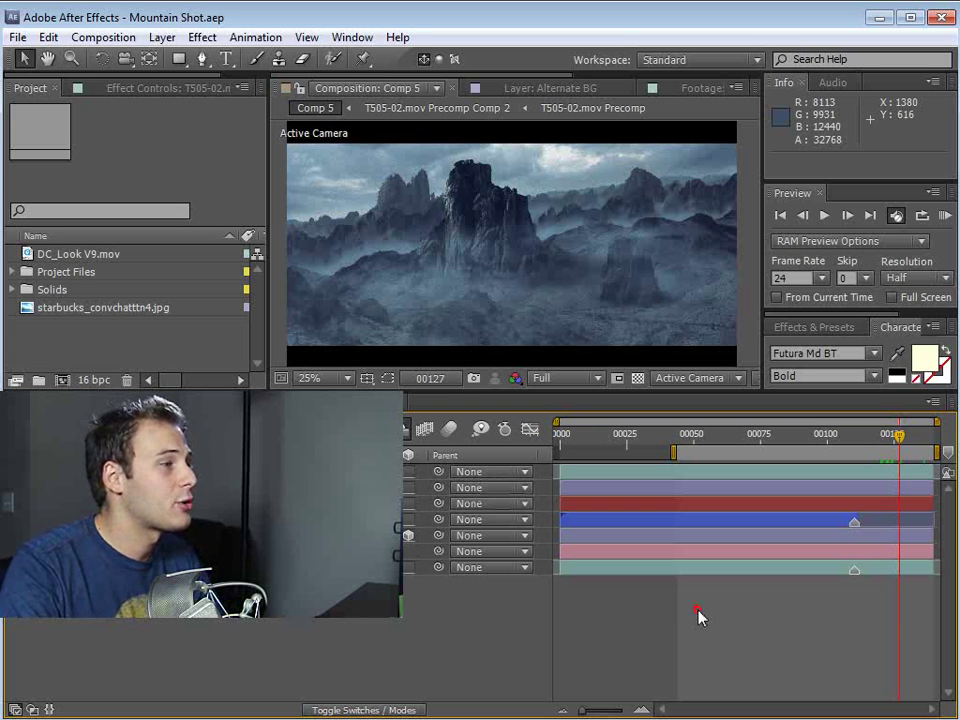
- Preview Comp 5 and scrub through its timeline to review the finished mountain shot
key("KP_0")
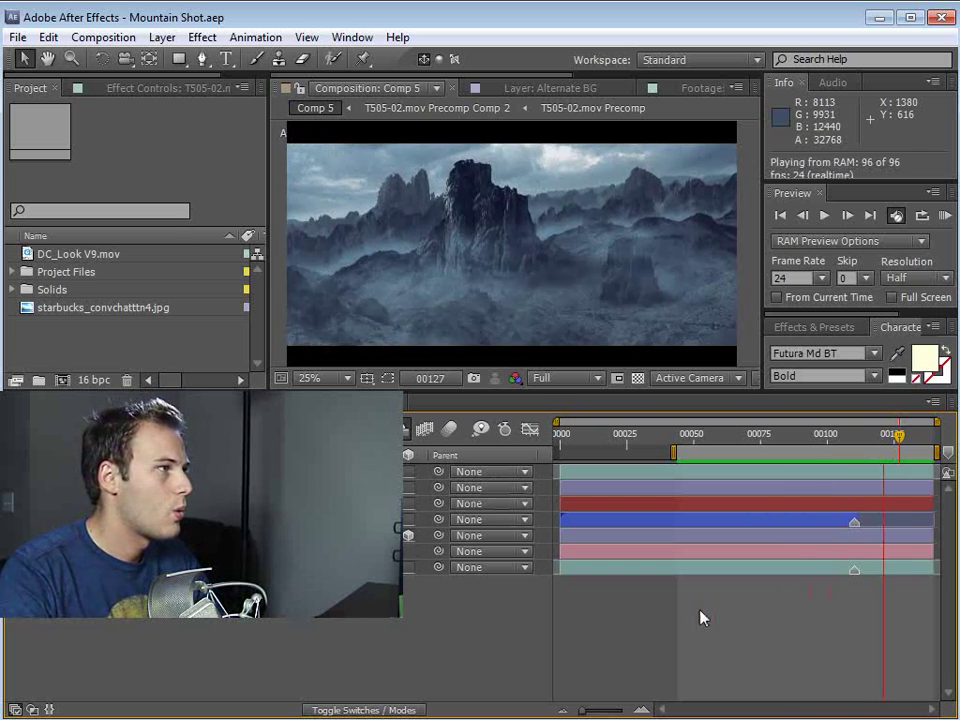
left_click(751, 642)
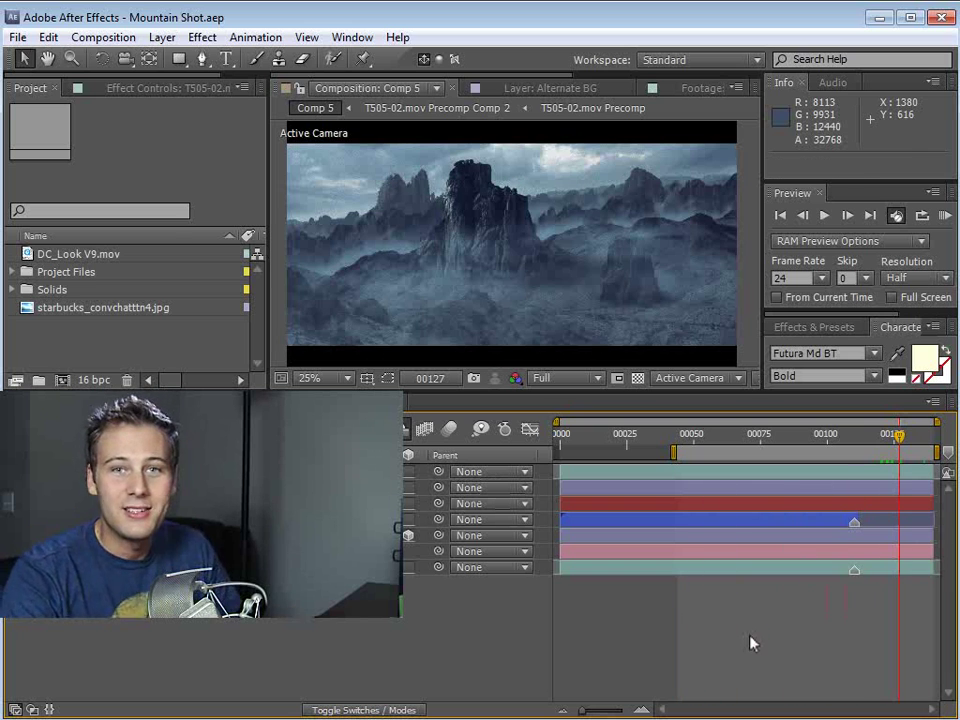
left_click_drag(692, 435, 925, 456)
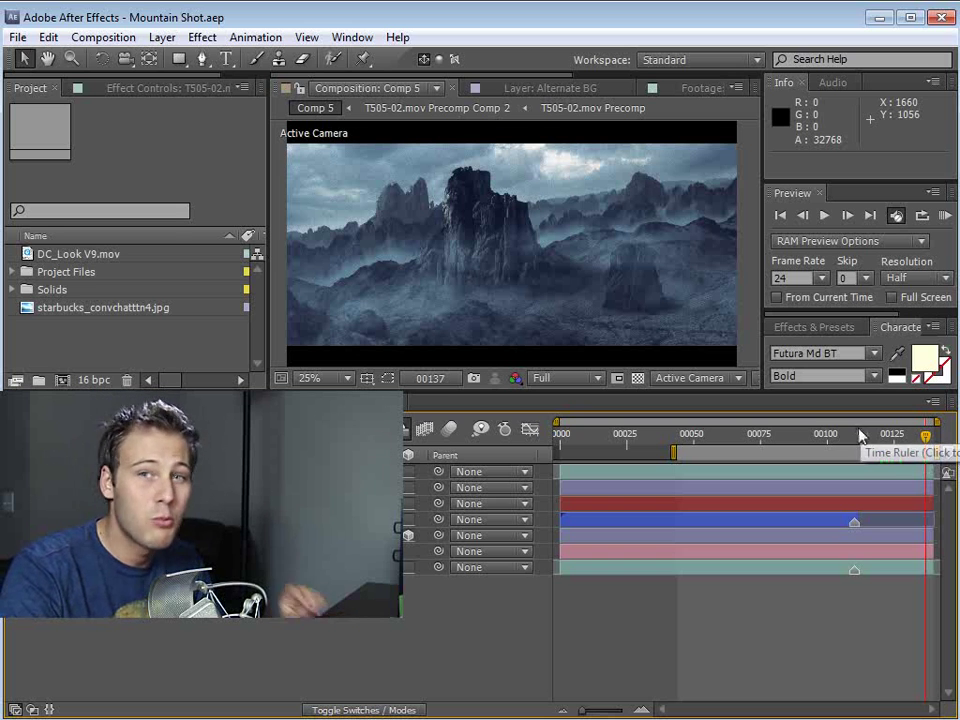
mouse_move(758, 436)
left_mouse_down()
mouse_move(707, 436)
mouse_move(765, 436)
left_mouse_up()
left_click_drag(826, 453, 874, 459)
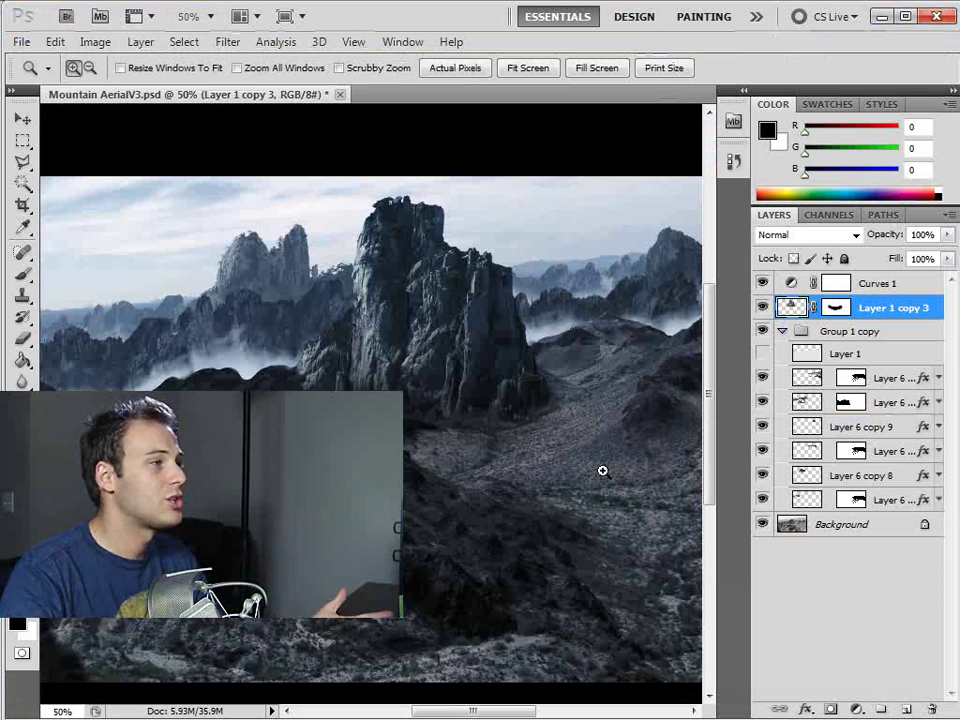
- Isolate the Background layer in the Photoshop painting and show only the two lowest mountain layers of Group 1 copy over it
left_click(396, 316, "alt")
left_click(763, 523, "alt")
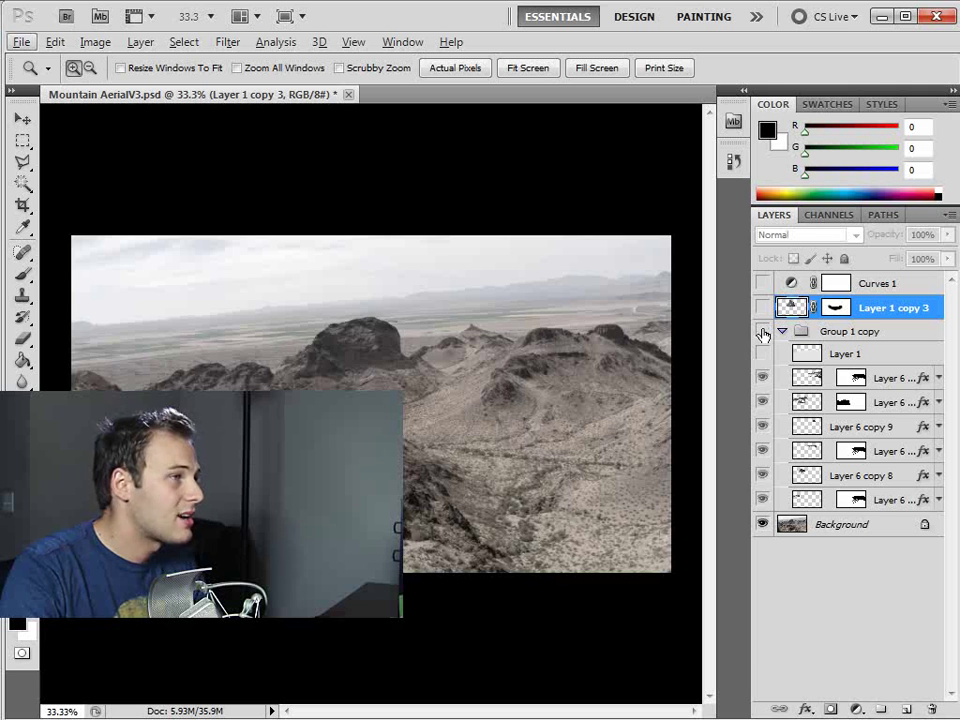
left_click(762, 331)
left_click_drag(763, 377, 765, 451)
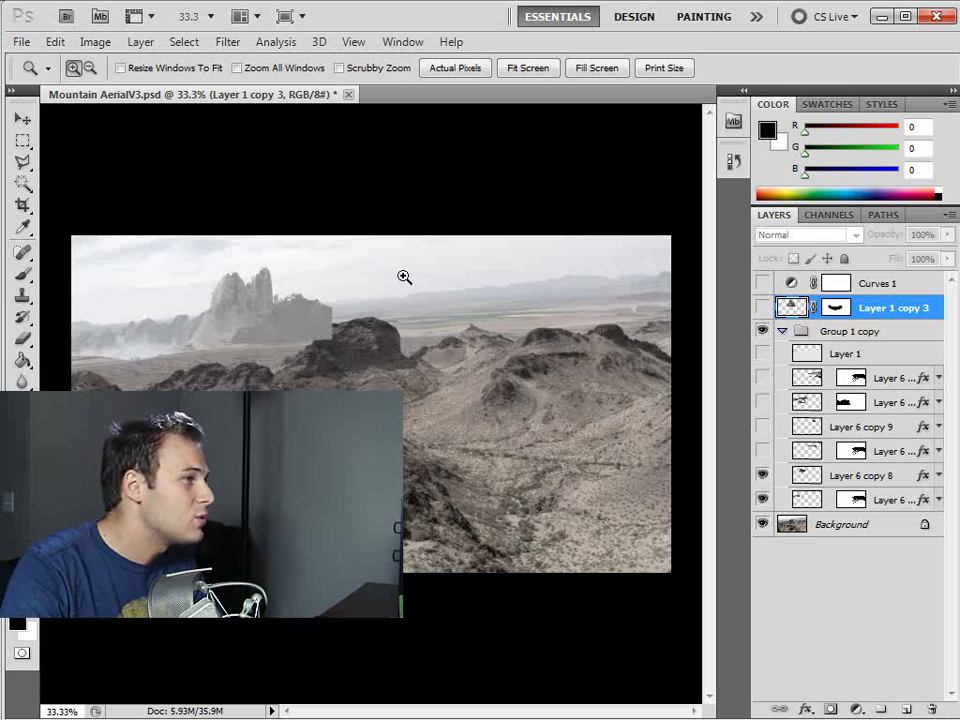
- Make the hidden mountain layers, Layer 1 copy 3 and Curves 1 visible again, and put Photoshop away
left_click_drag(762, 451, 762, 377)
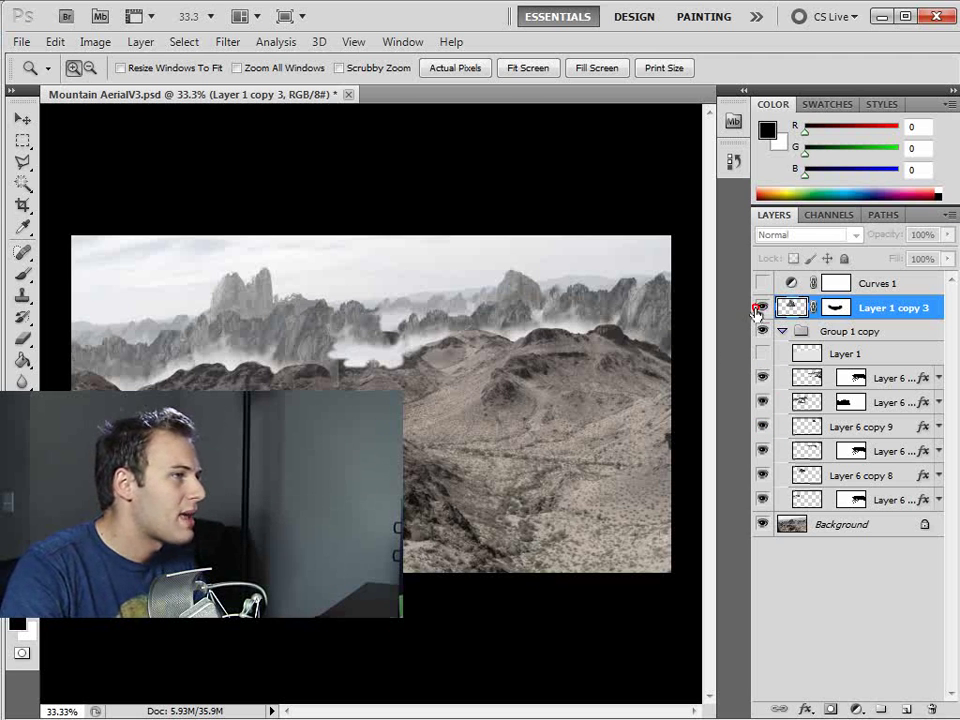
left_click(762, 308)
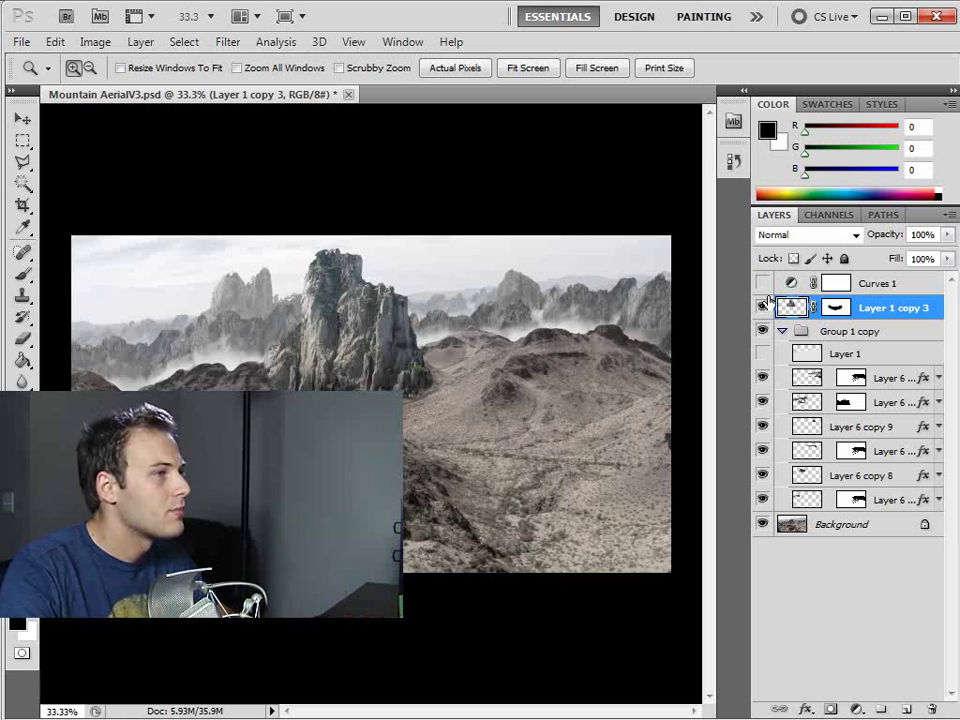
left_click(762, 283)
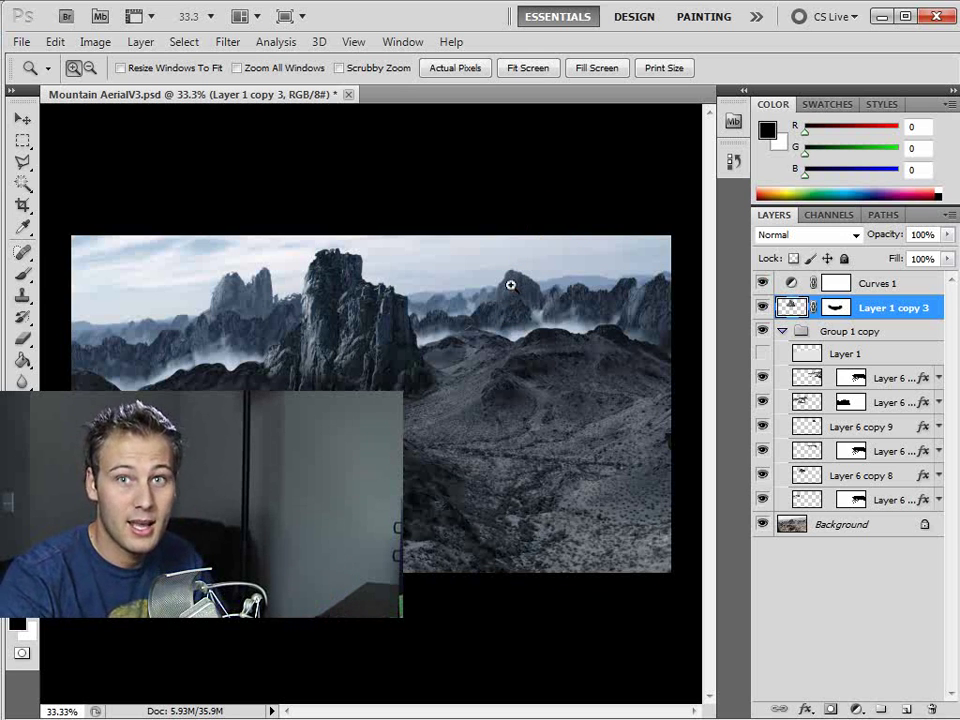
left_click(880, 17)
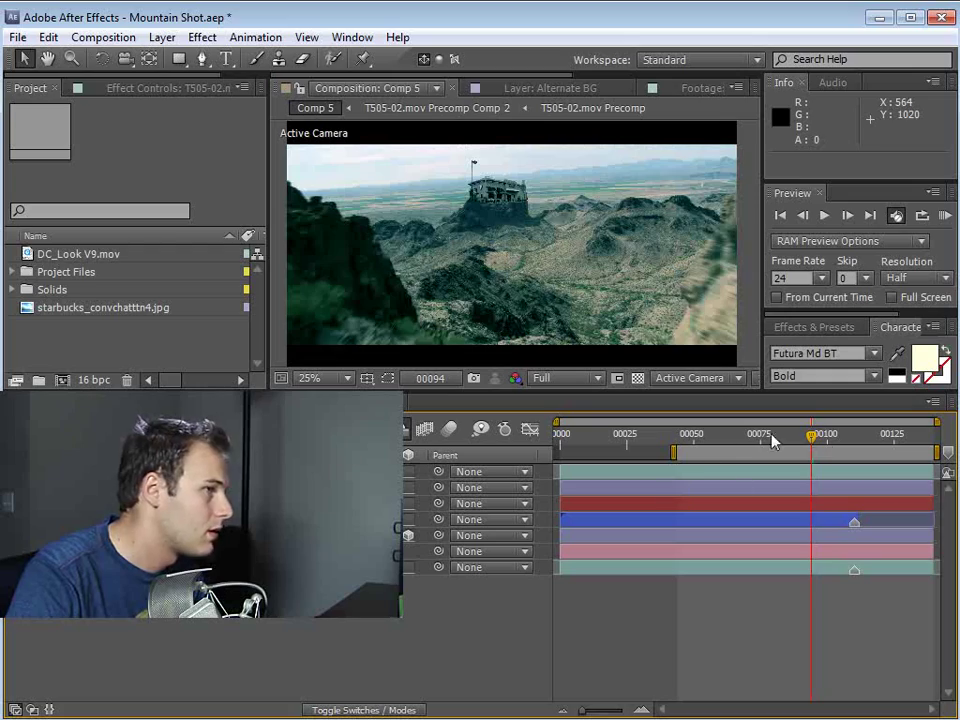
- Go to frame 115 of Comp 5 and inspect the coffee shop on the mountain in an enlarged view at 200%
left_click_drag(811, 437, 867, 455)
scroll(518, 222, "up", 2)
scroll(518, 222, "up", 1)
key("grave")
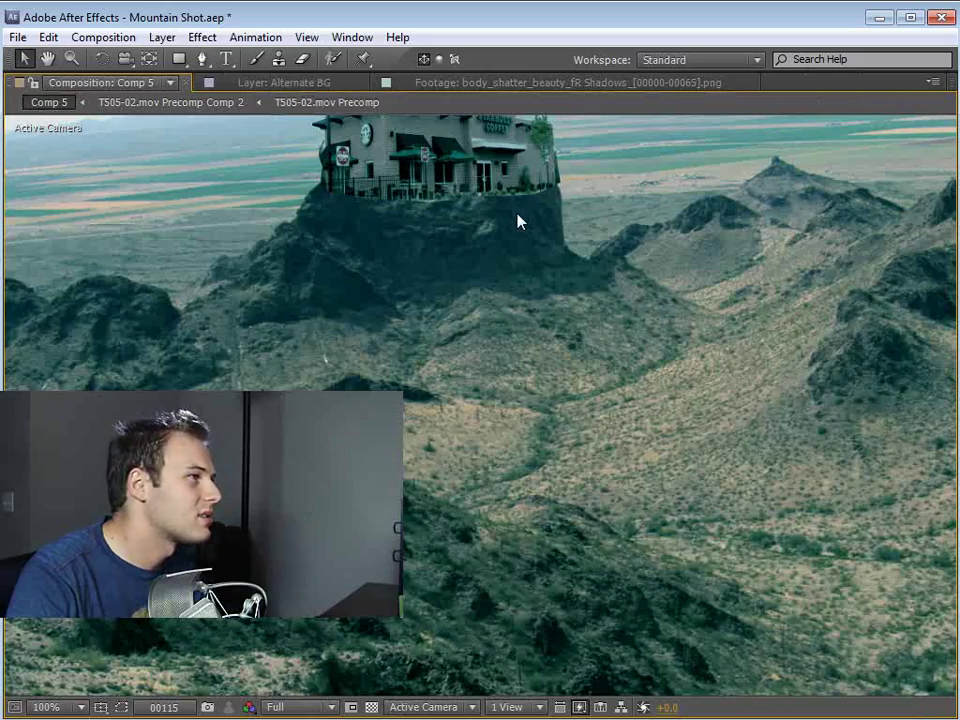
key("space")
left_click_drag(478, 186, 468, 323)
scroll(480, 306, "up", 1)
left_click_drag(504, 277, 520, 500)
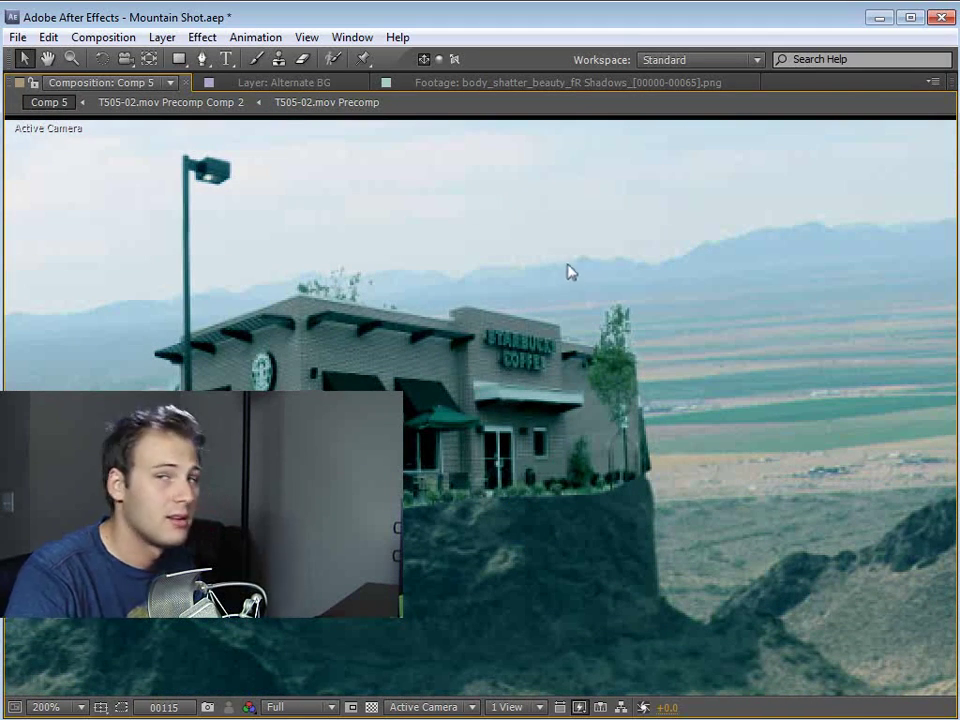
- Restore the normal panel layout with the composition at 25% and scrub through the coffee shop version of the shot
key("grave")
key("space")
scroll(453, 290, "down", 1)
scroll(453, 290, "down", 1)
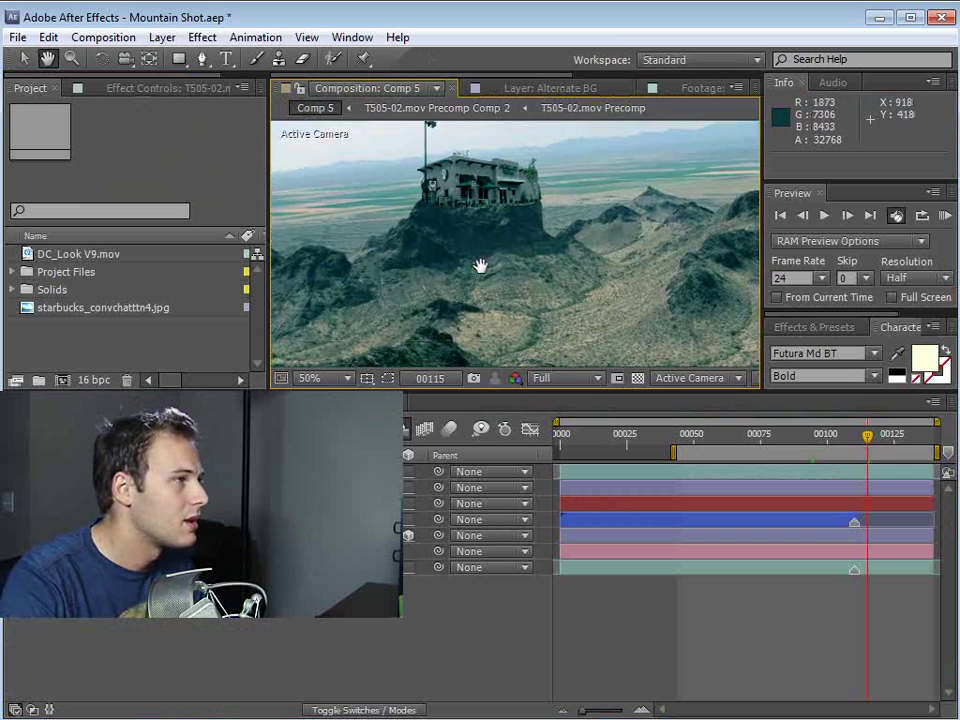
scroll(514, 253, "down", 1)
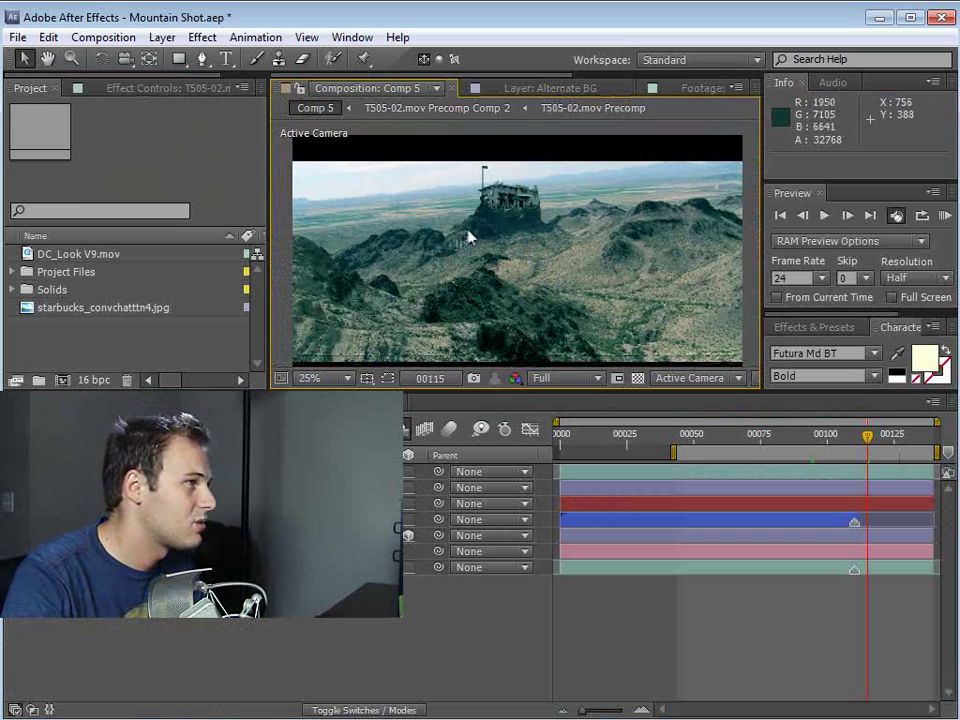
left_click(761, 438)
left_click_drag(761, 440, 801, 437)
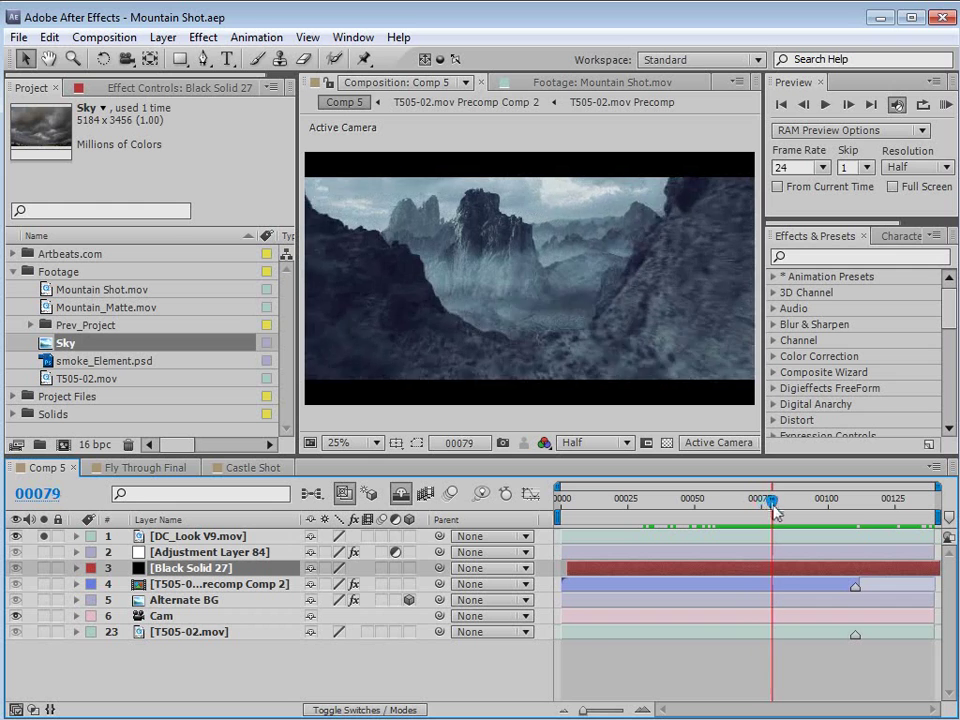
- Scrub Comp 5 back and forth between about frames 67 and 126 to examine the fly-through and painted mountains, stopping at frame 111
left_click_drag(775, 511, 880, 529)
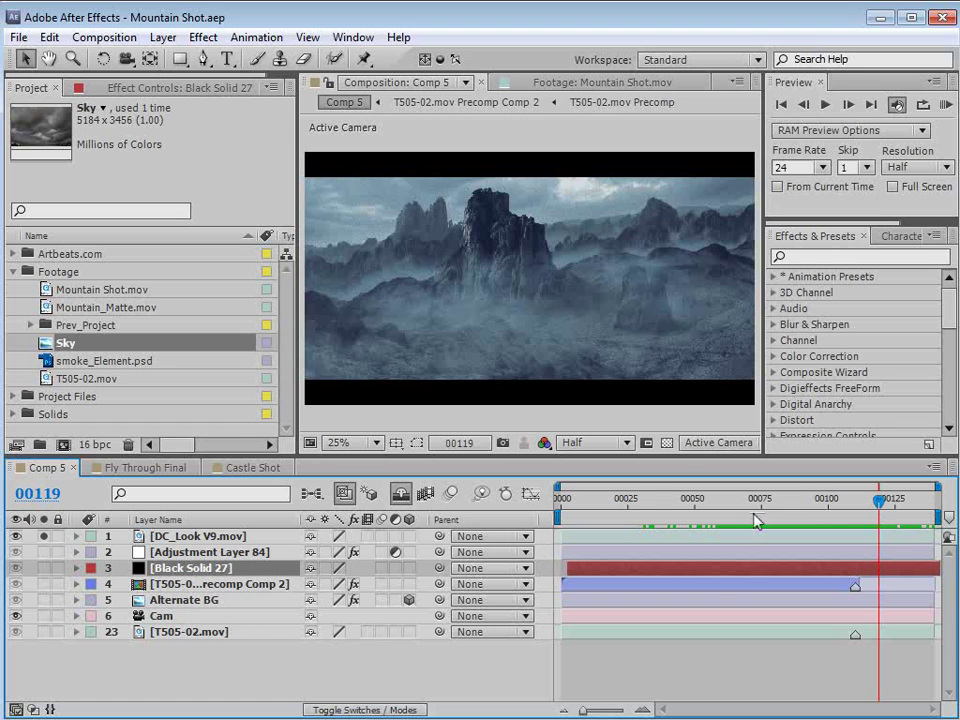
left_click_drag(756, 521, 788, 518)
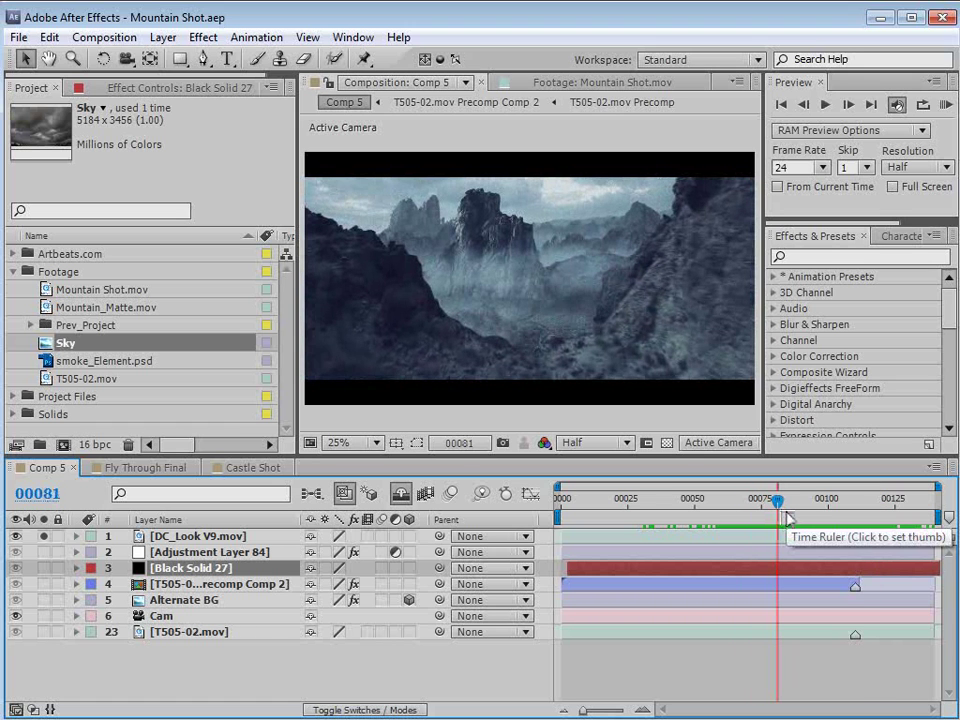
left_click_drag(788, 518, 896, 531)
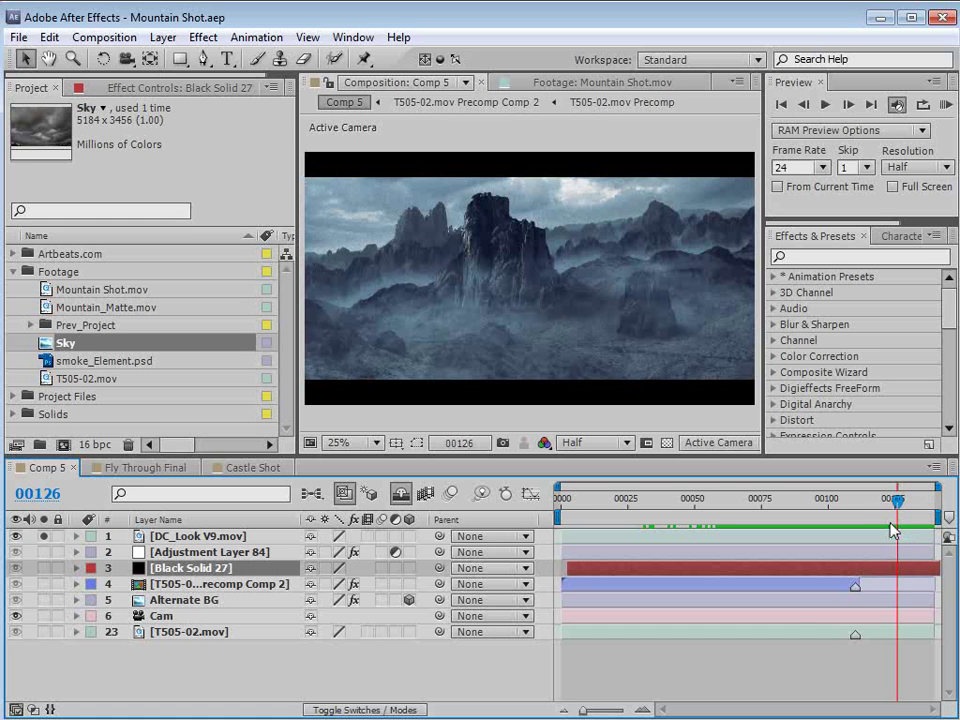
left_click_drag(868, 528, 838, 525)
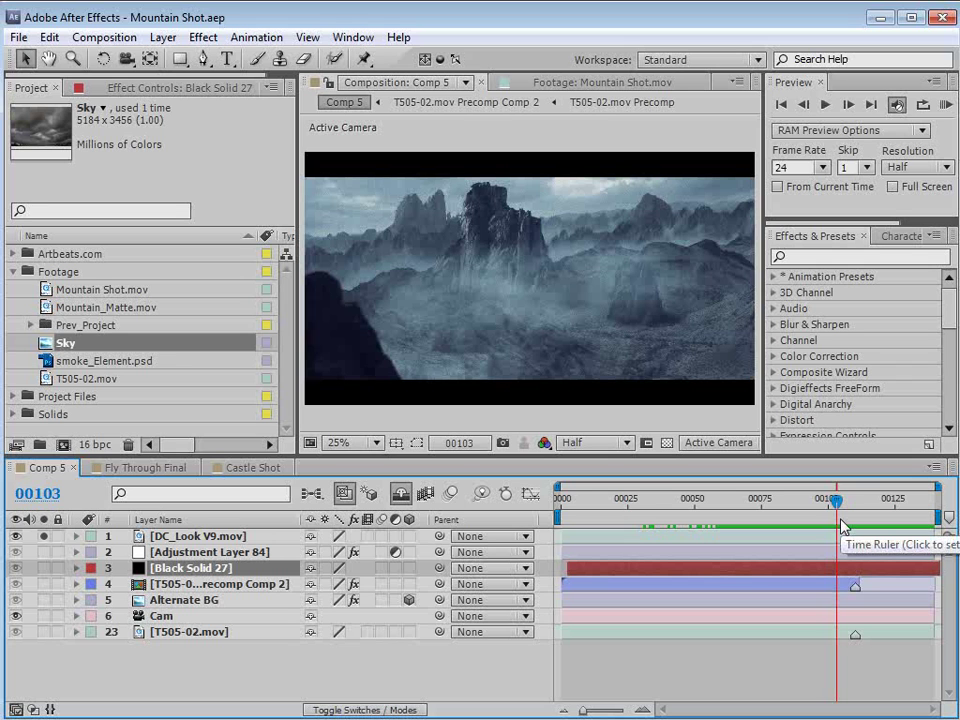
left_click(741, 506)
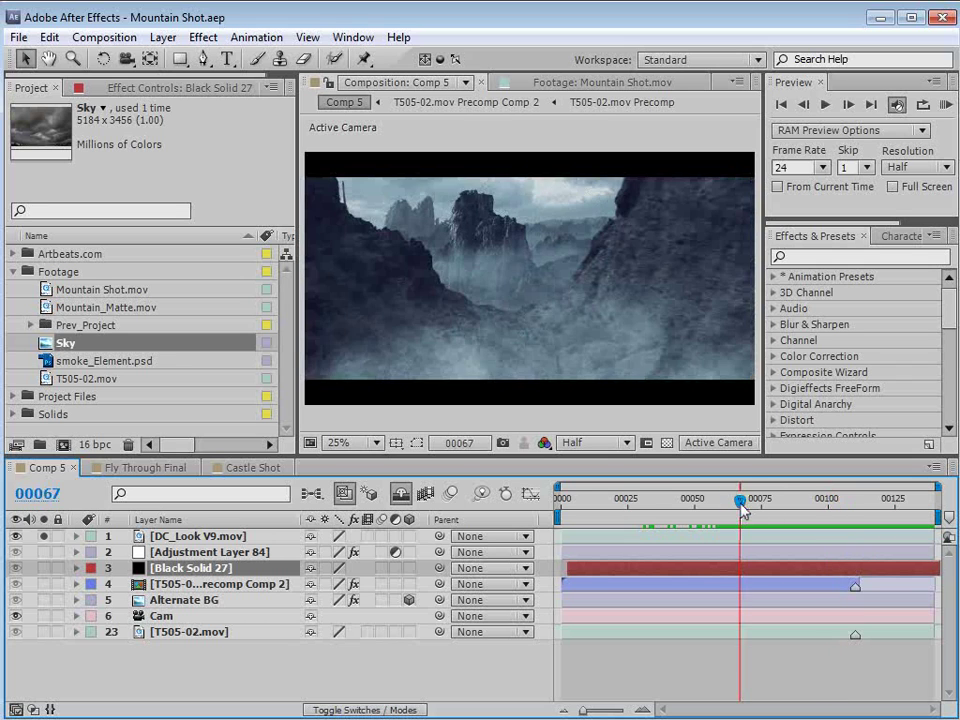
left_click_drag(739, 505, 758, 510)
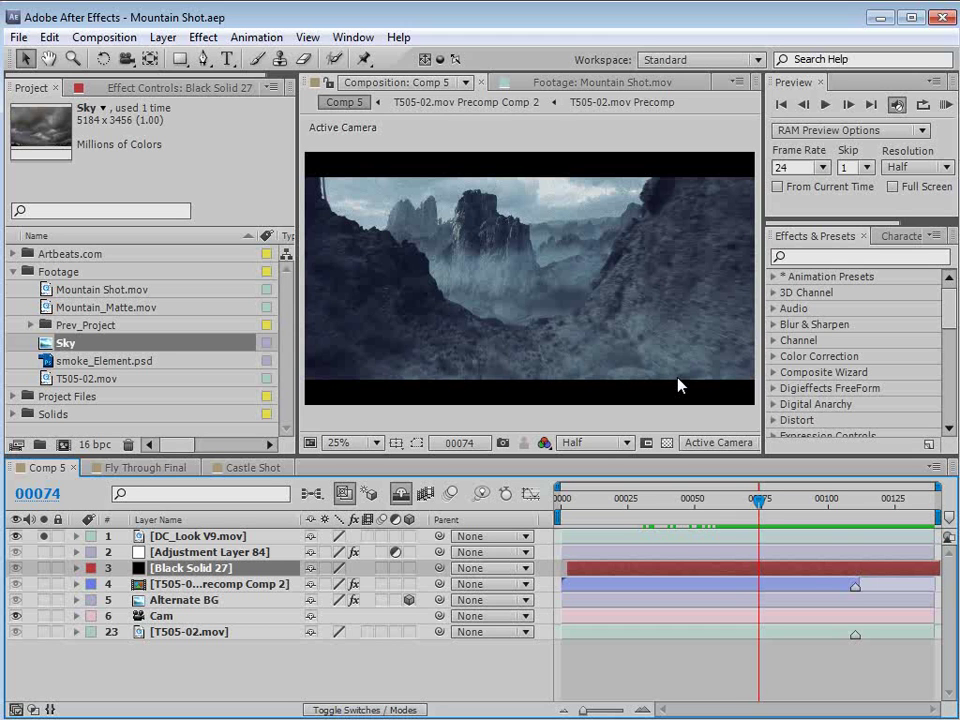
left_click_drag(759, 499, 858, 522)
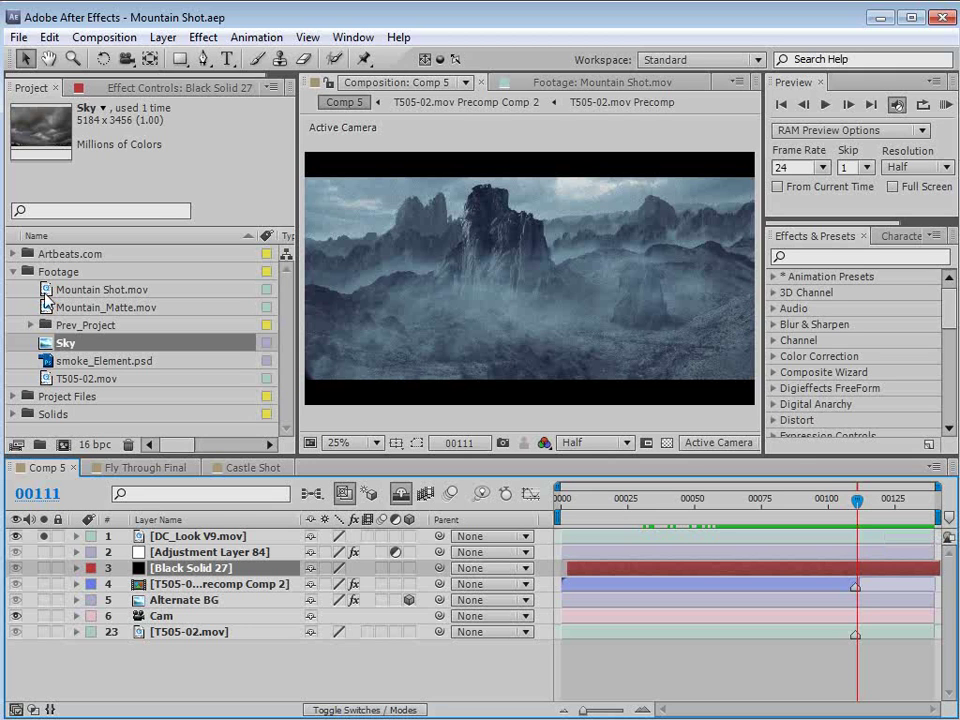
- Open the Mountain Shot.mov footage and scrub through the original clip to about frame 120
double_click(45, 290)
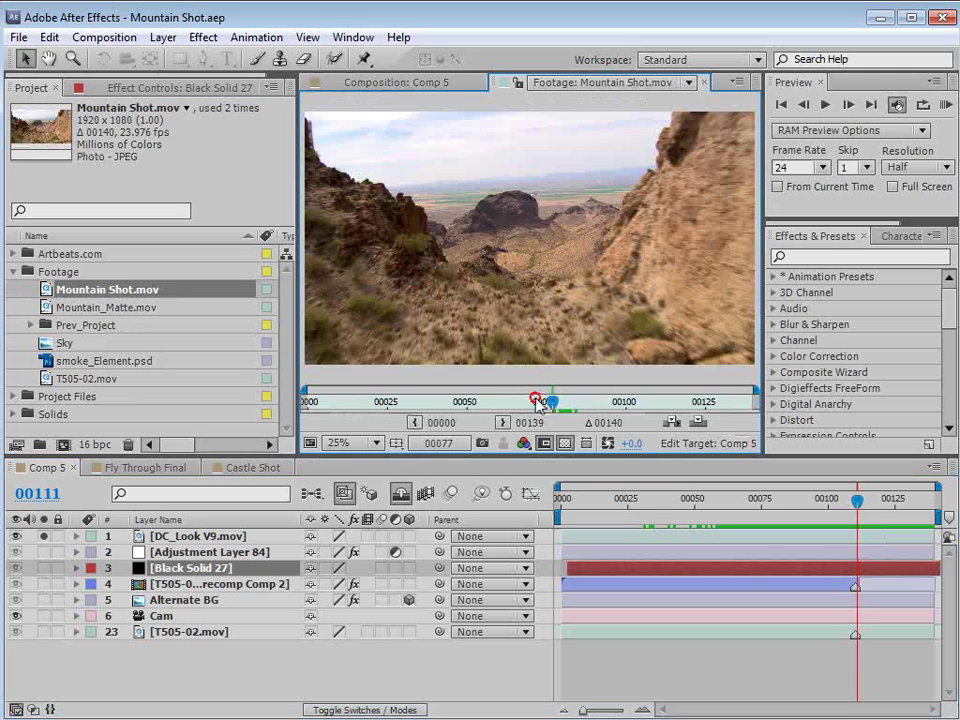
mouse_move(540, 403)
left_mouse_down()
mouse_move(409, 403)
mouse_move(336, 416)
left_mouse_up()
left_click_drag(334, 418, 688, 425)
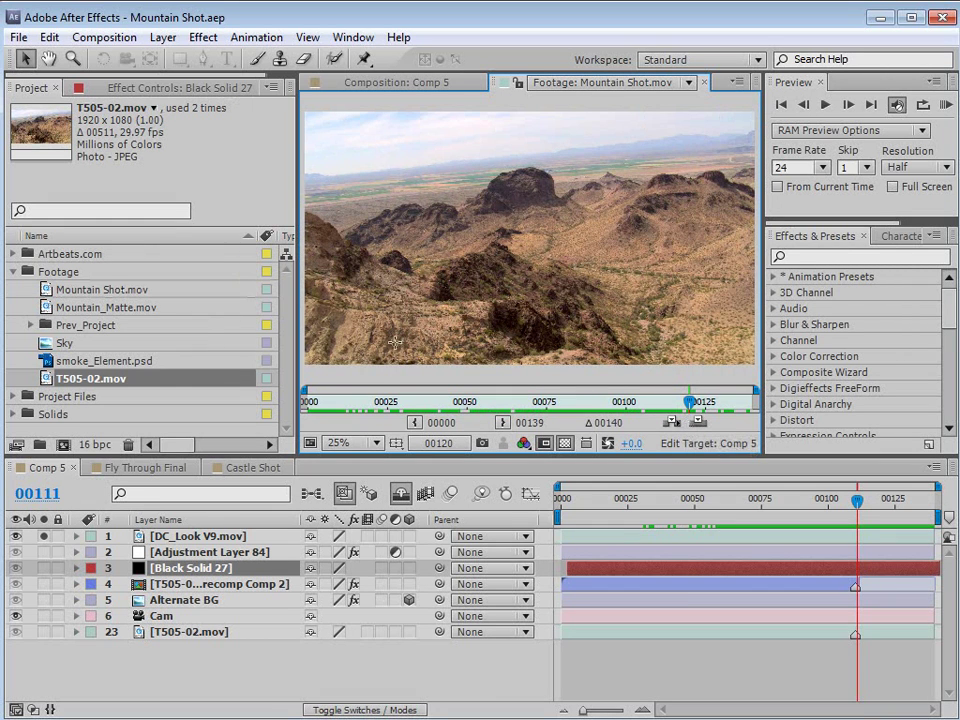
- Open the T505-02.mov source footage and scrub through it to find the wide mountain view around frame 401
double_click(93, 379)
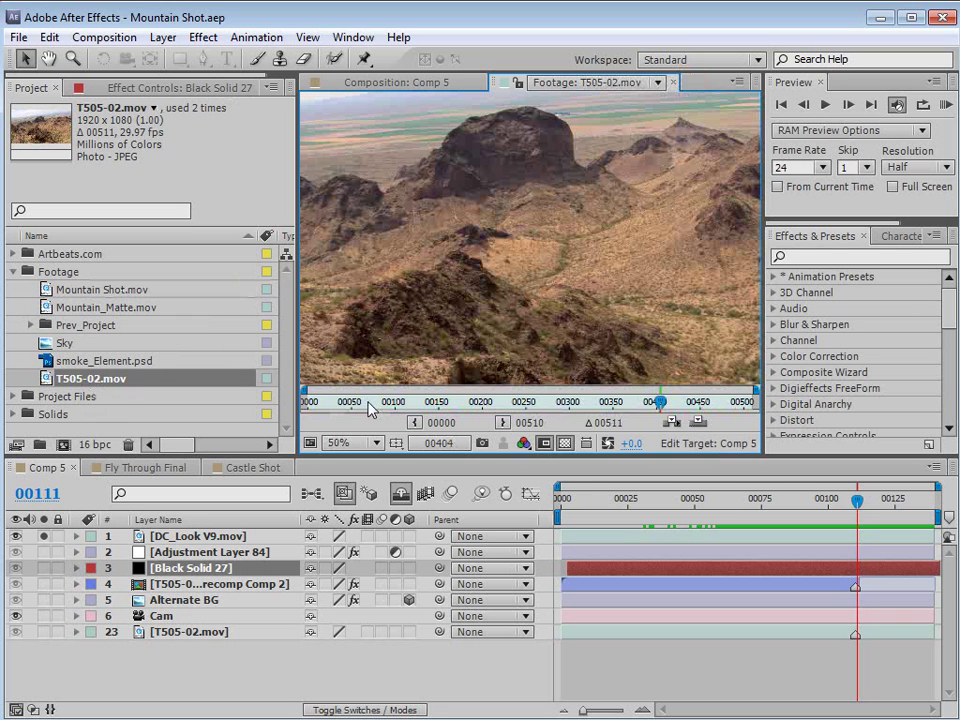
left_click(372, 401)
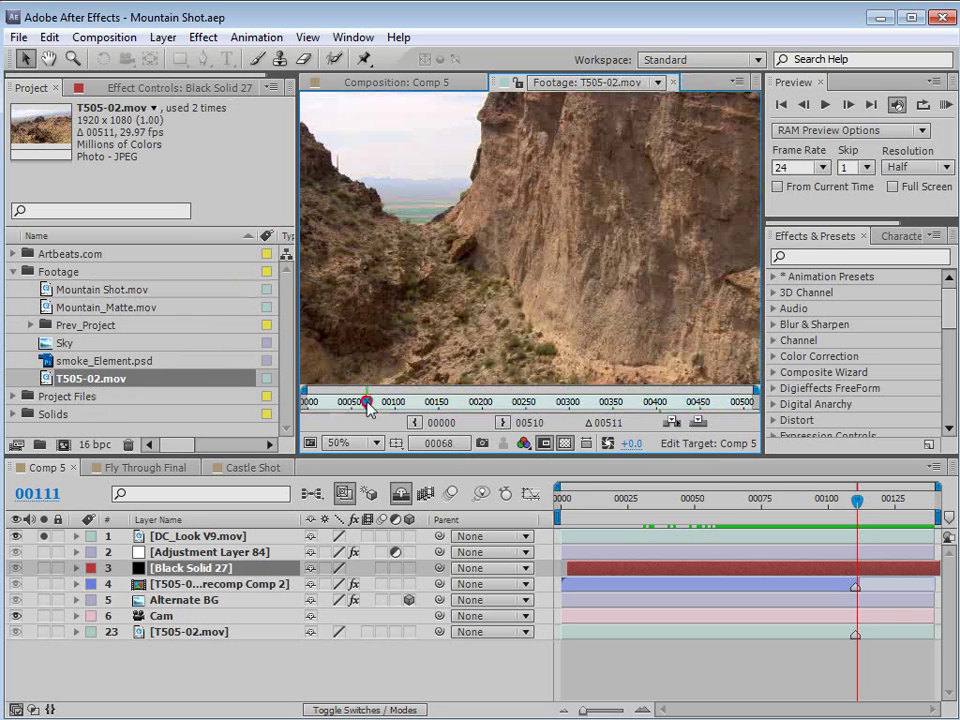
left_click_drag(386, 404, 568, 401)
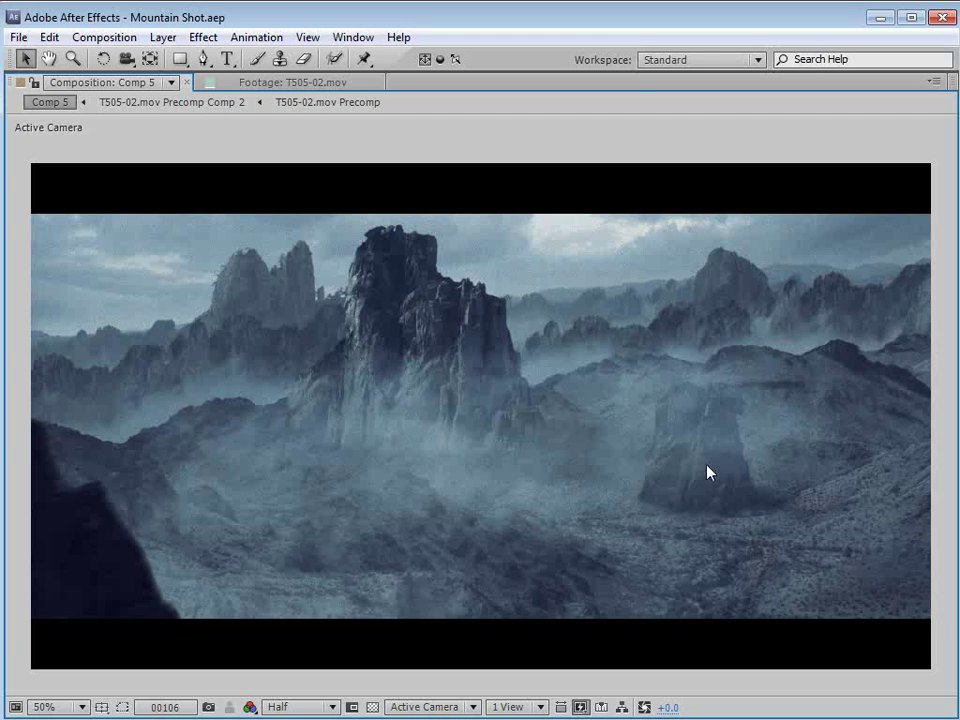
key("grave")
double_click(40, 342)
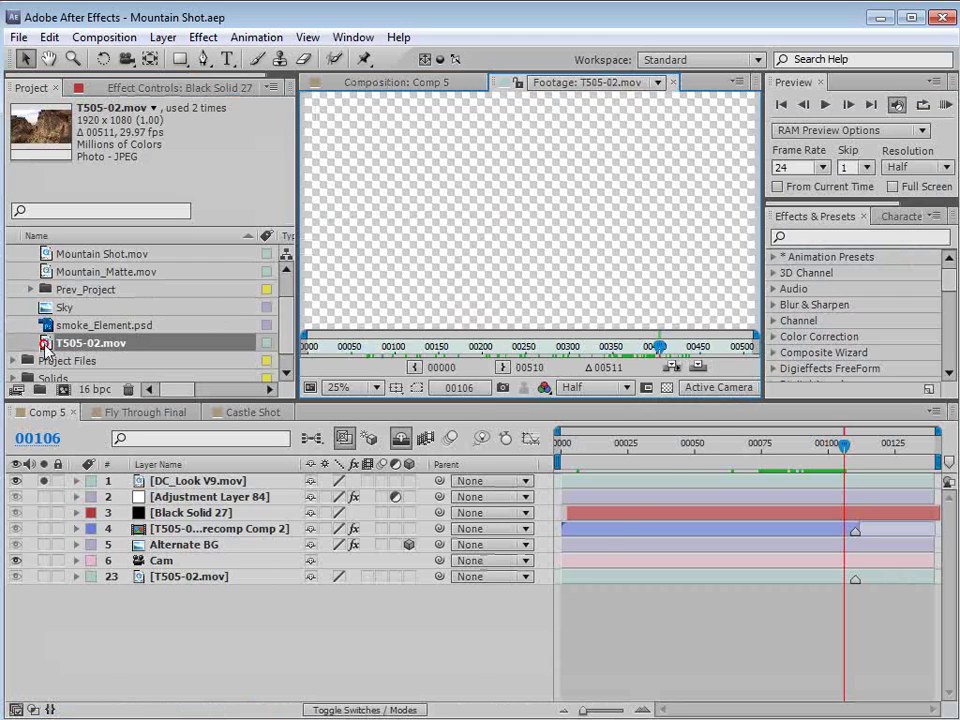
mouse_move(658, 346)
left_mouse_down()
mouse_move(617, 347)
mouse_move(655, 347)
left_mouse_up()
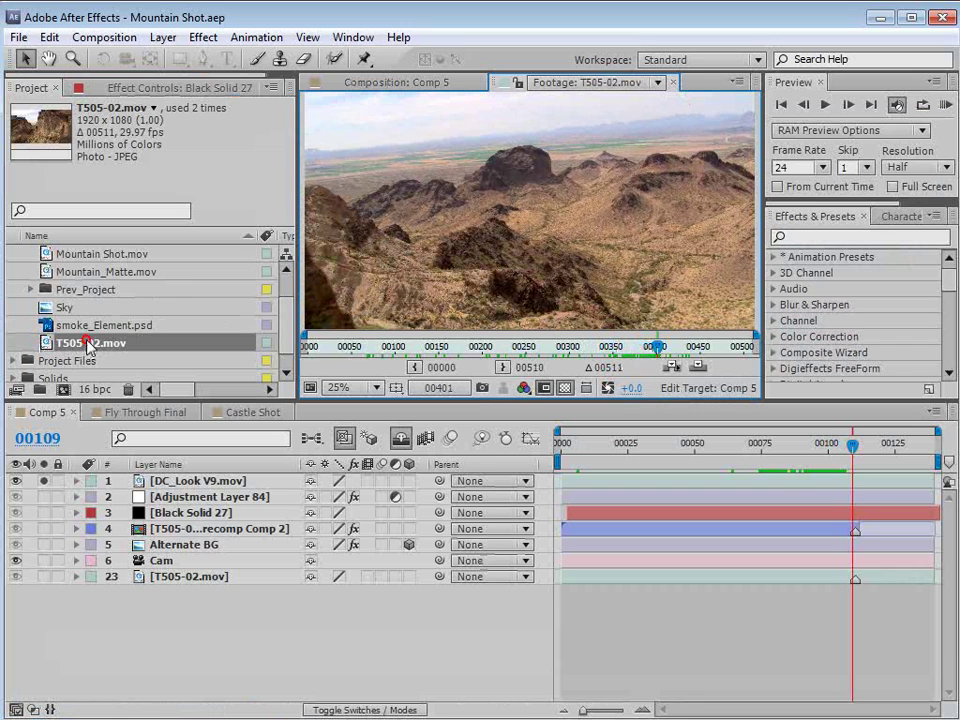
- Create a new composition from T505-02.mov and move to frame 403
left_click_drag(88, 345, 64, 390)
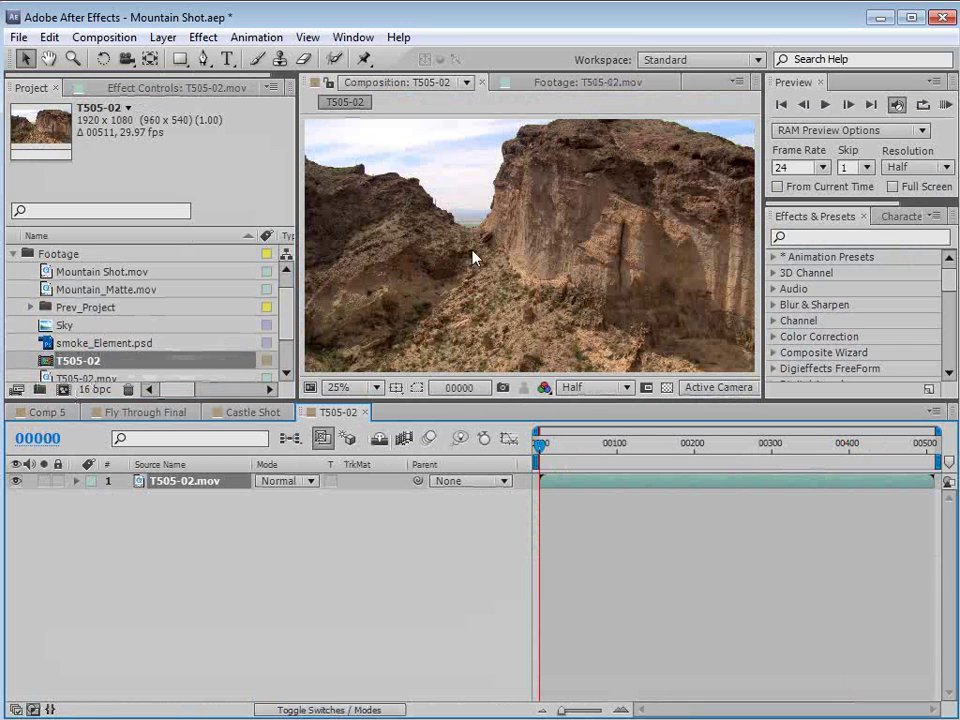
key("comma")
left_click_drag(615, 443, 851, 456)
key("period")
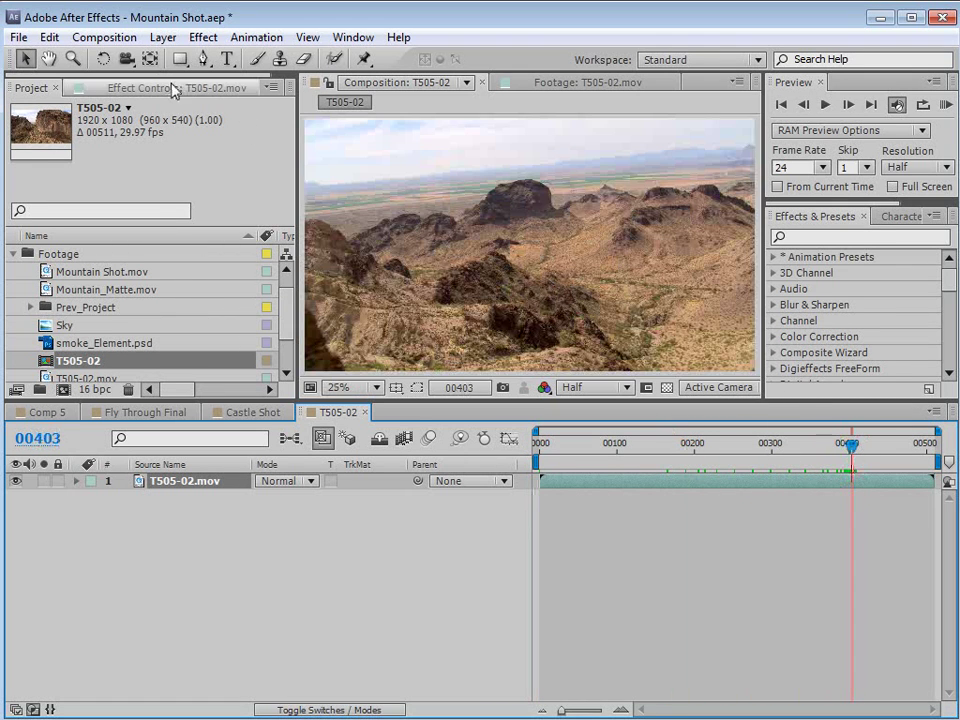
left_click(104, 37)
mouse_move(197, 248)
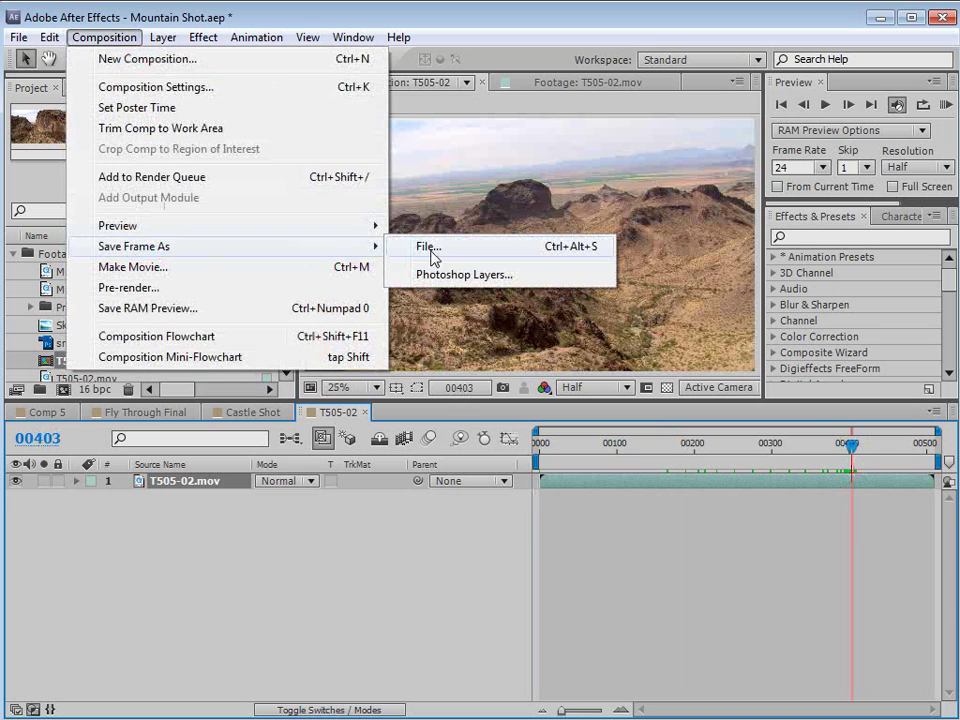
left_click(431, 248)
left_click(130, 517)
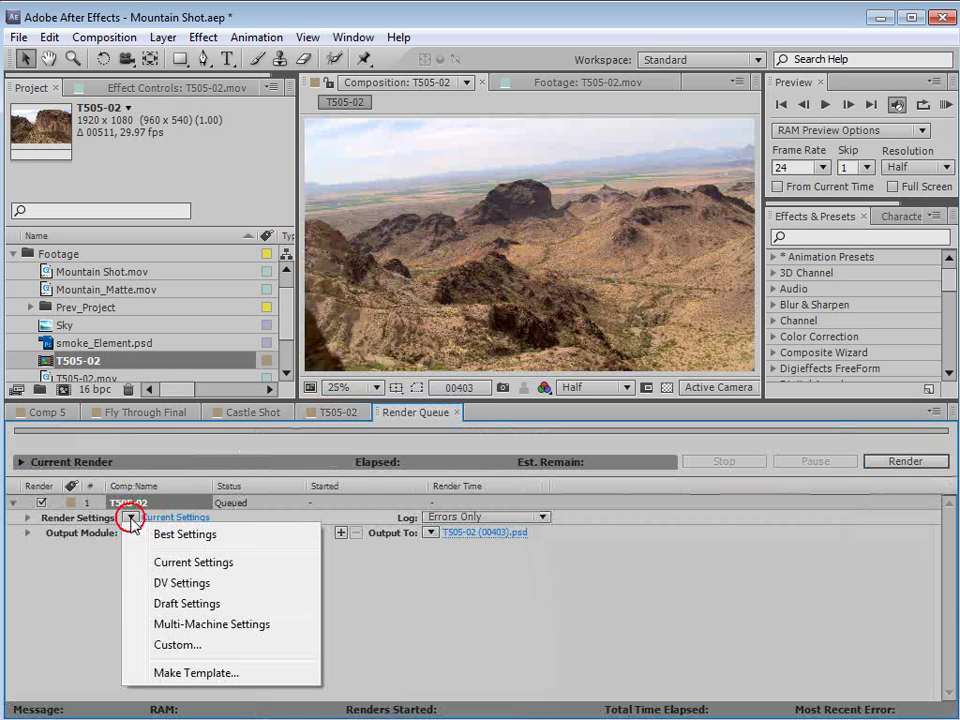
left_click(168, 537)
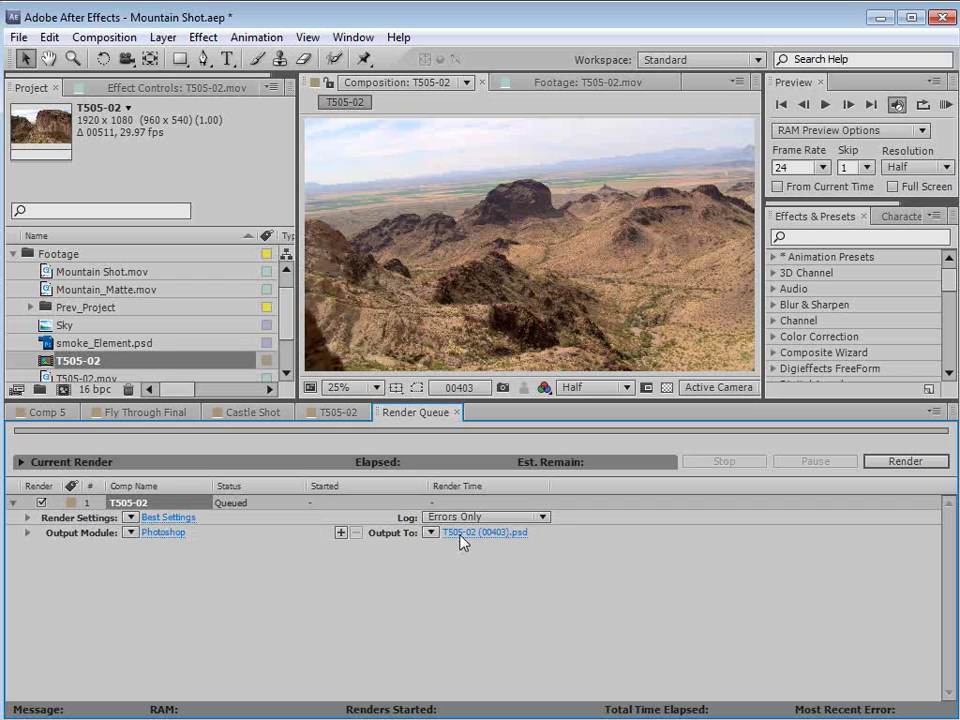
key("ctrl+s")
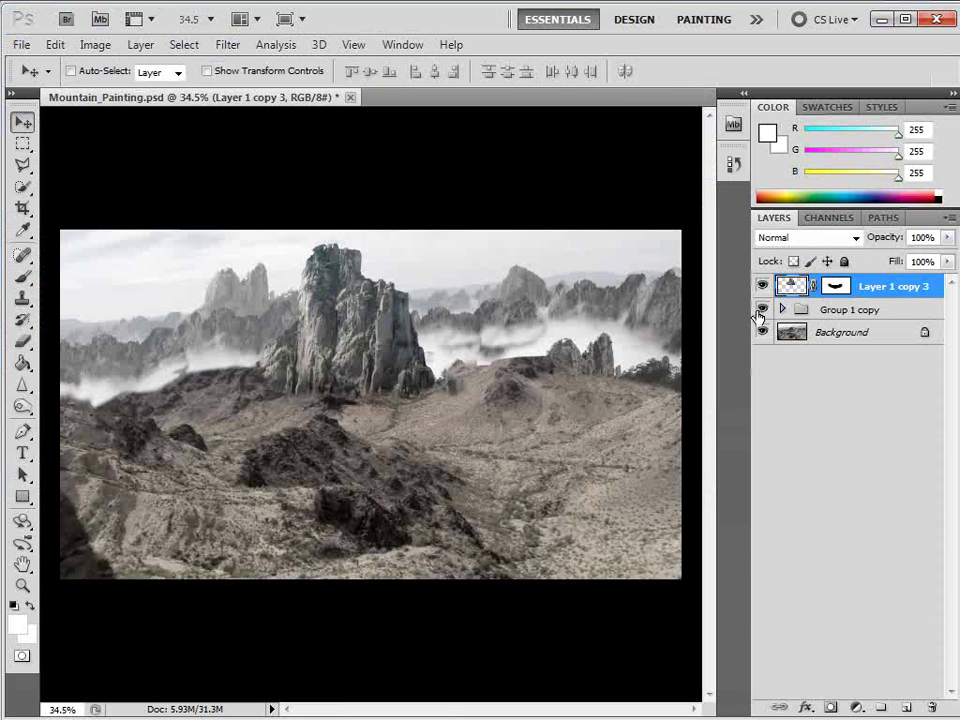
- Show and hide the rock layer, the Group 1 copy mountains and the Background to examine how Mountain_Painting.psd is layered
left_click_drag(761, 310, 762, 332)
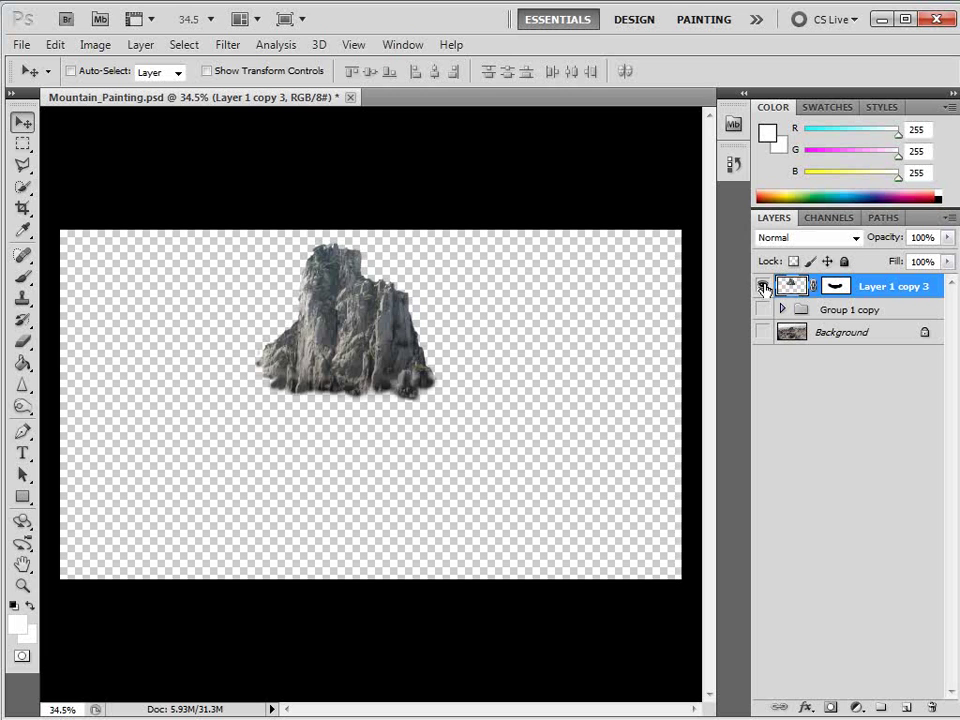
left_click(763, 287)
left_click(761, 310)
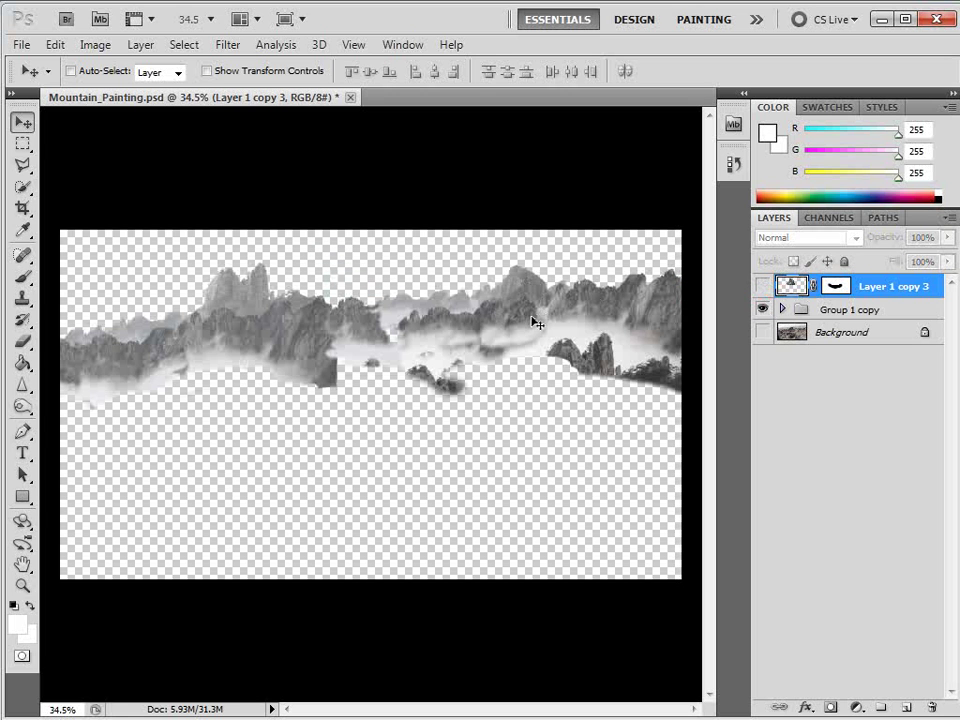
left_click(781, 310)
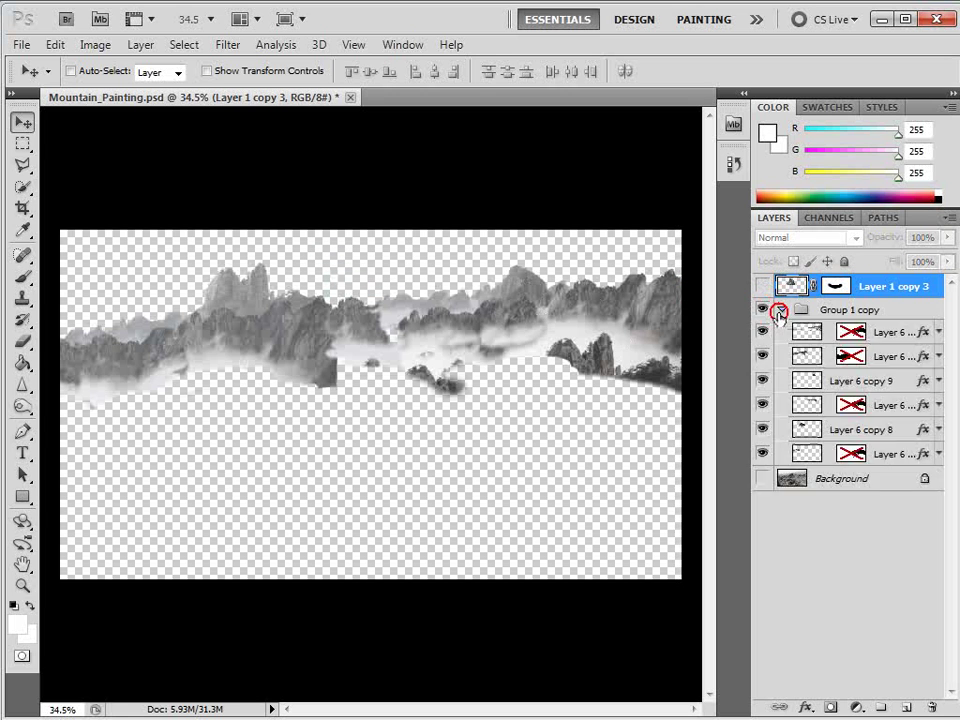
mouse_move(762, 332)
left_mouse_down()
mouse_move(762, 387)
mouse_move(763, 333)
left_mouse_up()
left_click(783, 310)
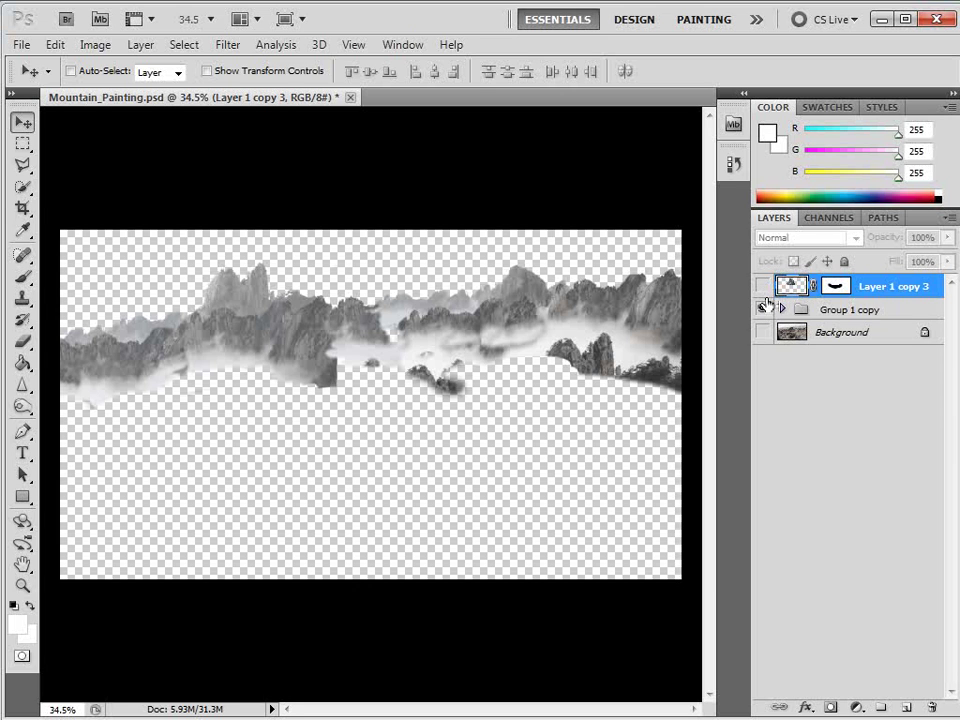
left_click(763, 310)
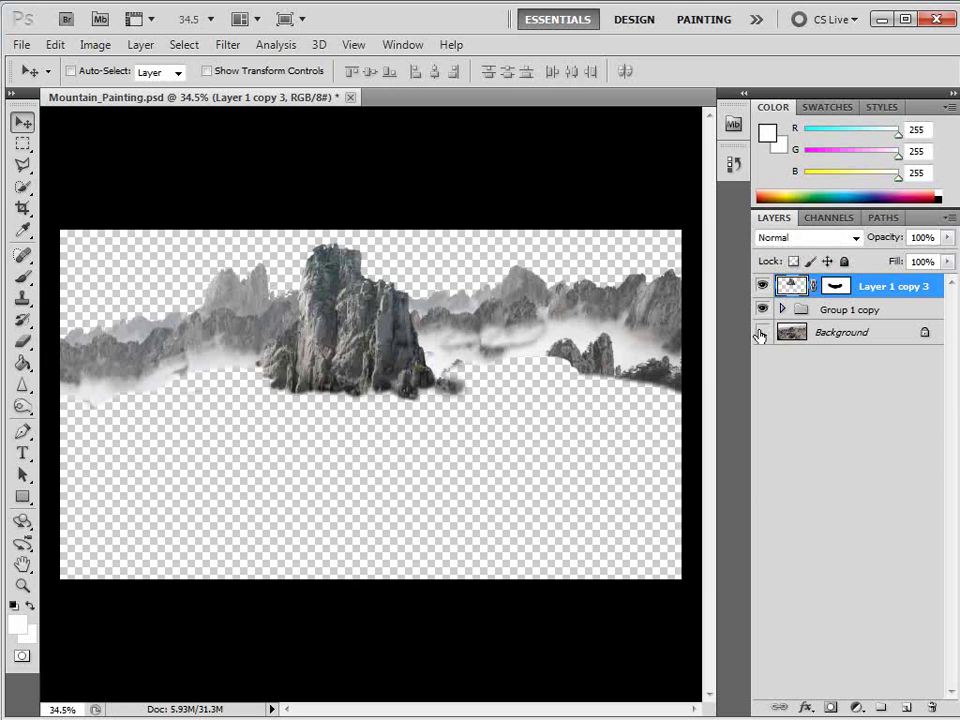
left_click(762, 332)
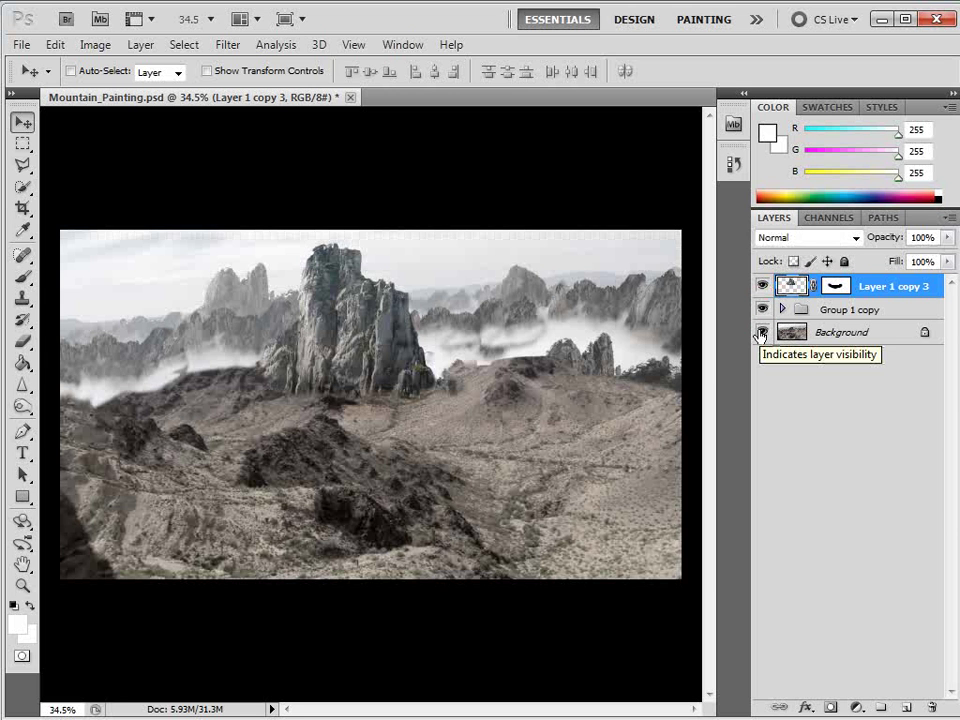
left_click(762, 332)
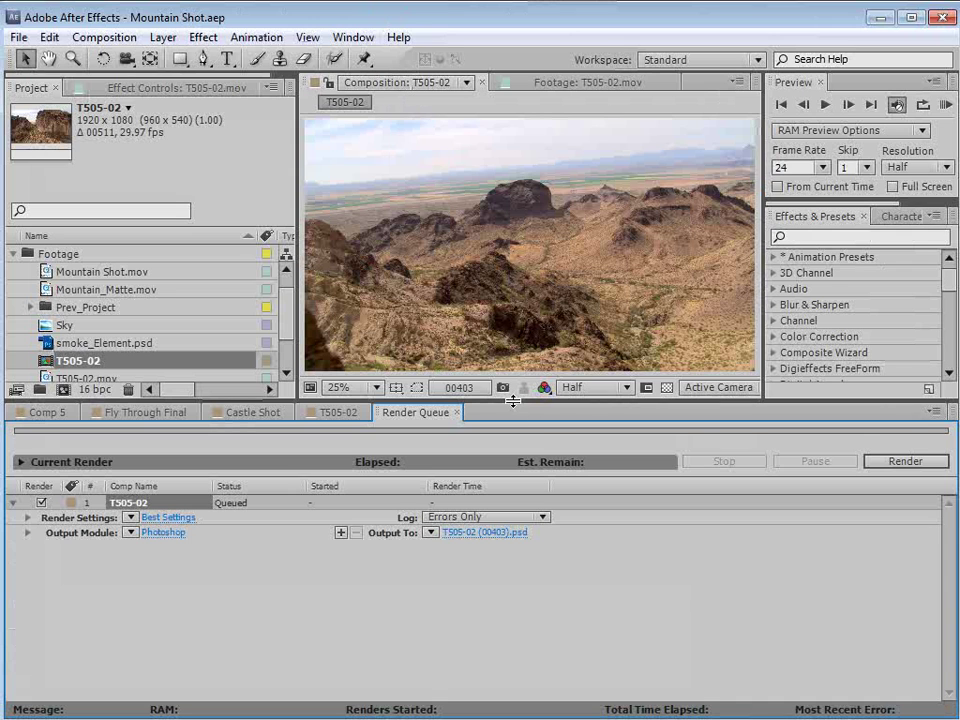
- Import Mountain_Painting.psd from the Tutorial folder into the project as a Composition with layer styles merged into footage
left_click_drag(512, 402, 511, 410)
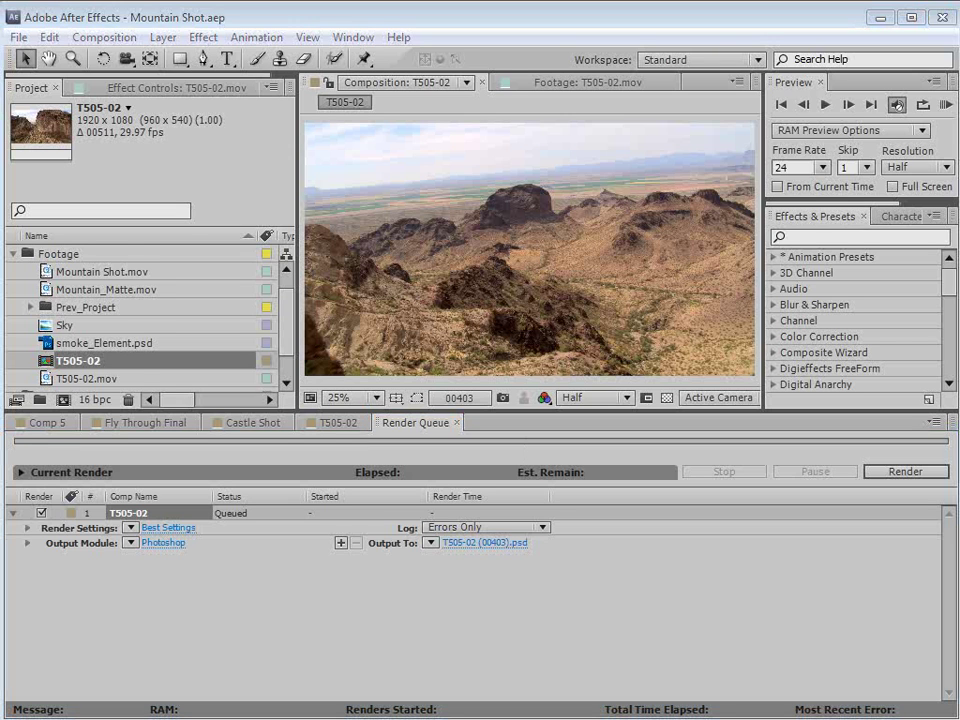
key("alt+Tab")
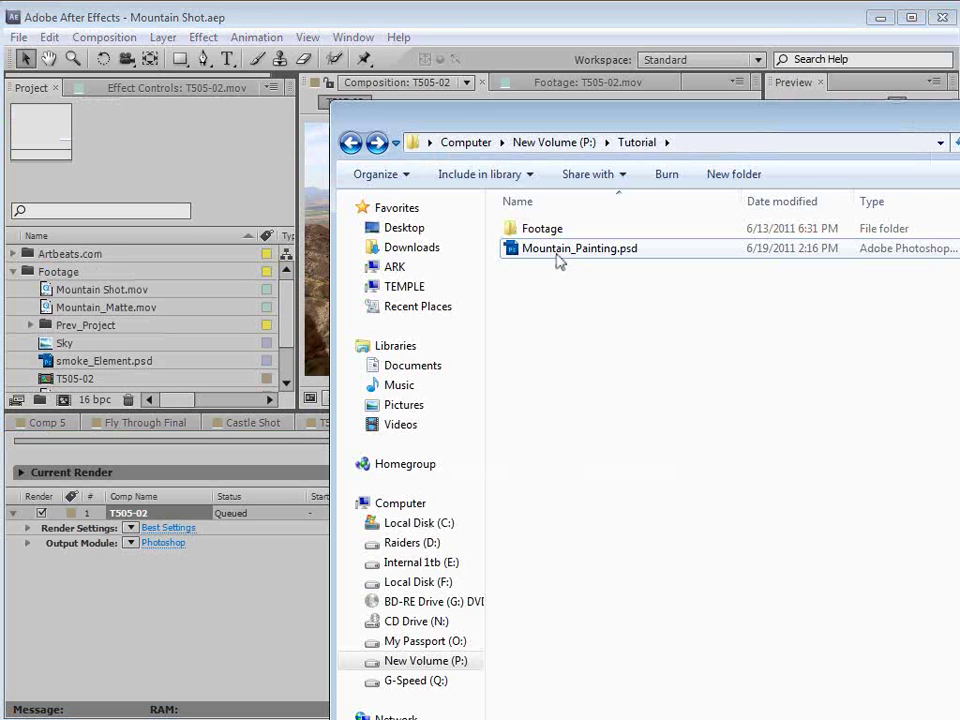
left_click_drag(546, 249, 60, 276)
left_click(240, 21)
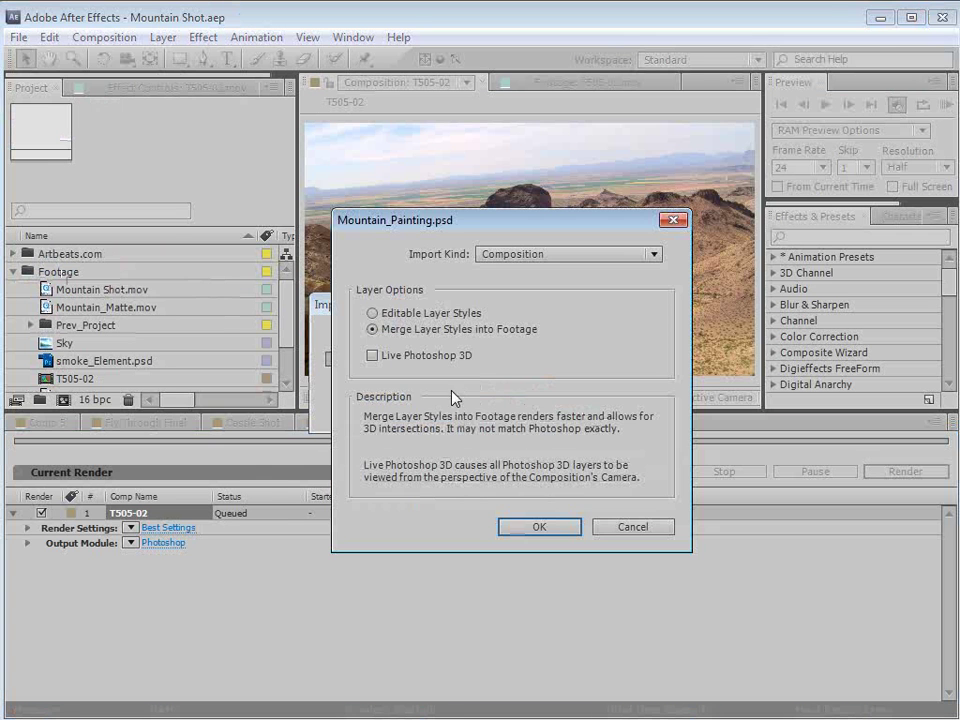
left_click(518, 252)
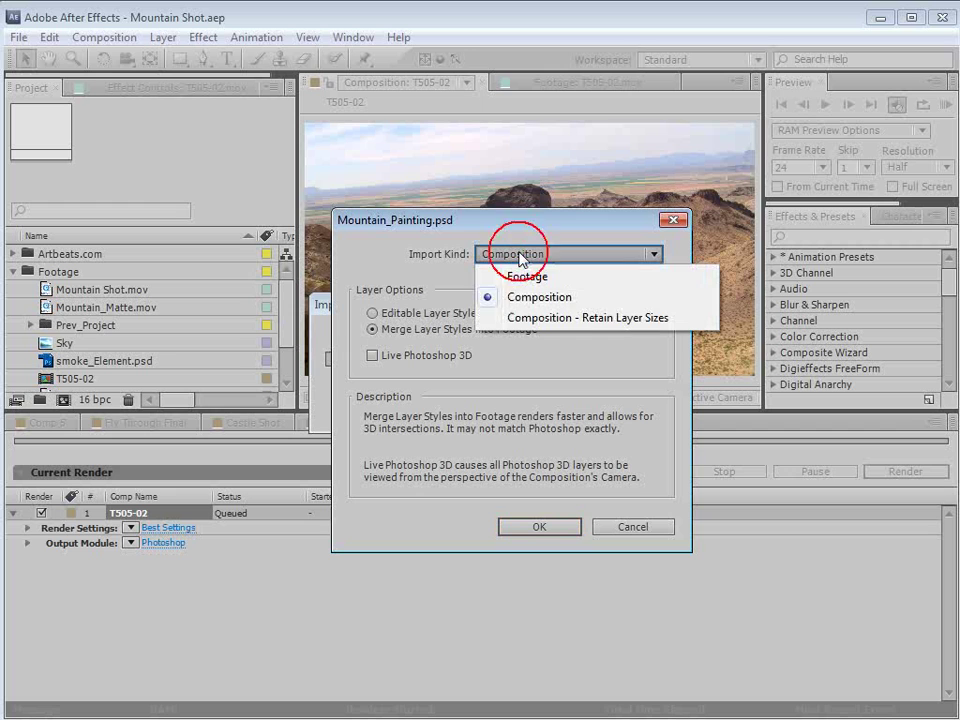
left_click(522, 300)
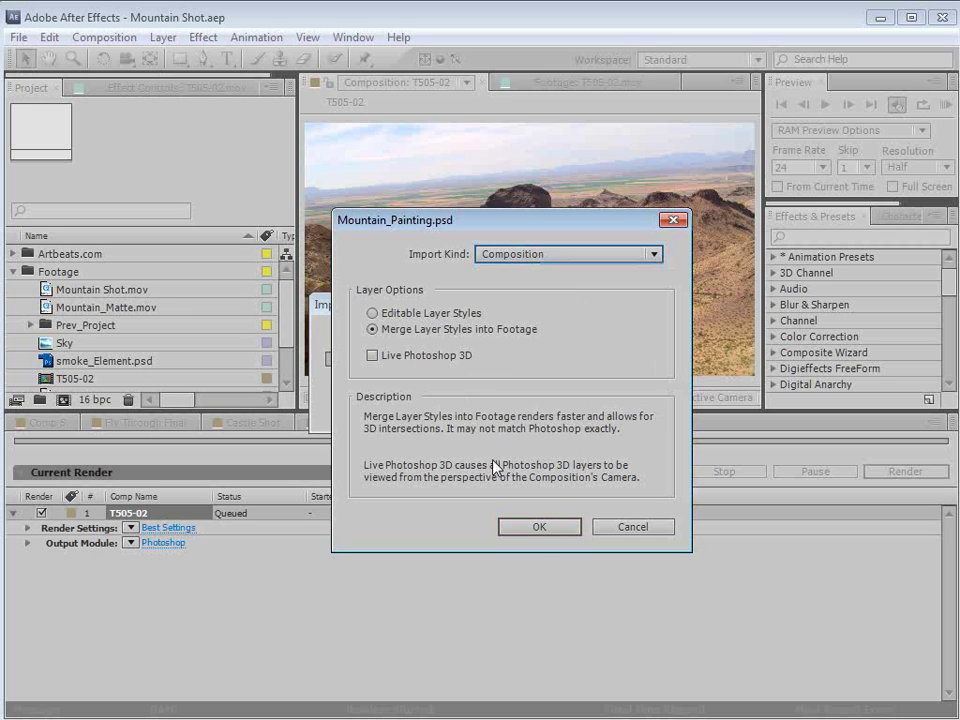
left_click(538, 527)
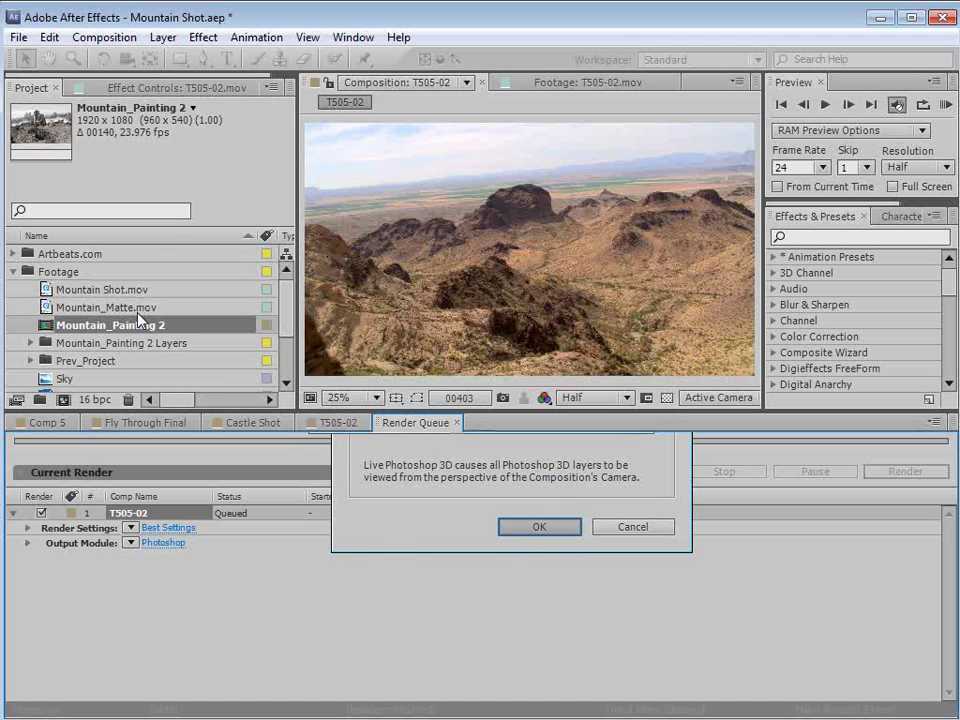
- Open the Mountain_Painting 2 composition and hide its Background layer, leaving Layer 1 copy 3 and Group 1 copy shown
double_click(48, 330)
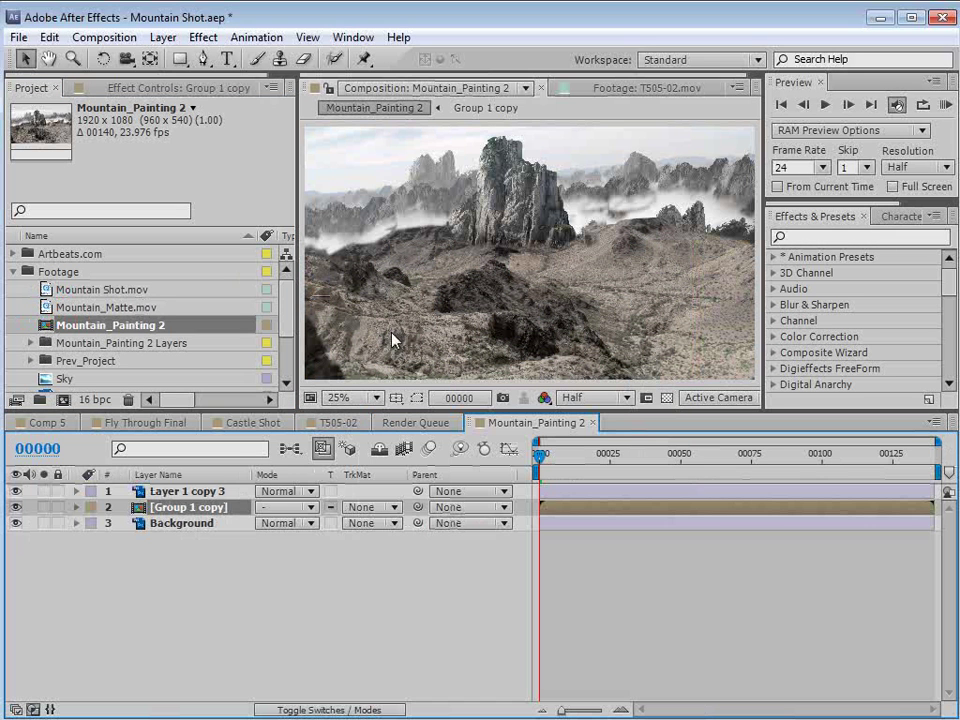
left_click(15, 523)
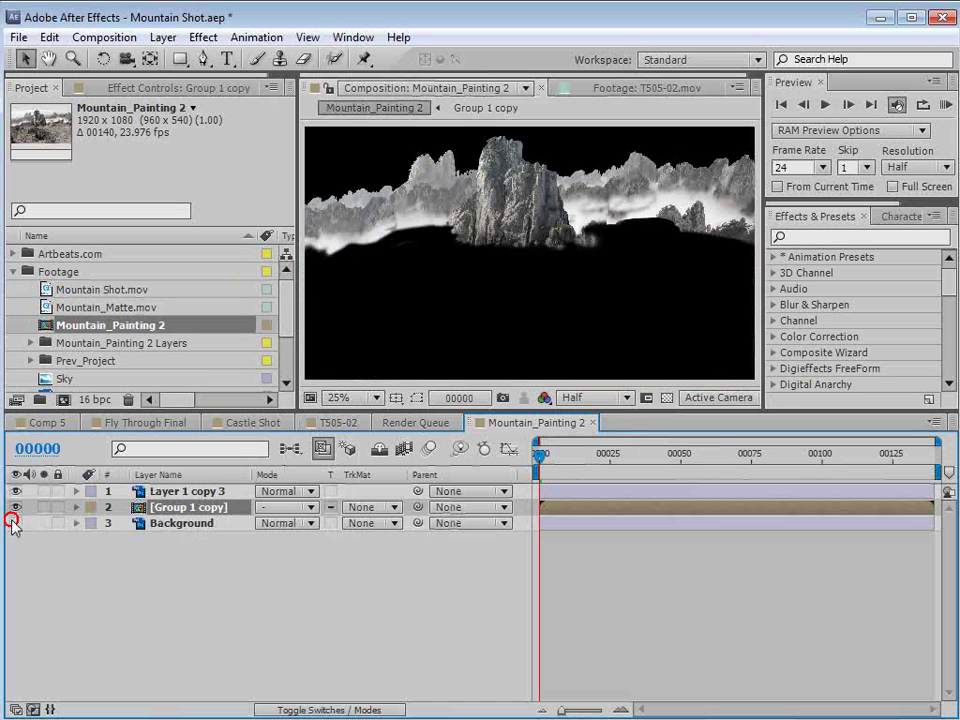
left_click(15, 507)
left_click(15, 507)
left_click(231, 327)
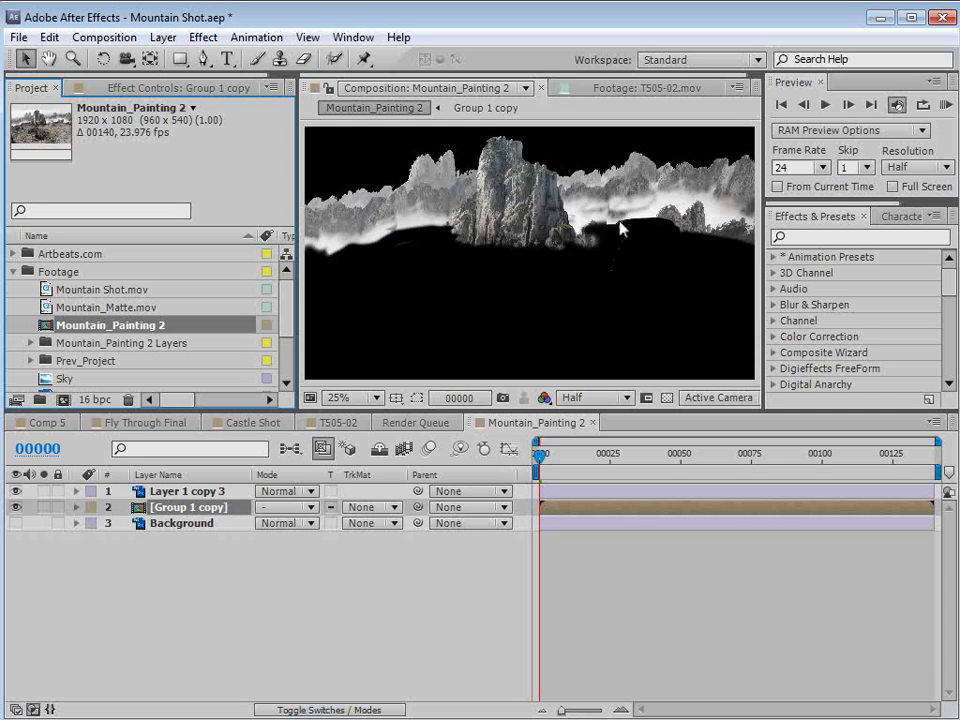
- Open the Mountain Shot.mov footage and scrub back through it to frame 77
left_click(283, 318)
scroll(255, 300, "up", 1)
double_click(110, 289)
scroll(496, 253, "down", 1)
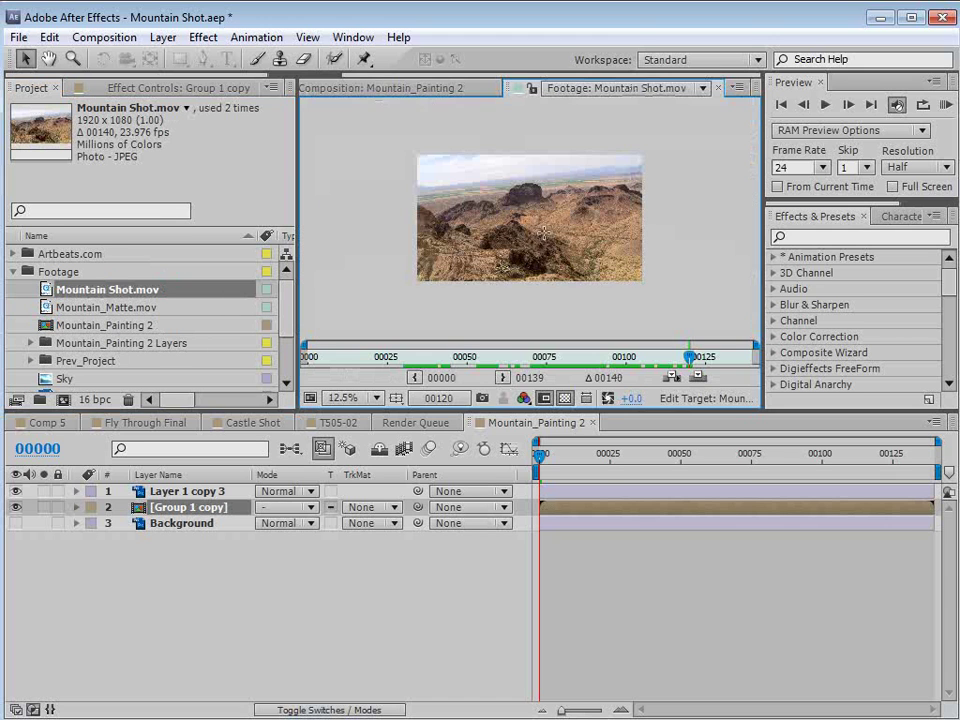
left_click_drag(634, 356, 556, 365)
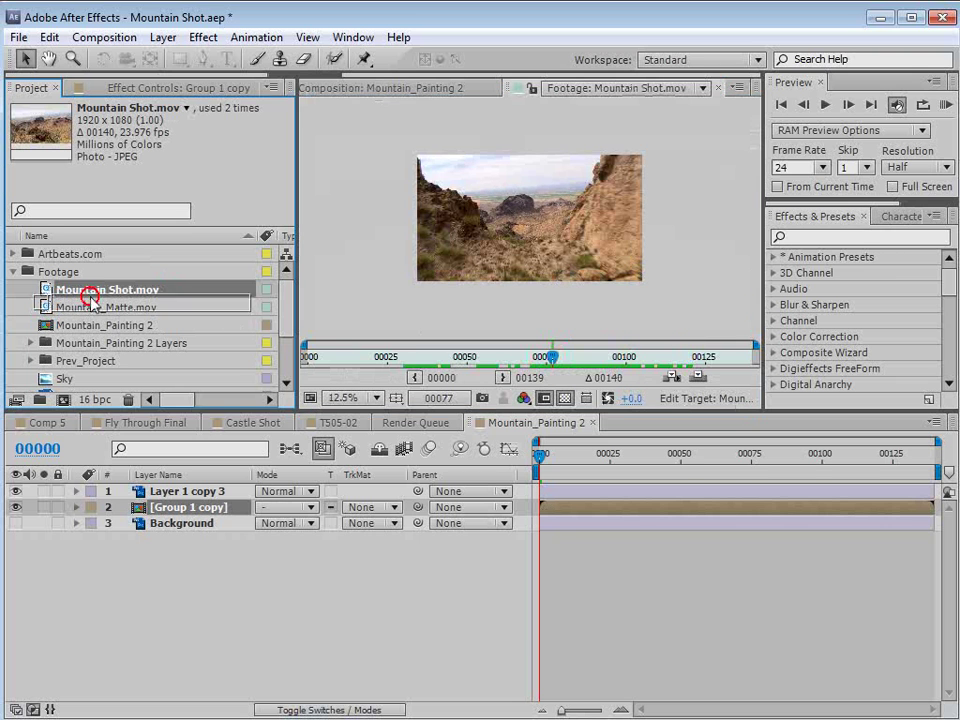
- Create a new composition from Mountain Shot.mov and scrub through the shot to frame 48
left_click_drag(86, 289, 65, 402)
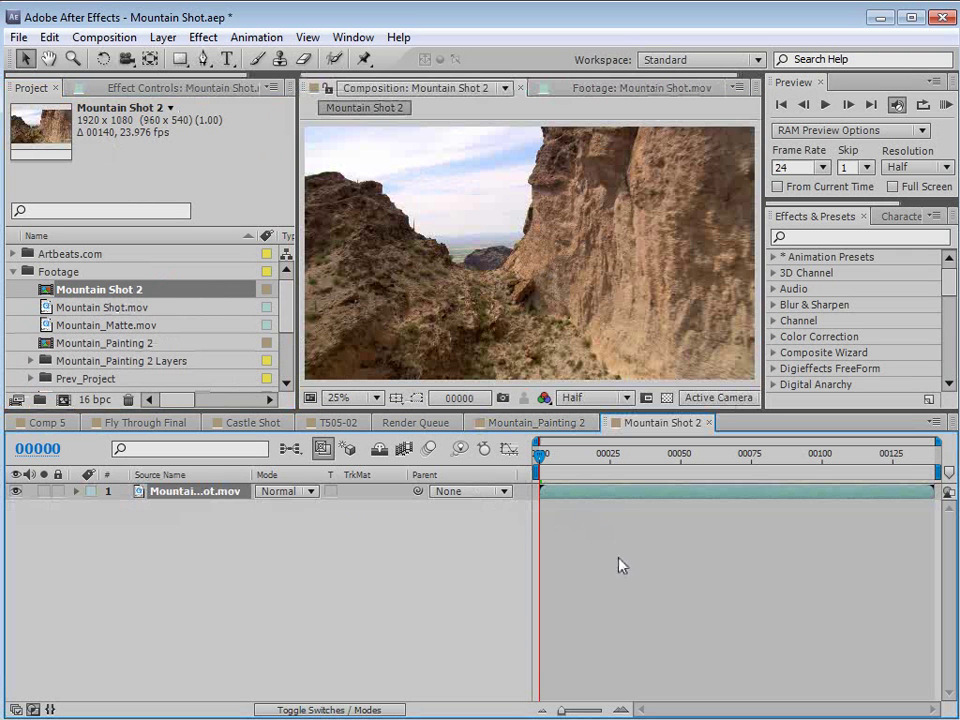
left_click_drag(597, 477, 697, 499)
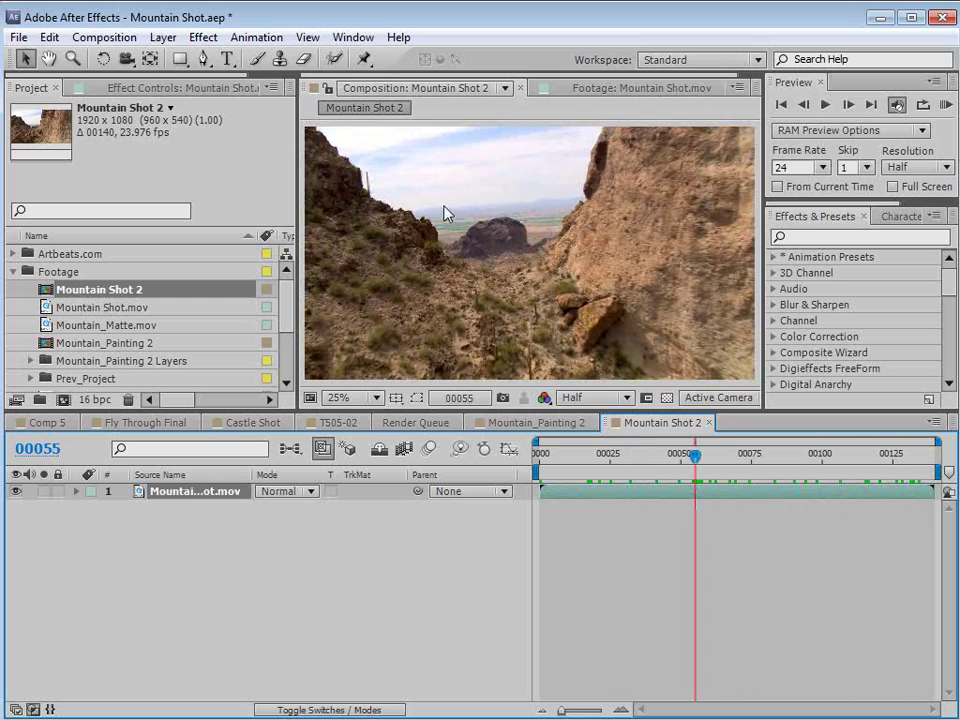
key("space")
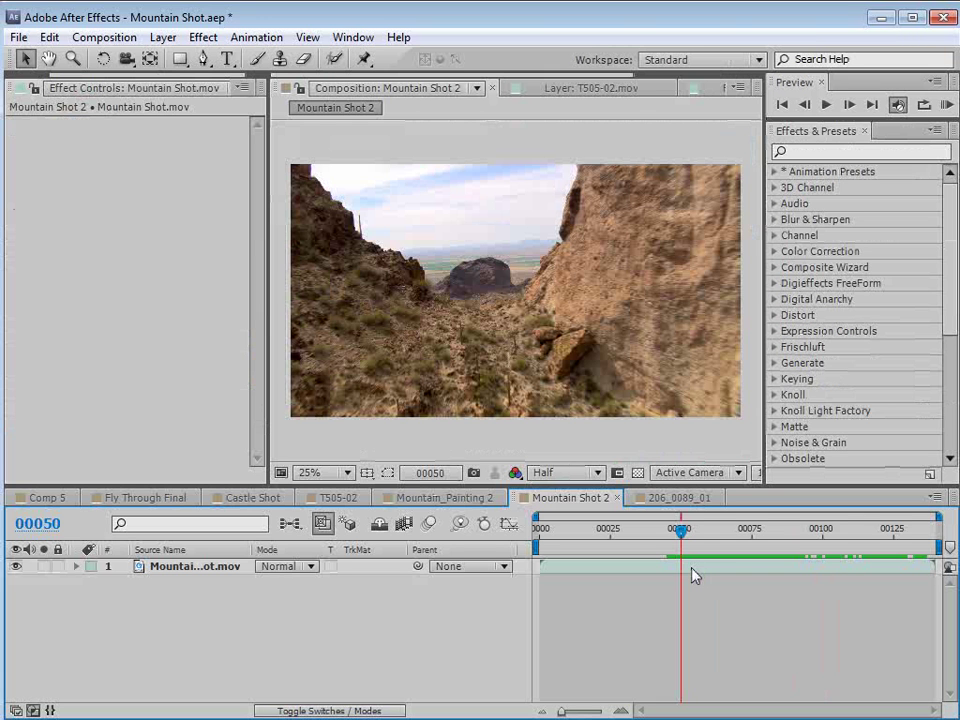
mouse_move(692, 544)
left_mouse_down()
mouse_move(729, 550)
mouse_move(676, 548)
left_mouse_up()
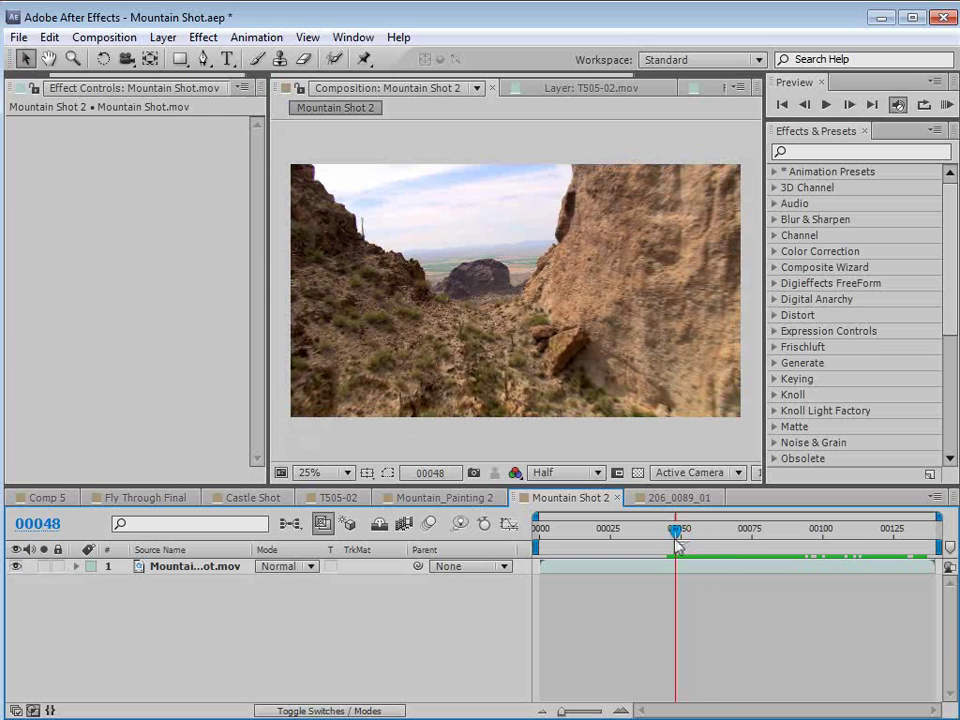
- Search the effects for "camera", apply CameraTracker to the Mountain Shot.mov layer and scrub through the clip
left_click(823, 152)
type("camera")
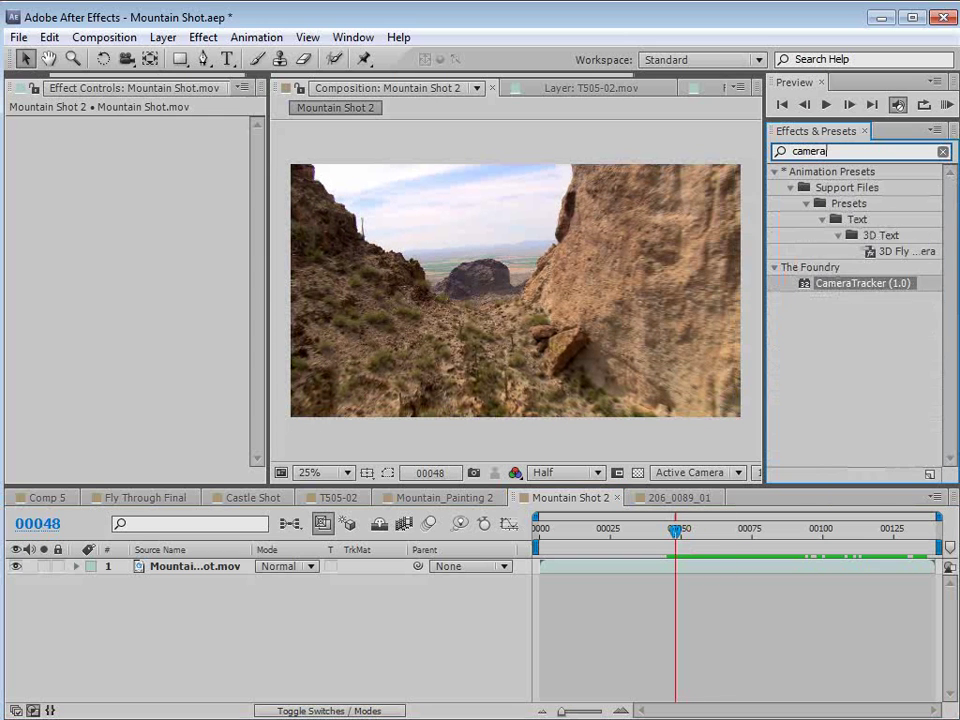
left_click_drag(838, 289, 570, 571)
left_click_drag(634, 533, 609, 549)
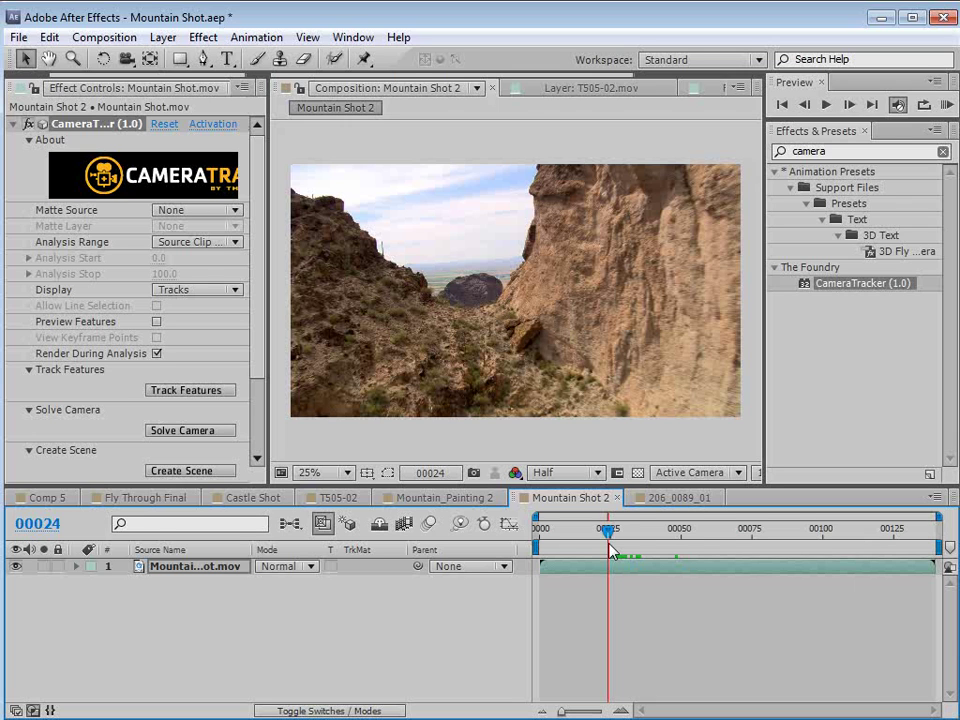
left_click_drag(612, 551, 683, 553)
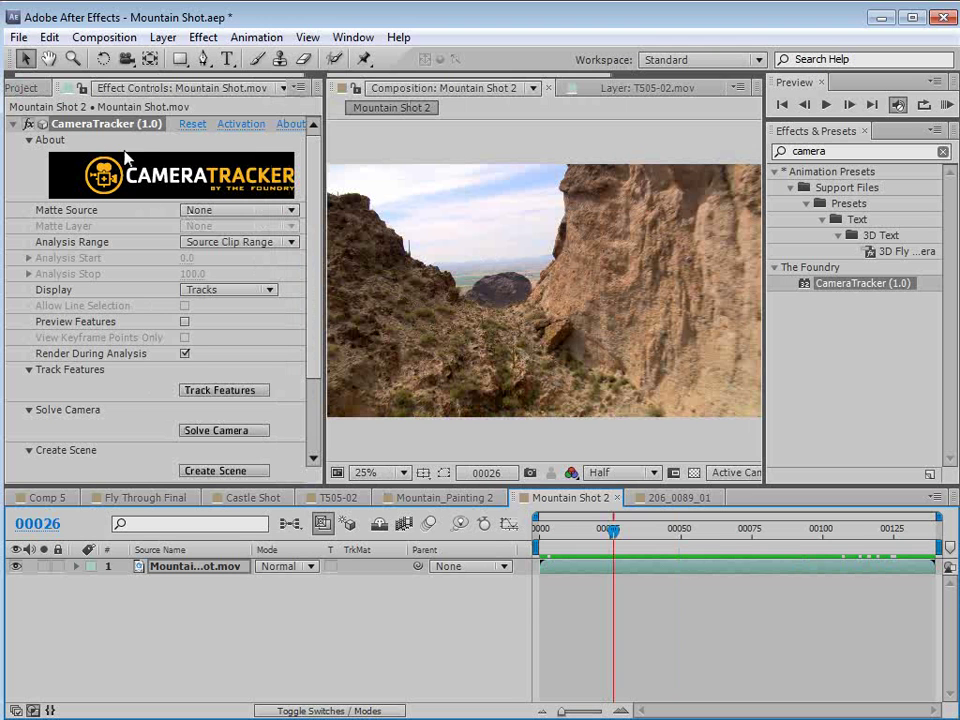
- Open the 206_0089_01 composition and scrub through the tracked taxi street shot to frame 57
left_click(676, 497)
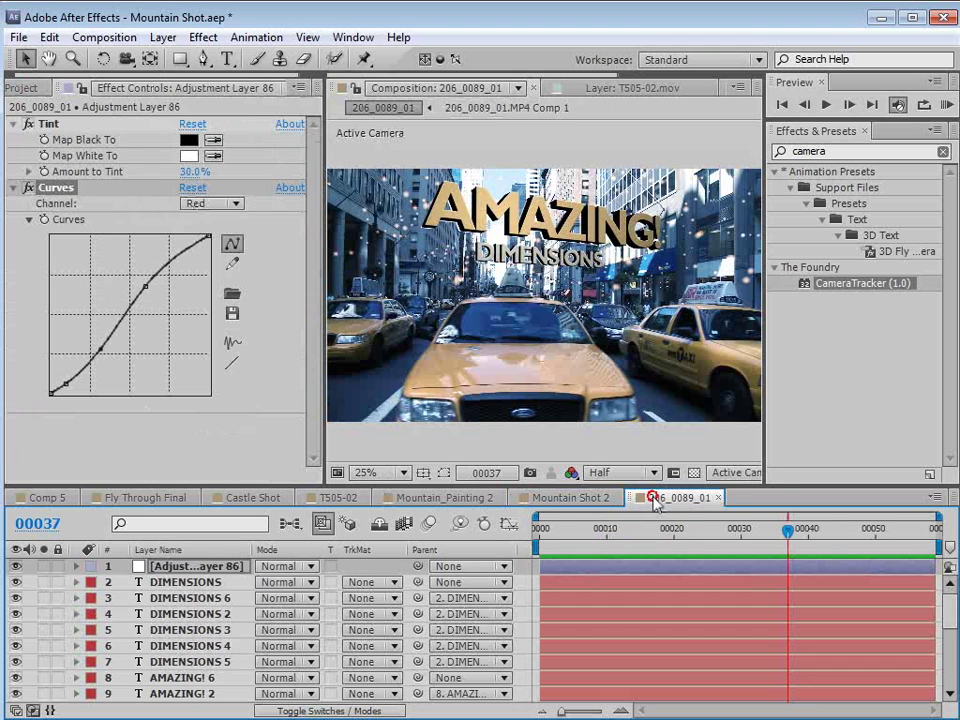
left_click_drag(752, 529, 643, 540)
left_click_drag(620, 553, 923, 568)
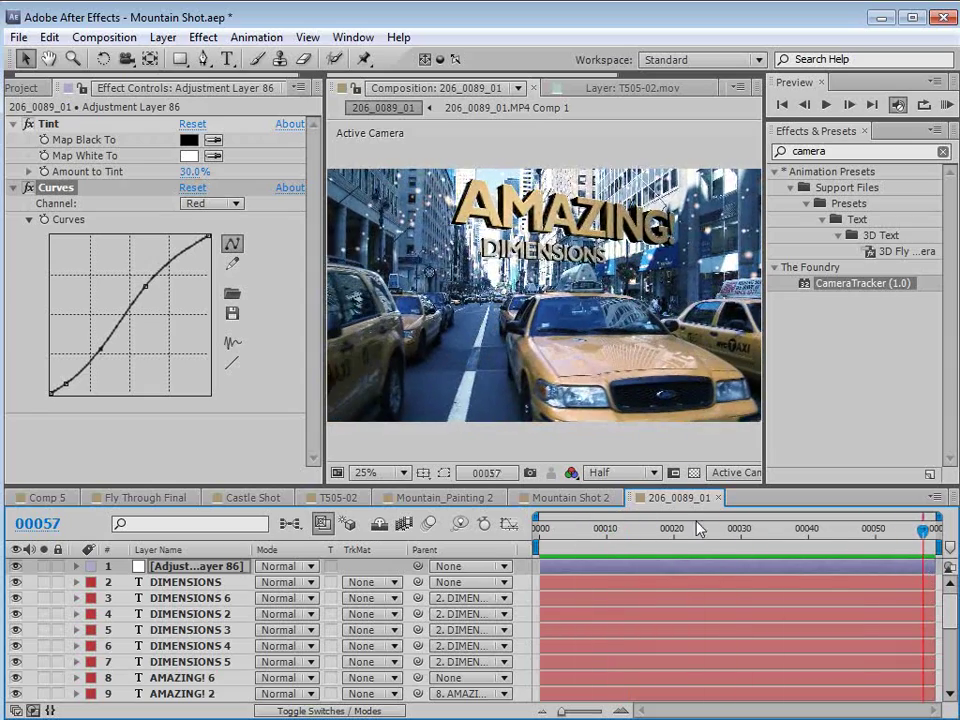
- Return to the Mountain Shot 2 composition, move to frame 97 and set the preview resolution to Full
left_click(572, 497)
left_click_drag(589, 553, 815, 555)
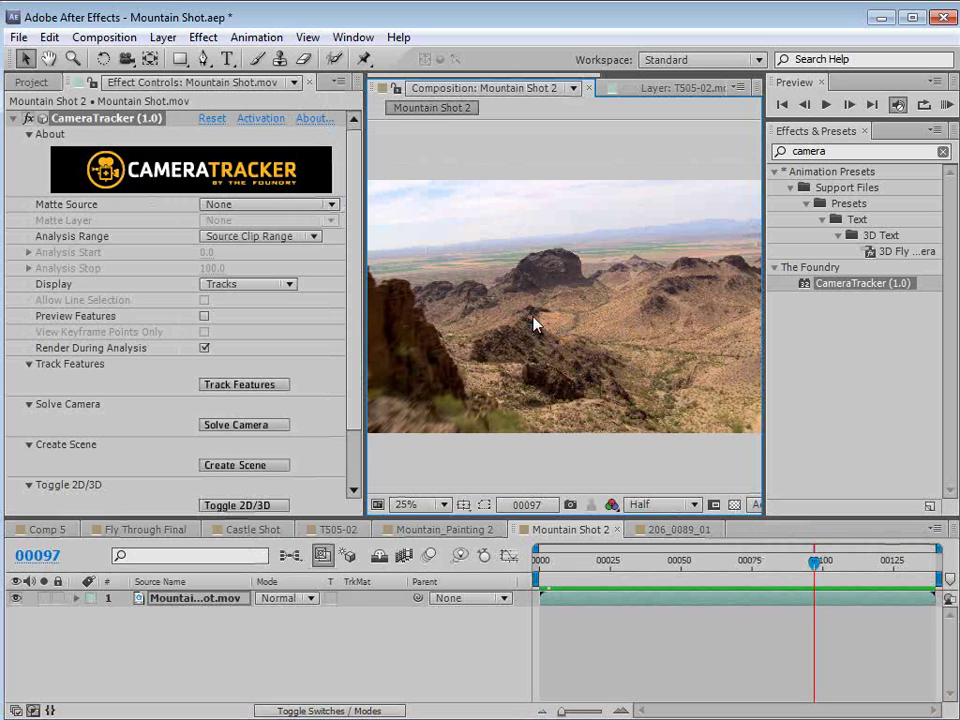
left_click(650, 505)
left_click(660, 555)
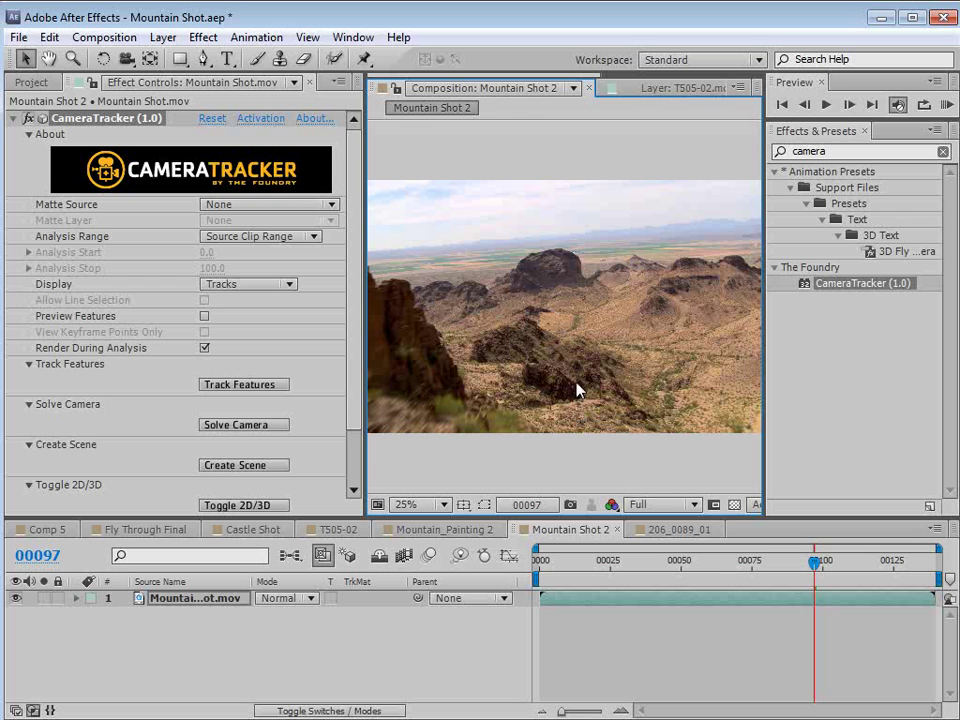
- Go to the first frame and run CameraTracker's Track Features on the Mountain Shot.mov layer
key("Home")
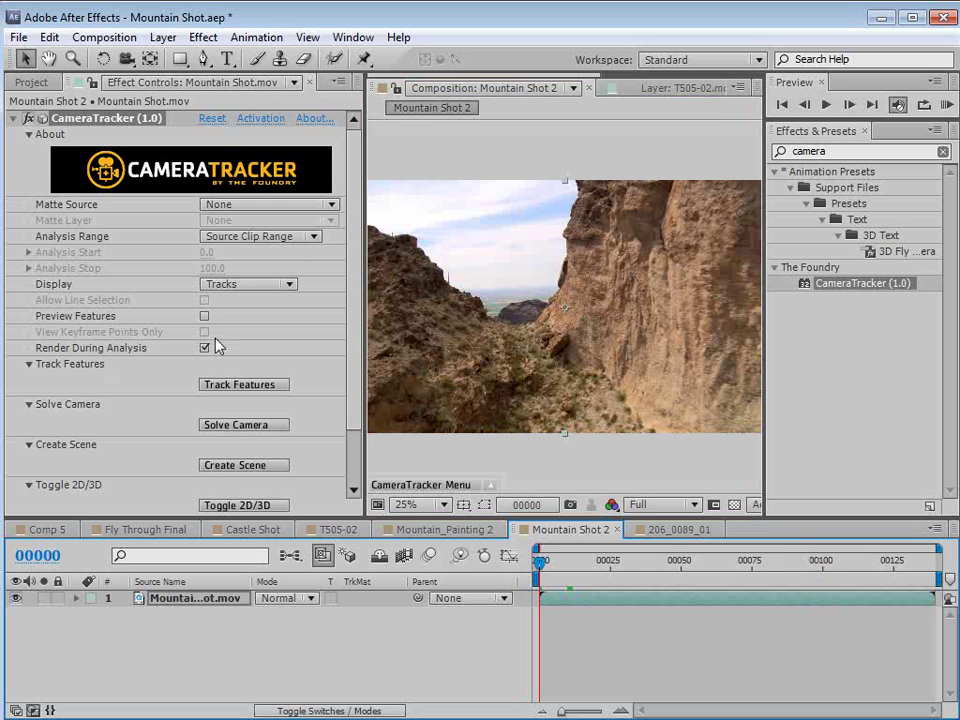
left_click(242, 384)
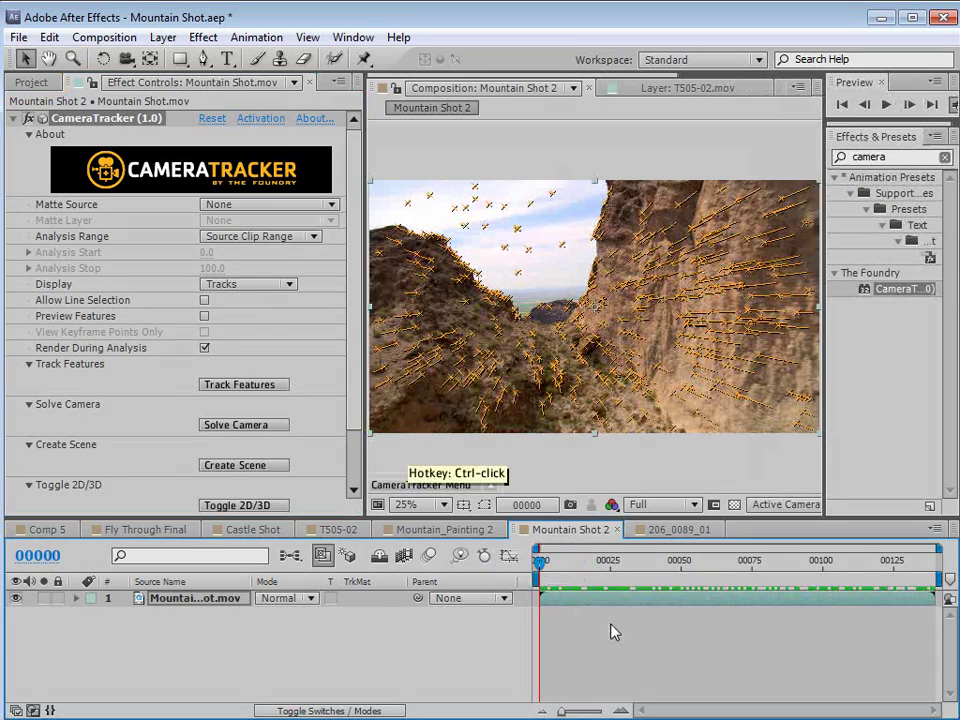
left_click_drag(540, 562, 540, 596)
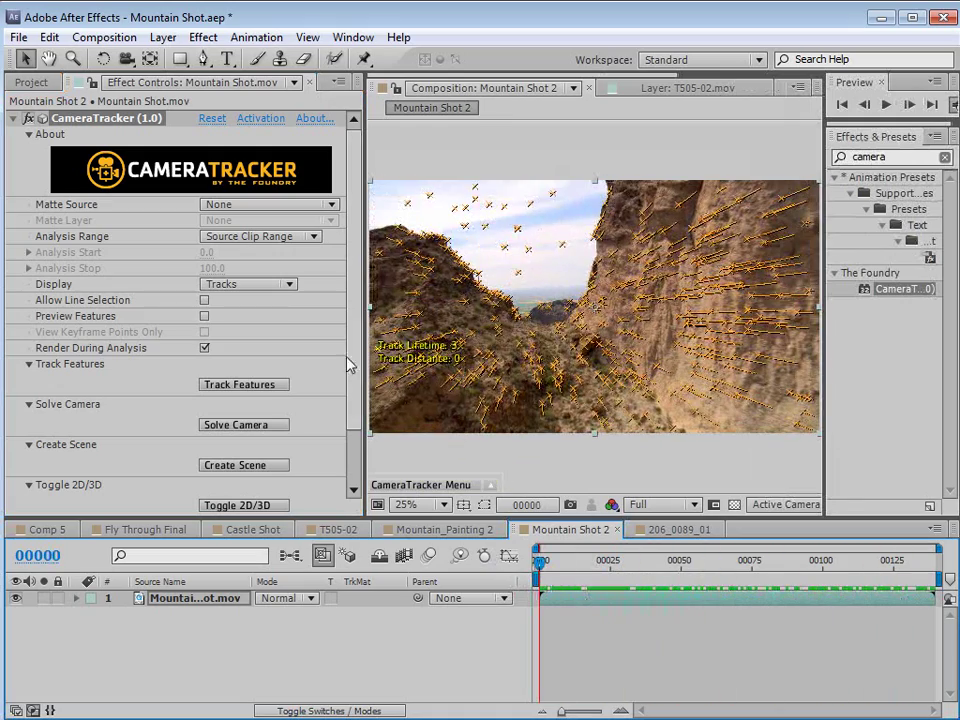
- Solve the camera from the tracked features and create the CameraTracker scene in the Mountain Shot 2 composition
left_click(223, 427)
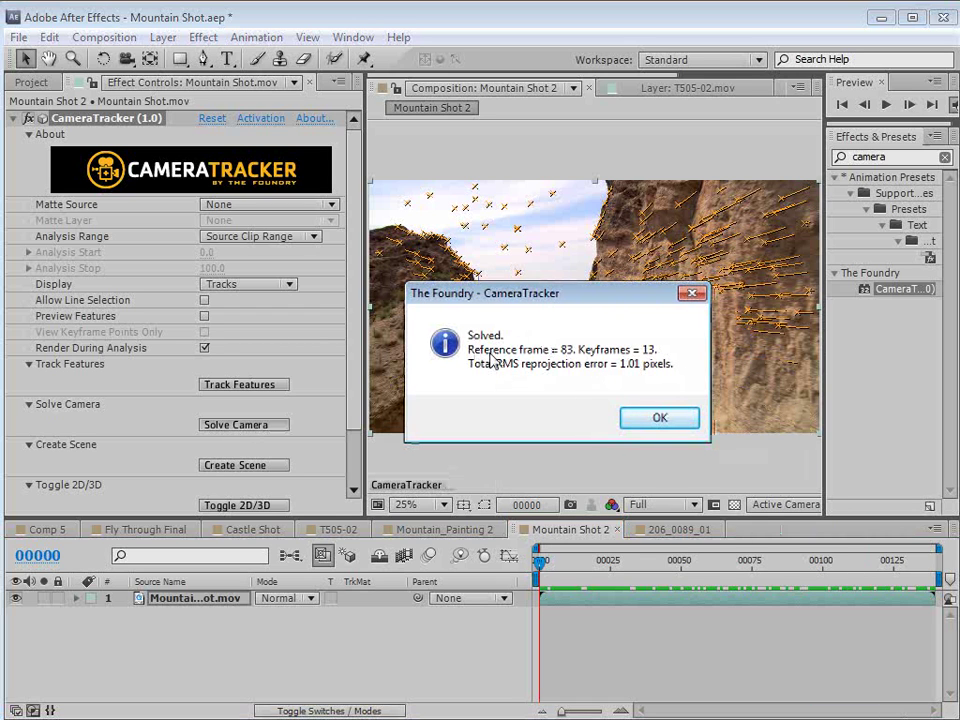
left_click(659, 420)
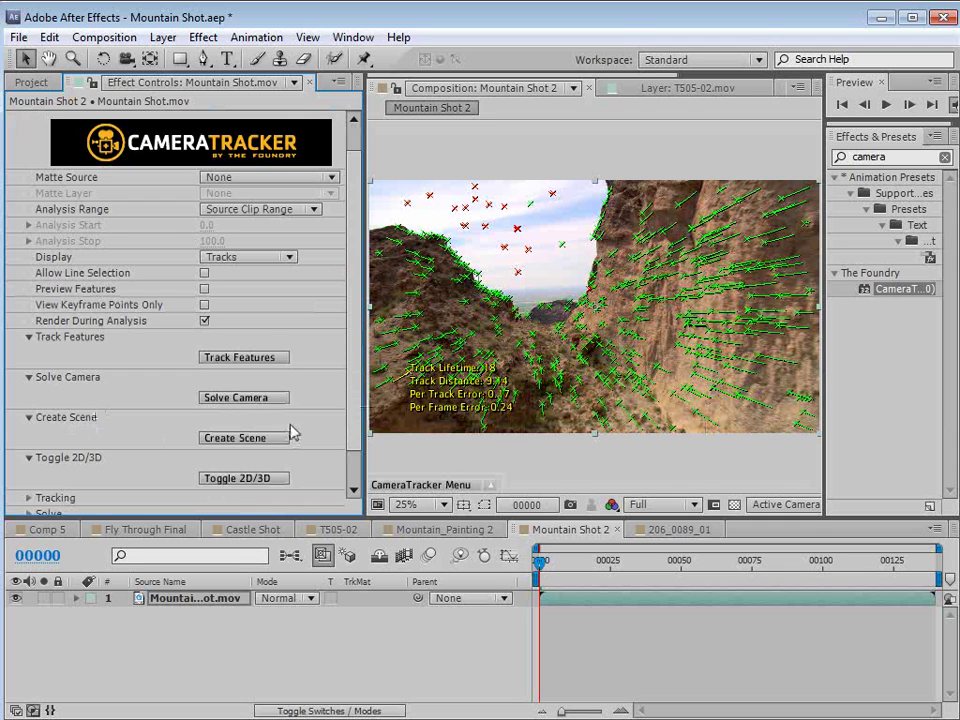
left_click(238, 442)
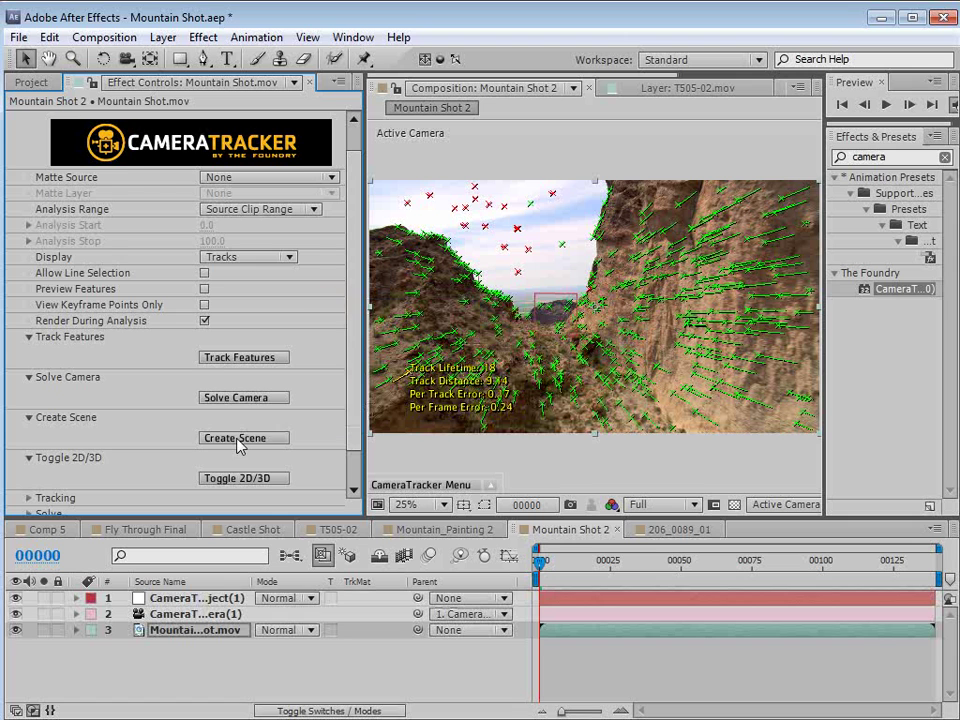
- Select the CameraTracker camera layer, scrub the shot to frame 93, and return to the first frame
left_click(192, 615)
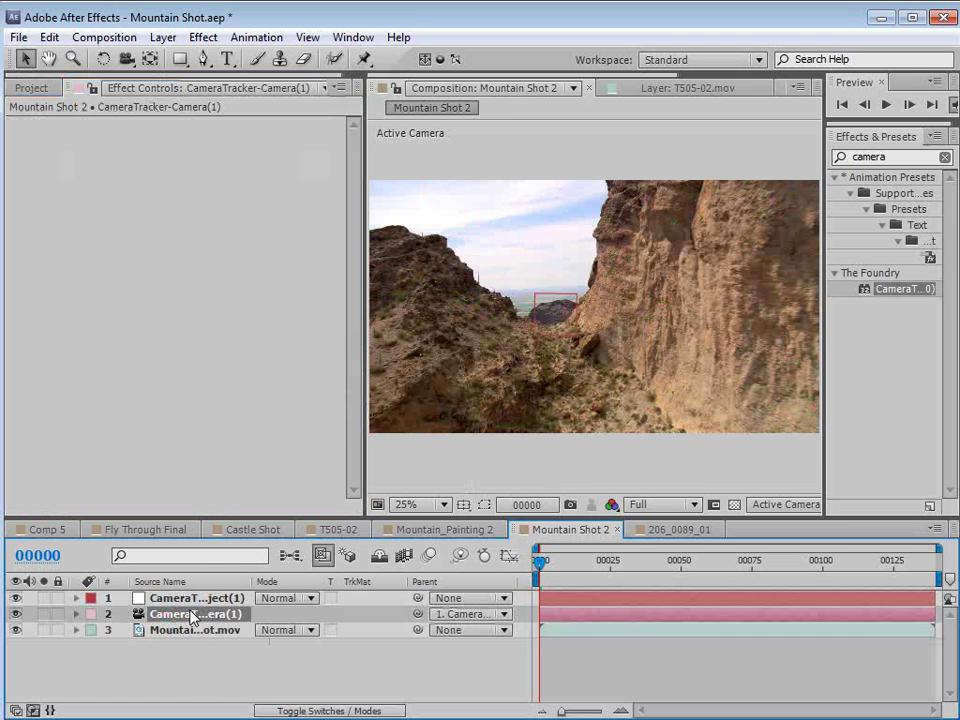
left_click_drag(585, 570, 803, 575)
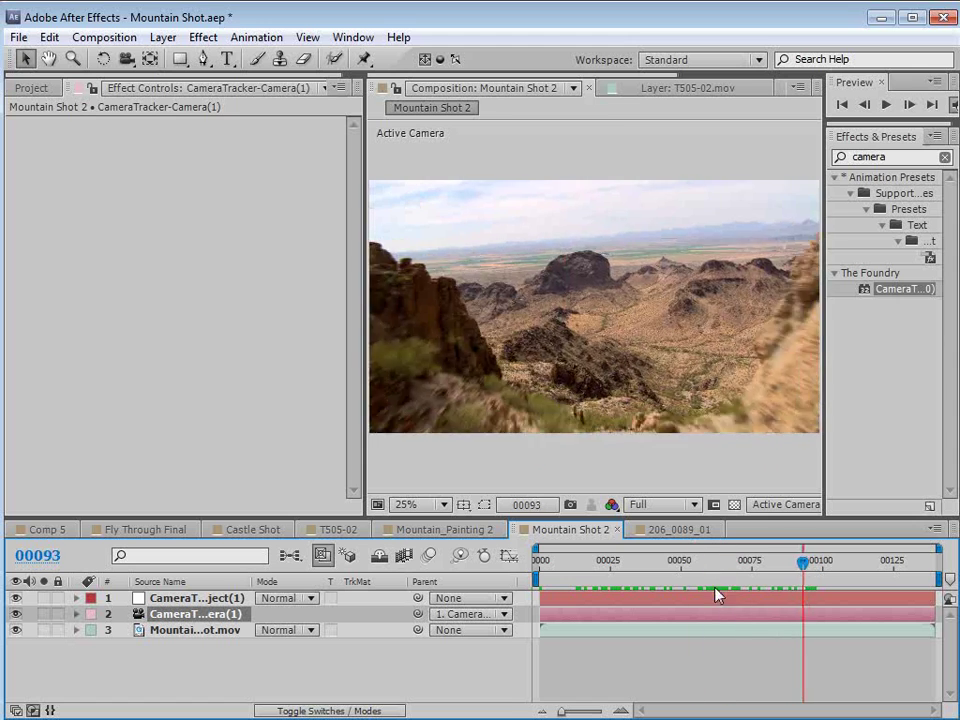
left_click_drag(715, 570, 536, 570)
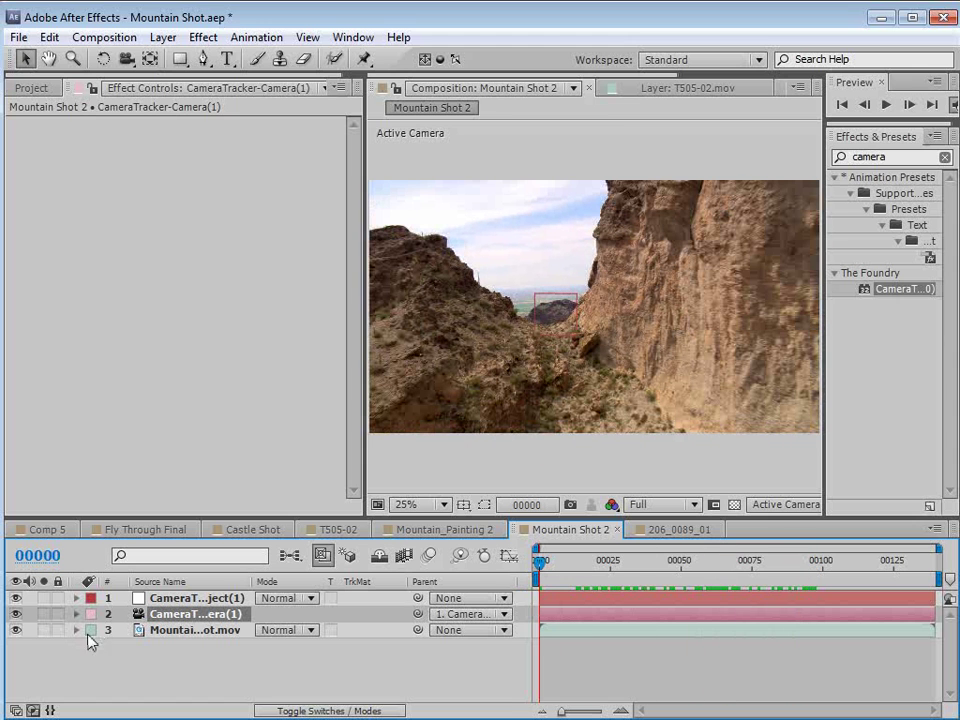
- Display the CameraTracker track points on the Mountain Shot.mov layer and move to frame 134
left_click(190, 630)
left_click(88, 118)
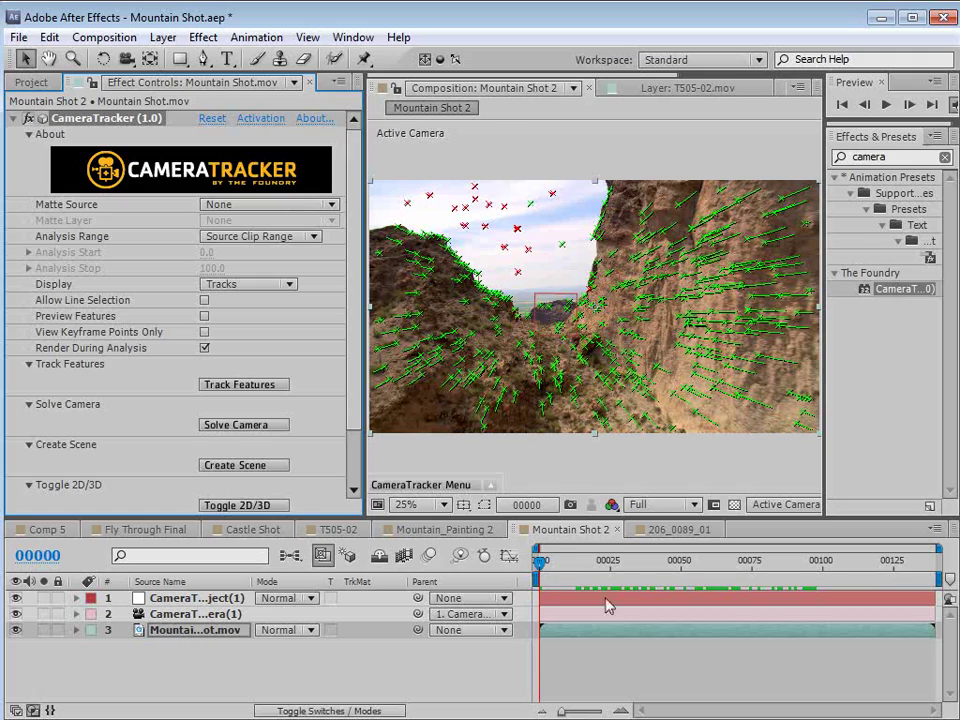
left_click_drag(600, 563, 920, 600)
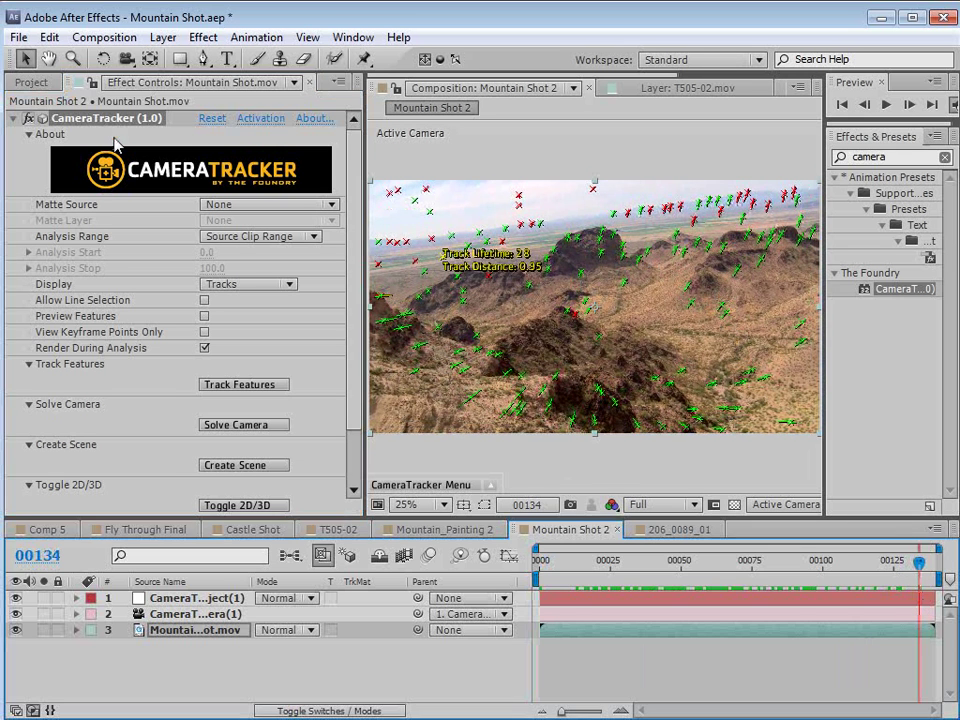
left_click(85, 122)
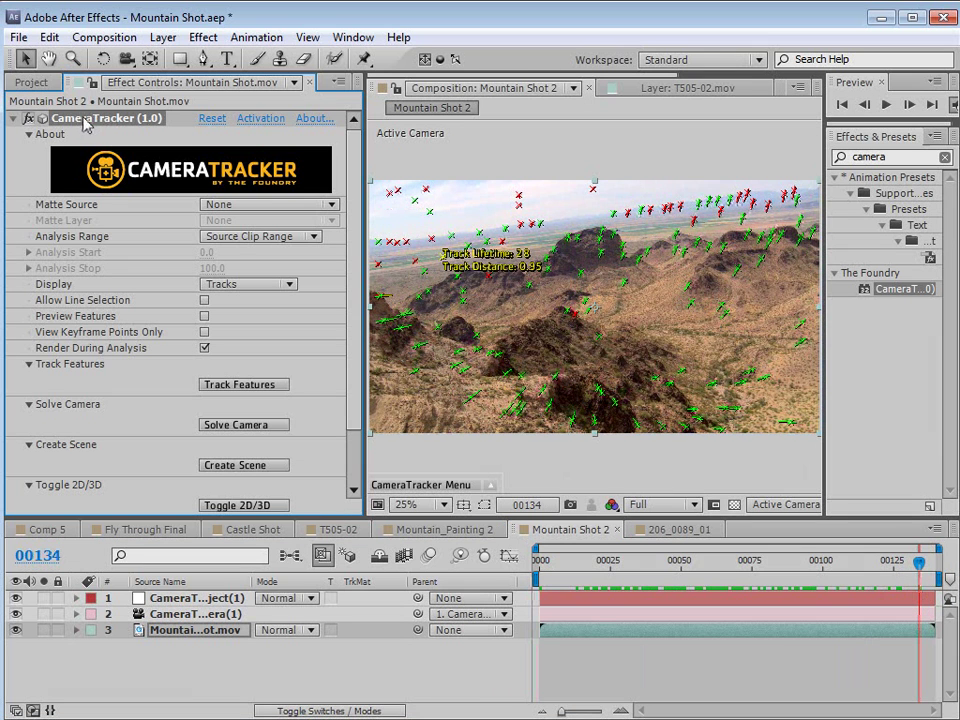
left_click(211, 634)
left_click(85, 122)
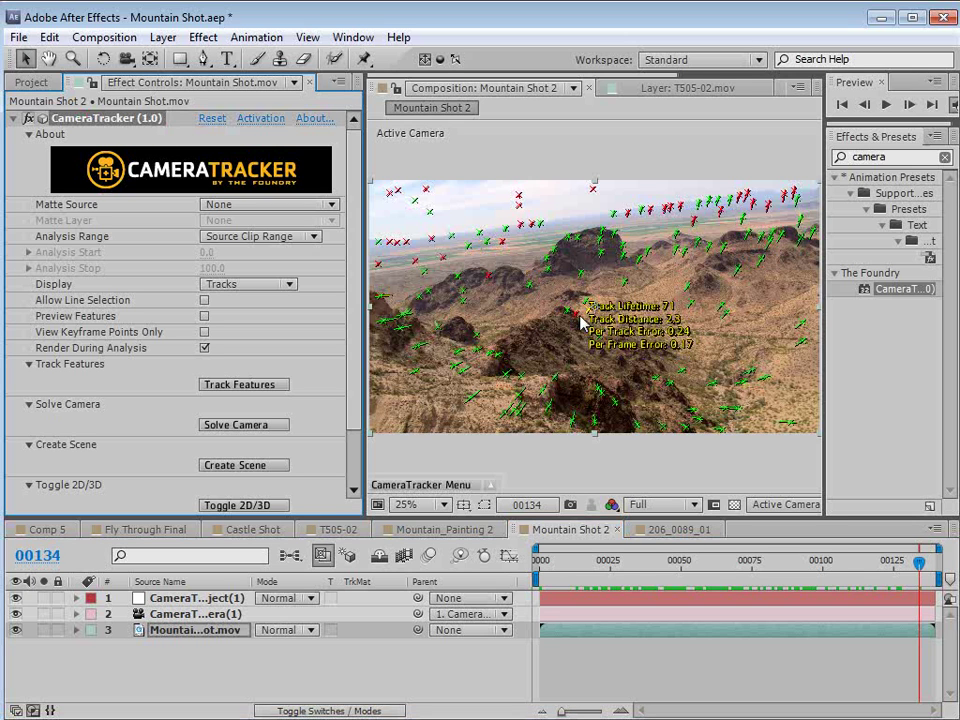
- Create a null object from the track point near the top of the central butte
mouse_move(603, 256)
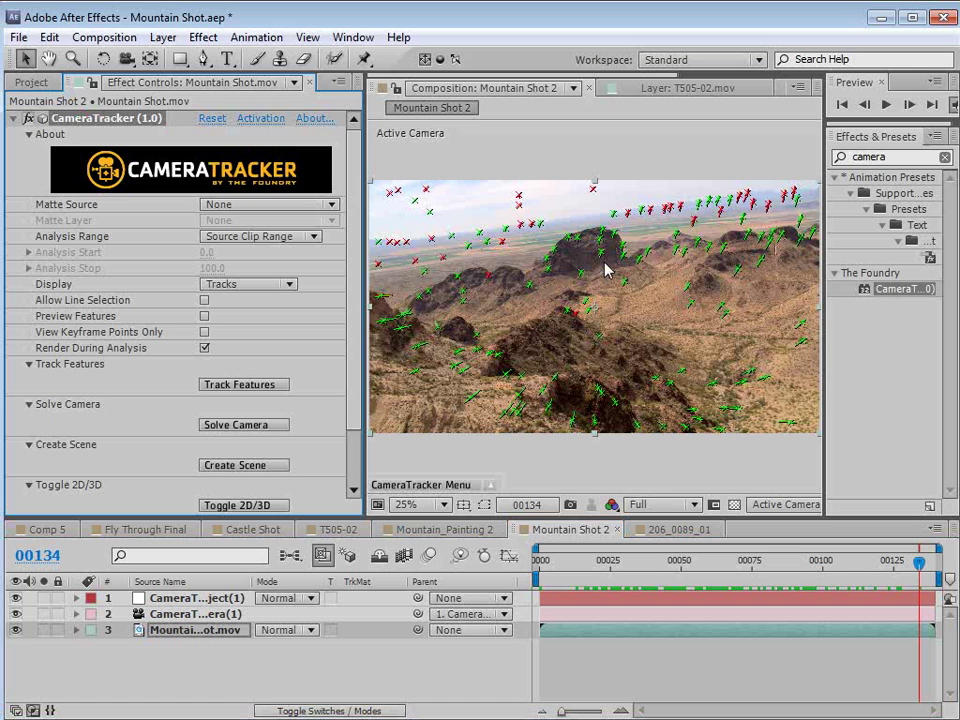
scroll(604, 268, "up", 2)
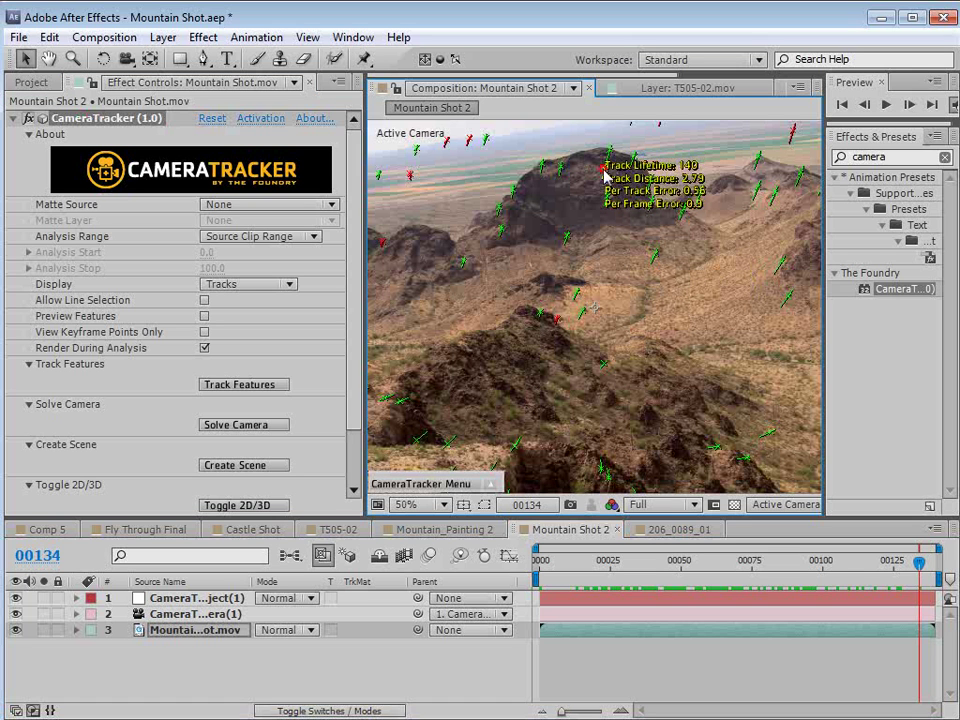
mouse_move(605, 182)
right_click(605, 172)
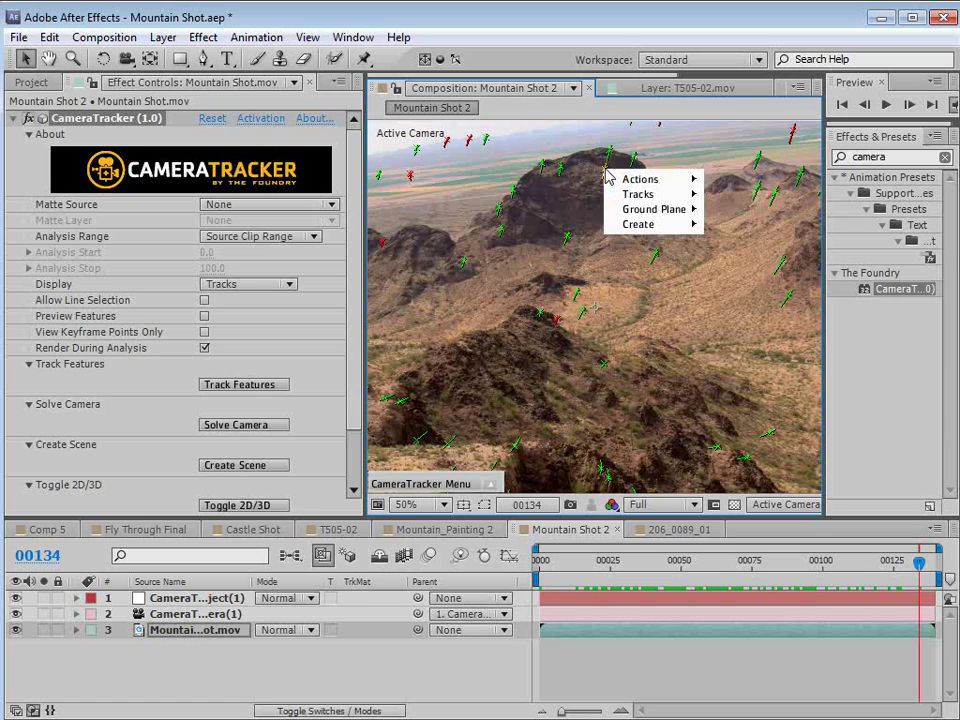
mouse_move(630, 228)
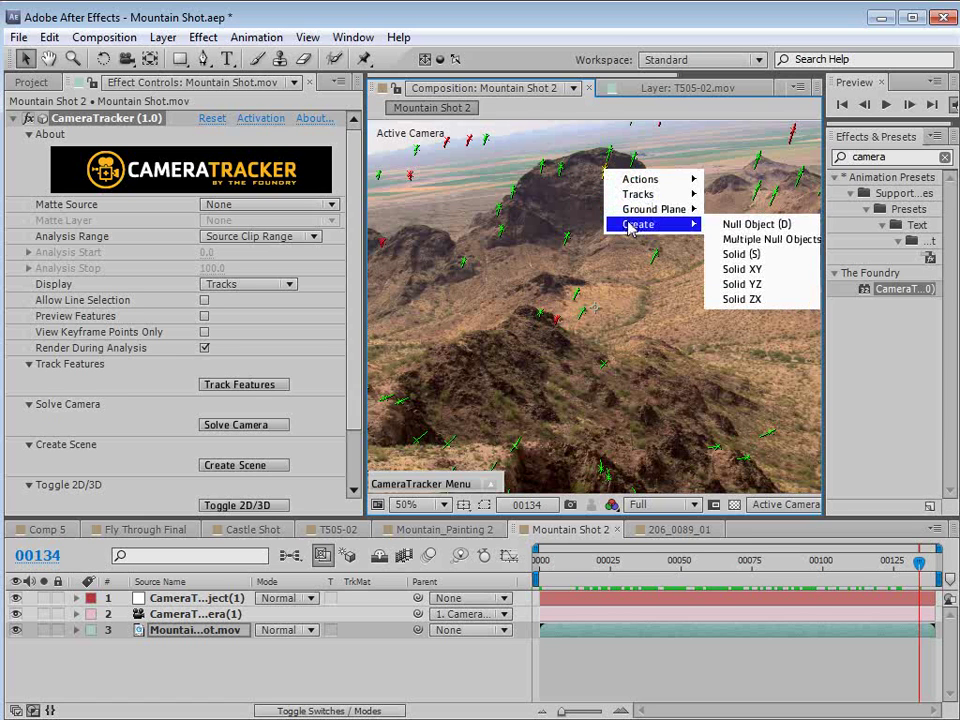
left_click(757, 226)
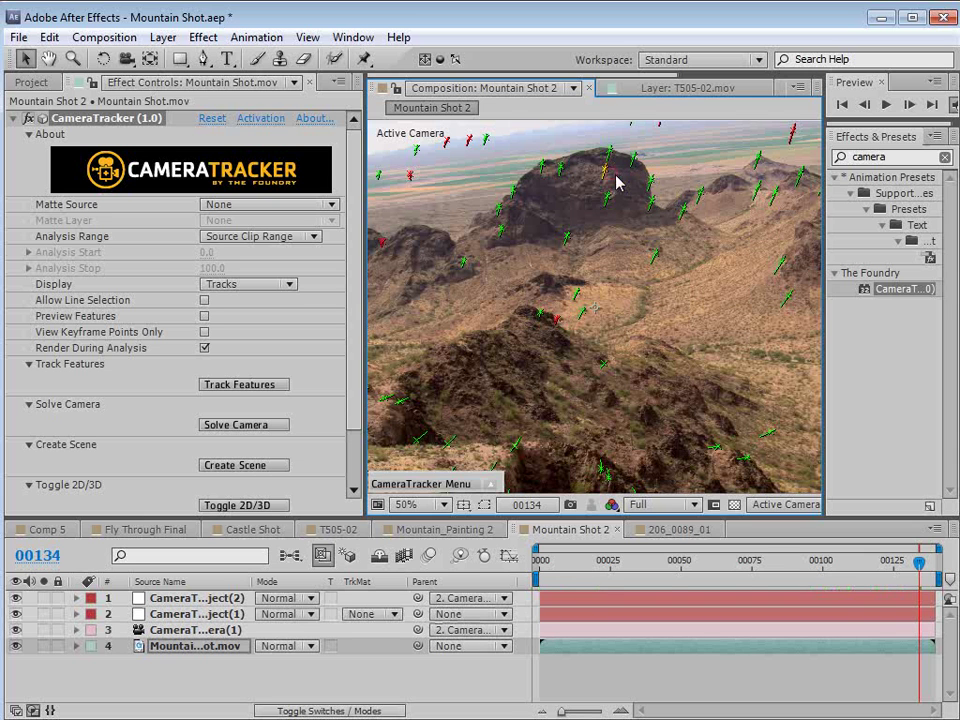
- Inspect the new null on the butte up close, then scrub to frame 112 to check how it follows the footage
scroll(617, 189, "up", 2)
key("space")
left_click_drag(617, 189, 604, 341)
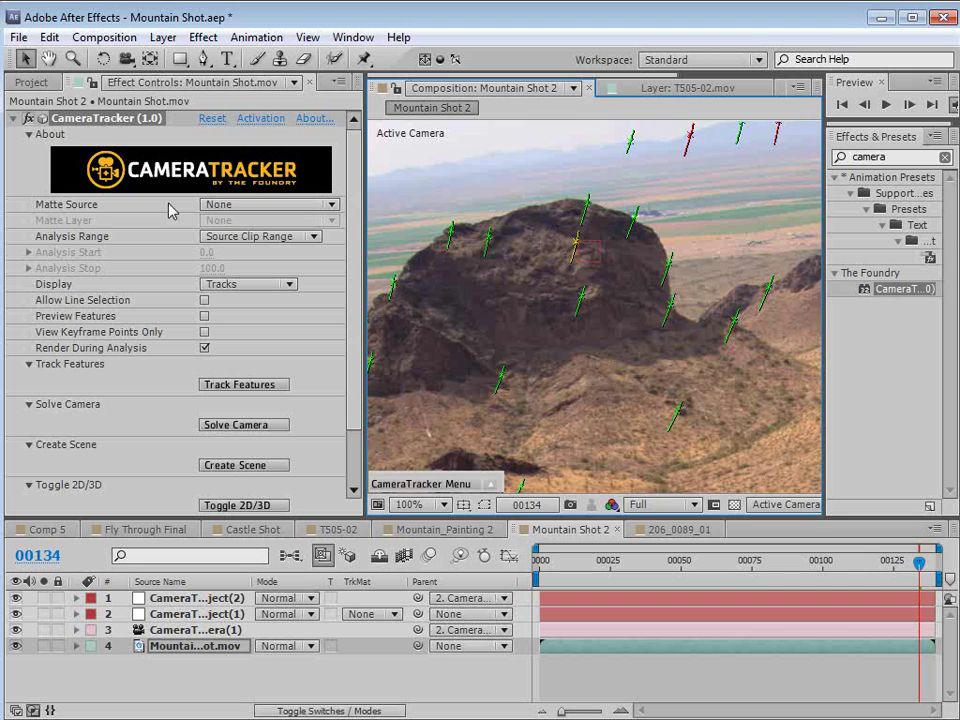
scroll(617, 231, "down", 2)
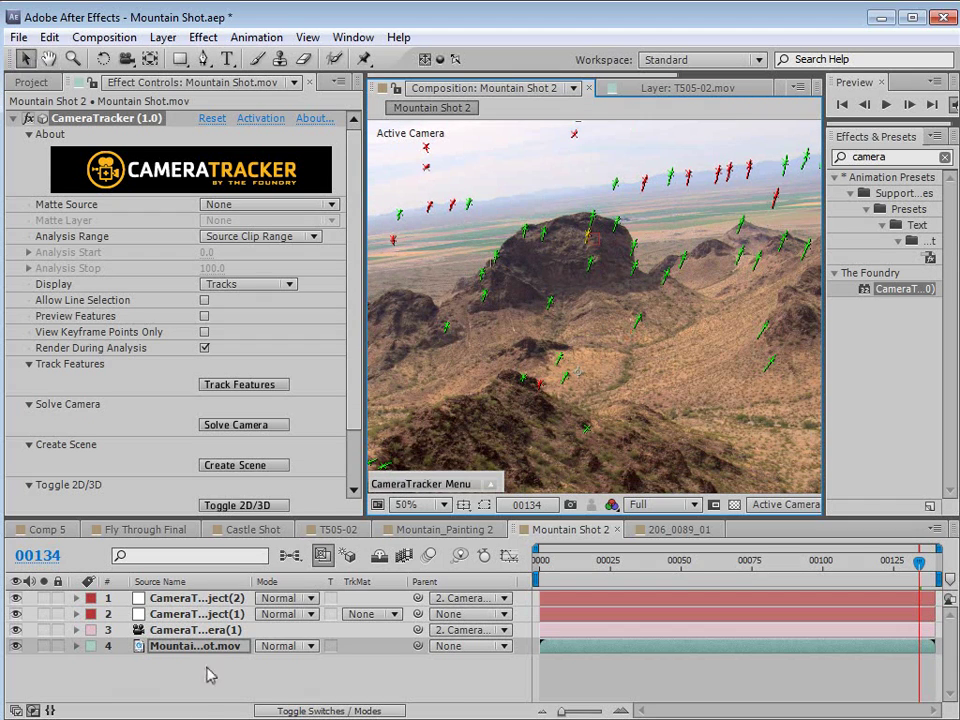
left_click(192, 632)
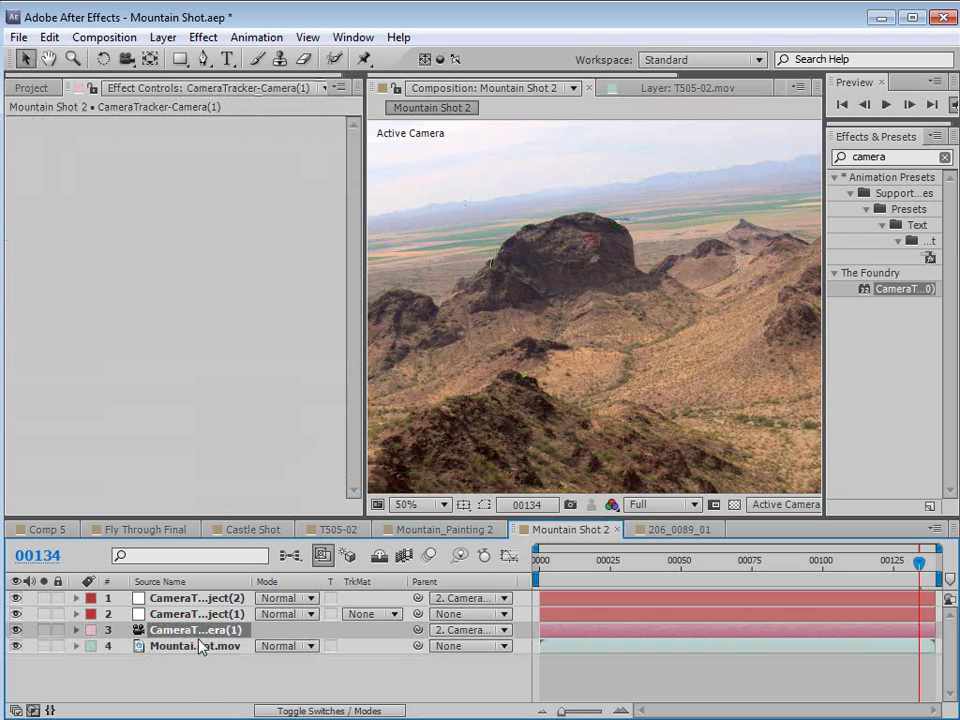
left_click(197, 598)
scroll(617, 181, "up", 2)
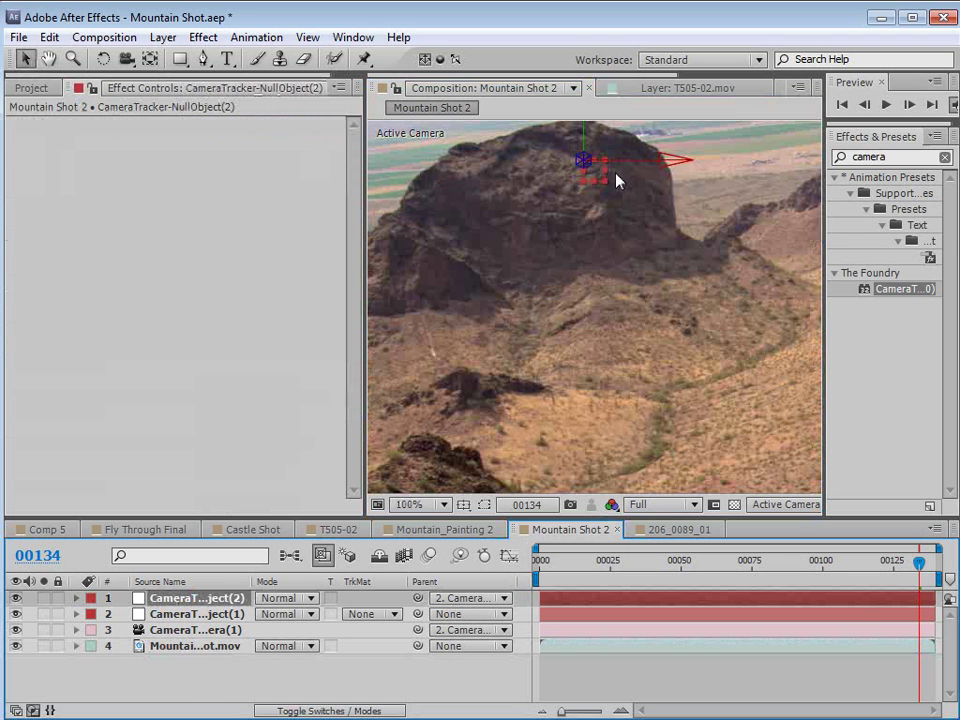
left_click_drag(898, 564, 856, 568)
scroll(514, 369, "down", 4)
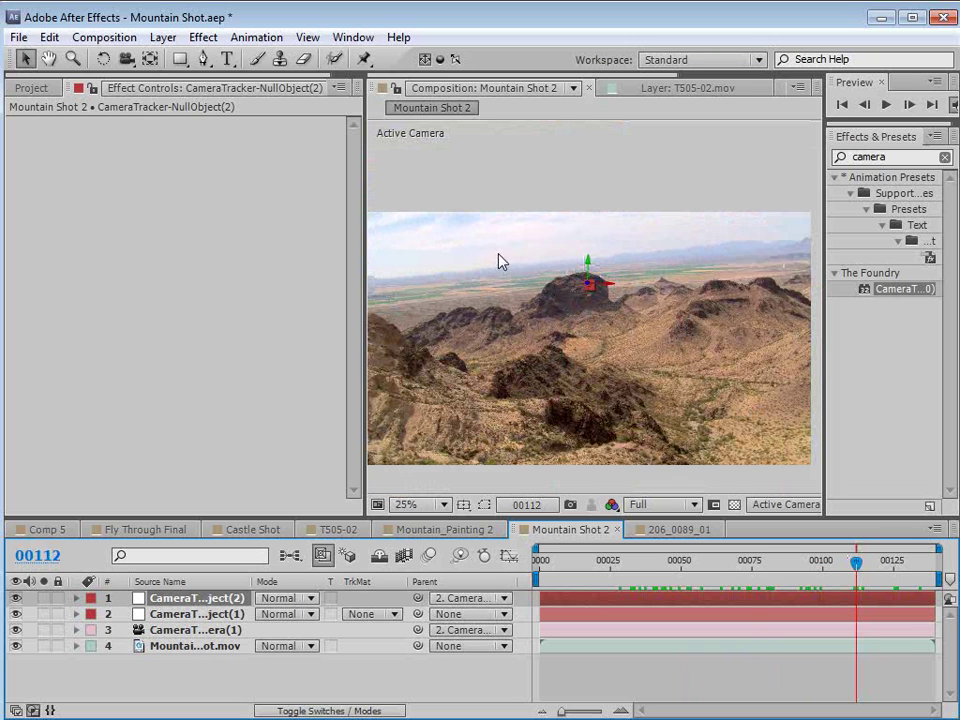
- Show Mountain Shot.mov's track points in an enlarged composition view and create a null object on the dark hills left of the butte
left_click(175, 645)
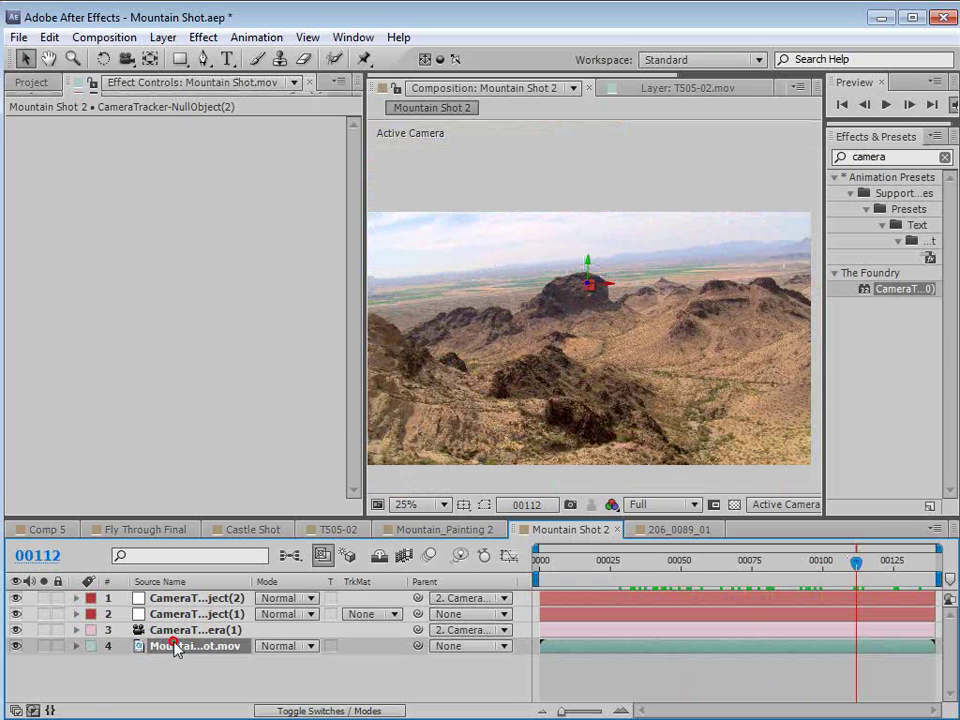
left_click(86, 118)
scroll(514, 358, "up", 2)
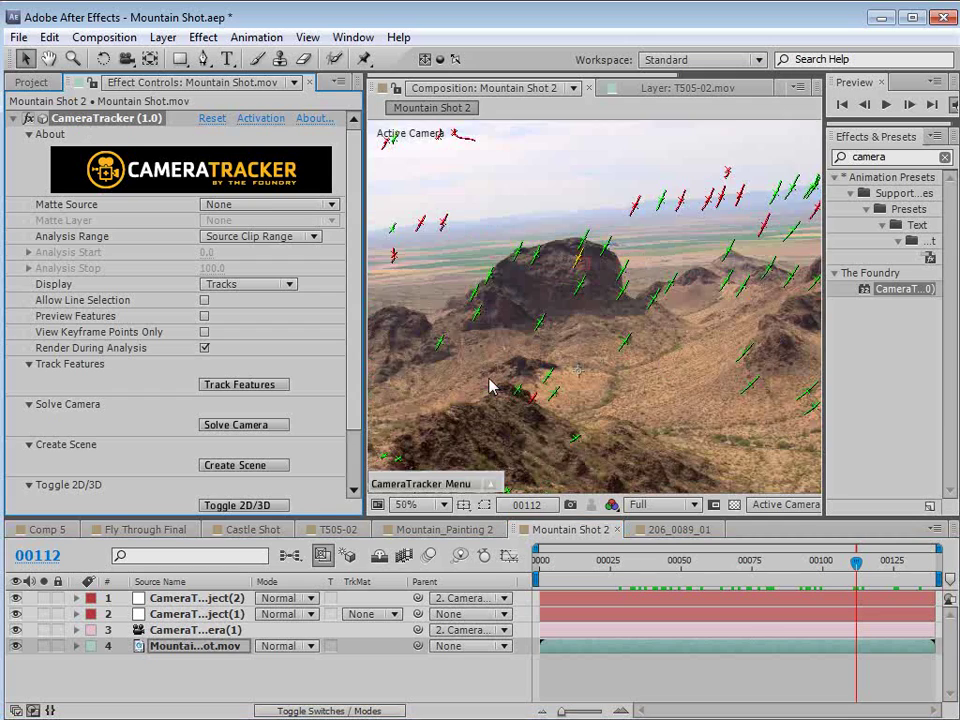
key("grave")
mouse_move(190, 430)
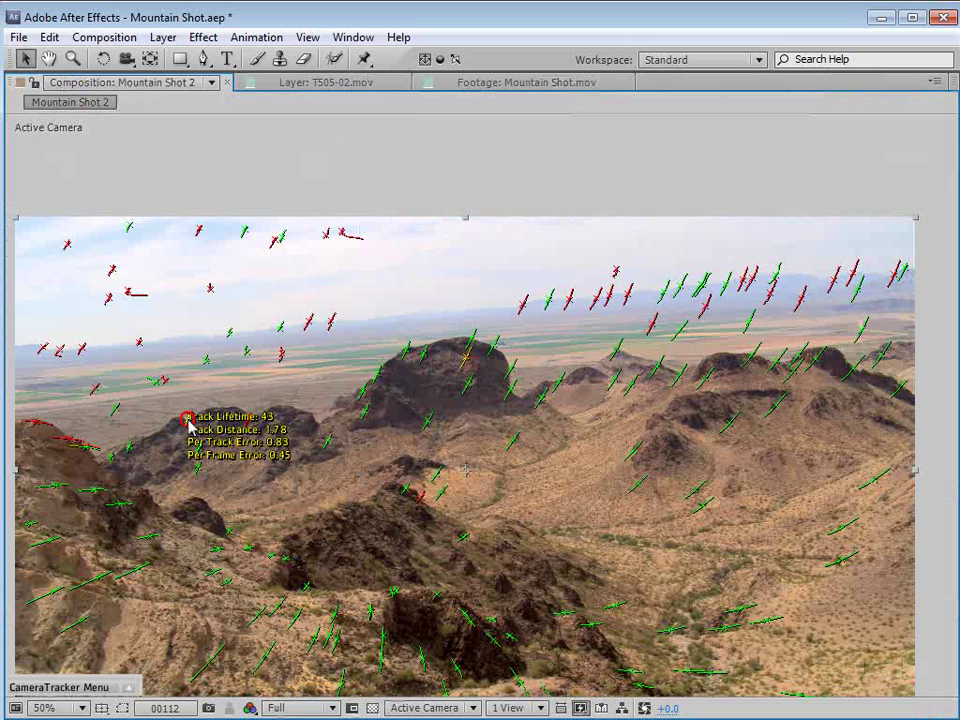
right_click(190, 428)
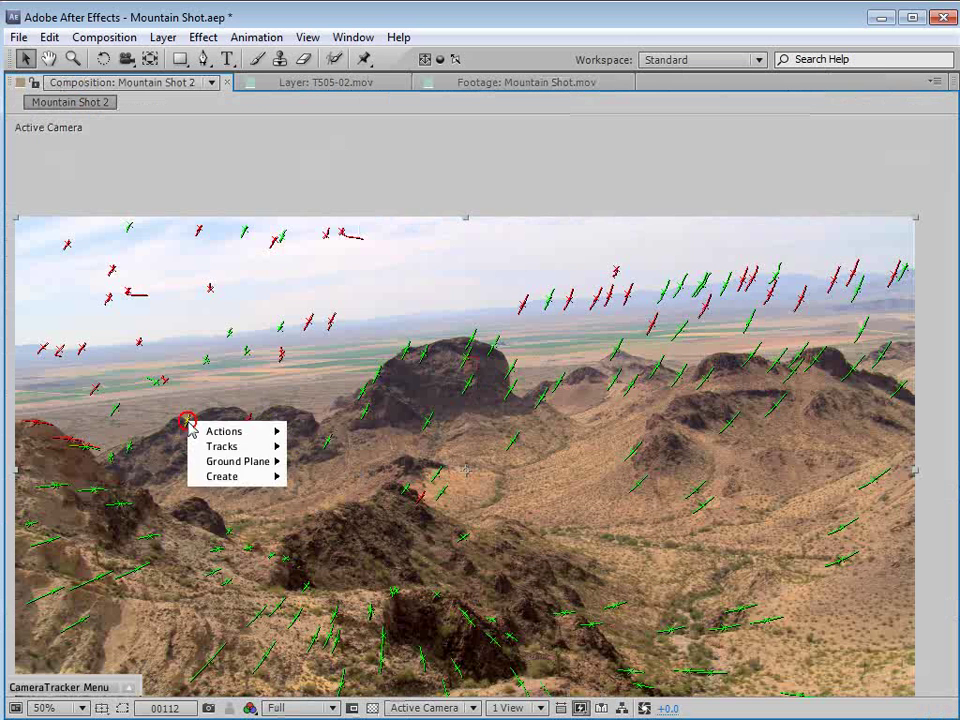
mouse_move(251, 476)
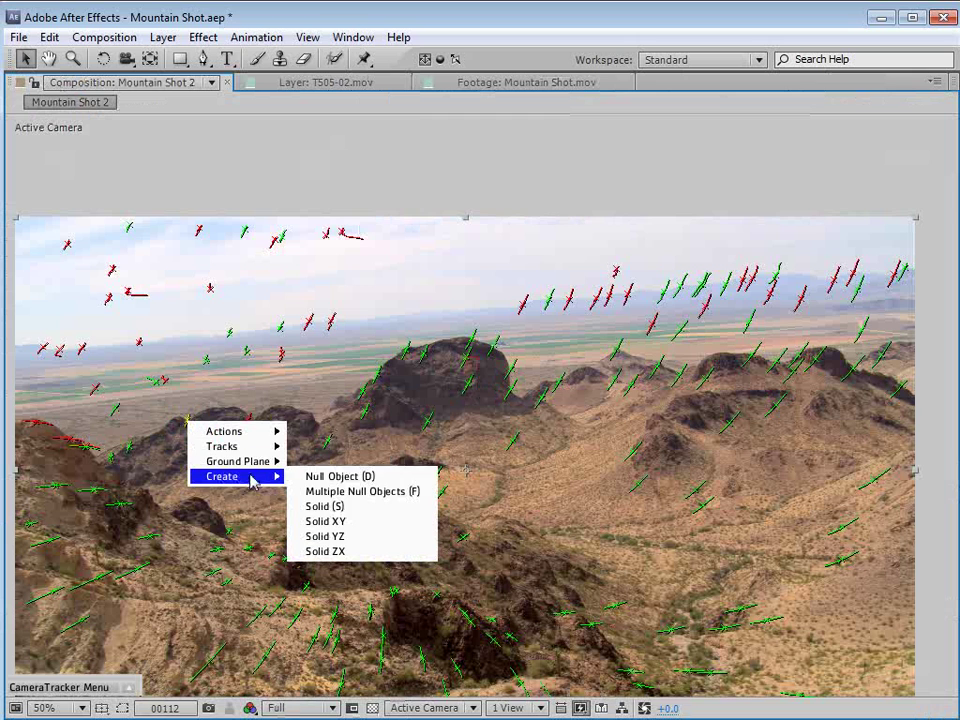
left_click(345, 477)
- Create a null object from a track point on top of the ridge to the right of the butte
mouse_move(751, 362)
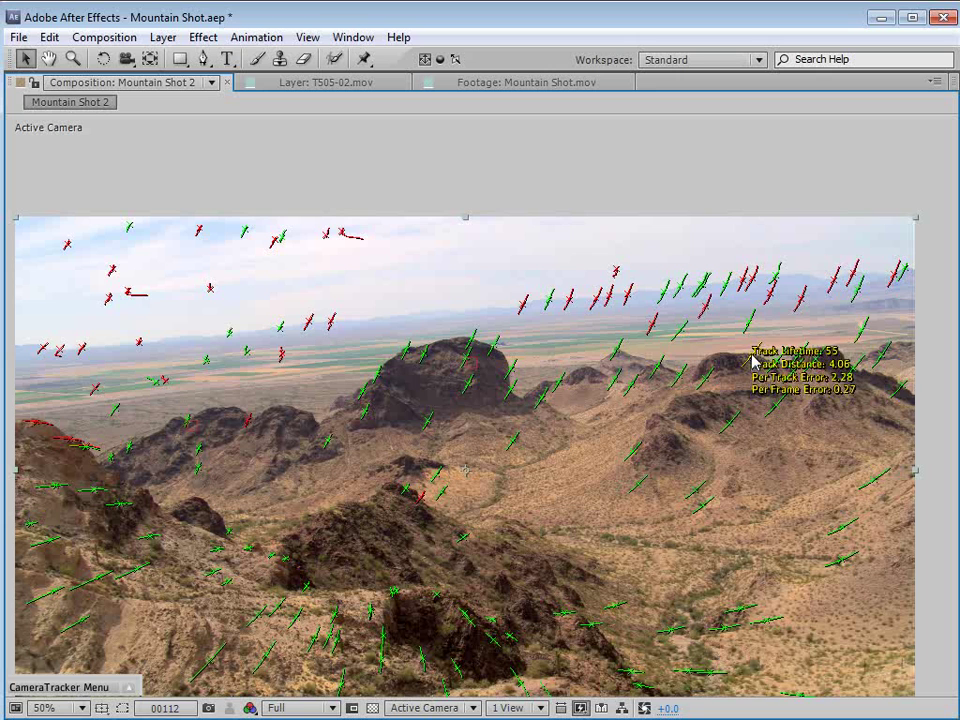
right_click(751, 362)
mouse_move(784, 412)
left_click(880, 414)
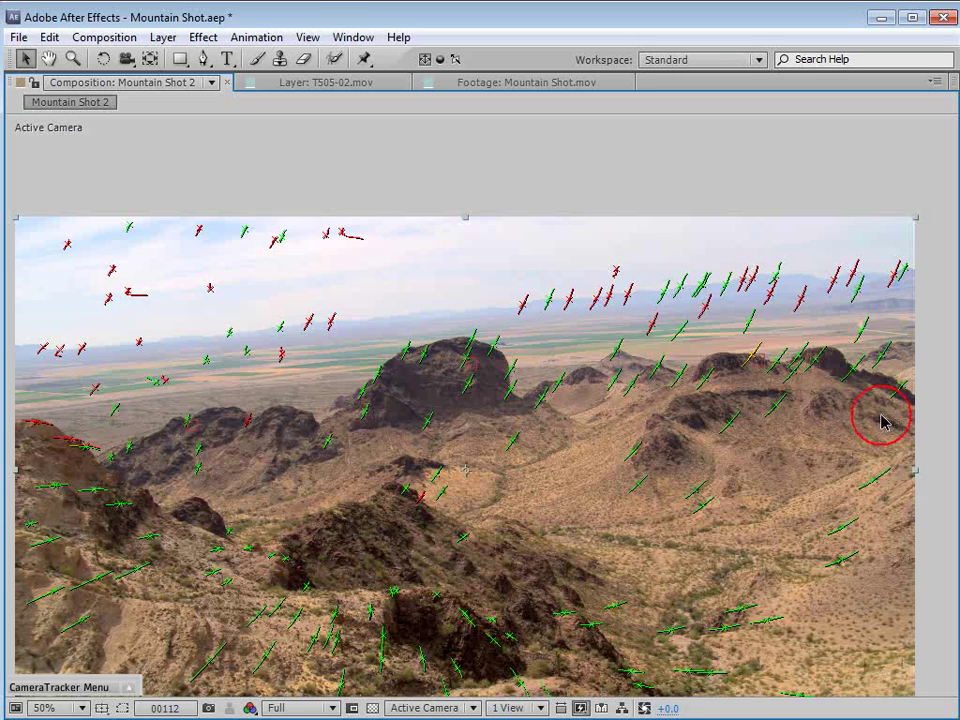
- Create null objects from two distant horizon track points, one on each side of the central butte
mouse_move(280, 333)
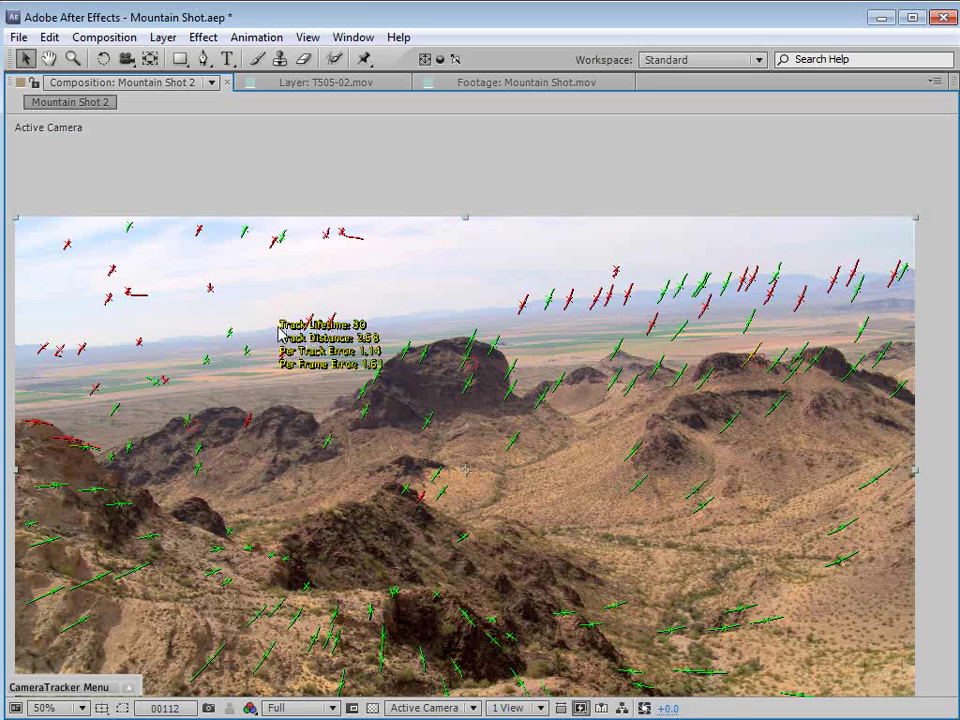
right_click(280, 333)
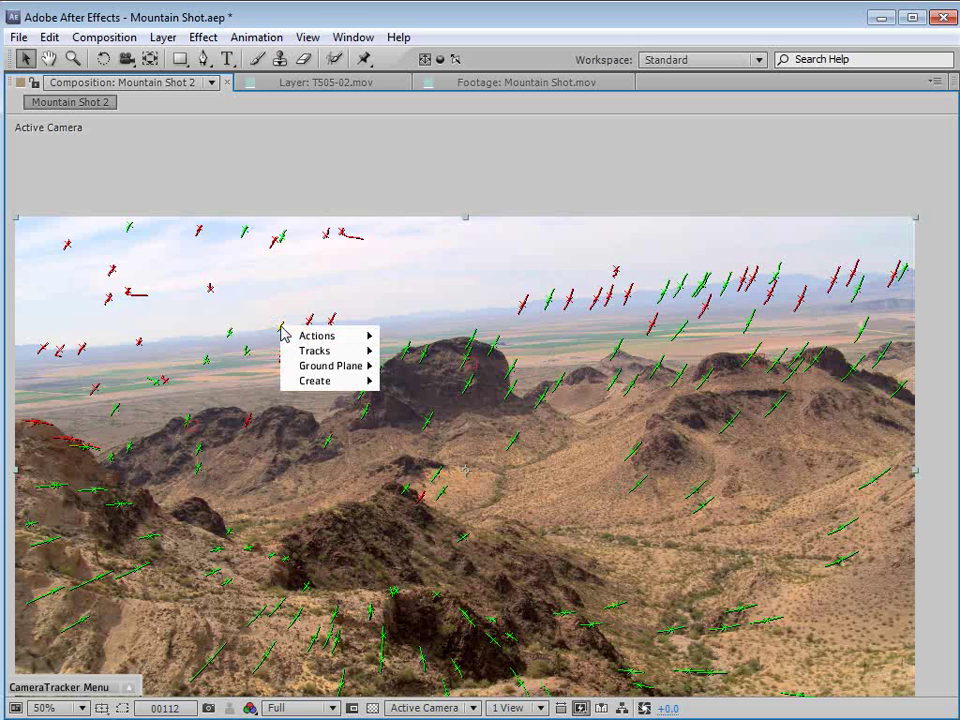
mouse_move(348, 390)
left_click(403, 381)
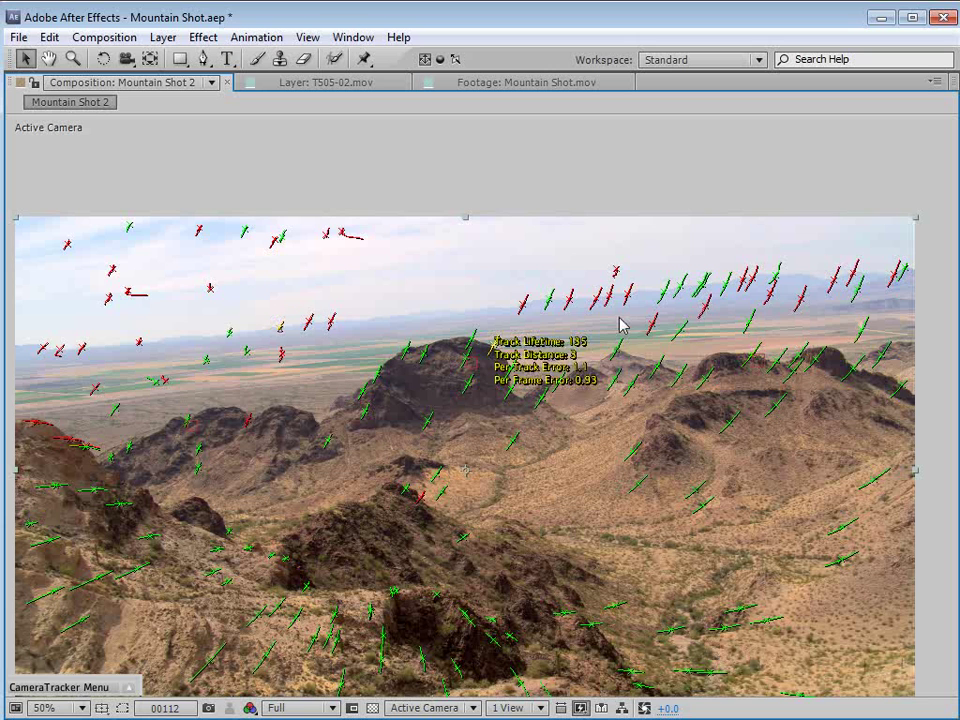
left_click(681, 303)
right_click(681, 290)
mouse_move(718, 343)
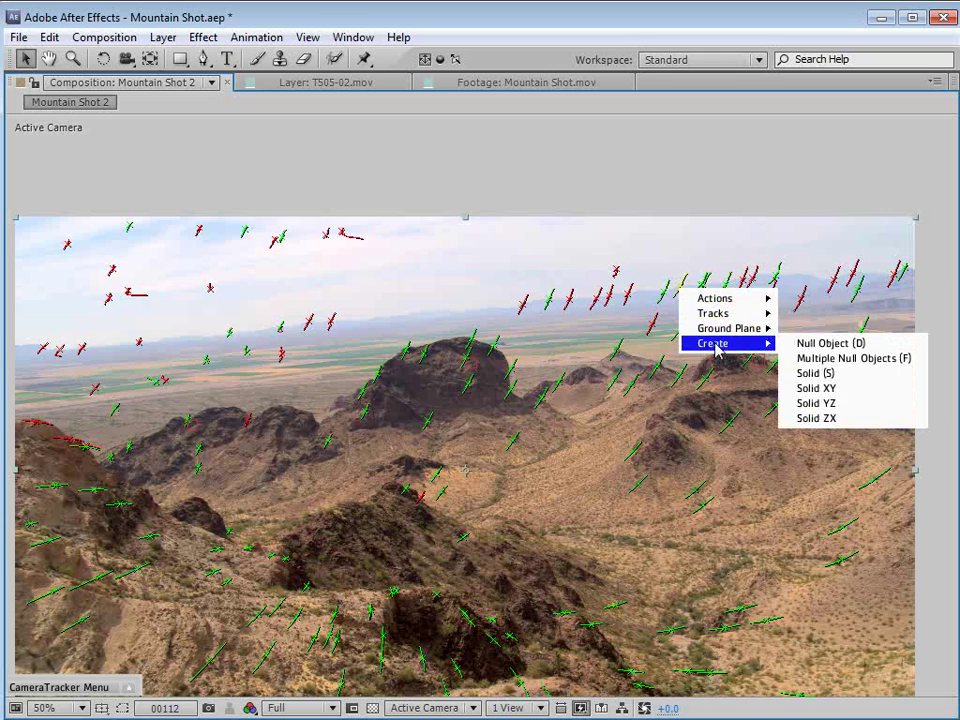
left_click(830, 344)
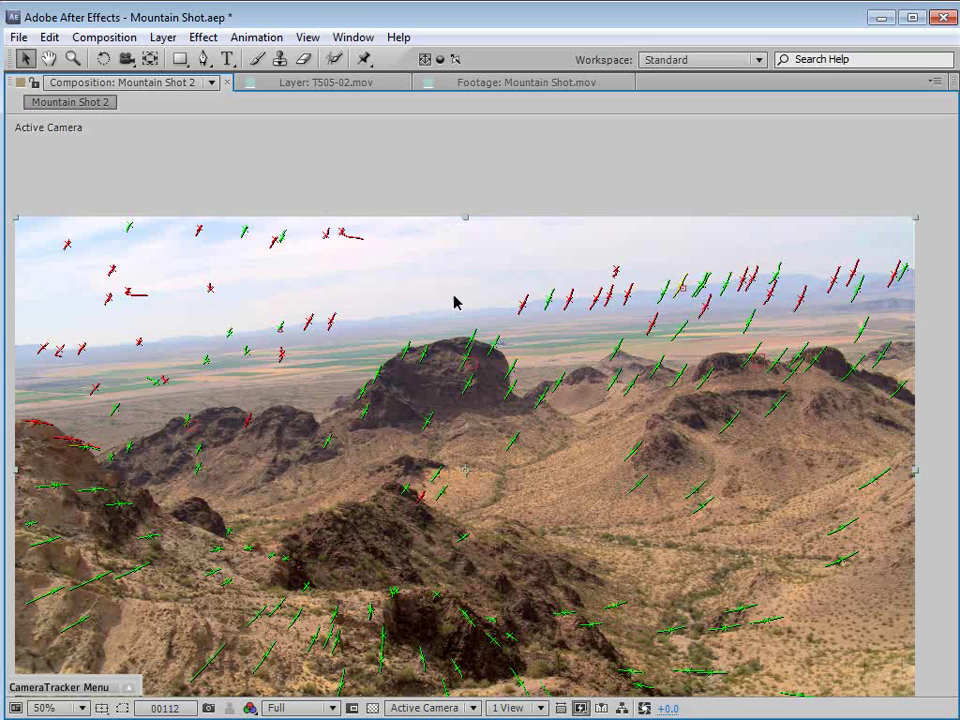
- Create a null object from a track point on the valley floor below the right-hand ridge
right_click(703, 513)
mouse_move(722, 561)
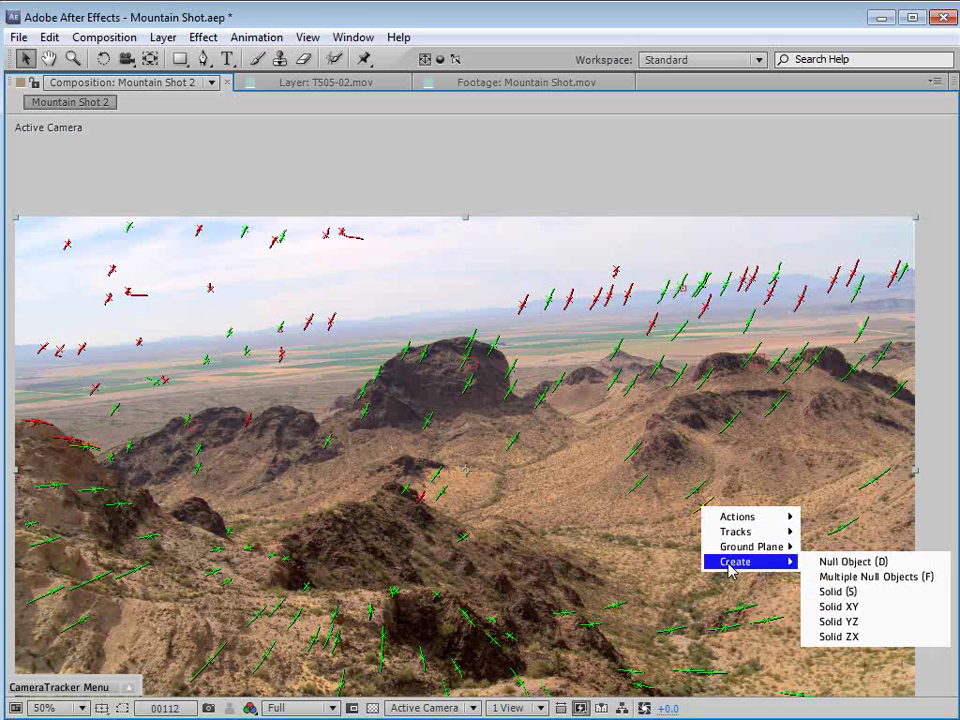
left_click(820, 563)
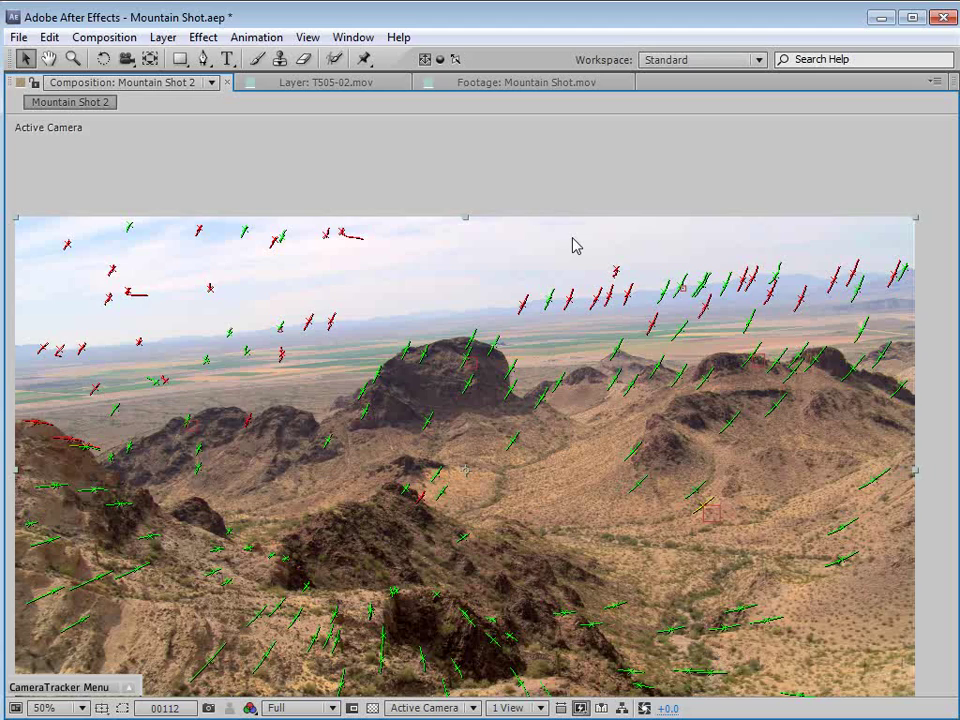
- Move to frame 24 and create a null object from a track point on the near left slope of the canyon
key("comma")
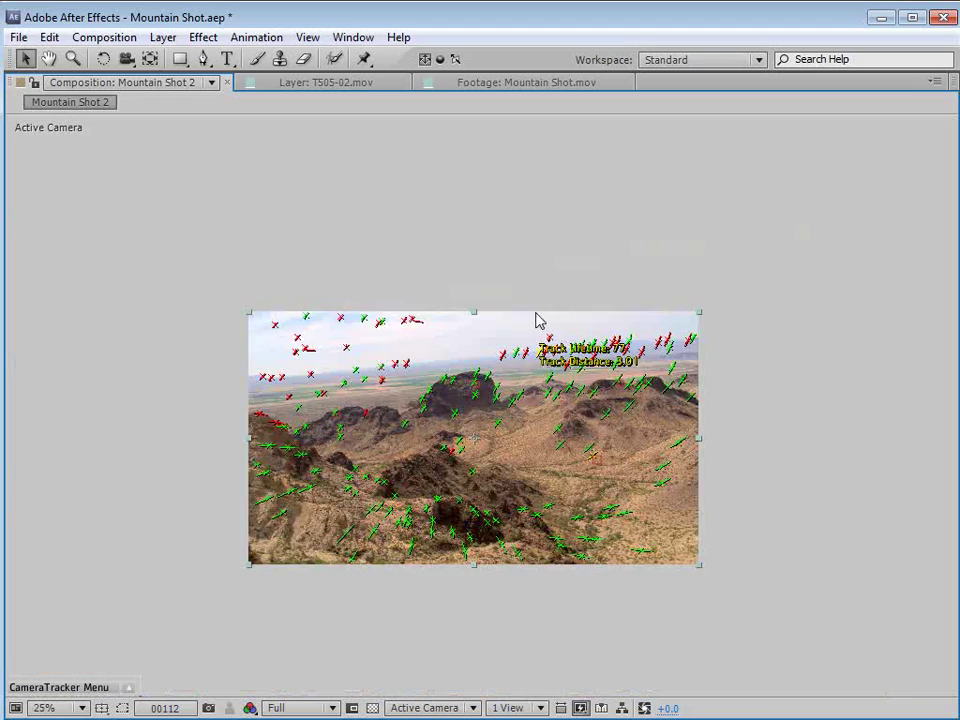
key("grave")
left_click_drag(809, 561, 608, 560)
key("grave")
key("period")
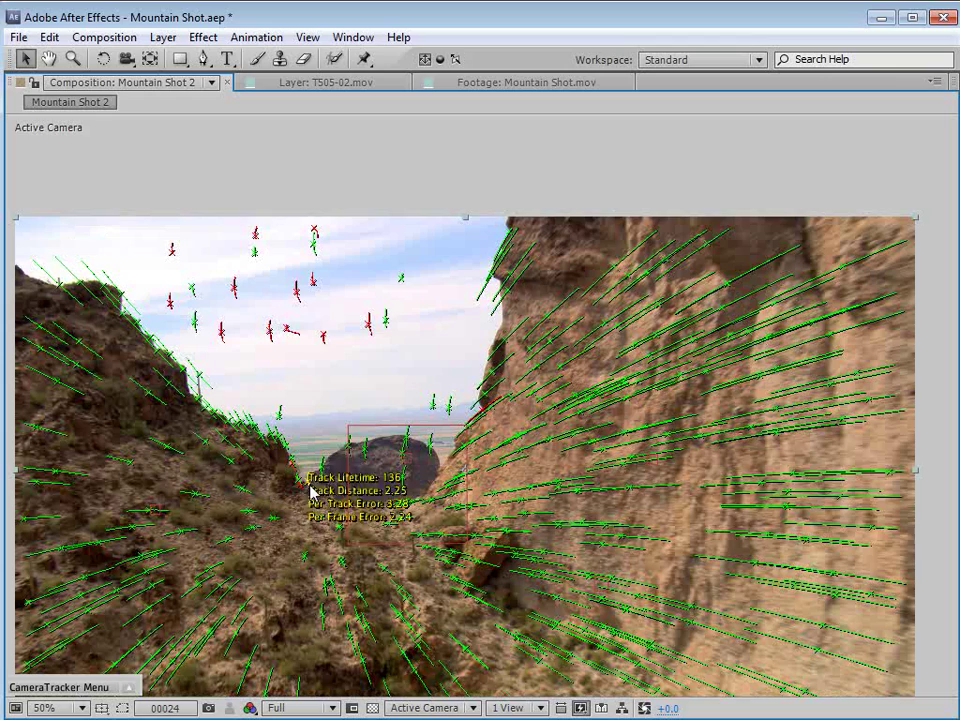
right_click(247, 455)
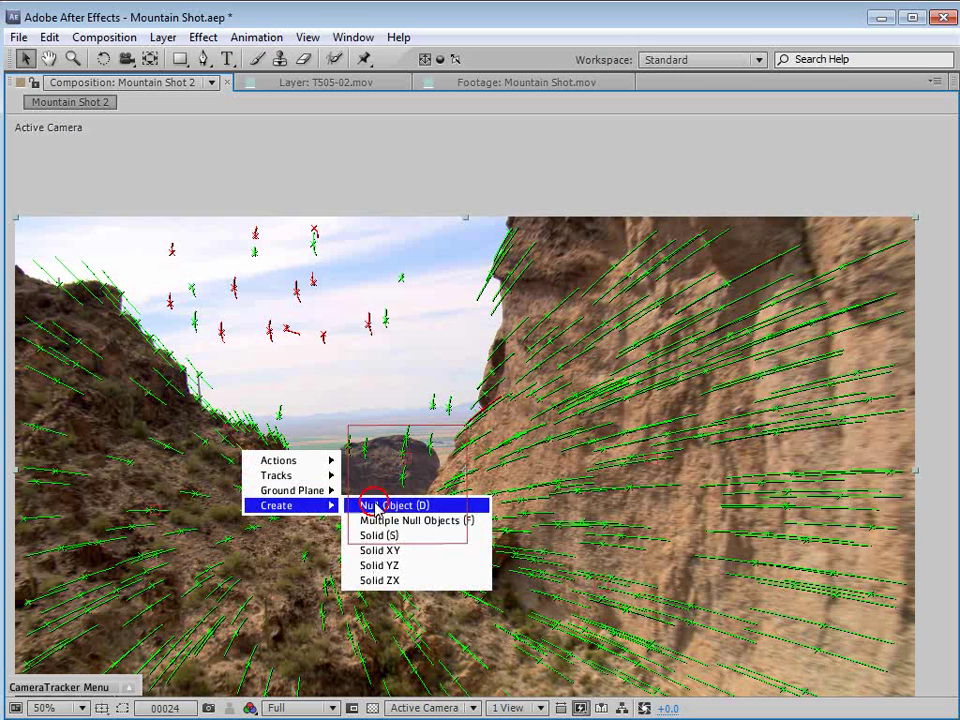
left_click(366, 502)
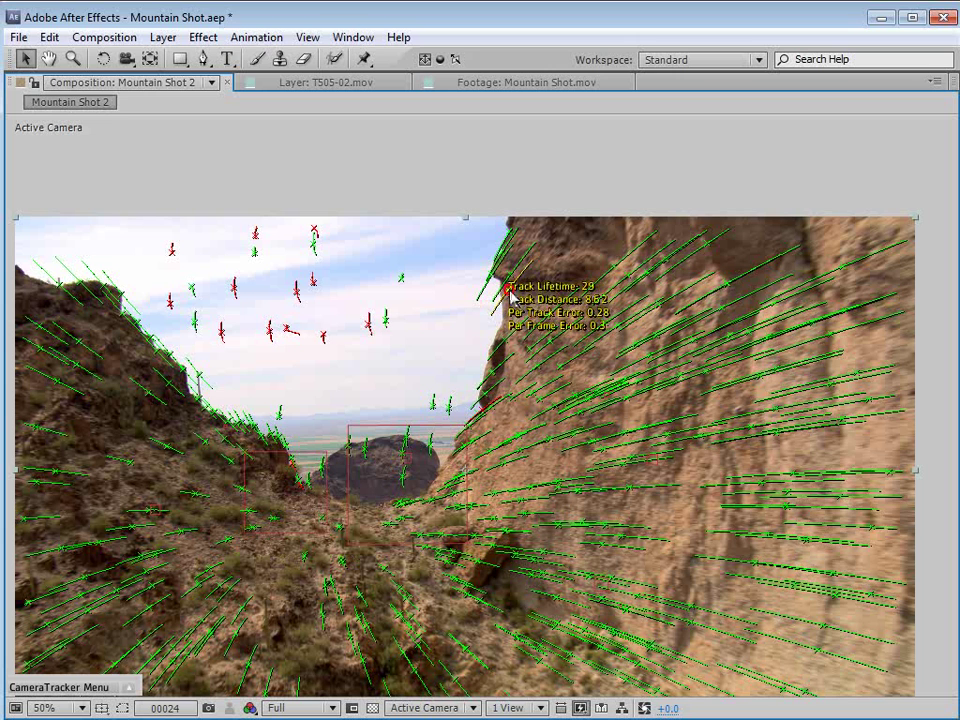
- Create null objects from two track points at frame 24, one on the right cliff's upper edge and one on the left ridge slope
right_click(510, 292)
mouse_move(537, 350)
left_click(645, 346)
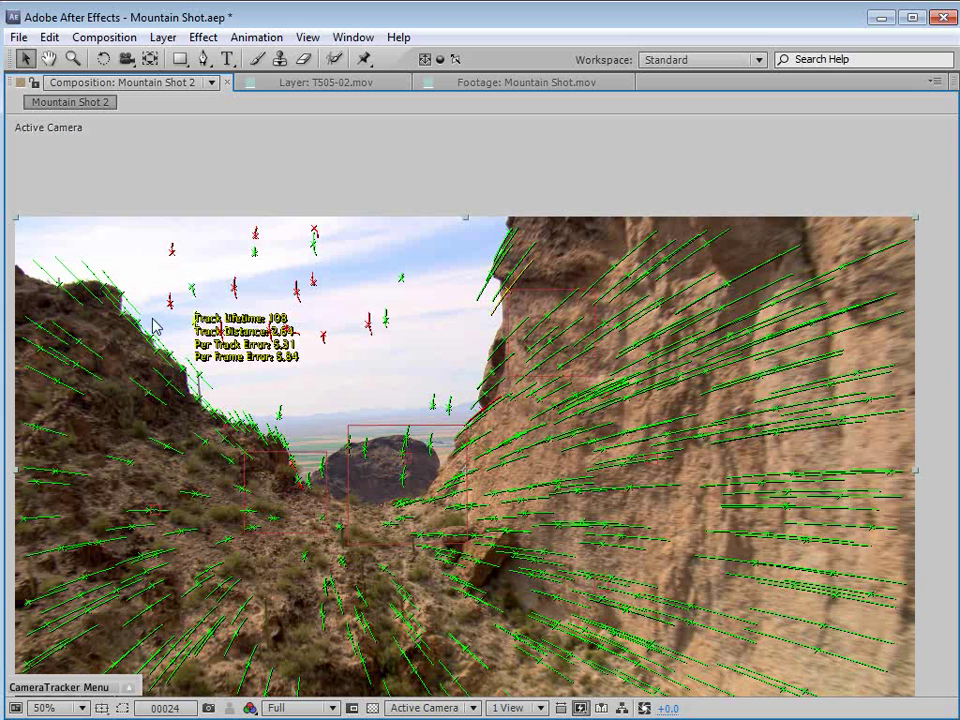
right_click(141, 326)
mouse_move(175, 378)
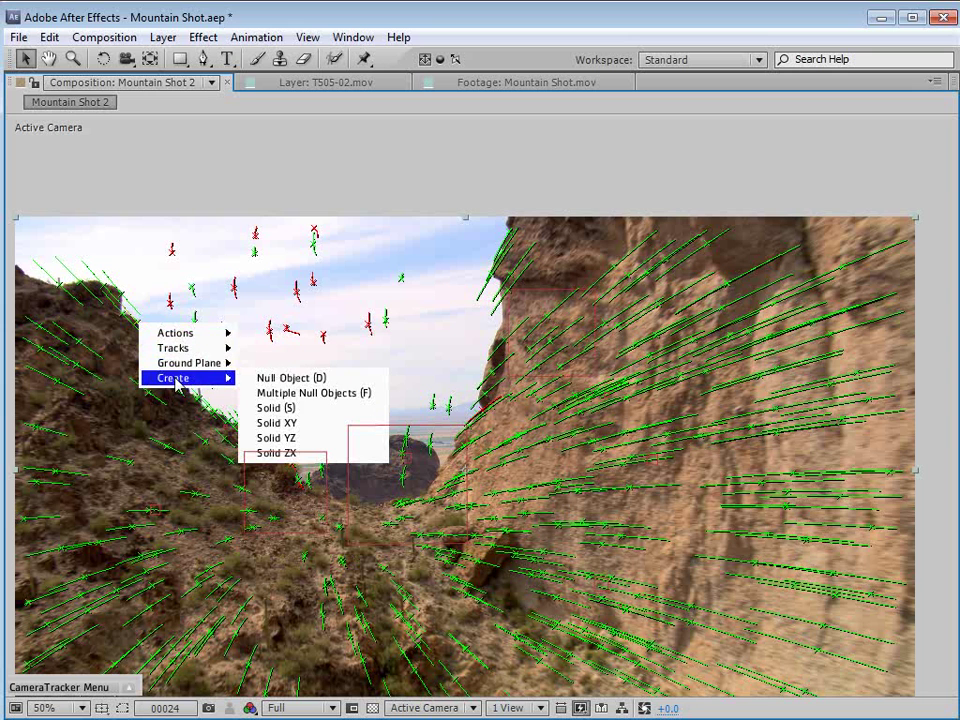
left_click(290, 405)
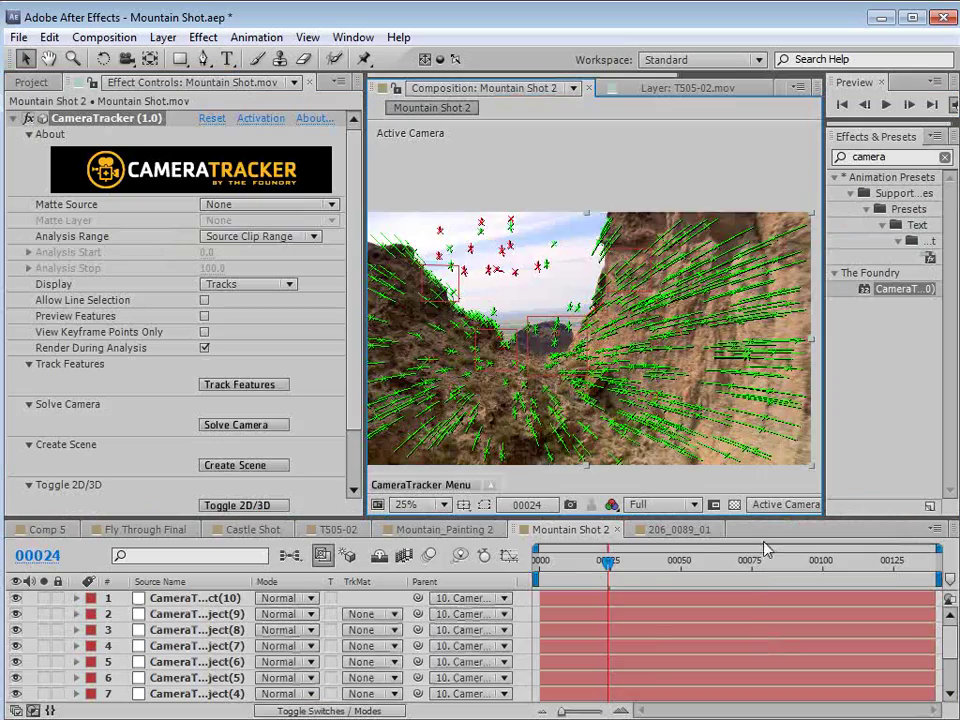
- Move to frame 96 and create a null object from a track point on the near left cliff
left_click_drag(606, 565, 813, 582)
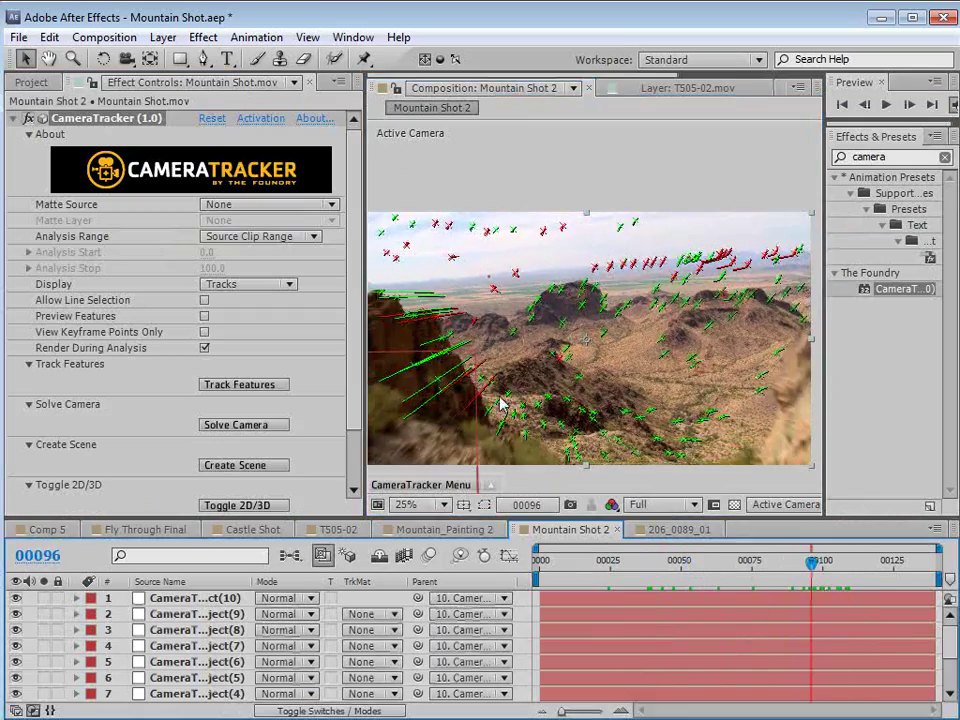
right_click(442, 386)
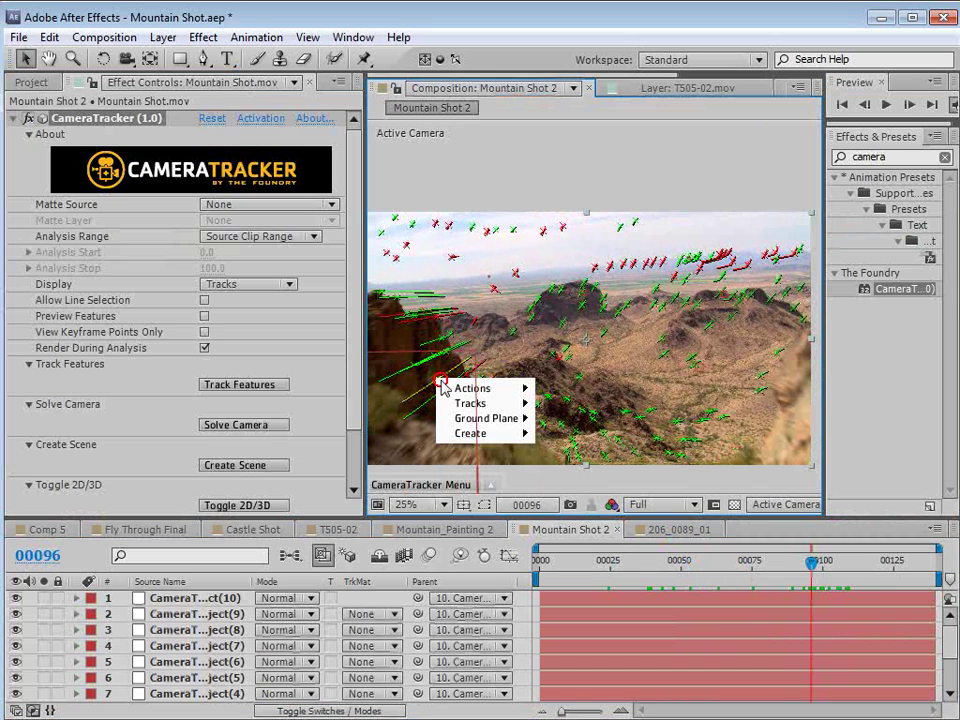
mouse_move(480, 433)
left_click(589, 433)
- Move to frame 107 and collapse the CameraTracker effect to hide its track points
left_click(832, 563)
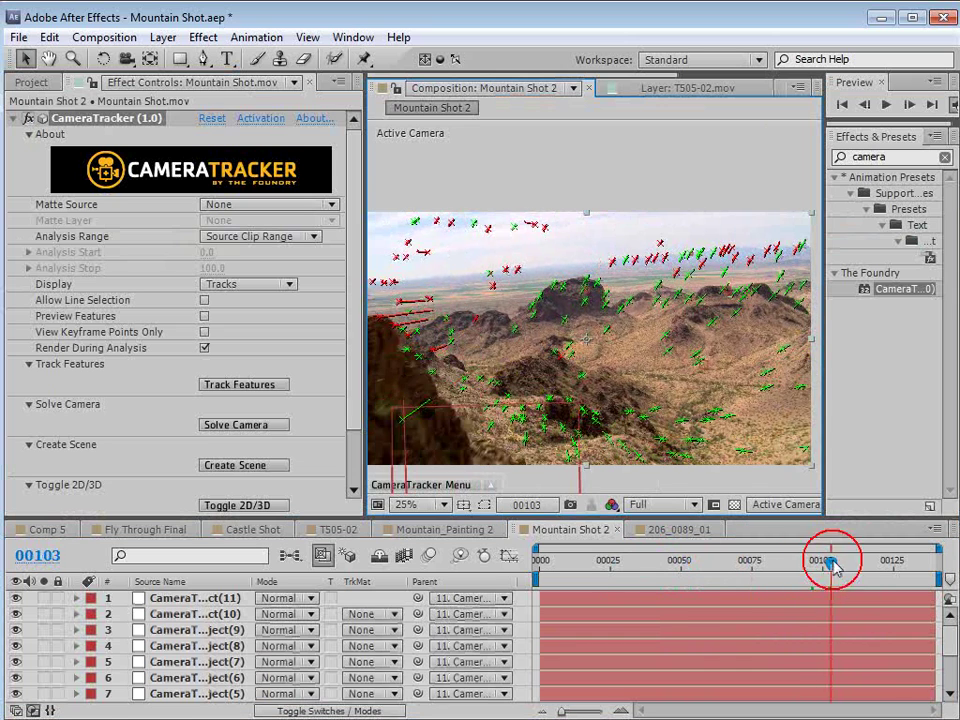
mouse_move(832, 566)
left_mouse_down()
mouse_move(849, 563)
mouse_move(841, 563)
left_mouse_up()
scroll(573, 352, "down", 1)
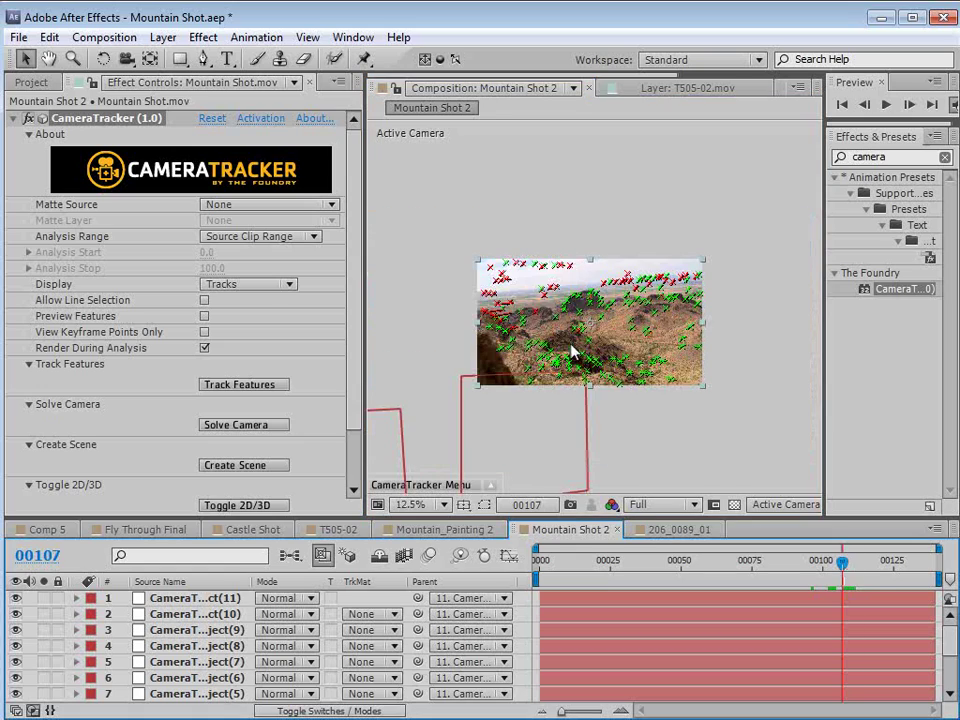
left_click(12, 119)
left_click(70, 190)
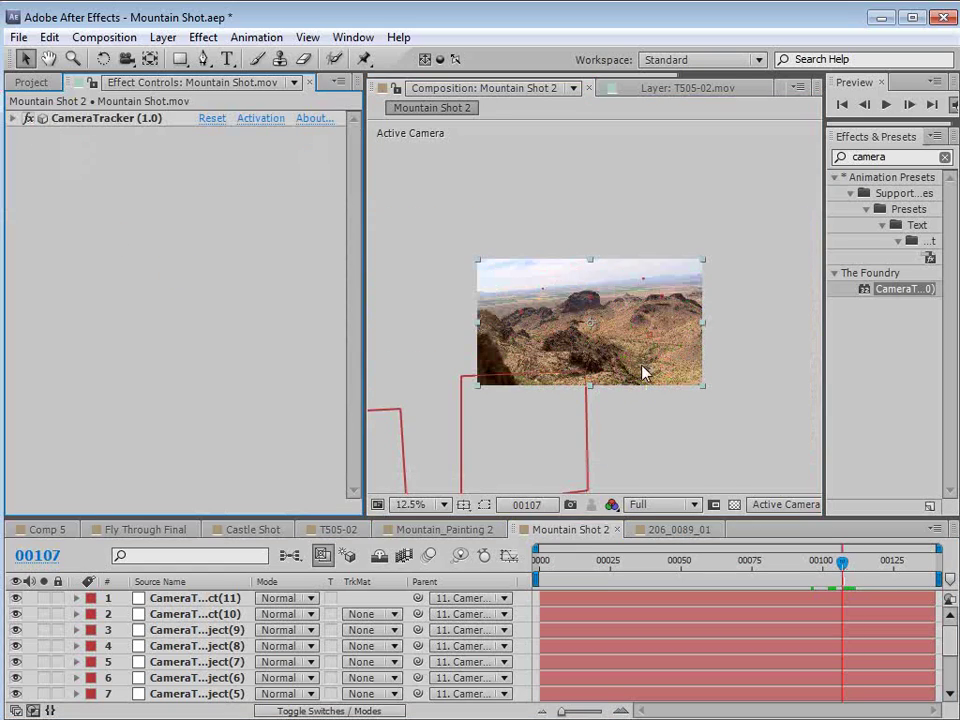
- Examine how the nulls sit on the terrain at frame 107 and while scrubbing back to frame 40
scroll(607, 378, "up", 1)
key("grave")
scroll(578, 492, "up", 1)
left_click_drag(521, 514, 534, 463)
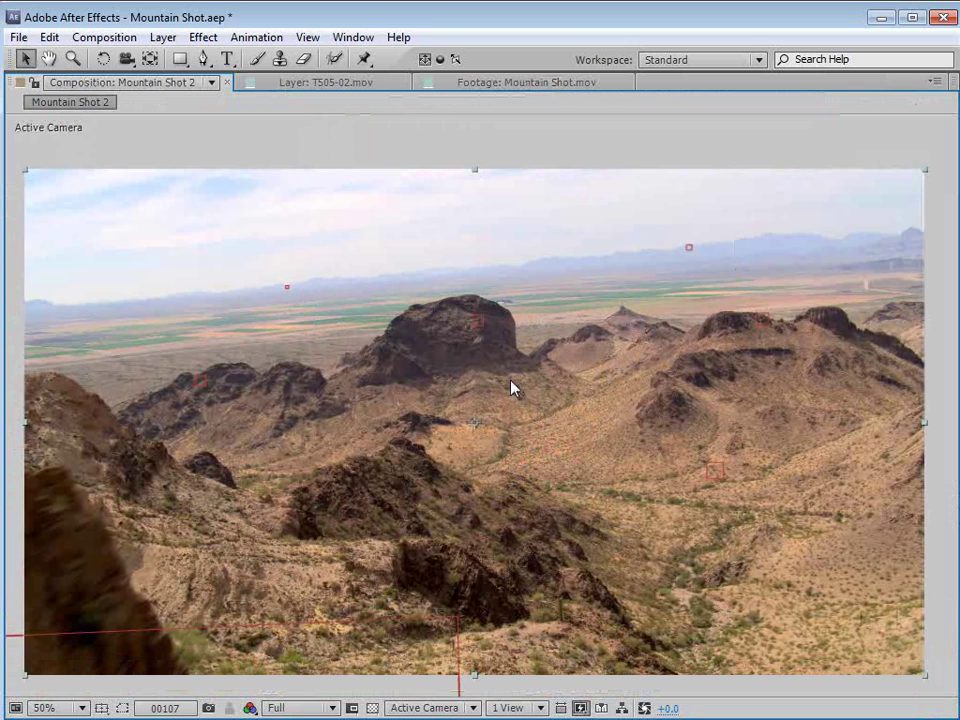
scroll(511, 387, "down", 1)
key("grave")
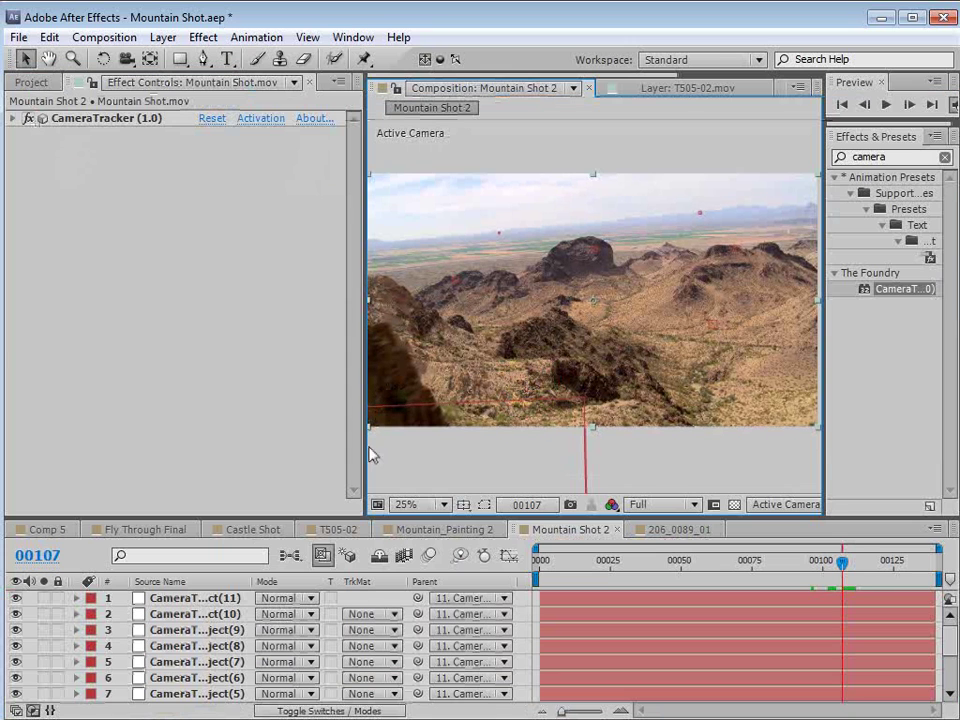
left_click_drag(369, 455, 253, 431)
left_click_drag(772, 572, 834, 567)
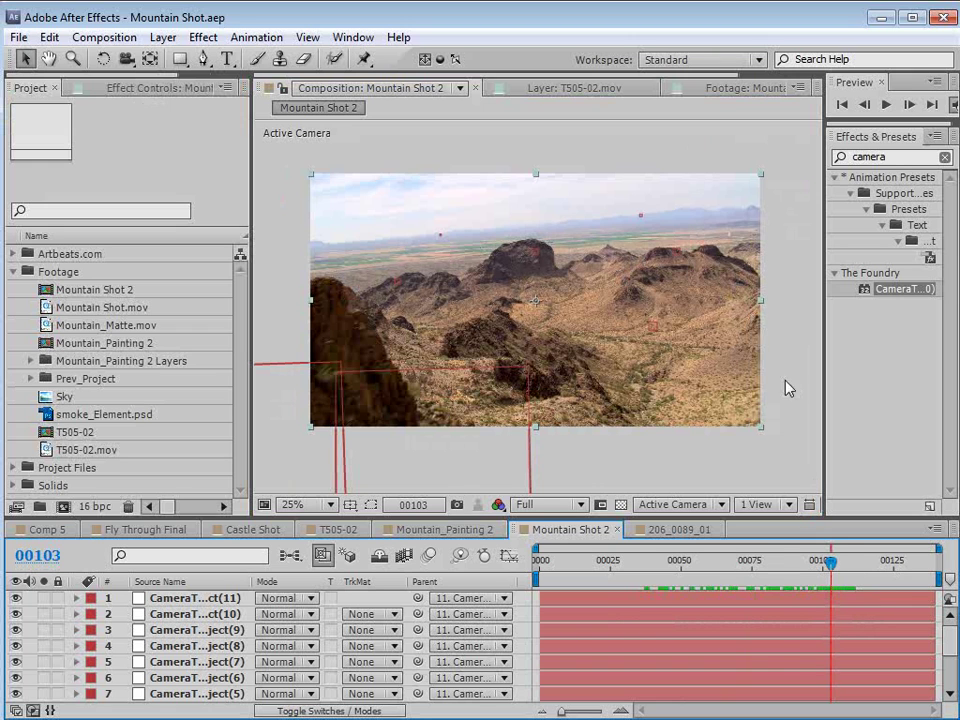
left_click_drag(825, 567, 640, 557)
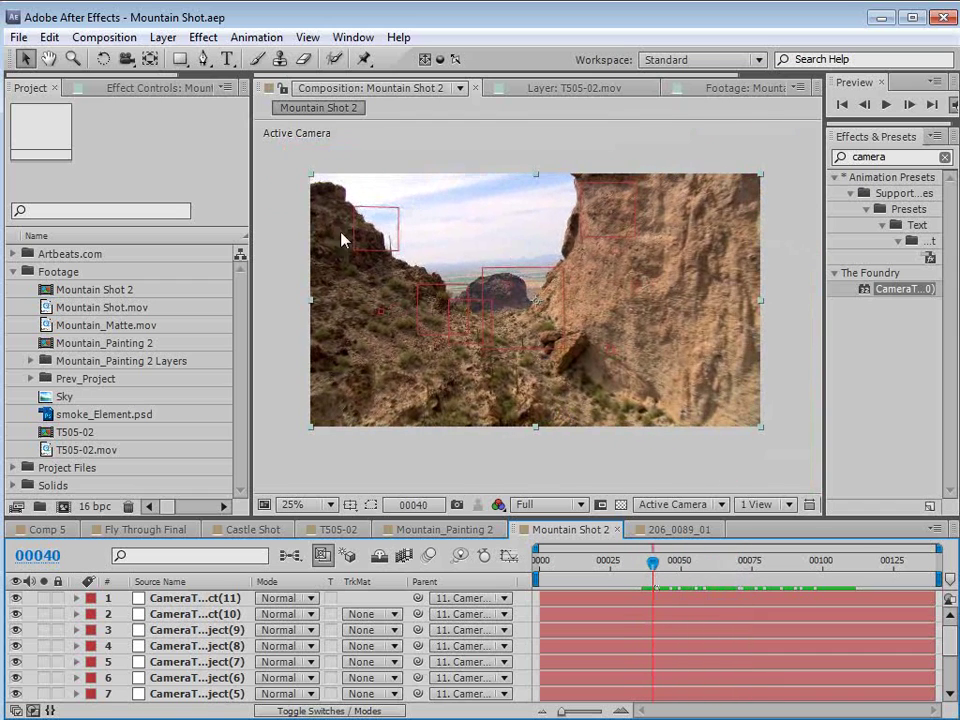
- Rename the Mountain Shot 2 composition as Mountain Composite in its composition settings
left_click(106, 38)
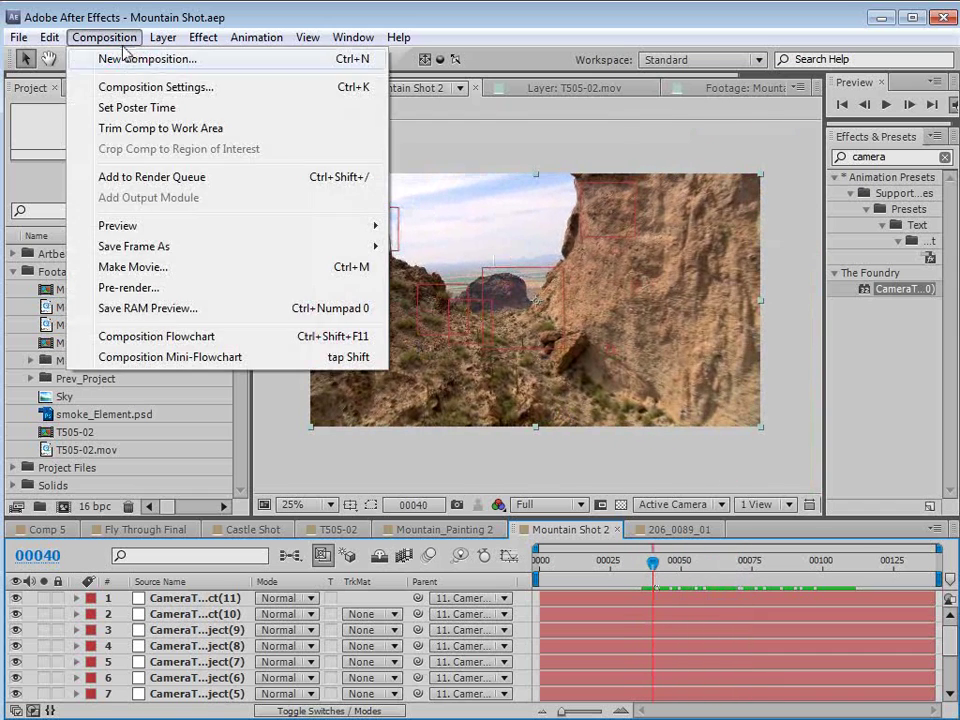
left_click(205, 90)
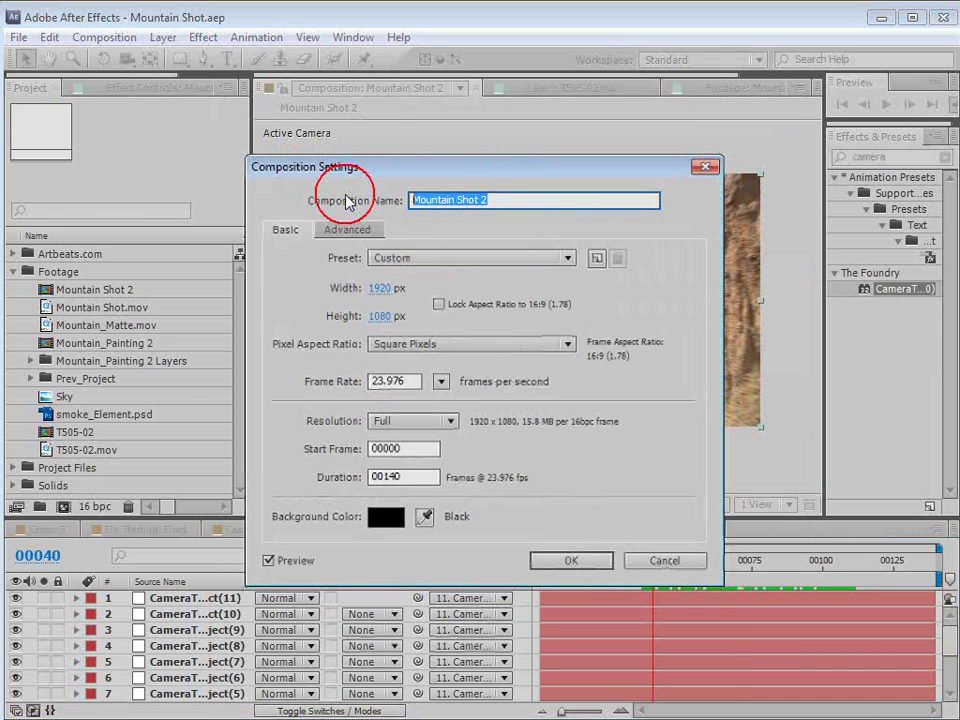
type("Moun")
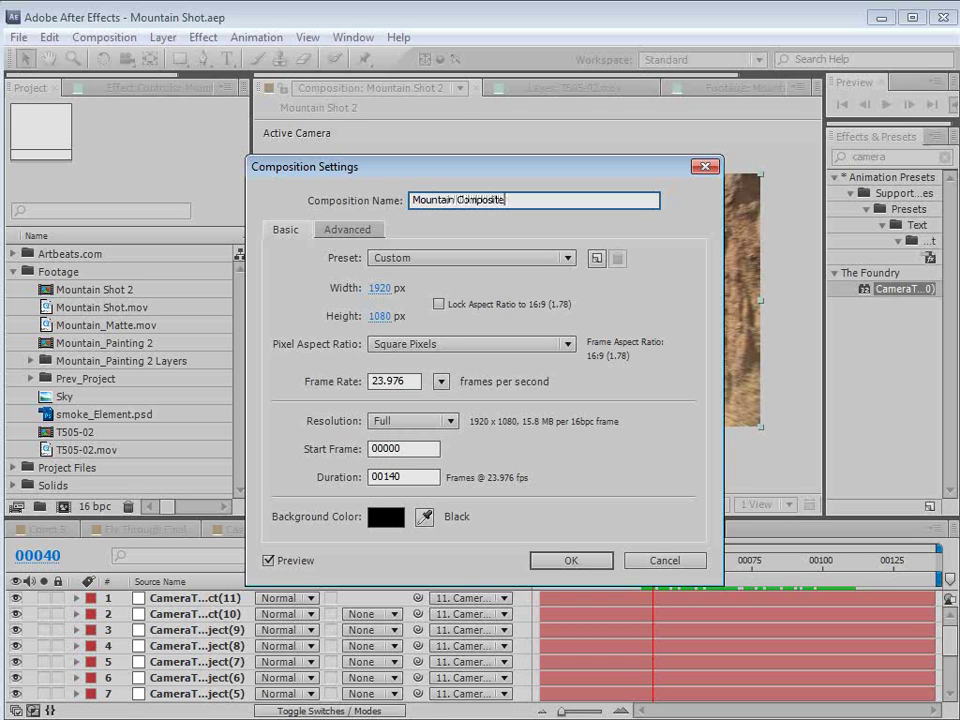
left_click(585, 562)
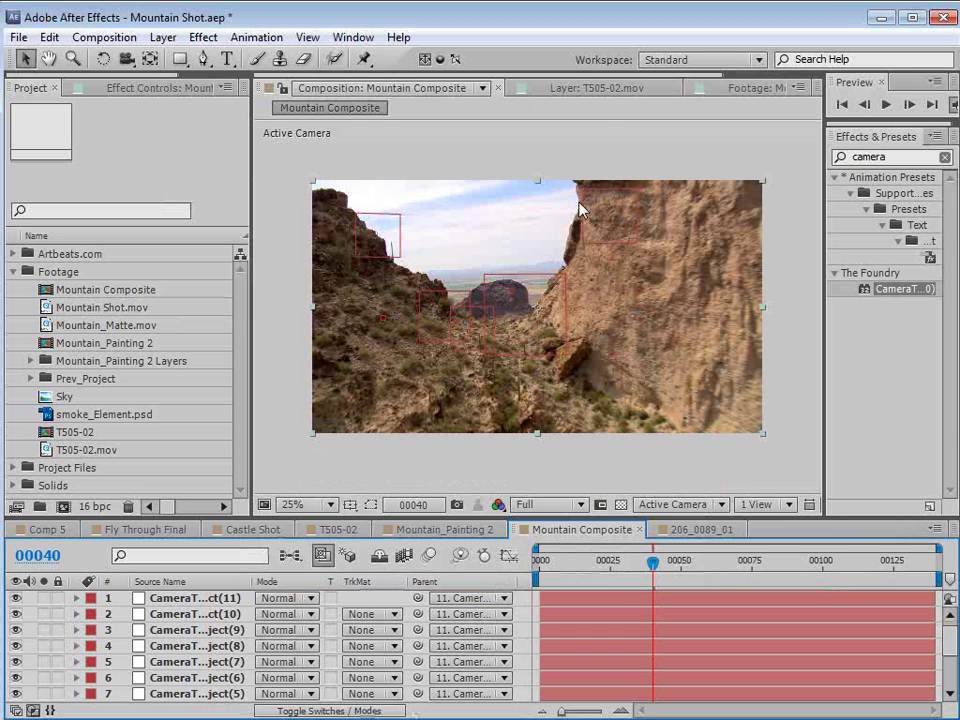
- Move to frame 45 and inspect the ridge and cliff edges around the central butte up close
key("period")
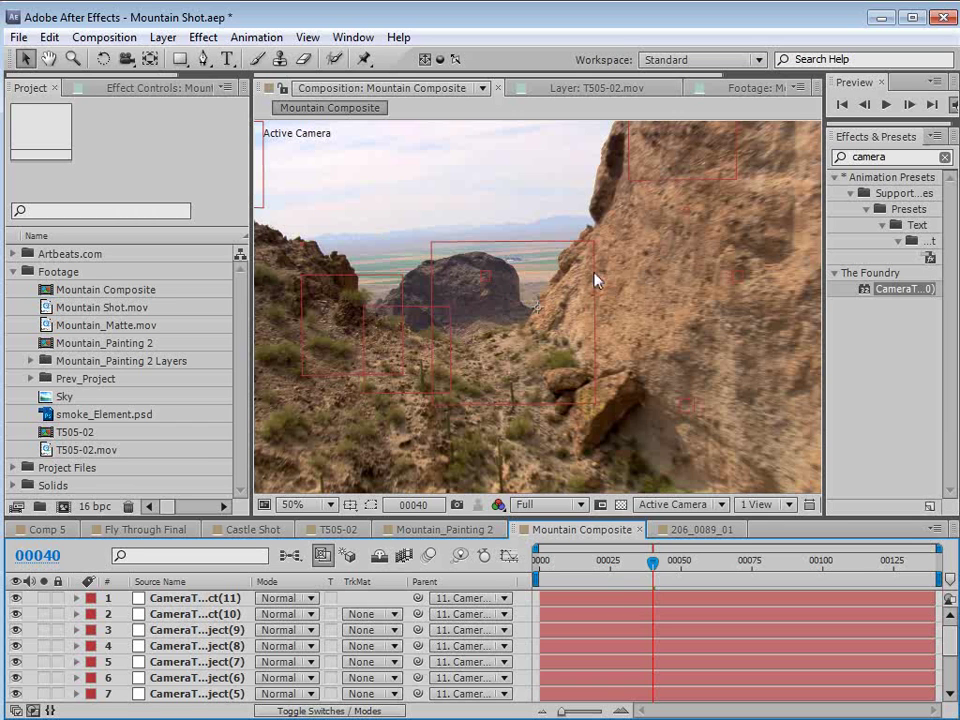
mouse_move(660, 560)
left_mouse_down()
mouse_move(717, 560)
mouse_move(666, 560)
left_mouse_up()
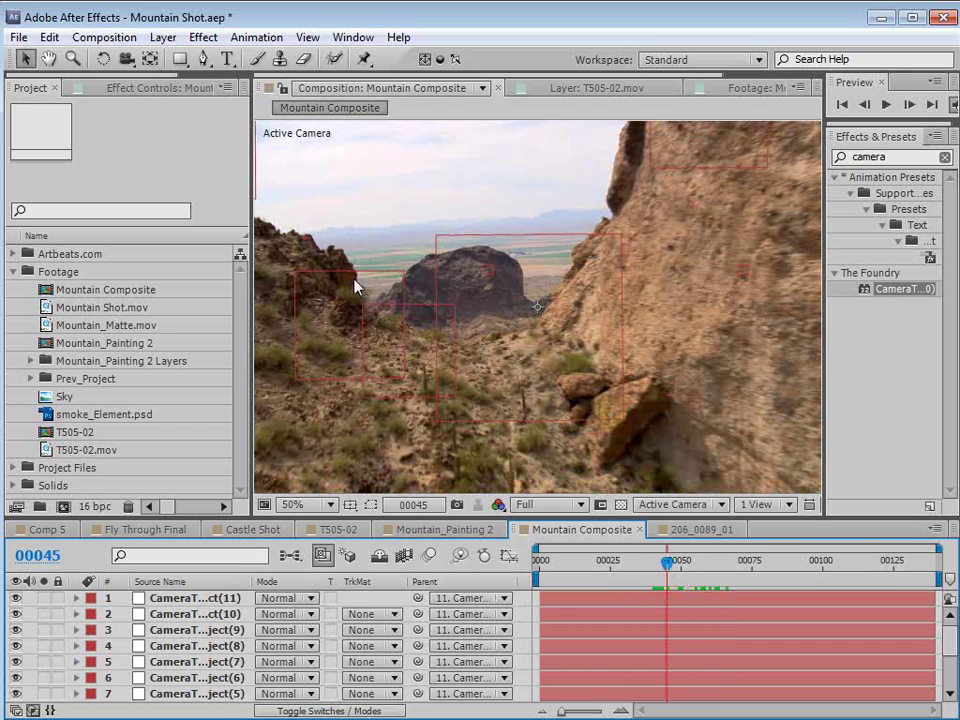
key("comma")
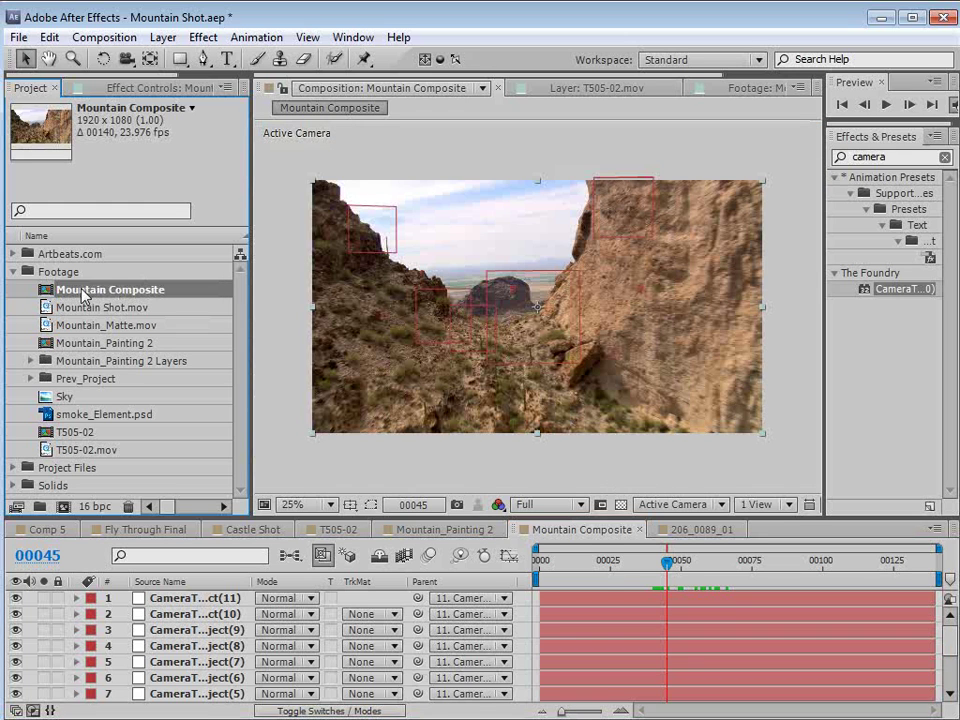
- Duplicate the Mountain Composite composition under the name Mountain Roto and open the copy
left_click(49, 37)
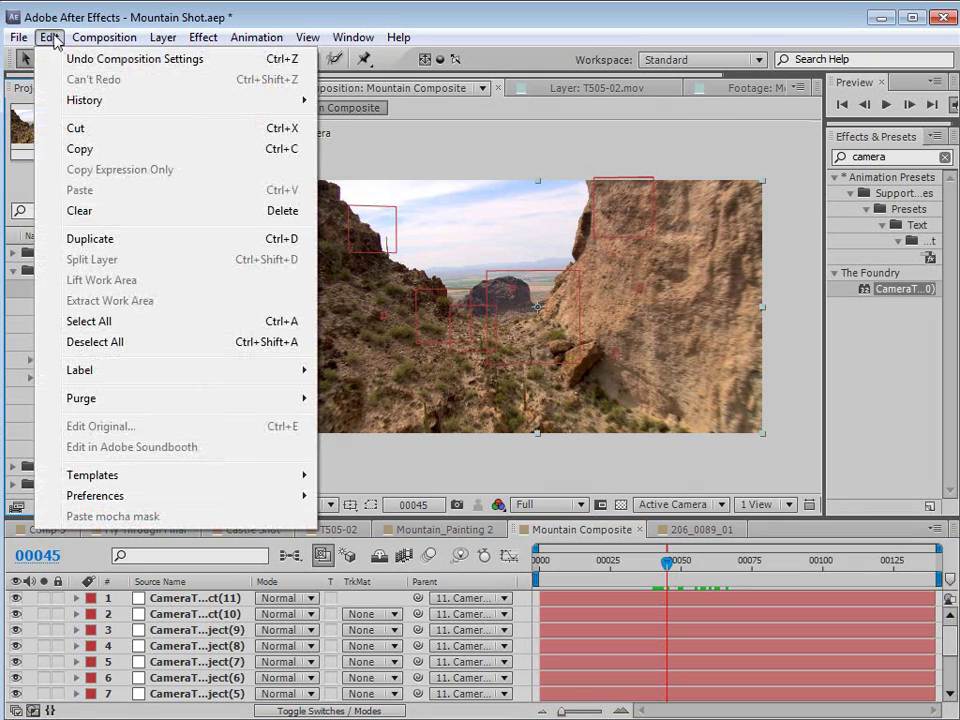
left_click(102, 240)
left_click(240, 338)
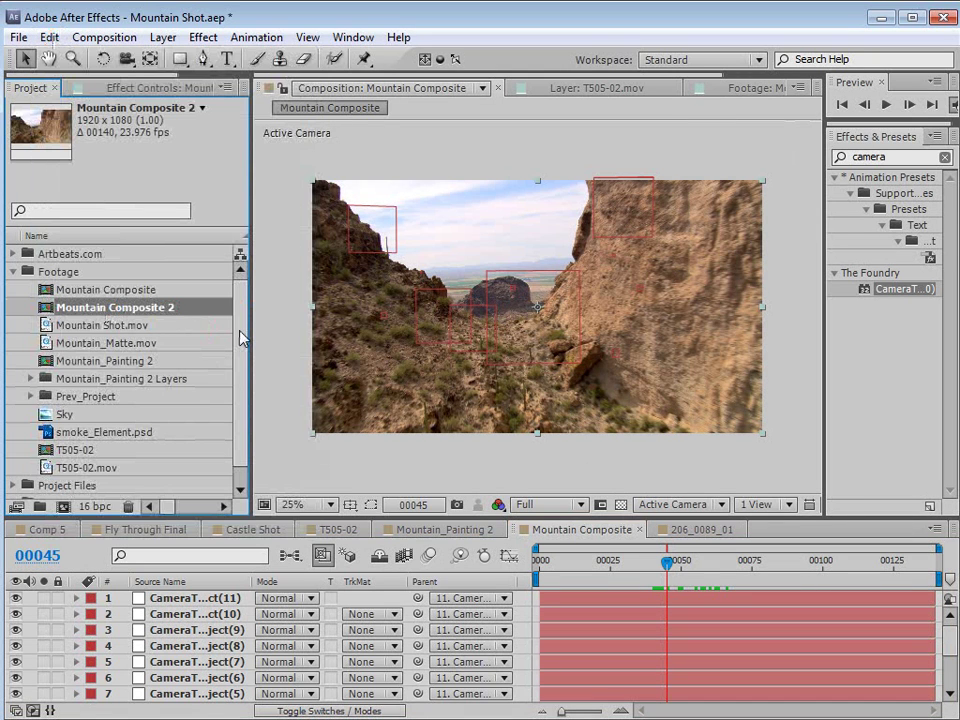
key("Return")
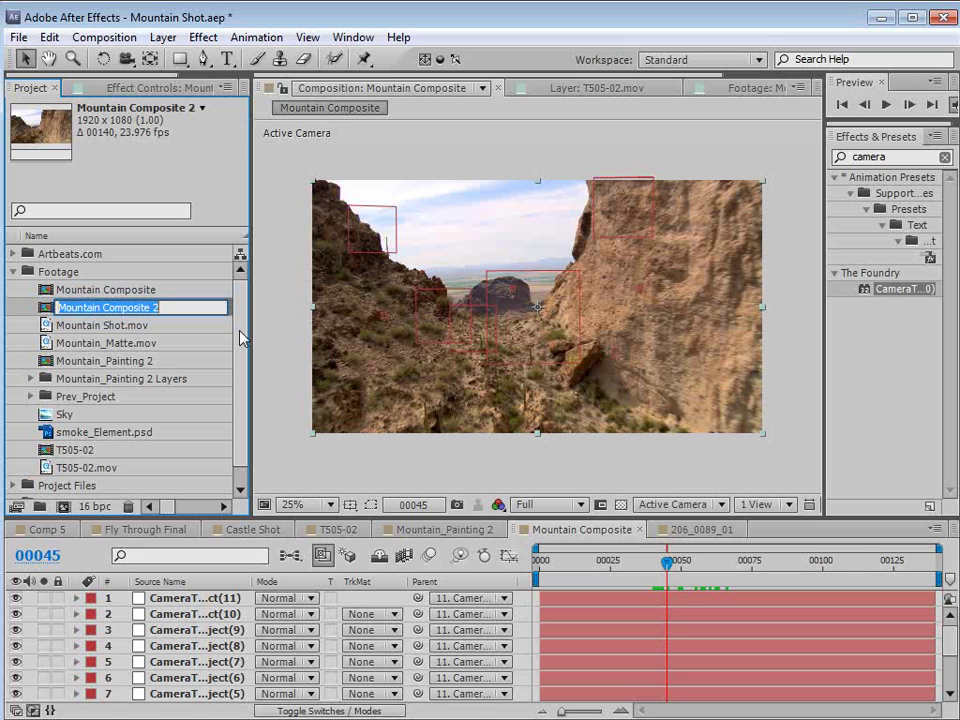
type("Mount")
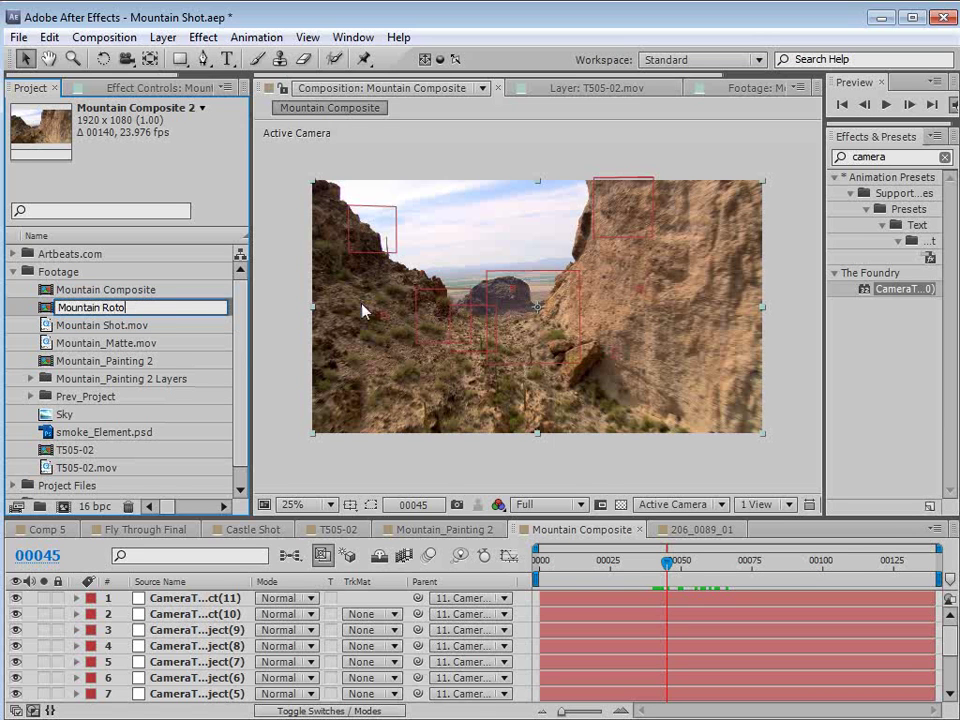
key("Return")
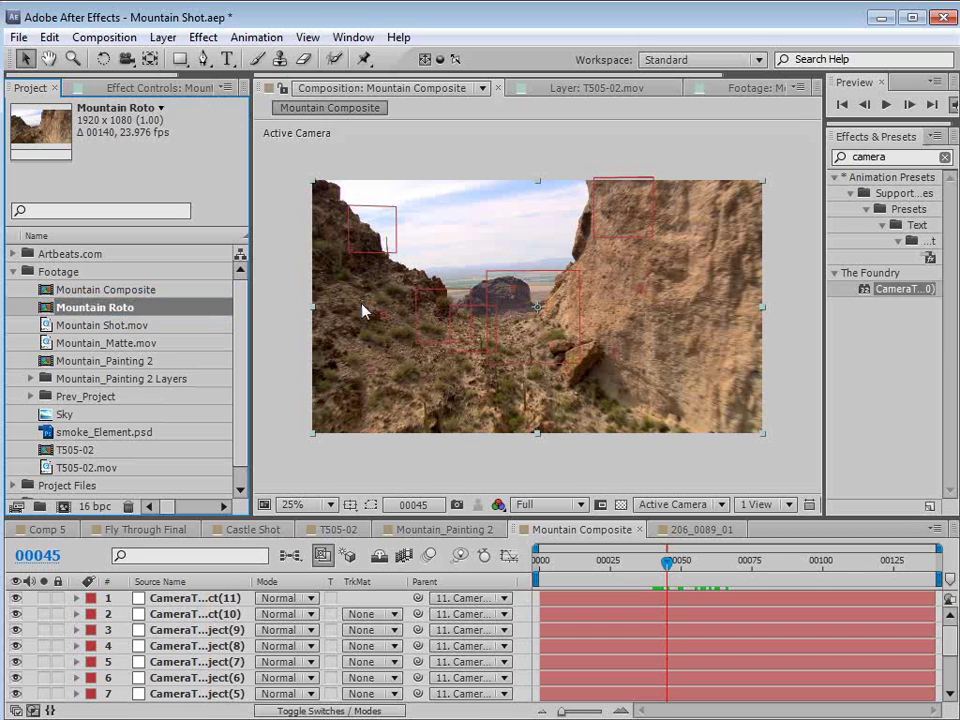
double_click(45, 313)
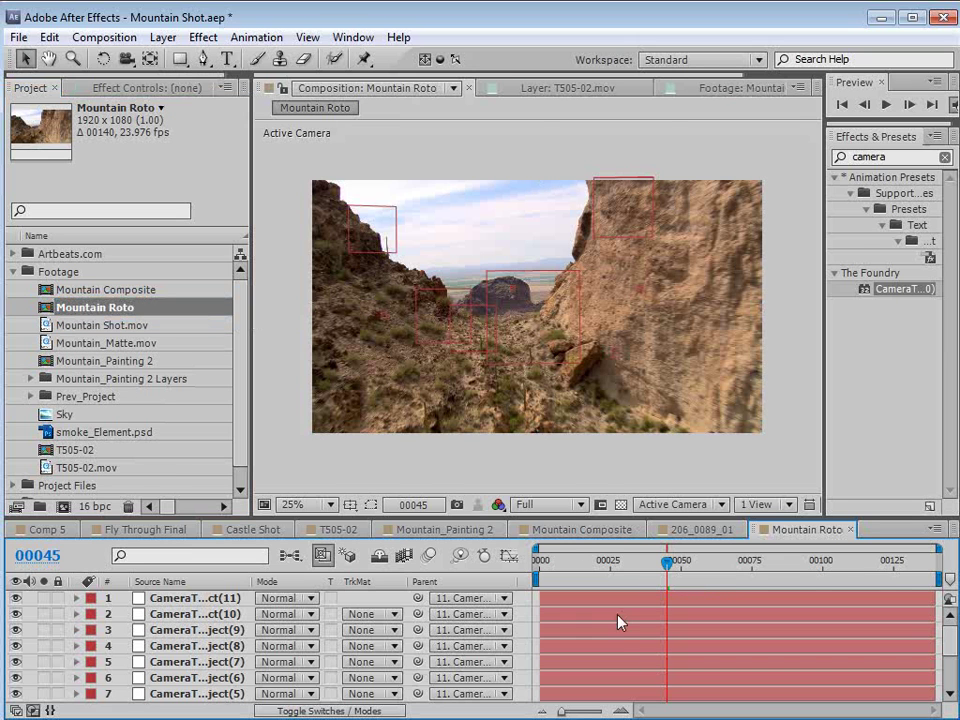
- Examine the foreground ridge line and the right cliff edge of the Mountain Roto composition in an enlarged view
left_click_drag(564, 516, 564, 511)
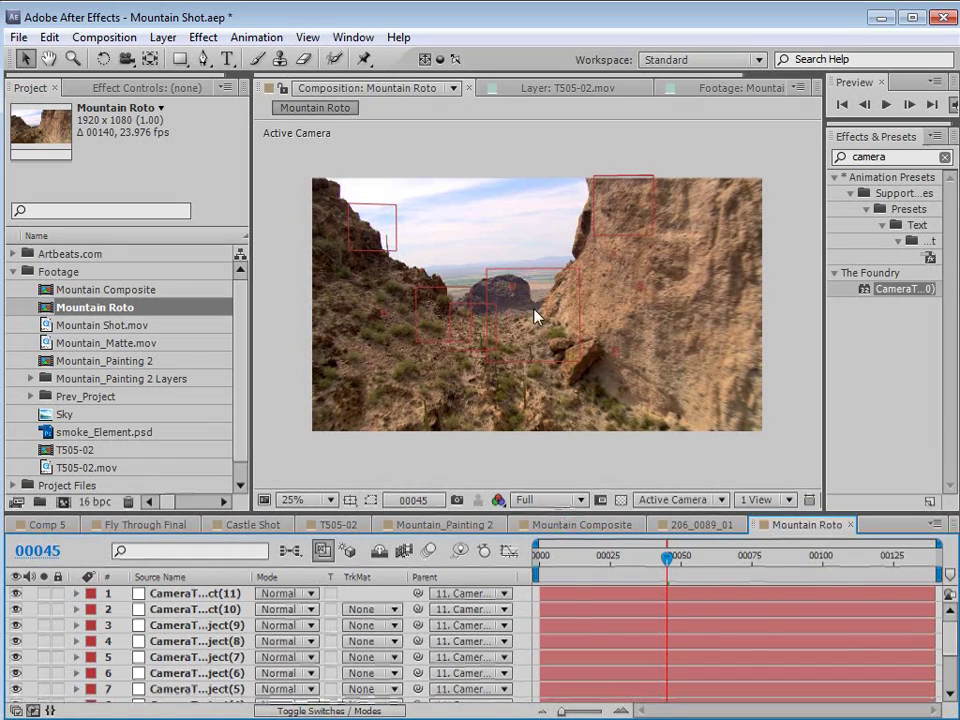
key("grave")
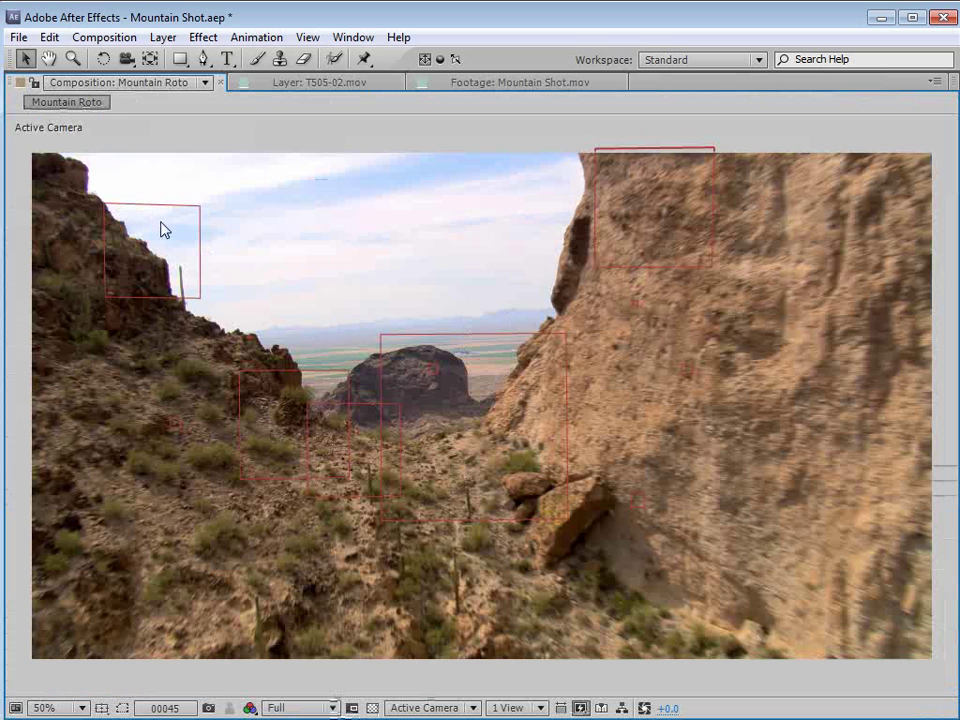
key("h")
left_click_drag(314, 442, 356, 381)
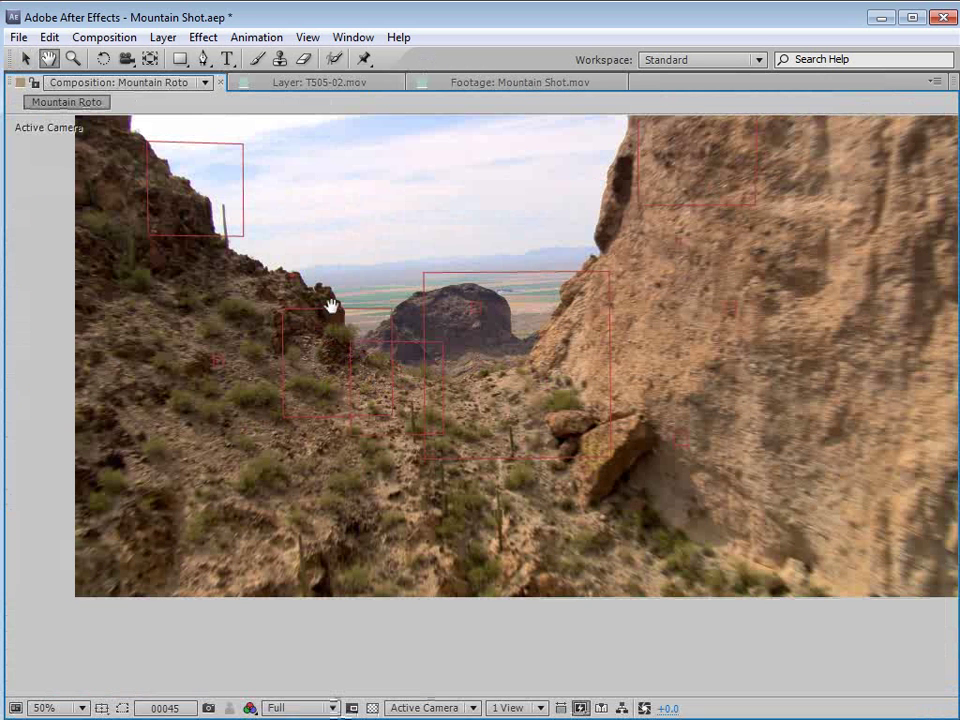
key("v")
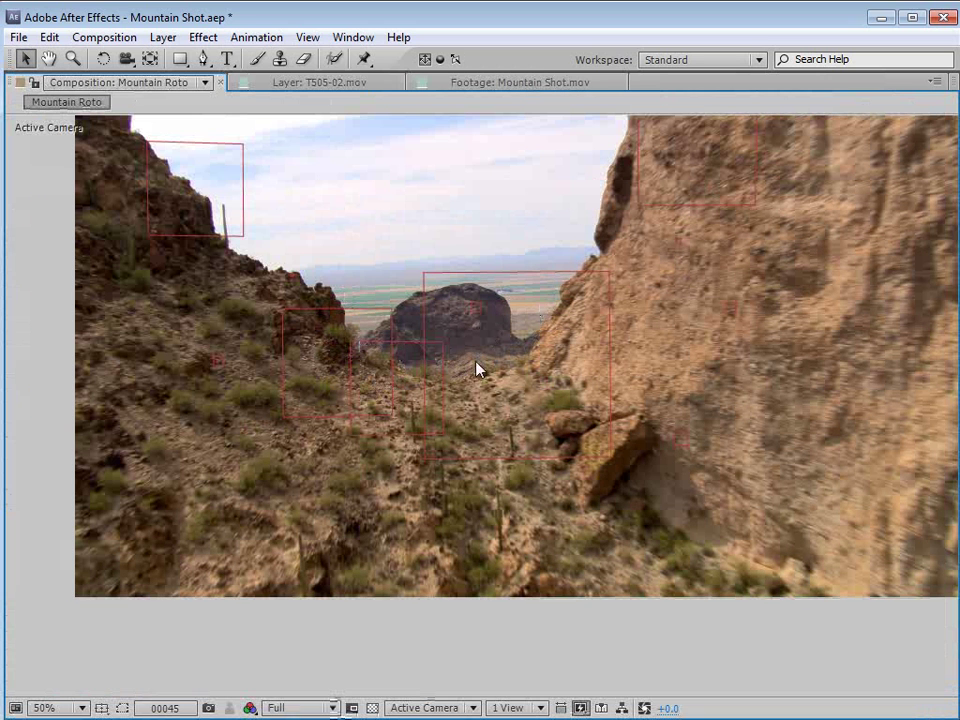
key("period")
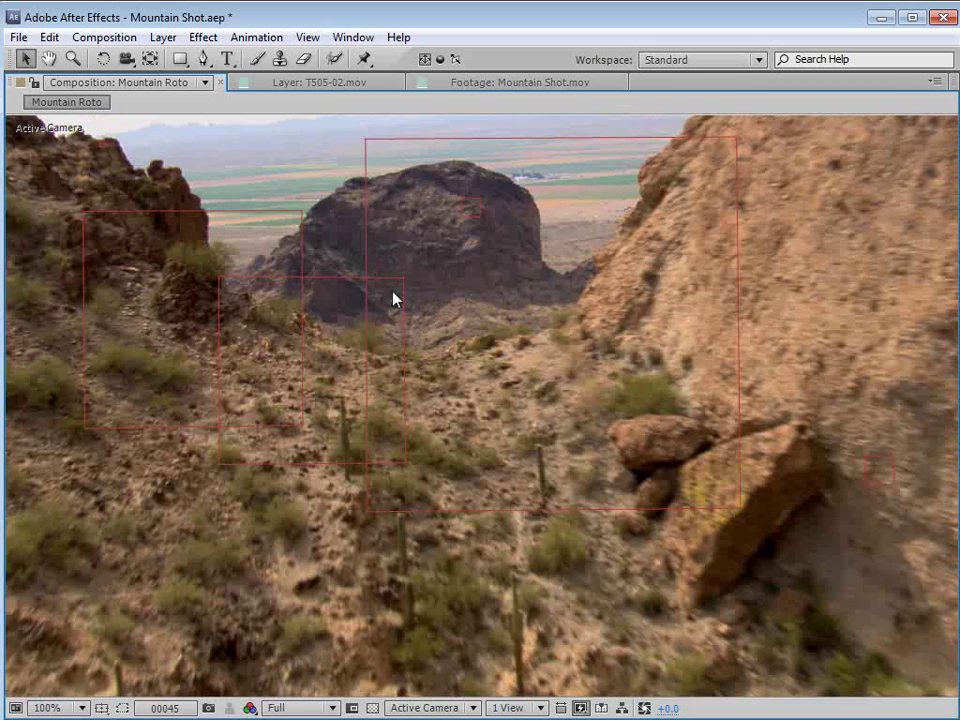
key("comma")
key("comma")
key("comma")
key("comma")
left_click_drag(522, 304, 499, 302)
key("grave")
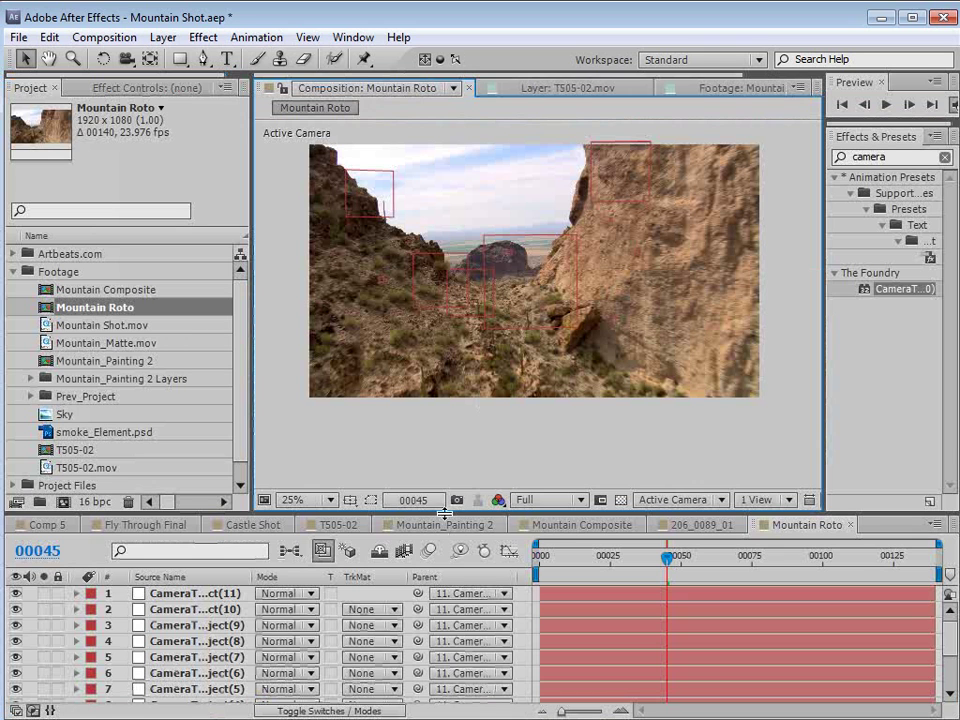
- Create a black solid measuring 2500 x 2500 pixels in the Mountain Roto composition
left_click_drag(443, 514, 426, 438)
left_click(163, 37)
mouse_move(261, 66)
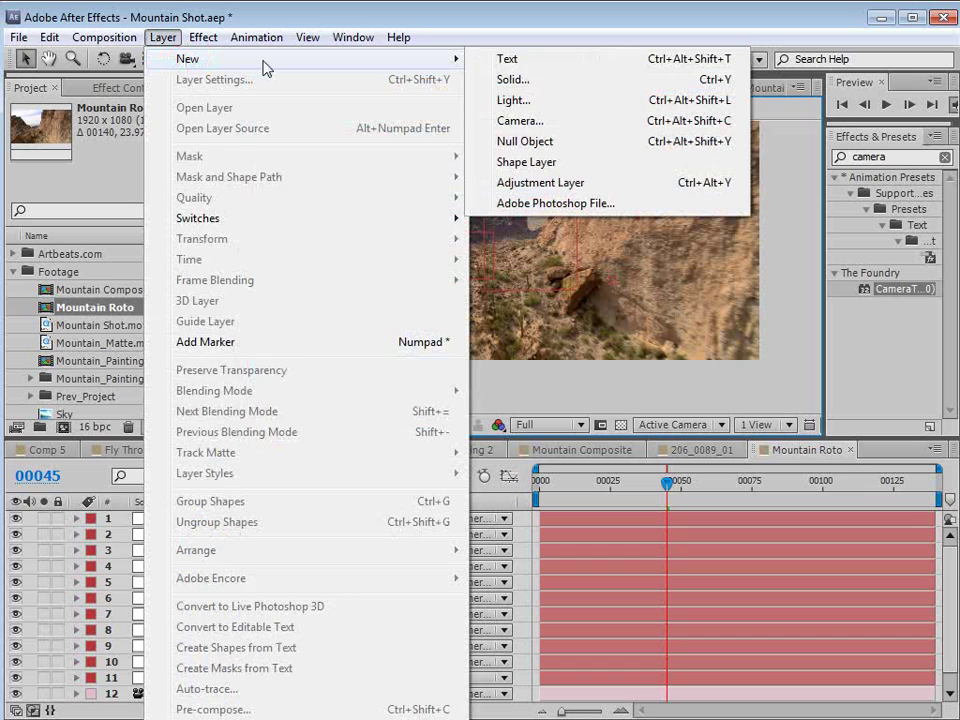
left_click(506, 78)
left_click_drag(655, 657, 372, 159)
key("Tab")
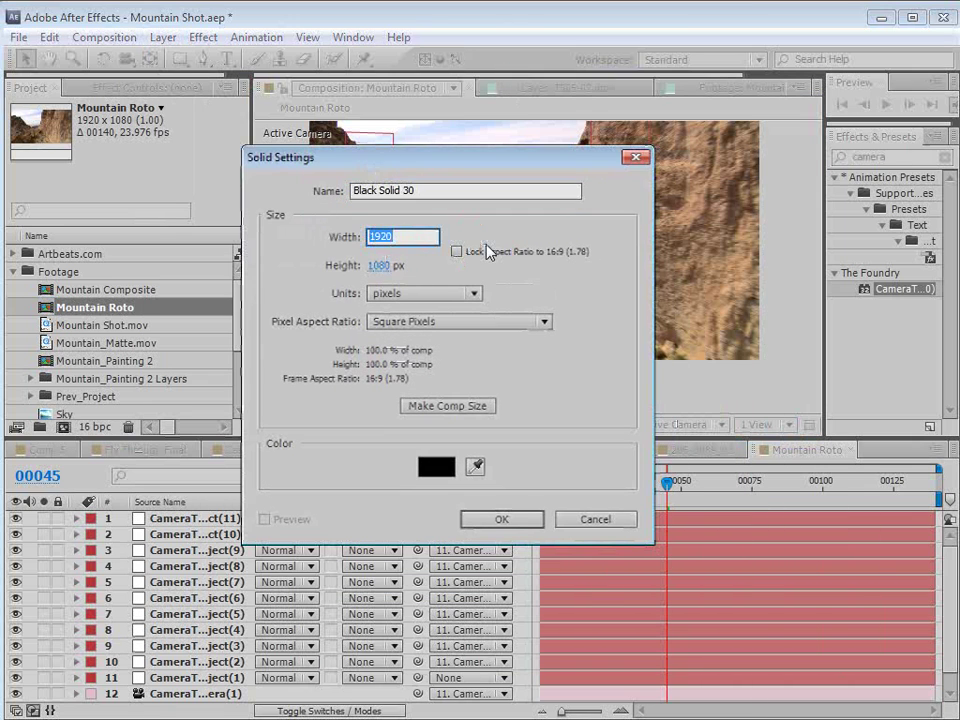
type("2500")
key("Tab")
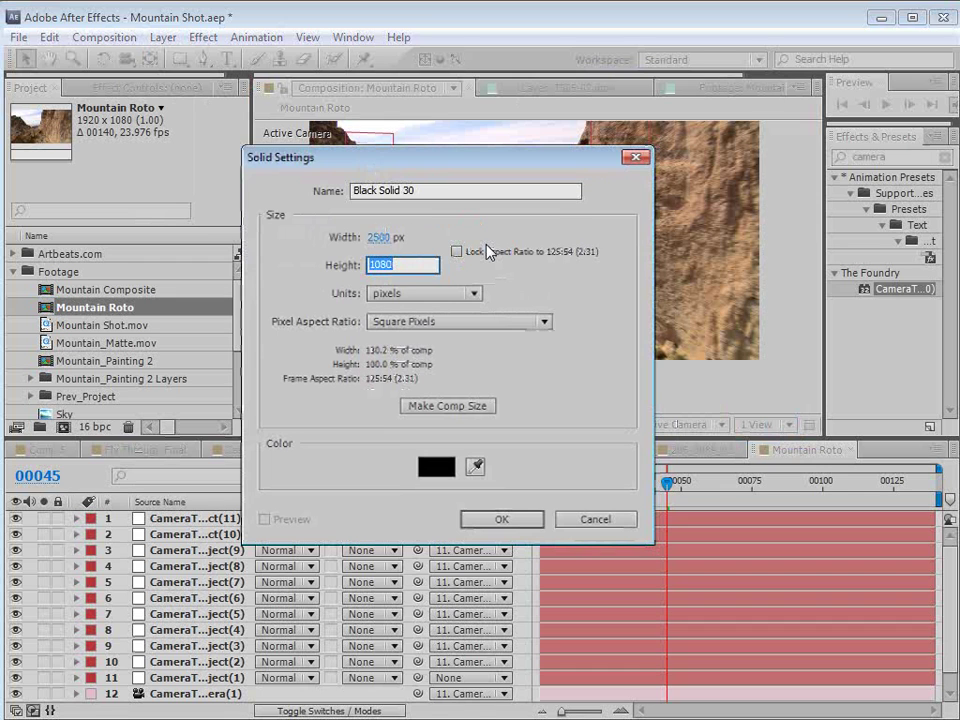
type("2500")
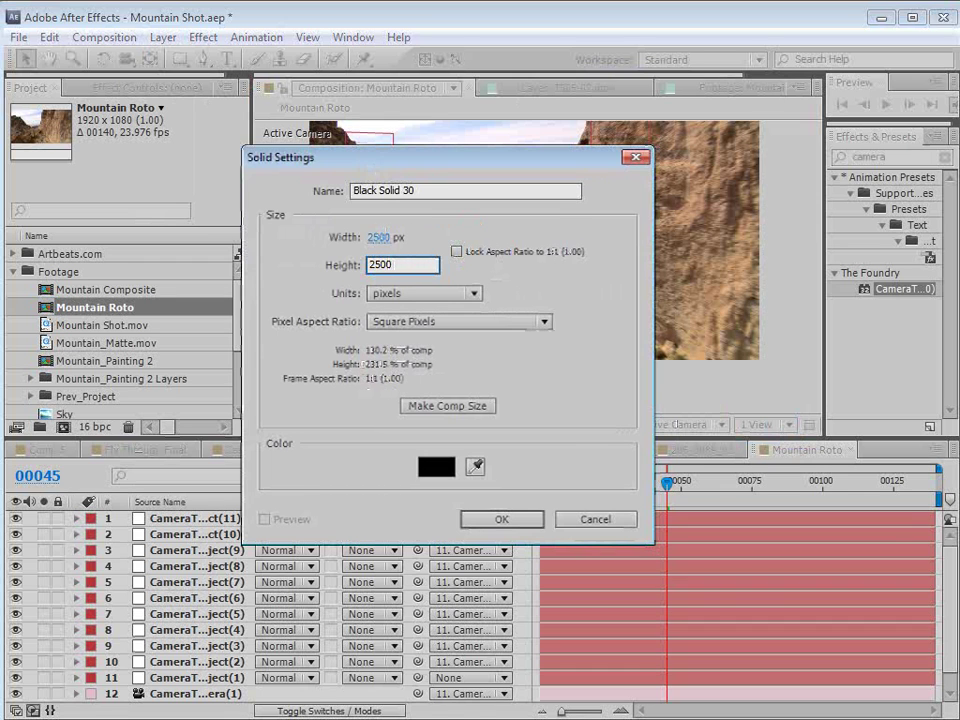
left_click(497, 521)
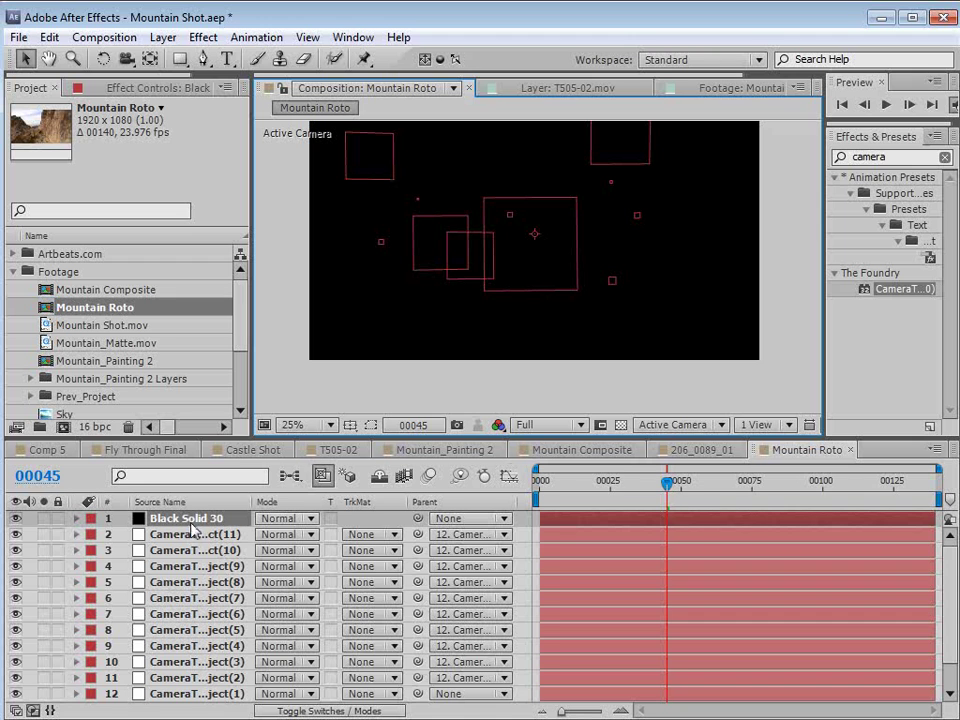
- Make the new black solid a 3D layer and hide it
key("F4")
left_click(360, 518)
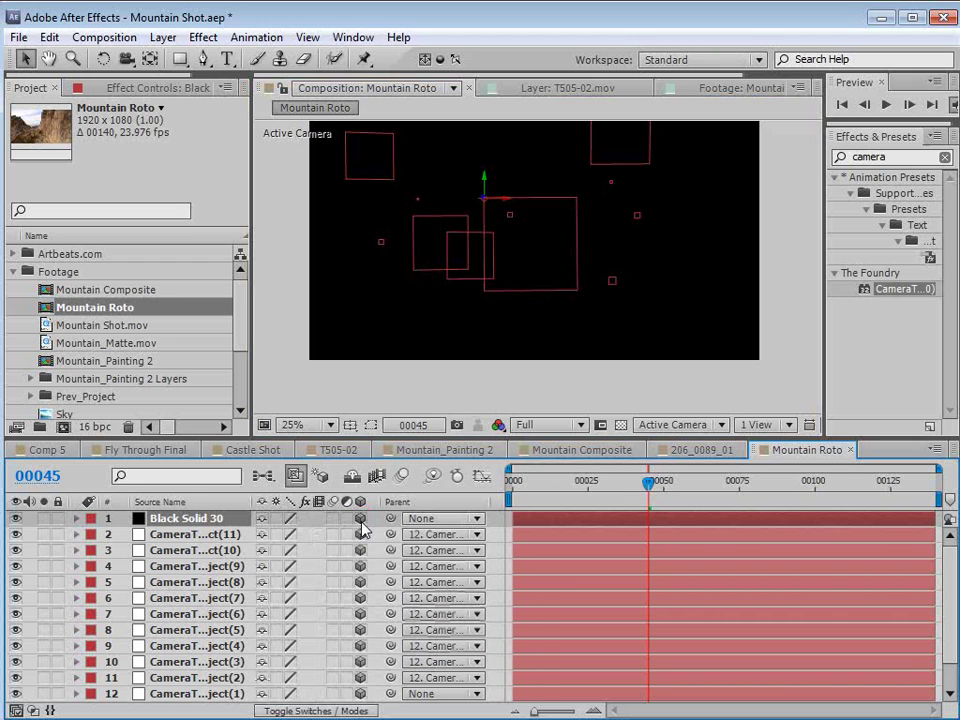
left_click(15, 518)
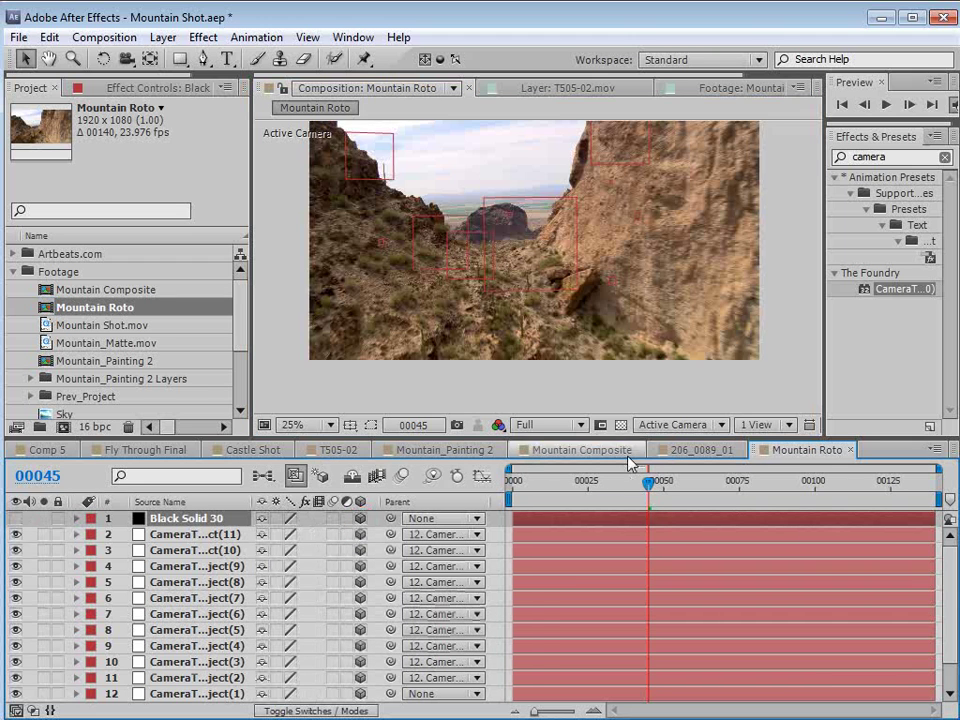
- Scrub the shot to frame 71 and check where tracker null 11 sits on the foreground ridge
left_click_drag(613, 482, 755, 510)
key("Page_Up")
key("Page_Up")
key("Page_Up")
key("Page_Up")
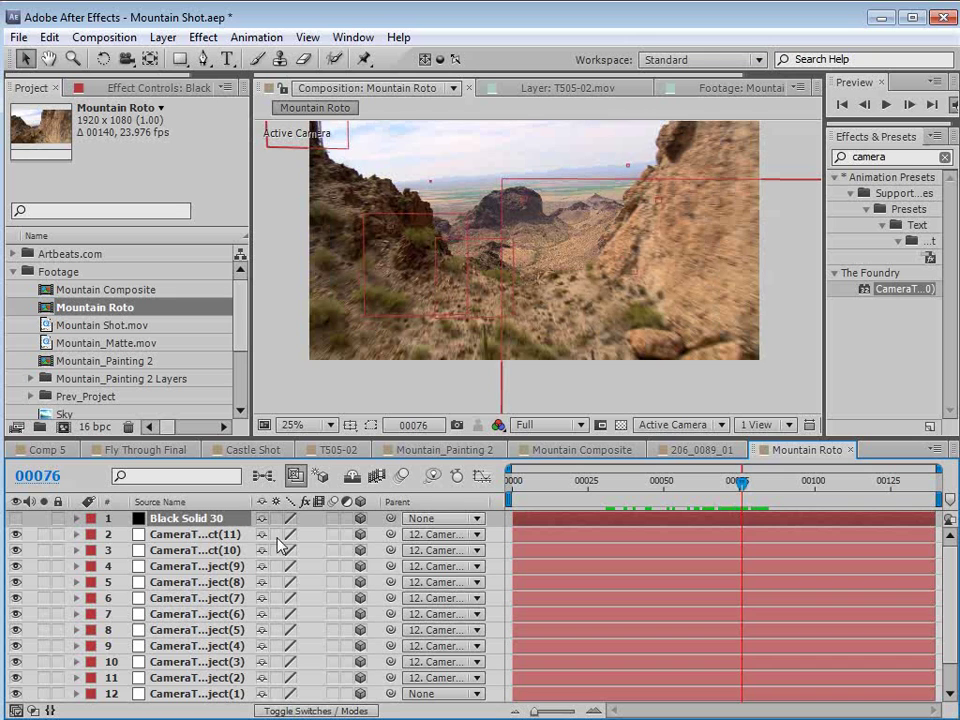
left_click(183, 516)
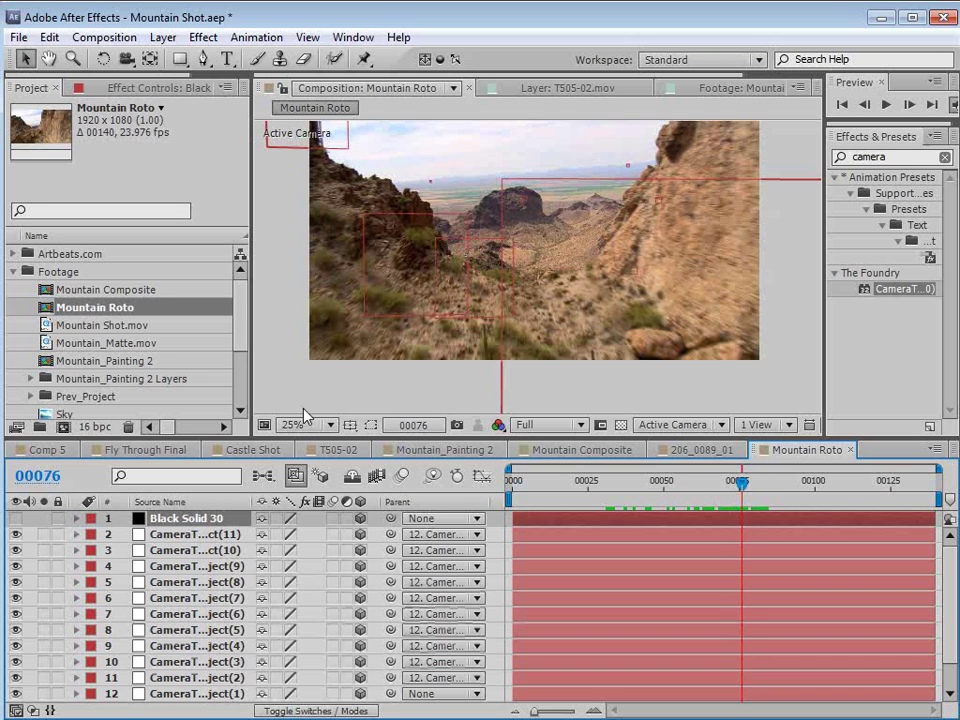
left_click(212, 536)
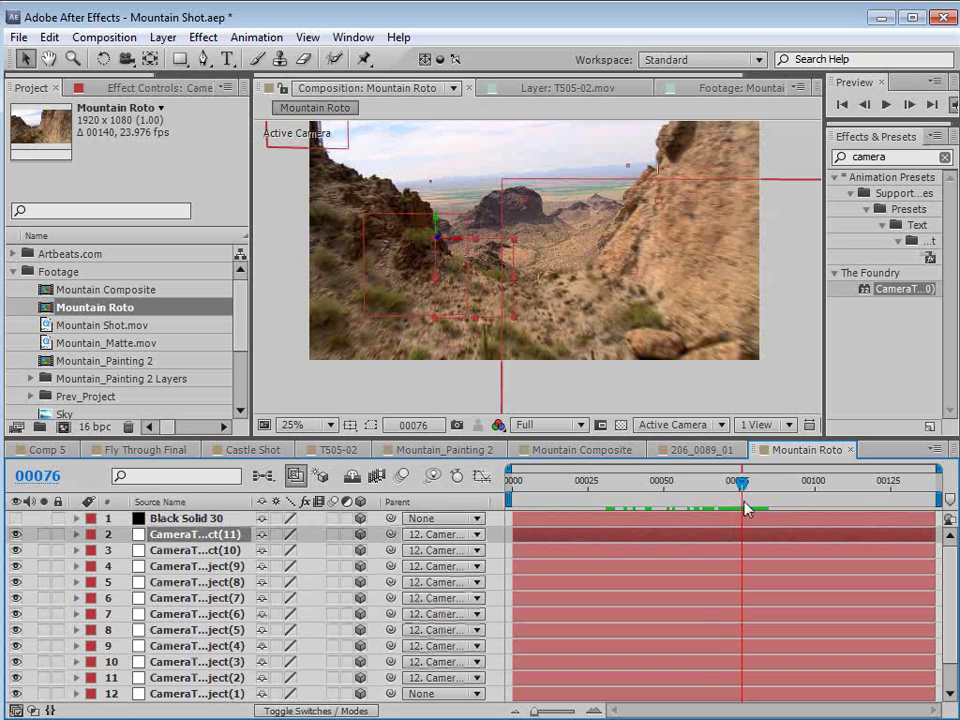
left_click_drag(745, 508, 727, 484)
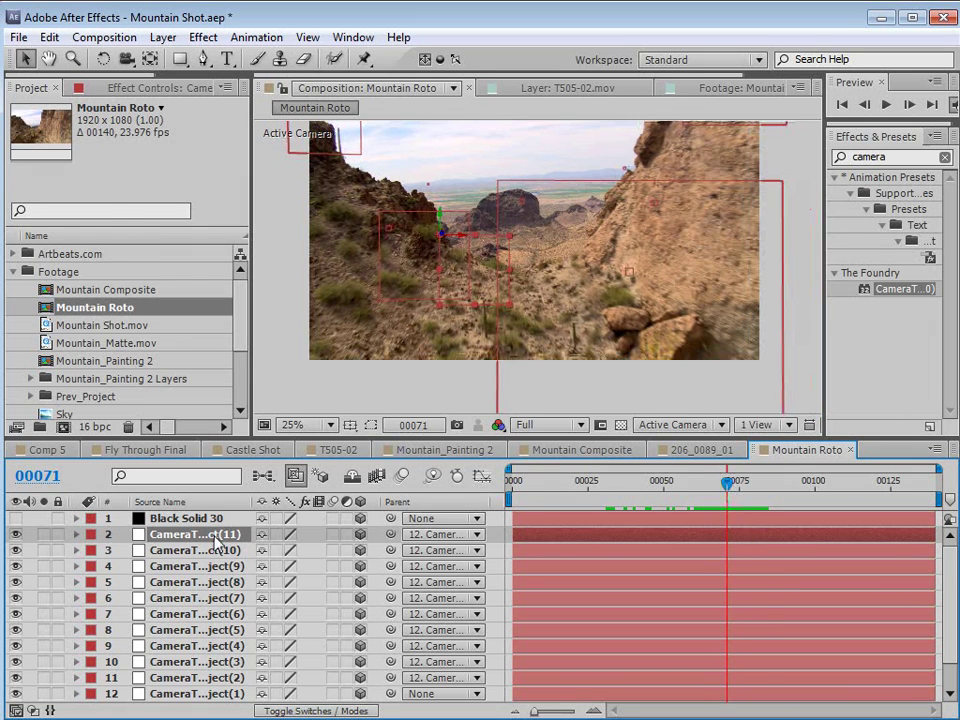
- Set the parent of all eleven tracker nulls and the tracker camera to None
key("grave")
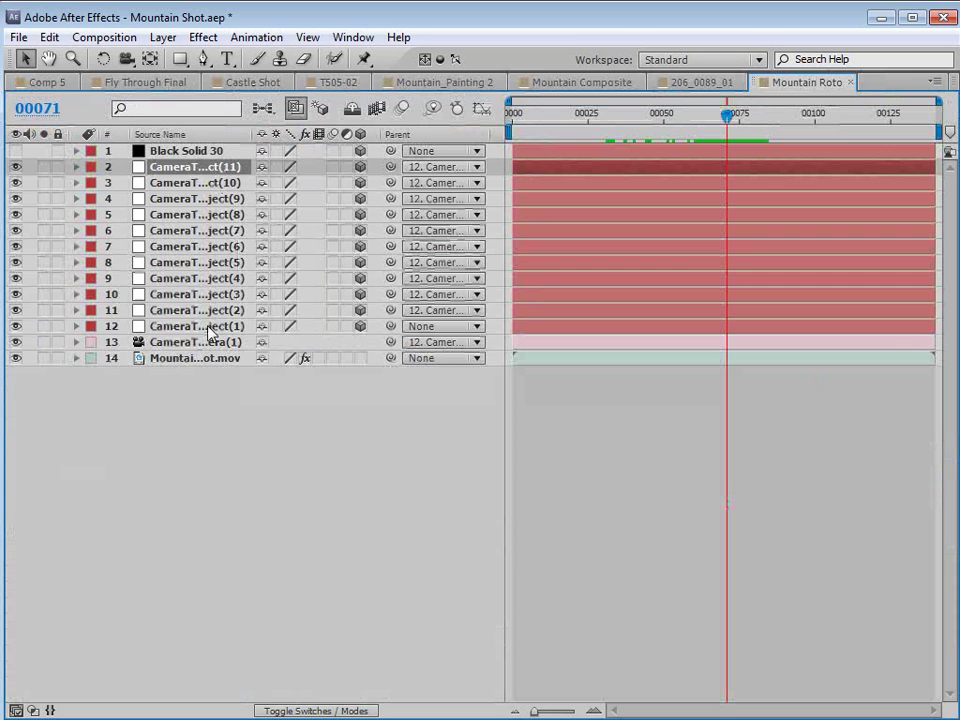
key("F4")
key("F4")
right_click(398, 134)
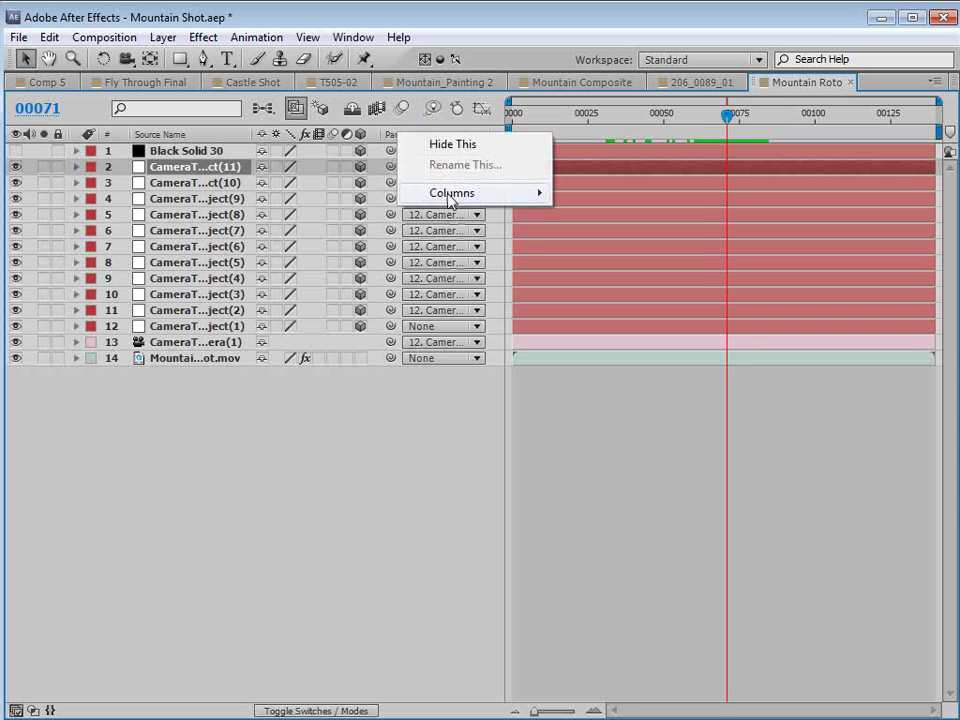
left_click(377, 447)
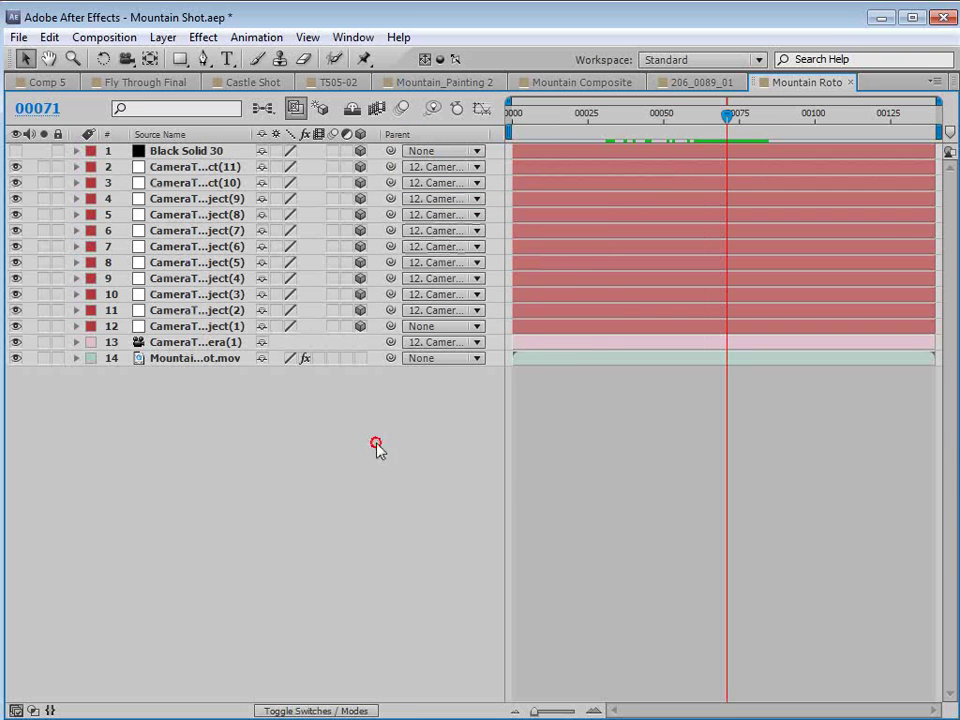
left_click(130, 166)
left_click(175, 342, "shift")
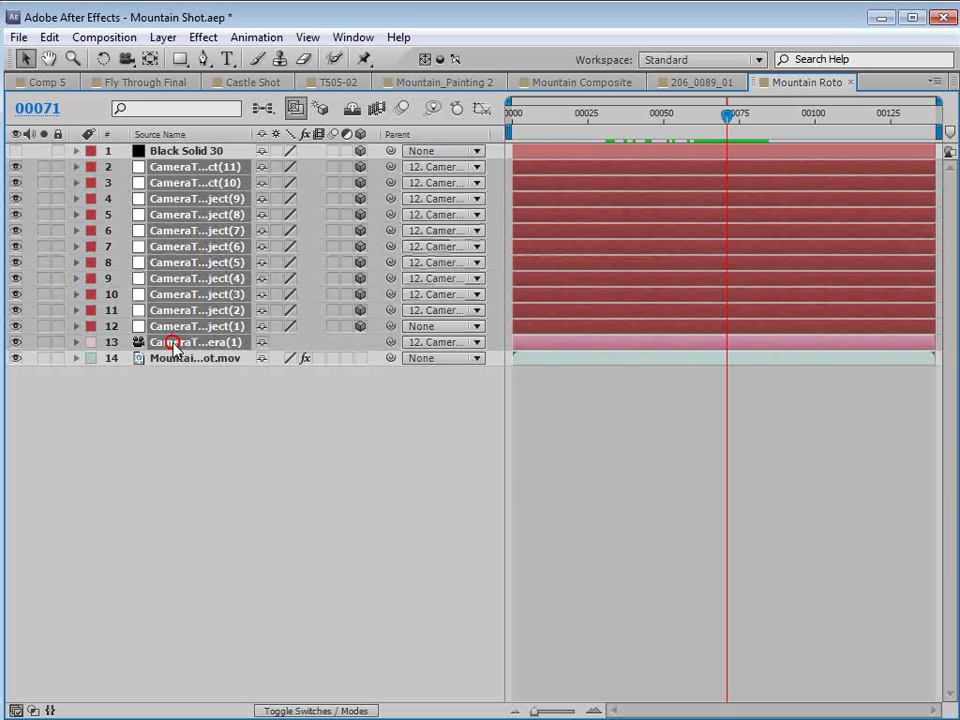
left_click(435, 346)
left_click(446, 370)
left_click(350, 400)
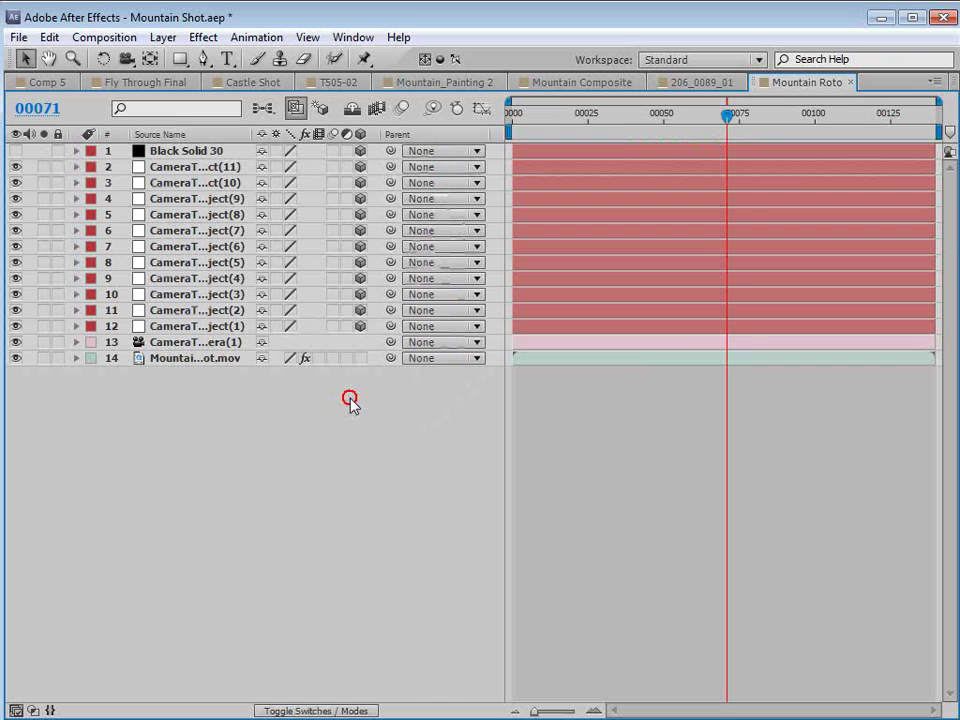
- Copy the position of tracker null 11 onto the black solid and make the solid visible
left_click(174, 328)
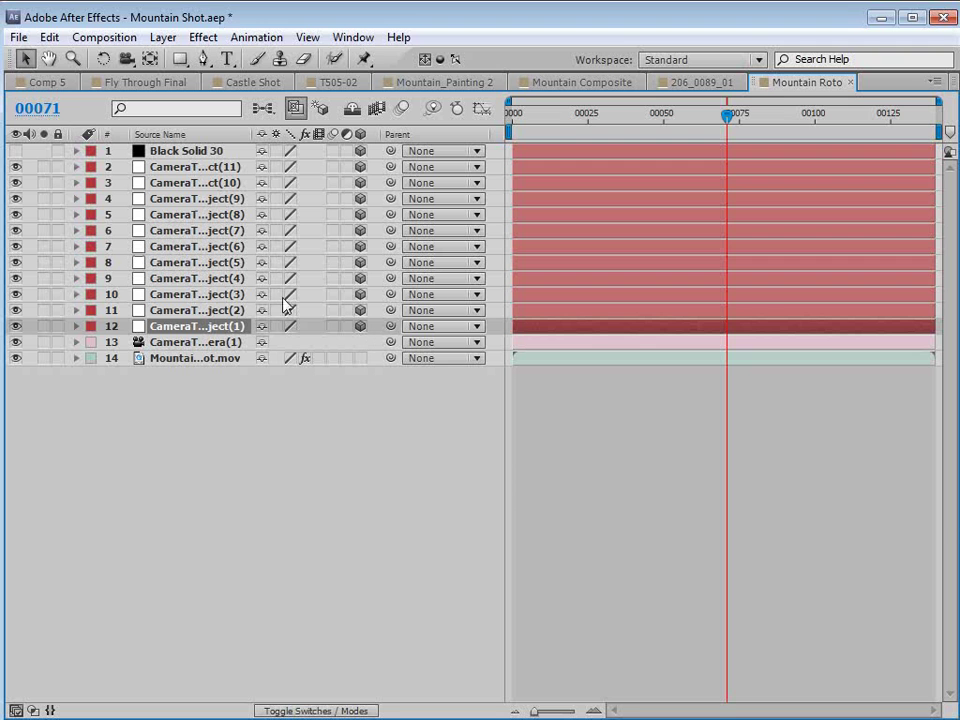
key("grave")
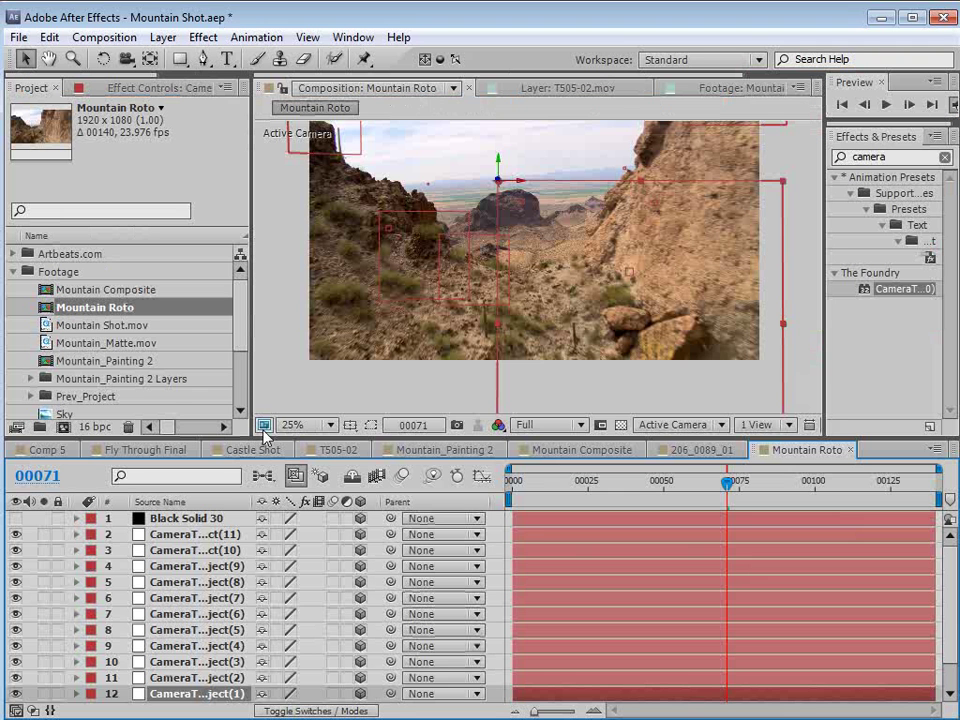
left_click(206, 534)
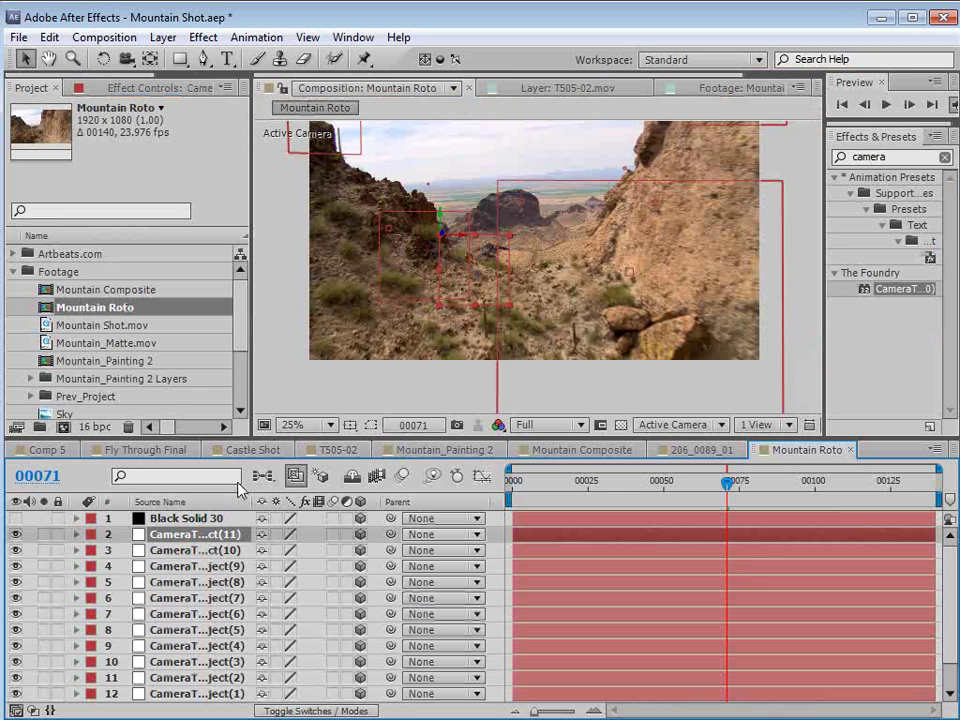
key("p")
left_click(163, 551)
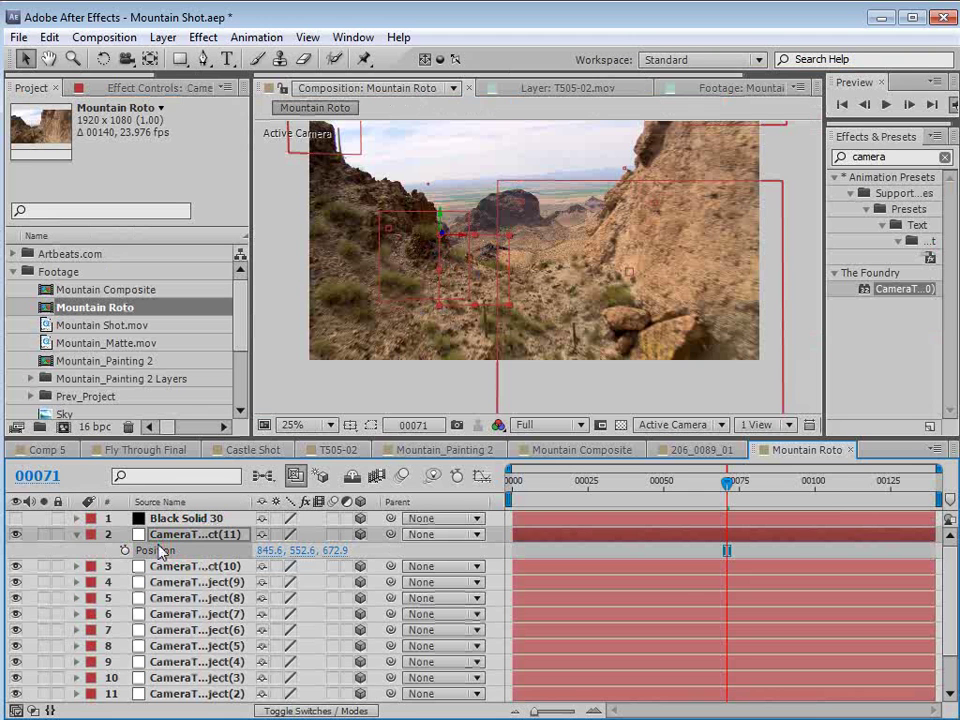
left_click(49, 37)
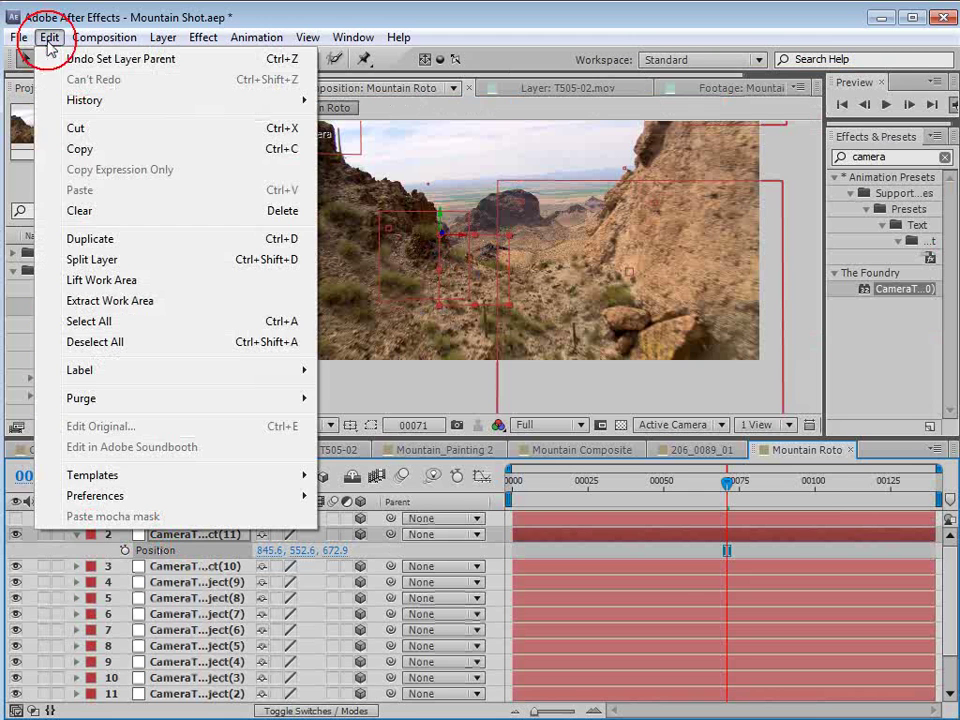
left_click(87, 152)
left_click(165, 518)
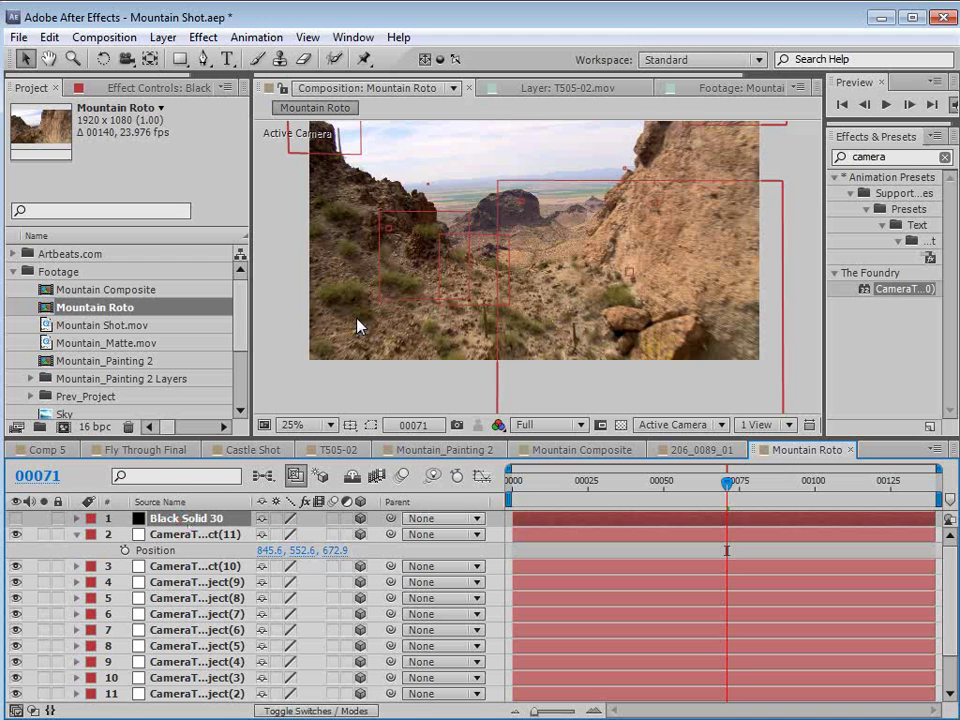
key("ctrl+v")
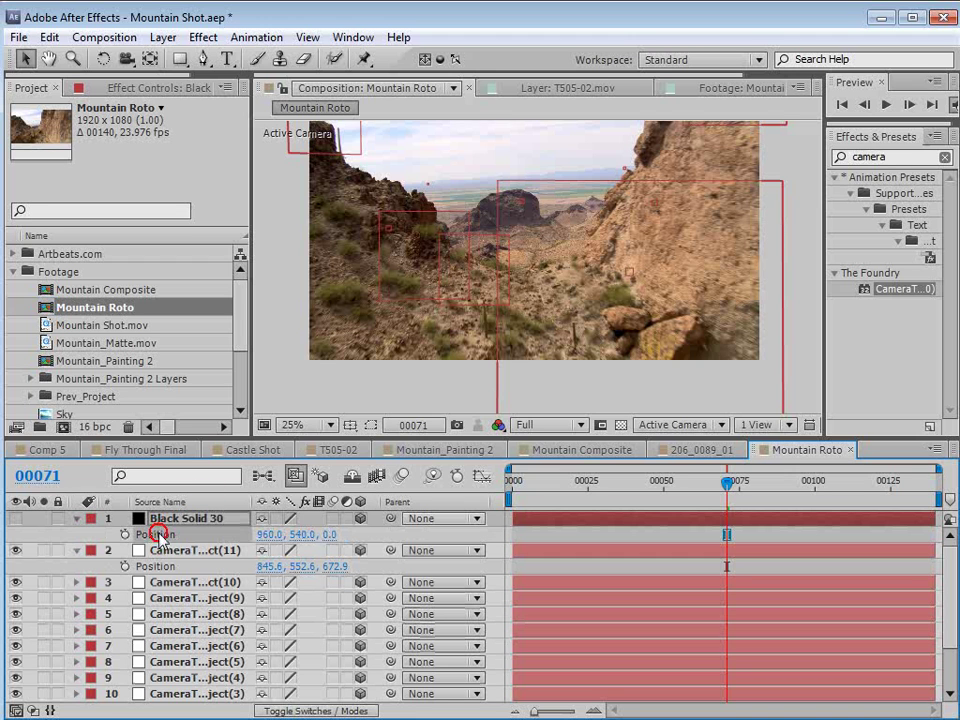
left_click(50, 37)
left_click(66, 190)
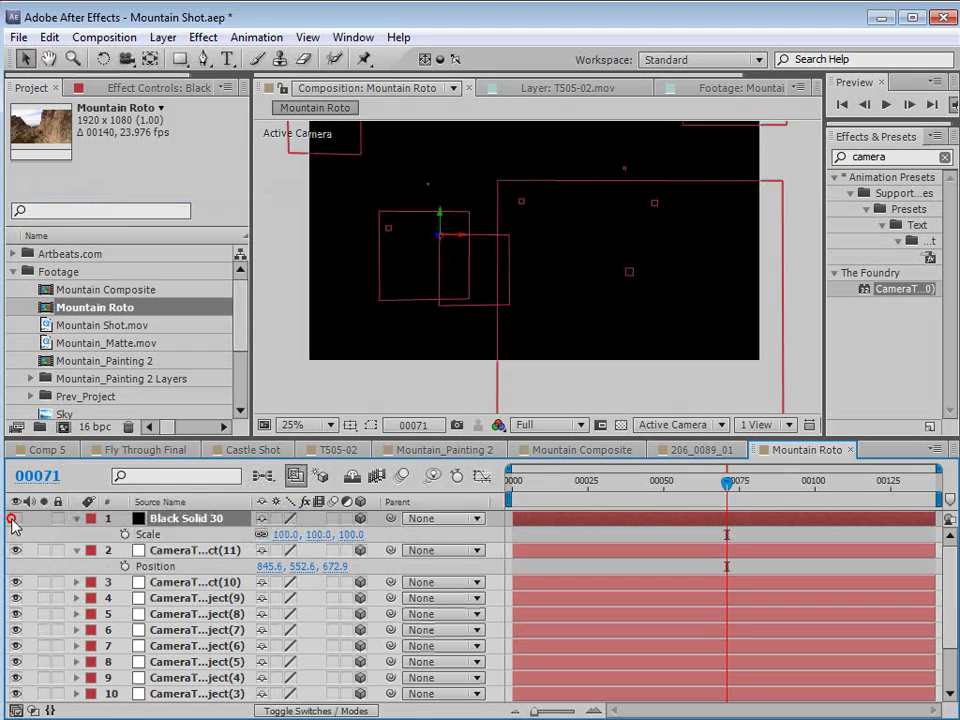
left_click(15, 518)
- Find the Grid effect with the search term "grid" and apply it to the black solid
double_click(897, 160)
type("grid")
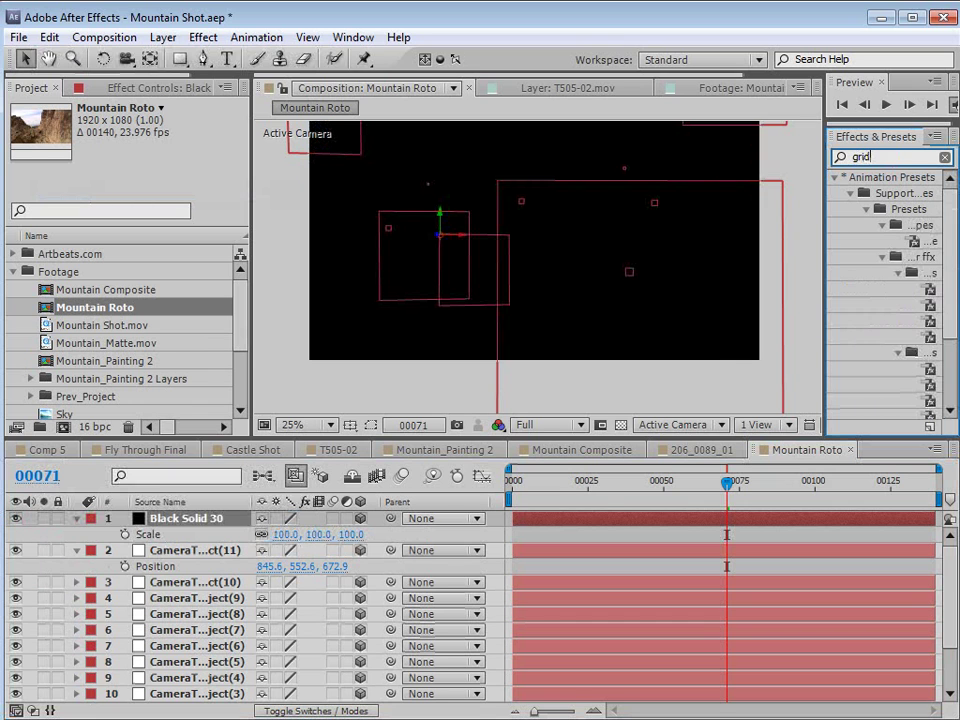
left_click_drag(822, 211, 692, 211)
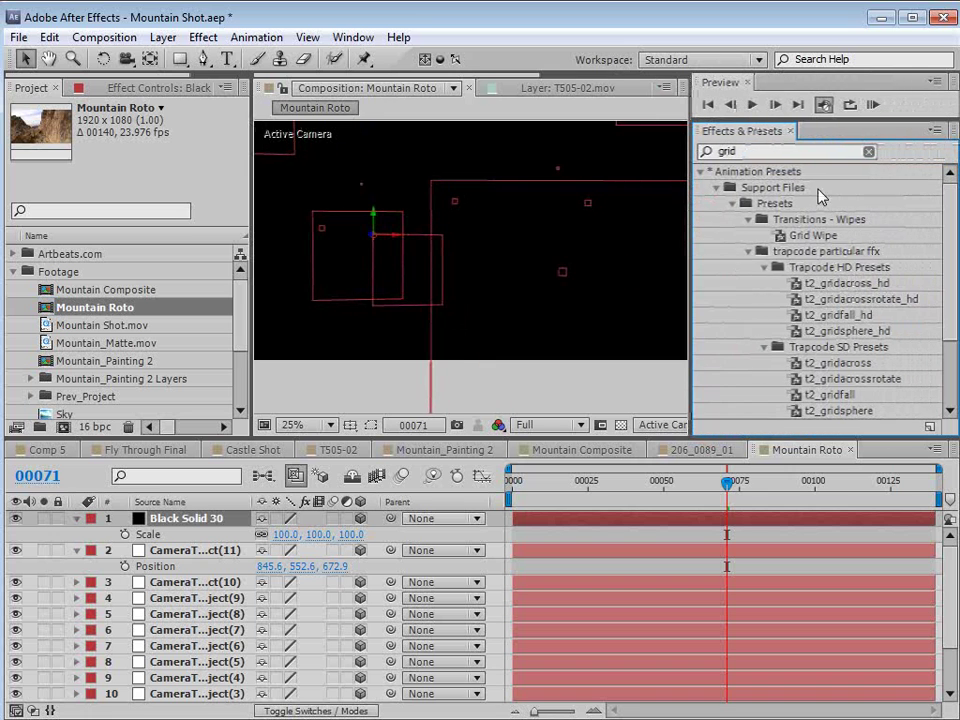
scroll(900, 260, "down", 3)
left_click_drag(750, 378, 587, 519)
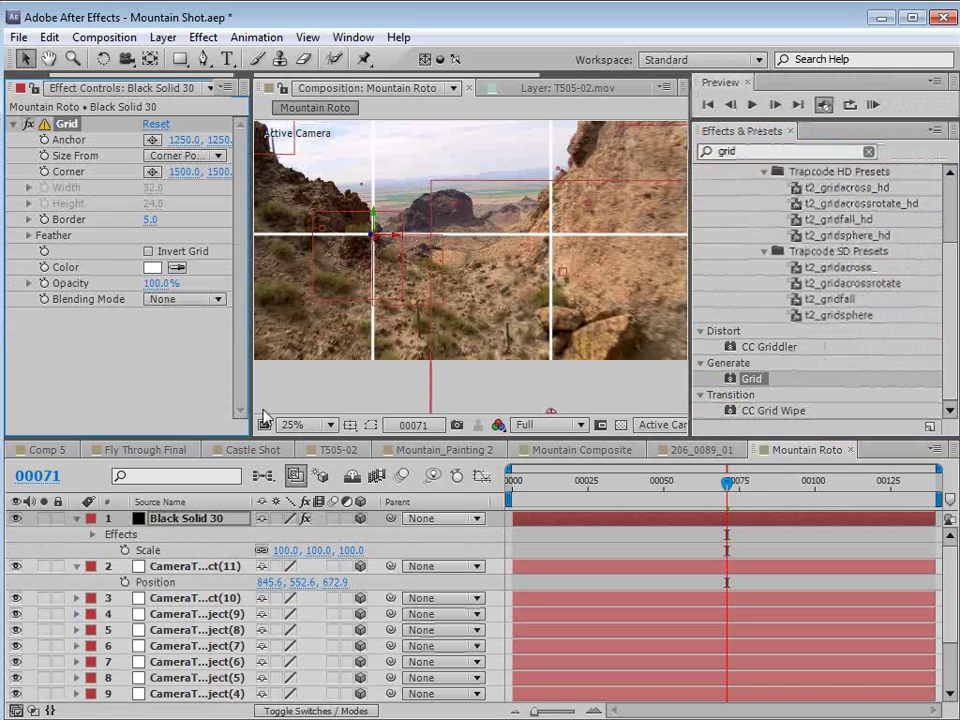
- Scrub back to frame 9 and examine up close how the grid sticks to the ridge
left_click_drag(716, 500, 539, 500)
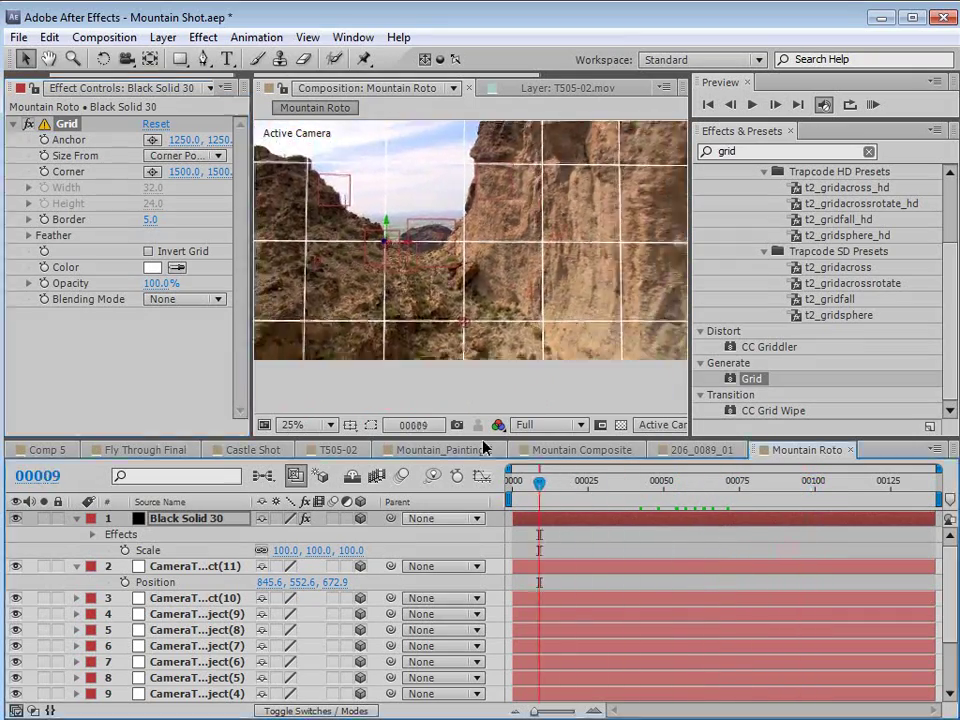
key("grave")
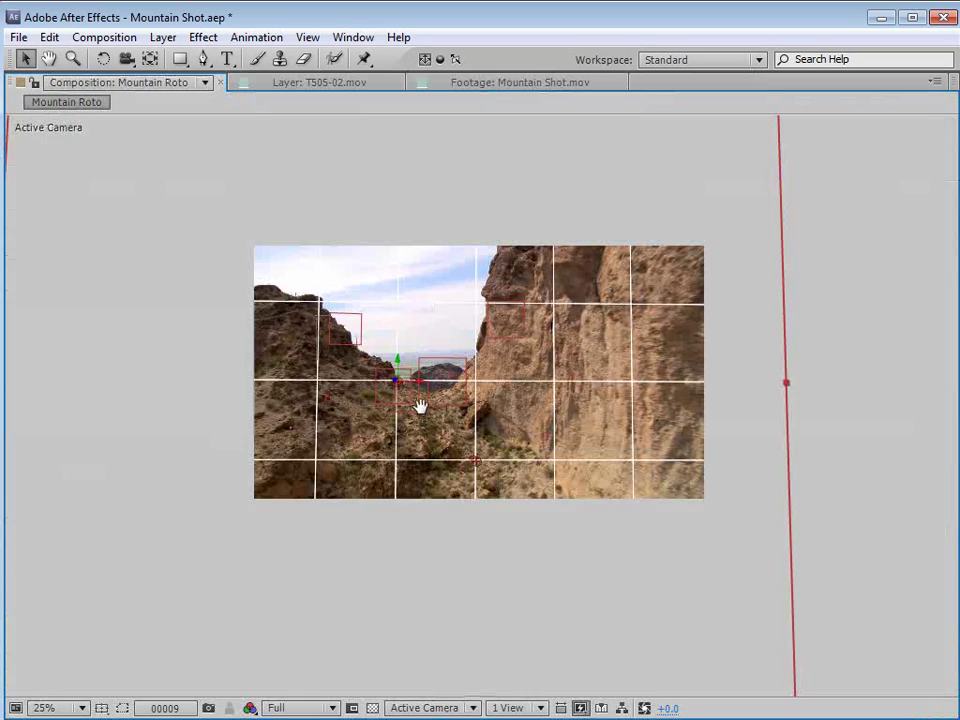
scroll(420, 405, "up", 4)
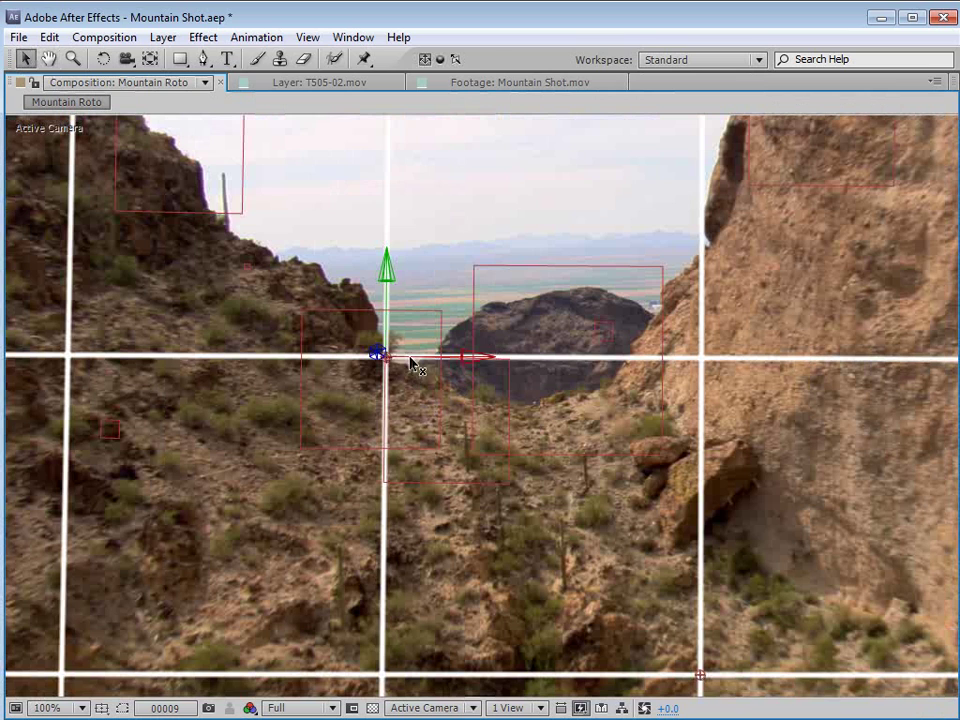
key("w")
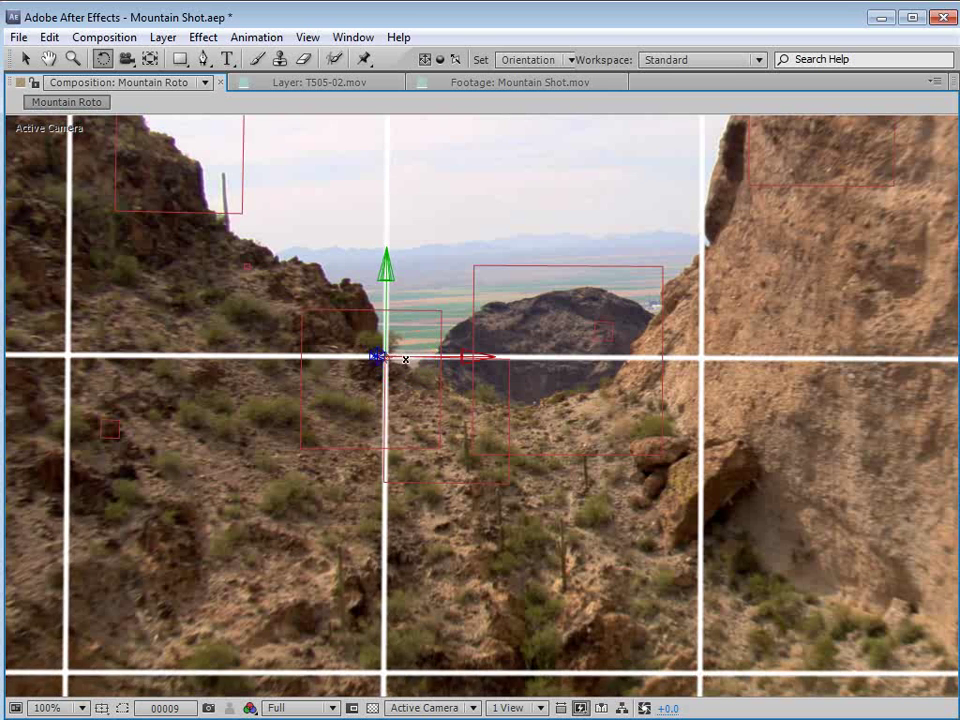
key("v")
key("grave")
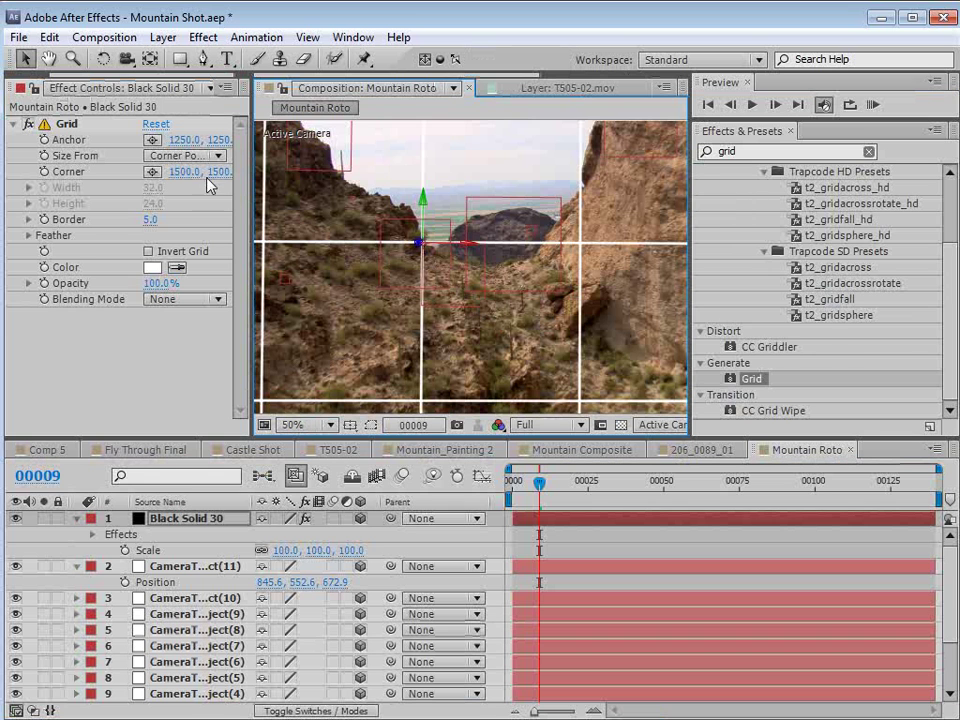
- Disable the Grid effect on the black solid and hide the layer
left_click(29, 123)
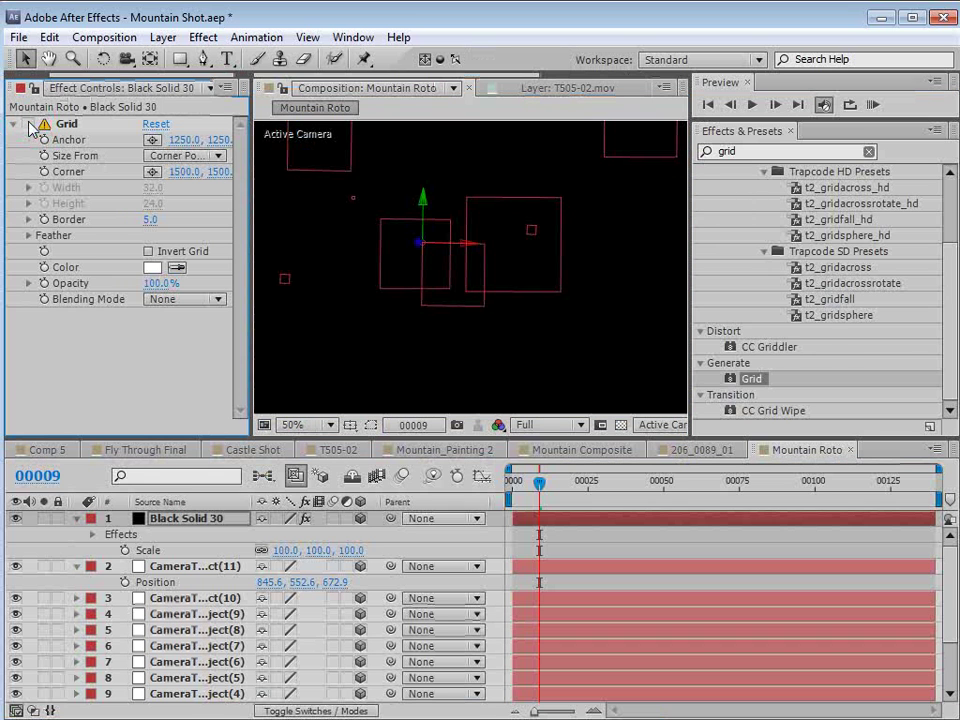
left_click(15, 519)
- At frame 0, start a Pen tool mask on the black solid along the left ridge's edge just below the cactus
key("Home")
key("comma")
key("g")
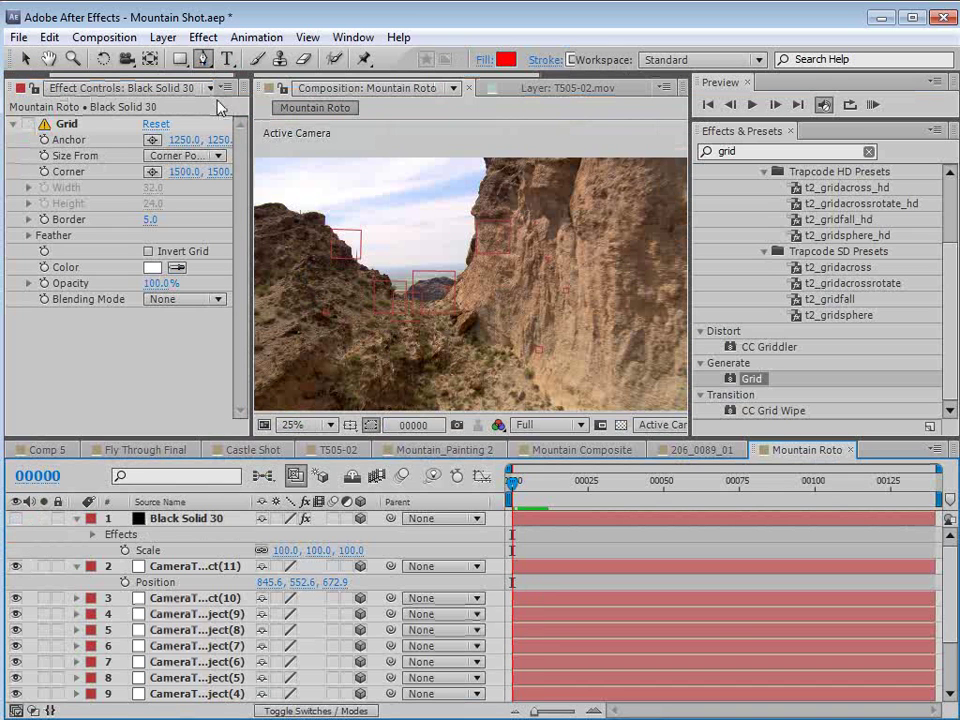
left_click(160, 519)
mouse_move(520, 482)
left_mouse_down()
mouse_move(533, 490)
mouse_move(512, 490)
left_mouse_up()
key("grave")
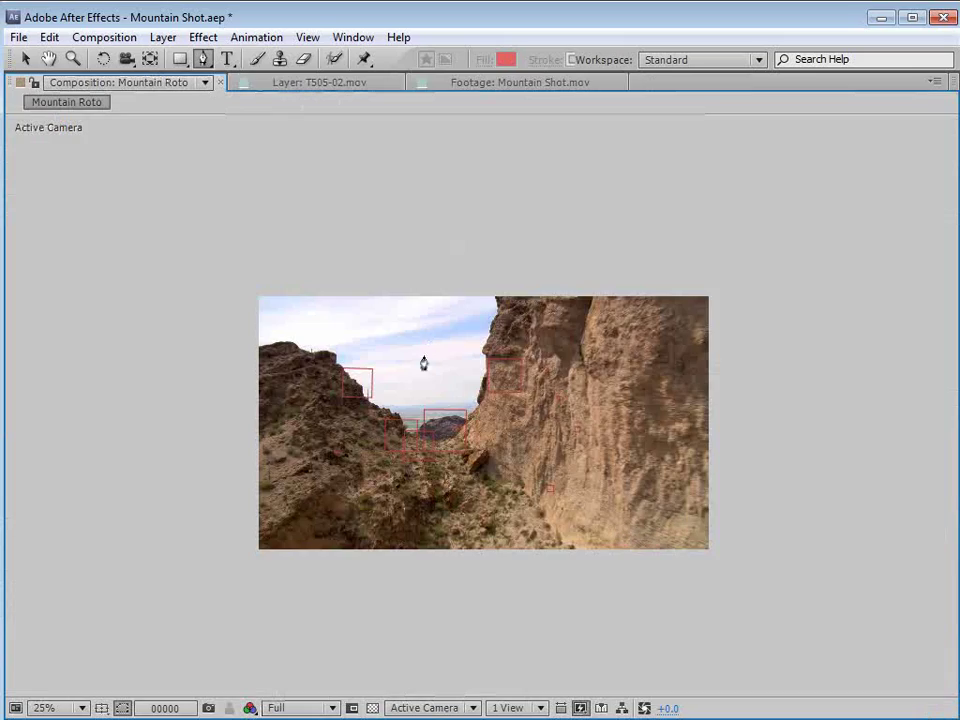
scroll(455, 450, "up", 3)
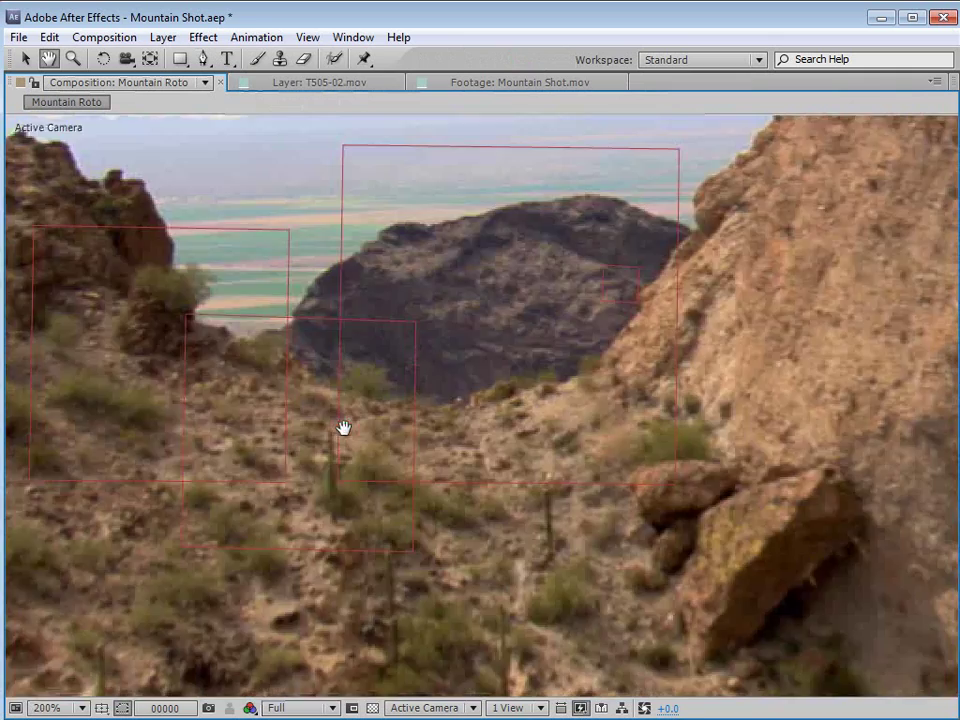
left_click_drag(215, 283, 461, 399)
left_click_drag(312, 200, 350, 307)
key("g")
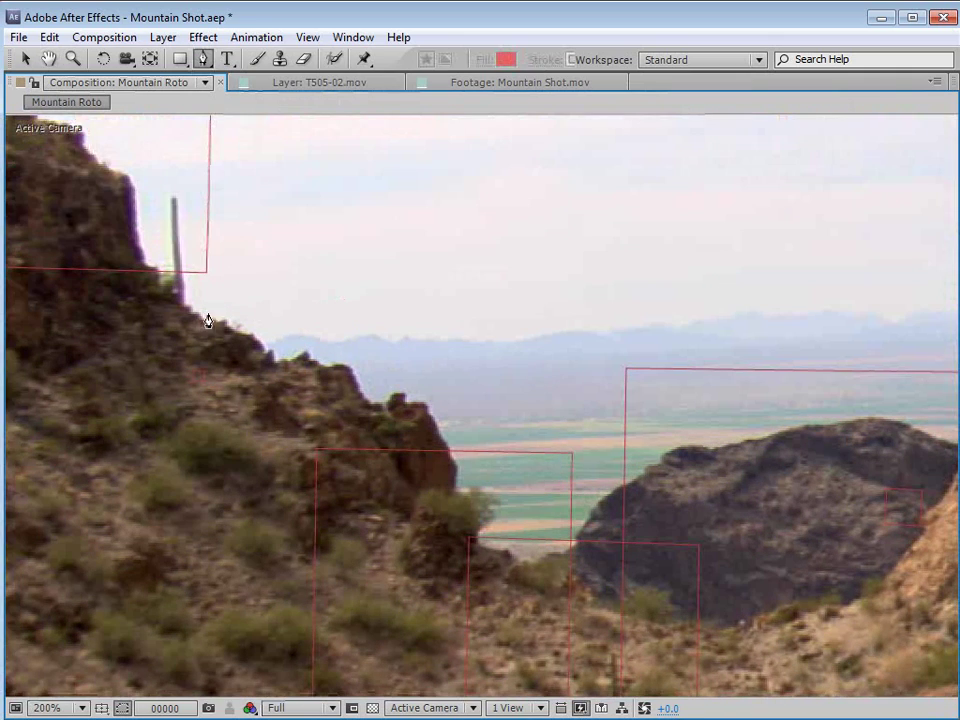
scroll(218, 347, "up", 1)
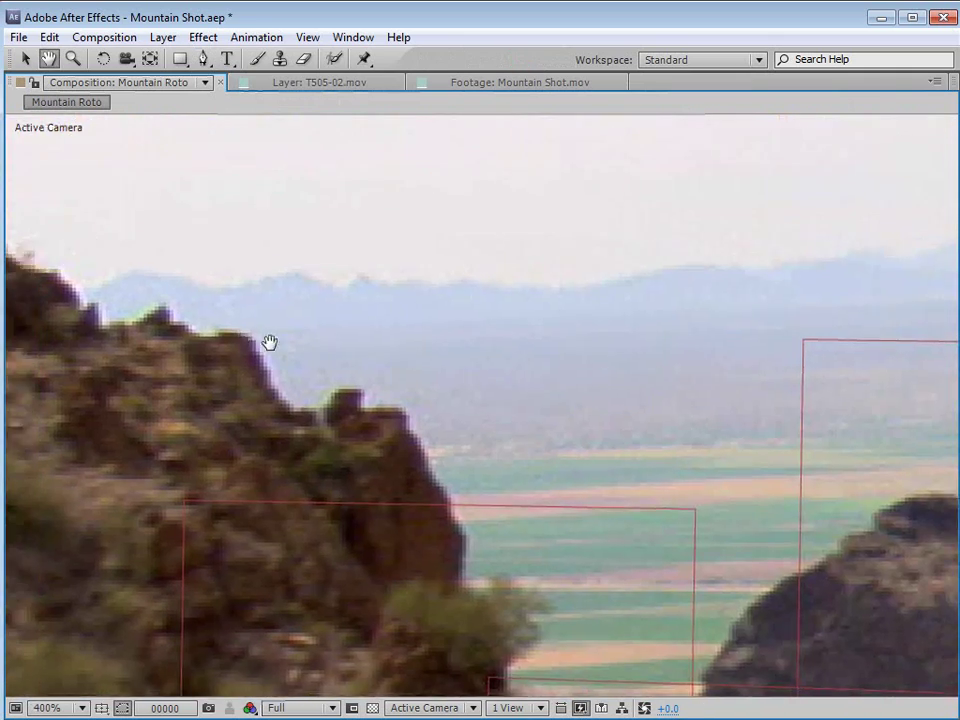
left_click(176, 255)
left_click_drag(213, 271, 237, 281)
left_click(268, 308)
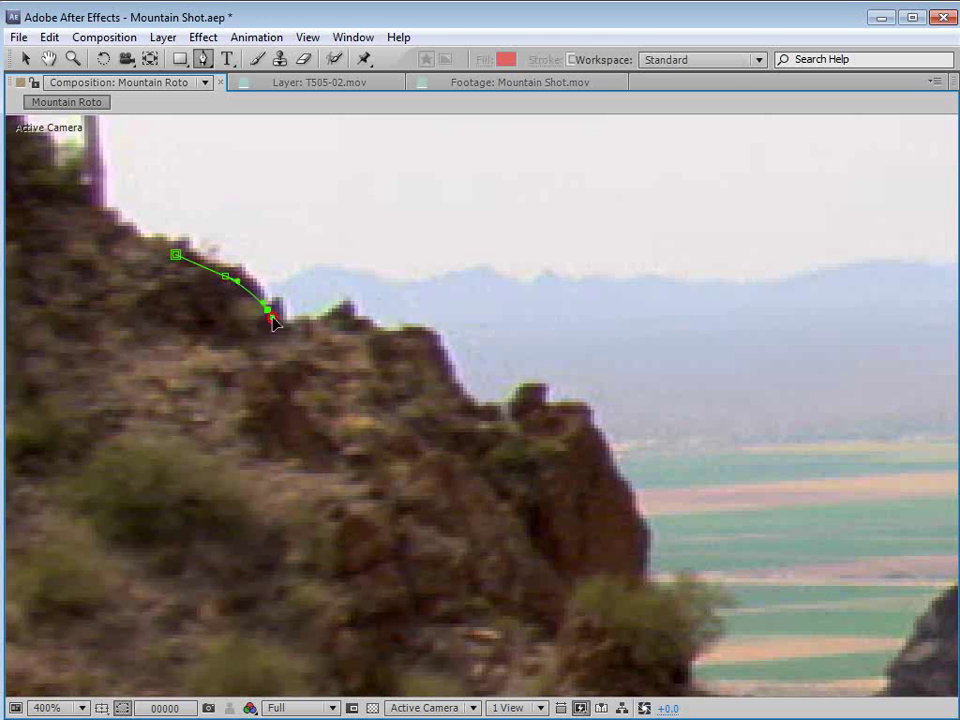
- Continue the mask outline over the small rock bumps of the left ridge to the top corner of its outermost rock
left_click_drag(291, 327, 315, 321)
left_click(330, 314)
left_click(348, 303)
left_click(388, 329)
left_click(420, 327)
left_click(451, 366)
left_click(468, 402)
left_click_drag(485, 404, 514, 407)
left_click(542, 389)
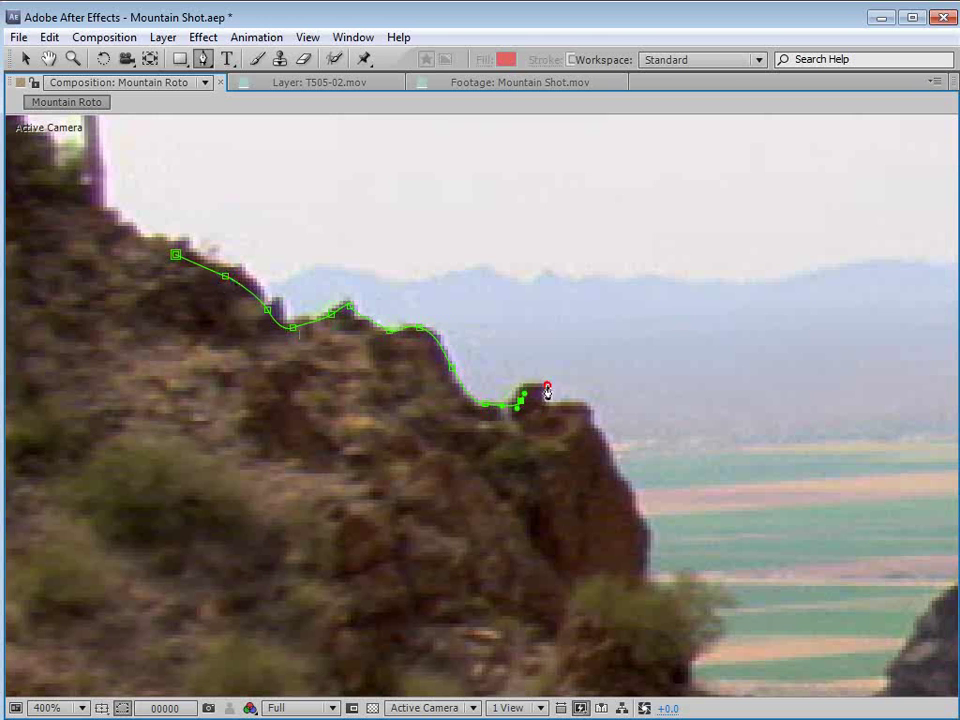
left_click(552, 406)
left_click(586, 410)
key("space")
left_click_drag(634, 466, 399, 241)
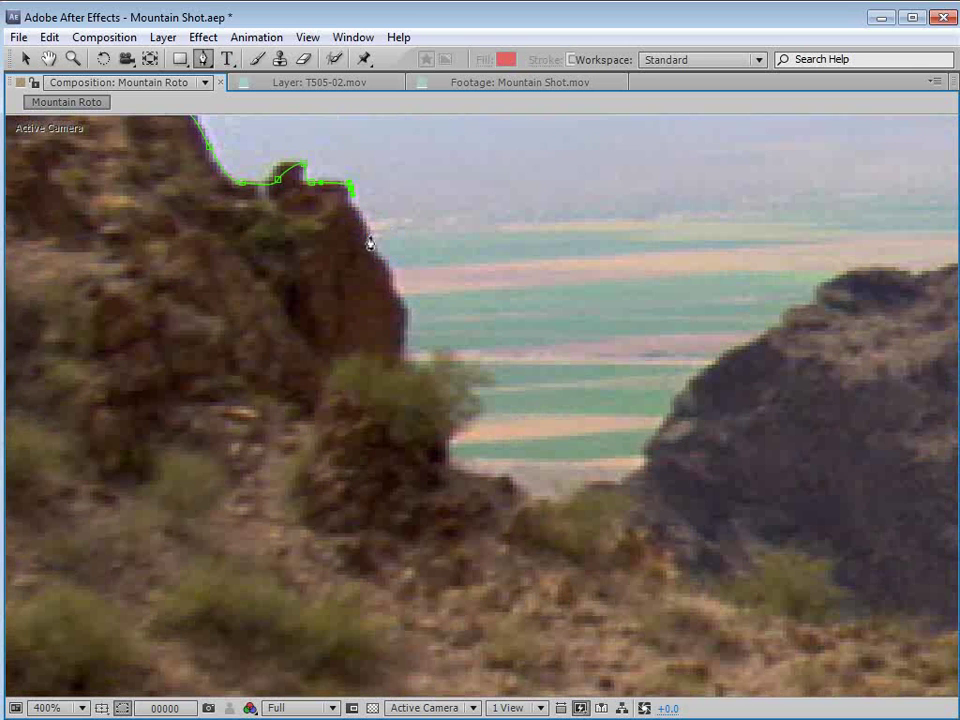
- Trace the mask down the rock face and across the valley floor, then up the right cliff, and close it around the foreground
left_click(372, 234)
left_click(408, 314)
left_click(396, 351)
left_click_drag(416, 380, 429, 390)
left_click(501, 487)
left_click(555, 505)
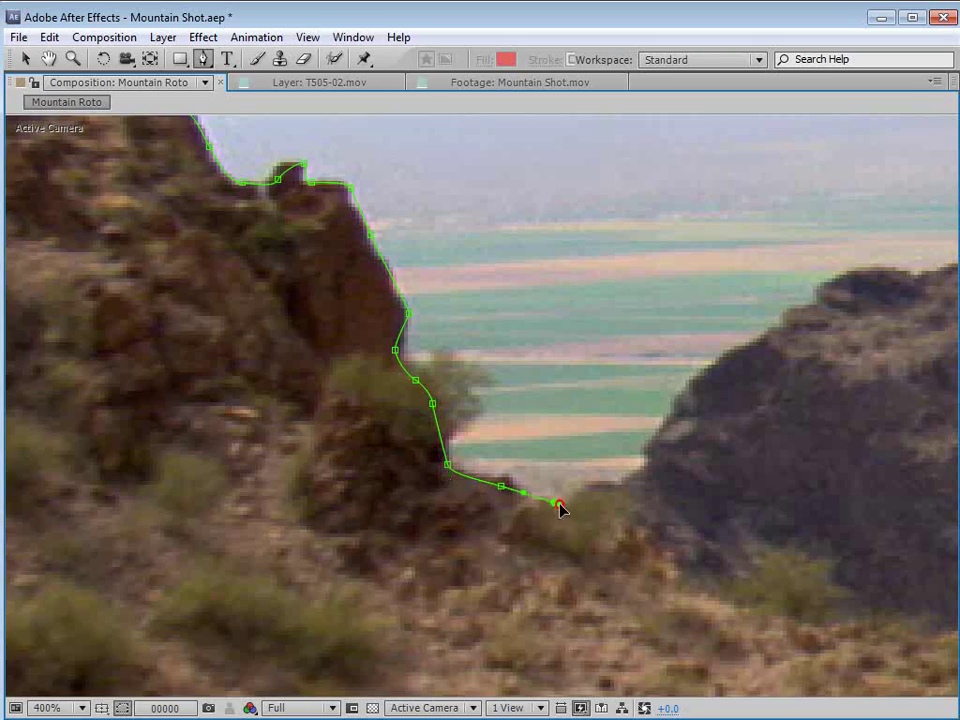
left_click_drag(555, 505, 333, 398)
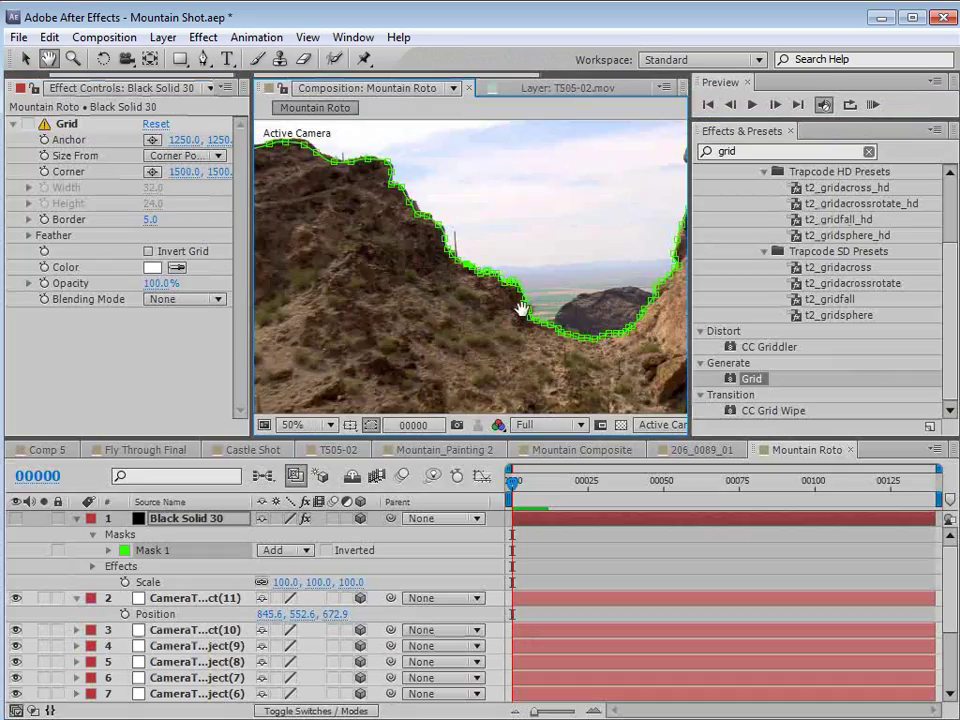
scroll(521, 306, "down", 1)
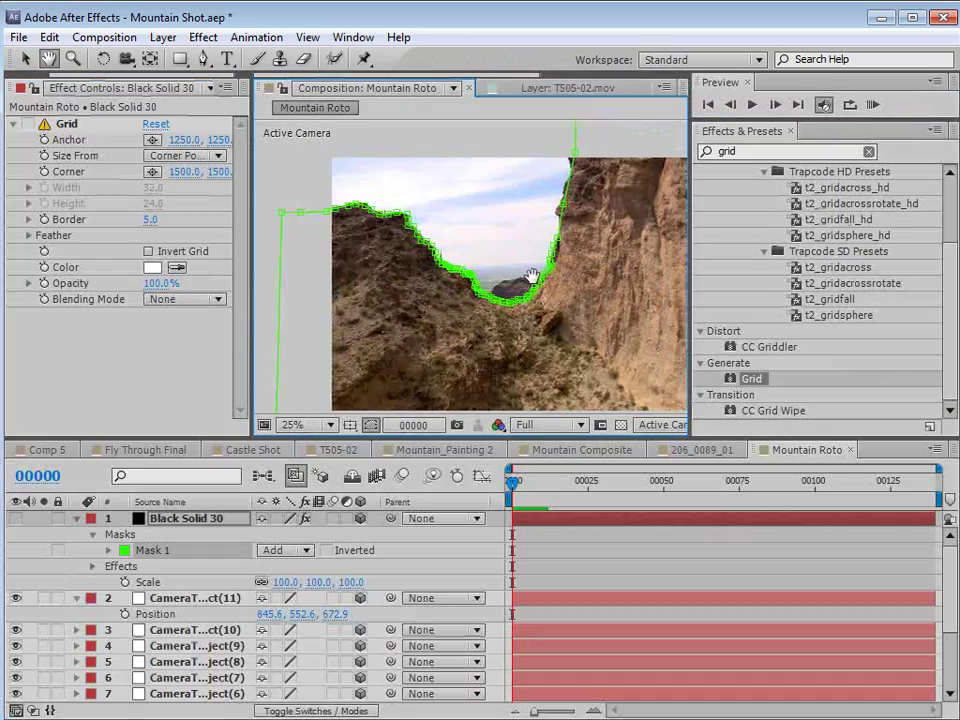
left_click_drag(531, 274, 487, 187)
- Delete the CameraTracker effect from the Mountain Shot.mov layer
left_click(184, 518)
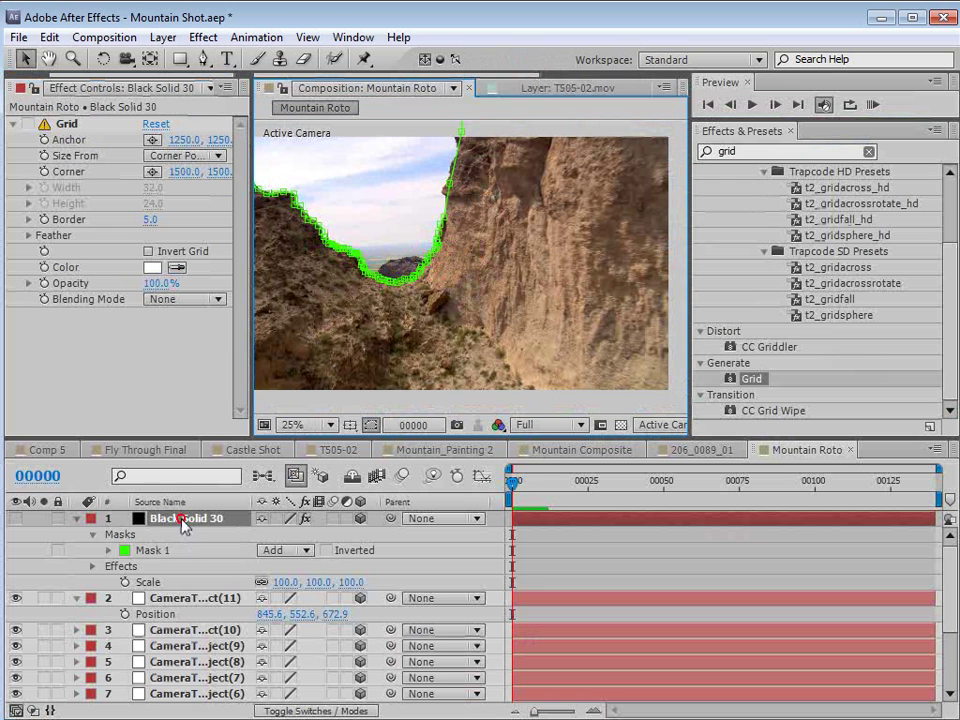
left_click(75, 598)
scroll(129, 583, "down", 3)
left_click(156, 694)
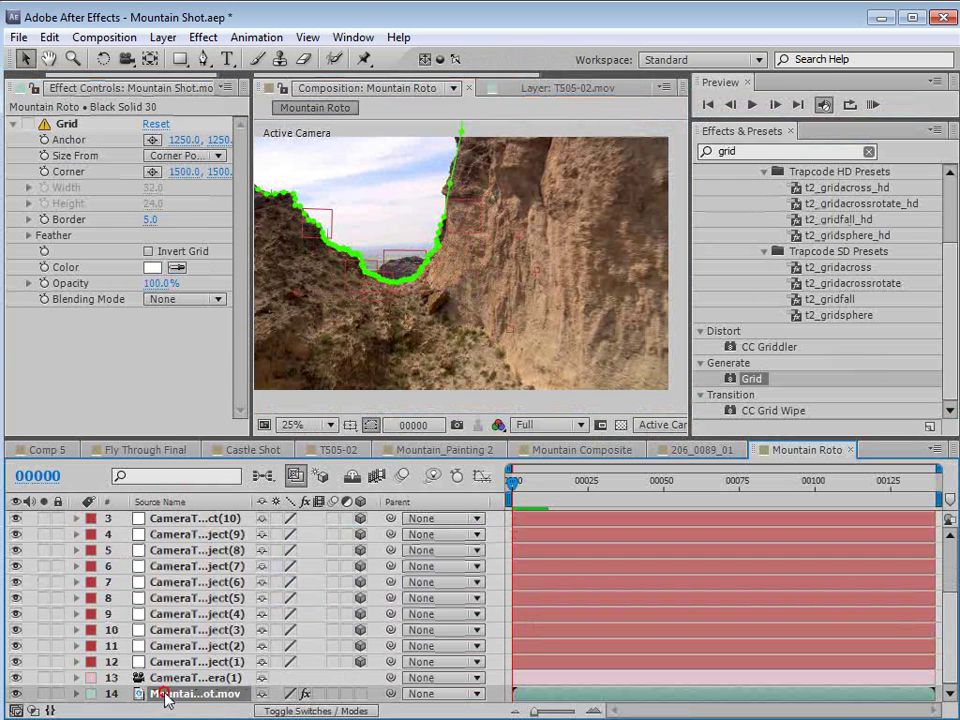
left_click(85, 126)
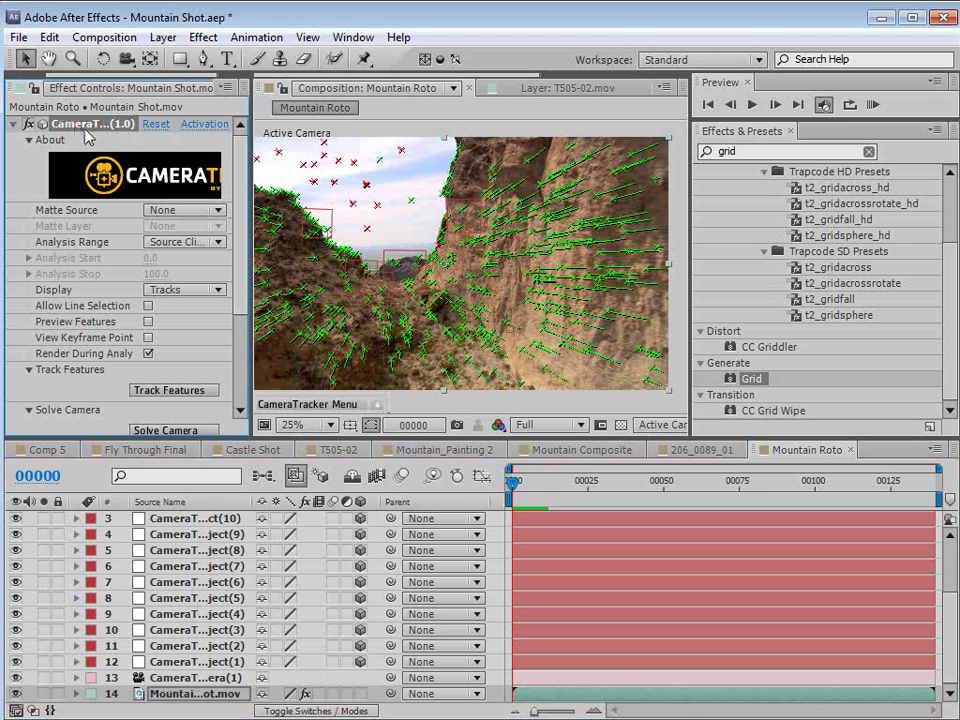
key("Delete")
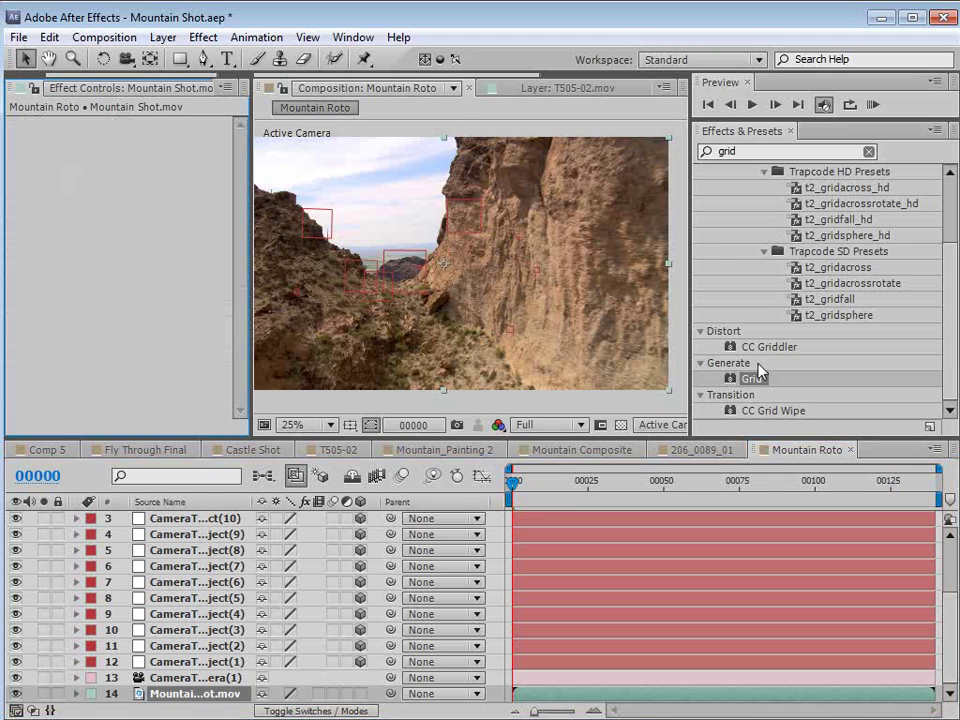
- Move Mountain Shot.mov directly beneath Black Solid 30 and set its track matte to Alpha Matte "Black Solid 30"
left_click_drag(760, 371, 160, 518)
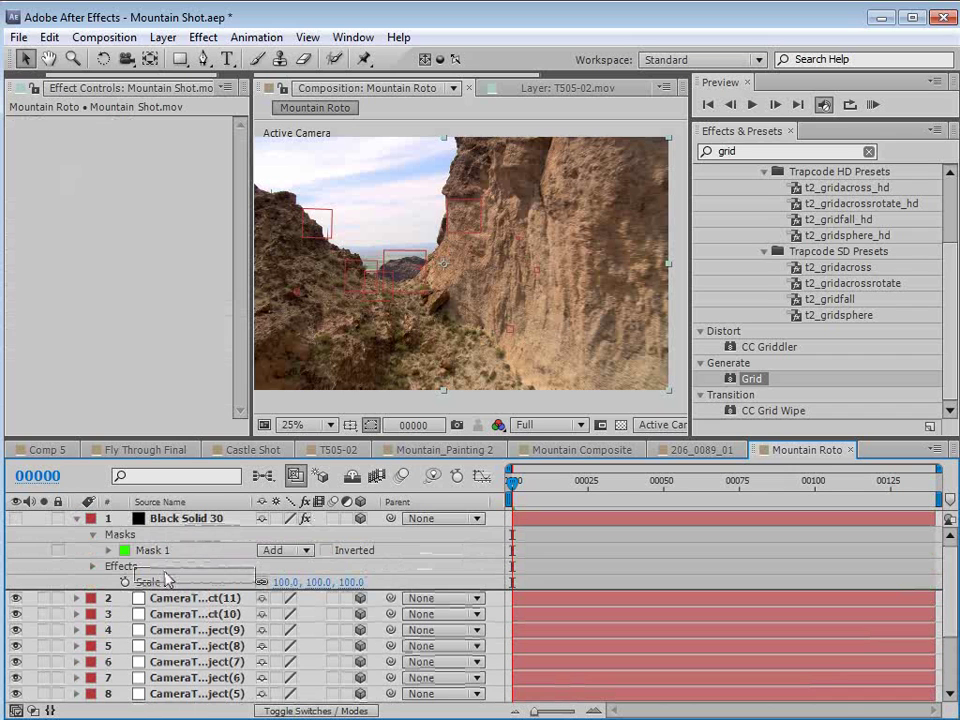
left_click_drag(167, 580, 167, 580)
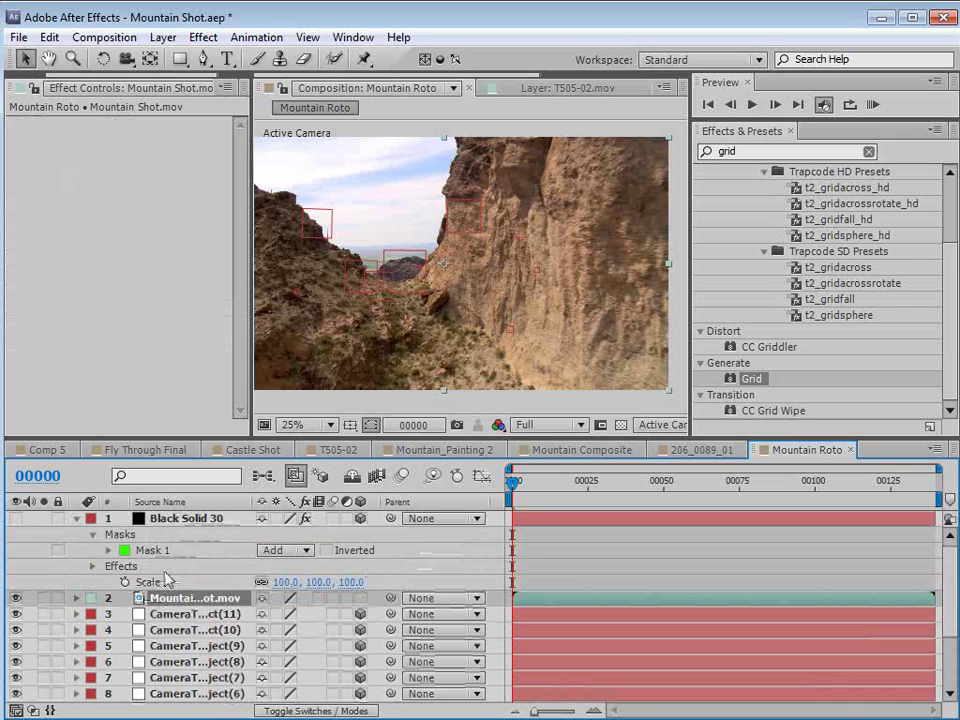
key("F4")
left_click(362, 600)
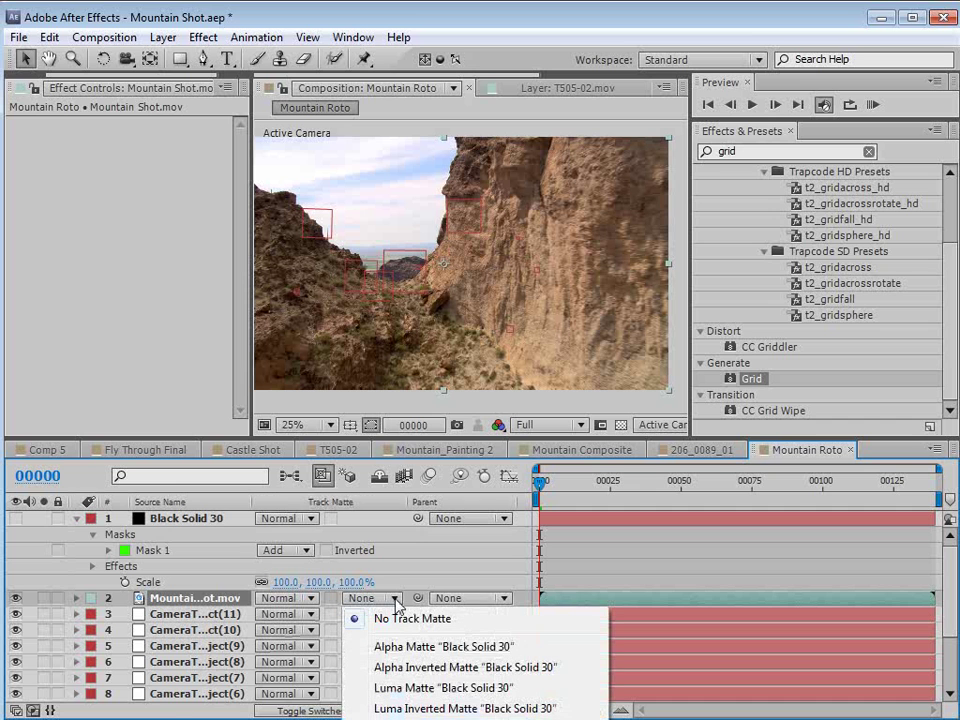
left_click(378, 646)
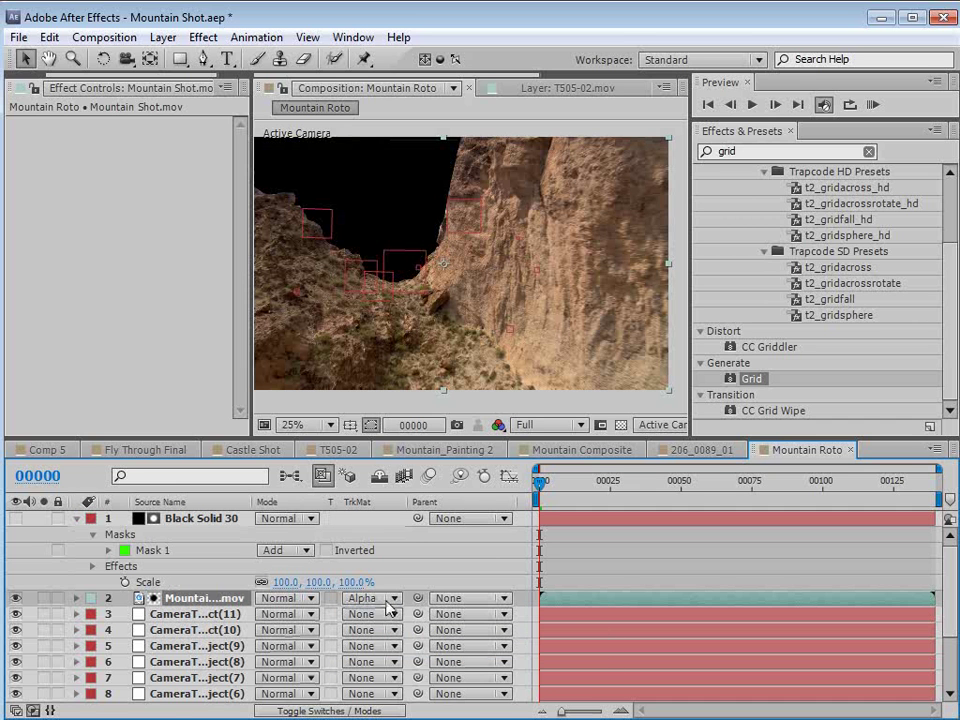
- Examine the matted foreground up close and scrub to frame 77 to check how the mask edge follows the ridges
key("grave")
key("period")
key("period")
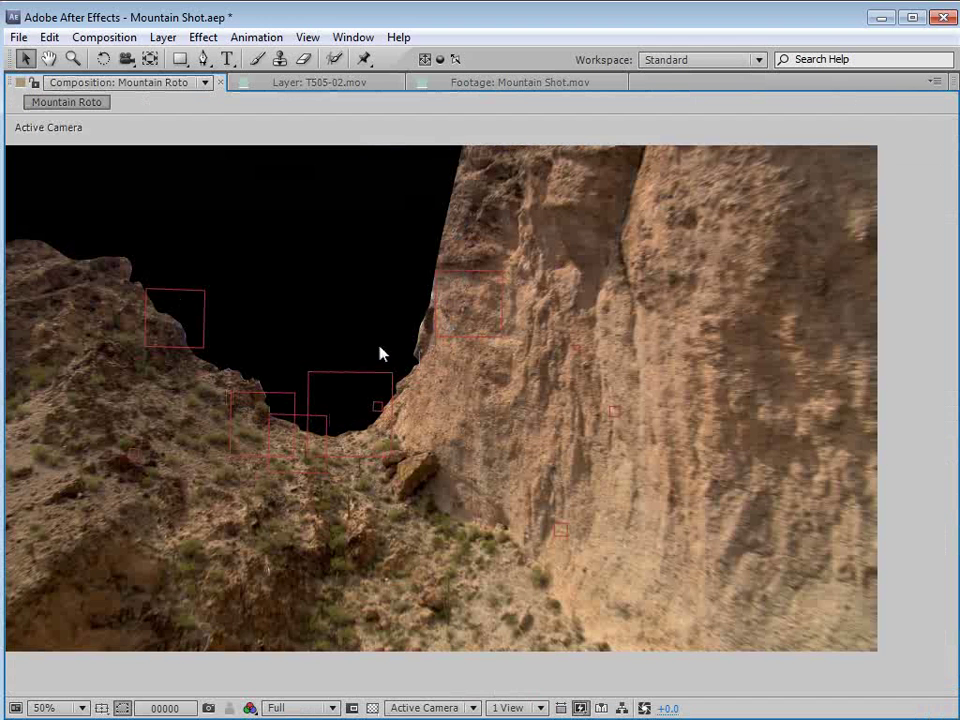
left_click(371, 708)
left_click(371, 708)
key("grave")
left_click_drag(416, 300, 471, 296)
scroll(475, 296, "down", 2)
left_click_drag(559, 313, 512, 308)
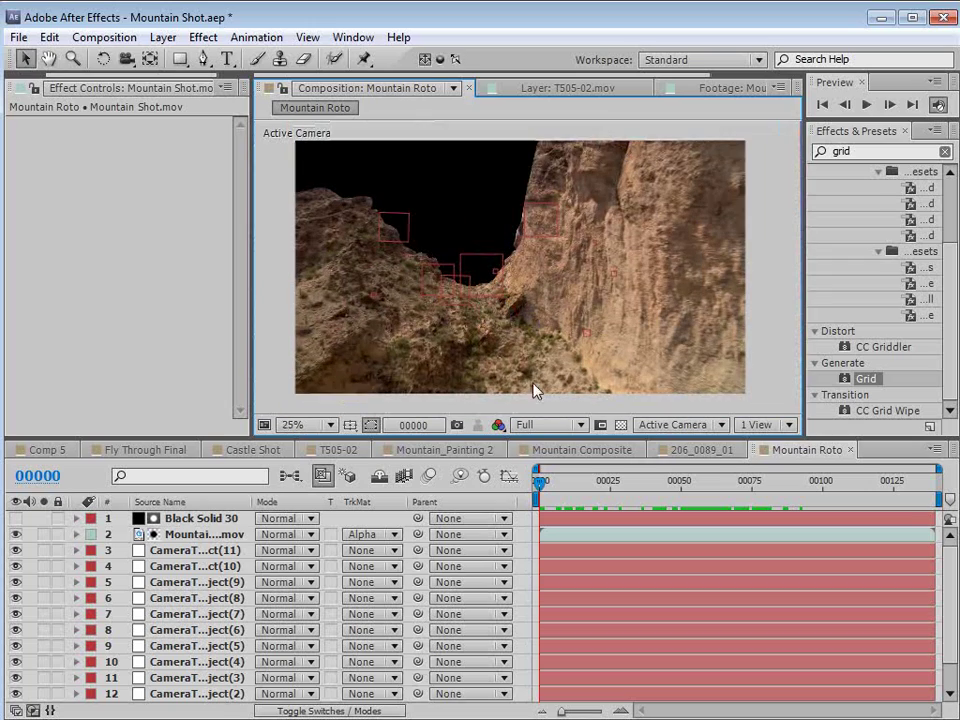
left_click_drag(544, 482, 760, 489)
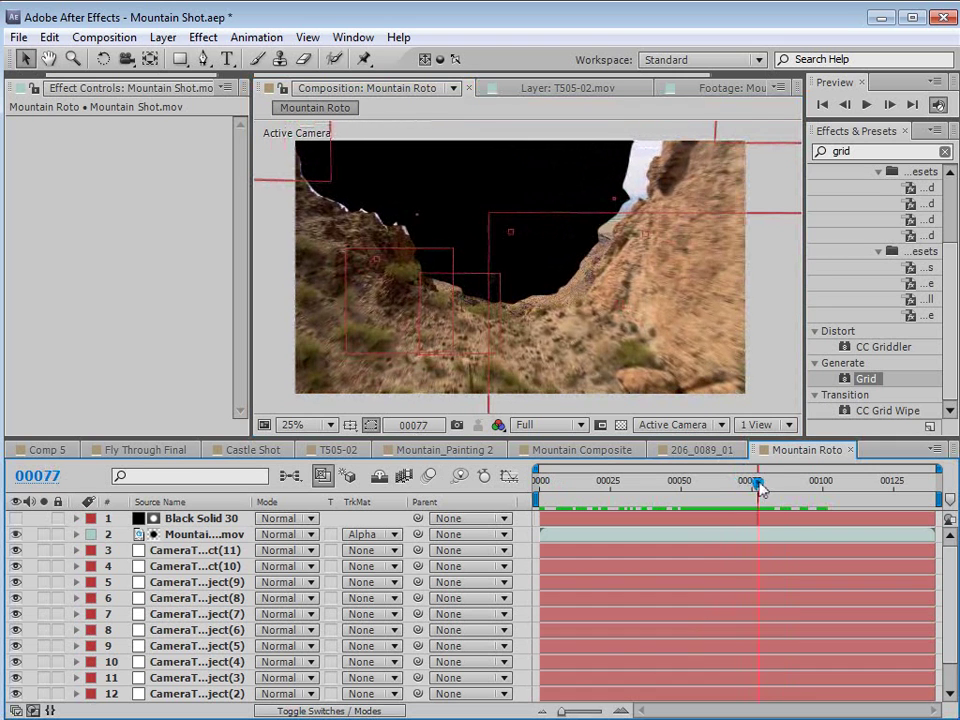
- Enable Mask Path keyframing for Mask 1 on the black solid and move its keyframe to around frame 25
left_click(168, 520)
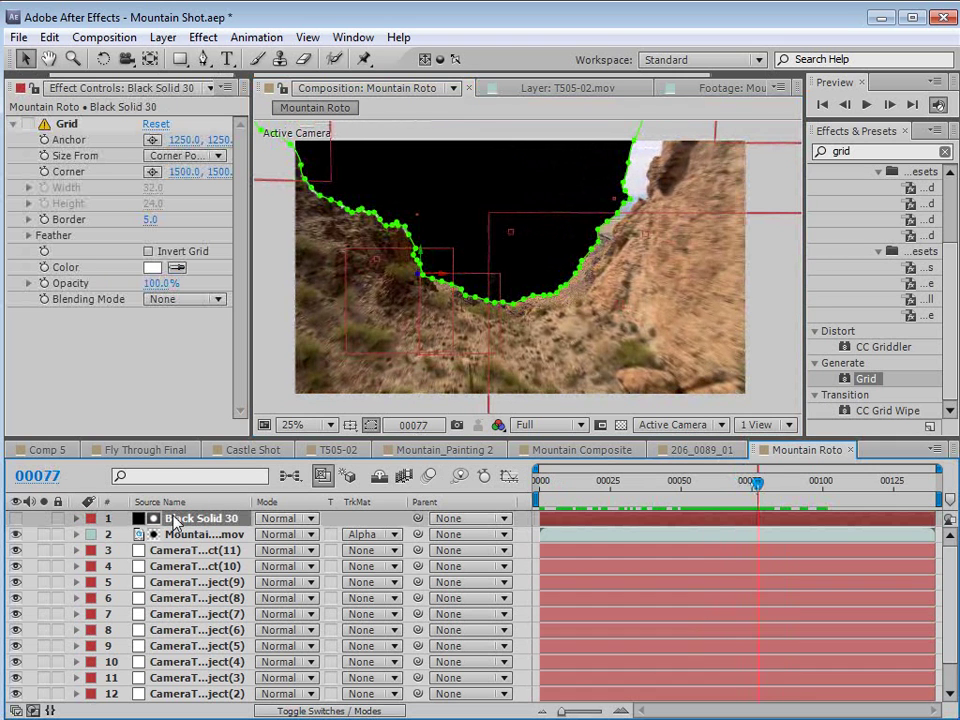
key("m")
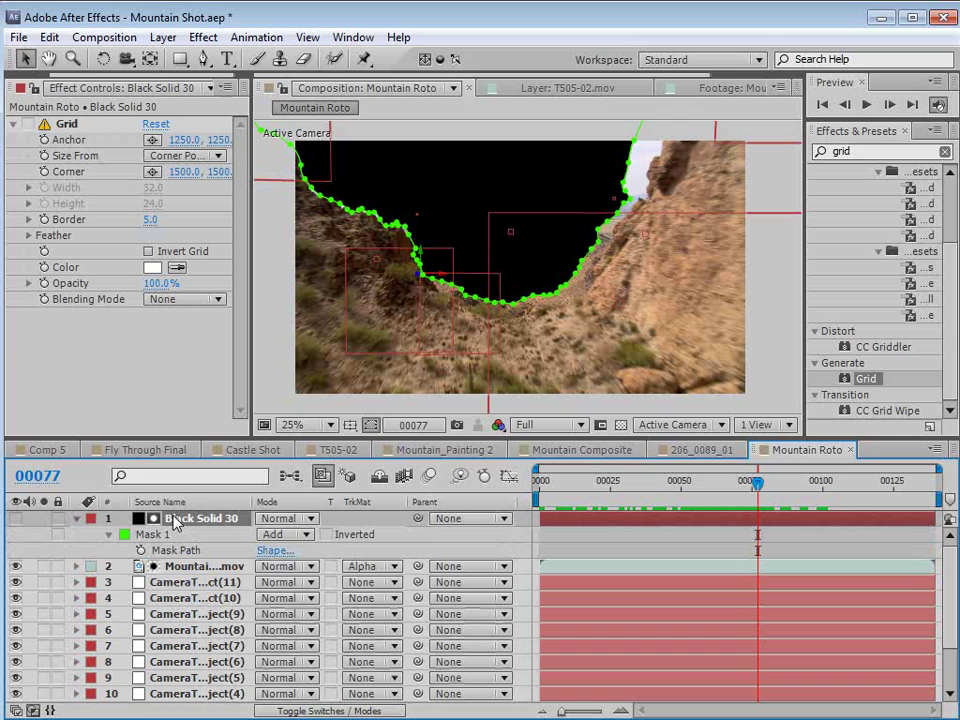
left_click(140, 550)
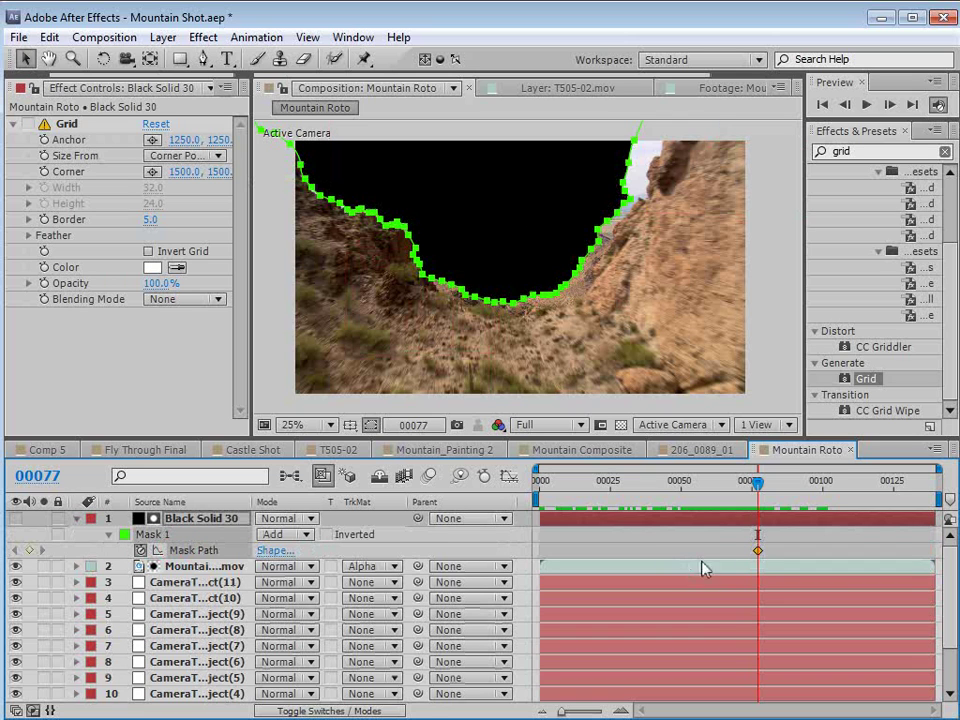
left_click_drag(758, 558, 726, 556)
left_click_drag(661, 554, 656, 554)
left_click_drag(656, 489, 616, 497)
left_click_drag(649, 549, 620, 538)
- At frame 75, select the mask points along the upper right cliff and shift them outward onto the rock edge to hide the sky
key("space")
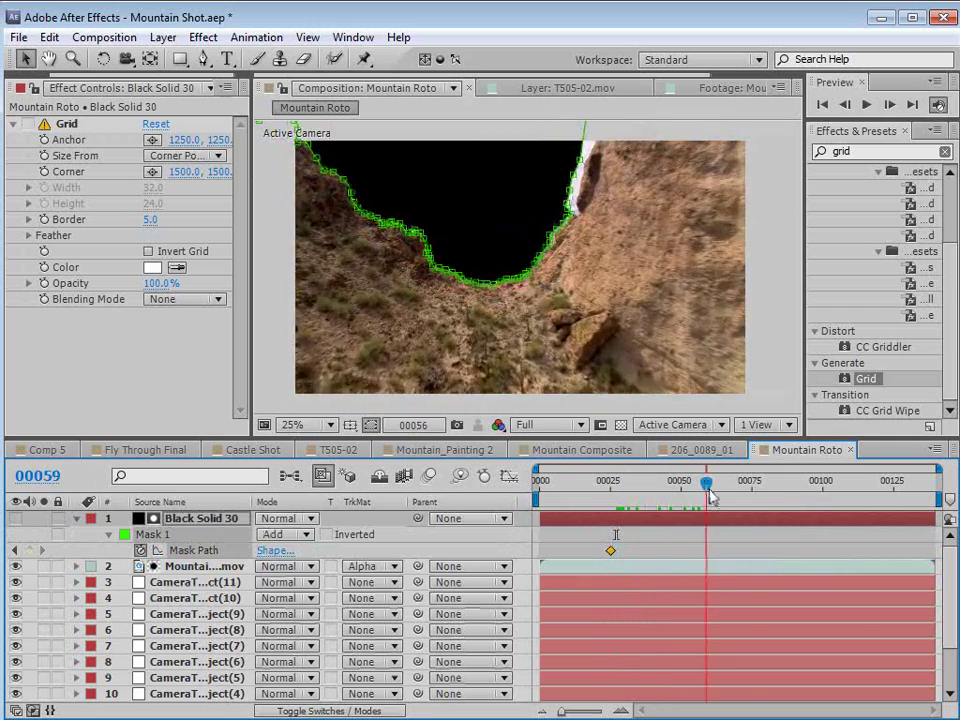
key("space")
left_click(680, 532)
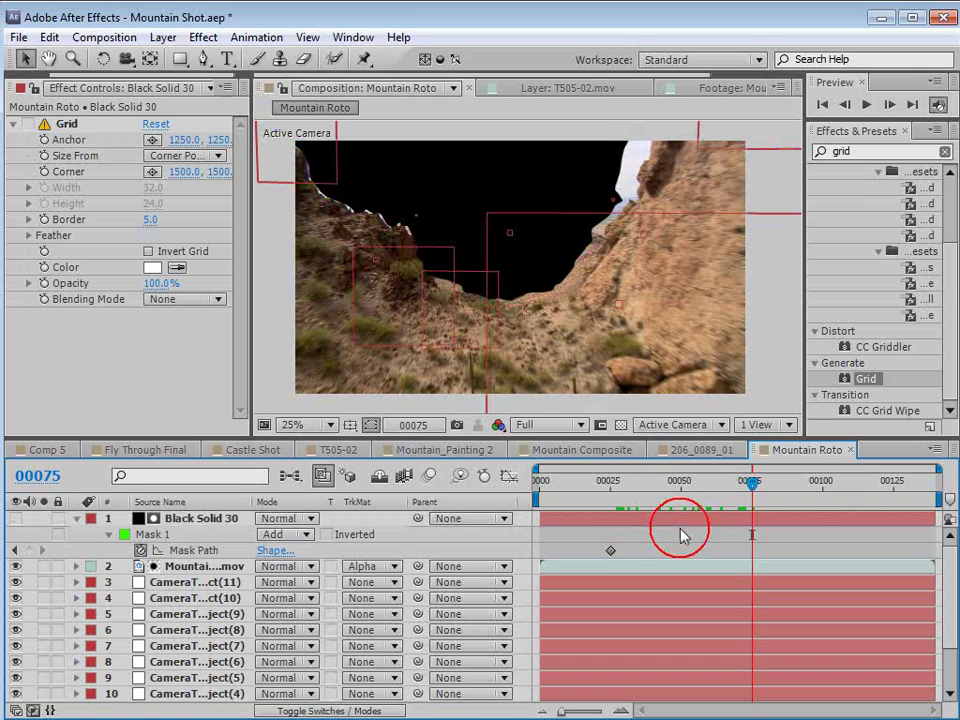
left_click(676, 515)
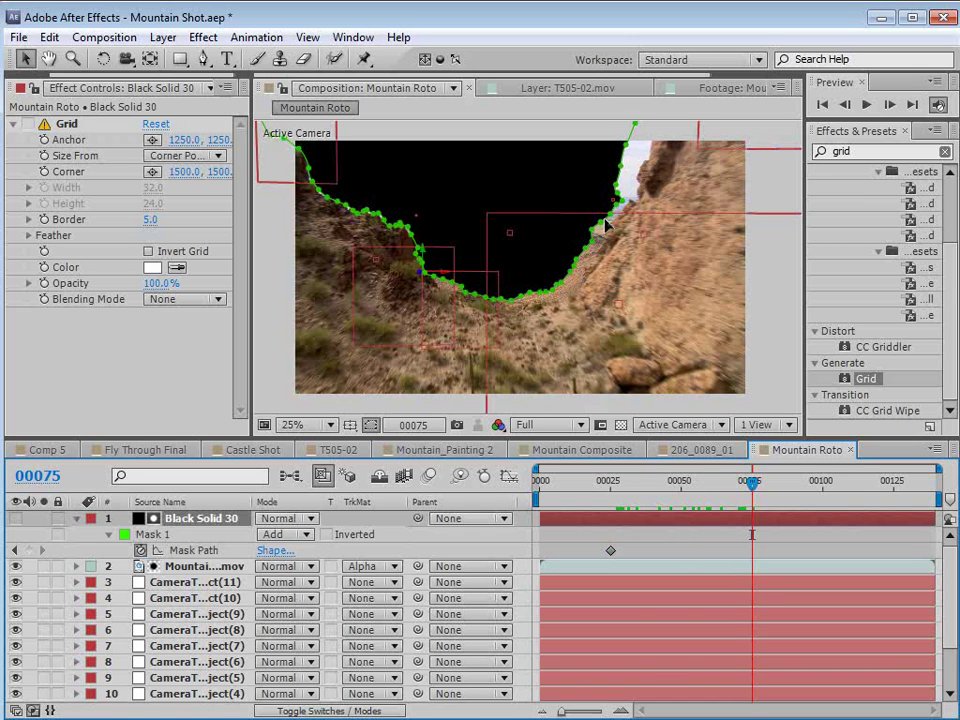
key("grave")
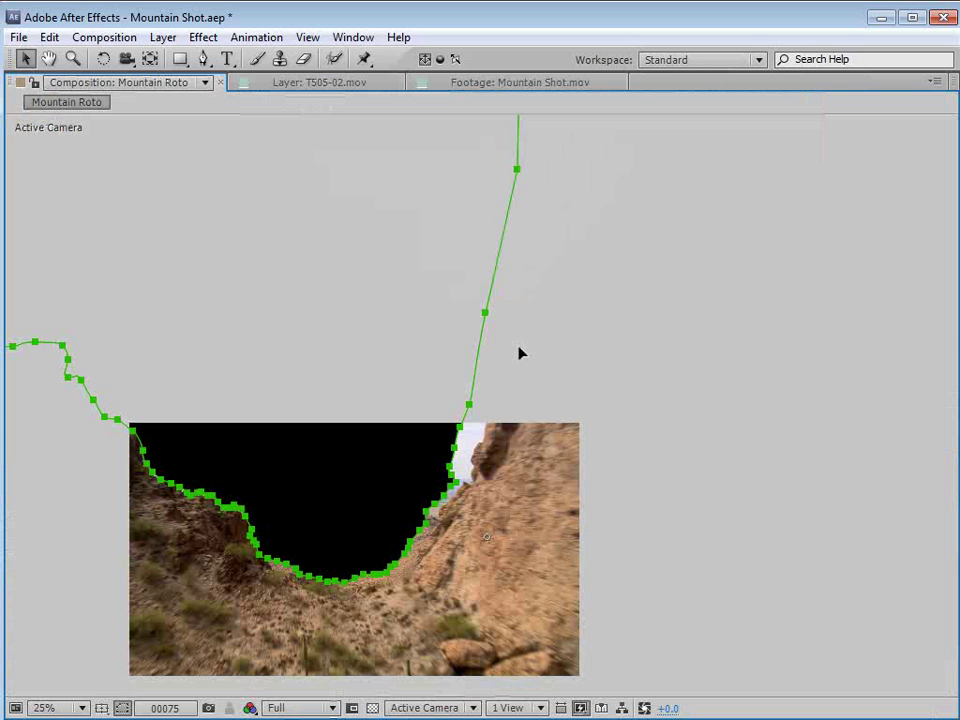
key("comma")
left_click_drag(862, 469, 875, 477)
key("period")
key("space")
left_click_drag(454, 537, 486, 379)
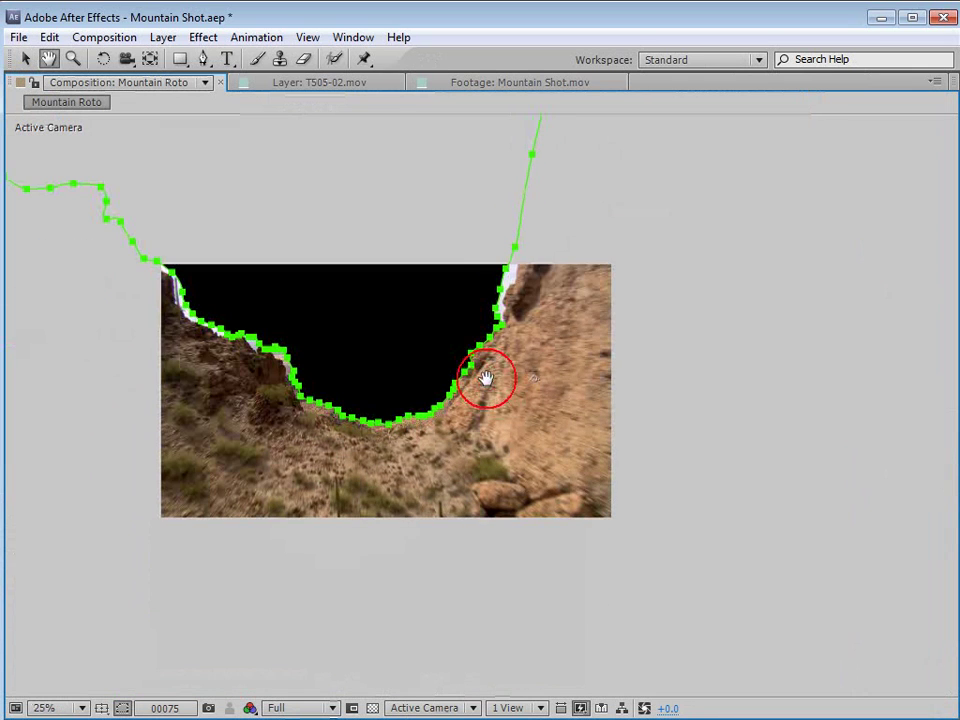
left_click(617, 380)
key("period")
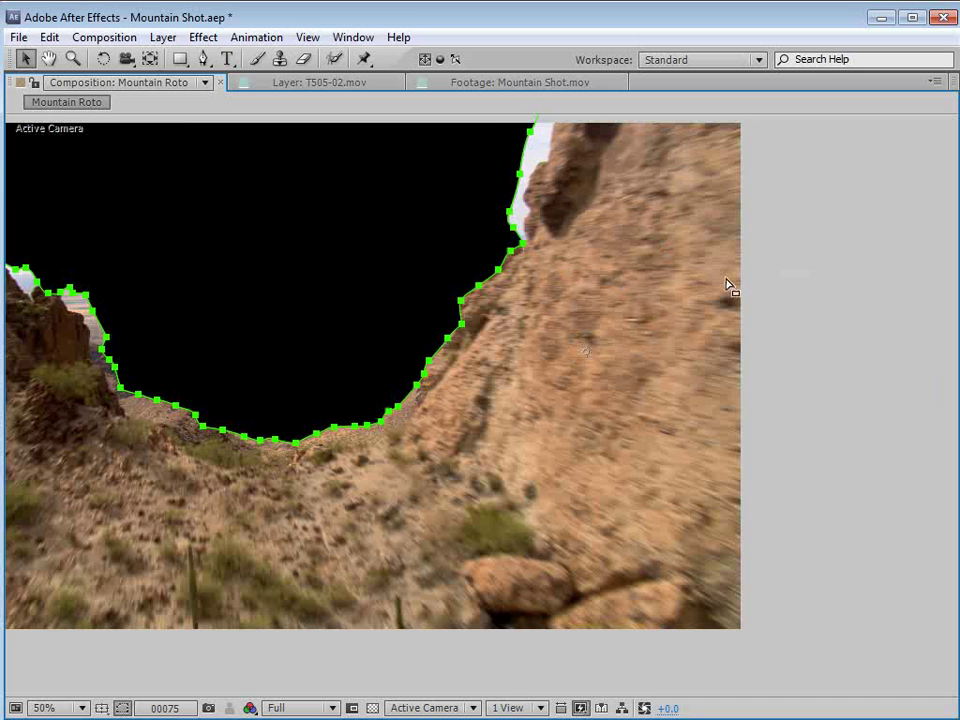
left_click(649, 248)
key("space")
left_click_drag(553, 236, 508, 272)
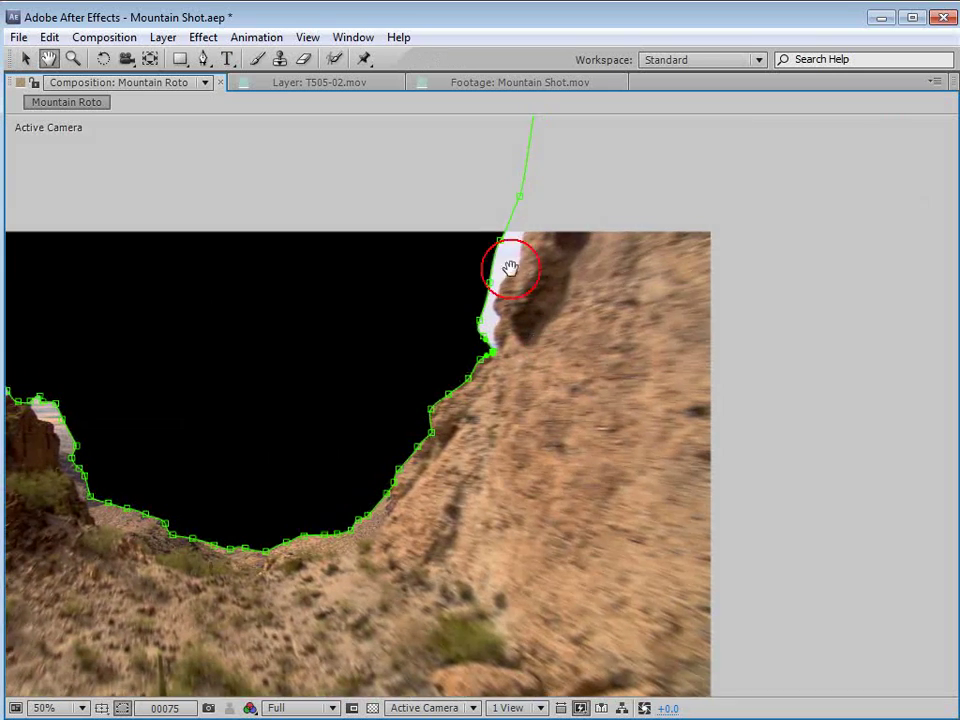
left_click_drag(427, 164, 535, 330)
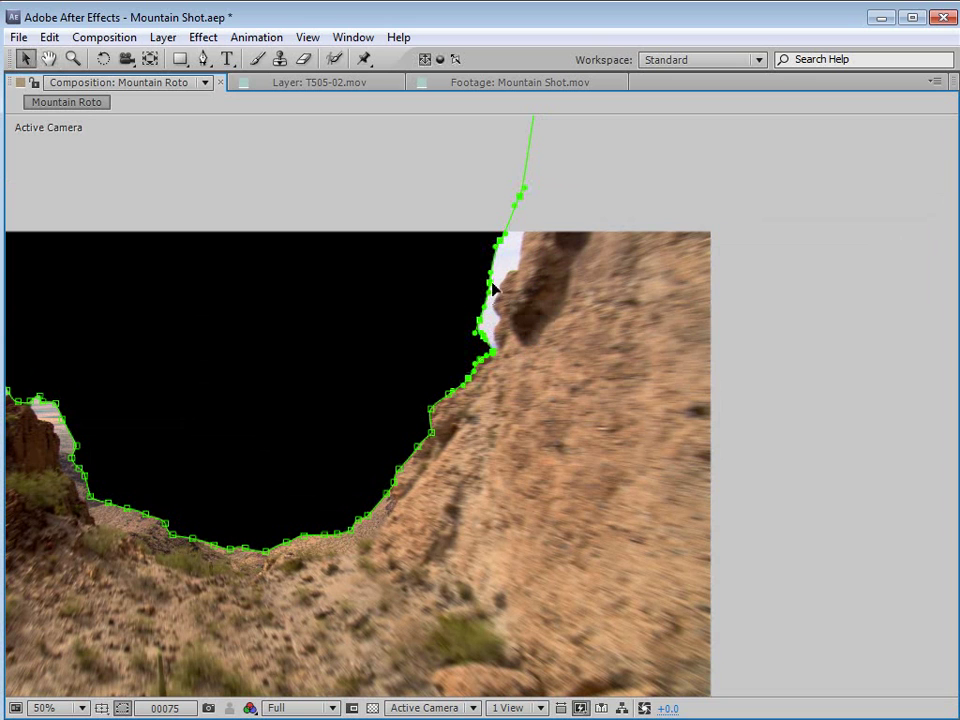
left_click_drag(492, 288, 517, 288)
key("space")
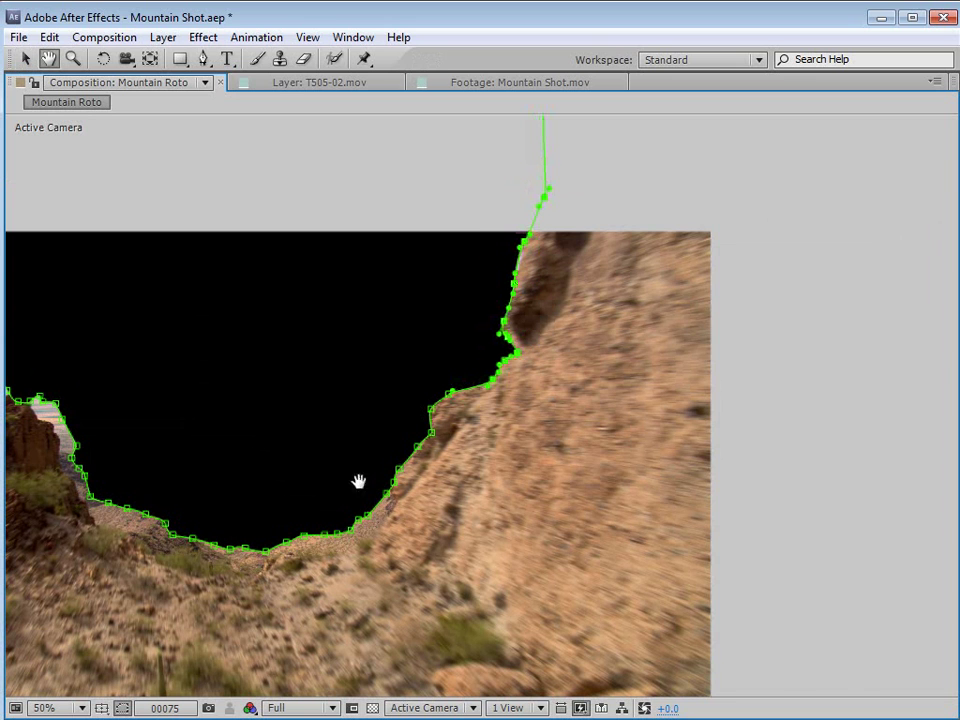
left_click_drag(358, 482, 530, 421)
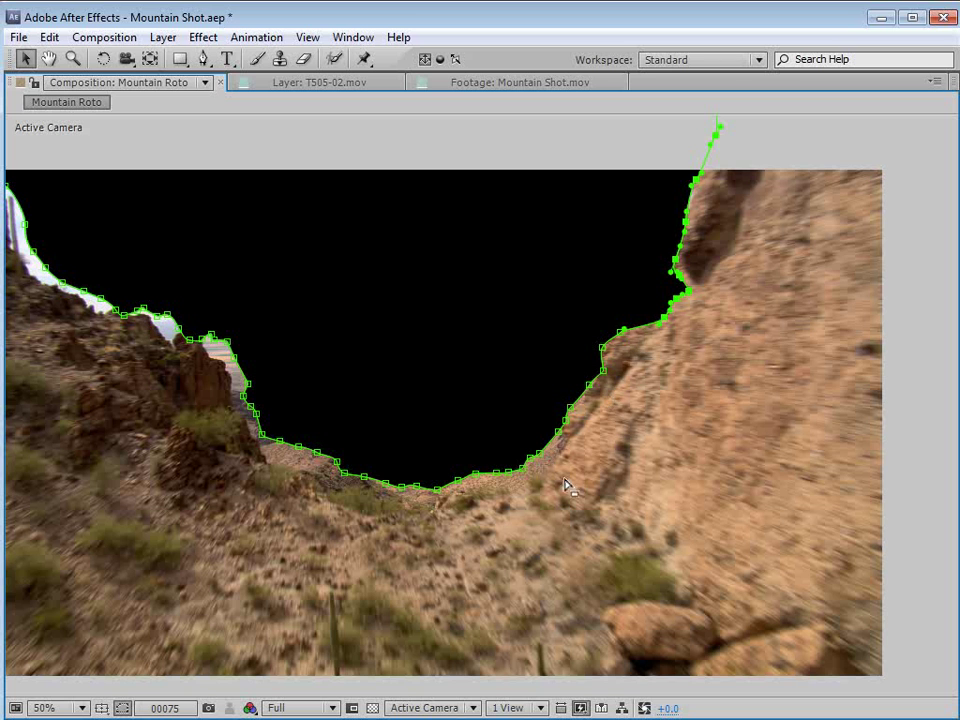
- At frame 75, select the mask points along the left ridge and shift them outward onto the rock edge to hide the sky
left_click_drag(236, 389, 424, 418)
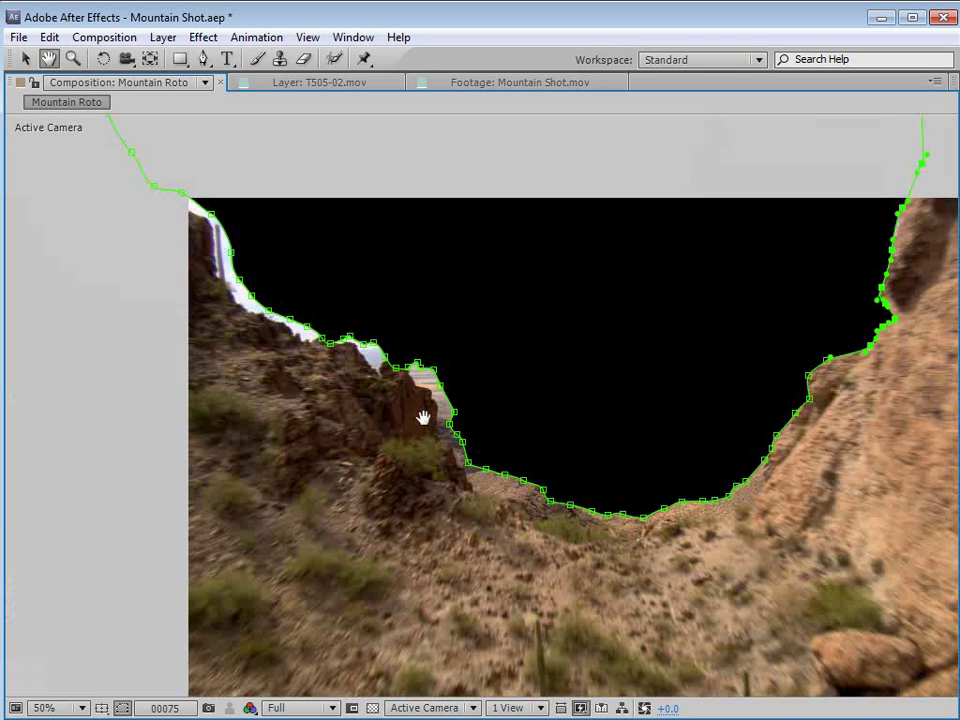
left_click_drag(611, 150, 81, 556)
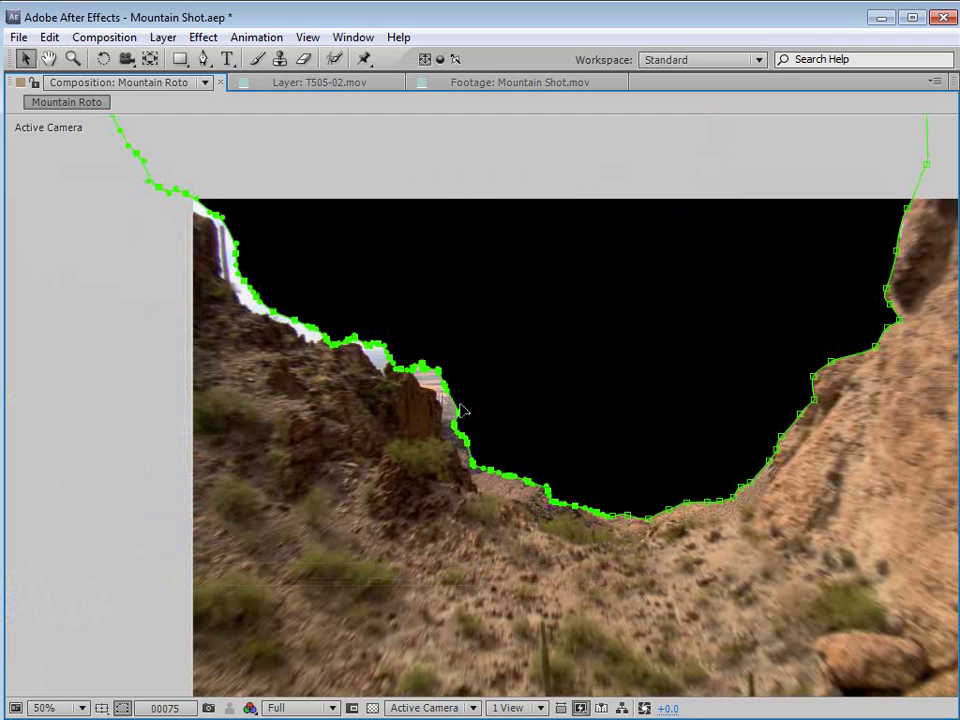
left_click_drag(461, 421, 439, 426)
left_click(783, 543)
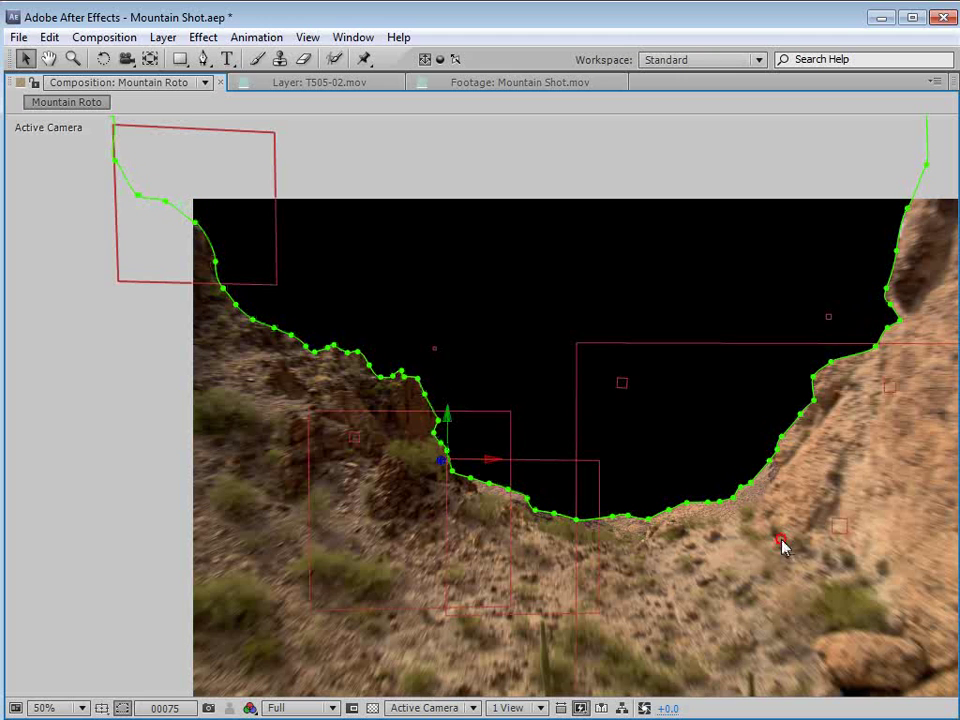
- Select the mask points along the valley floor between the ridges and nudge them slightly downward onto the foreground edge
left_click_drag(797, 454, 760, 482)
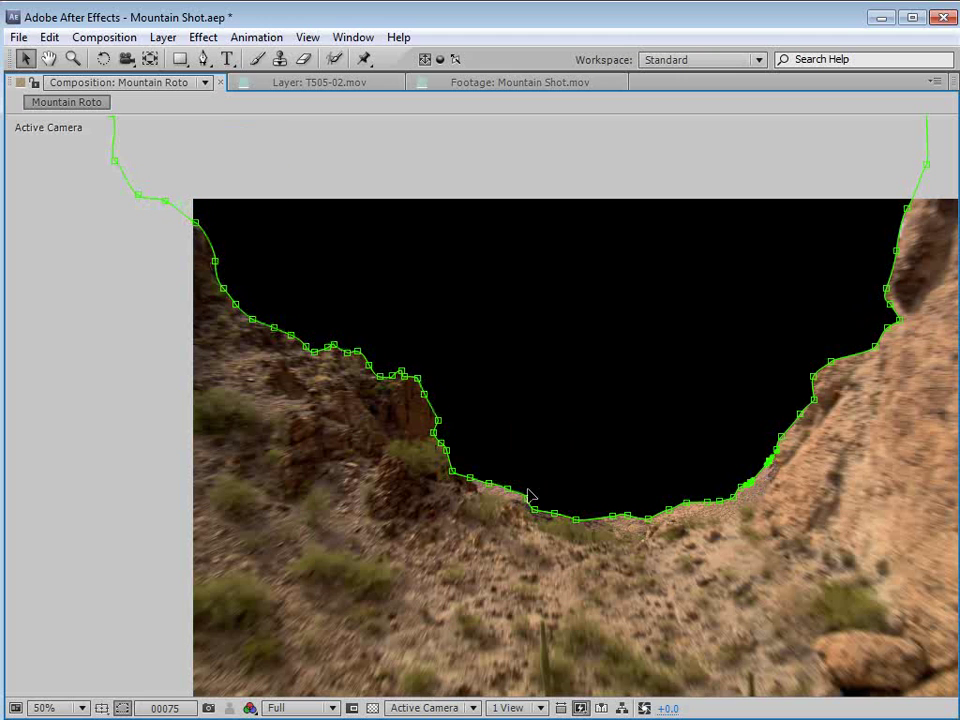
left_click_drag(449, 596, 763, 428)
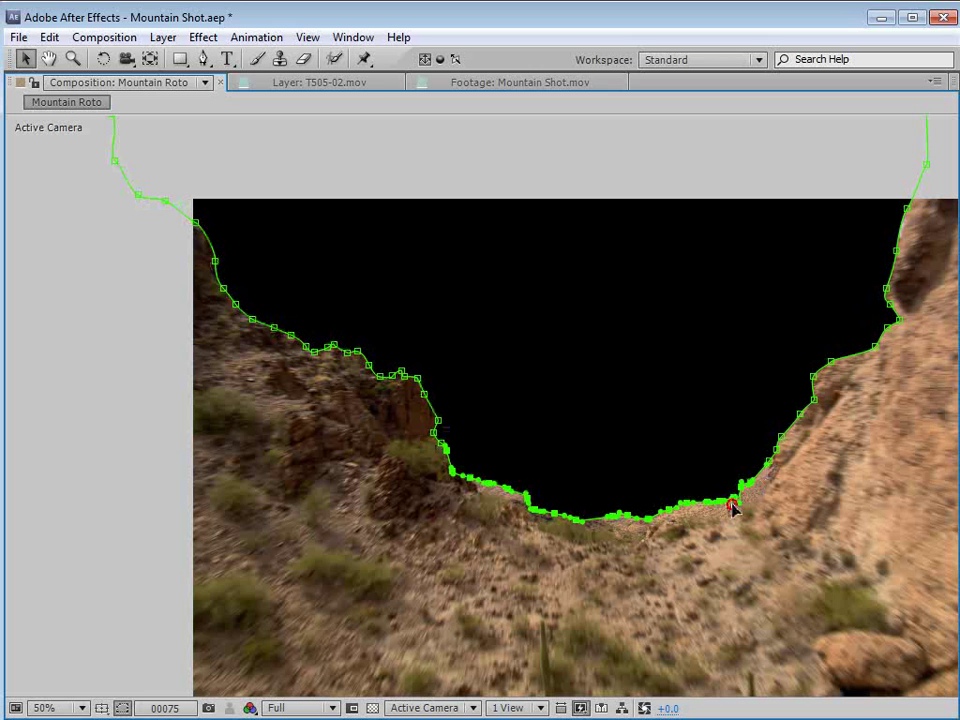
left_click_drag(733, 508, 735, 520)
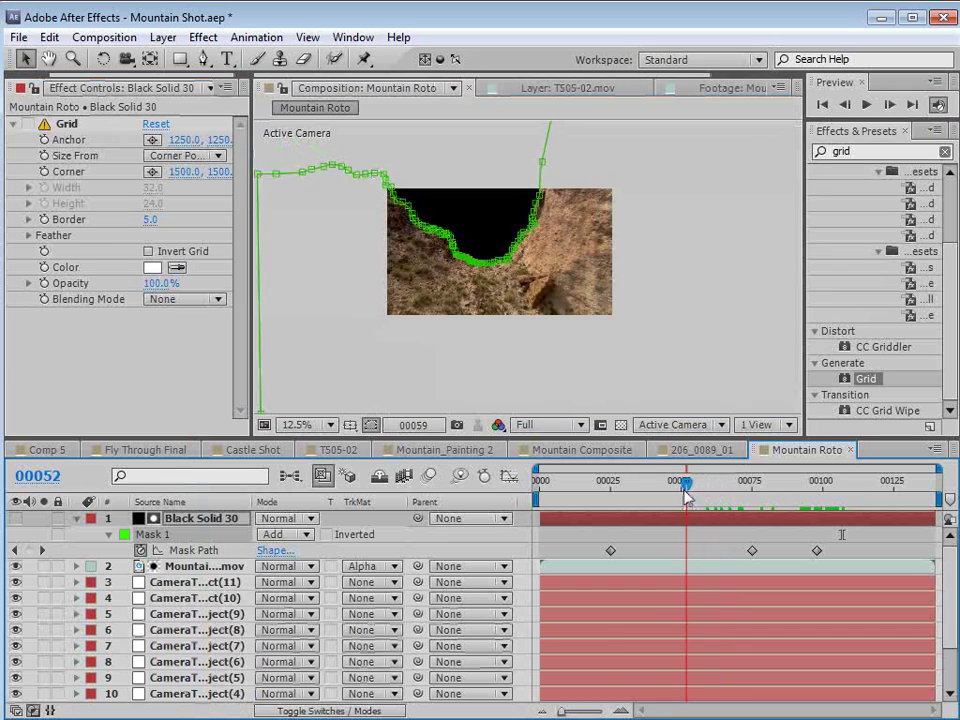
- At frame 0, duplicate Mountain Shot.mov and move the copy above Black Solid 30 to the top of the layer stack
left_click_drag(689, 497, 475, 522)
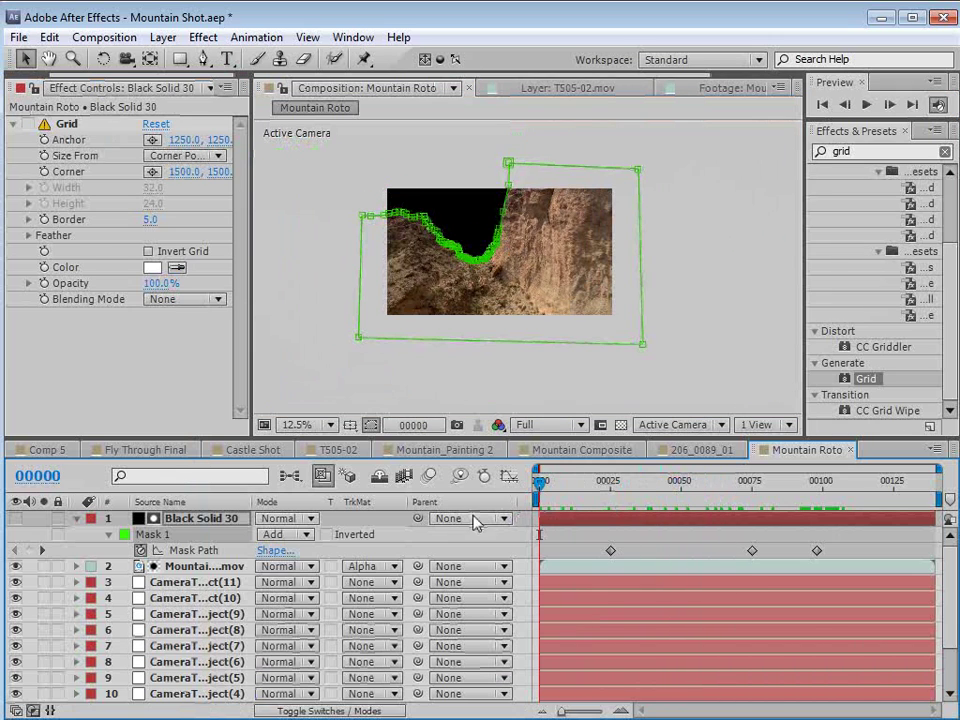
left_click(541, 531)
scroll(500, 313, "up", 1)
key("space")
left_click_drag(448, 225, 503, 273)
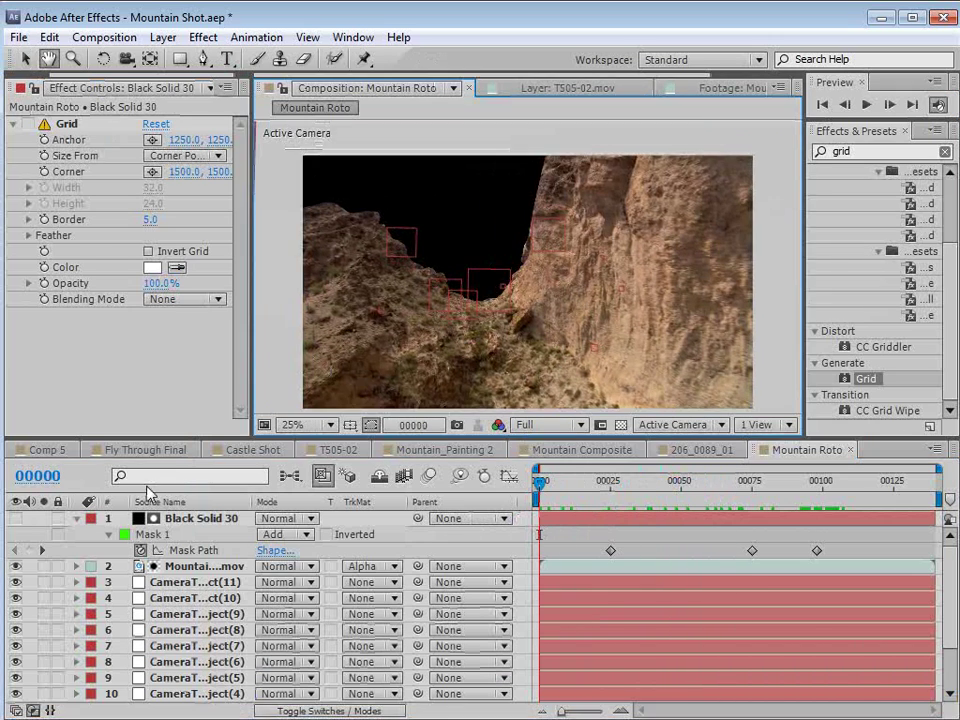
left_click(75, 518)
left_click(175, 536)
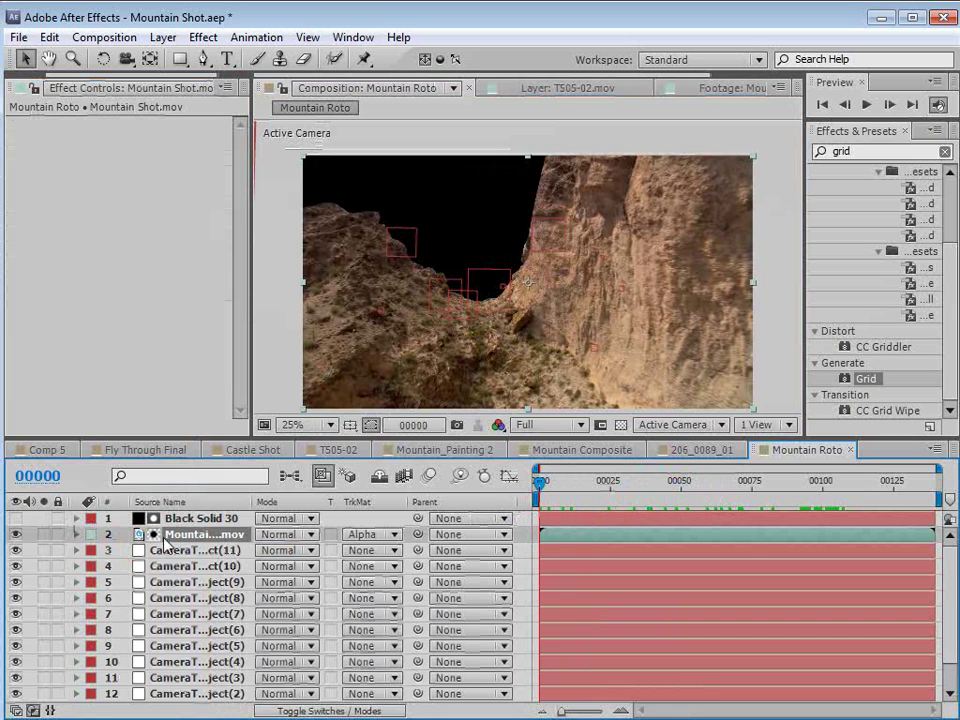
key("ctrl+d")
key("ctrl+shift+bracketright")
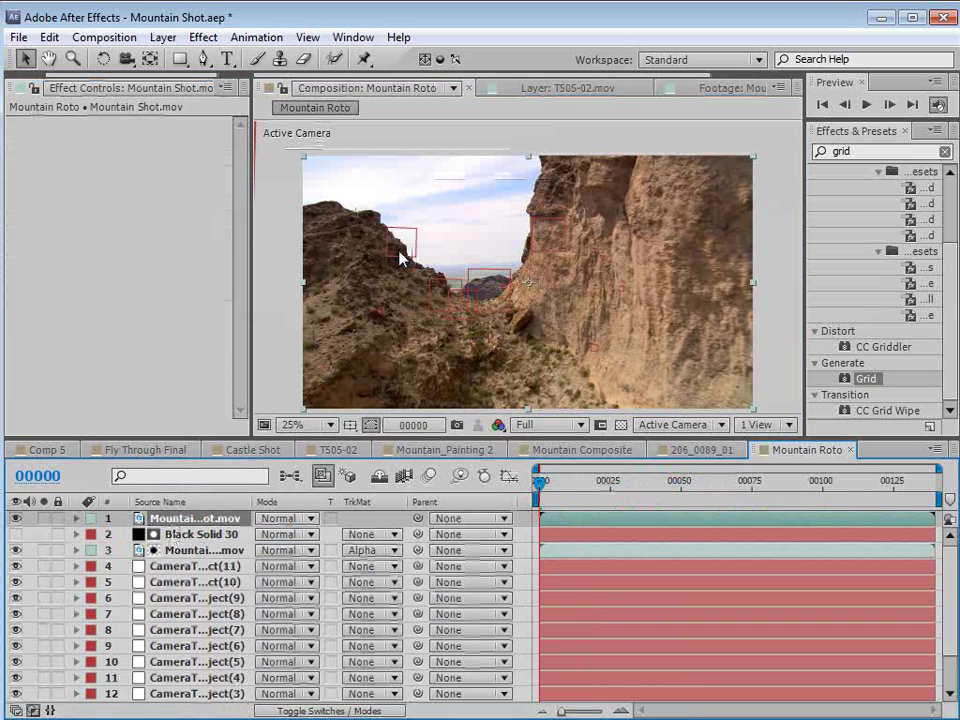
- Inspect the ridge edge against the sky on the top Mountain Shot.mov copy, and apply a Luma Key set to Key Out Brighter
key("grave")
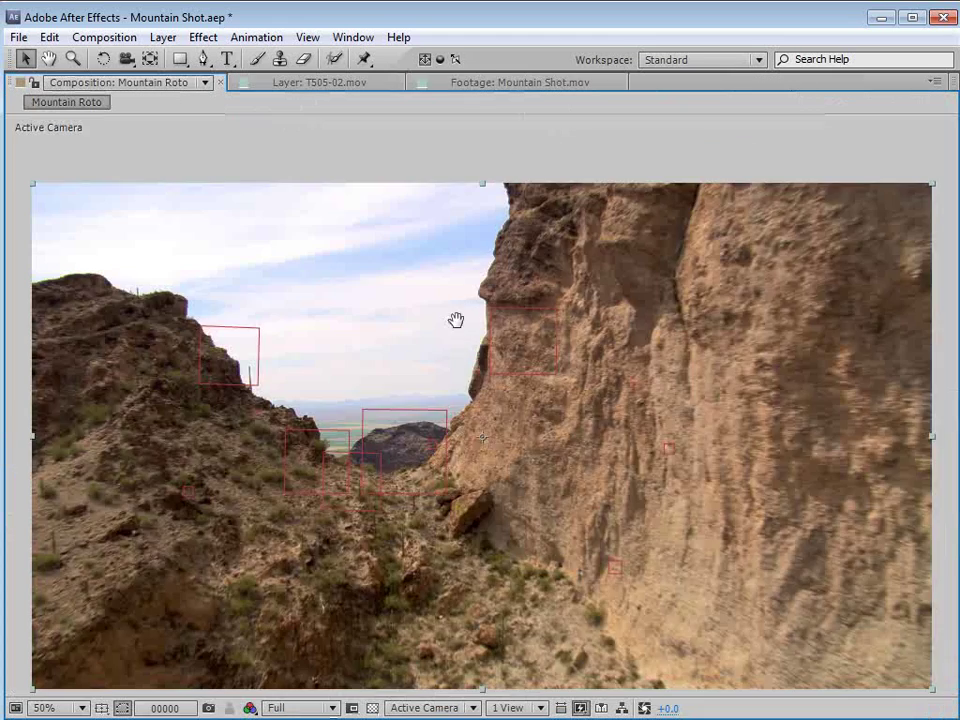
scroll(285, 279, "up", 2)
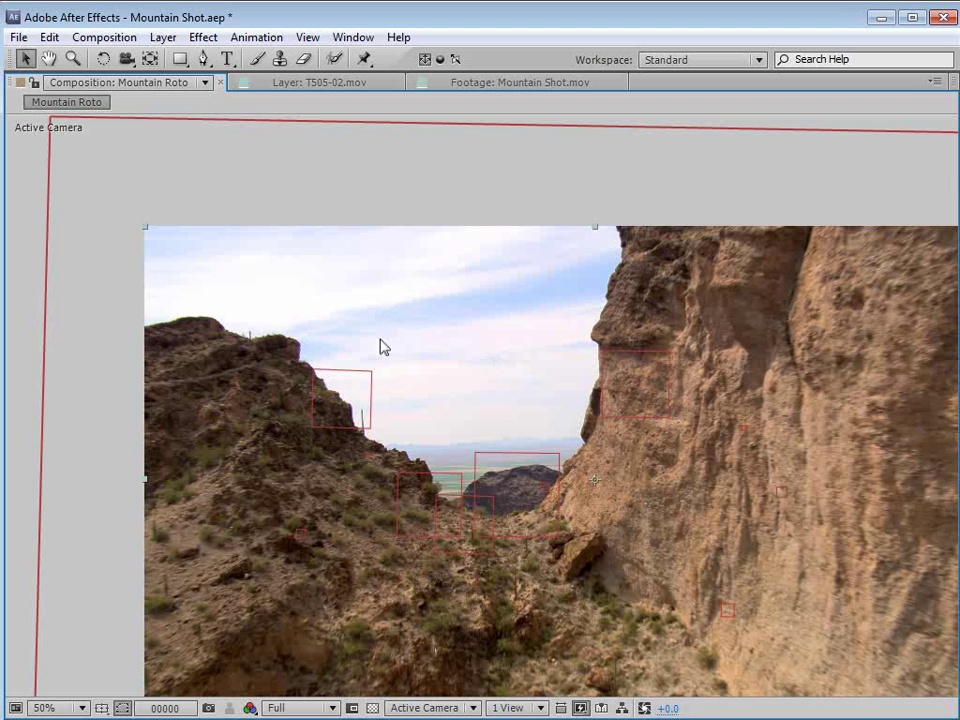
scroll(380, 345, "up", 4)
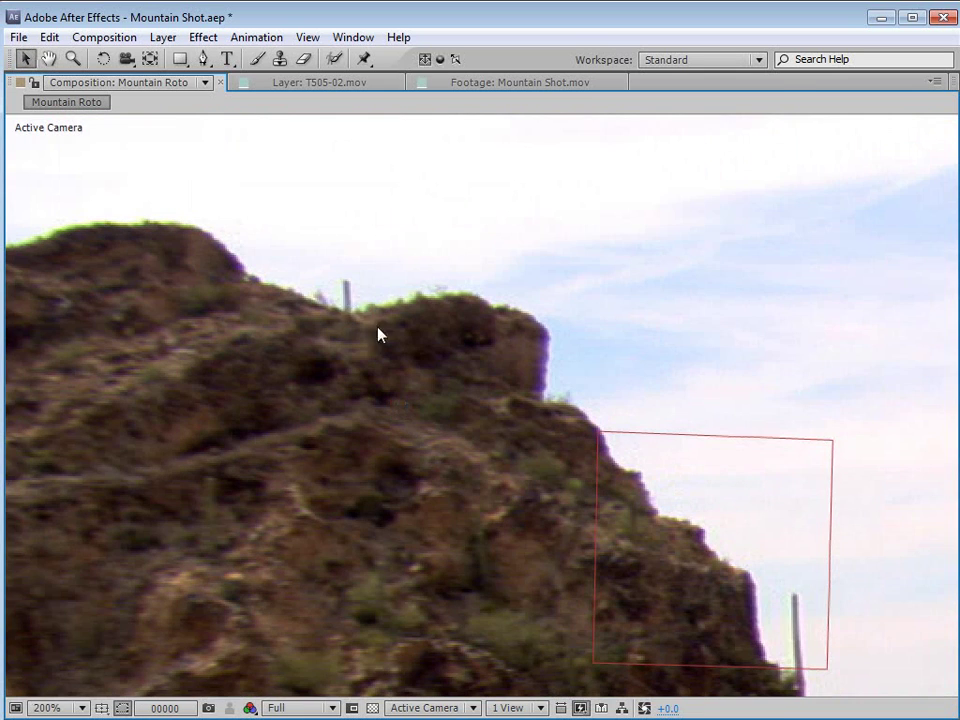
scroll(640, 505, "down", 4)
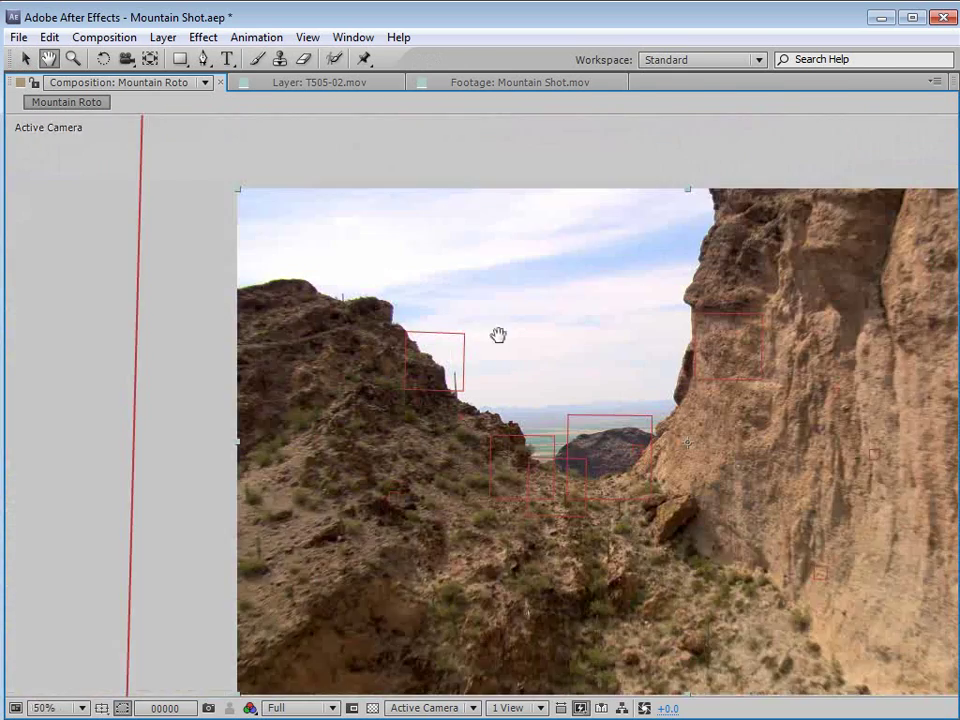
key("grave")
left_click(203, 37)
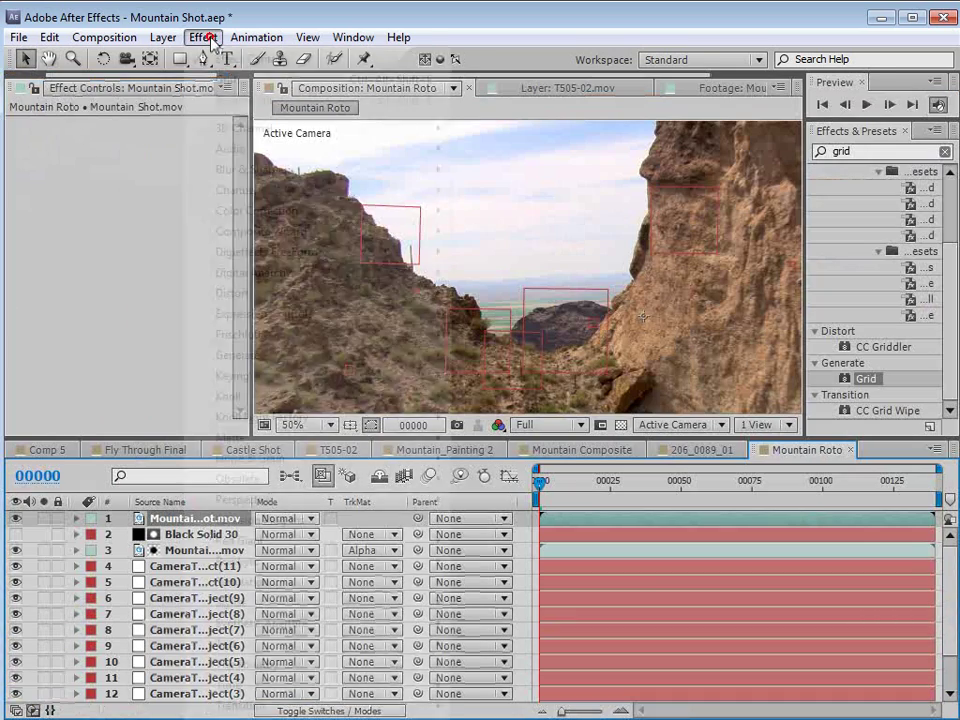
mouse_move(253, 375)
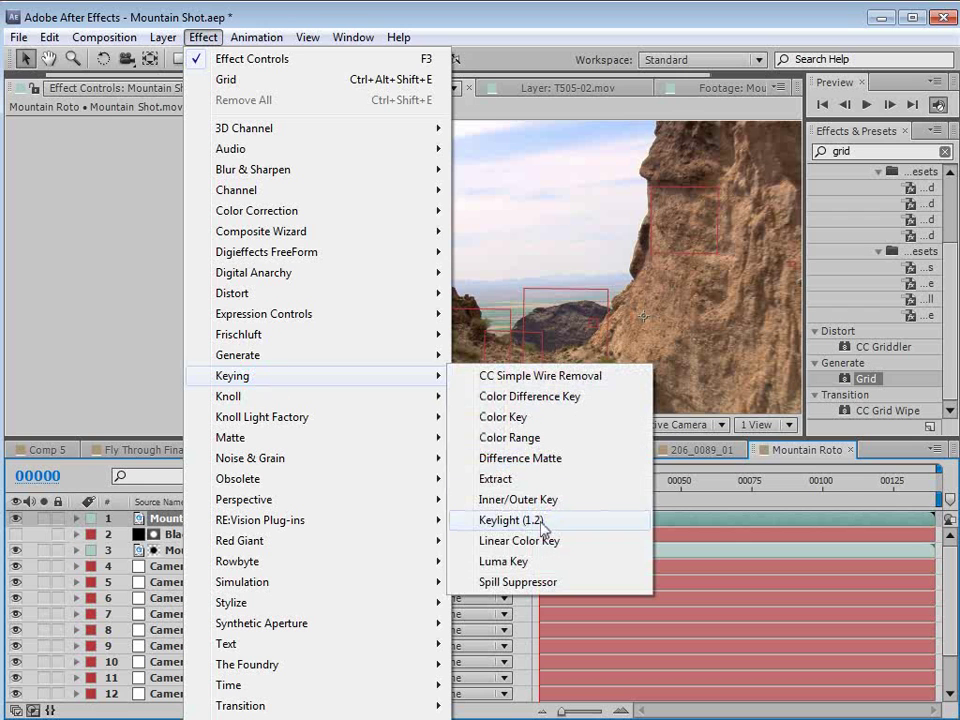
left_click(510, 561)
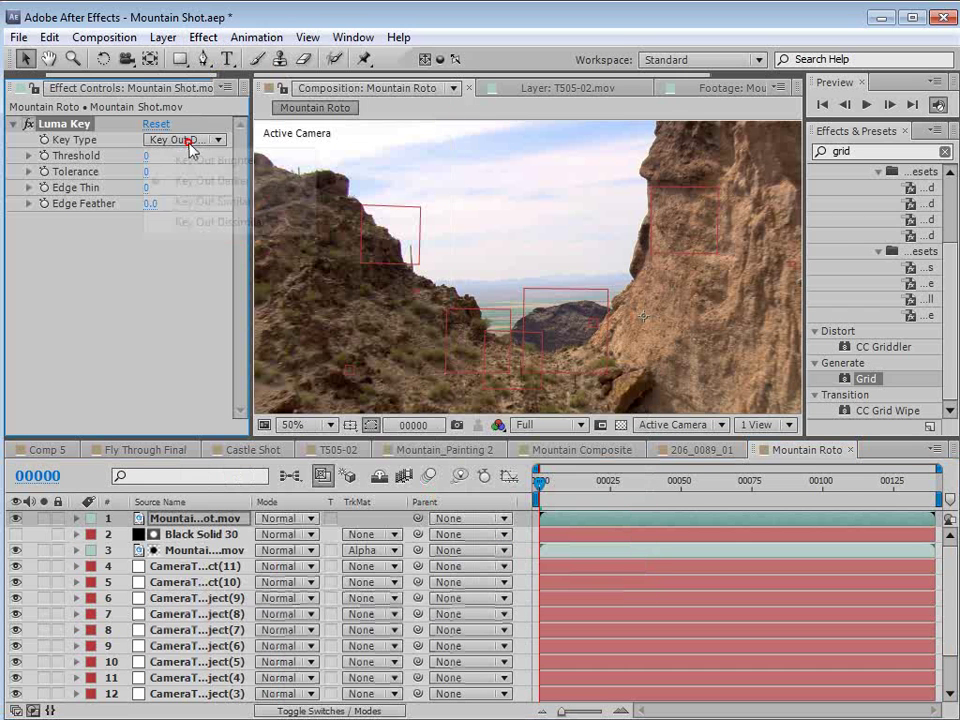
left_click(190, 141)
left_click(218, 161)
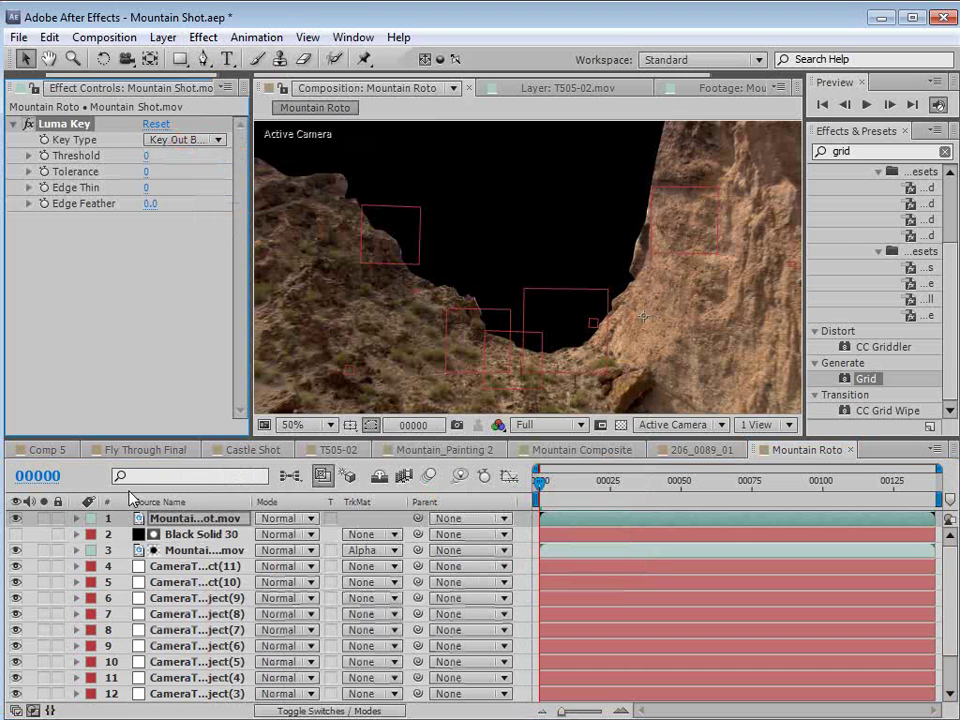
- Solo the top Mountain Shot.mov copy and show its background as a transparency grid
left_click(41, 519)
left_click(620, 425)
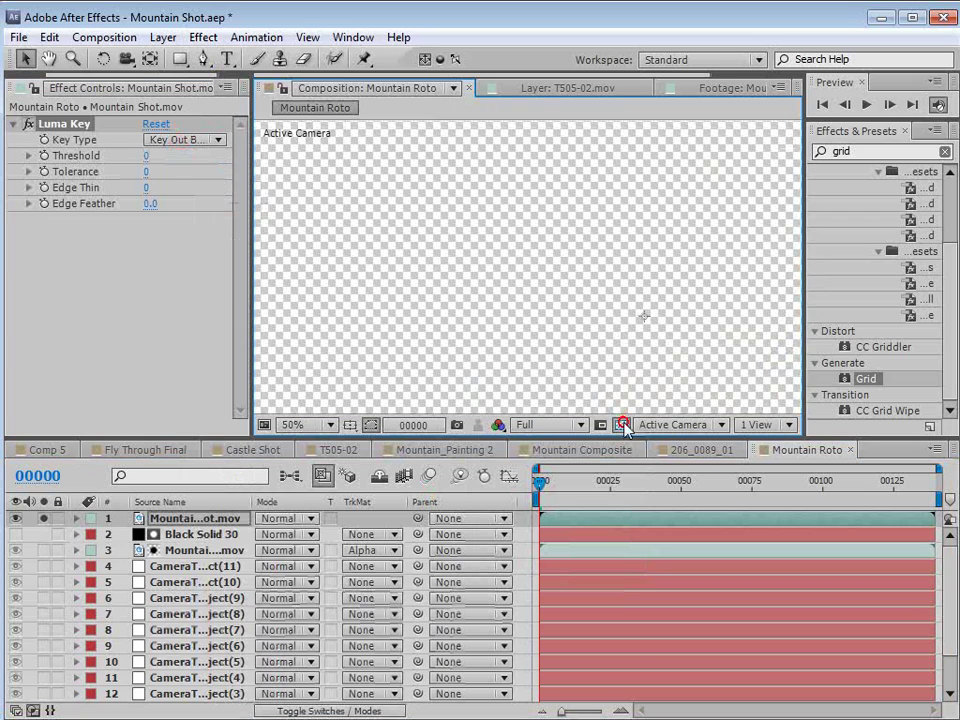
scroll(508, 294, "down", 2)
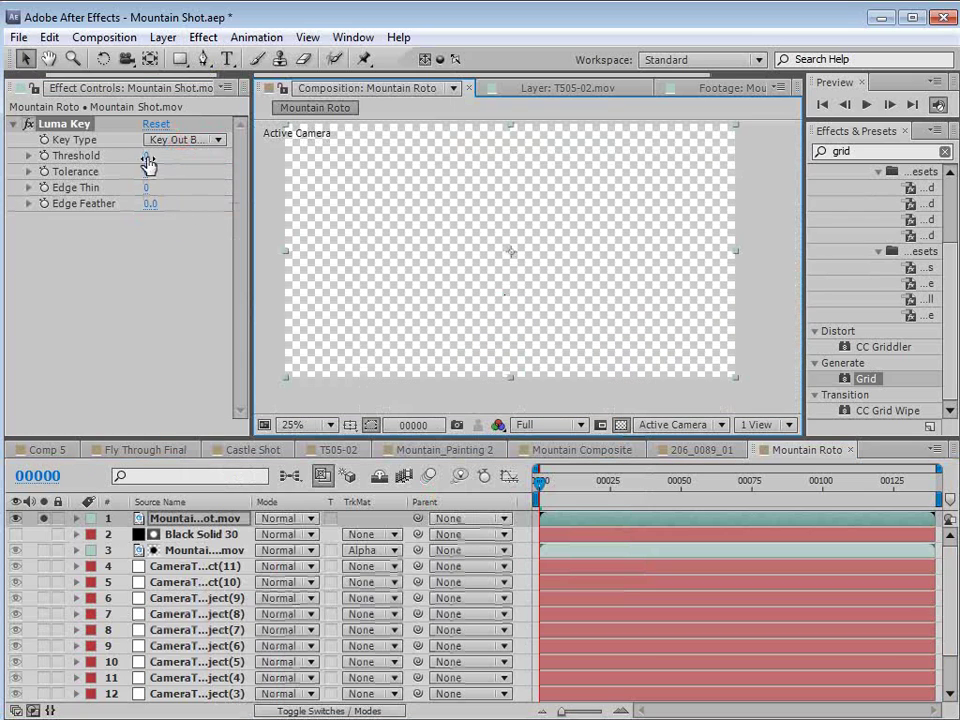
- Set the Luma Key threshold to 214 to remove the bright sky, checking the key along the ridge and horizon
left_click_drag(148, 163, 364, 156)
scroll(546, 279, "up", 1)
left_click_drag(546, 279, 485, 315)
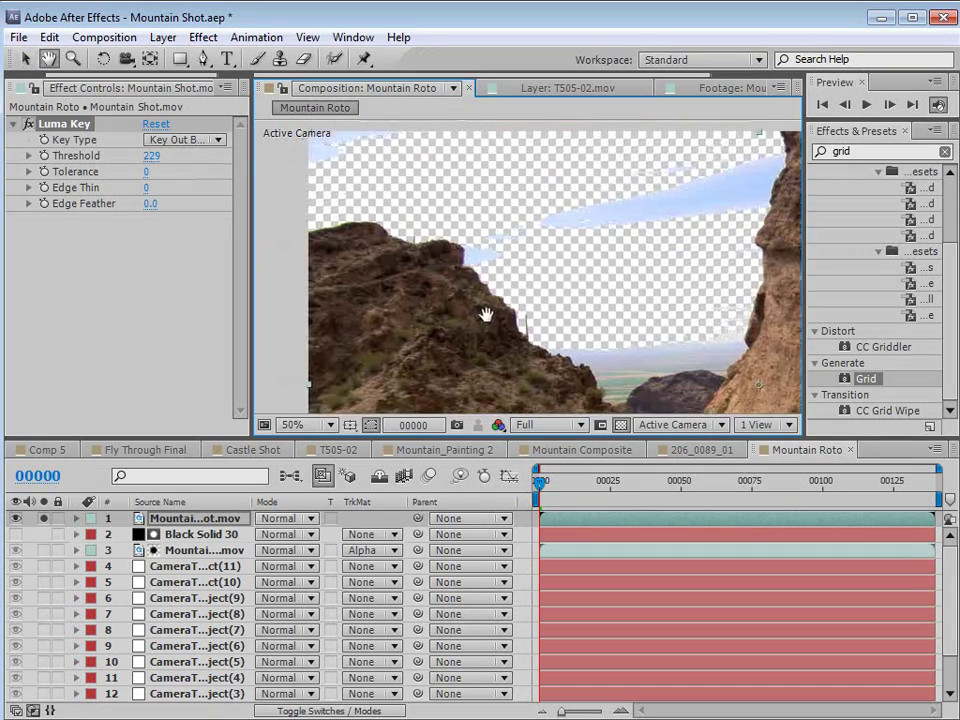
scroll(510, 249, "up", 2)
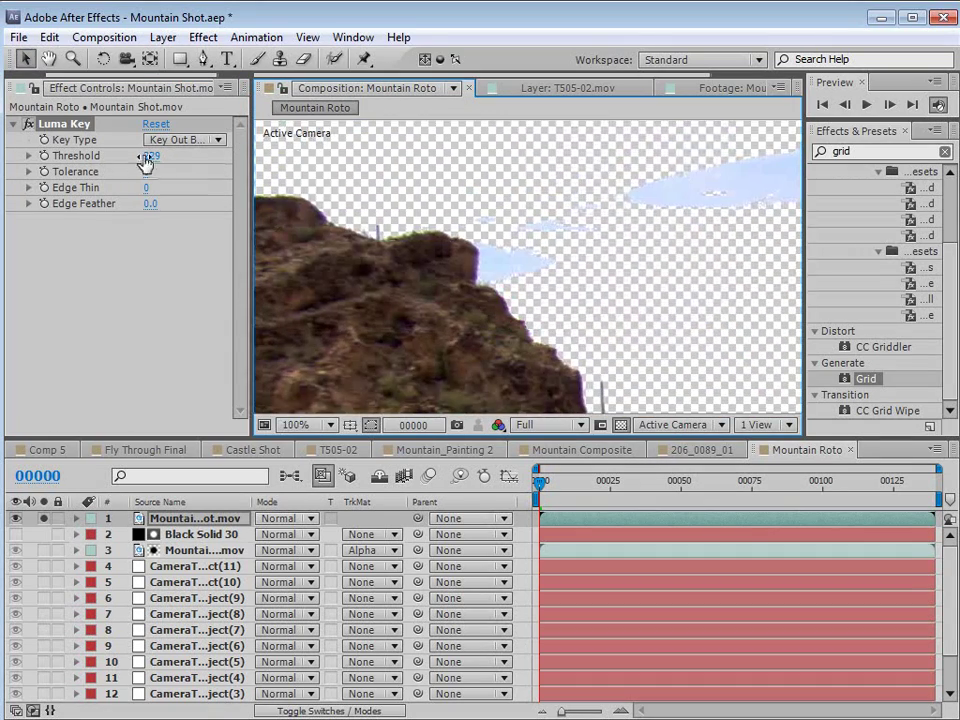
left_click_drag(145, 163, 141, 156)
key("space")
left_click_drag(634, 306, 399, 259)
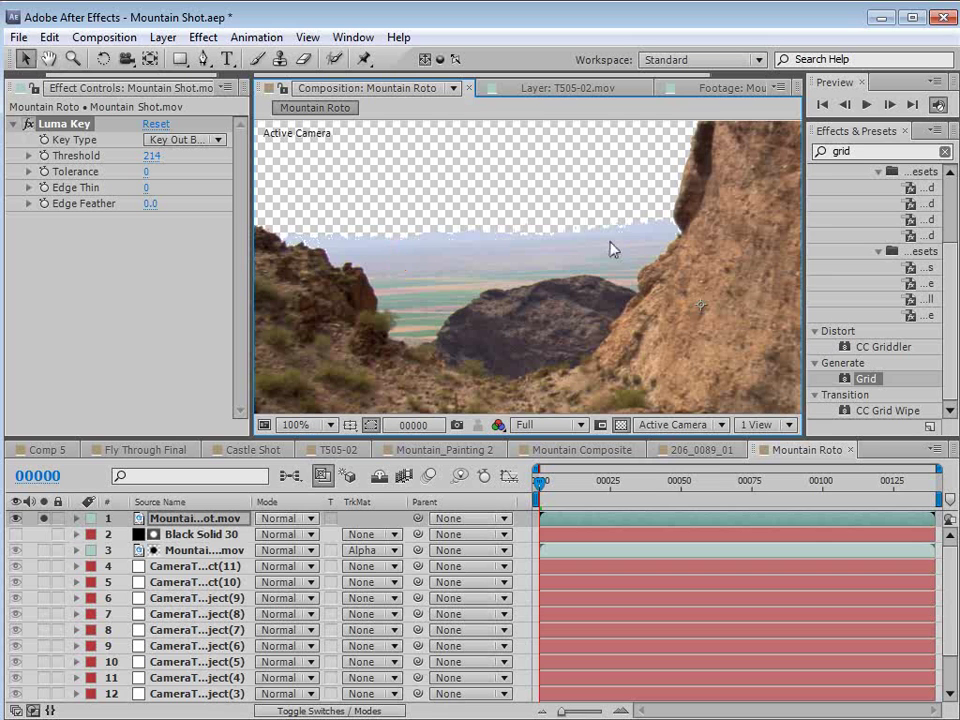
key("space")
left_click_drag(371, 274, 486, 289)
scroll(546, 311, "down", 2)
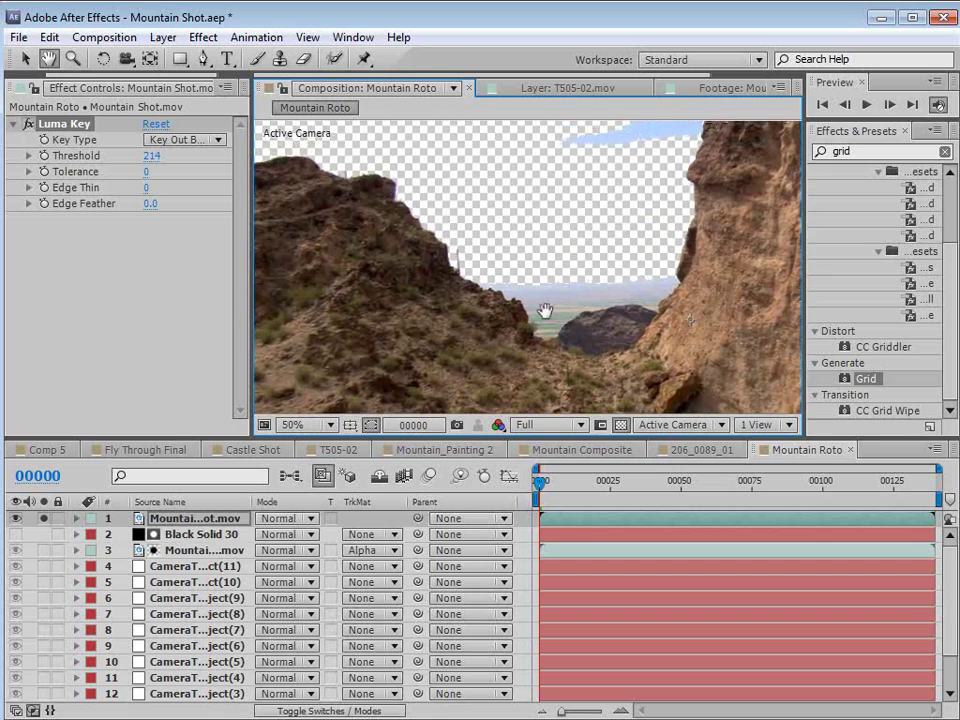
- Add a Color Key to the same layer, sample the remaining light-blue sky as key color, and set Color Tolerance to 64
left_click_drag(546, 311, 500, 248)
key("space")
left_click(204, 37)
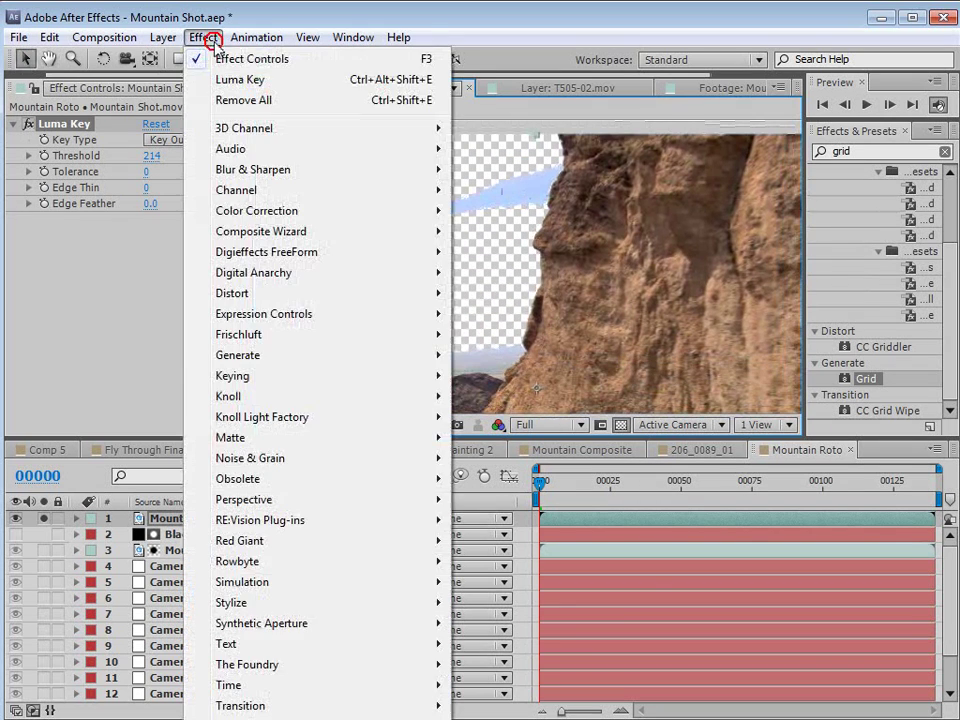
mouse_move(249, 375)
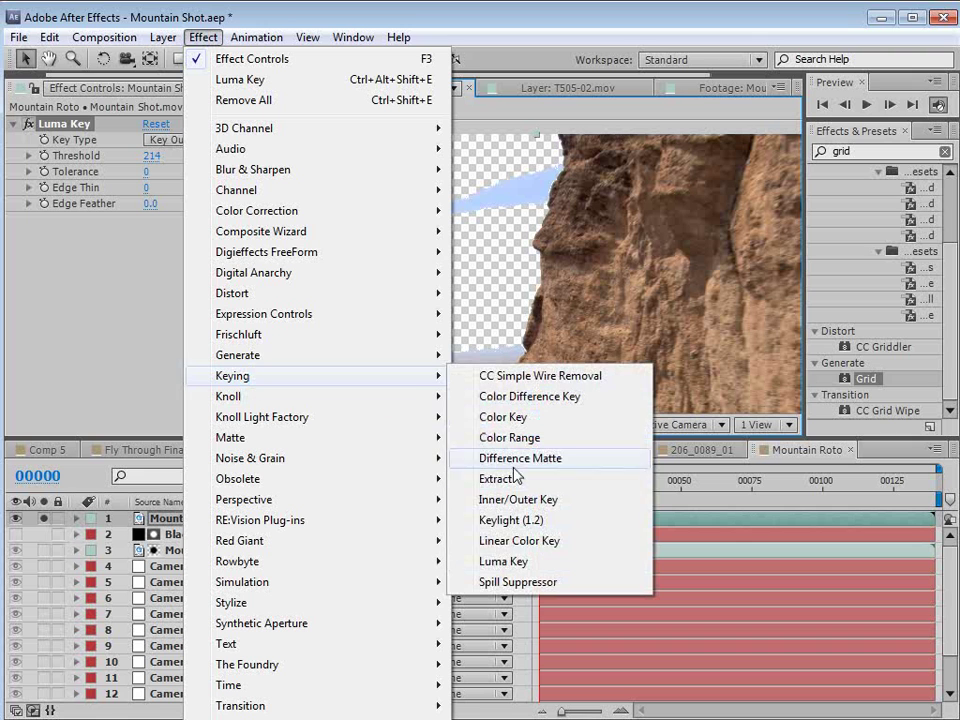
left_click(503, 417)
left_click(176, 236)
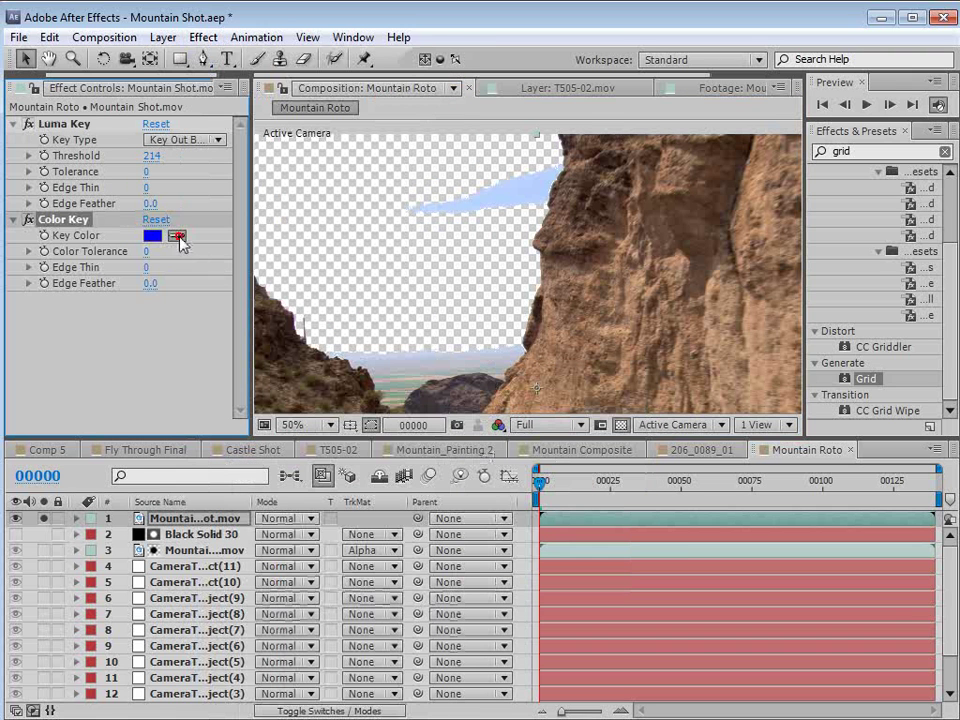
left_click(385, 150)
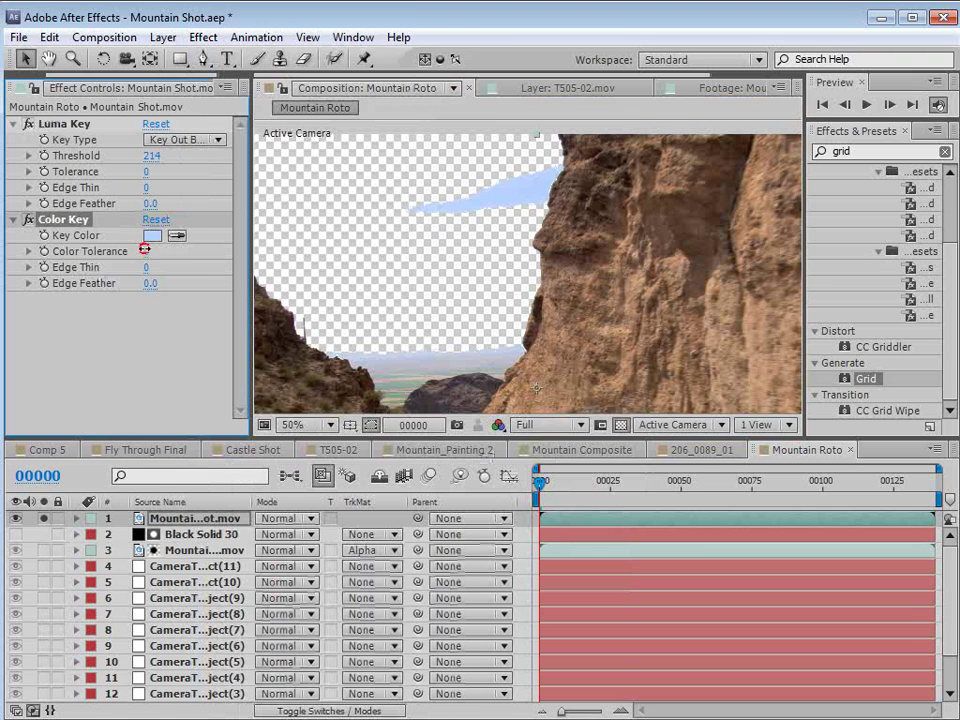
left_click_drag(145, 249, 203, 246)
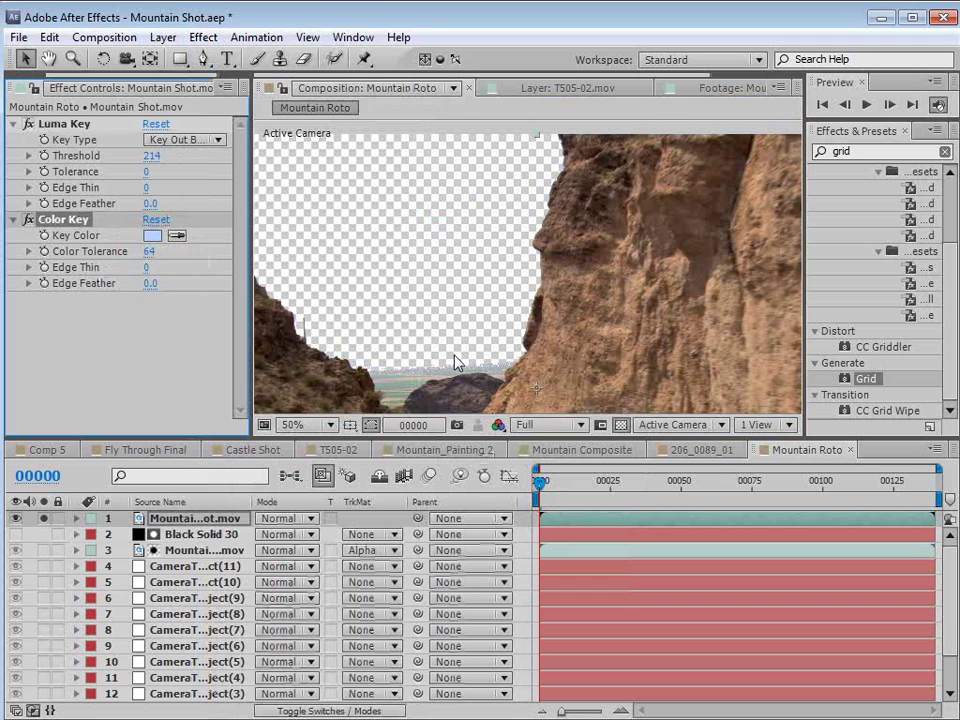
- Set Edge Feather to 1.0 on both the Color Key and the Luma Key
key("period")
left_click_drag(499, 326, 261, 274)
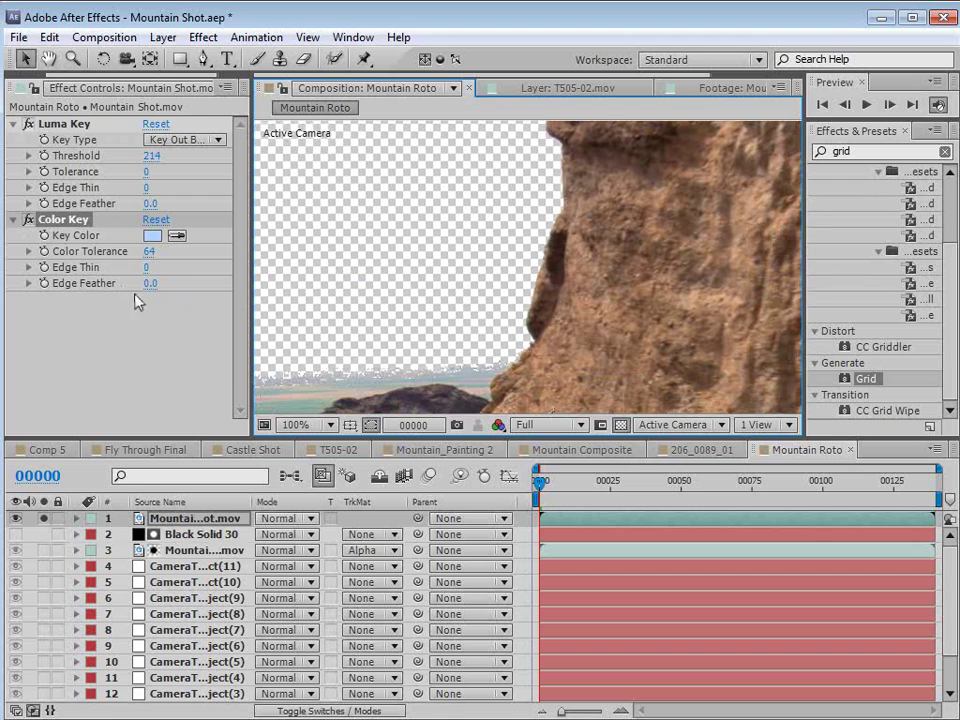
left_click(147, 284)
type("1")
key("Return")
left_click(148, 206)
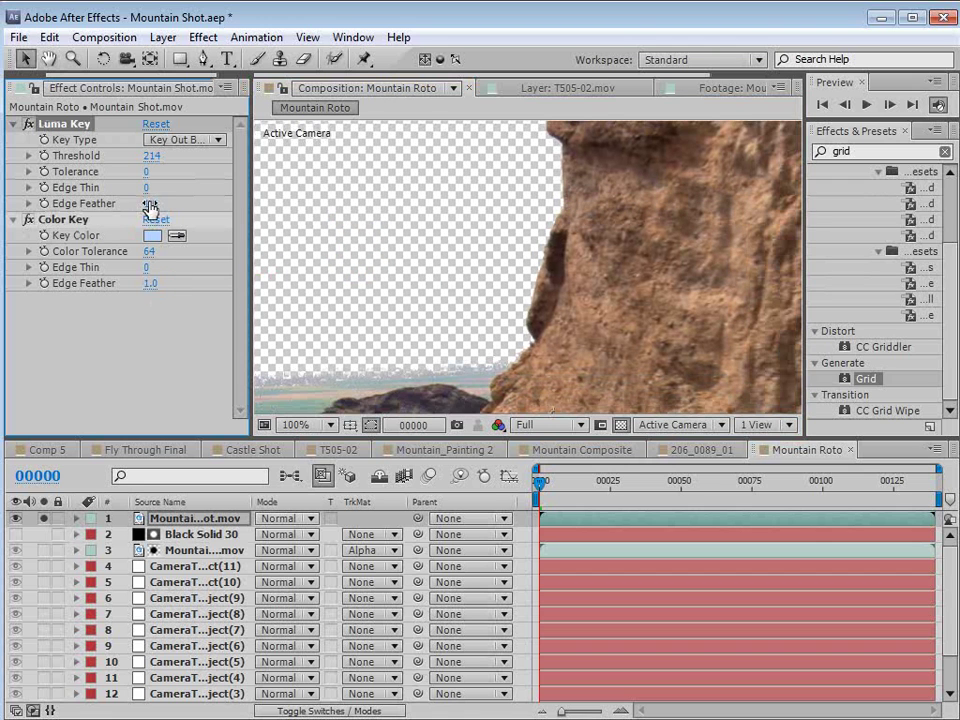
- At frame 0, draw a mask's lower edge on the top Mountain Shot.mov copy, crossing the ridges at the horizon and extending past both frame edges
key("comma")
left_click_drag(589, 296, 514, 316)
left_click_drag(558, 487, 709, 505)
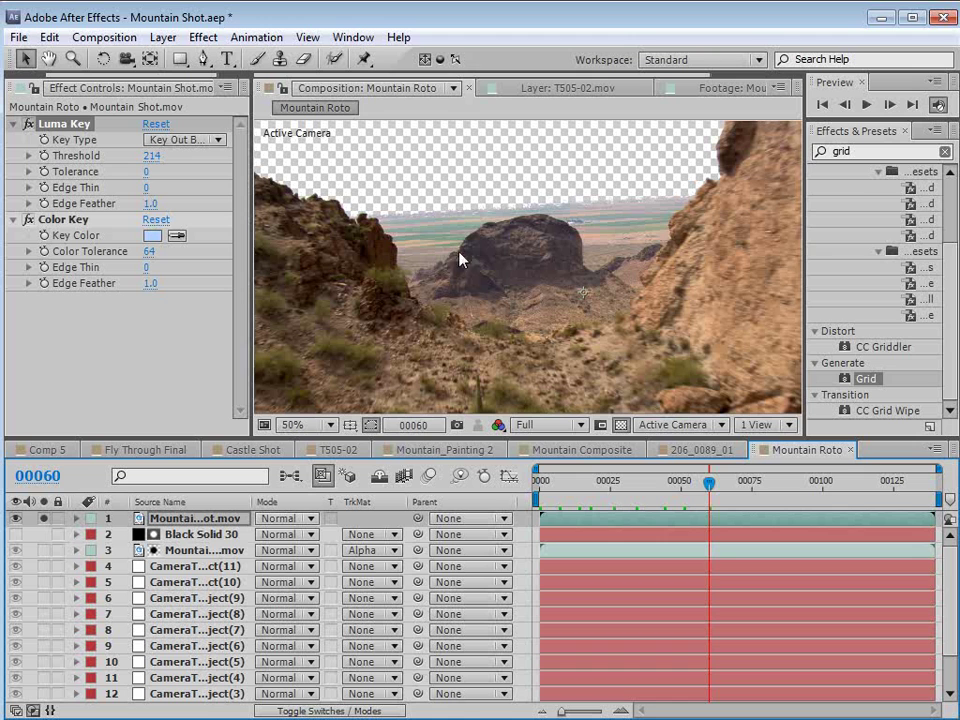
scroll(544, 272, "down", 1)
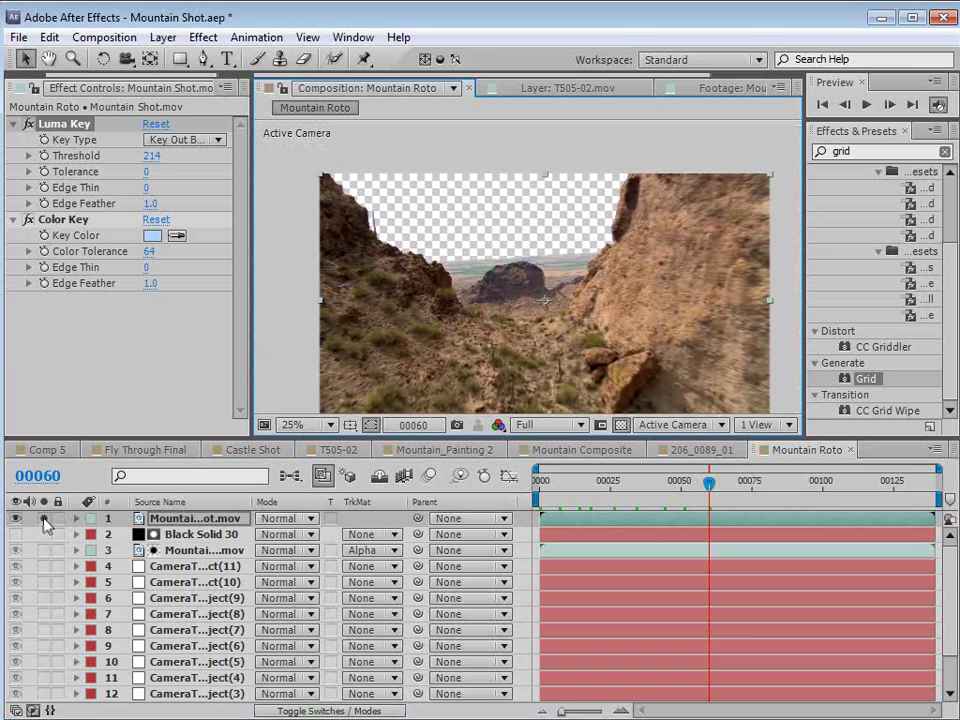
left_click(43, 519)
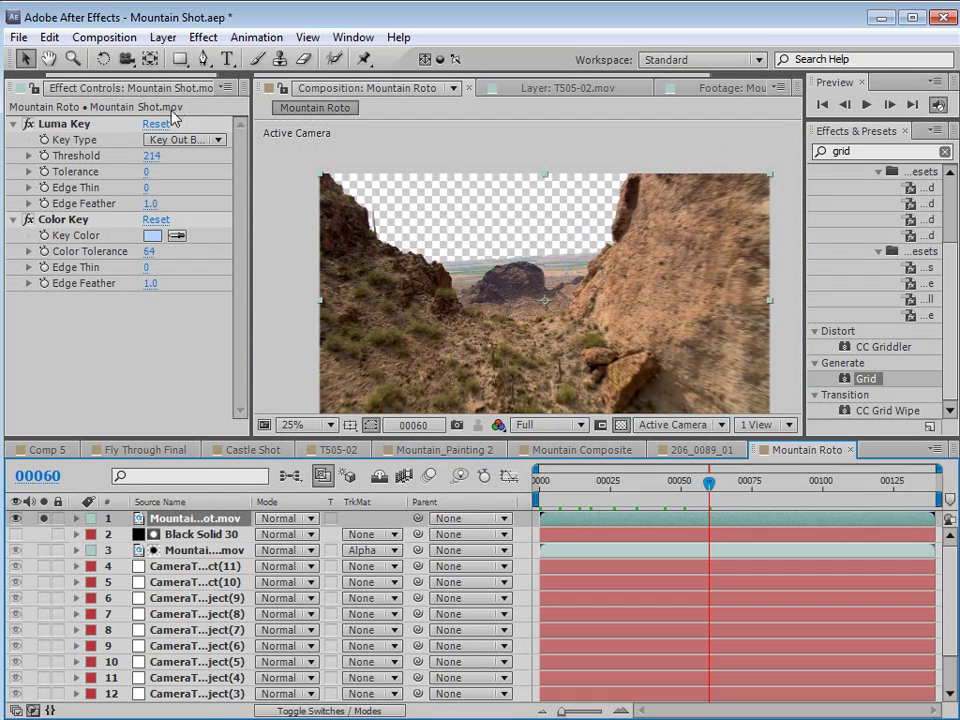
left_click(203, 59)
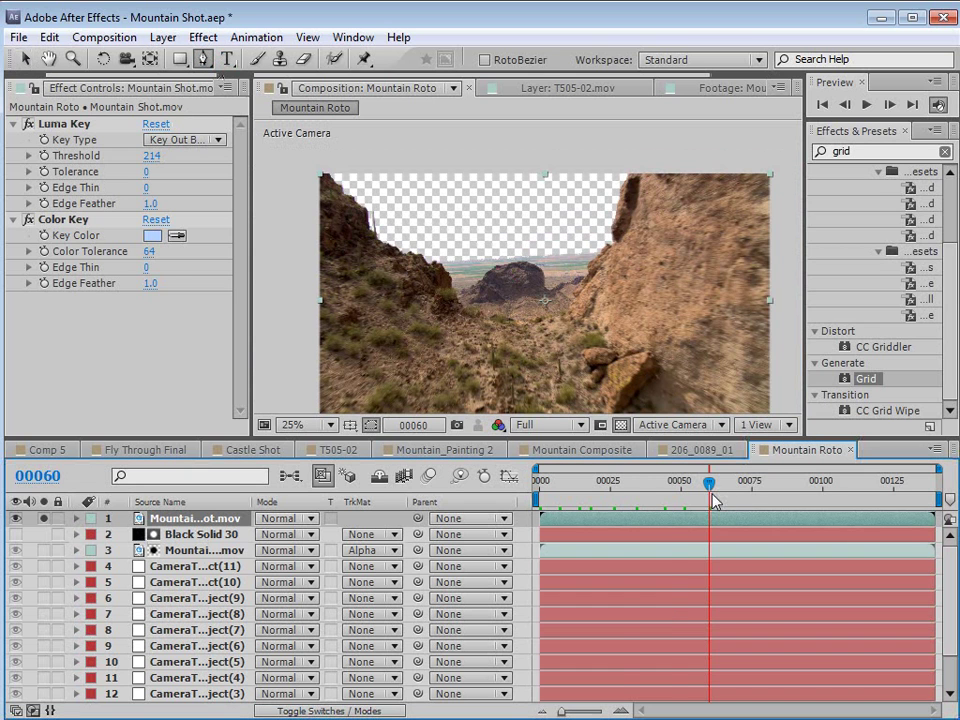
left_click_drag(713, 500, 518, 513)
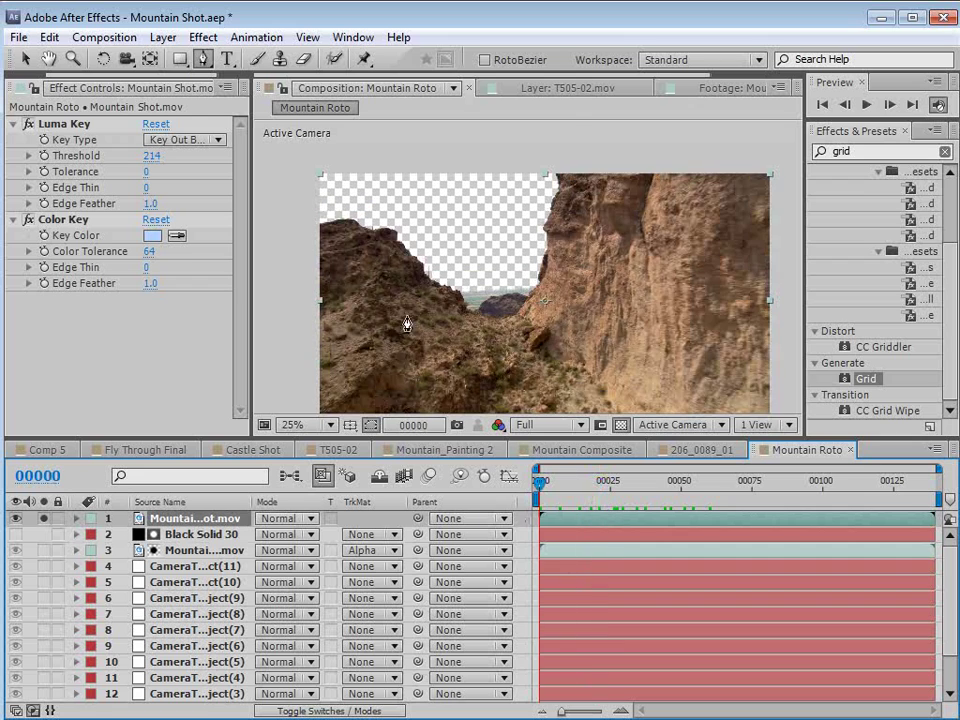
scroll(407, 324, "up", 2)
scroll(590, 255, "down", 2)
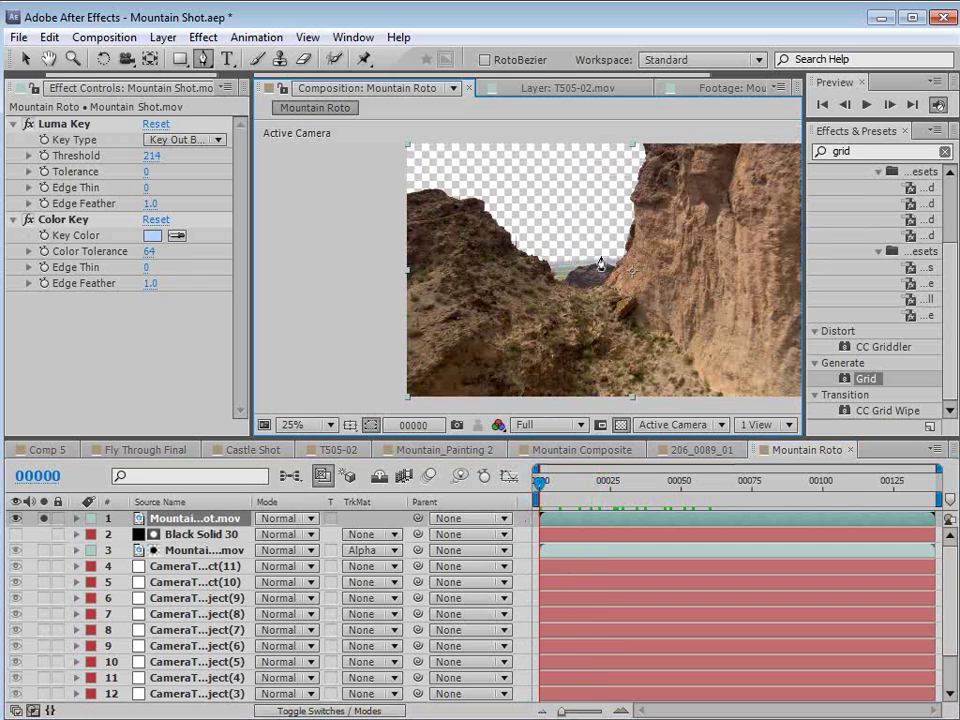
left_click_drag(365, 272, 726, 251)
scroll(671, 219, "down", 2)
- Continue the mask around the outside of the frame above the sky and close it at its starting point
left_click(661, 176)
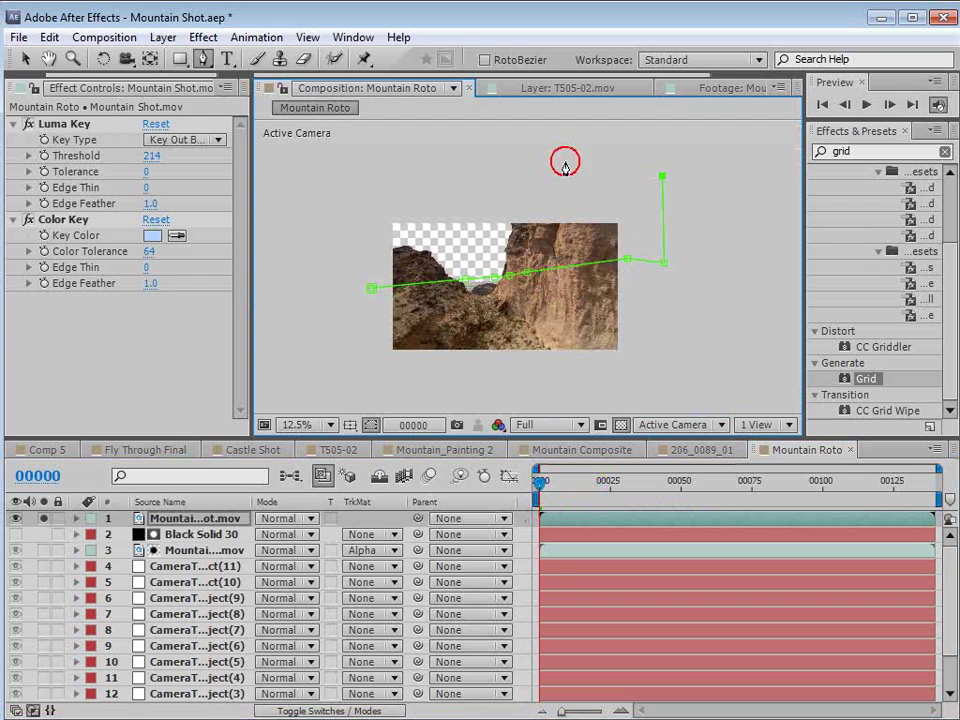
left_click(527, 158)
left_click(351, 154)
left_click(303, 207)
left_click(323, 261)
left_click(373, 291)
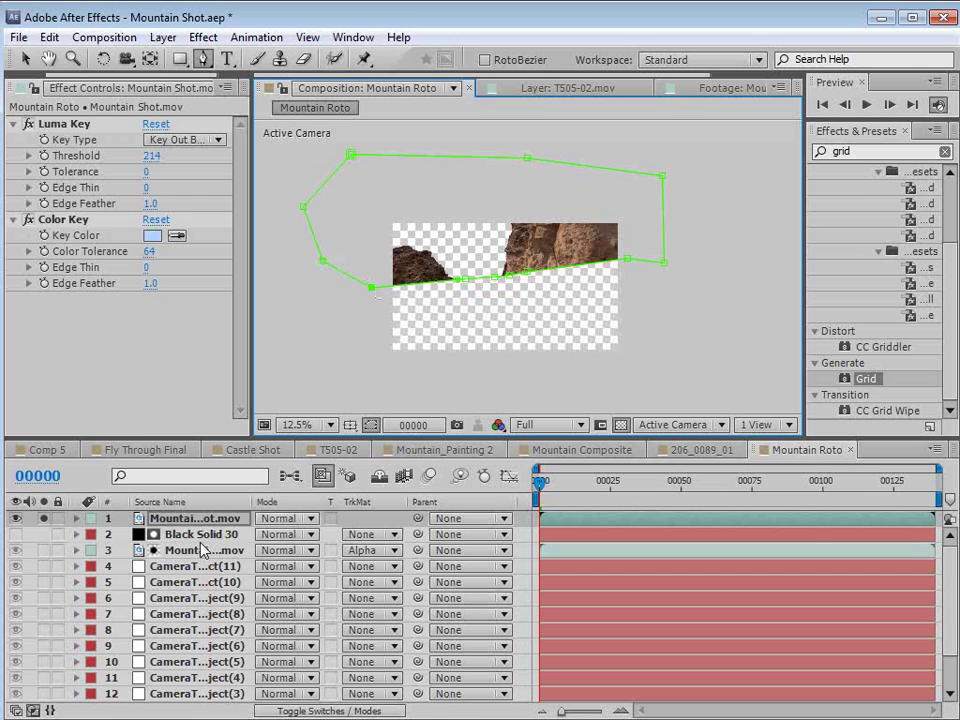
- Reveal the new Mask 1 and change its outline color to red (FF0000)
key("m")
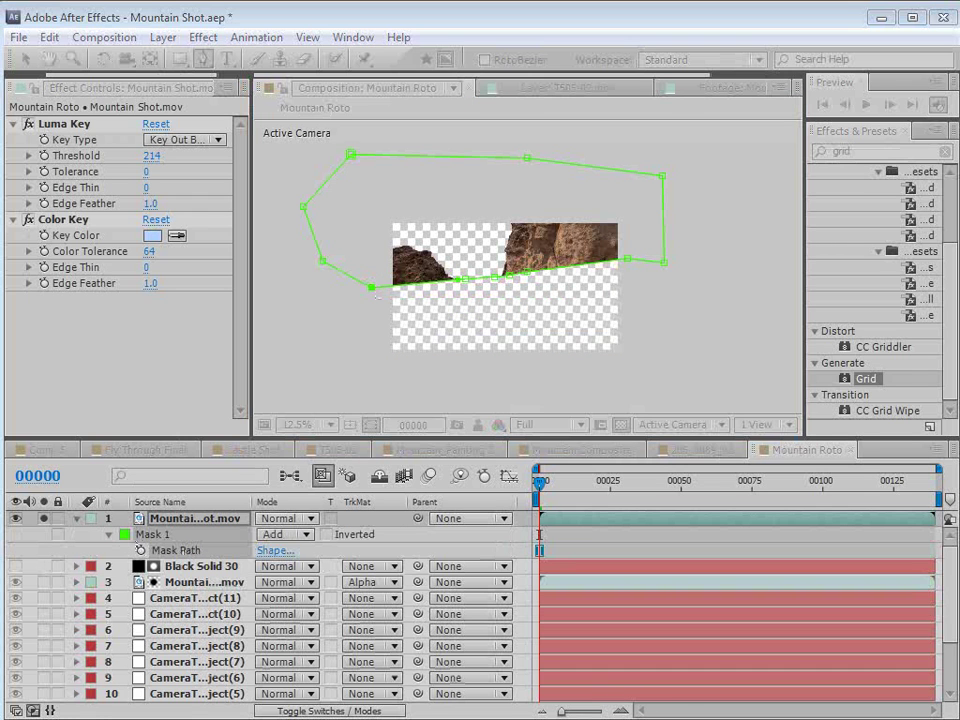
left_click_drag(514, 516, 514, 347)
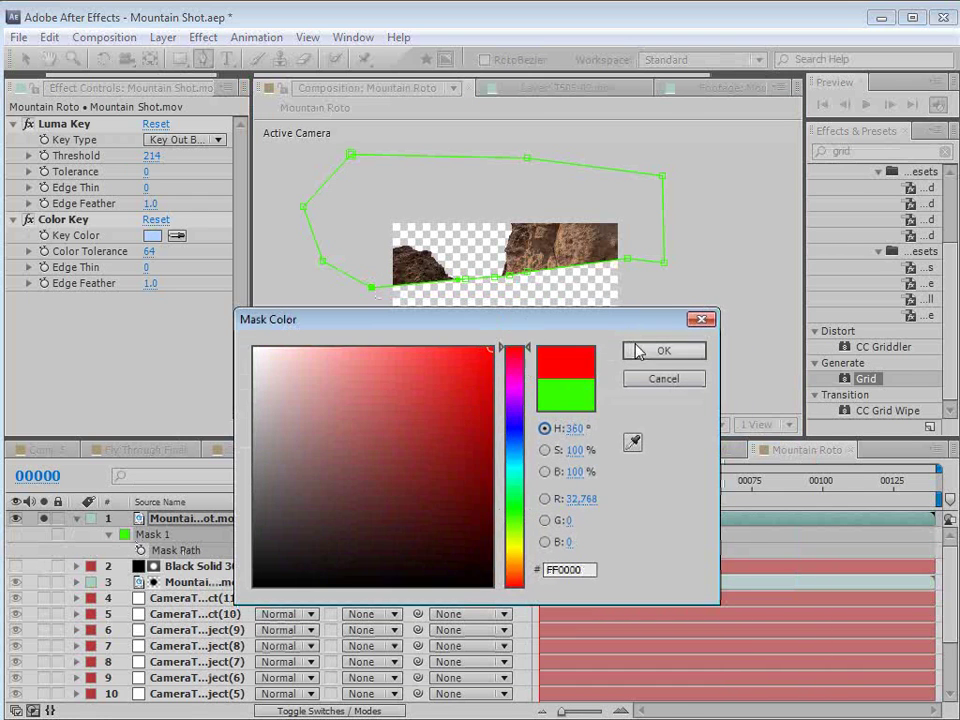
left_click(658, 352)
key("v")
- Set the red Mask 1's mode to None and turn on Mask Path keyframing at frame 0
scroll(479, 328, "up", 1)
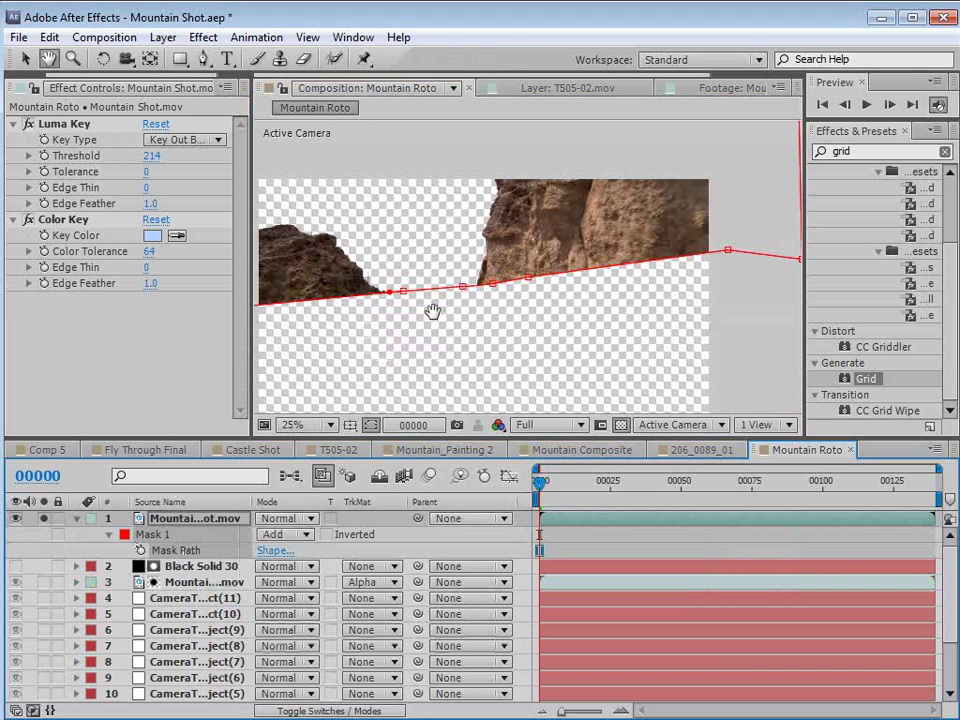
left_click_drag(432, 310, 502, 328)
left_click(280, 534)
left_click(296, 553)
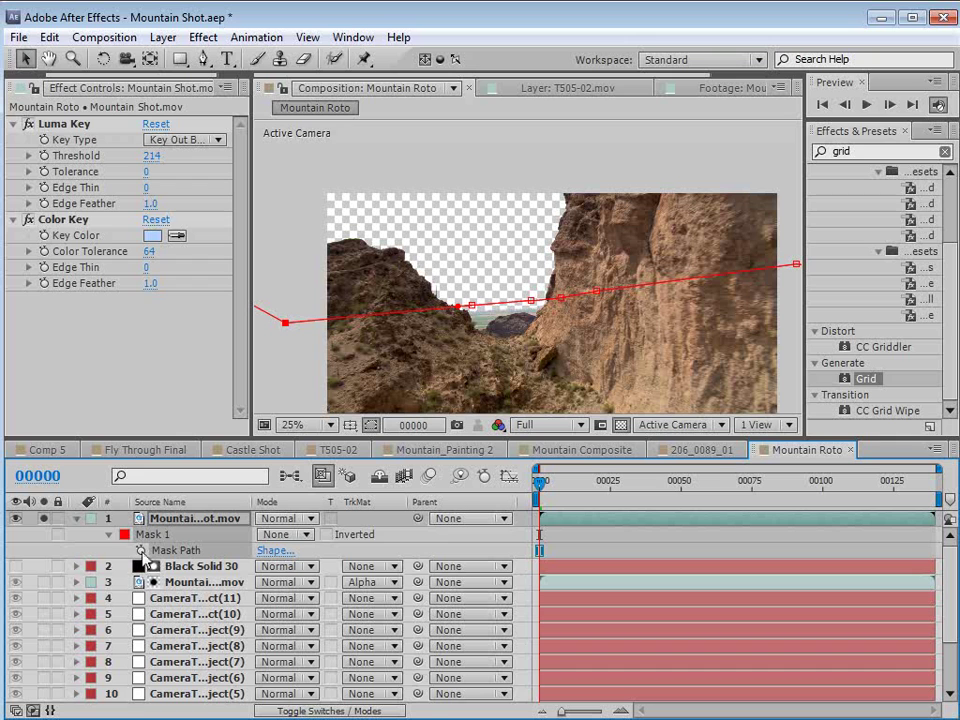
left_click(109, 534)
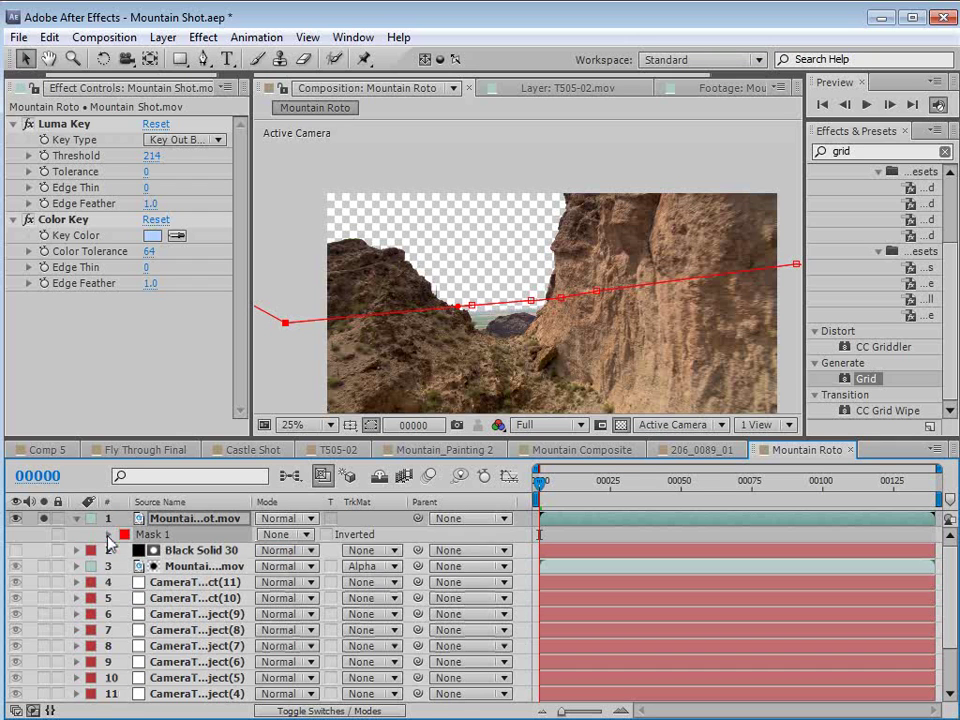
left_click(109, 534)
left_click(141, 550)
- Move the whole mask upward to follow the horizon, adding Mask Path keyframes at frames 28, 49, 72 and 90
key("space")
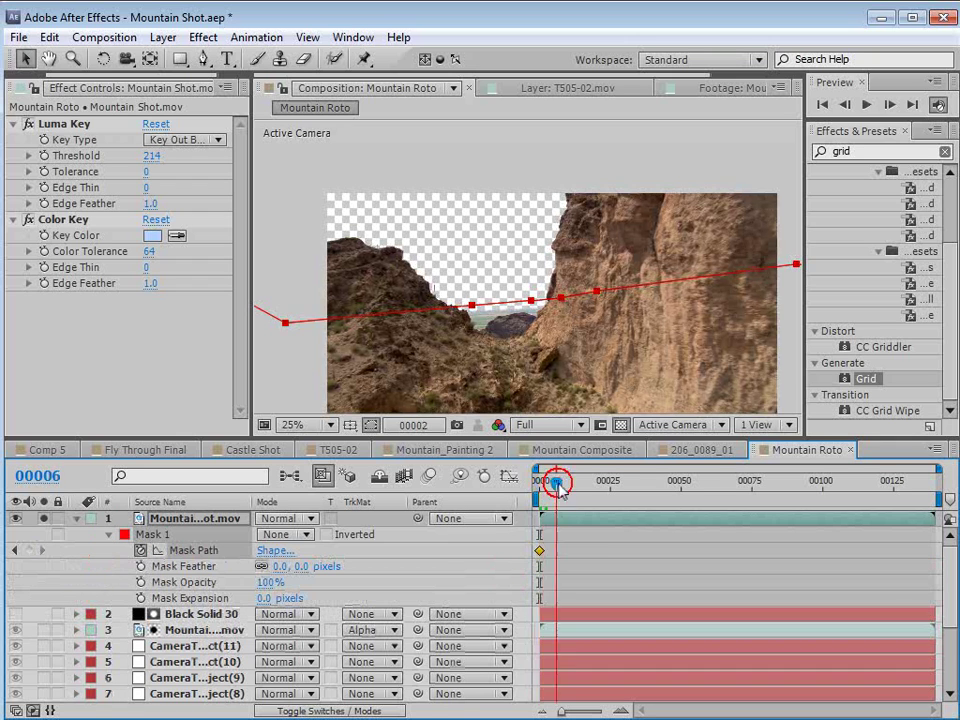
left_click_drag(533, 304, 529, 293)
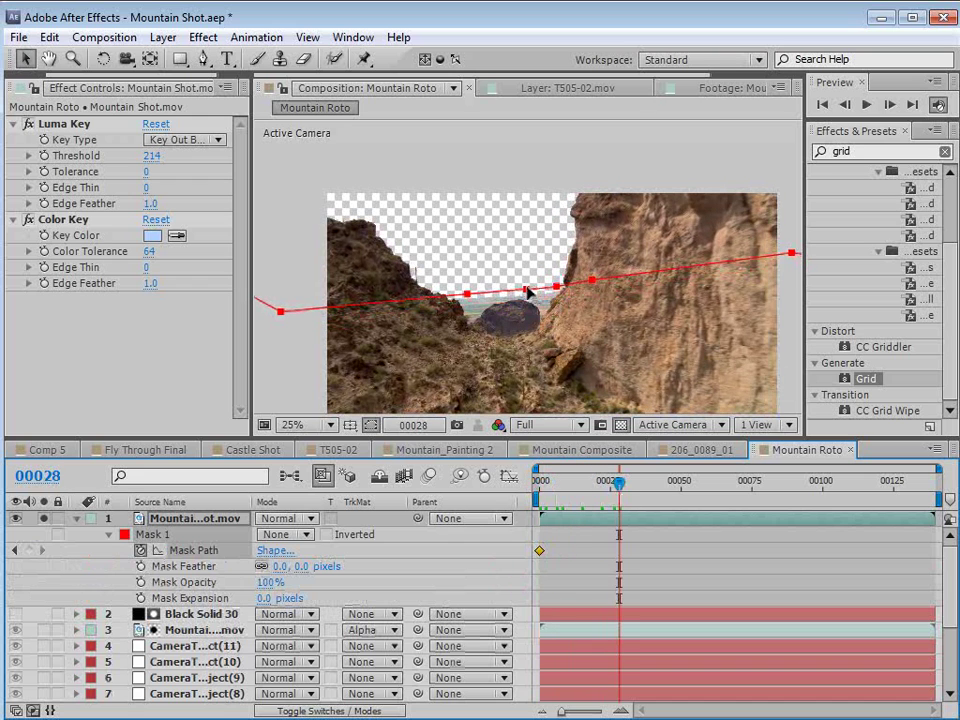
left_click_drag(618, 485, 678, 487)
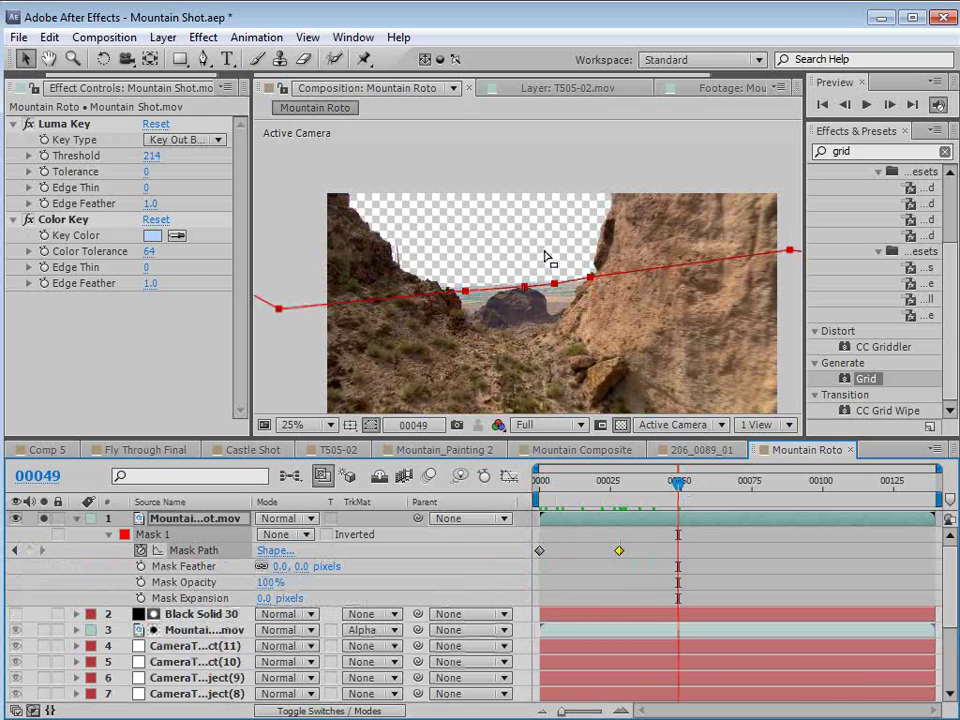
left_click_drag(525, 288, 521, 274)
left_click_drag(678, 487, 748, 494)
left_click_drag(516, 277, 515, 265)
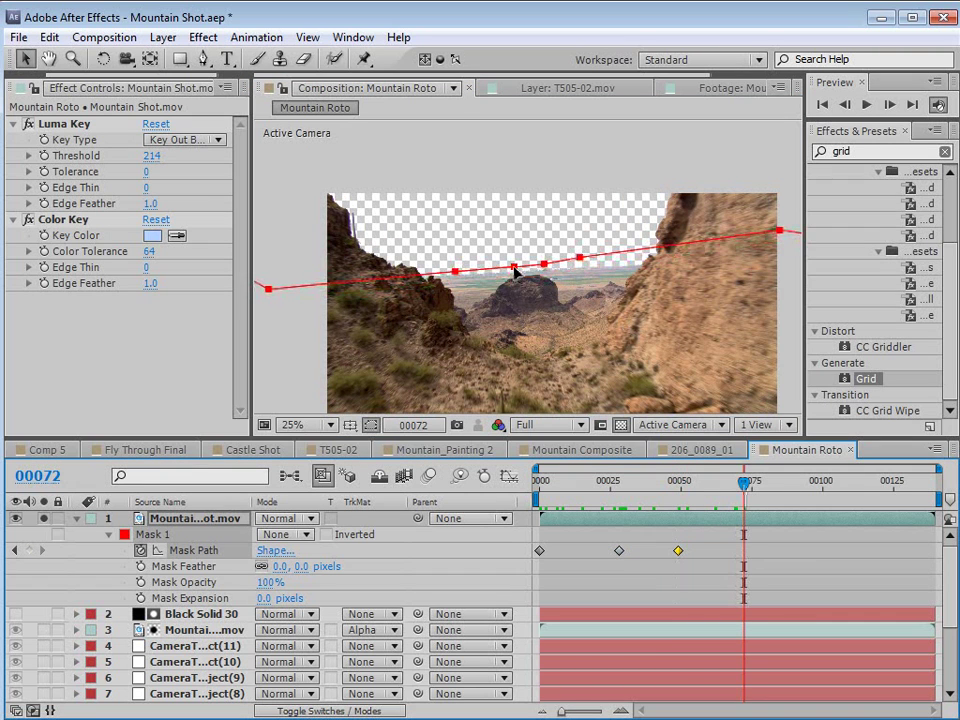
left_click_drag(750, 495, 796, 488)
left_click_drag(511, 272, 508, 265)
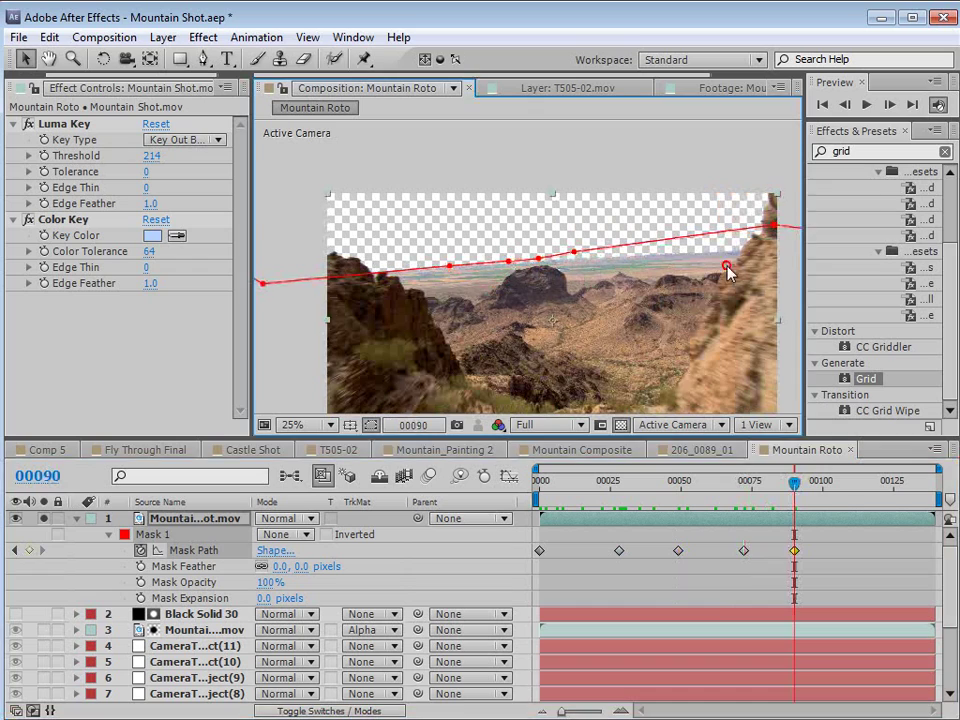
- At frame 85, adjust individual mask points so the path fits the ridges and horizon, then deselect the mask
left_click_drag(794, 481, 780, 512)
left_click_drag(452, 266, 445, 266)
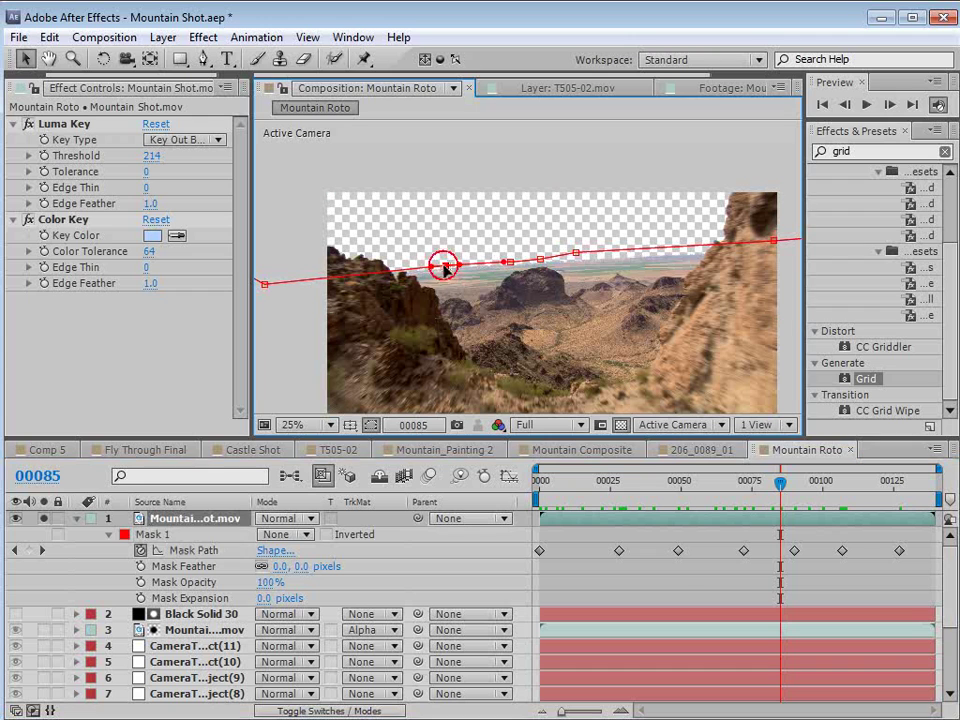
left_click(680, 573)
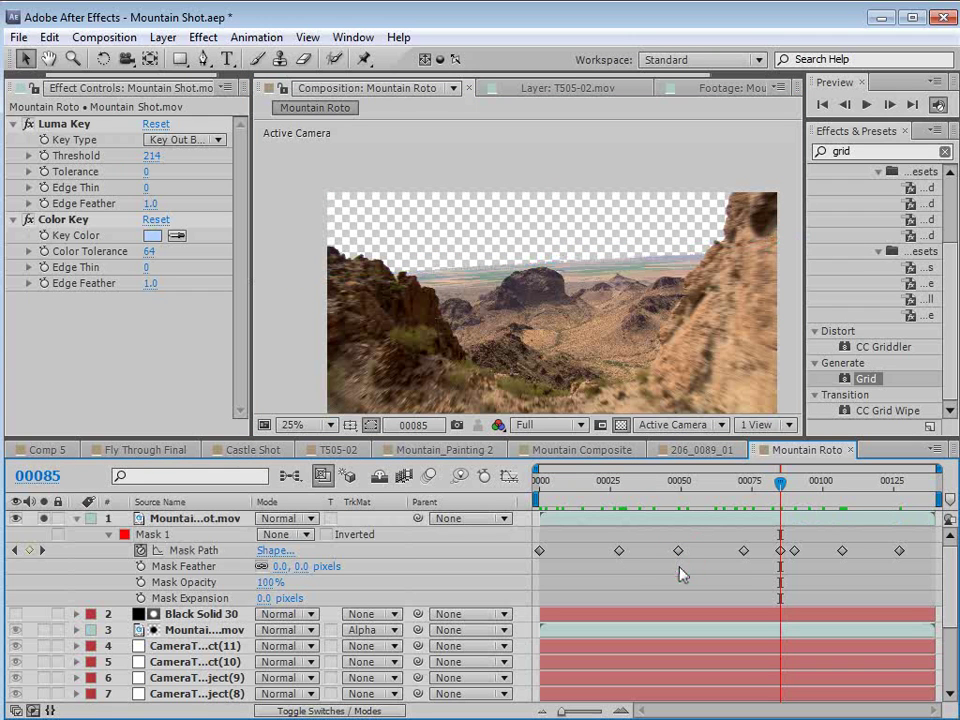
- Set the red mask's mode to Add, preview the cutout from frame 0, and unsolo the layer to check it with the others
left_click(140, 534)
left_click(283, 534)
left_click(300, 574)
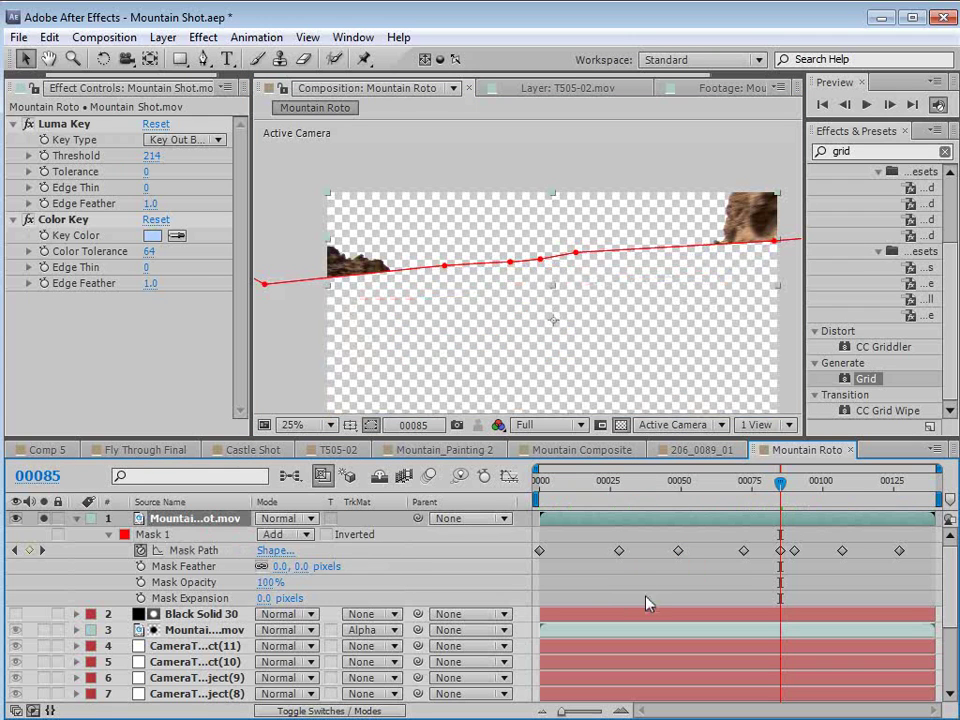
left_click(646, 603)
left_click_drag(780, 483, 520, 503)
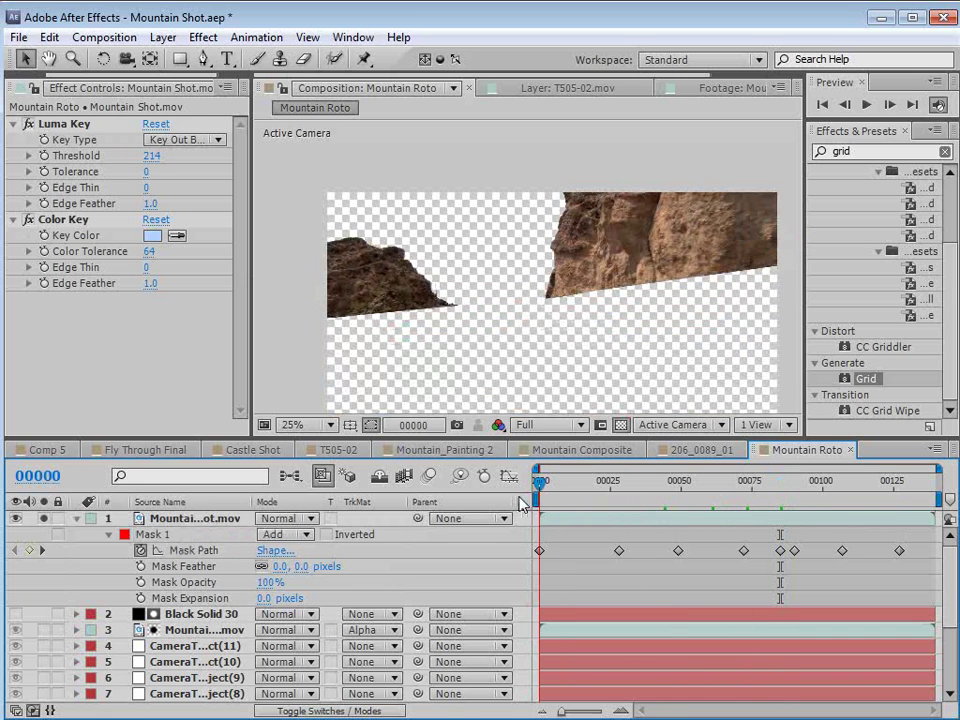
key("space")
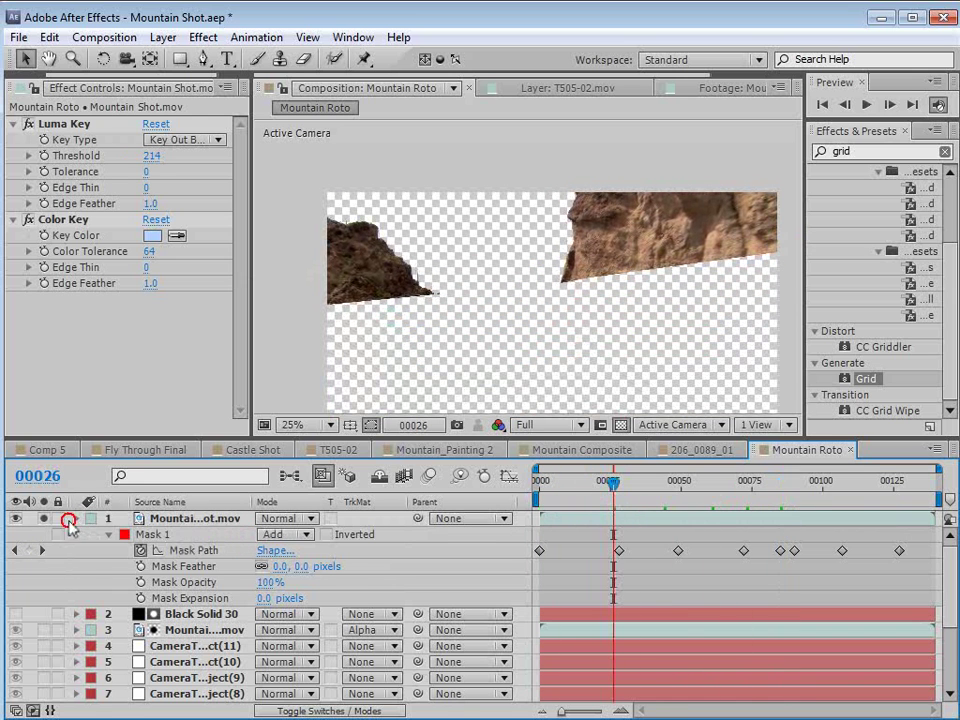
left_click(72, 519)
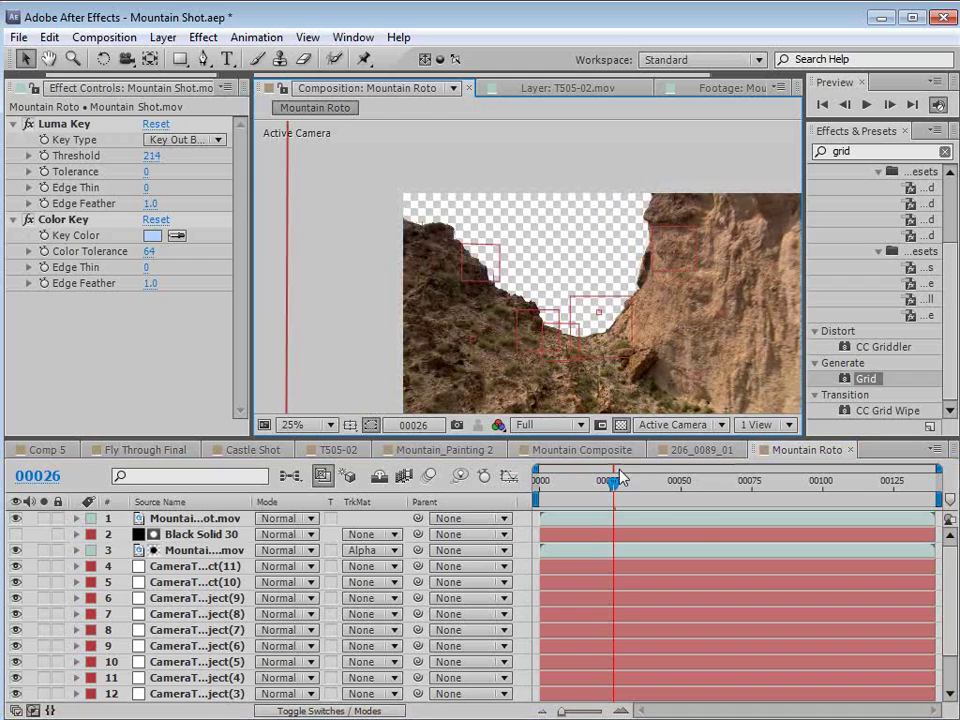
left_click_drag(619, 478, 748, 490)
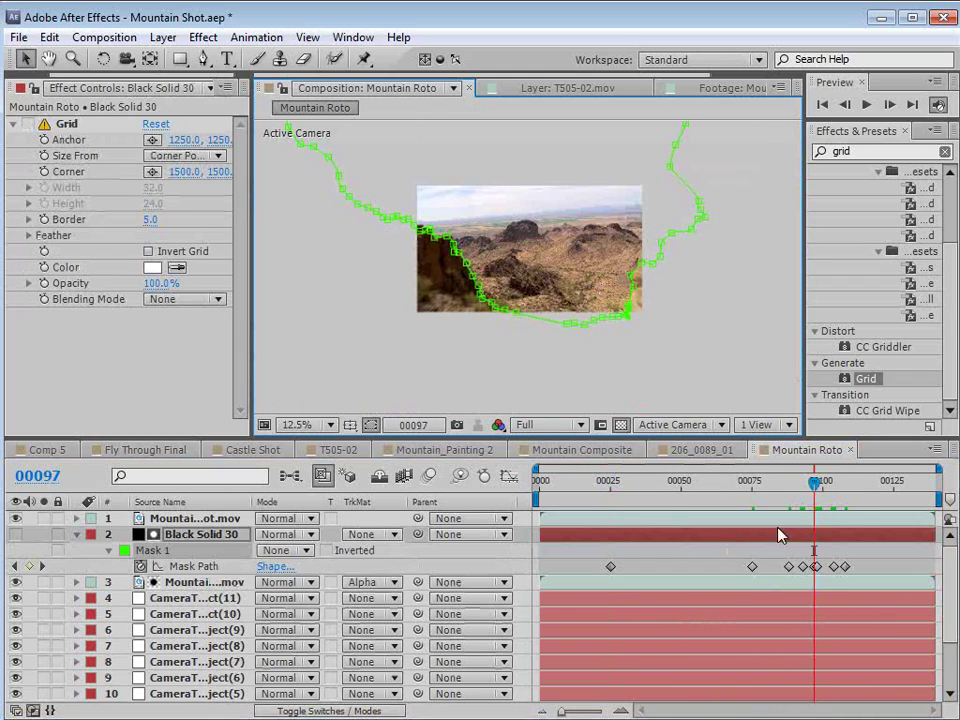
- Set the Black Solid 30 mask's mode to Add and check the combined matte between frames 88 and 91
left_click(805, 488)
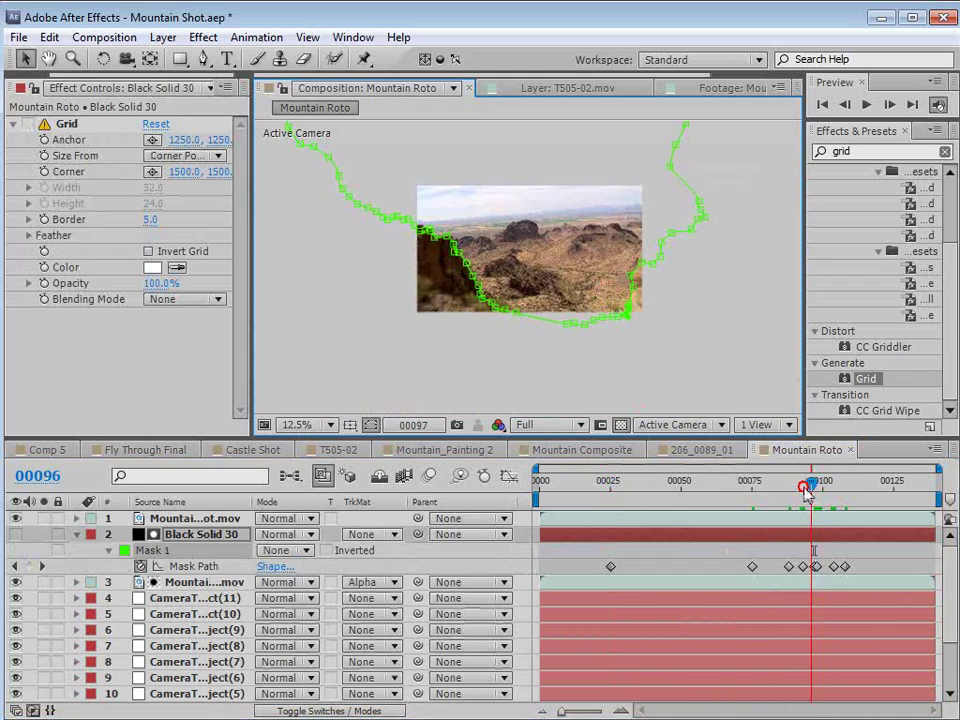
mouse_move(805, 488)
left_mouse_down()
mouse_move(690, 490)
mouse_move(745, 520)
mouse_move(831, 524)
mouse_move(788, 490)
left_mouse_up()
left_click(846, 550)
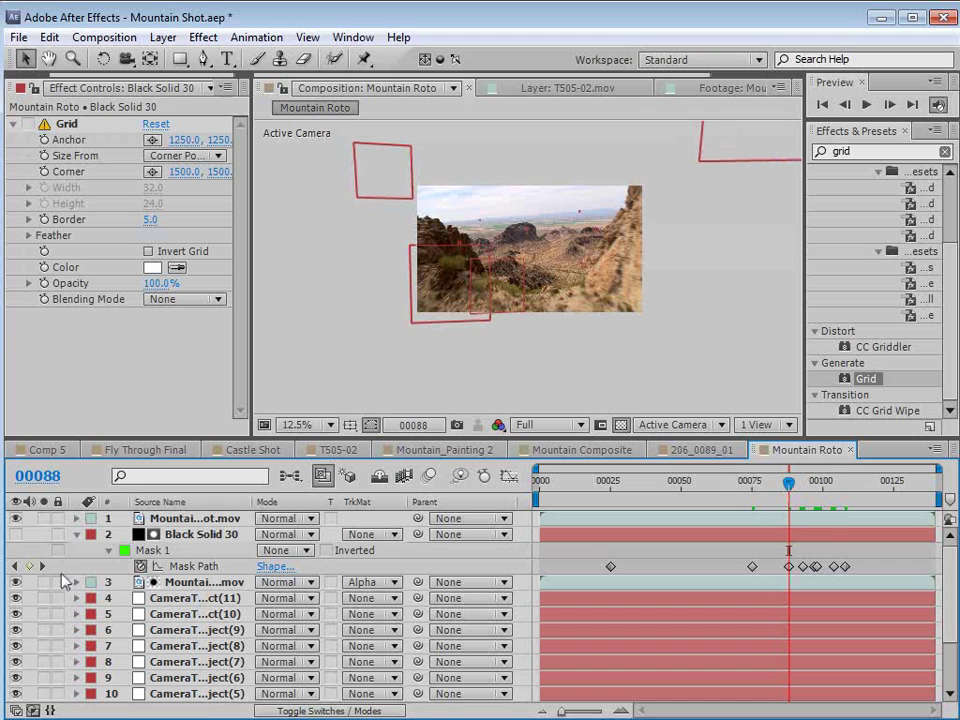
left_click(183, 584)
left_click(280, 550)
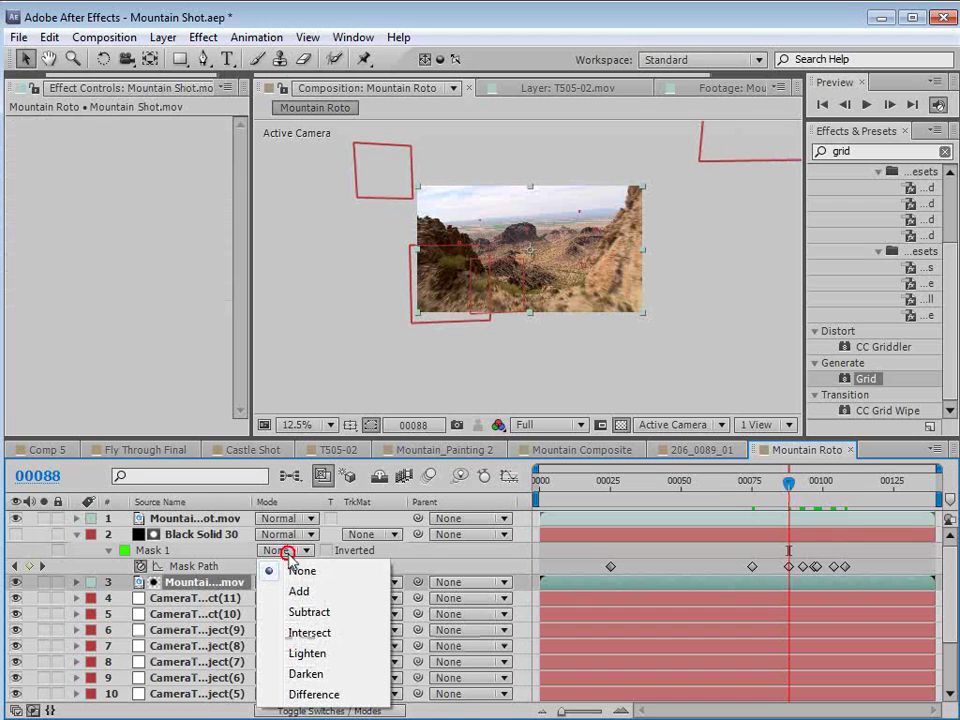
left_click(300, 592)
key("period")
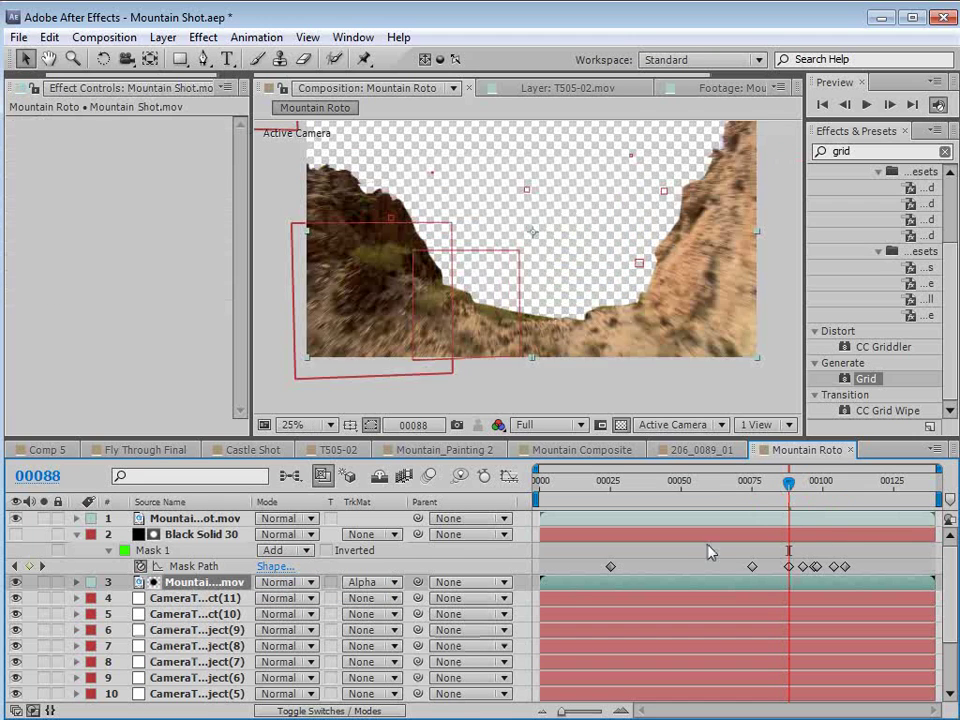
mouse_move(789, 483)
left_mouse_down()
mouse_move(808, 490)
mouse_move(795, 489)
left_mouse_up()
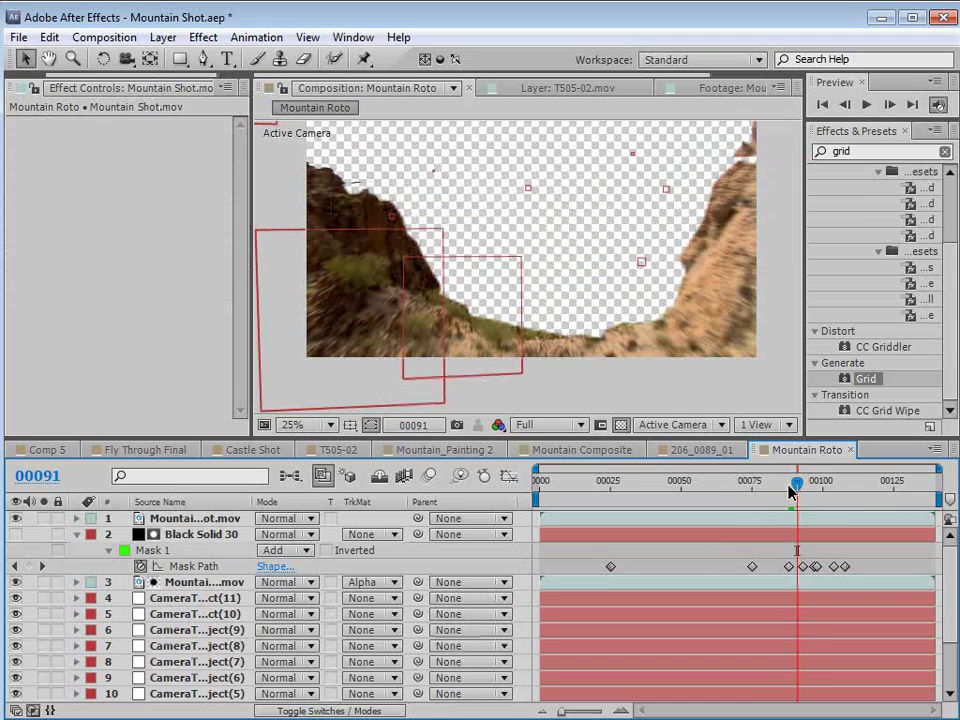
- Turn on motion blur for the Black Solid 30 matte layer and enable motion blur for the composition
left_click(193, 537)
key("F4")
left_click(334, 535)
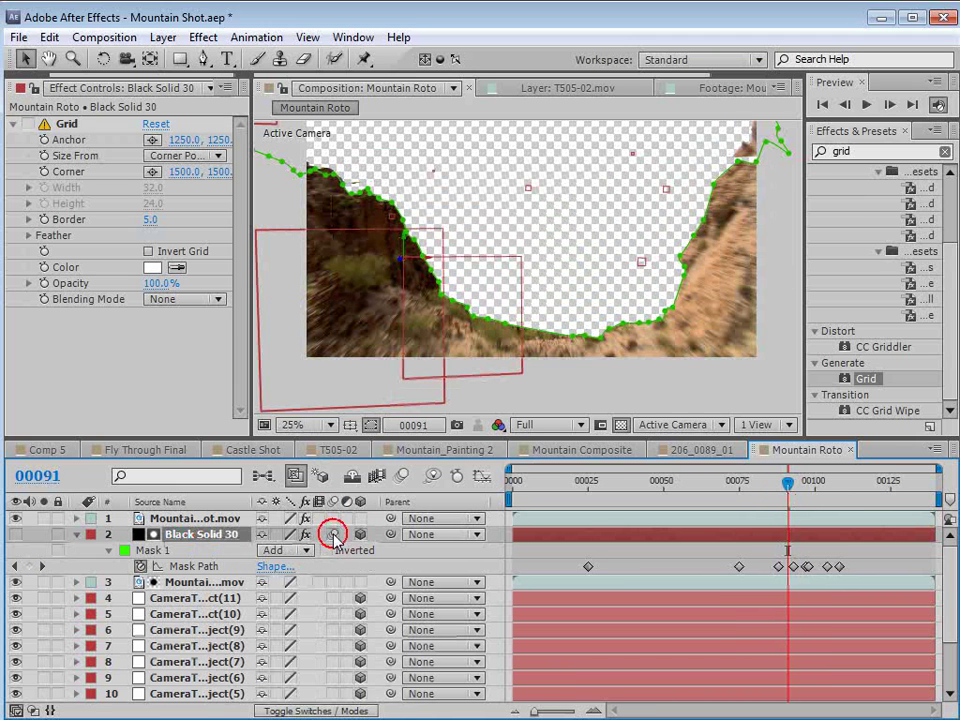
left_click(401, 476)
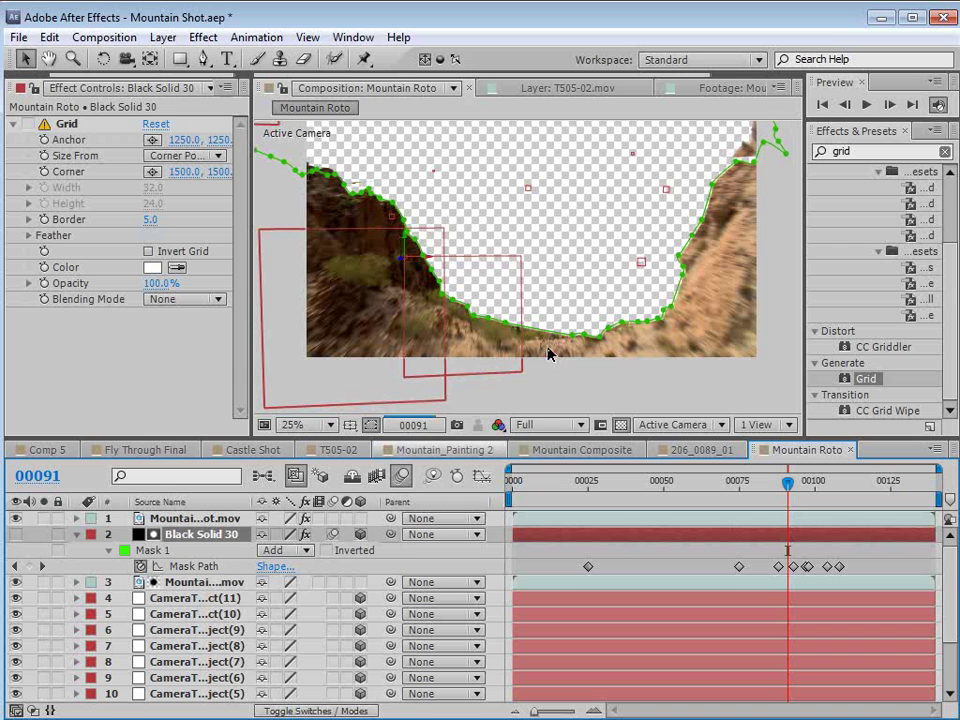
- Solo the top Mountain Shot.mov copy at frame 90 and increase its Mask 1 feather to soften the cut edge
scroll(497, 334, "up", 1)
left_click_drag(407, 347, 429, 242)
scroll(424, 286, "up", 1)
key("v")
left_click_drag(763, 482, 784, 482)
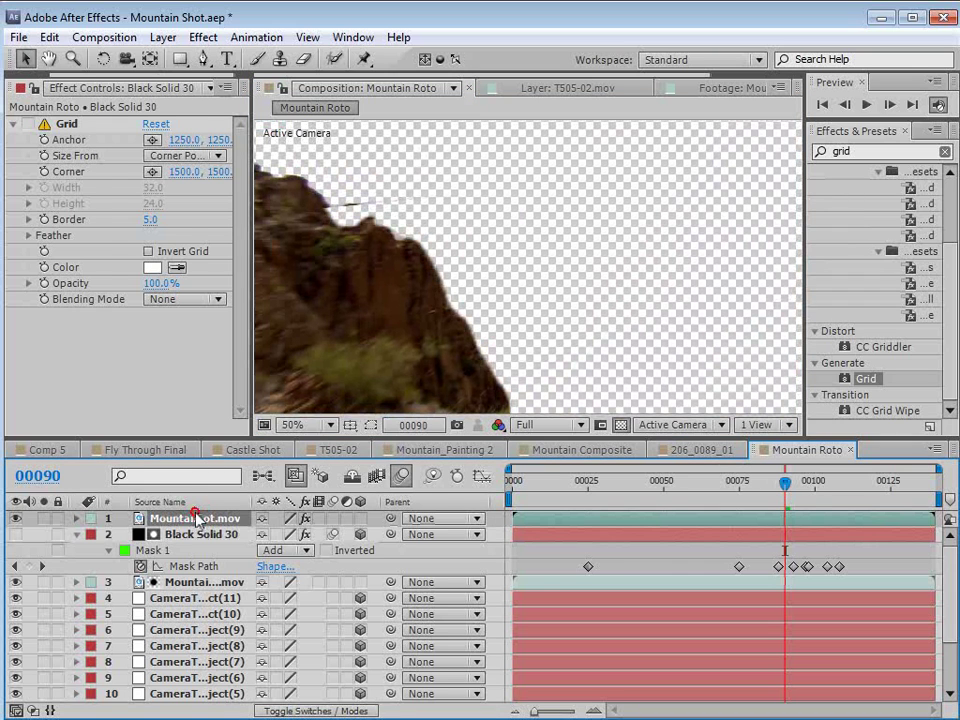
left_click(193, 518)
left_click(43, 518)
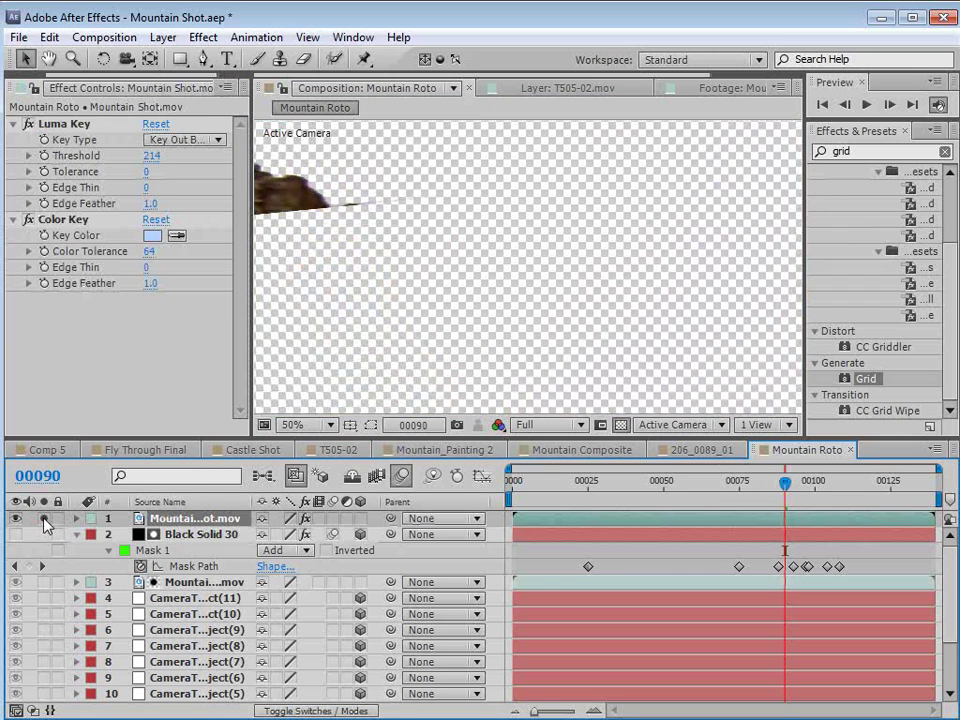
key("f")
mouse_move(280, 550)
left_mouse_down()
mouse_move(345, 550)
mouse_move(285, 551)
left_mouse_up()
key("m")
key("m")
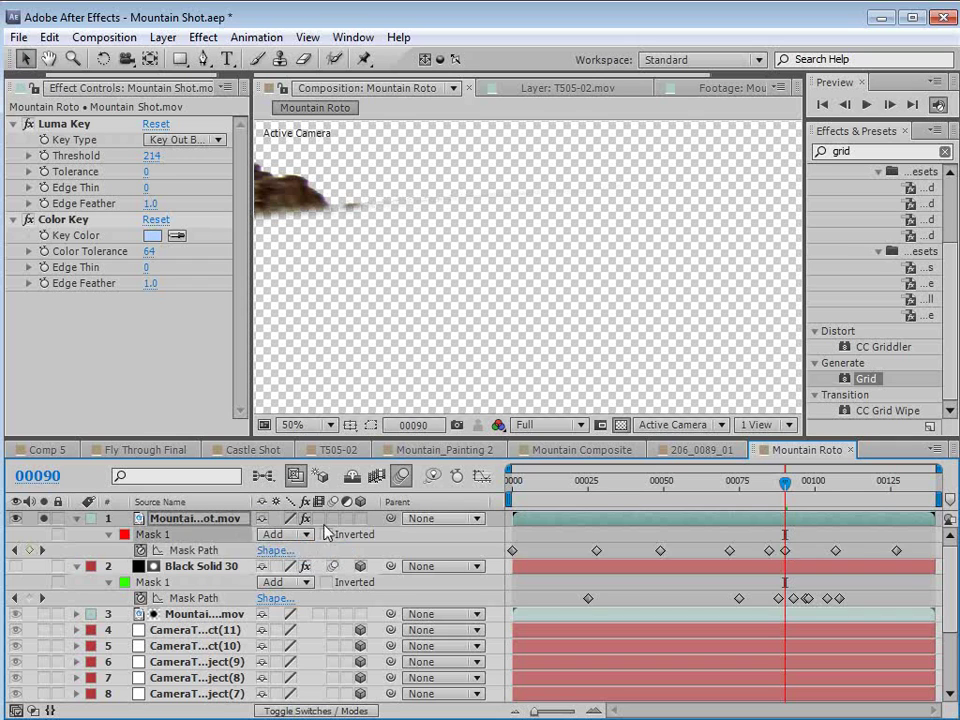
- Set the Mask 1 expansion on the top Mountain Shot.mov copy to -10 pixels, collapse its properties, and unsolo the layer
left_click_drag(258, 598, 254, 598)
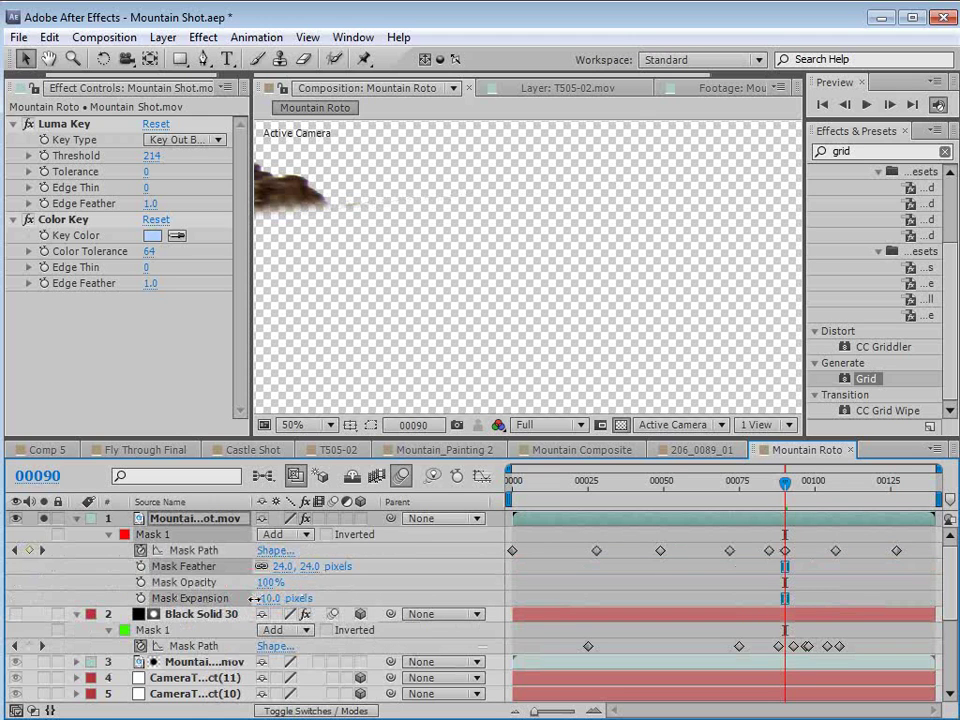
left_click(76, 518)
left_click(43, 518)
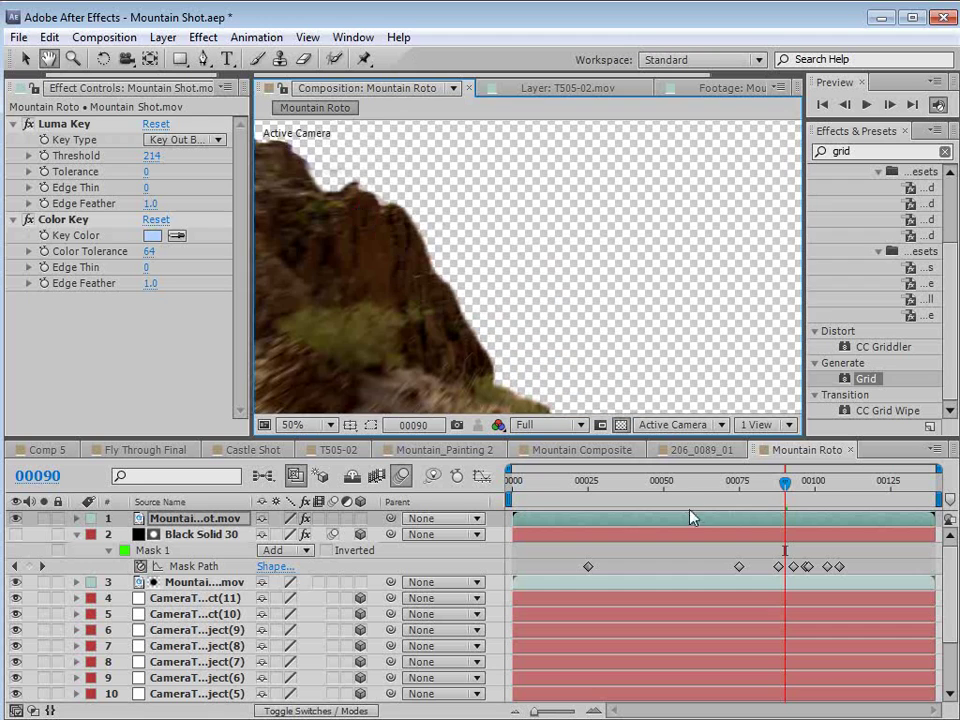
- Examine the left ridge edge at frame 68, comparing it with the top Mountain Shot.mov copy hidden and shown
left_click(720, 486)
left_click_drag(720, 488, 718, 486)
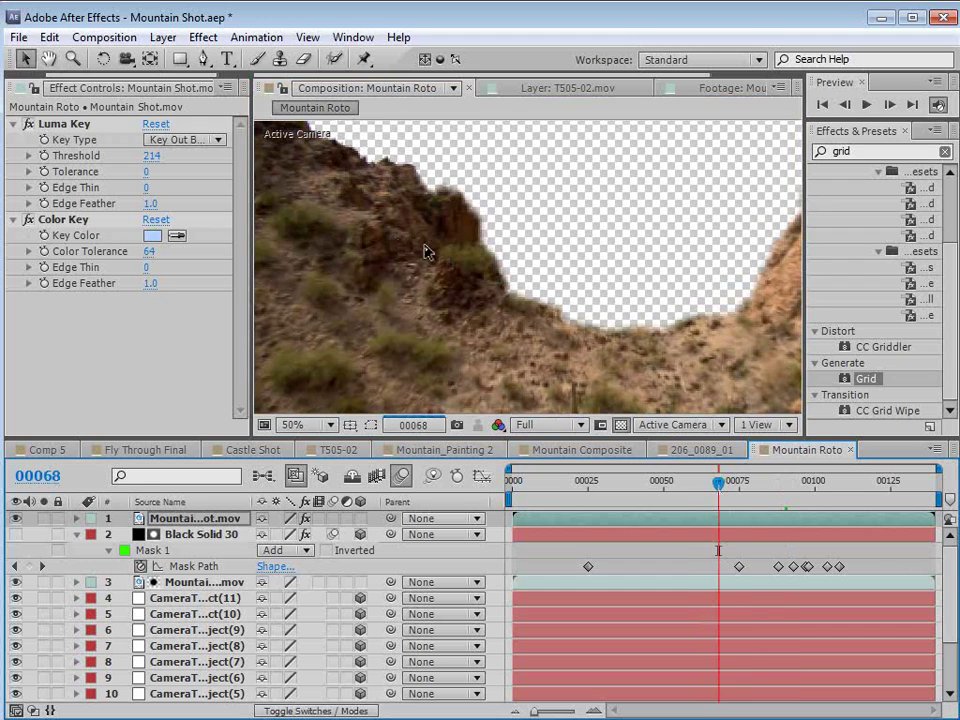
key("h")
scroll(411, 212, "up", 2)
left_click_drag(439, 251, 425, 250)
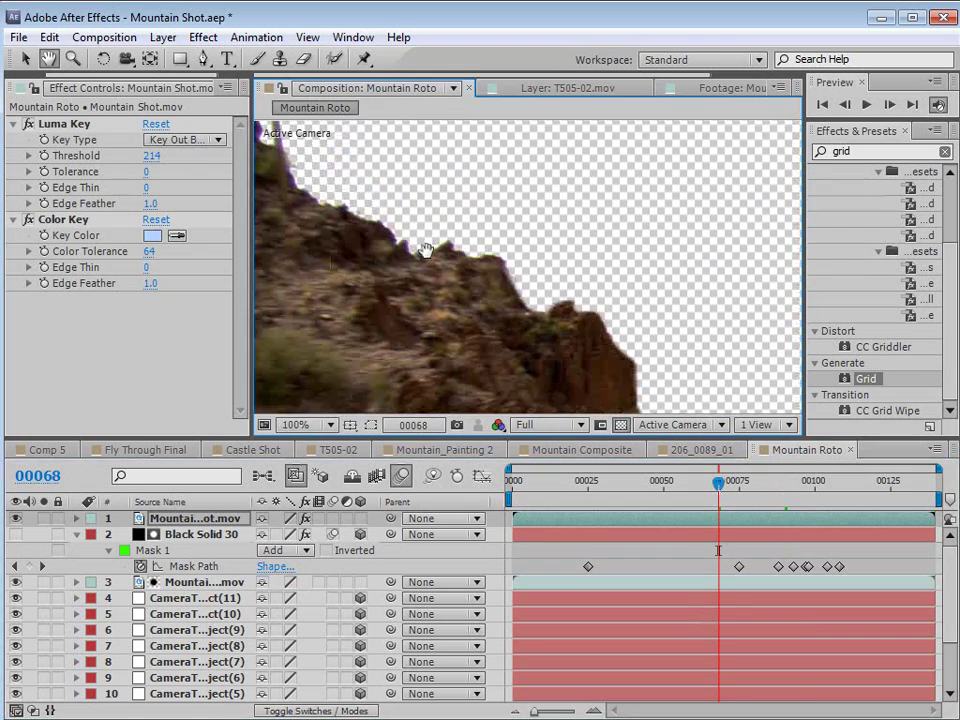
scroll(425, 250, "down", 2)
key("v")
left_click(16, 518)
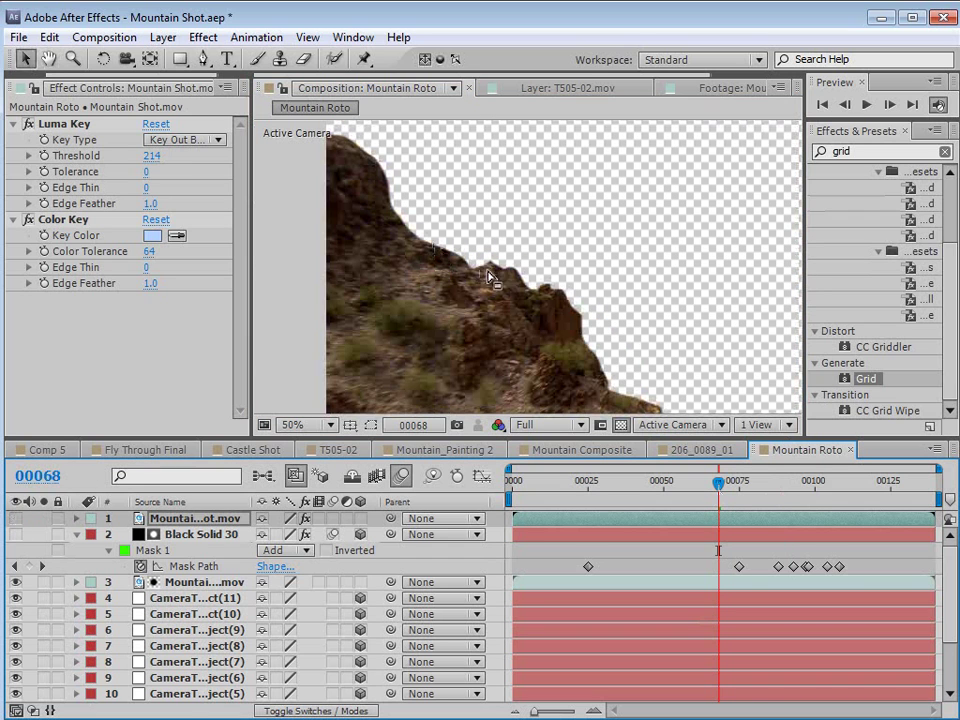
left_click(16, 518)
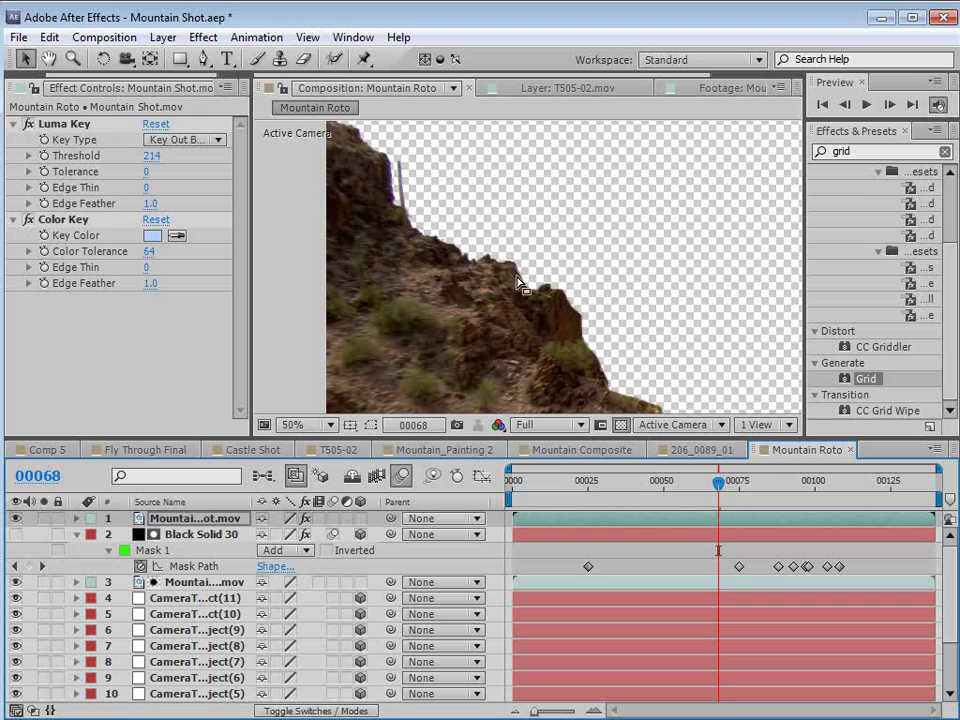
- Review the whole foreground cutout at other frames across the timeline, including frame 30
scroll(579, 264, "down", 2)
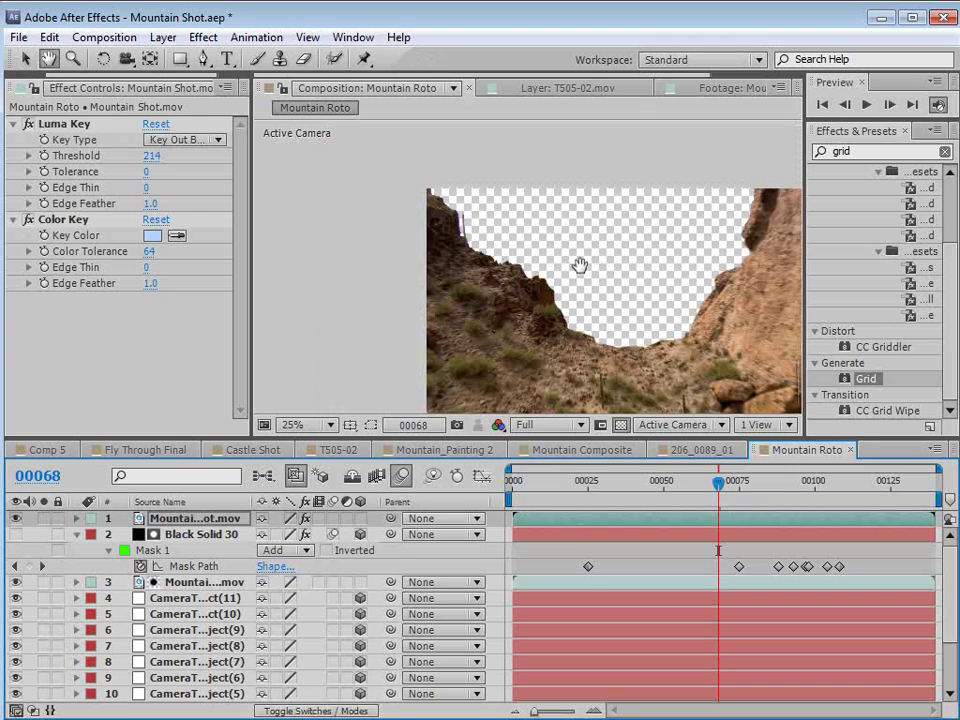
left_click_drag(579, 264, 540, 306)
key("Page_Down")
left_click_drag(750, 497, 603, 500)
key("comma")
left_click(811, 491)
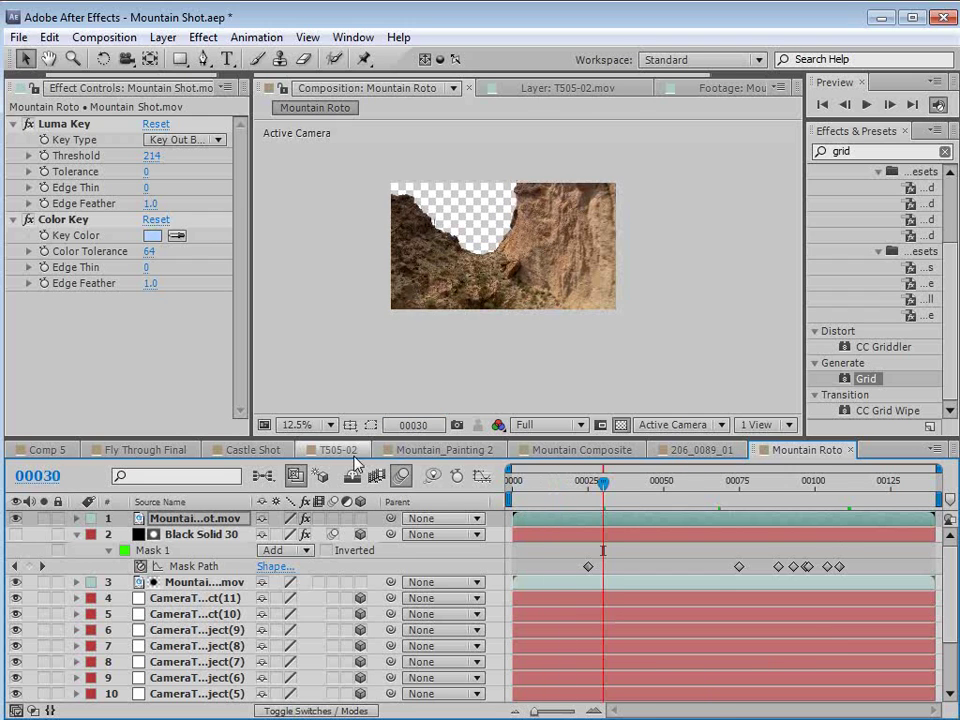
- Review the Mountain Composite composition up to frame 47 and bring up the list of project items
left_click(436, 449)
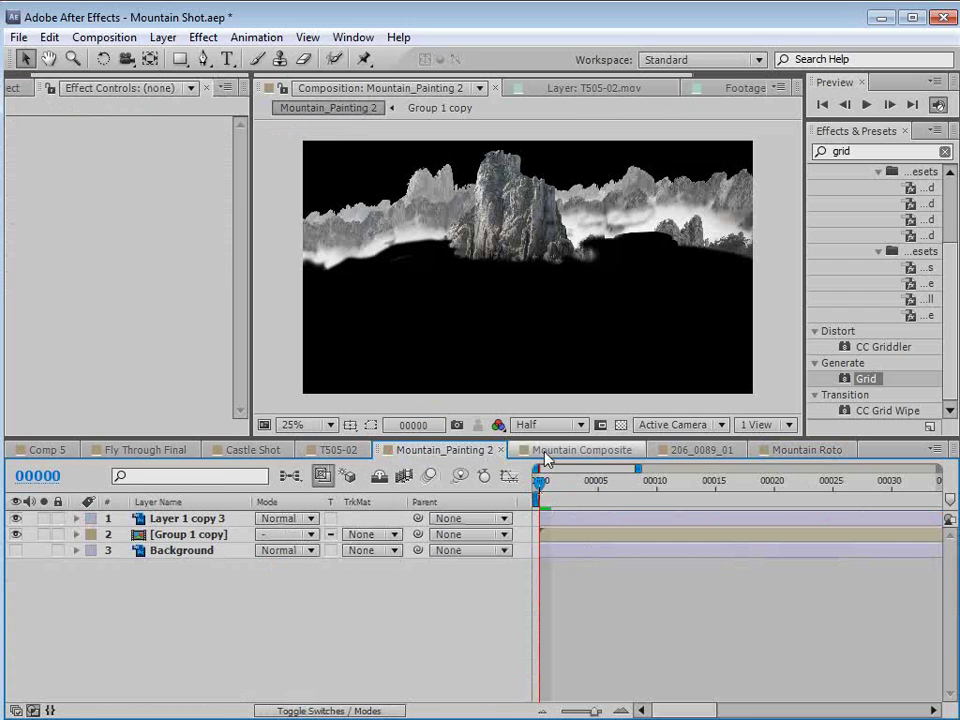
left_click(548, 455)
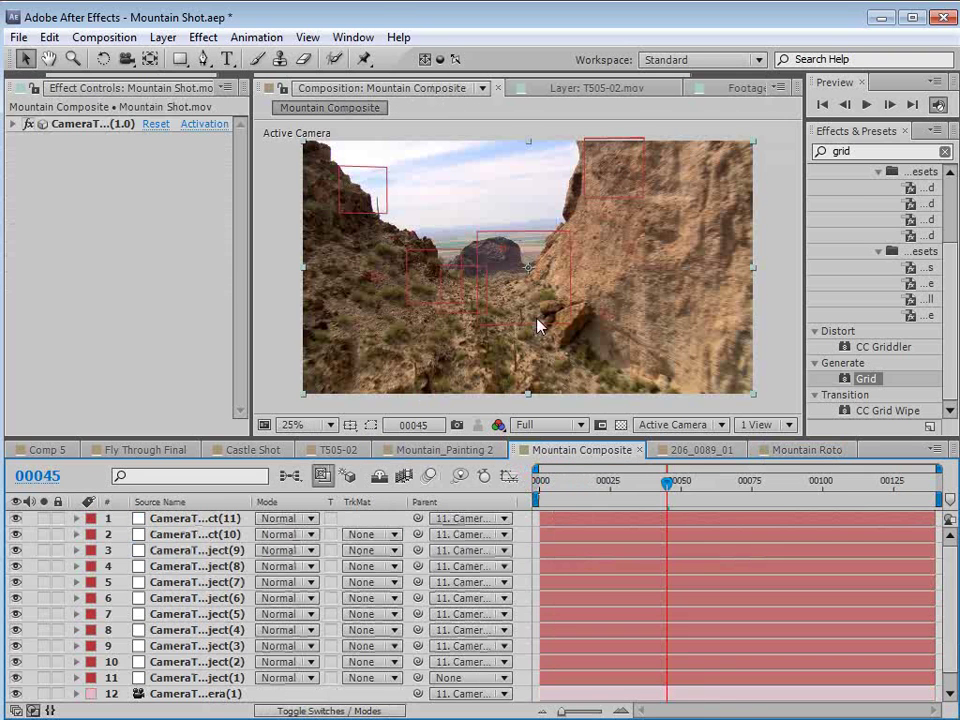
left_click_drag(120, 73, 30, 73)
left_click(30, 88)
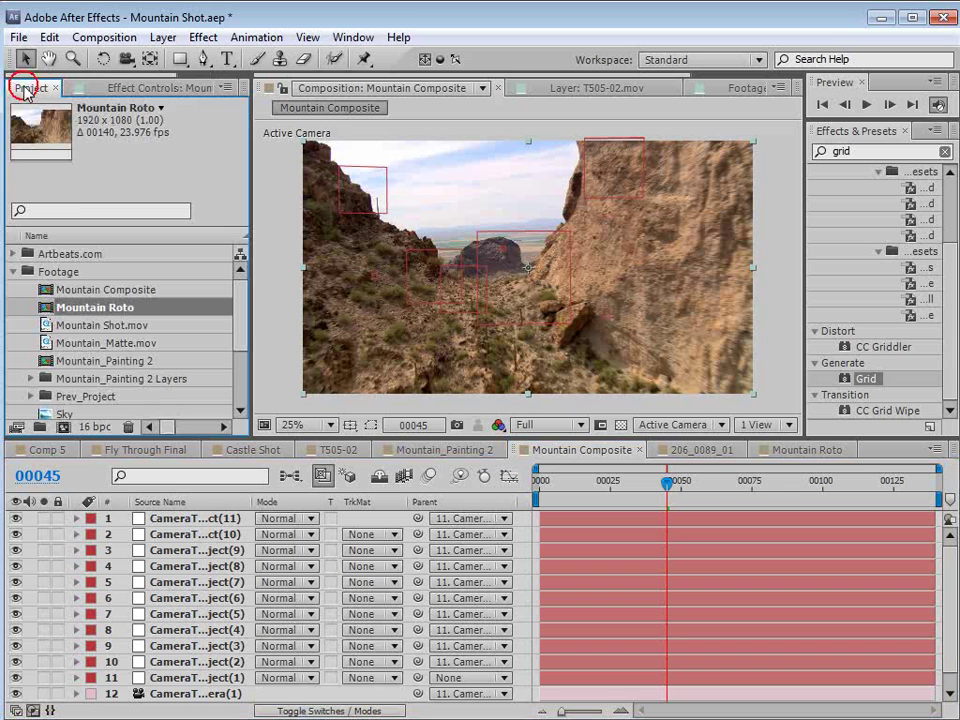
mouse_move(660, 487)
left_mouse_down()
mouse_move(718, 482)
mouse_move(672, 482)
left_mouse_up()
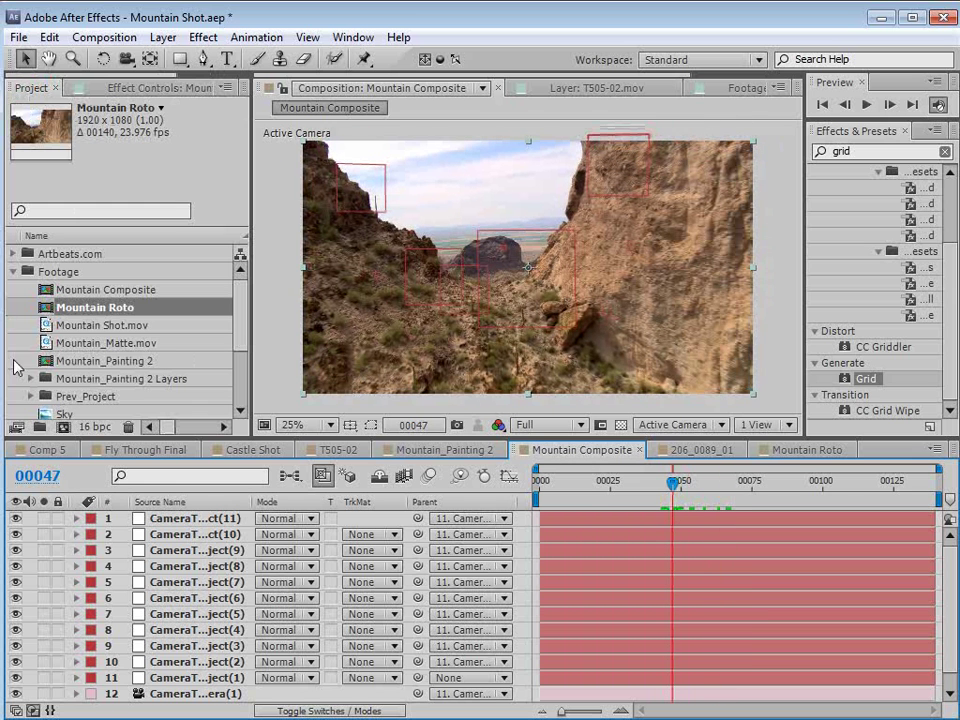
- Open the Mountain_Painting 2 composition and check what Layer 1 copy 3 and Group 1 copy contain by toggling their visibility
double_click(46, 362)
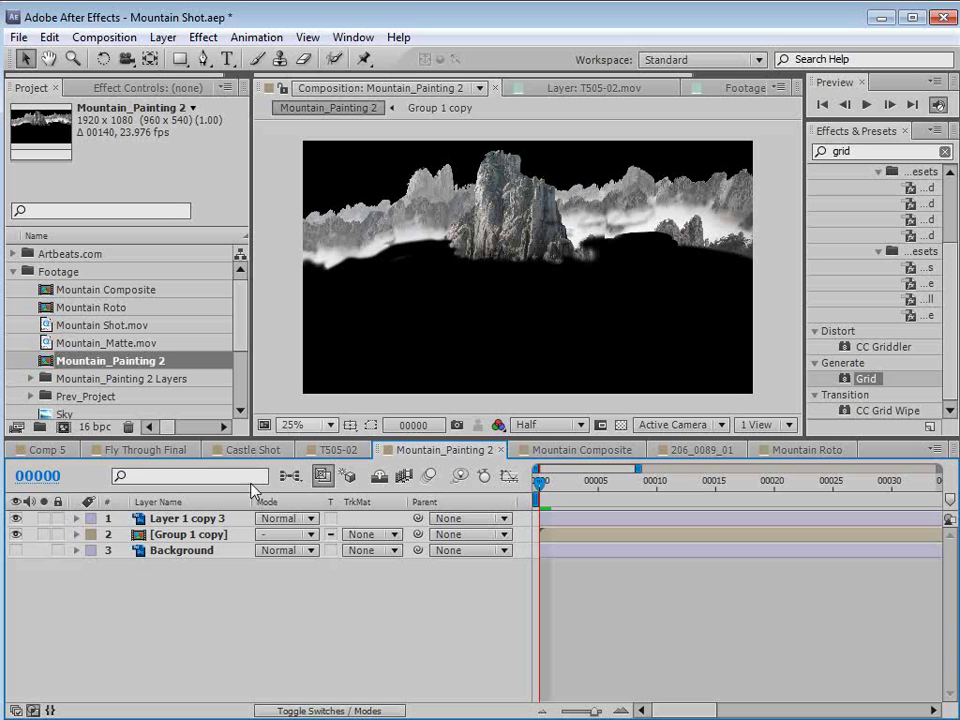
left_click(16, 518)
left_click(16, 518)
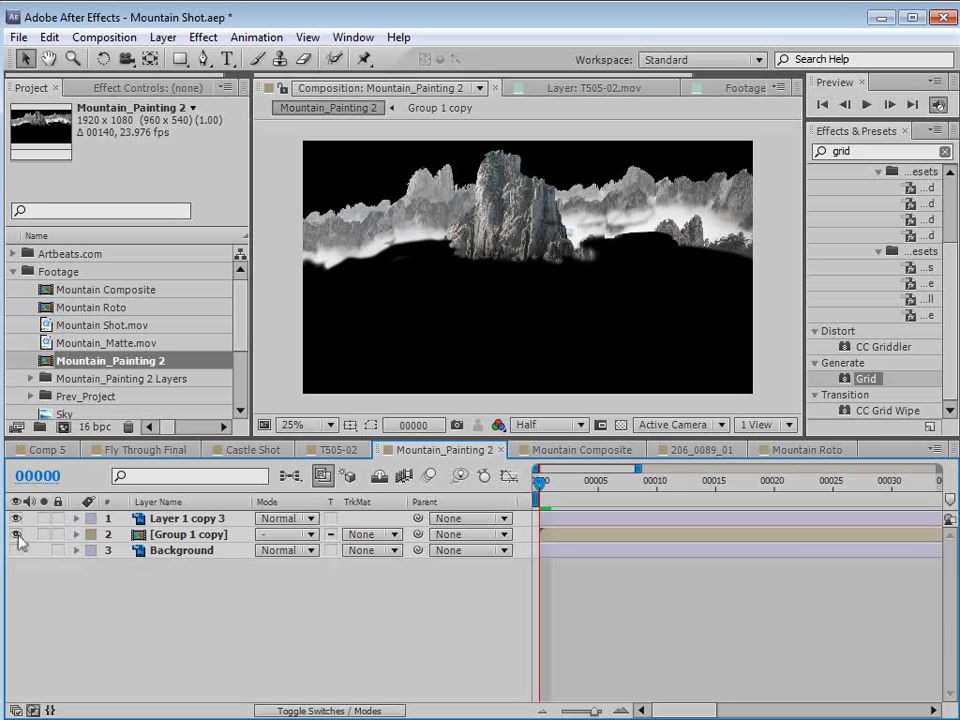
left_click(16, 534)
left_click(16, 534)
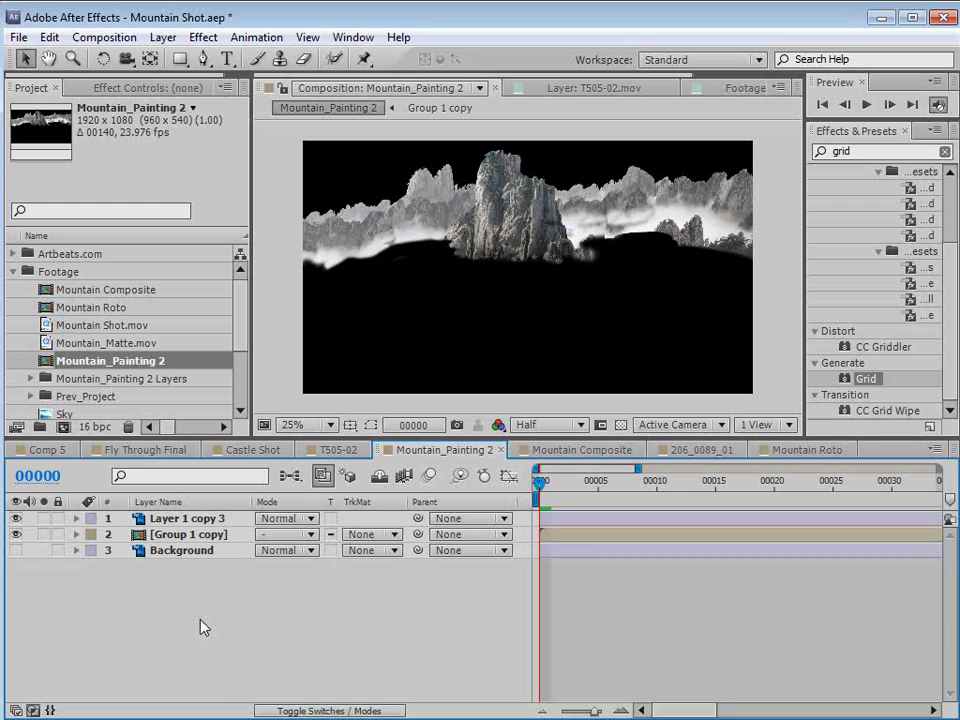
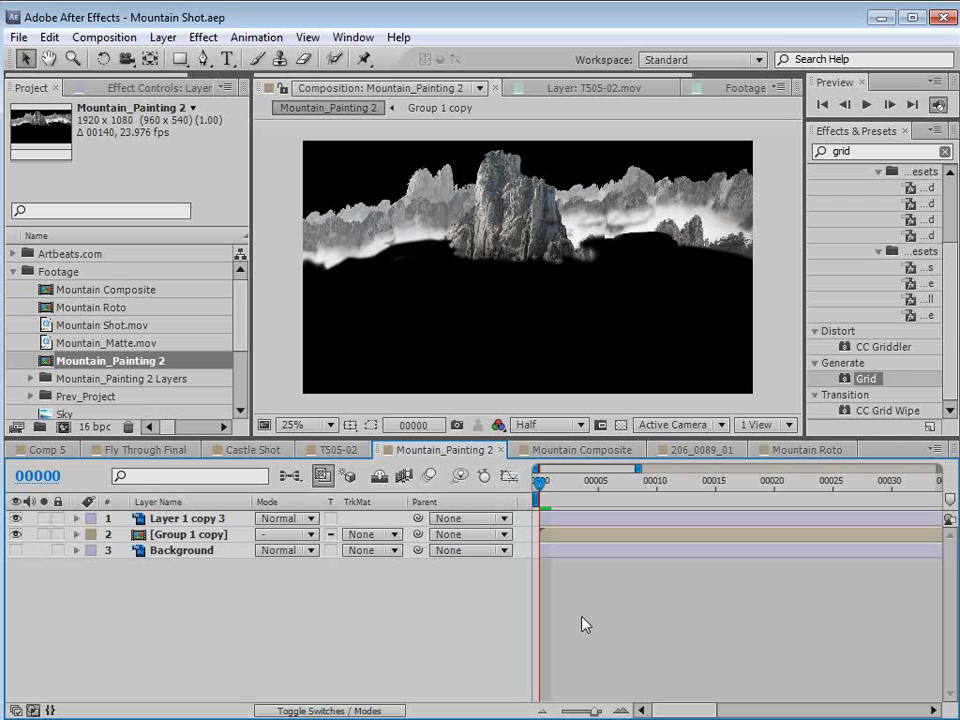
- Rename Layer 1 copy 3 as "Mountain" and Group 1 copy as "Back mountains"
left_click(207, 520)
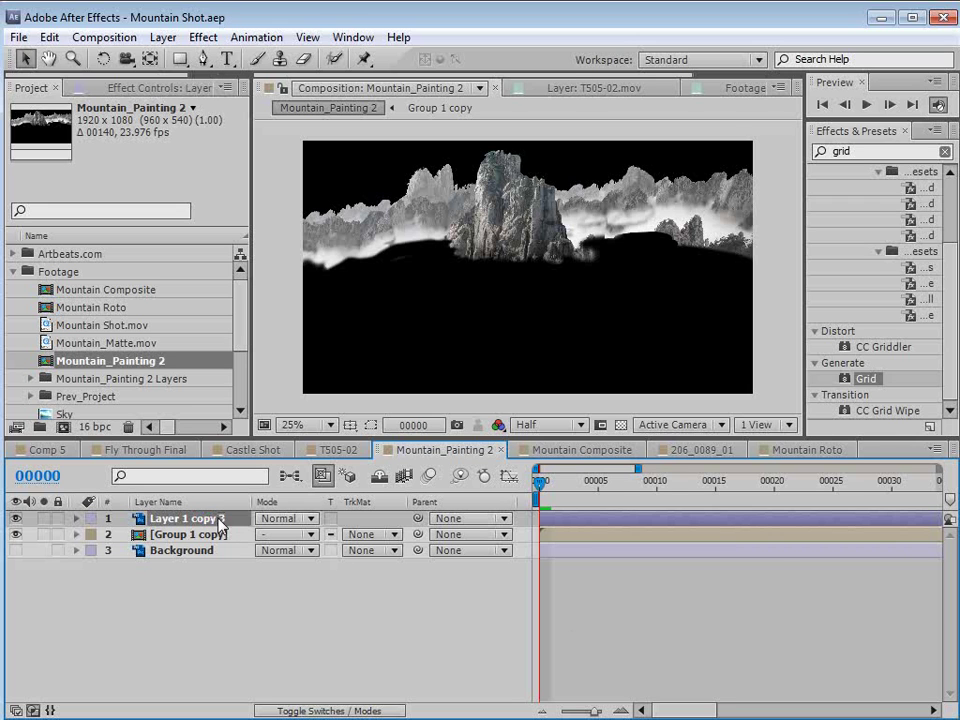
key("Return")
type("Mountain")
key("Return")
left_click(205, 533)
key("Return")
type("Back mou")
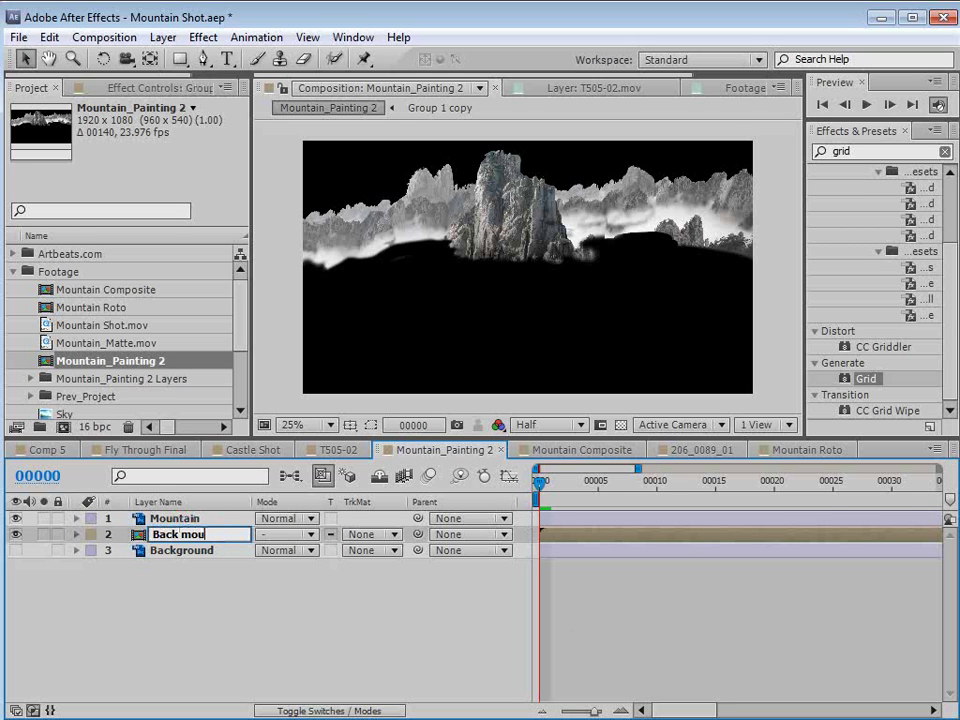
type("ntains")
left_click(196, 598)
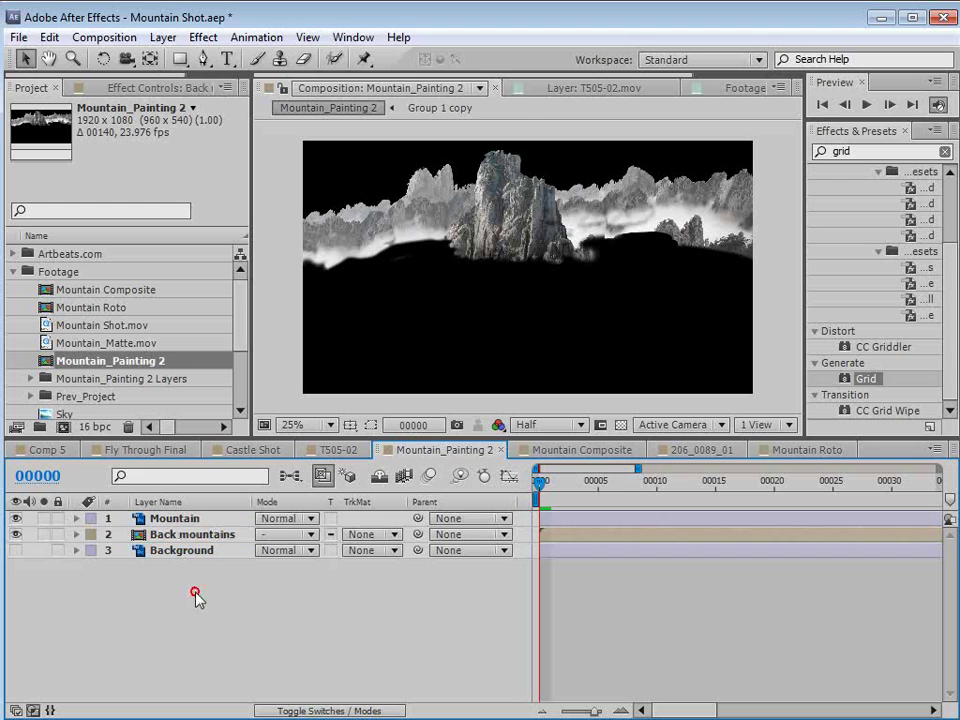
- Copy the Mountain and Back mountains layers and paste them into the Mountain Composite composition at frame 0
left_click(188, 522)
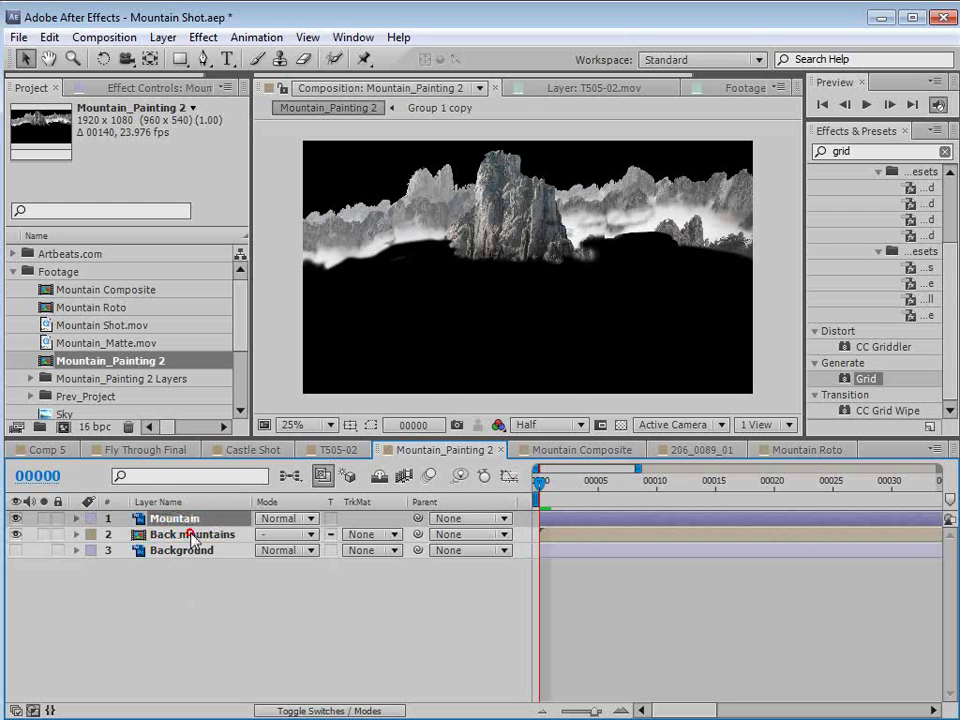
left_click(192, 536, "shift")
left_click(49, 37)
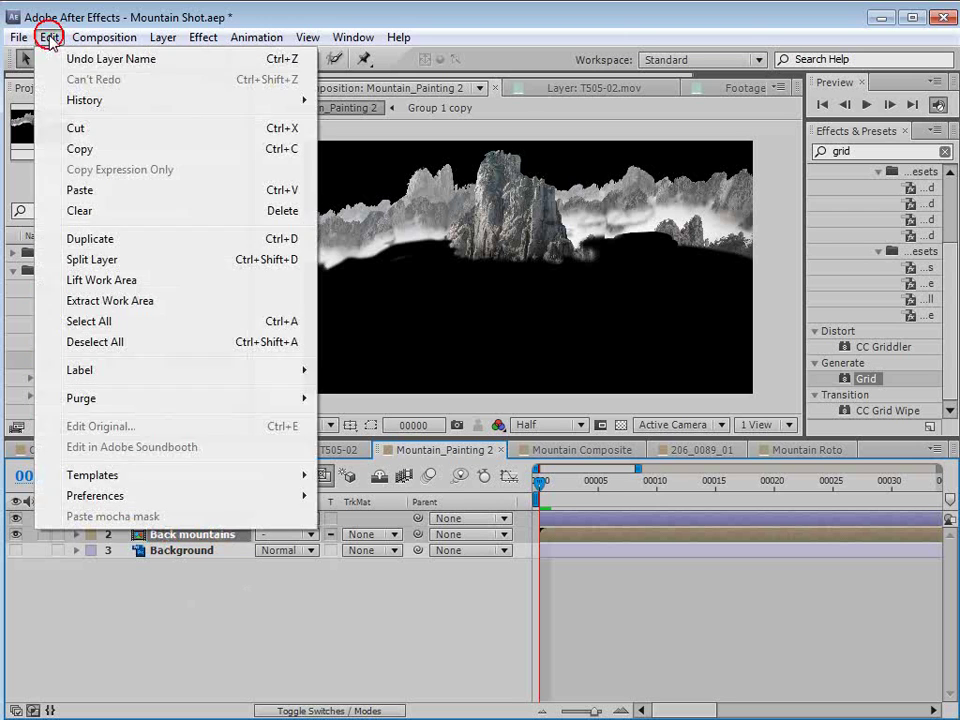
left_click(95, 149)
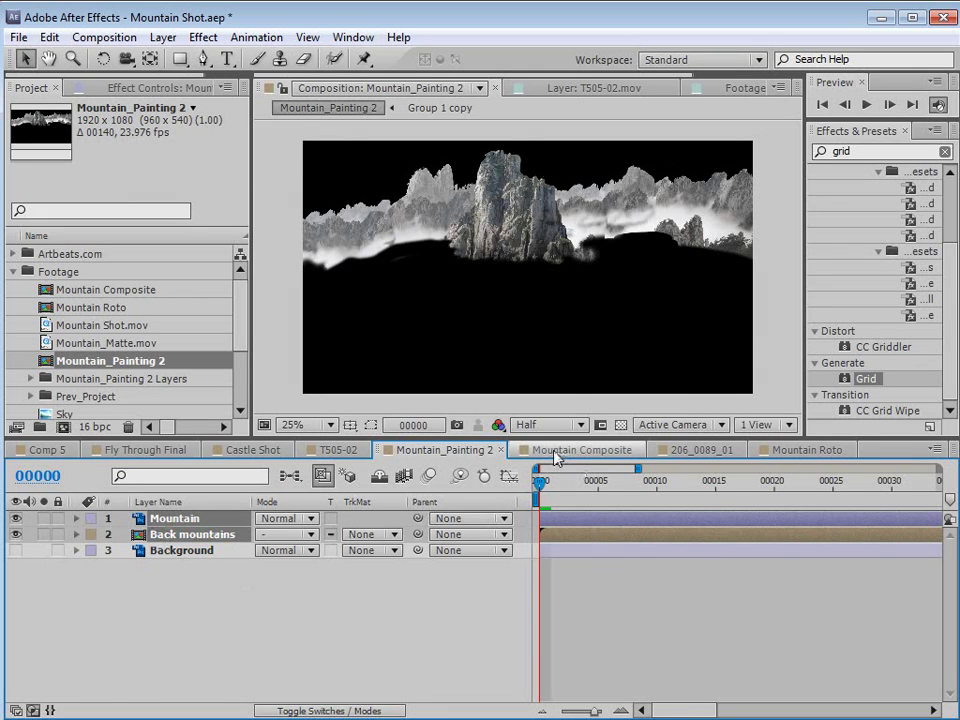
left_click(556, 451)
left_click(541, 482)
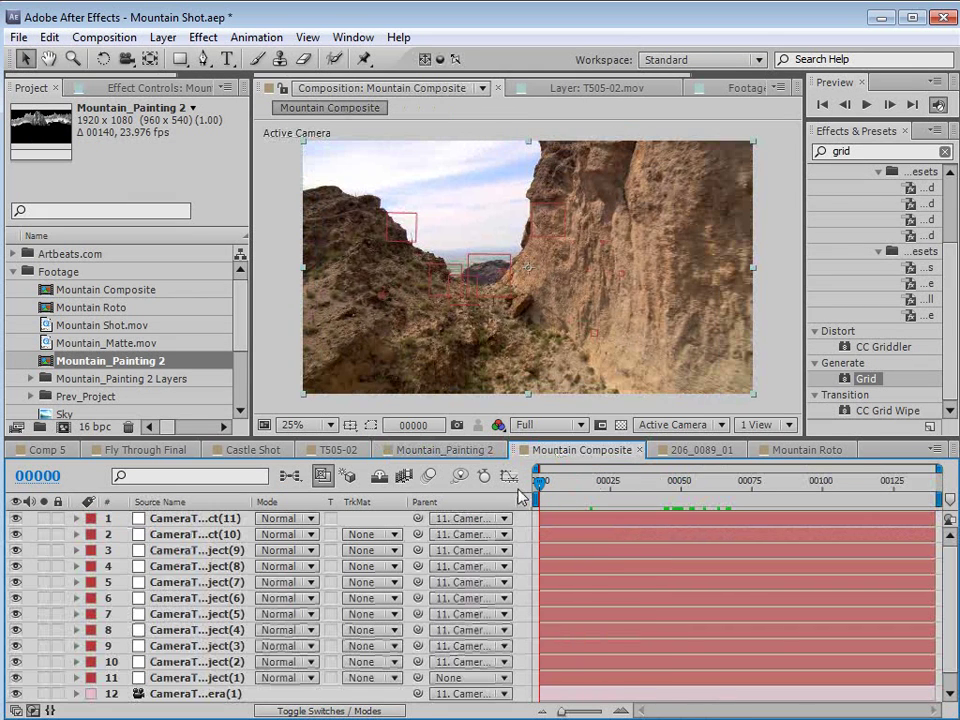
left_click(49, 37)
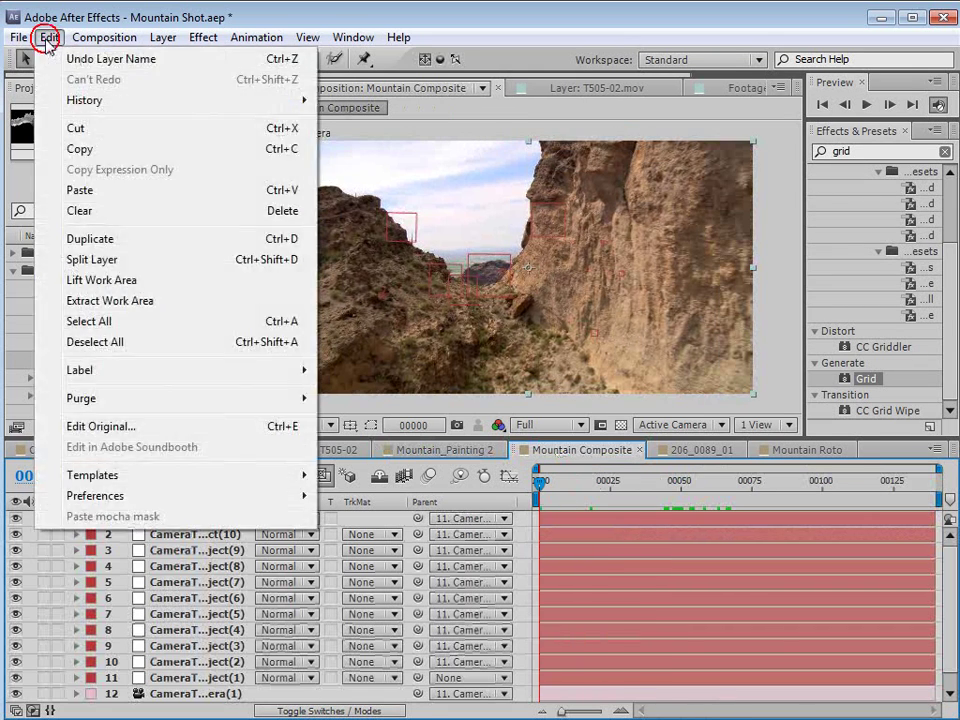
left_click(122, 190)
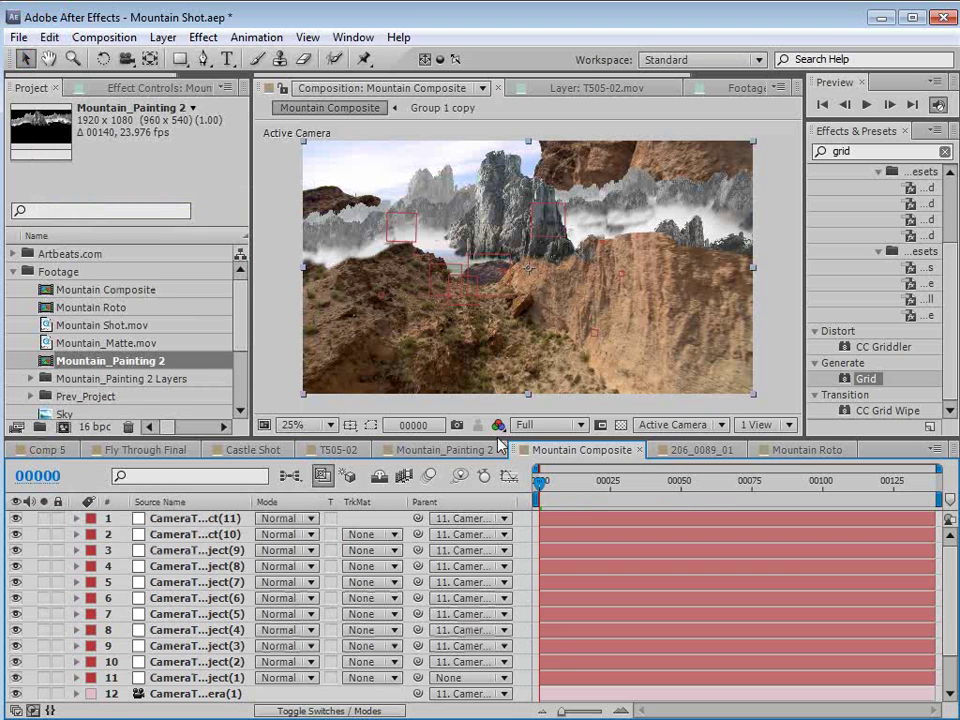
- Enlarge the layer list and set the parent of all eleven CameraTracker null objects and the tracker camera to None
left_click_drag(499, 438, 499, 368)
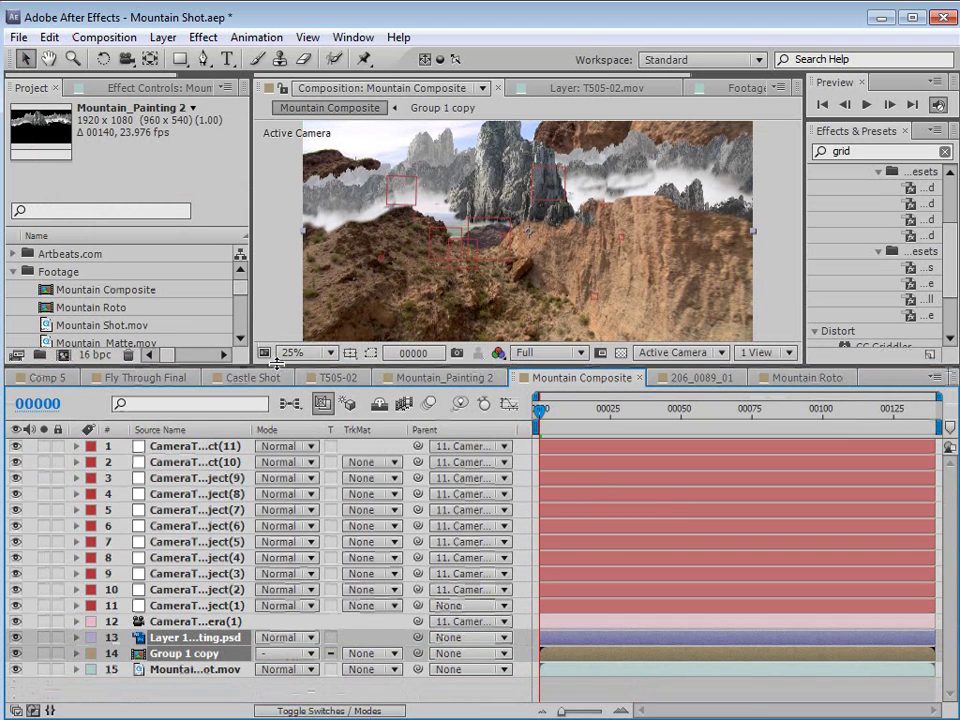
left_click_drag(275, 363, 275, 289)
left_click(195, 543)
left_click(195, 384, "ctrl")
left_click(195, 370, "ctrl")
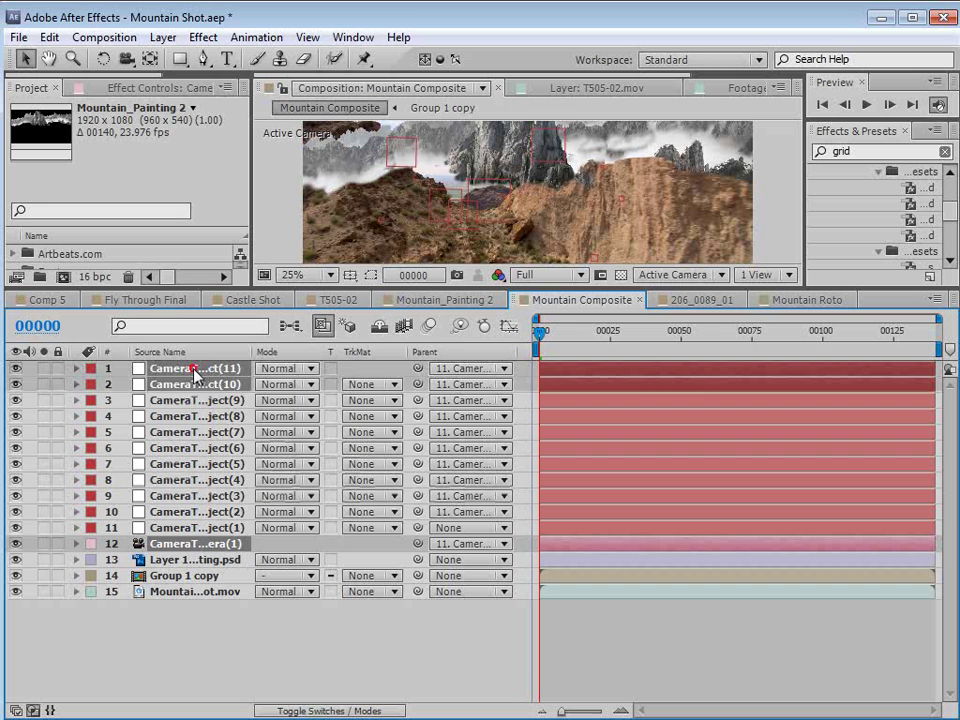
left_click(195, 527, "shift")
left_click(468, 368)
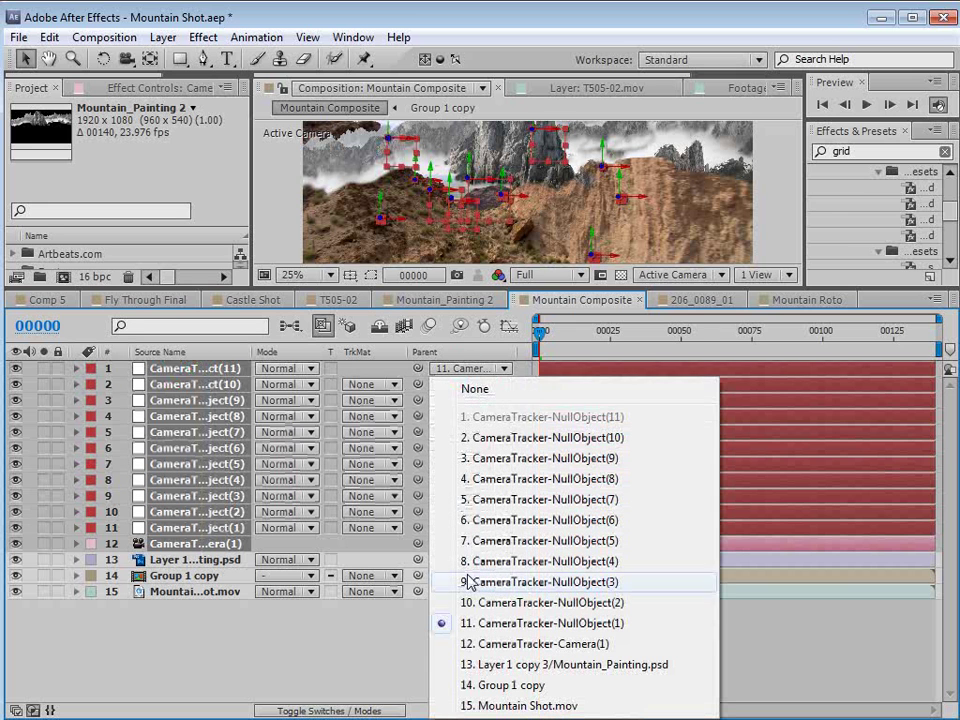
left_click(474, 392)
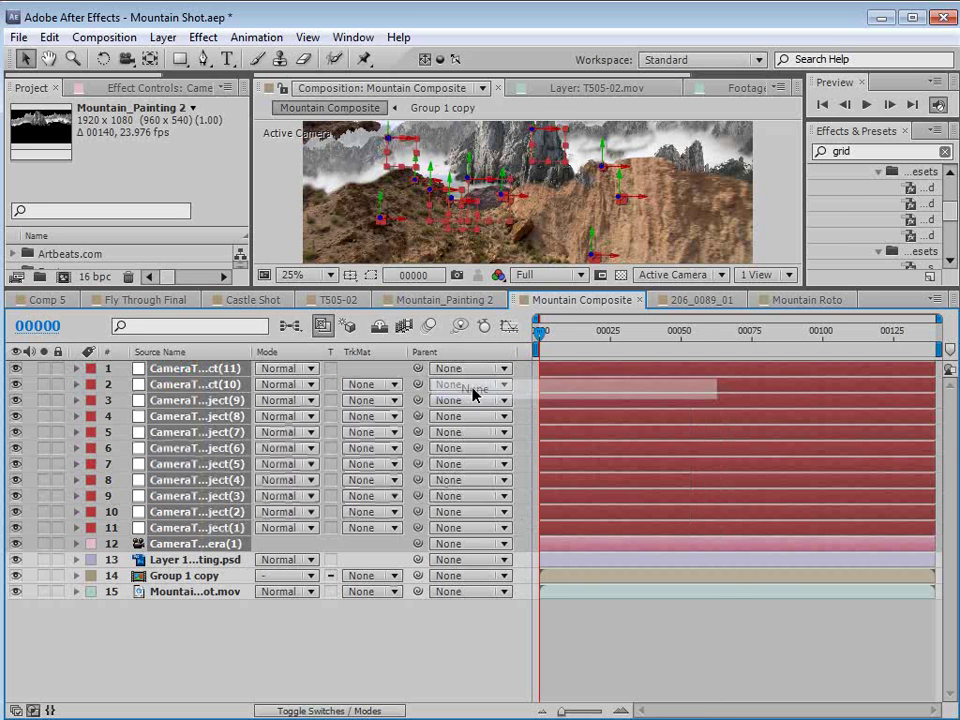
left_click(375, 615)
- Mark the eleven CameraTracker null layers as shy and hide all shy layers from the timeline
left_click(150, 528)
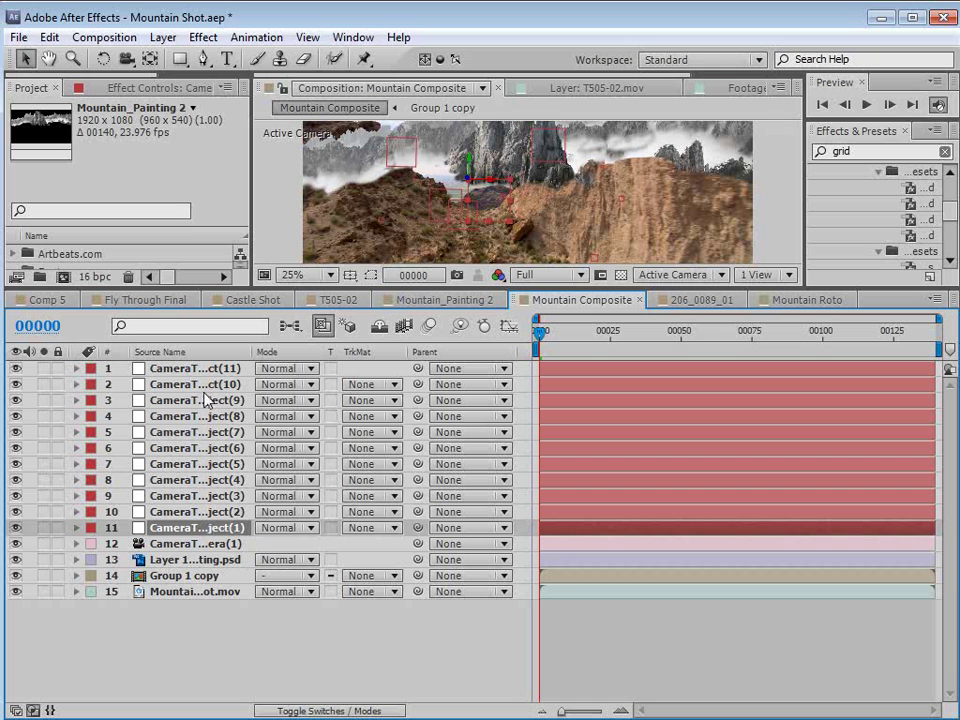
left_click(208, 617)
left_click(162, 369)
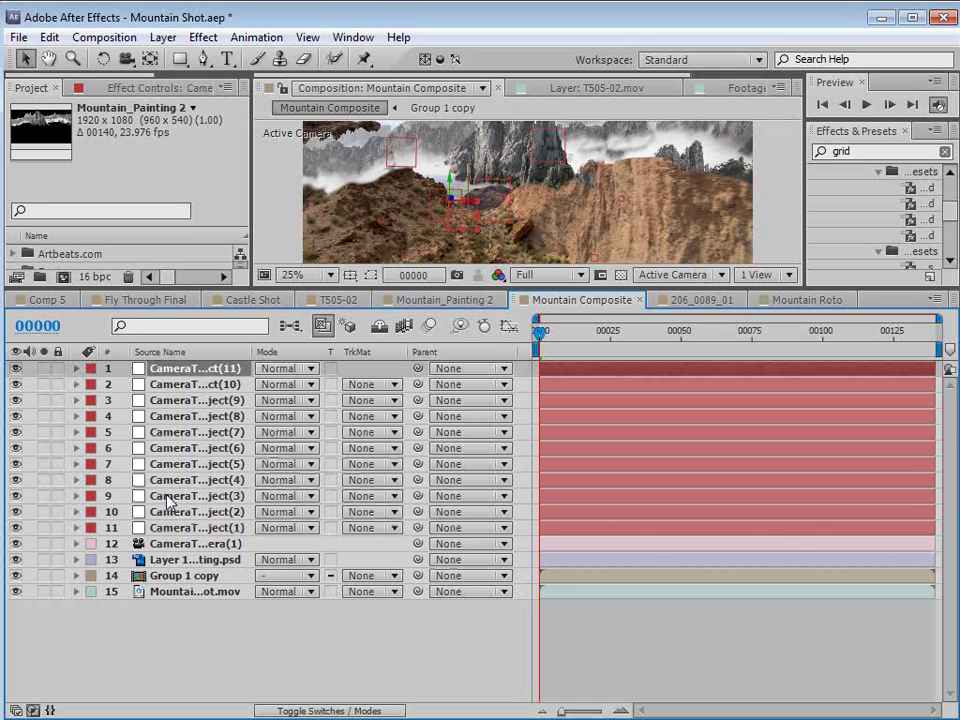
left_click(168, 528, "shift")
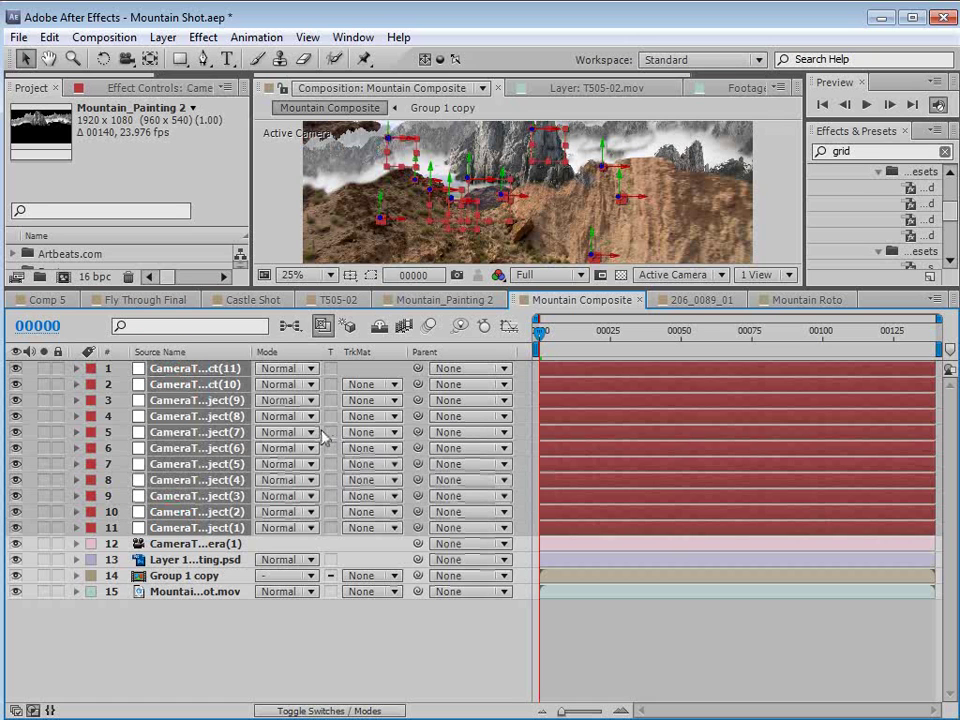
key("F4")
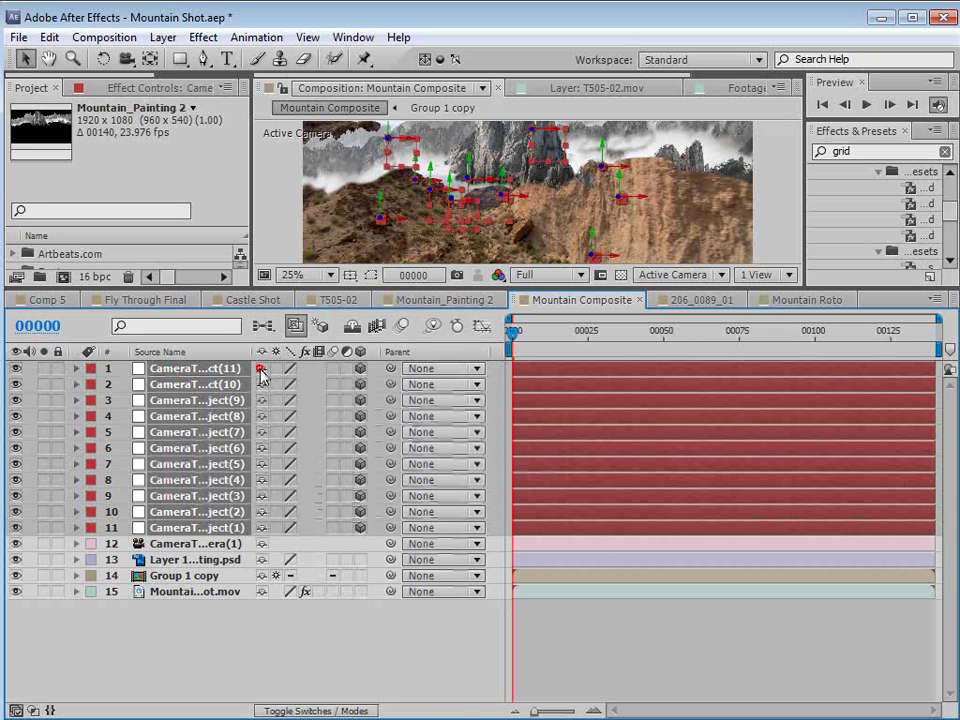
left_click(260, 369)
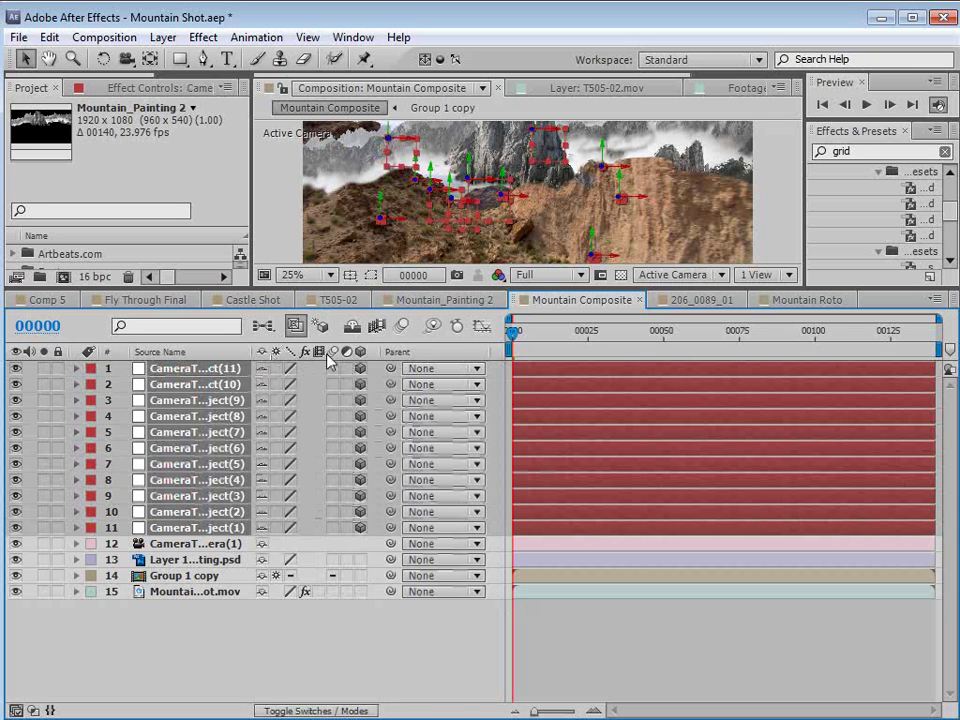
left_click(354, 326)
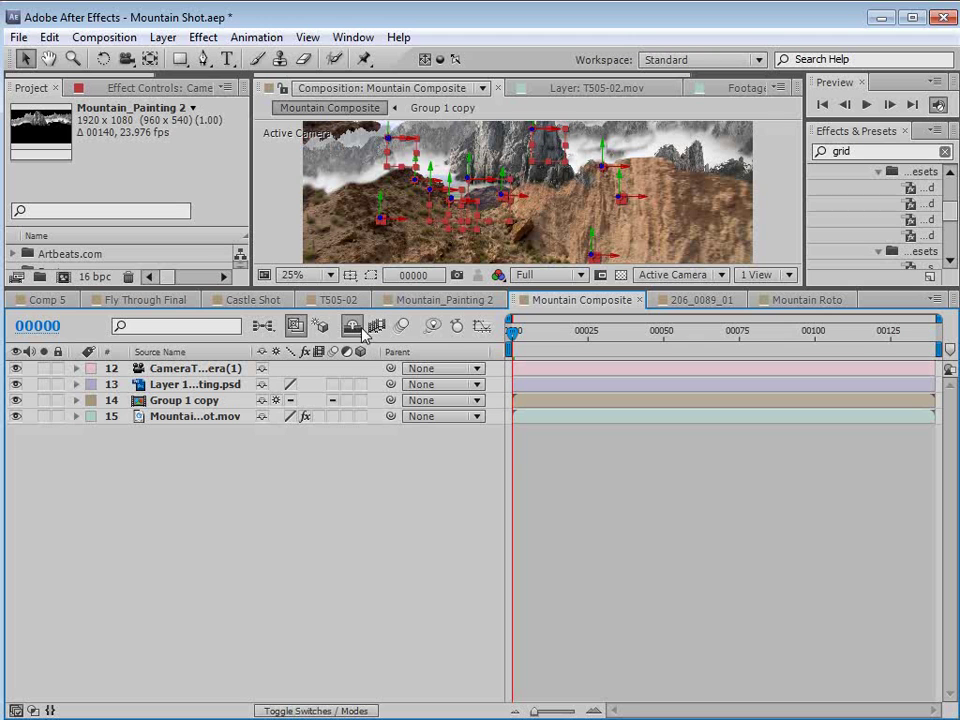
left_click(356, 325)
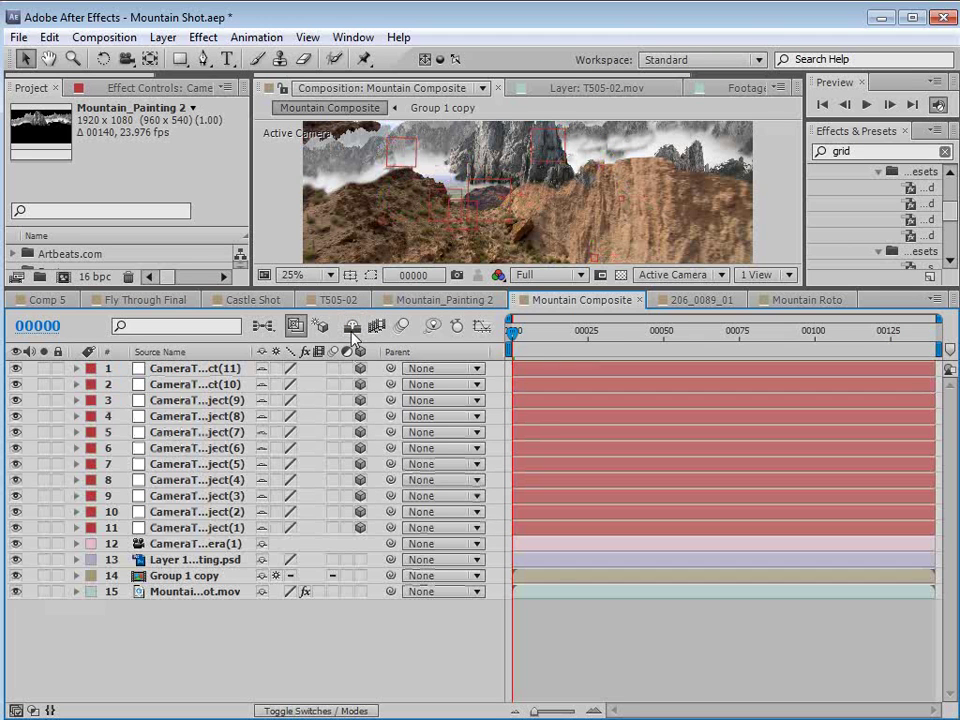
left_click(355, 326)
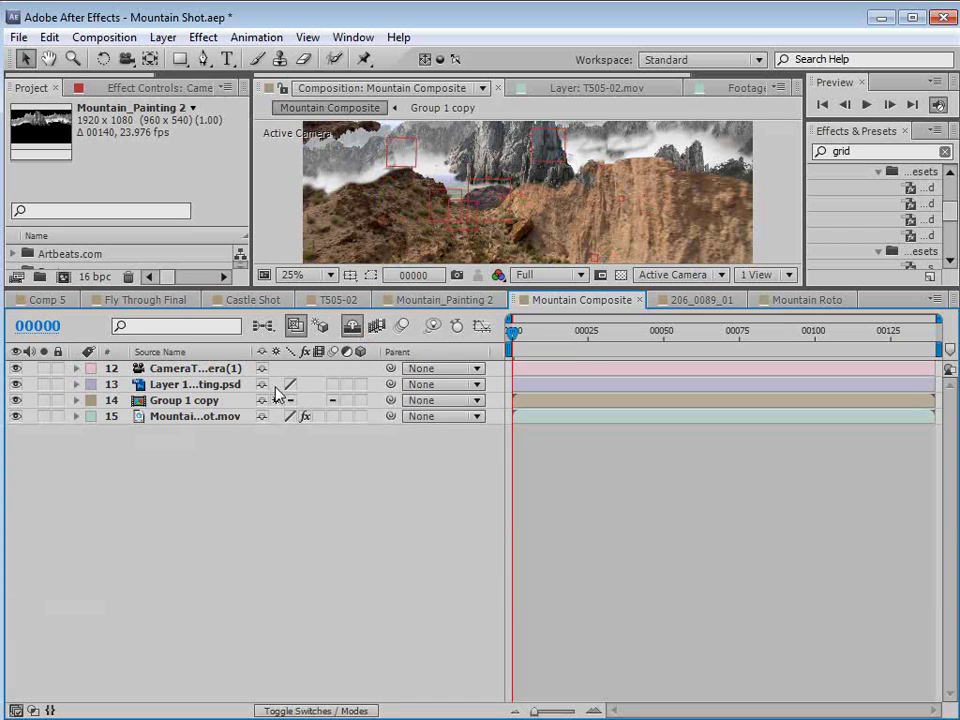
- Show layer names instead of source names in the timeline and enlarge the composition view again
left_click(172, 401)
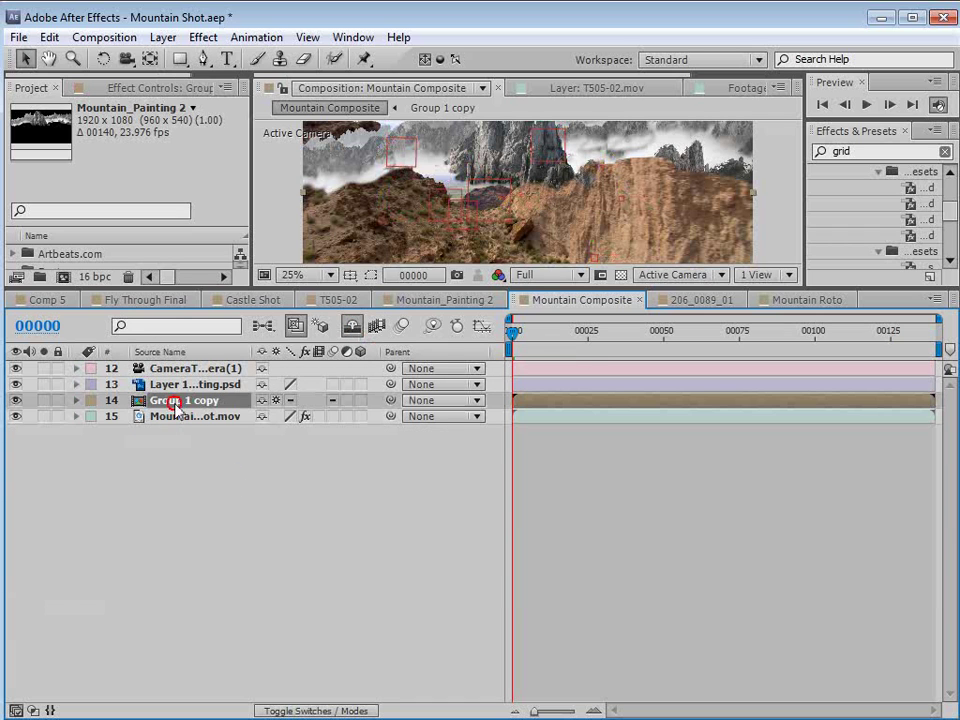
left_click(206, 354)
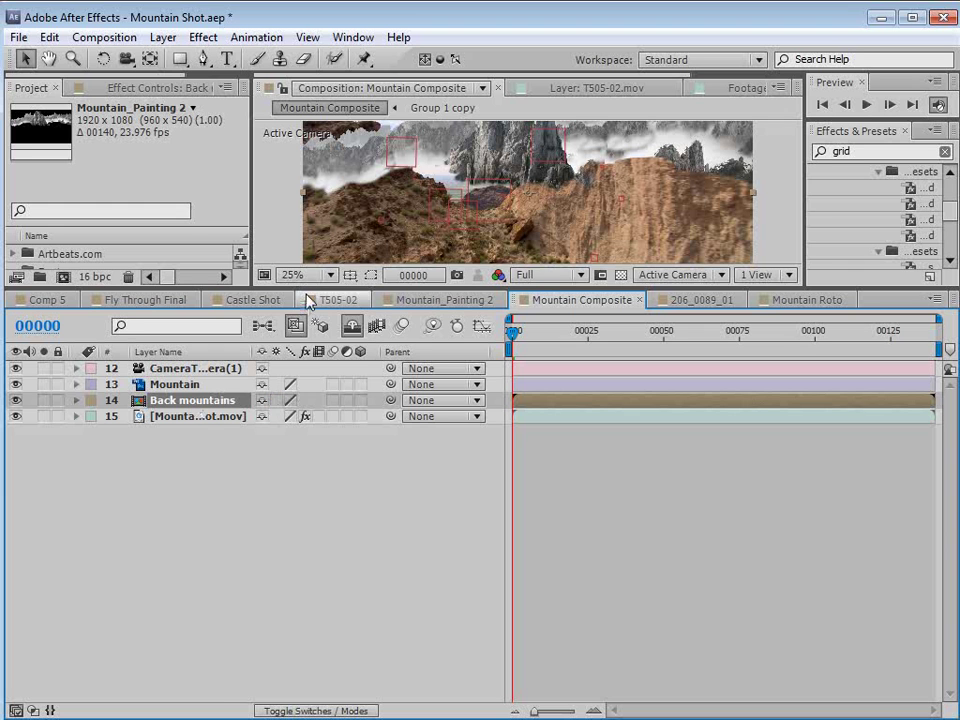
left_click_drag(300, 288, 288, 420)
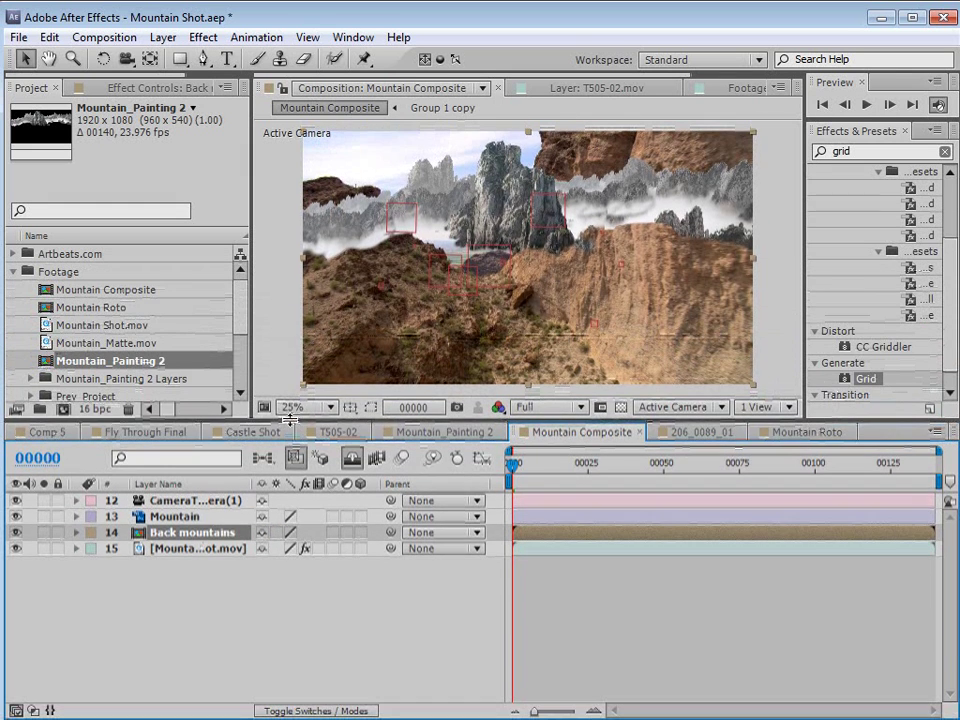
- Add the Mountain Roto composition to Mountain Composite above the tracker camera and preview the composite
left_click(200, 563)
left_click(190, 534)
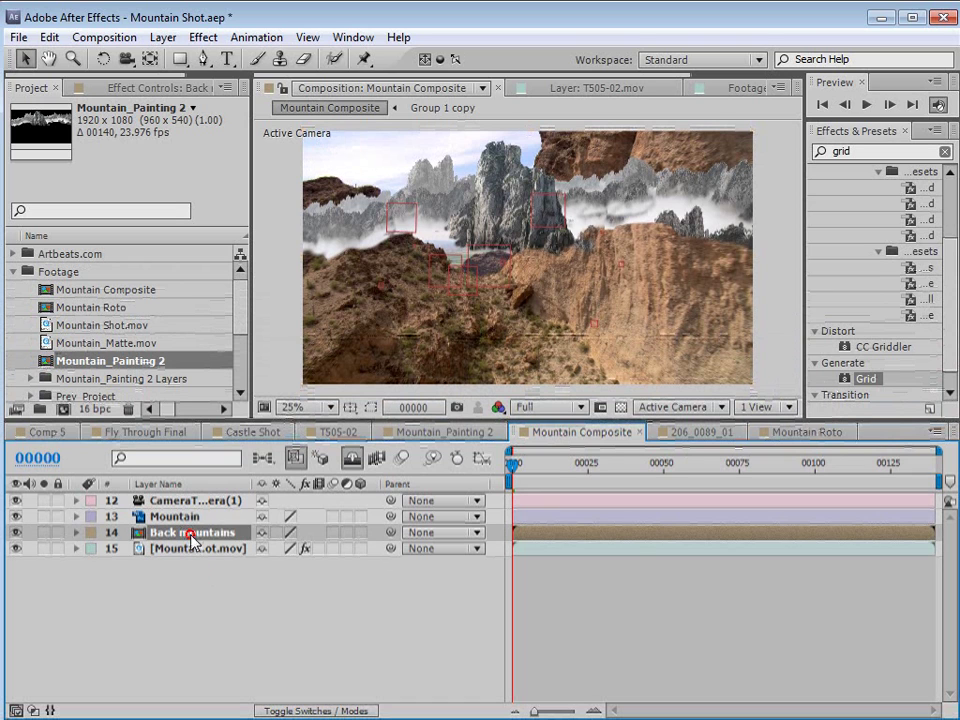
key("Up")
key("Up")
key("Up")
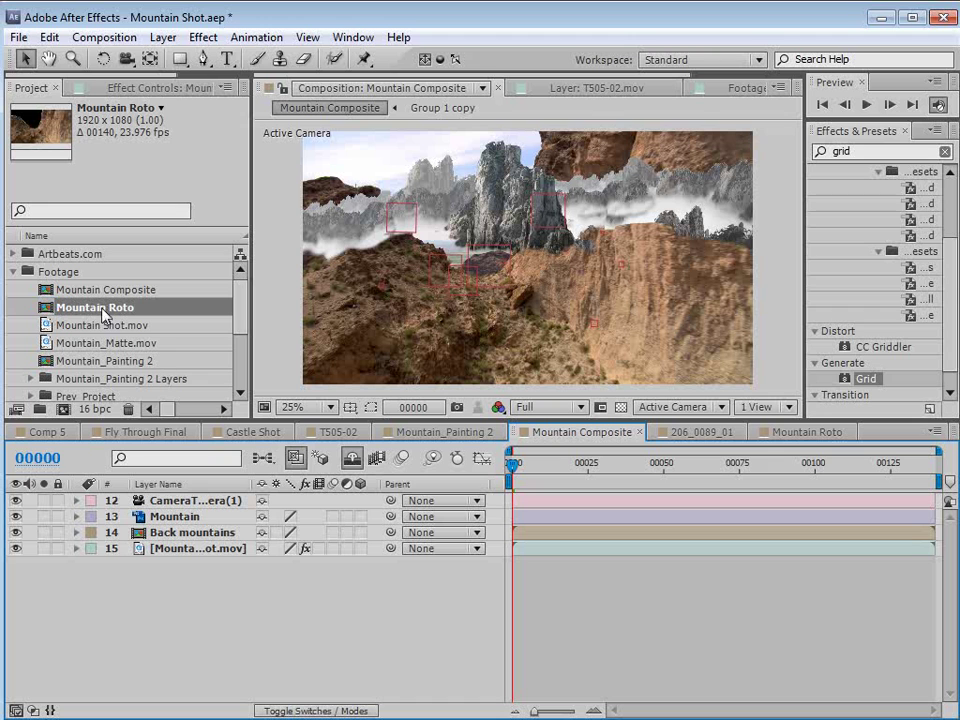
left_click_drag(104, 316, 159, 500)
key("space")
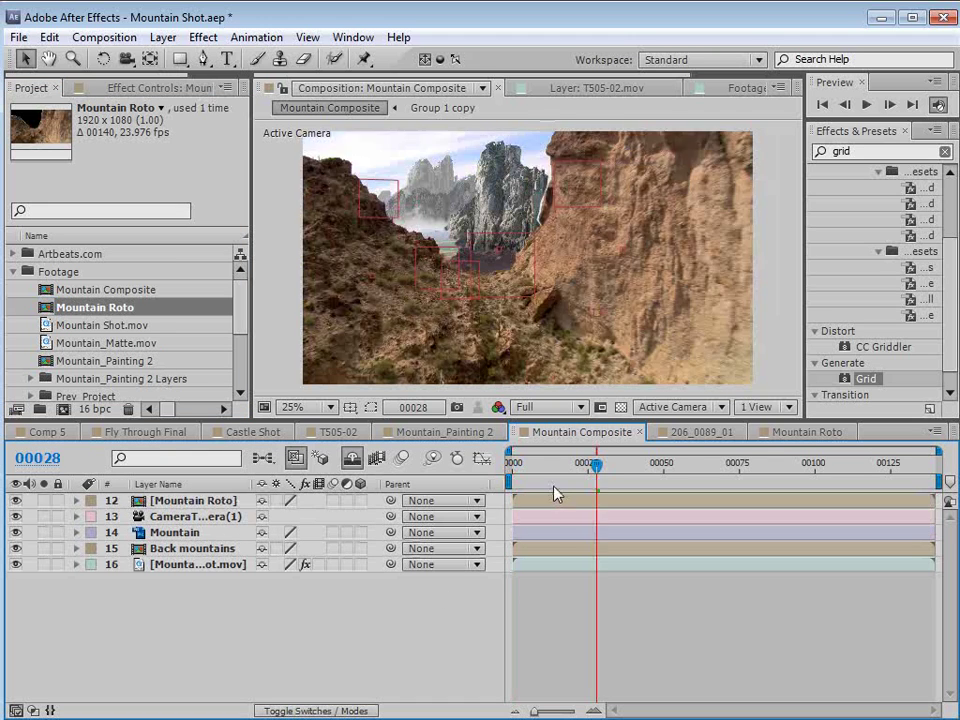
- Hide the Mountain Roto layer and move the current time to frame 112
left_click_drag(588, 475, 760, 472)
left_click_drag(643, 484, 600, 484)
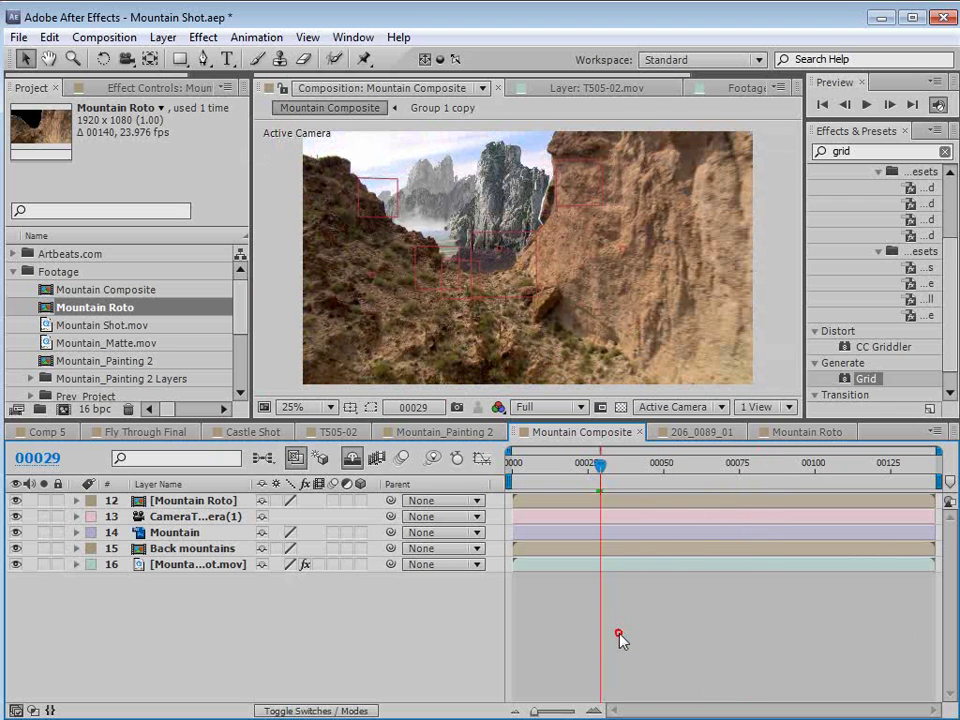
left_click(14, 501)
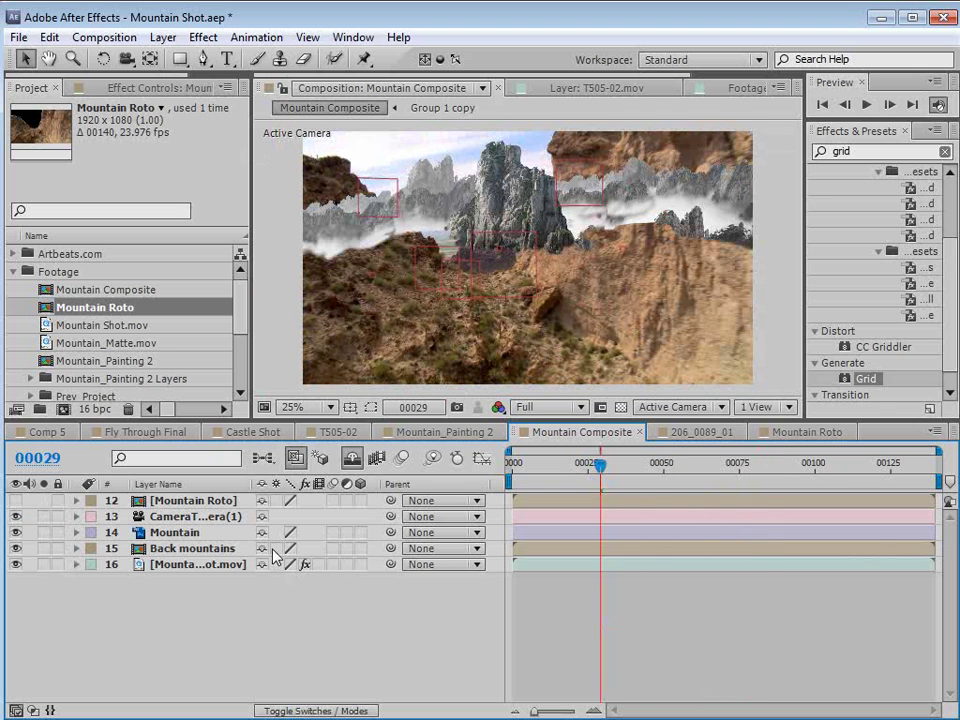
left_click_drag(600, 489, 853, 504)
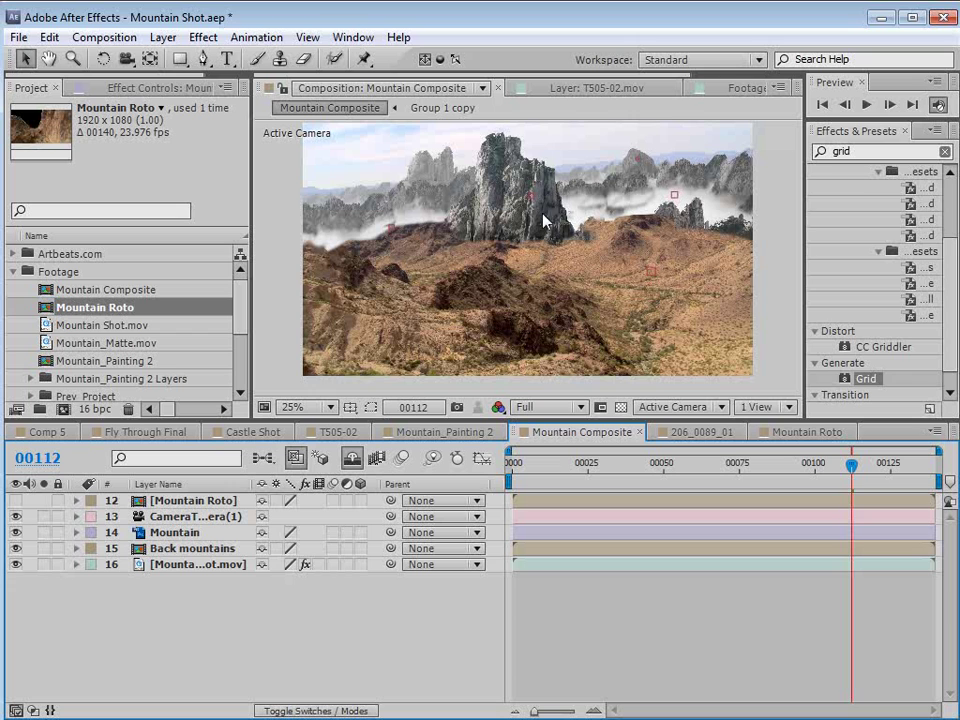
- Make the Mountain and Back mountains layers 3D and reveal the shy null layers in the timeline
left_click(200, 536)
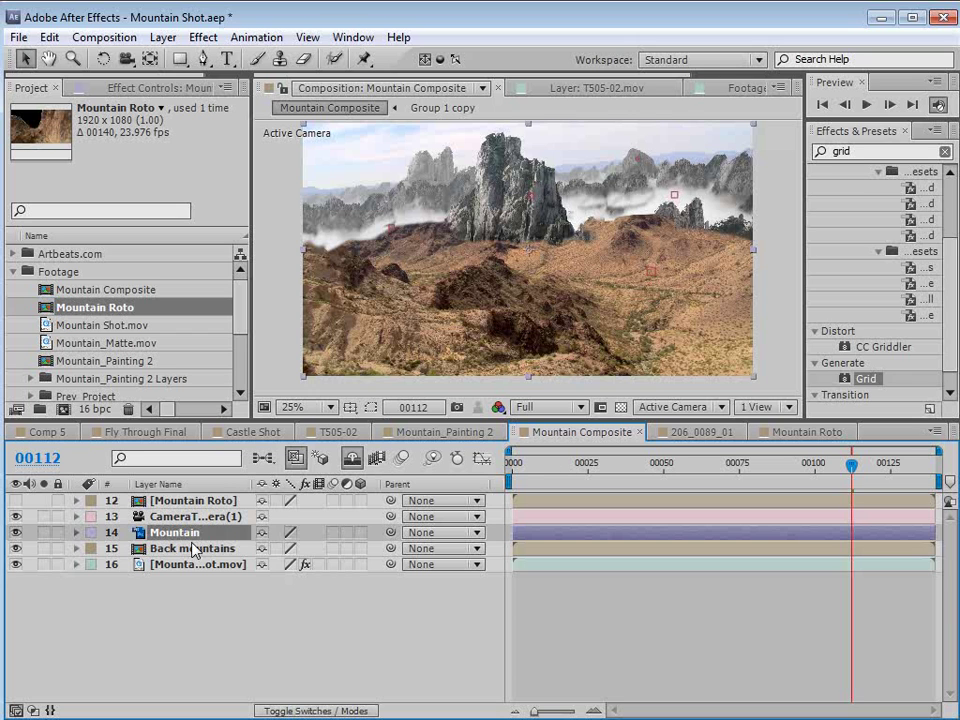
left_click(360, 532)
left_click(360, 548)
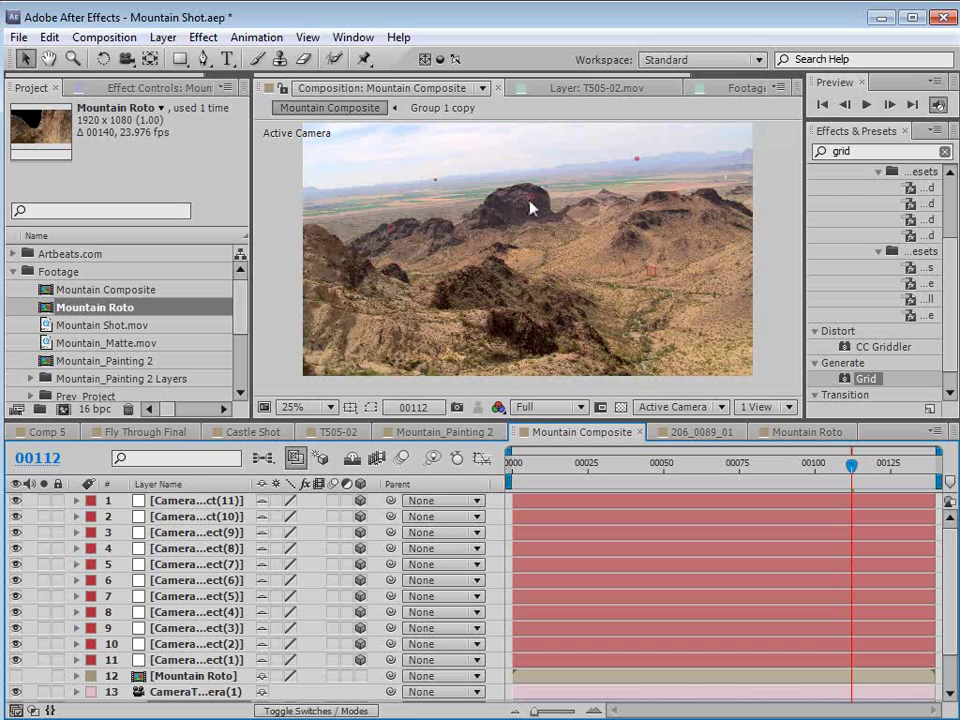
- Find the tracker null sitting on the large dark central mountain and rename it Main Mountain
key("ctrl+Down")
key("ctrl+Down")
key("ctrl+Down")
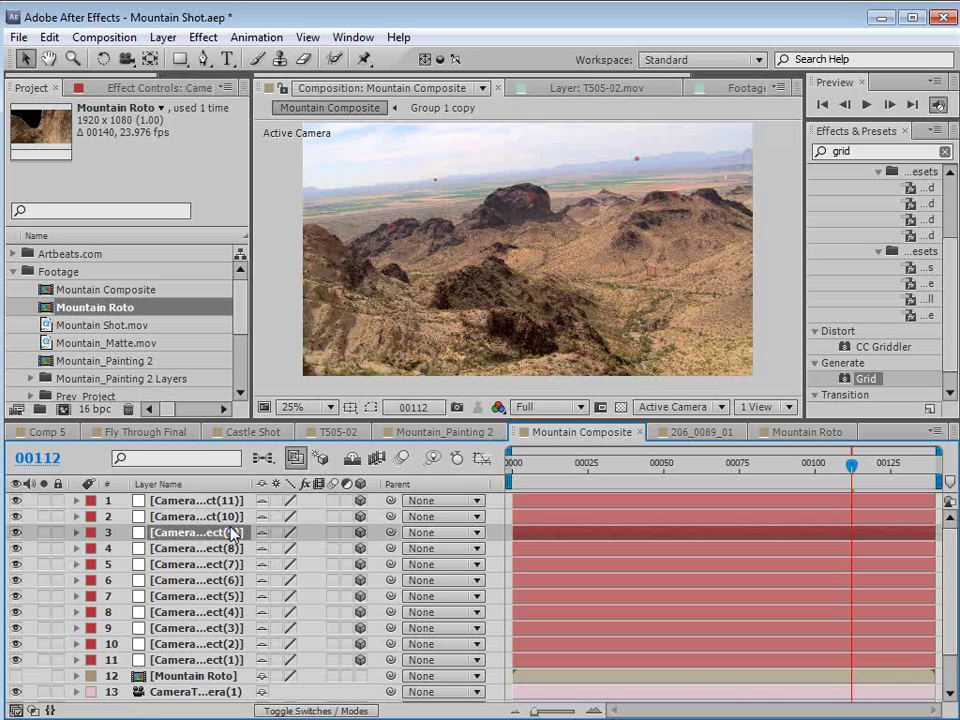
key("period")
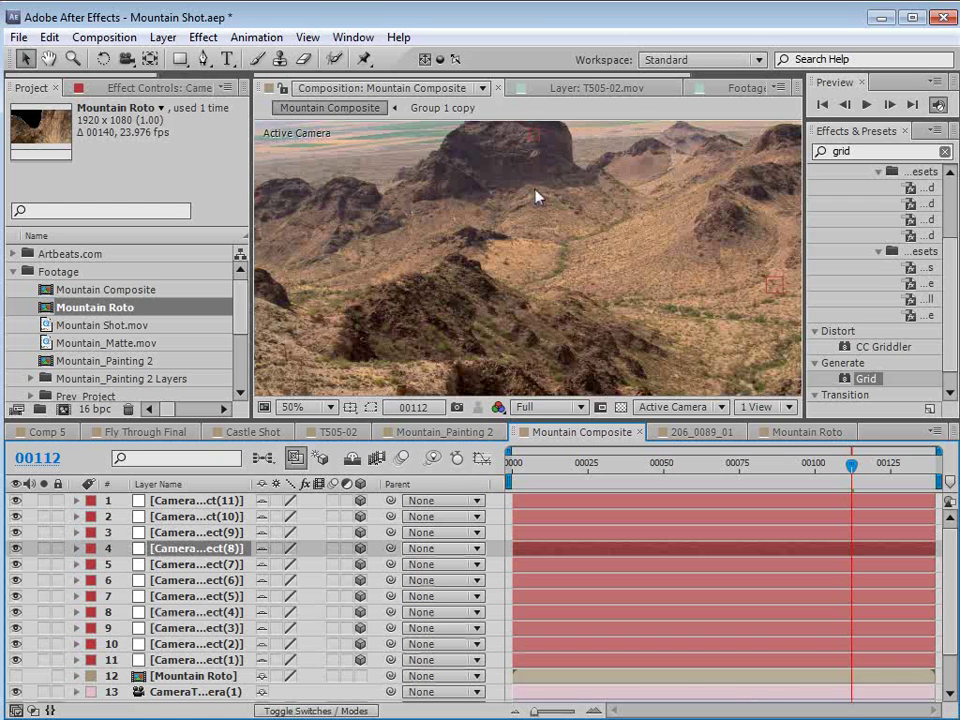
key("space")
left_click_drag(533, 153, 514, 229)
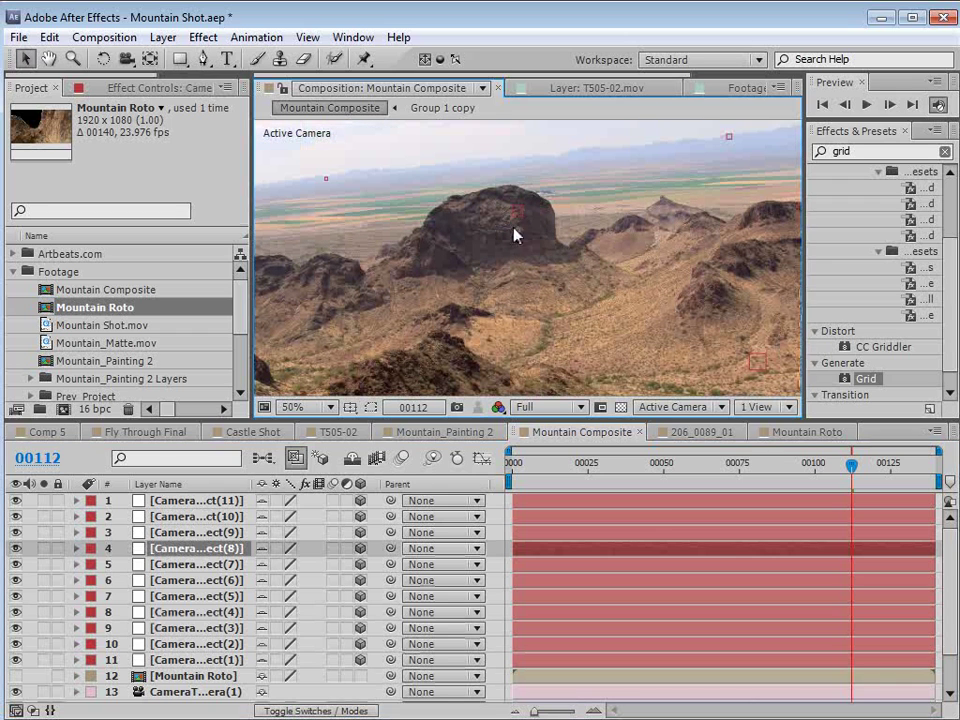
left_click(175, 643)
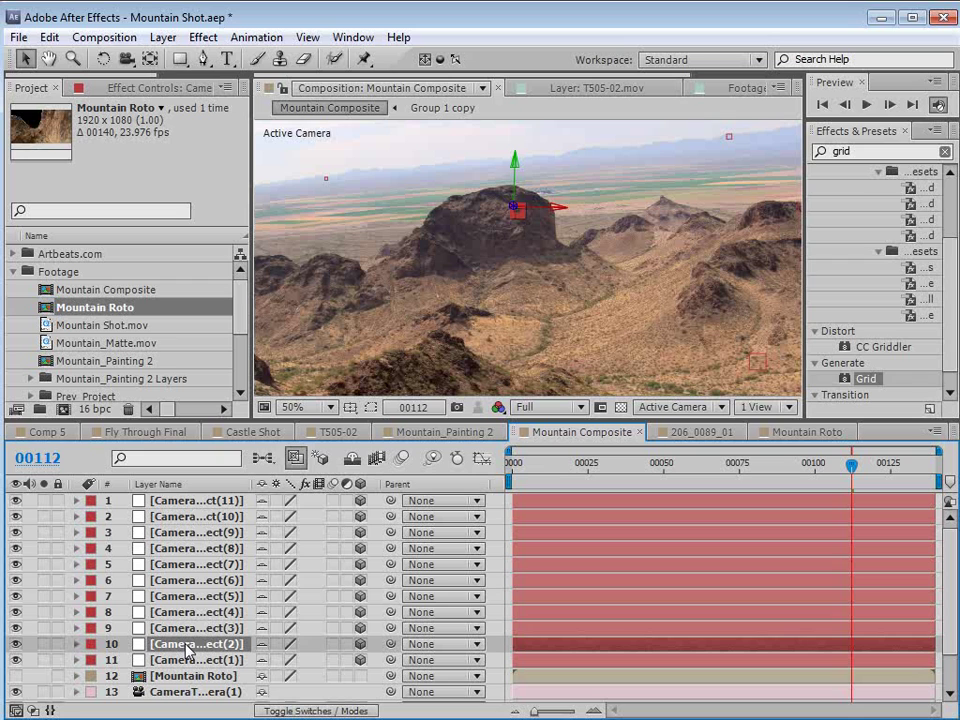
key("Return")
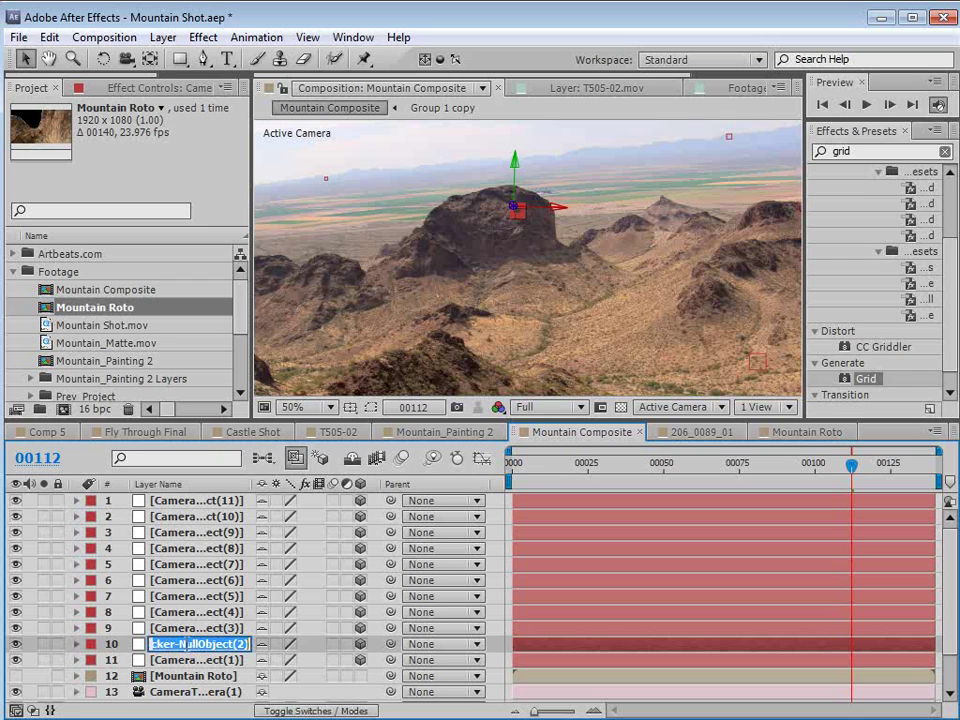
type("Main Mountain")
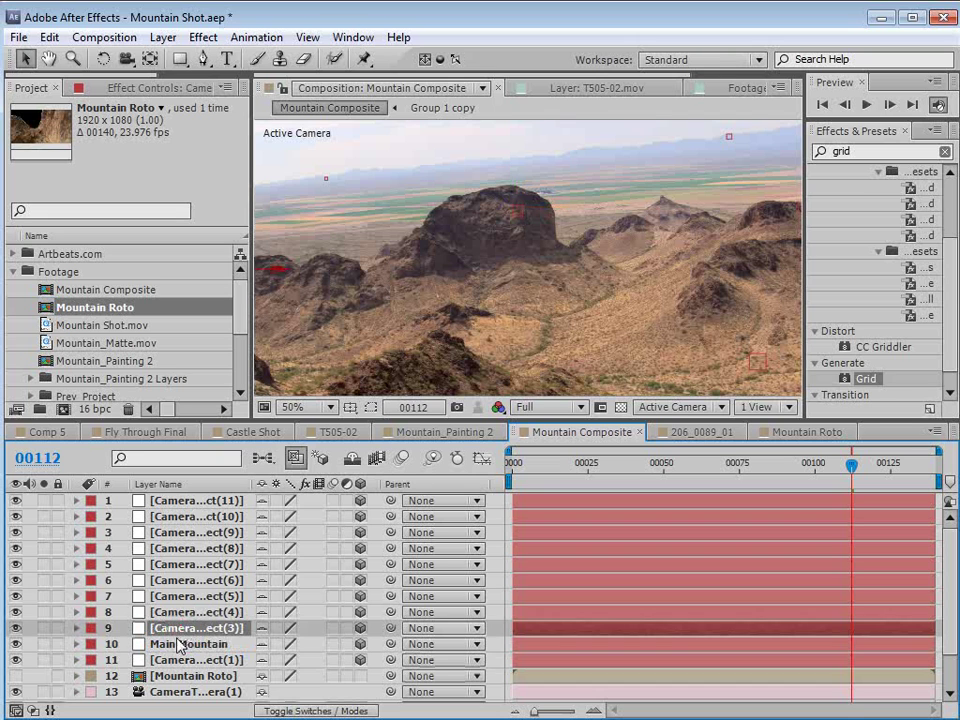
key("Return")
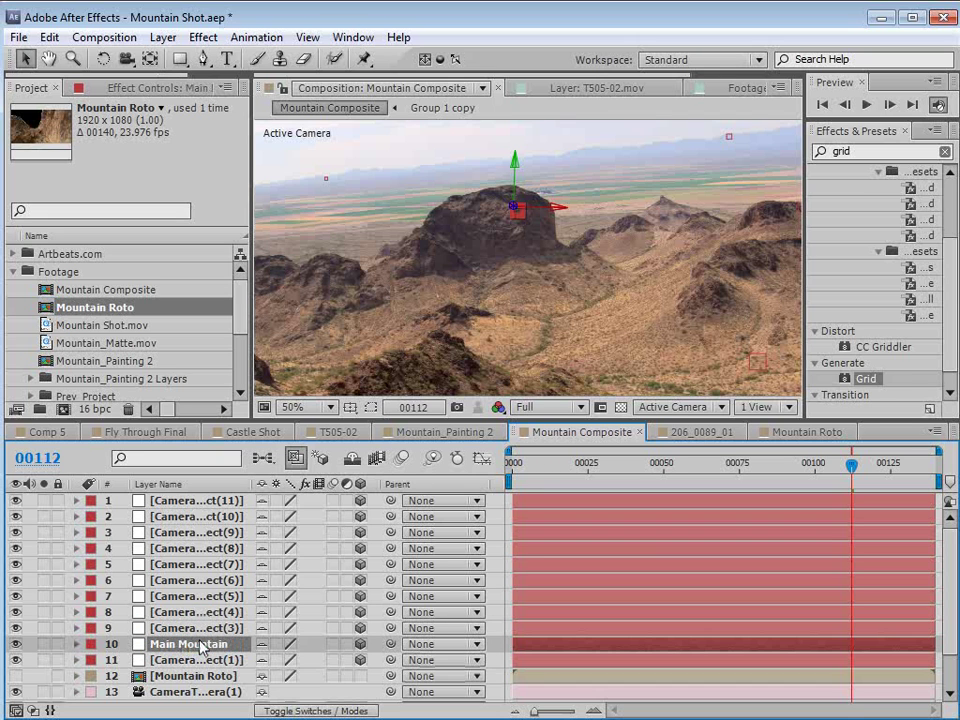
- Copy the position of the Main Mountain null and hide the shy layers again
key("p")
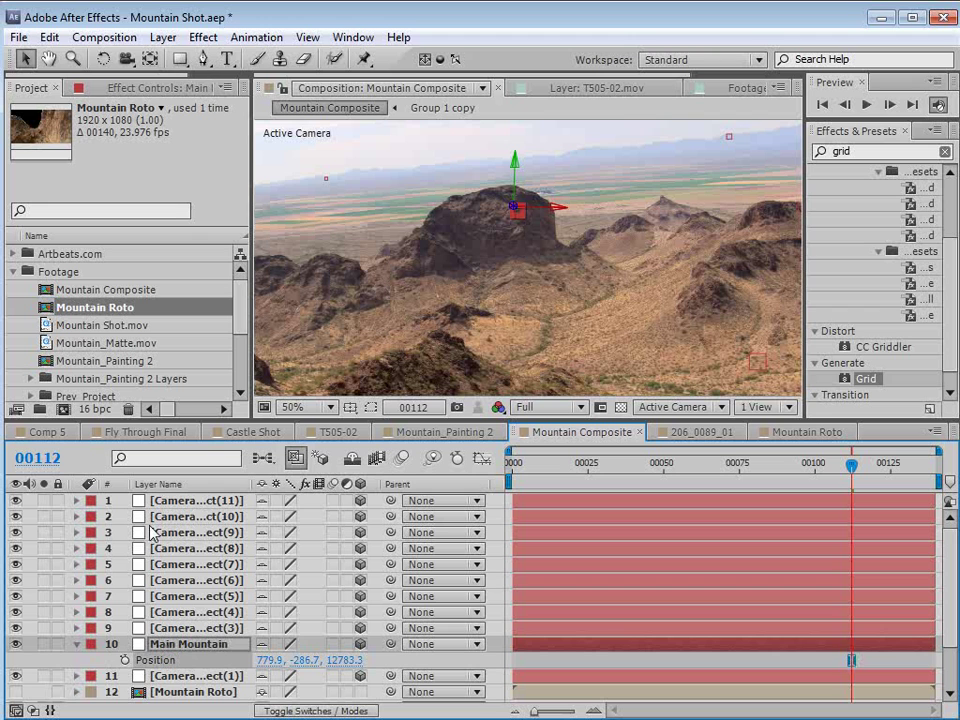
left_click(49, 37)
left_click(80, 148)
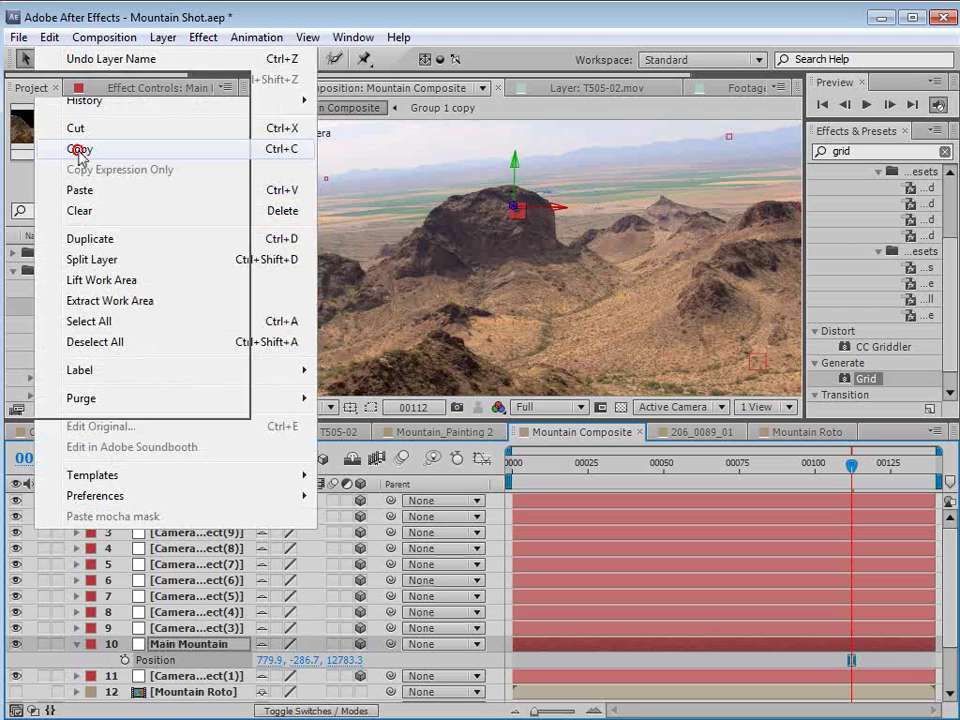
left_click(352, 458)
left_click(156, 595)
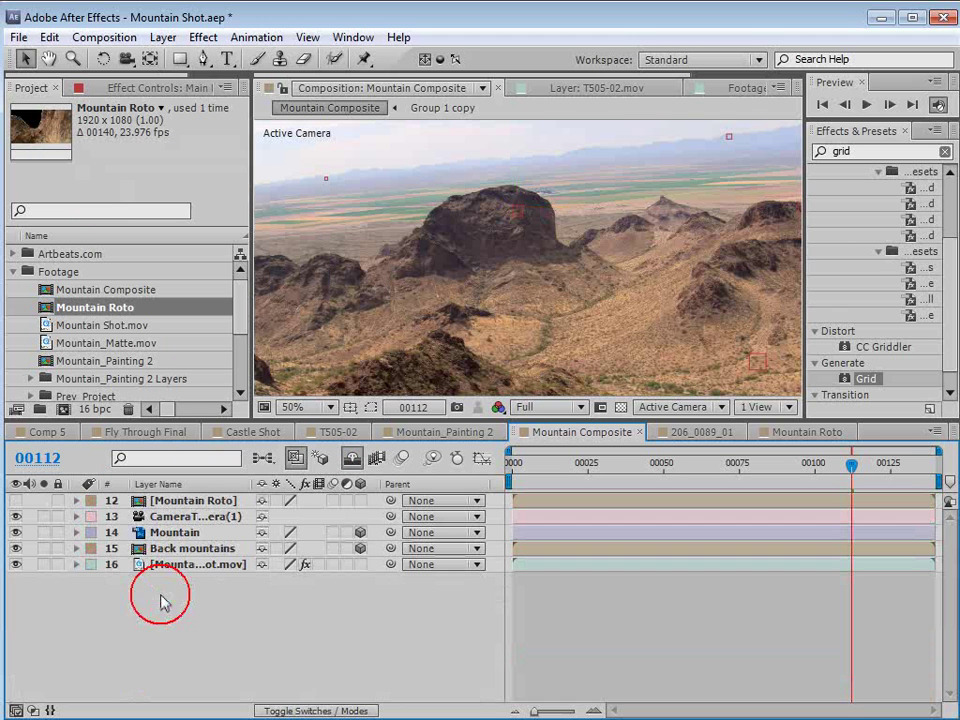
- Paste the copied null position onto the Position property of the Mountain layer
left_click(172, 534)
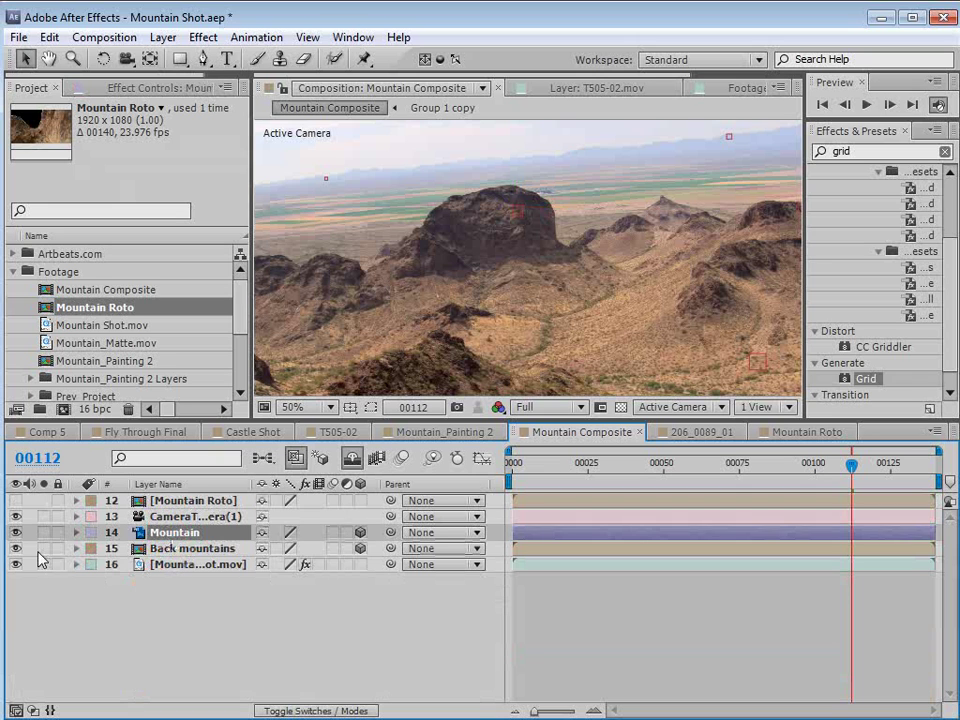
key("p")
left_click(170, 550)
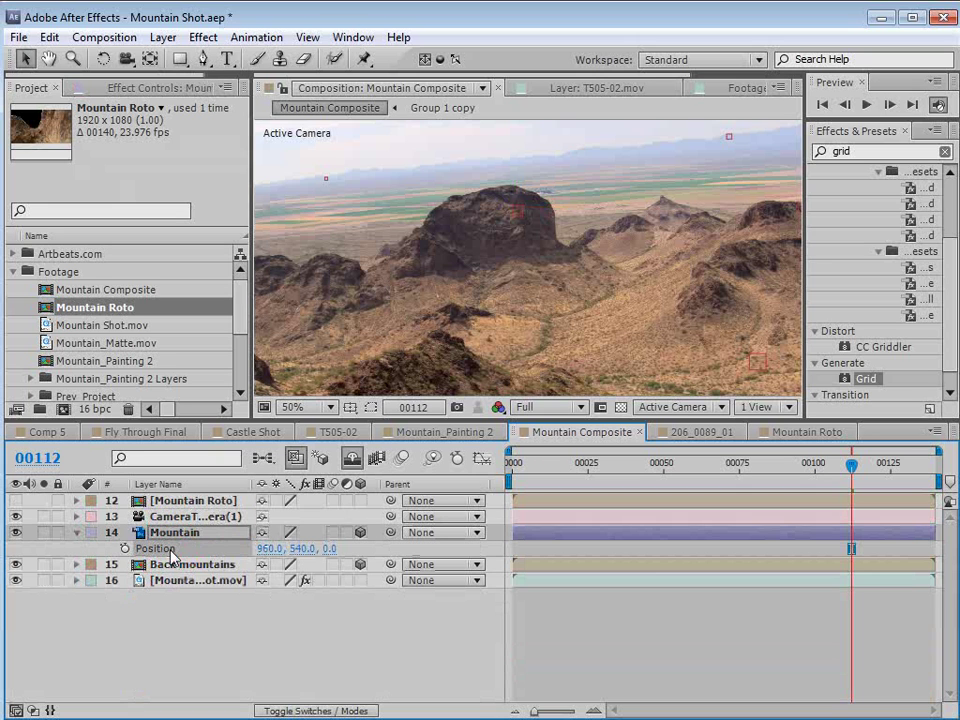
left_click(49, 37)
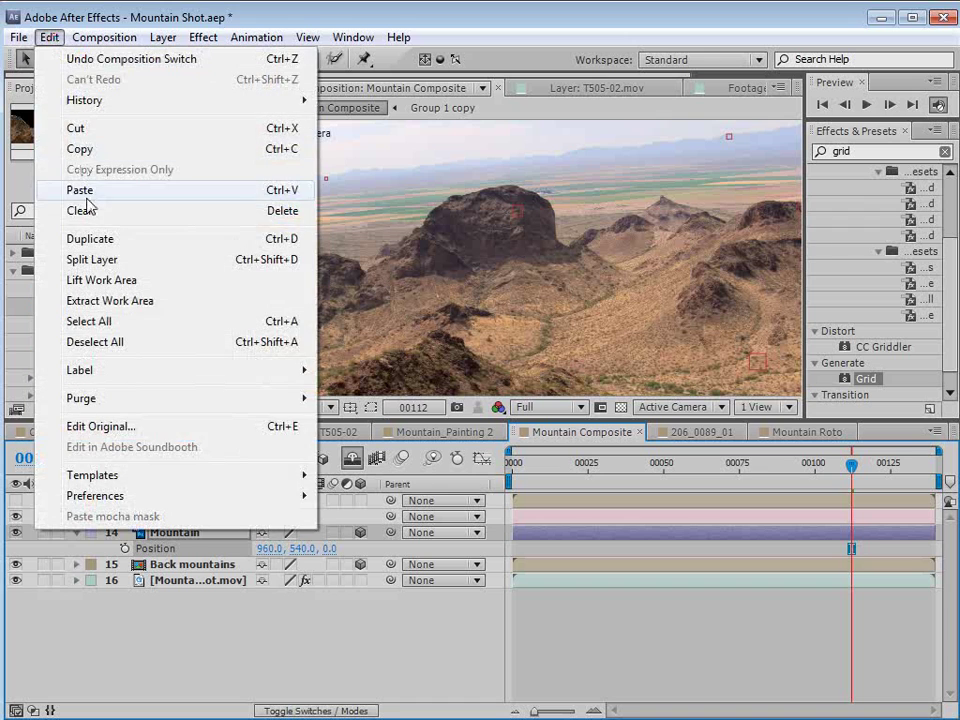
left_click(64, 188)
left_click(553, 538)
left_click(521, 311)
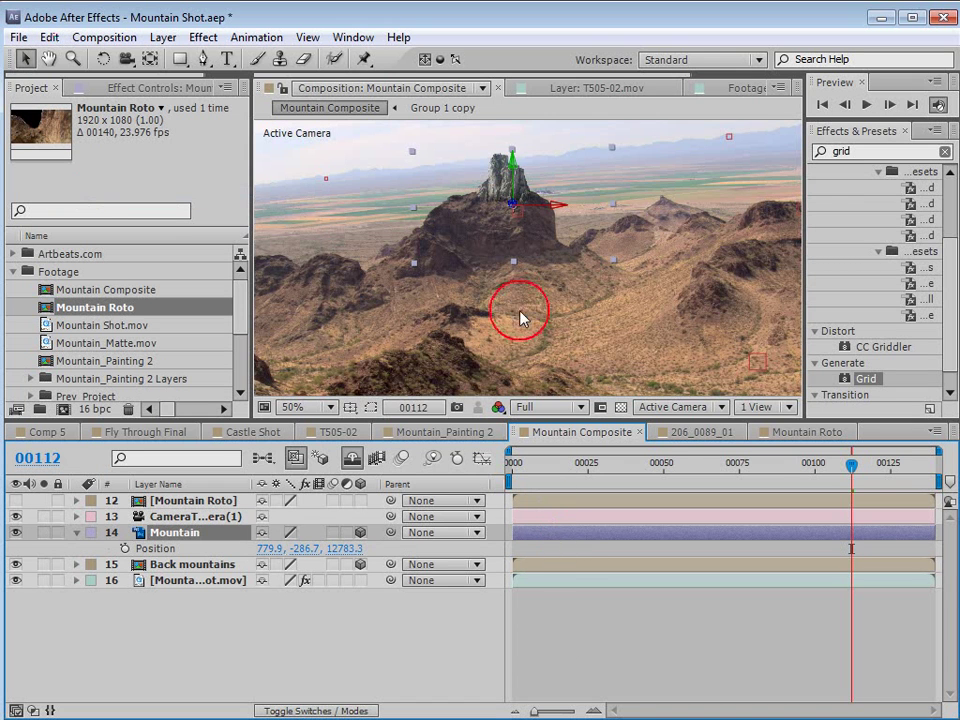
- At frame 122, enlarge the Mountain layer to about 279% and lower it over the dark central mountain
left_click_drag(851, 490, 881, 505)
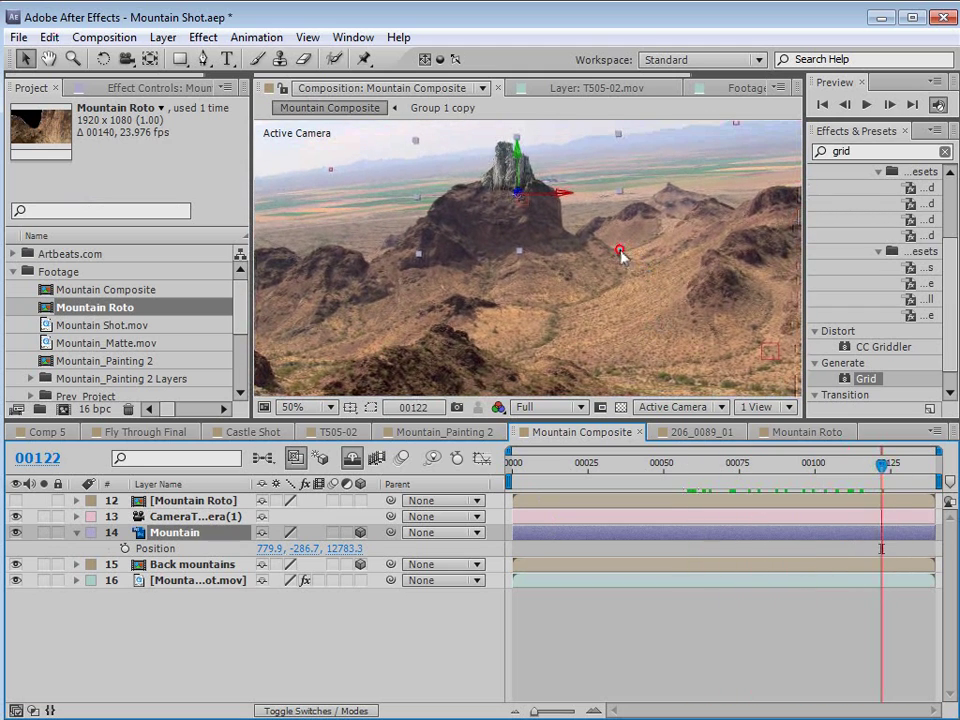
left_click_drag(620, 251, 796, 362)
key("space")
left_click_drag(571, 188, 573, 329)
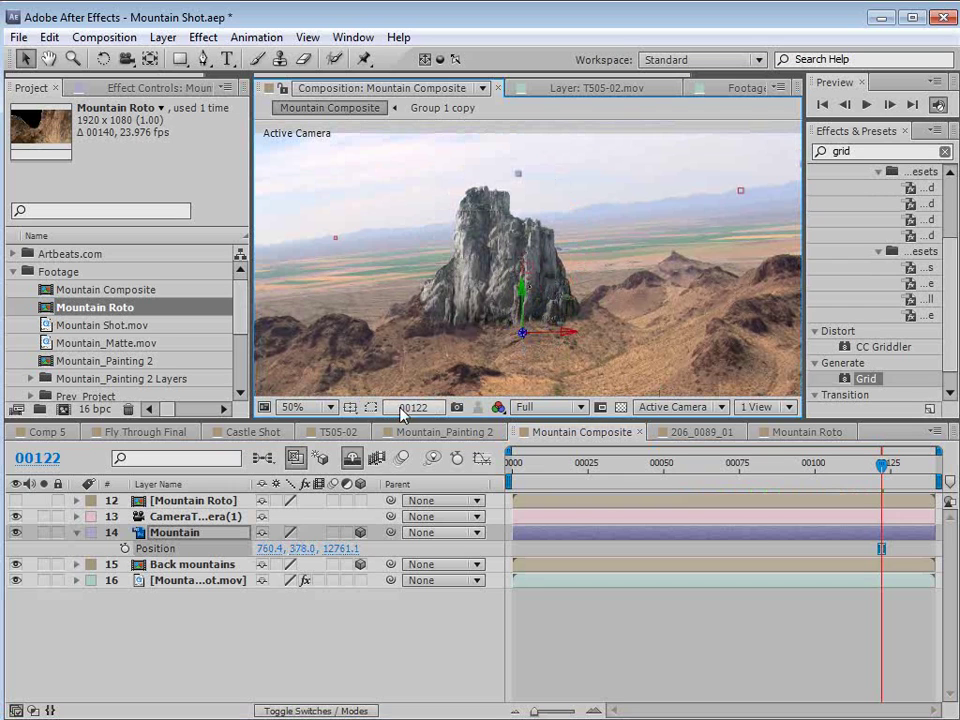
- Set the Mountain layer's scale to 351.7% and nudge it slightly lower onto the terrain
key("s")
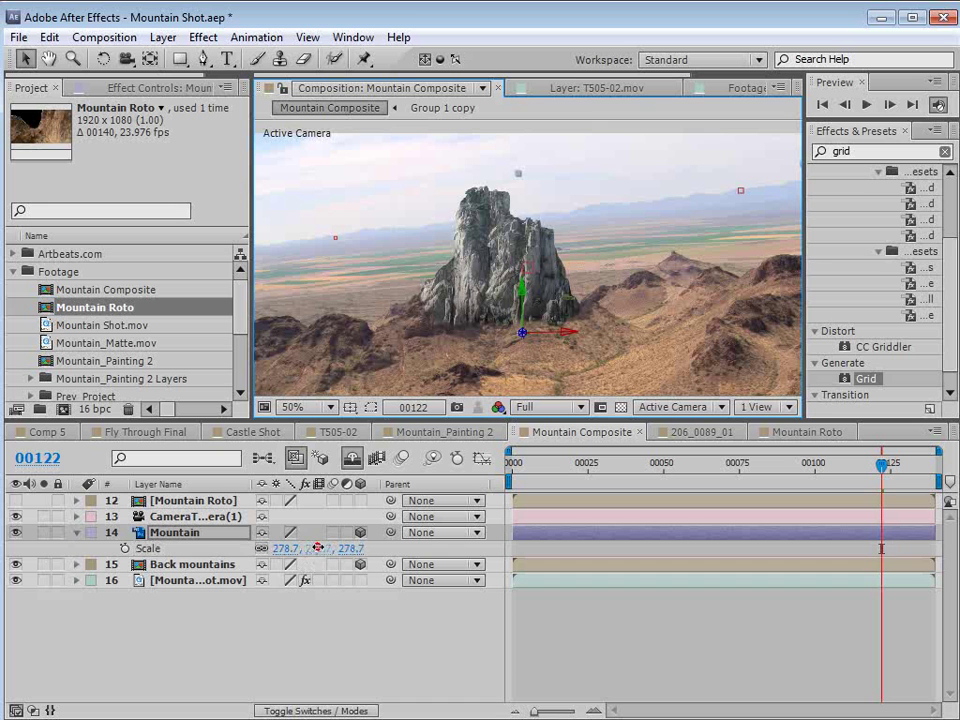
left_click_drag(316, 562, 370, 562)
scroll(512, 285, "down", 2)
left_click_drag(512, 285, 527, 312)
- At frame 30, hide the Back mountains layer and make the Mountain Roto layer visible again
left_click_drag(876, 474, 605, 493)
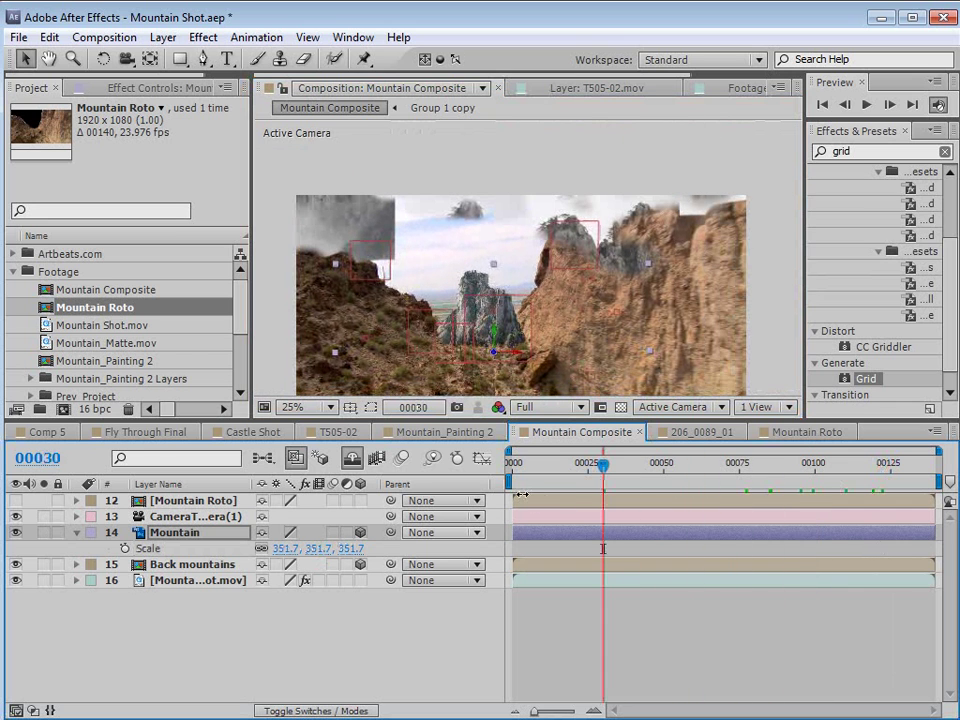
left_click(15, 564)
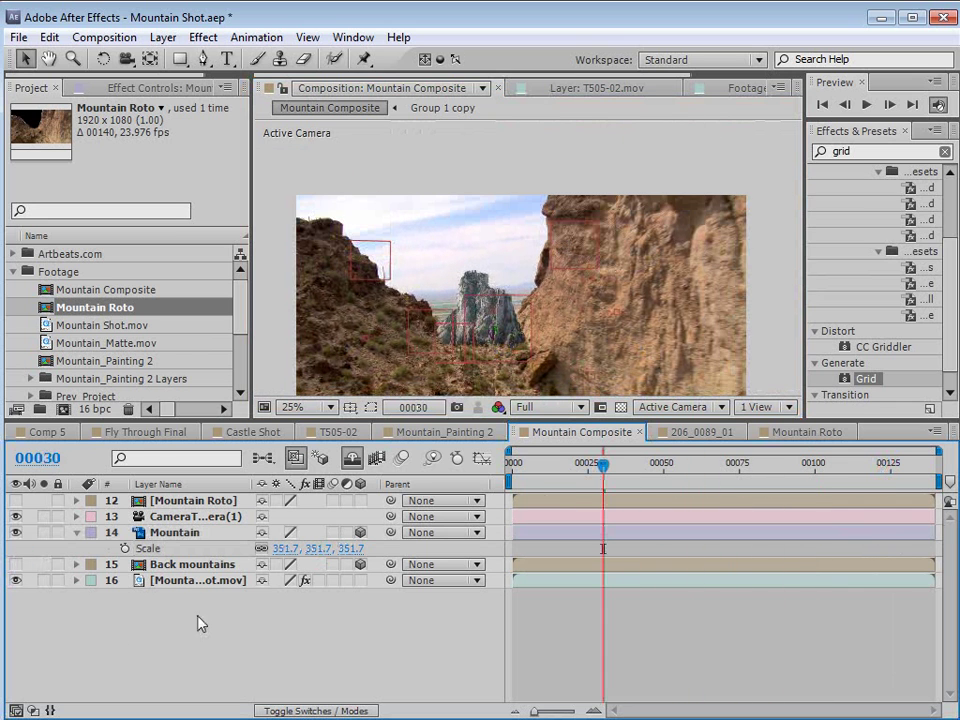
left_click(165, 503)
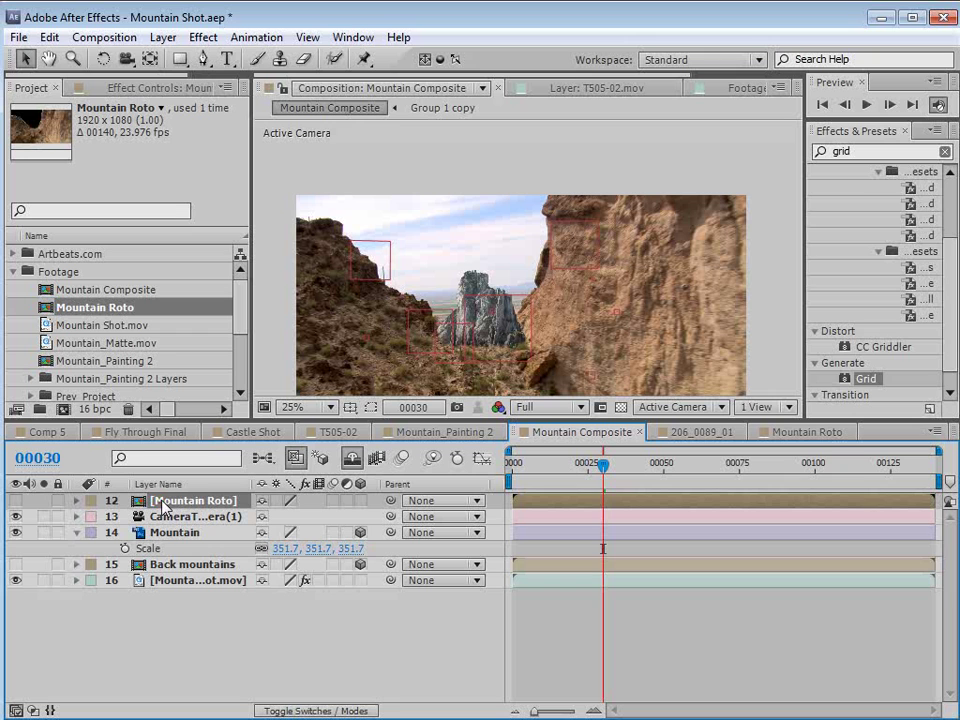
left_click(15, 500)
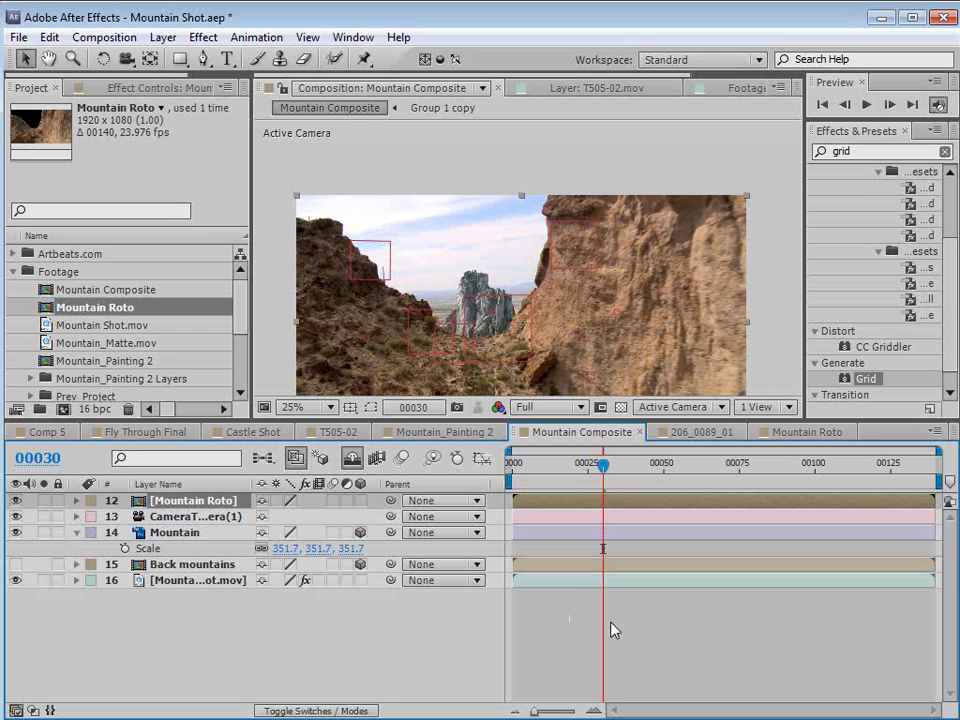
left_click_drag(574, 274, 574, 227)
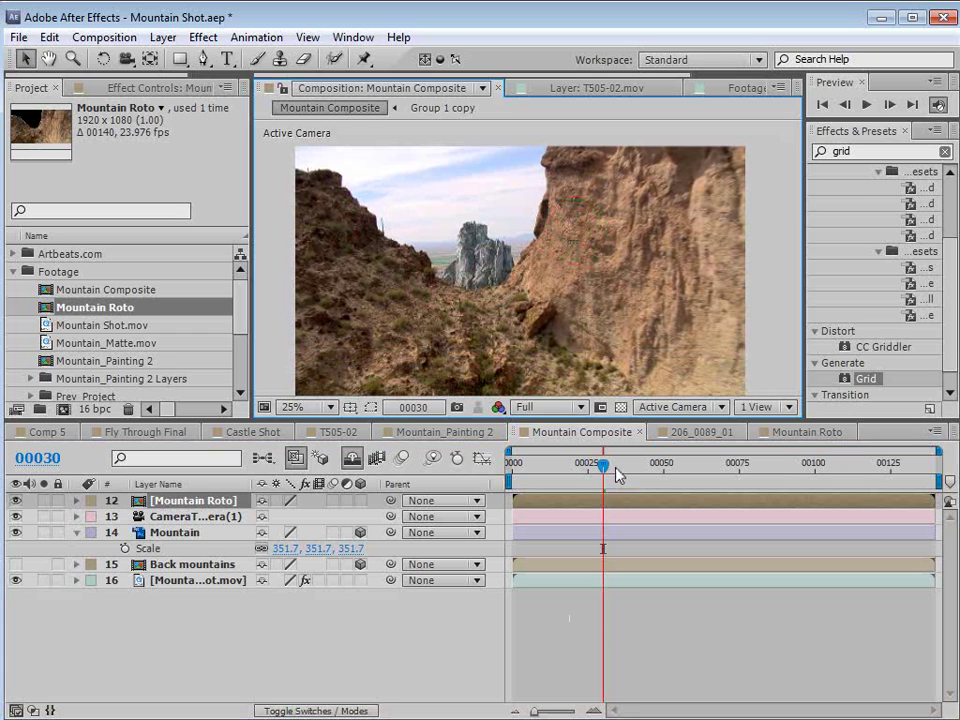
- Move to frame 123 and set the composition preview resolution to Half
left_click_drag(617, 475, 885, 476)
left_click(548, 407)
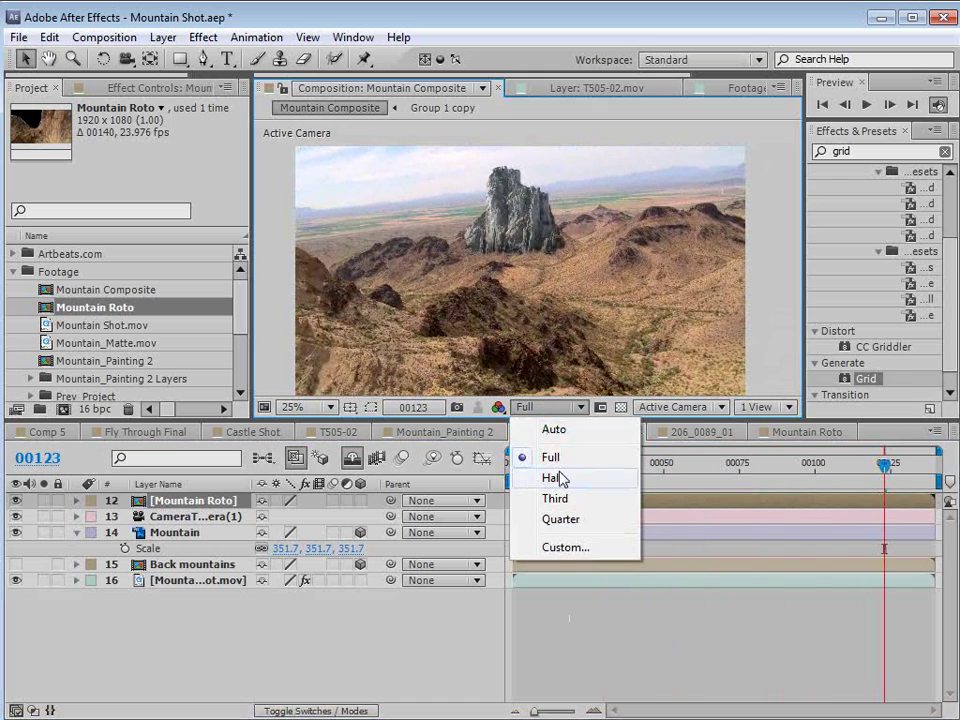
left_click(552, 478)
- Add the Tint and Curves colour correction effects to the Mountain Shot.mov layer
left_click(189, 582)
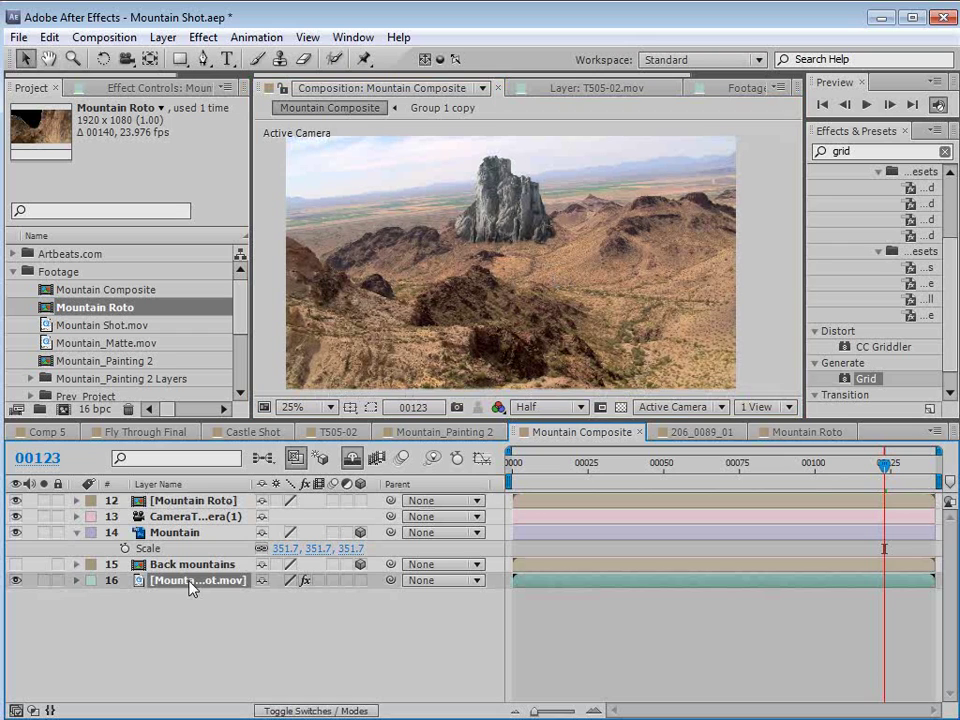
left_click(189, 582)
left_click(203, 38)
mouse_move(268, 212)
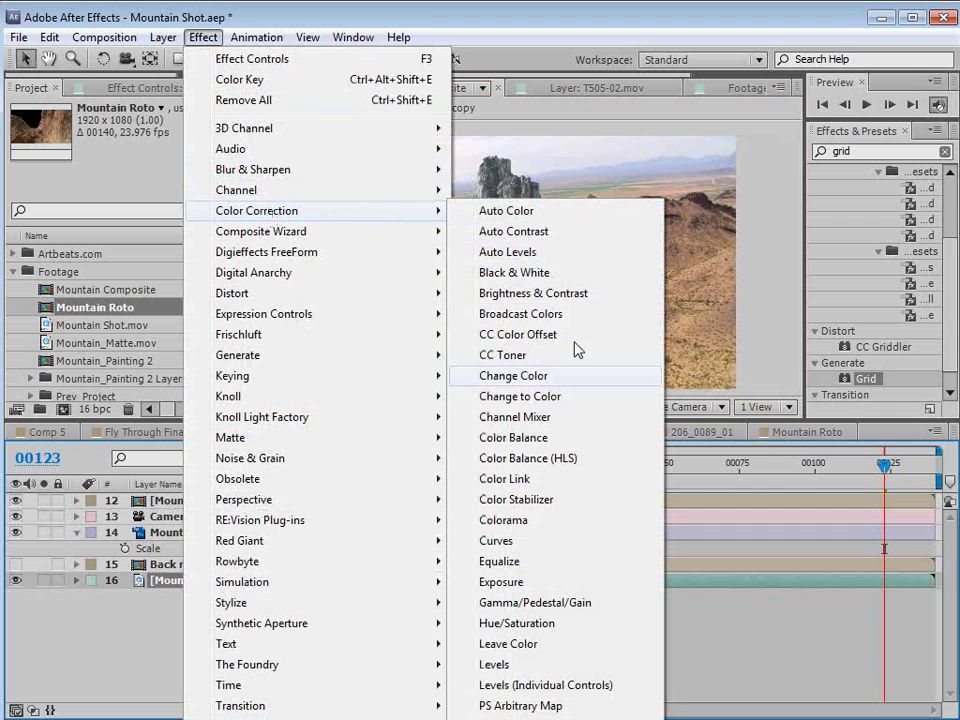
left_click(505, 684)
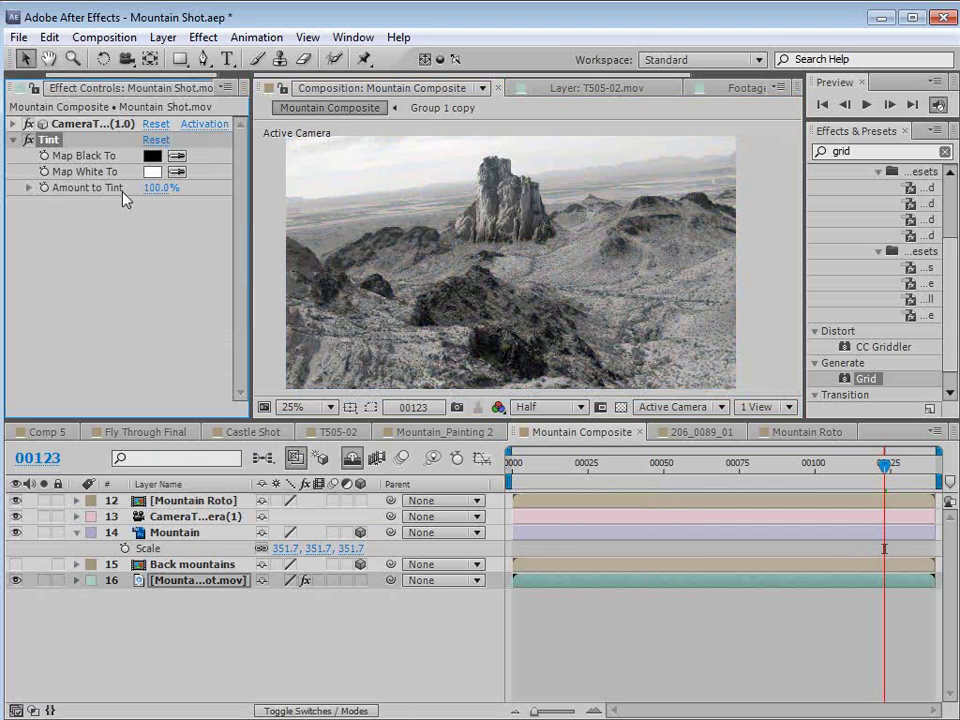
left_click(203, 38)
mouse_move(268, 212)
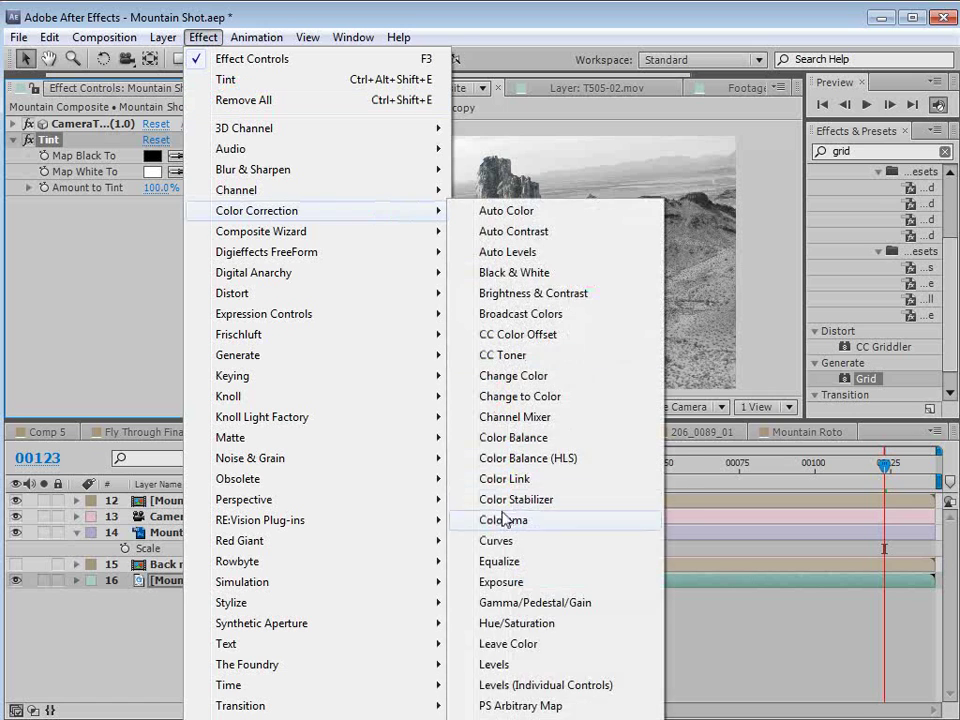
left_click(497, 540)
- Set the Tint effect's Amount to Tint to 67% to desaturate the background footage around the grey mountain
left_click_drag(150, 175, 124, 178)
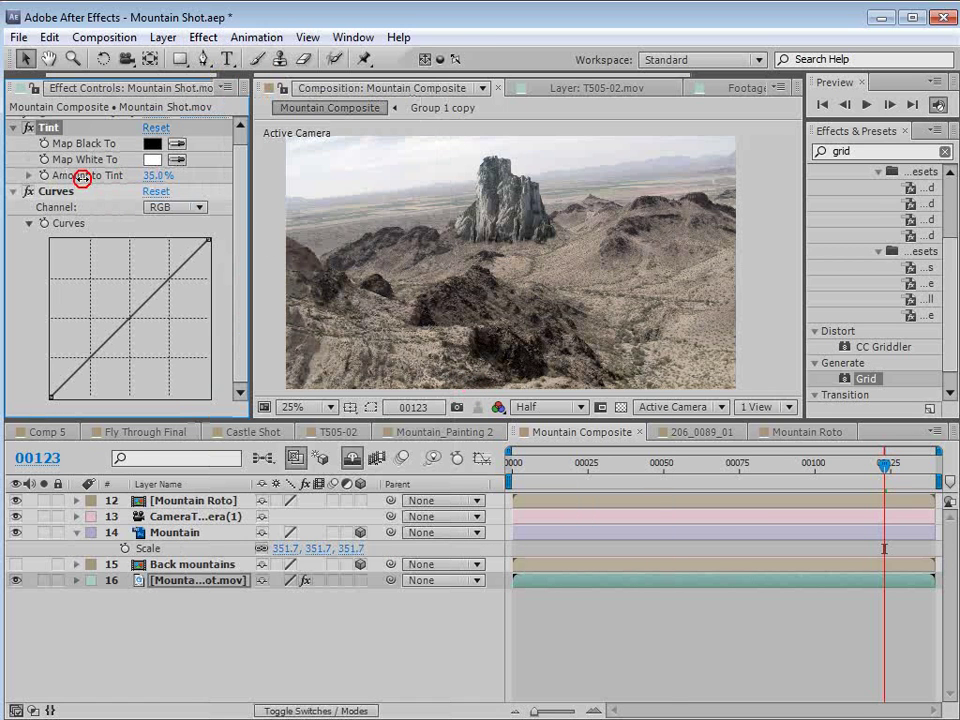
scroll(521, 248, "up", 2)
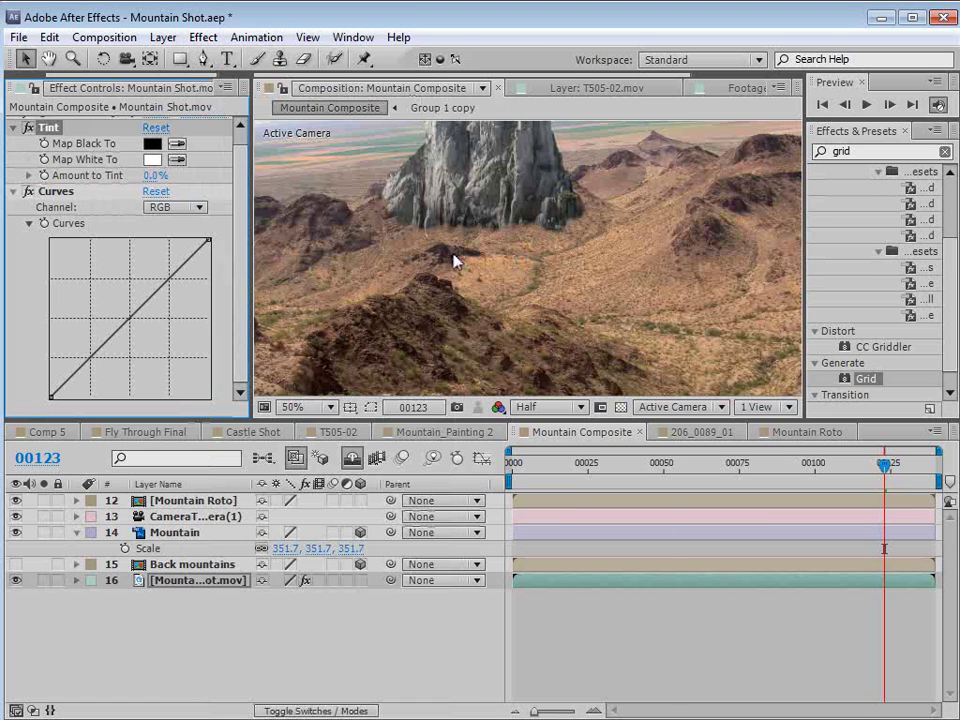
left_click_drag(454, 257, 506, 274)
left_click_drag(154, 178, 168, 175)
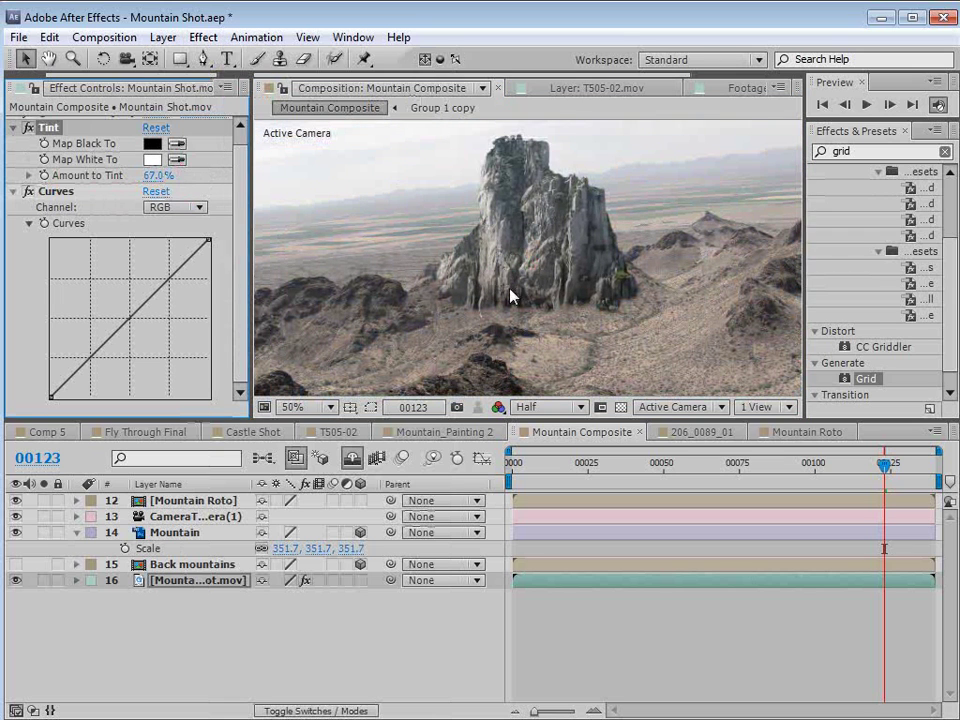
- Slightly lower the midtones of the Red channel in the Curves effect on the Mountain Shot.mov layer
key("comma")
key("period")
left_click(184, 207)
left_click(156, 252)
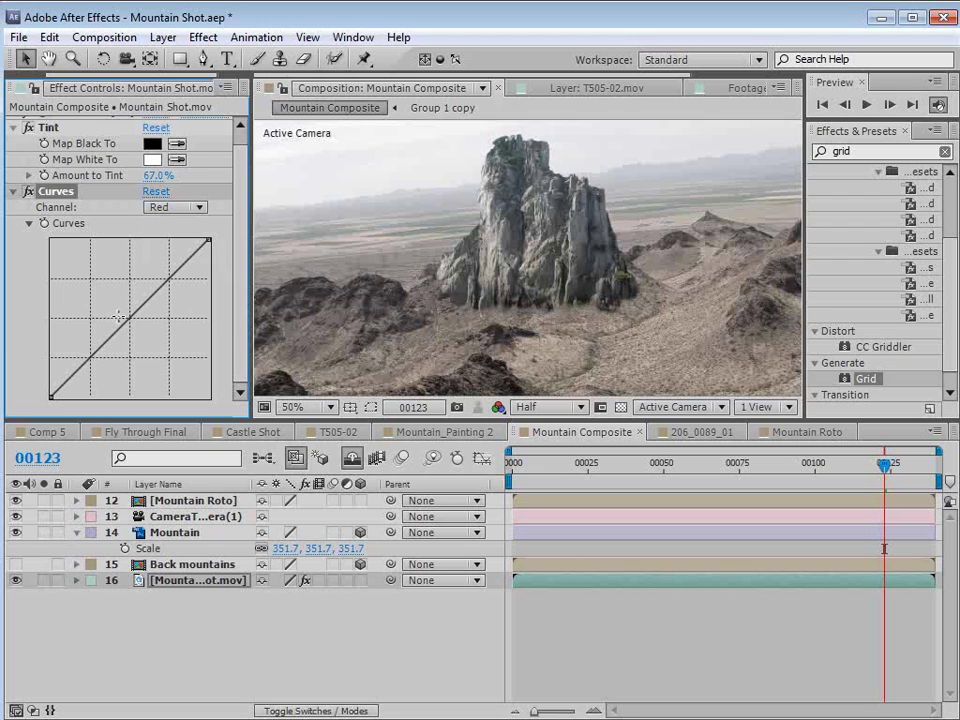
left_click(170, 212)
left_click(156, 246)
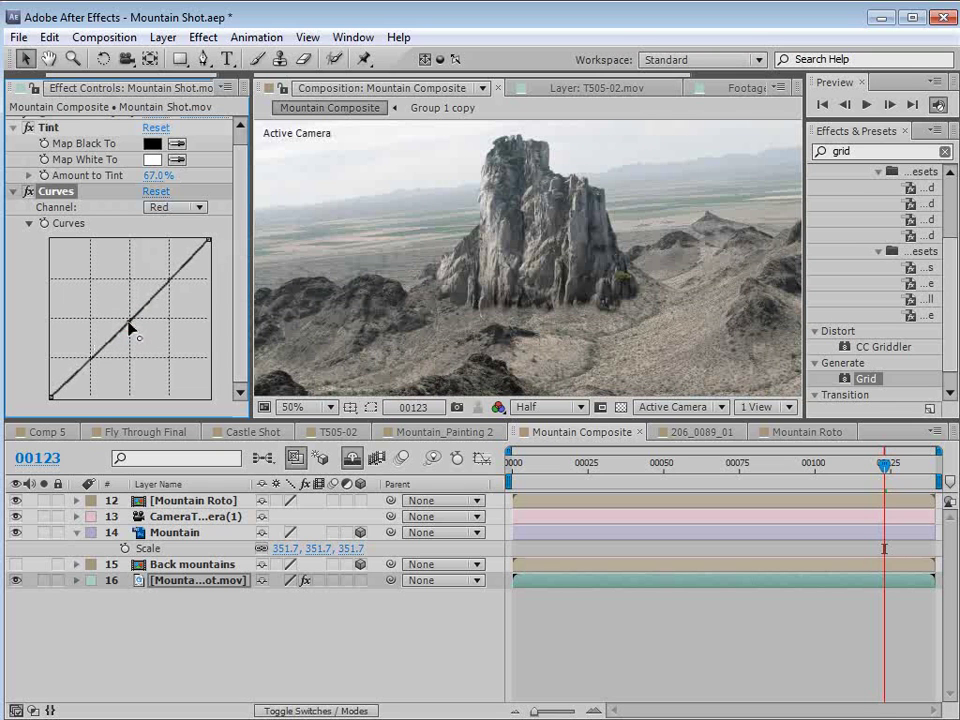
key("comma")
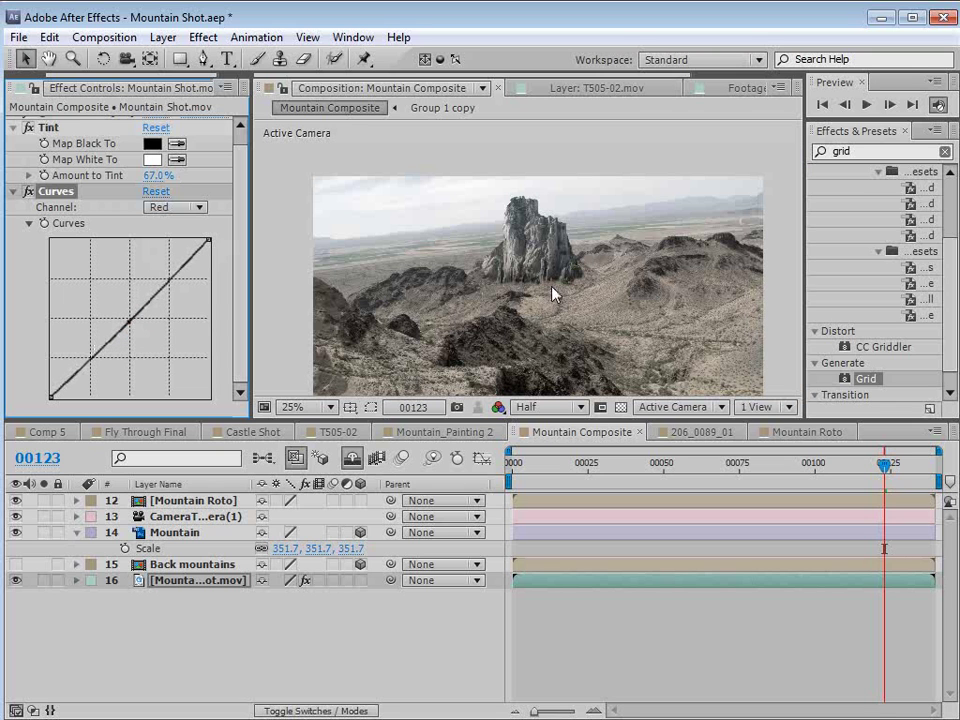
- Copy the Tint and Curves effects from the Mountain Shot.mov layer to the Mountain Roto layer
scroll(47, 170, "up", 1)
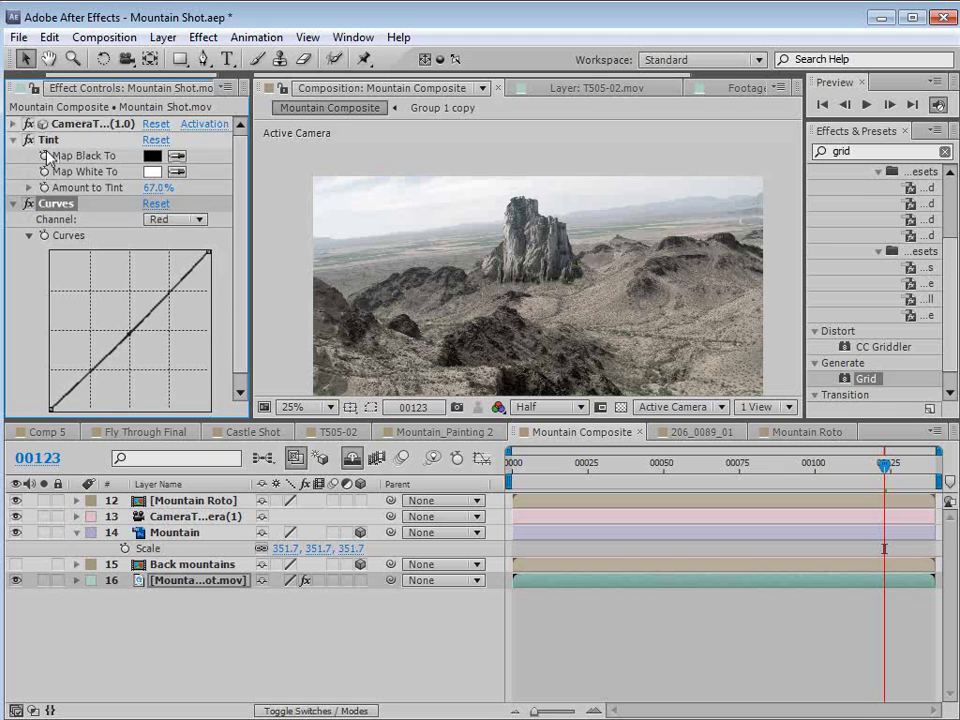
left_click(48, 140)
left_click(58, 204, "shift")
left_click(49, 37)
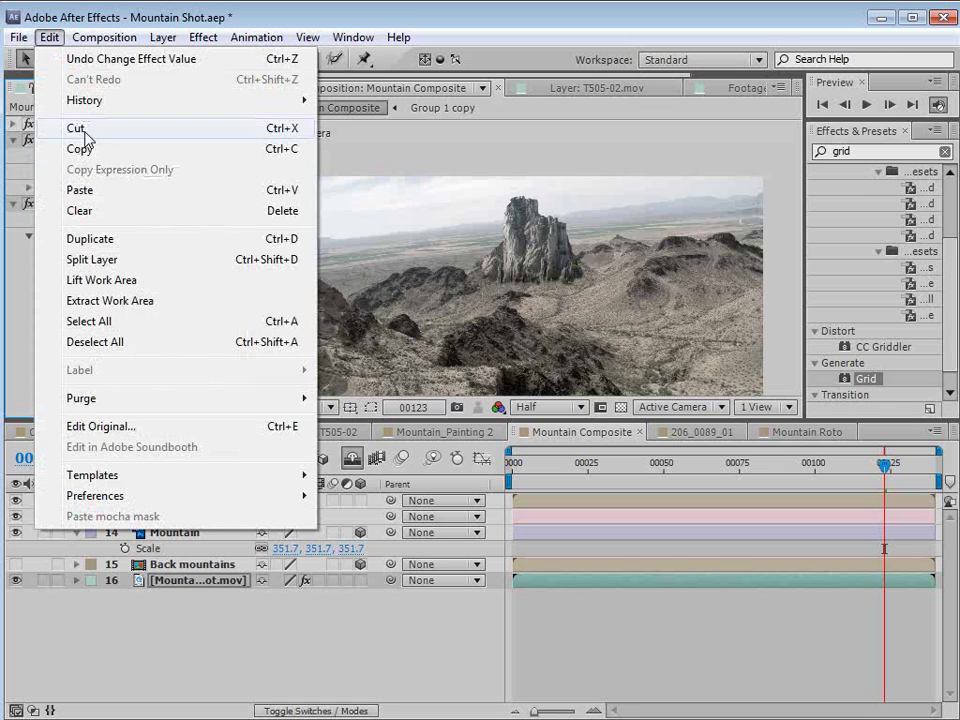
left_click(84, 152)
left_click(236, 501)
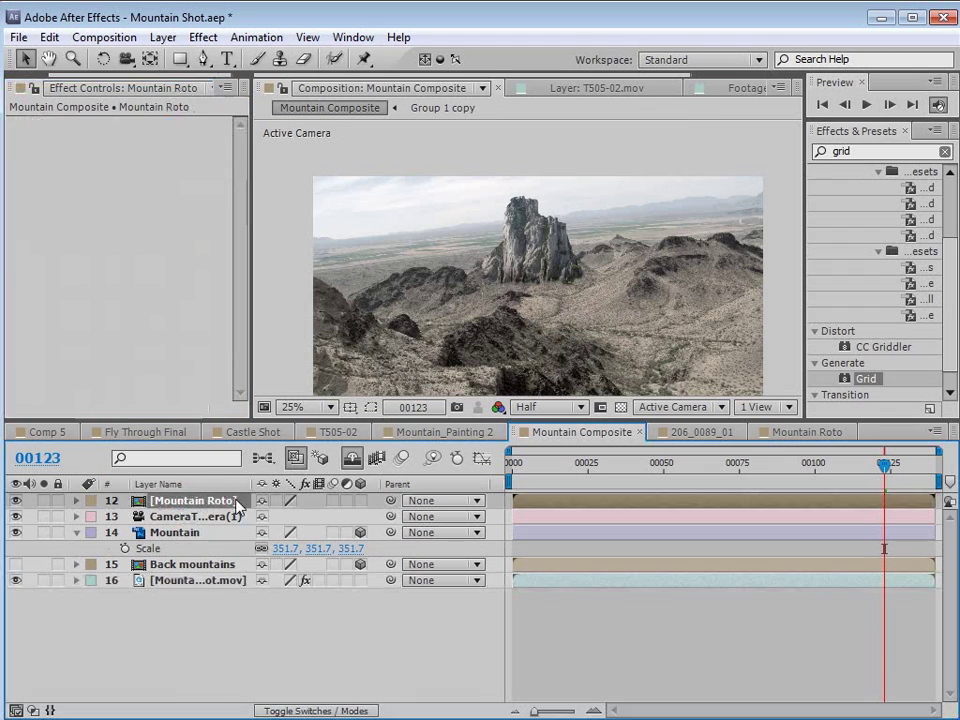
left_click(50, 37)
left_click(55, 189)
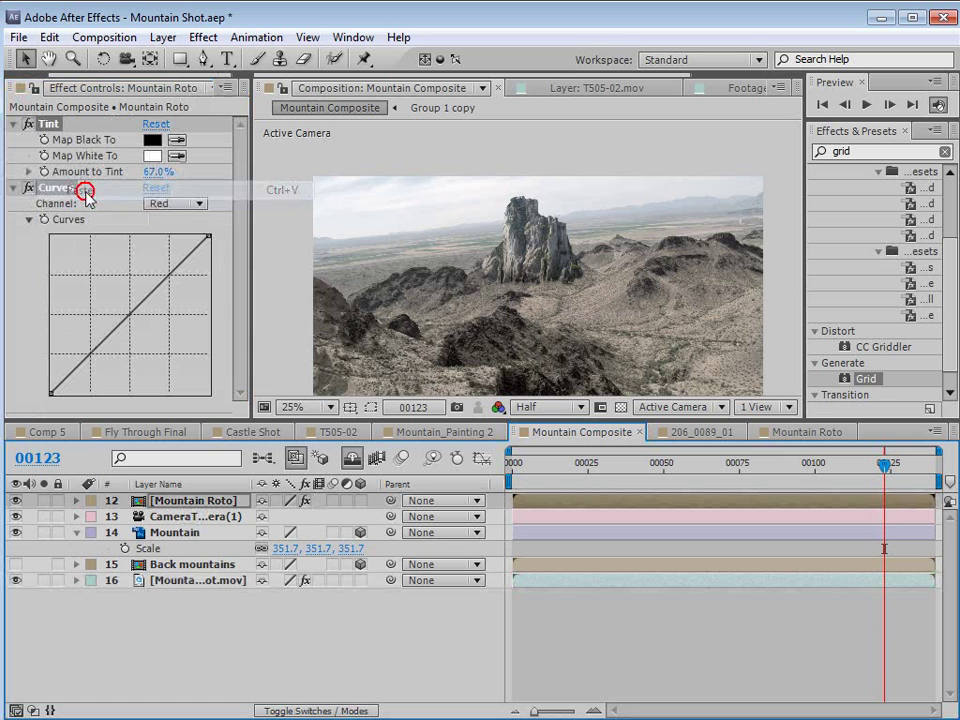
- Move to frame 110 and select the Back mountains layer
left_click(735, 632)
left_click_drag(652, 482, 845, 508)
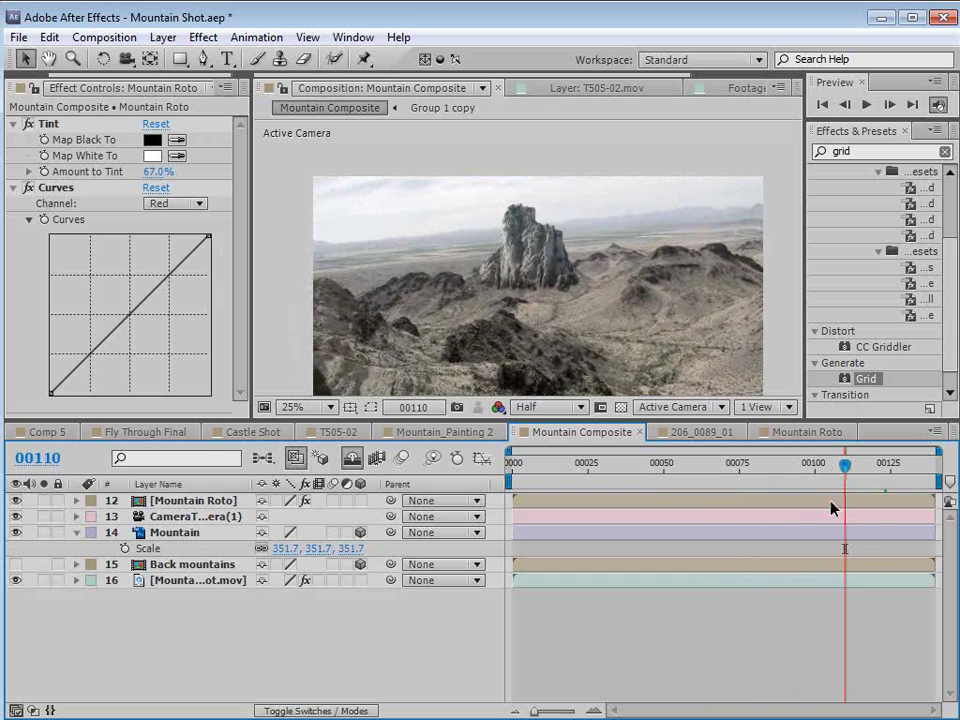
left_click_drag(549, 306, 540, 279)
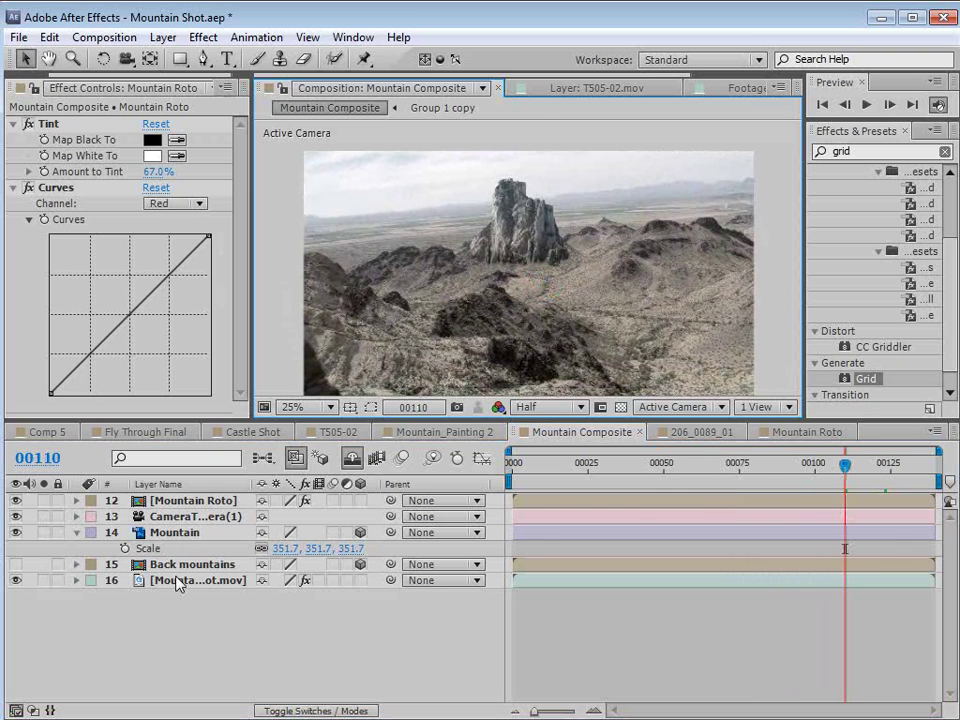
left_click(175, 566)
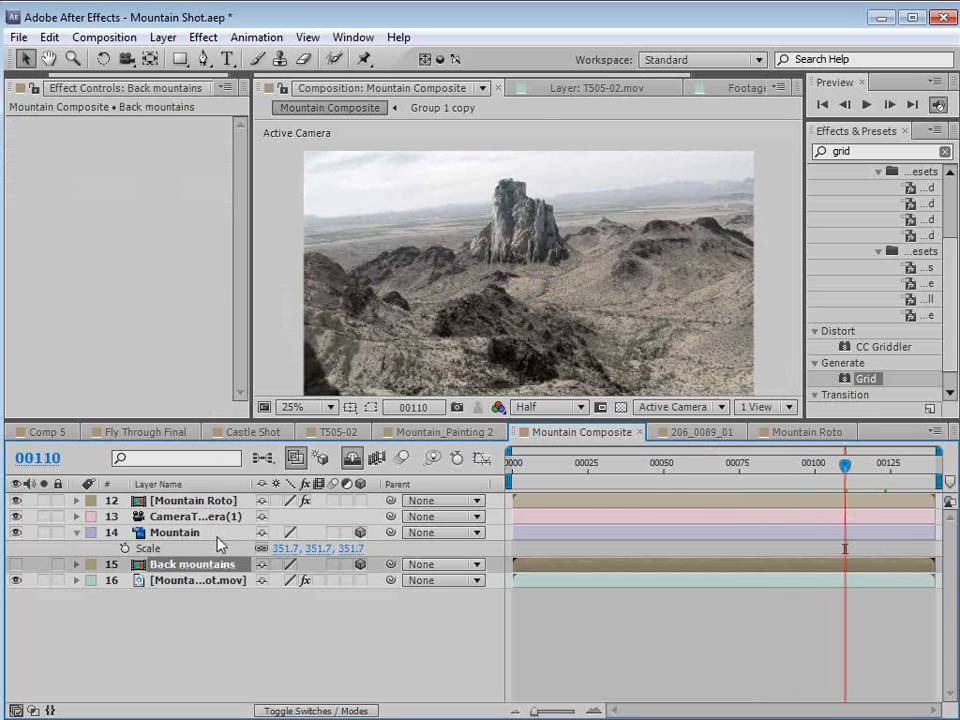
scroll(459, 262, "up", 2)
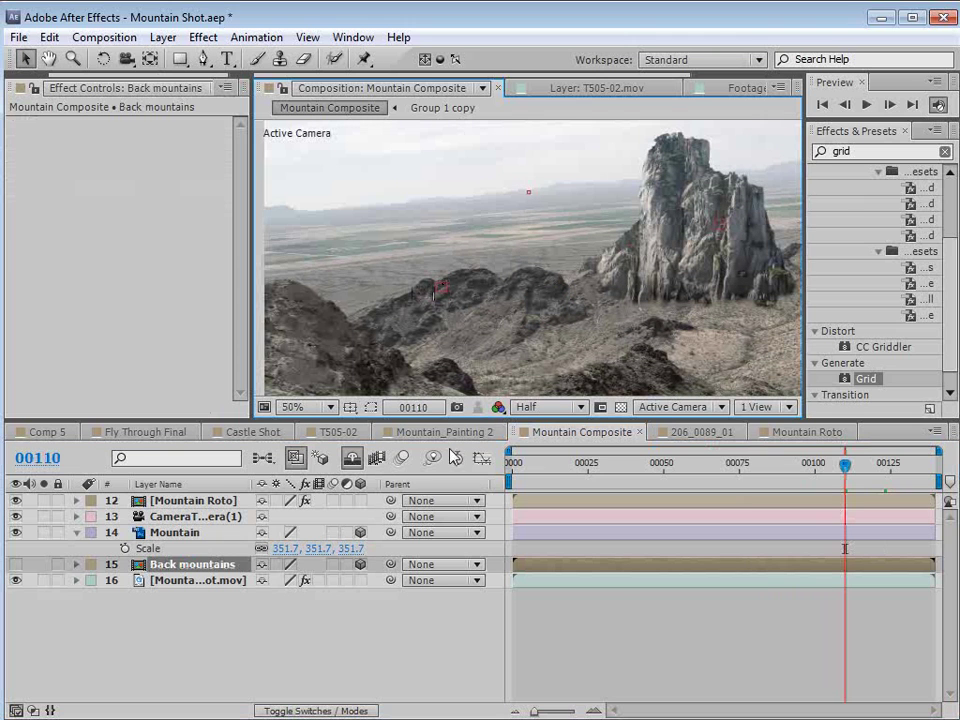
- Reveal the shy layers and select camera tracker null (3), located on the dark ridge beside the main mountain
left_click(352, 459)
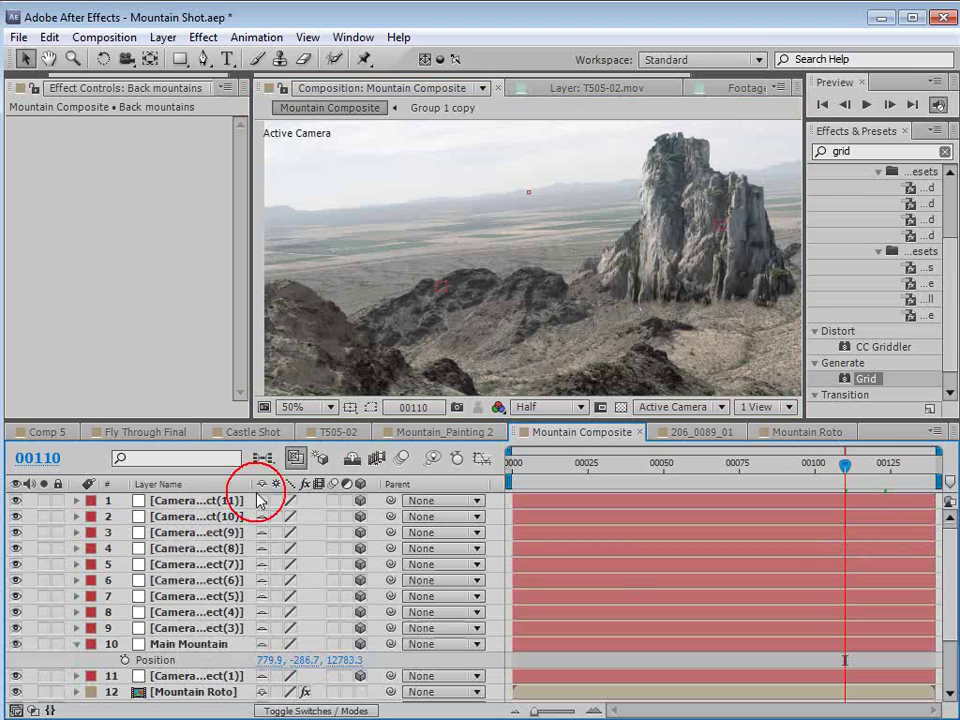
left_click(195, 564)
key("ctrl+Up")
key("ctrl+Up")
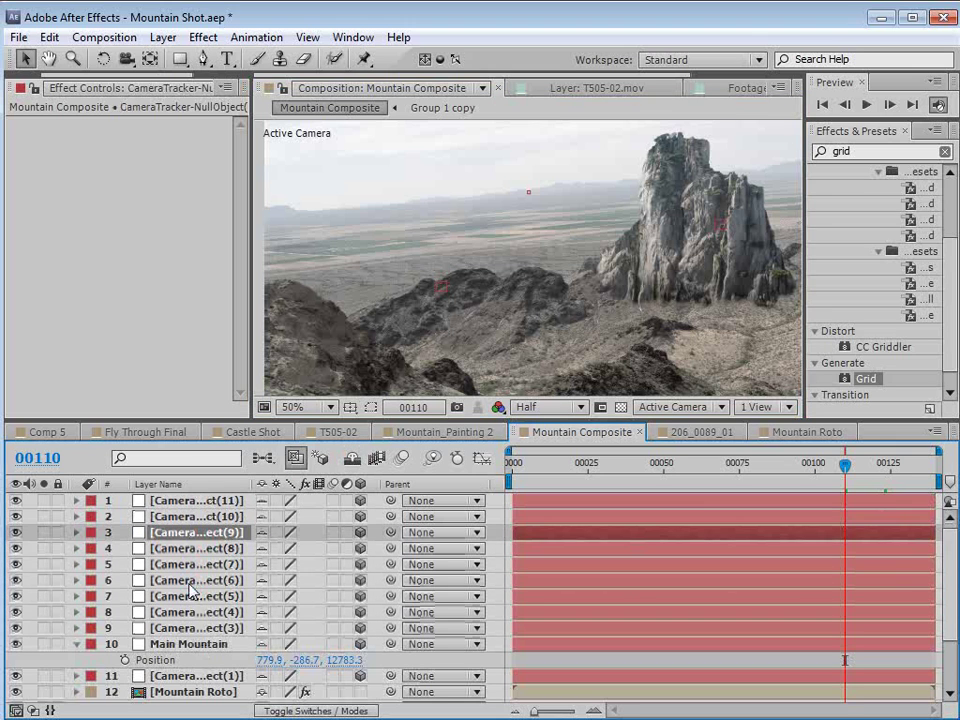
key("ctrl+Up")
key("ctrl+Up")
key("ctrl+Down")
key("ctrl+Down")
key("ctrl+Down")
key("ctrl+Down")
key("ctrl+Down")
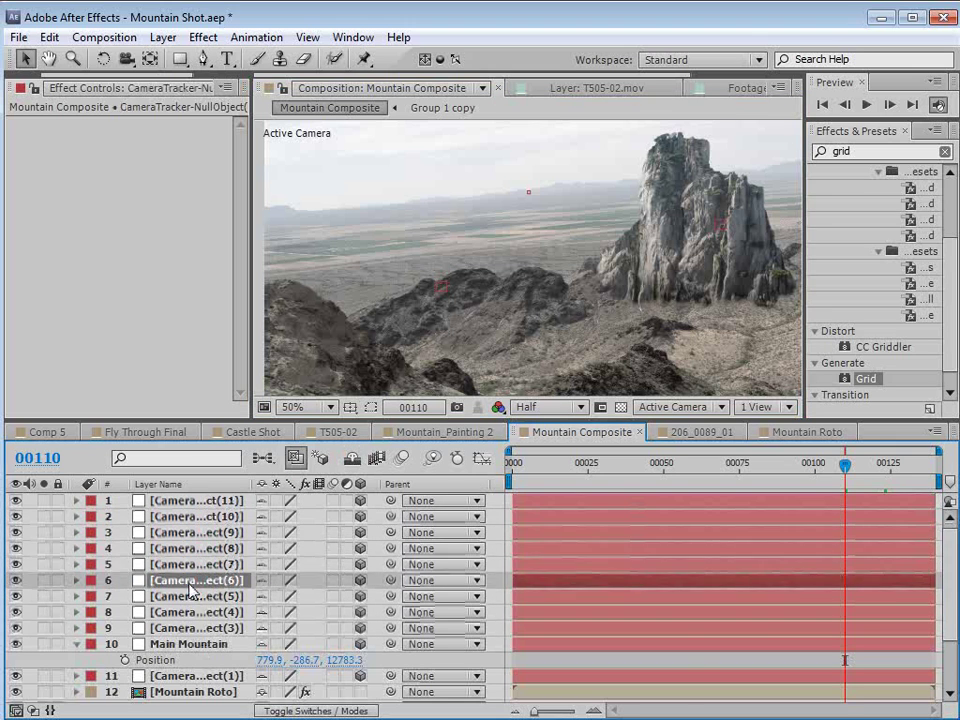
key("ctrl+Down")
key("ctrl+Down")
key("ctrl+Down")
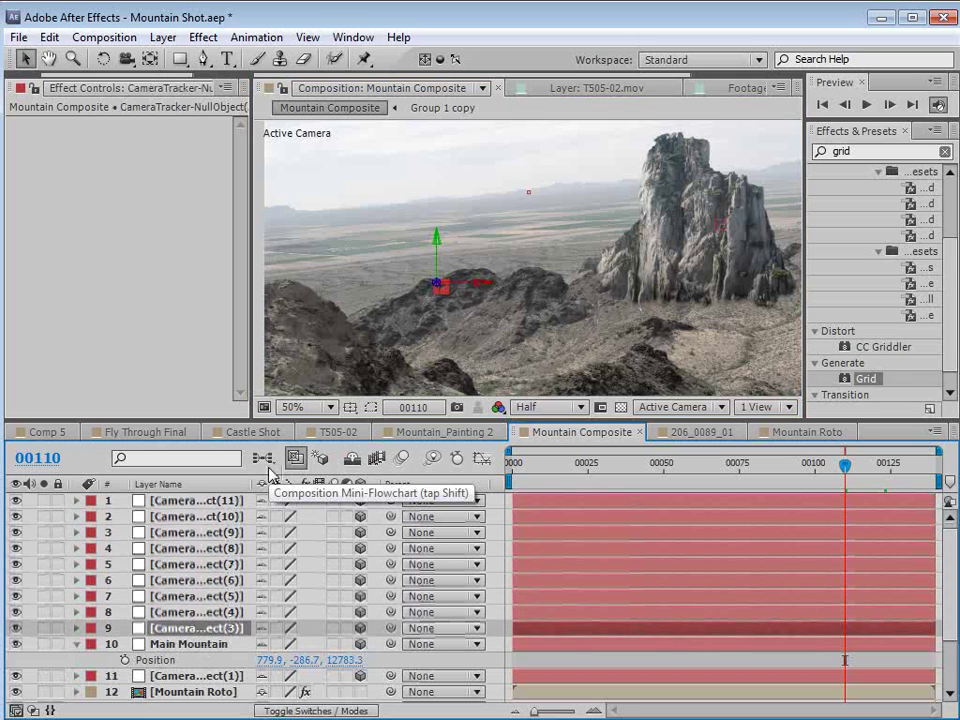
- Copy the Position of tracker null (3) to the Back mountains layer, making that layer visible and hiding the shy layers again
key("p")
left_click(124, 644)
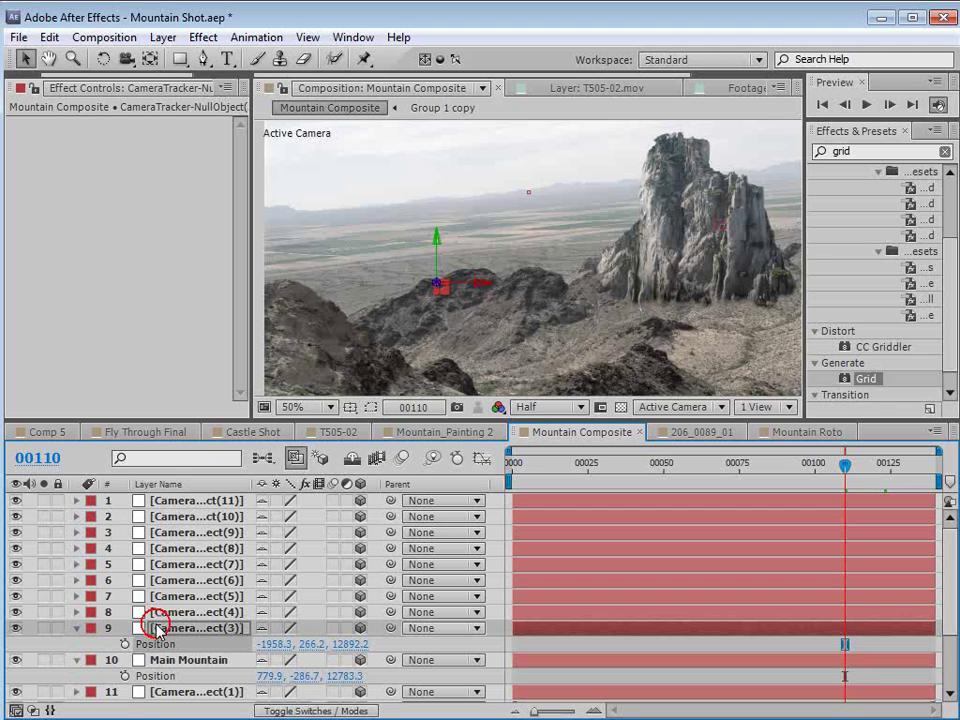
left_click(50, 37)
left_click(72, 149)
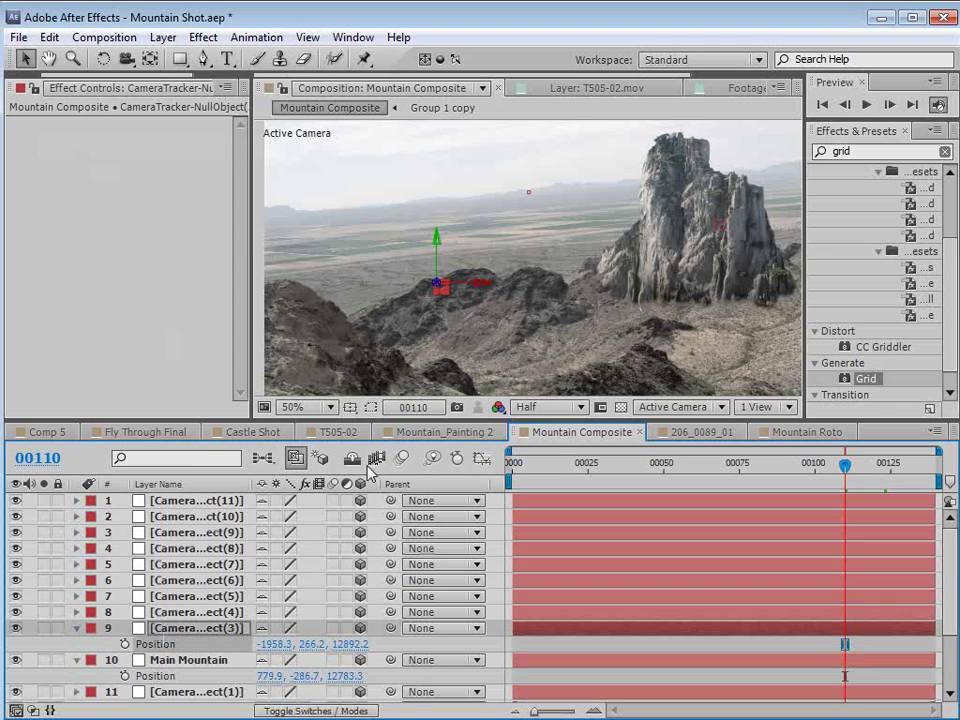
scroll(326, 490, "down", 5)
left_click(185, 565)
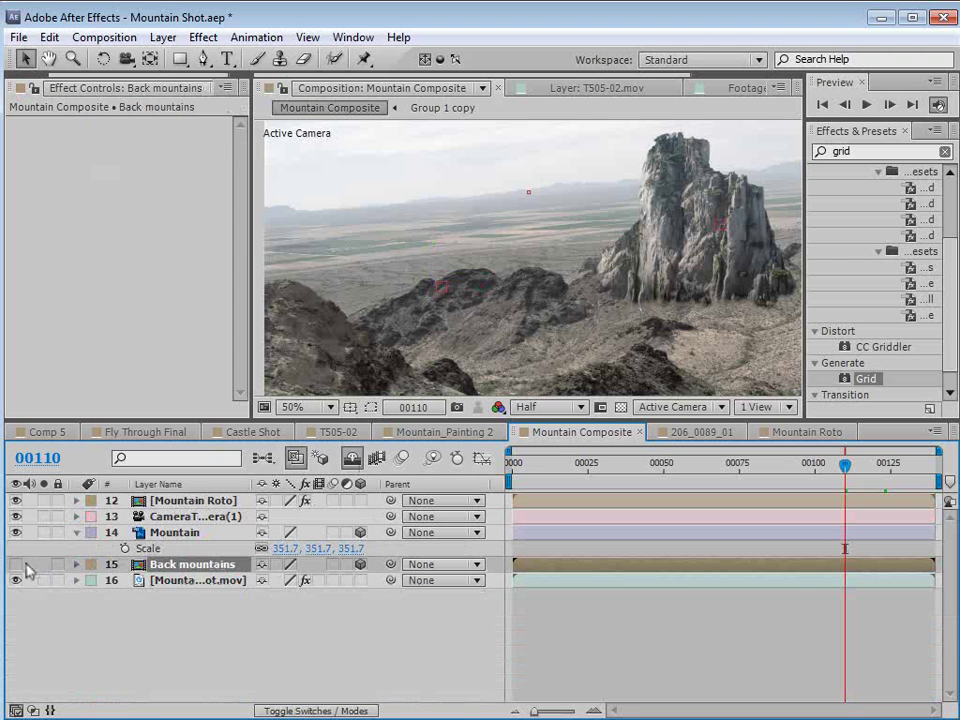
left_click(50, 37)
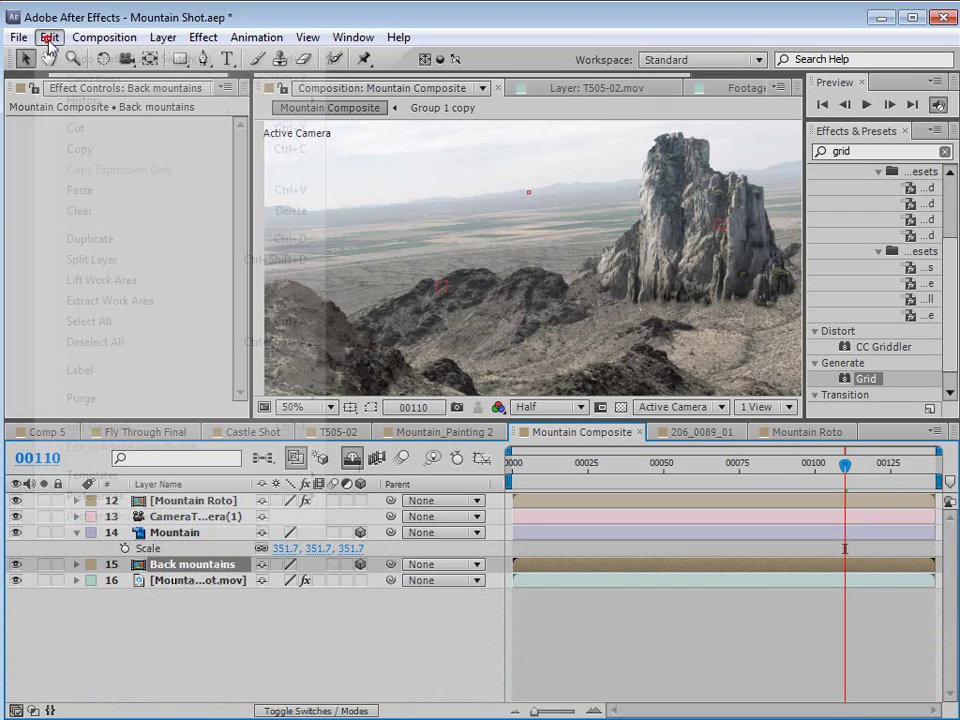
left_click(80, 190)
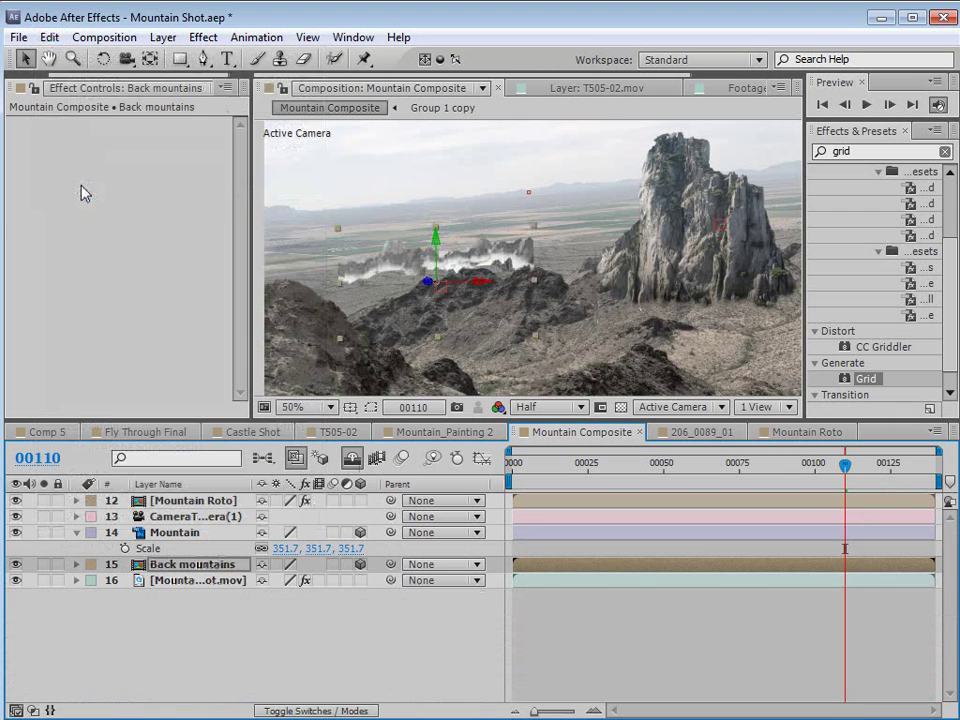
- Scale up and reposition the Back mountains layer so it spans the full frame width behind the main mountain
scroll(546, 261, "down", 2)
left_click(508, 276)
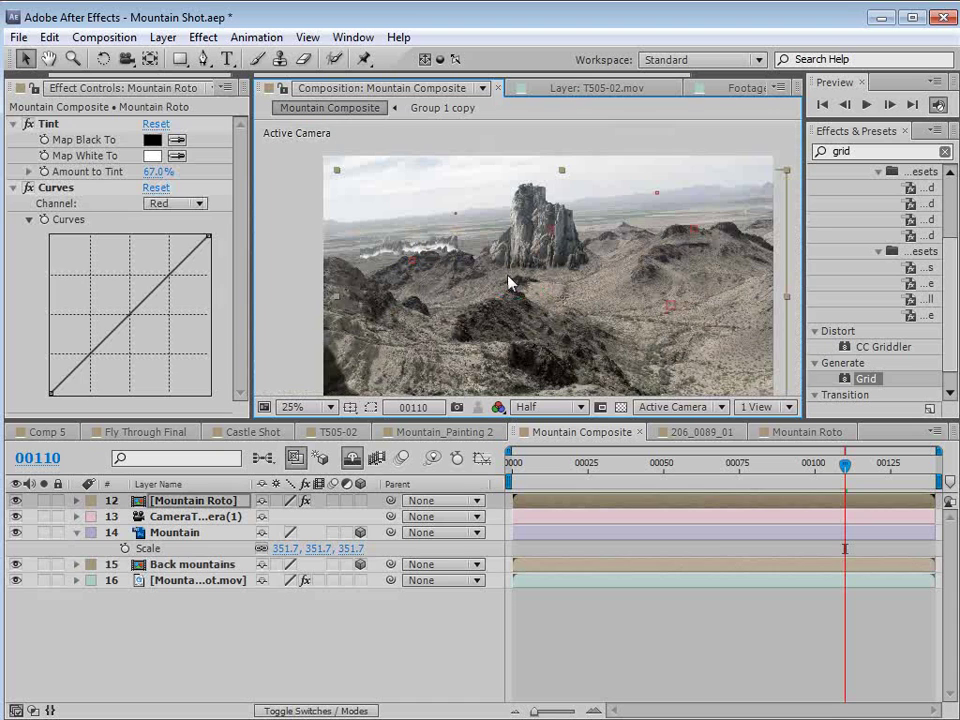
left_click(176, 566)
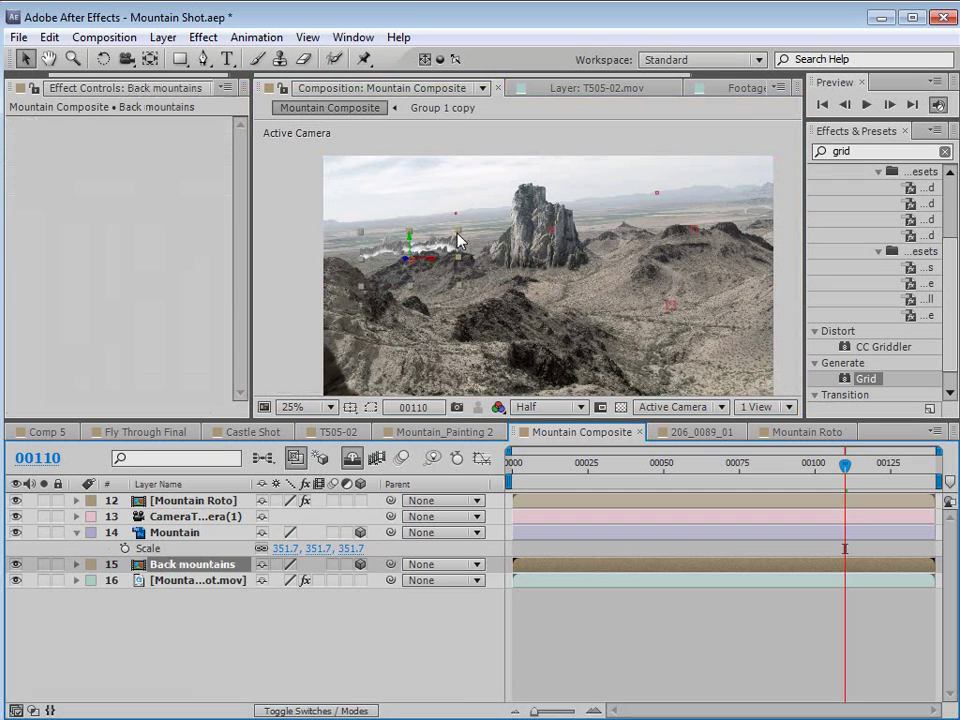
left_click_drag(458, 240, 576, 275)
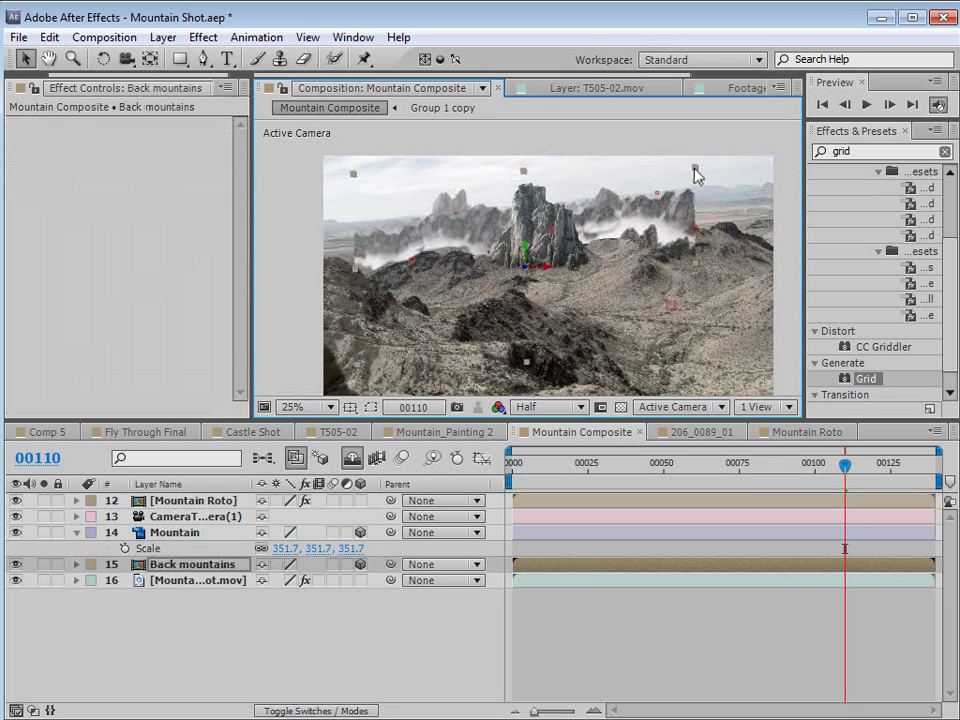
left_click_drag(696, 170, 756, 132)
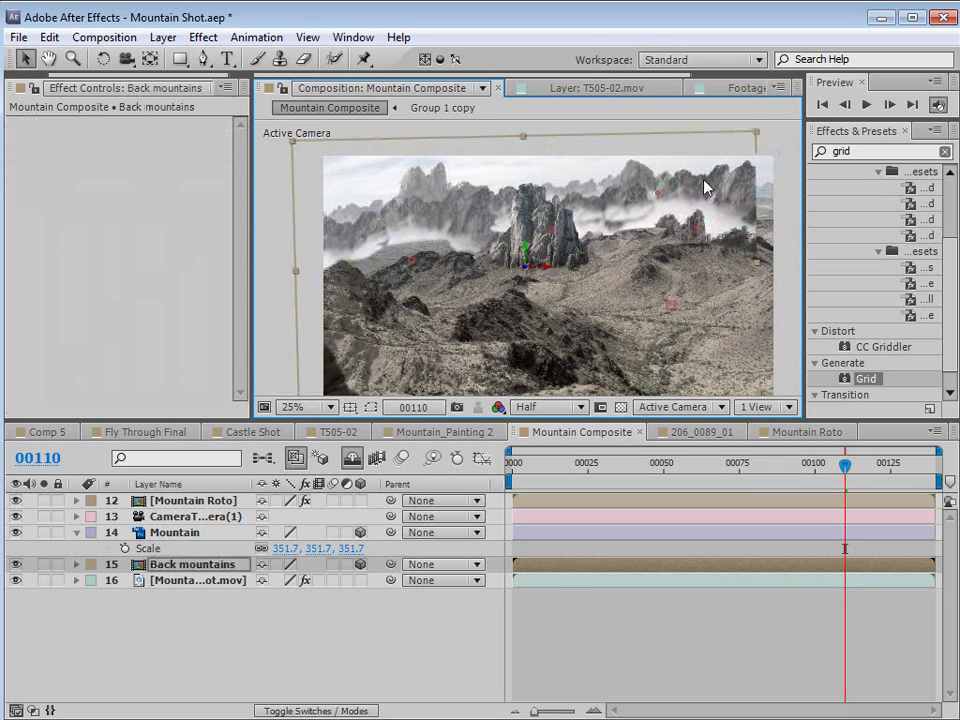
left_click_drag(677, 199, 657, 233)
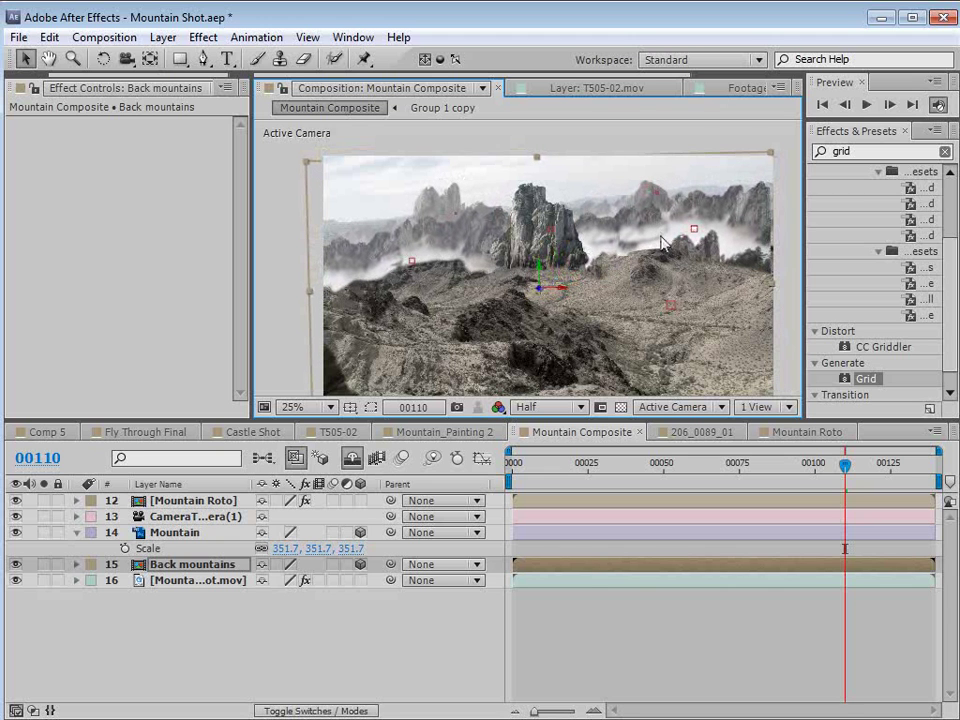
left_click_drag(777, 158, 784, 148)
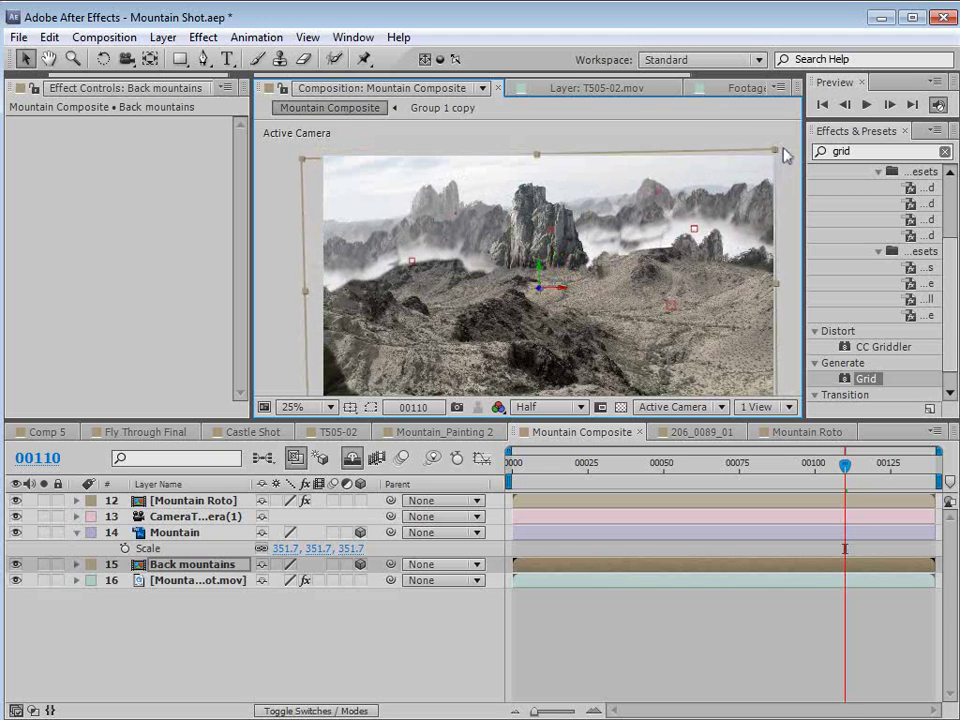
- Move to frame 115 and examine the composite of the back mountains and the foreground ridges in an enlarged view
key("h")
scroll(621, 214, "up", 4)
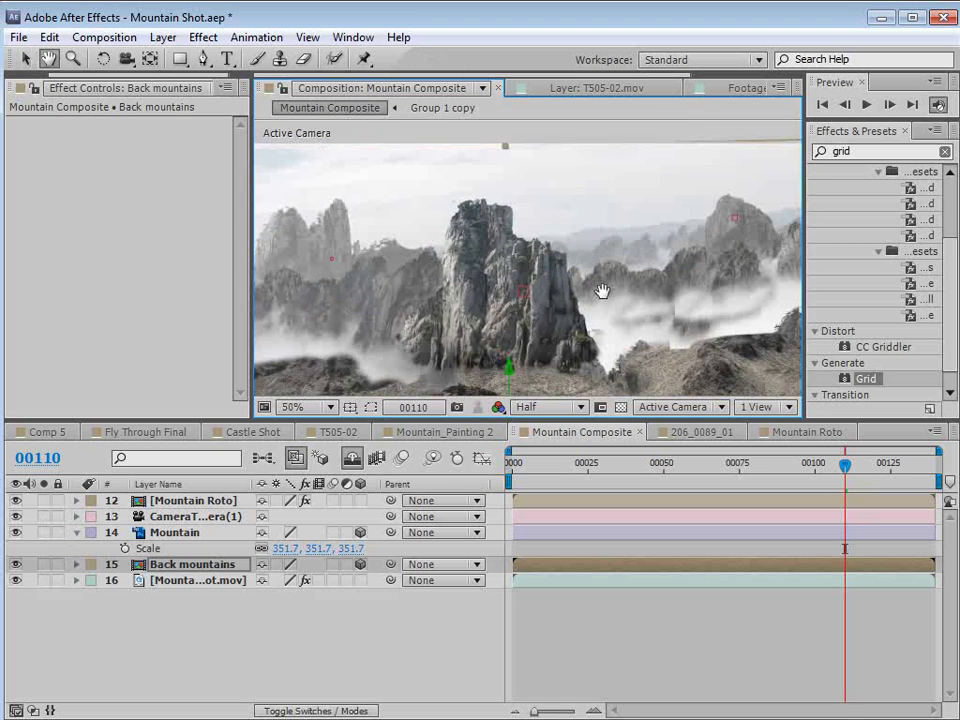
key("v")
scroll(583, 272, "down", 4)
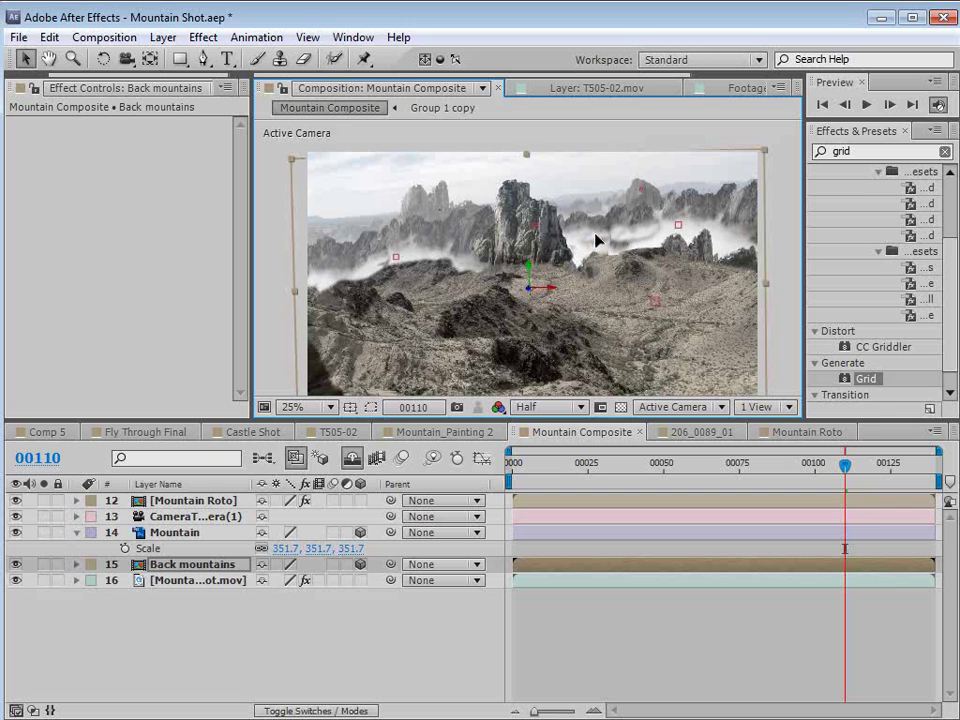
left_click(860, 467)
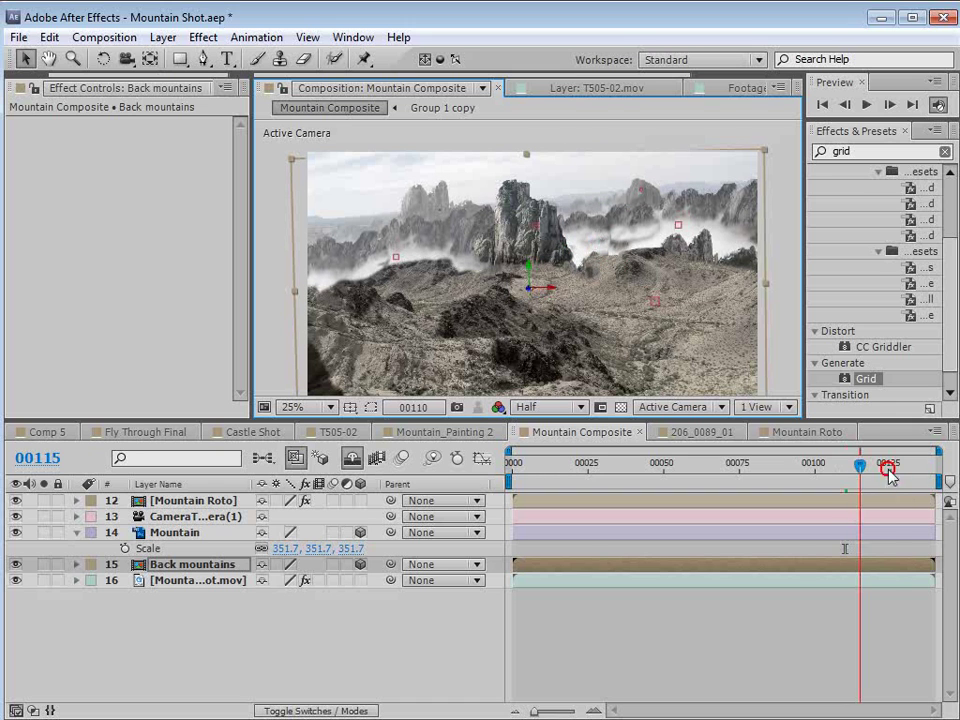
scroll(536, 297, "up", 2)
key("grave")
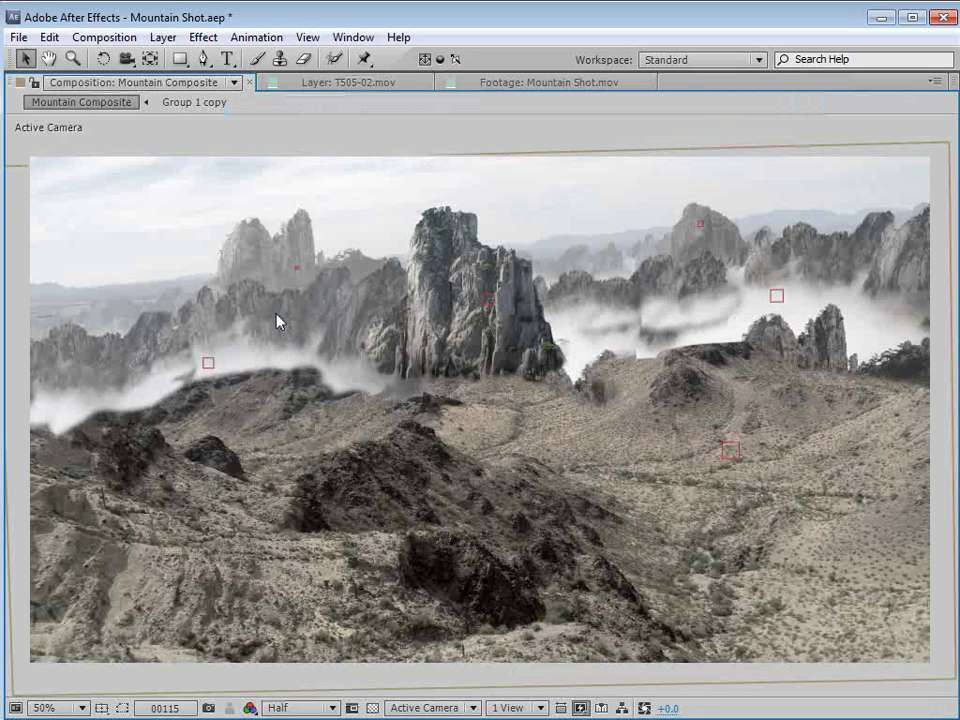
key("grave")
scroll(502, 320, "down", 2)
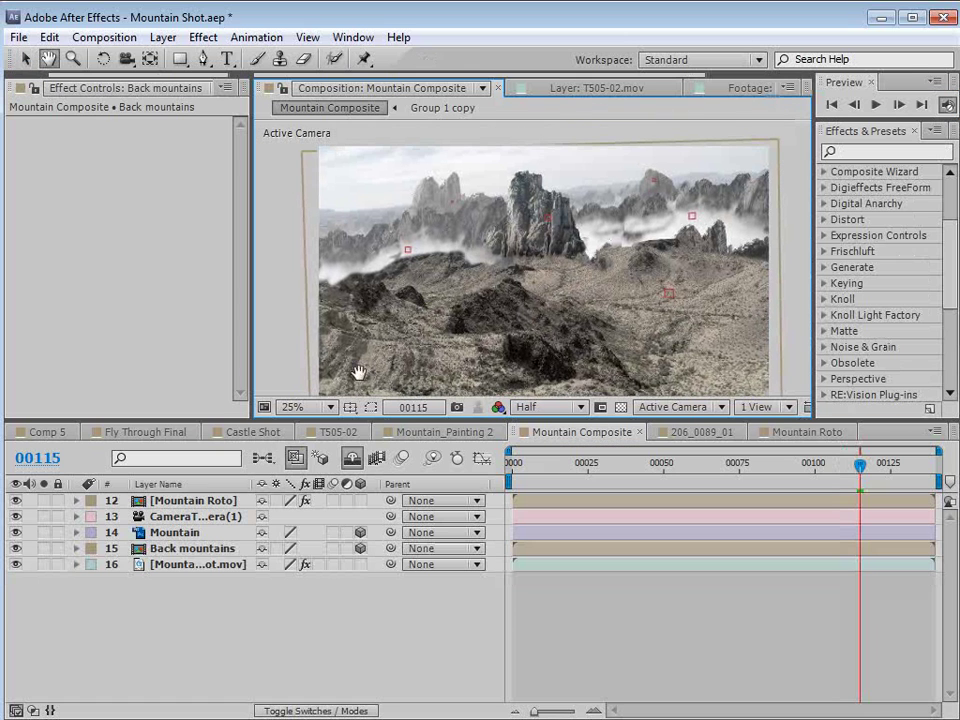
- Create a black solid at composition size and place it between the Mountain and Back mountains layers
left_click(188, 500)
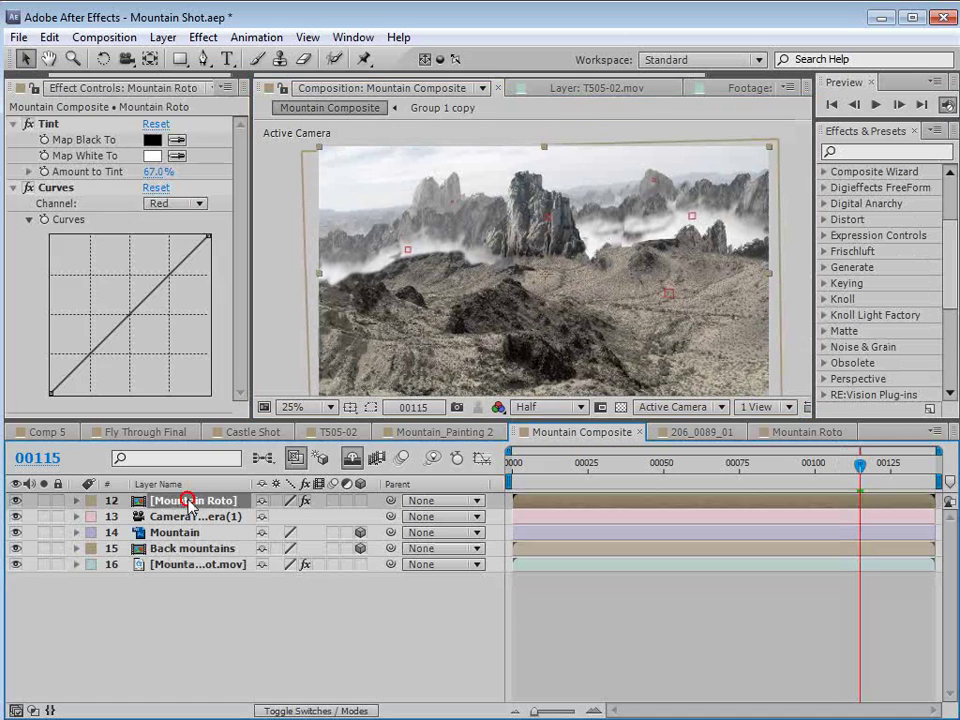
left_click(163, 37)
mouse_move(188, 58)
left_click(518, 80)
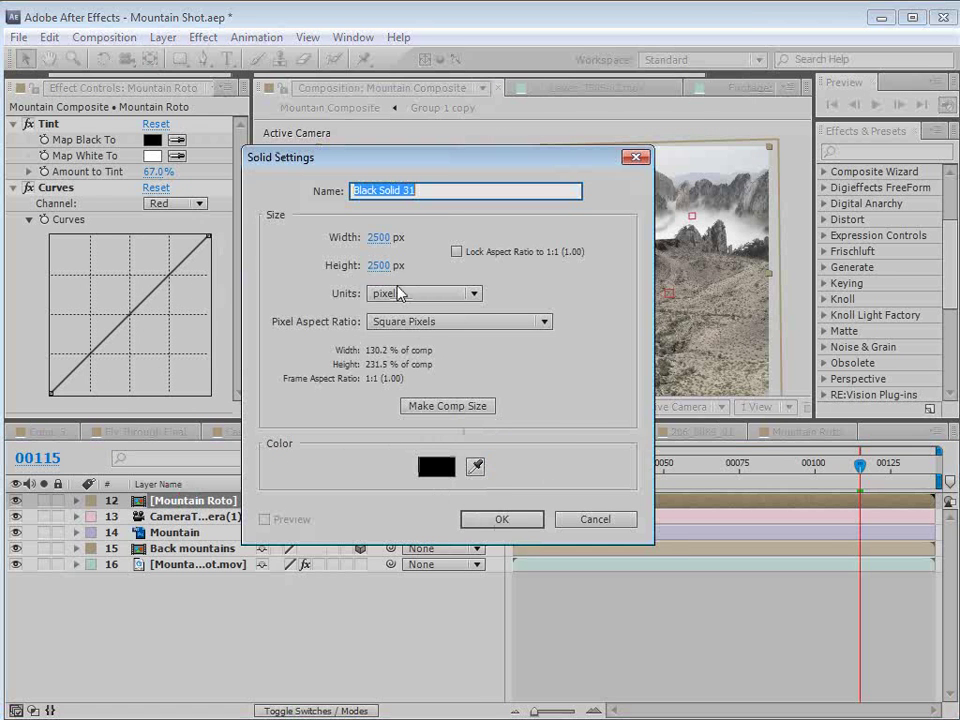
left_click(453, 407)
left_click(500, 519)
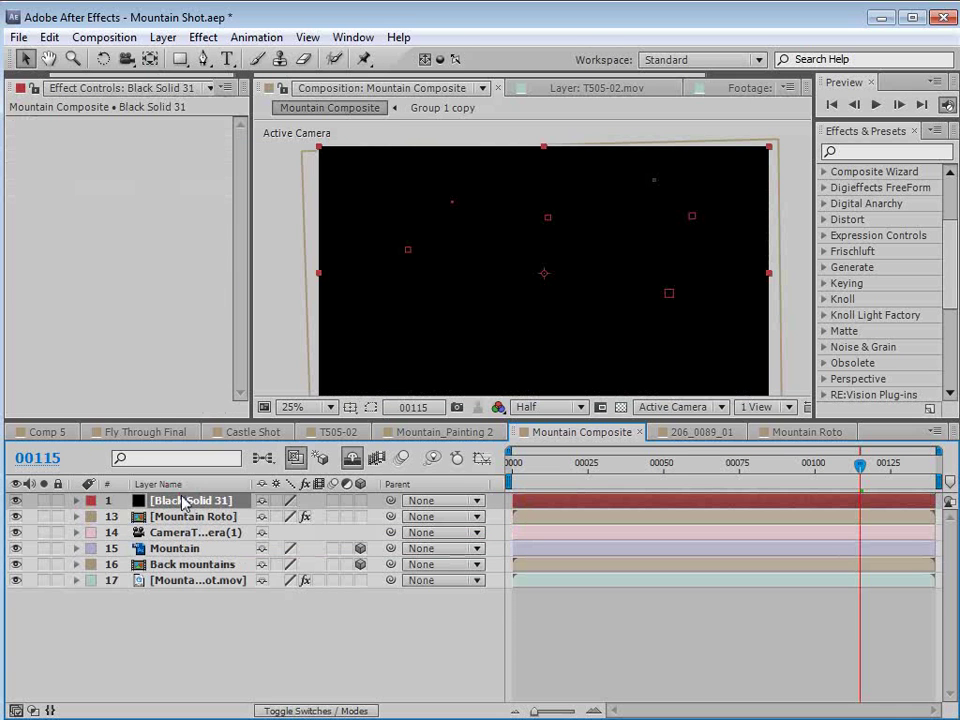
left_click_drag(183, 503, 185, 510)
left_click_drag(181, 560, 184, 560)
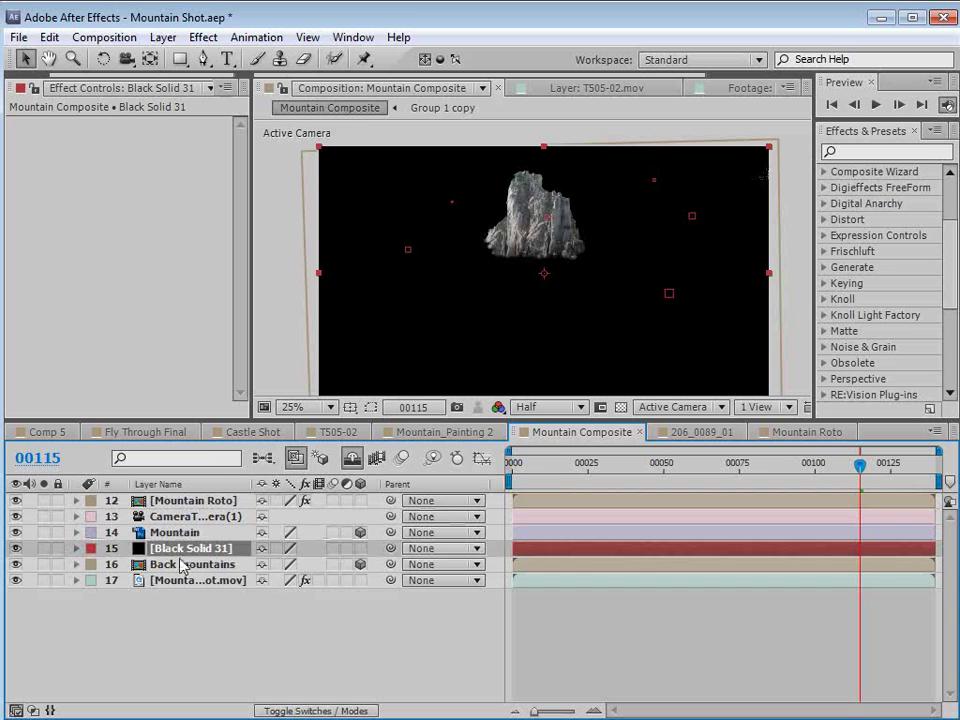
- Hide the black solid and the Back mountains layer, and turn the black solid into a 3D layer
left_click(191, 566)
left_click(279, 606)
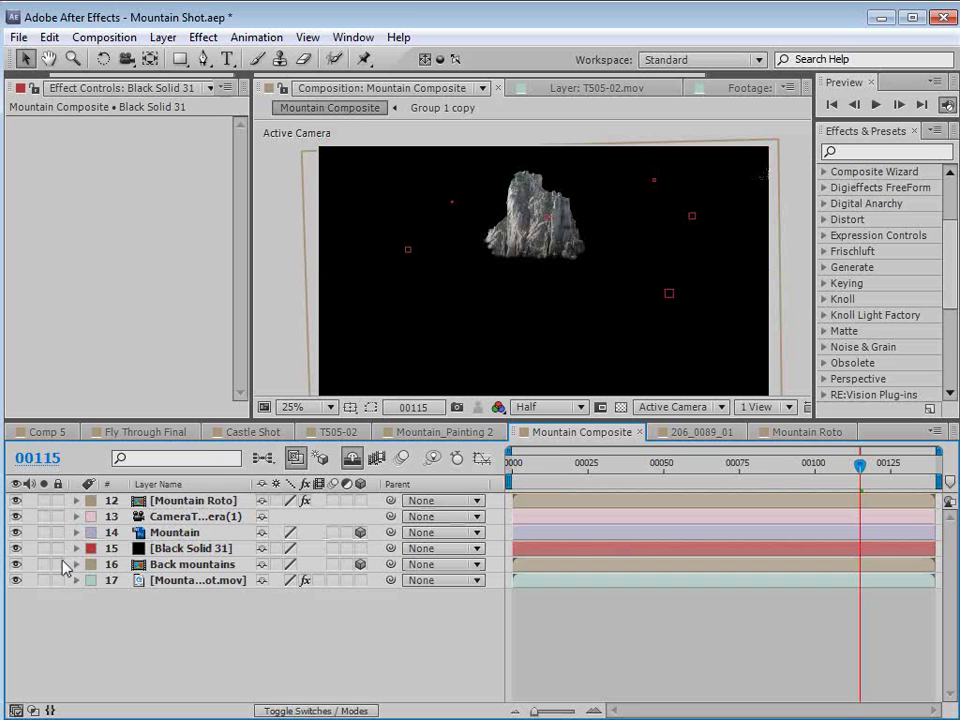
left_click(16, 548)
left_click(16, 562)
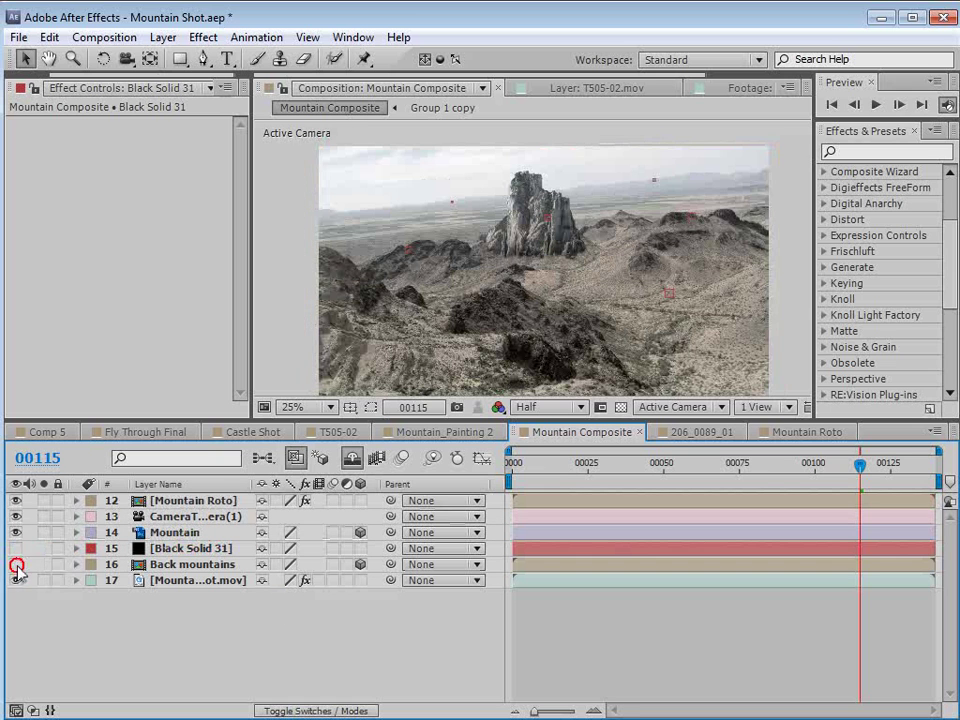
left_click(172, 553)
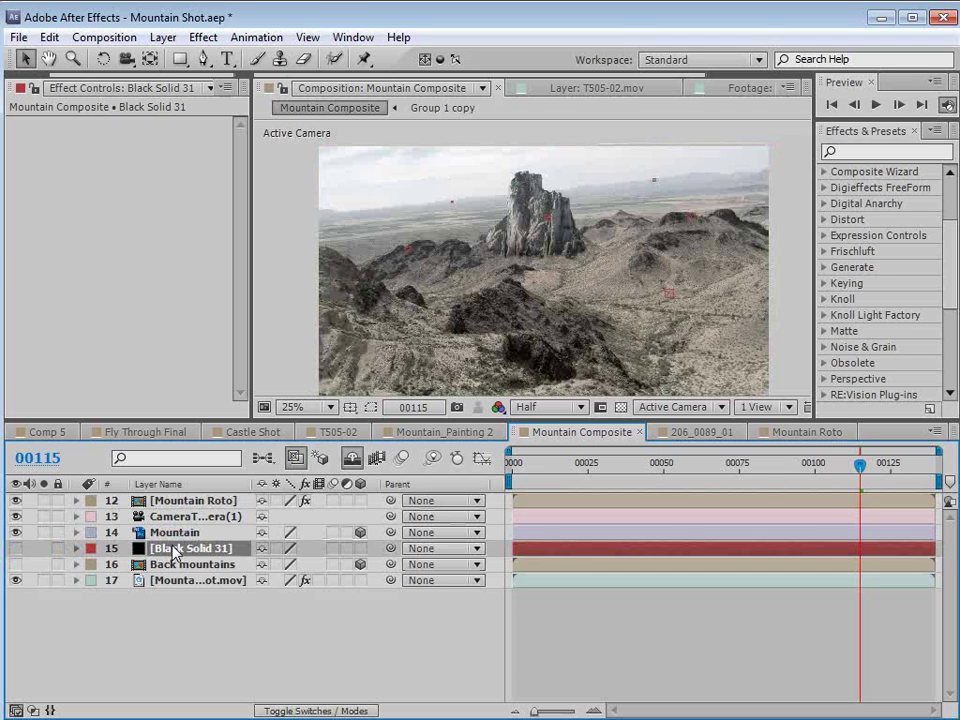
left_click(360, 549)
- Copy the Position of the Back mountains layer to the black solid
left_click(190, 565)
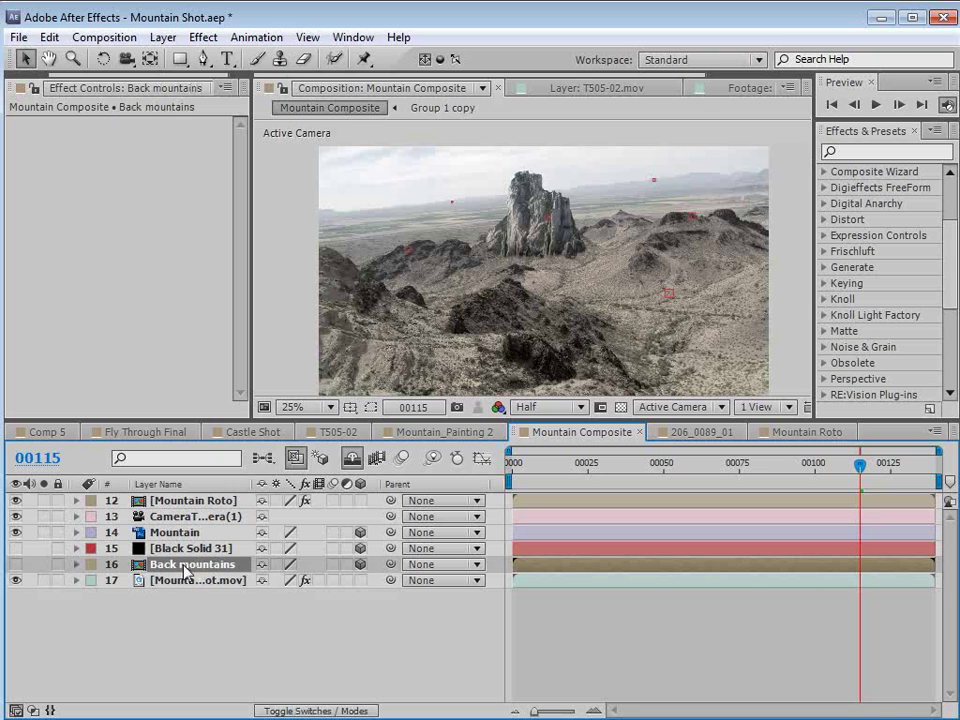
key("p")
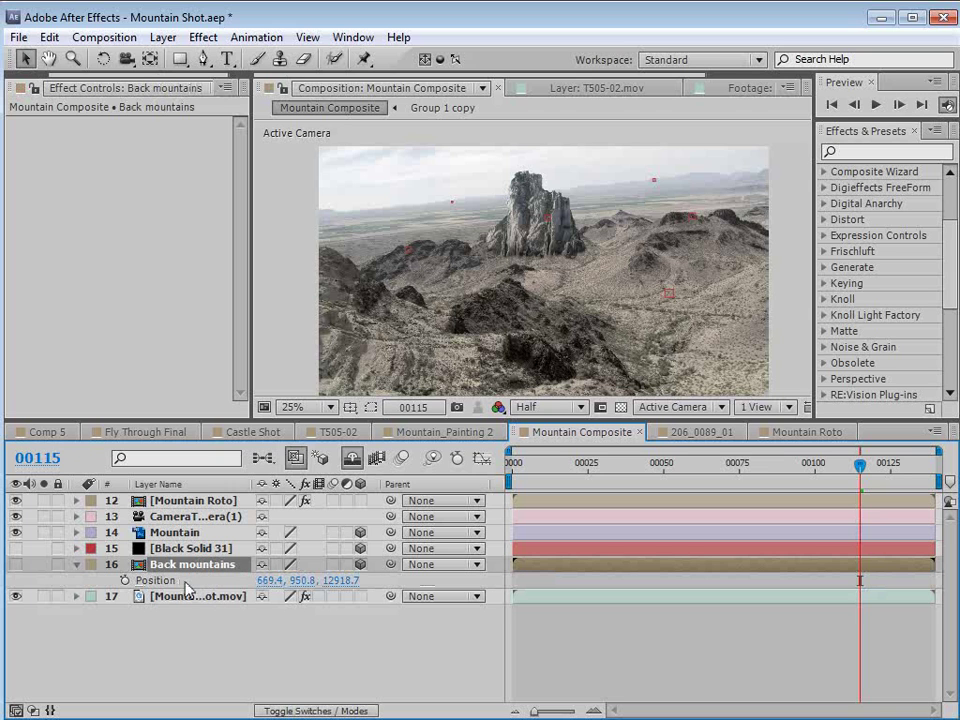
left_click(49, 37)
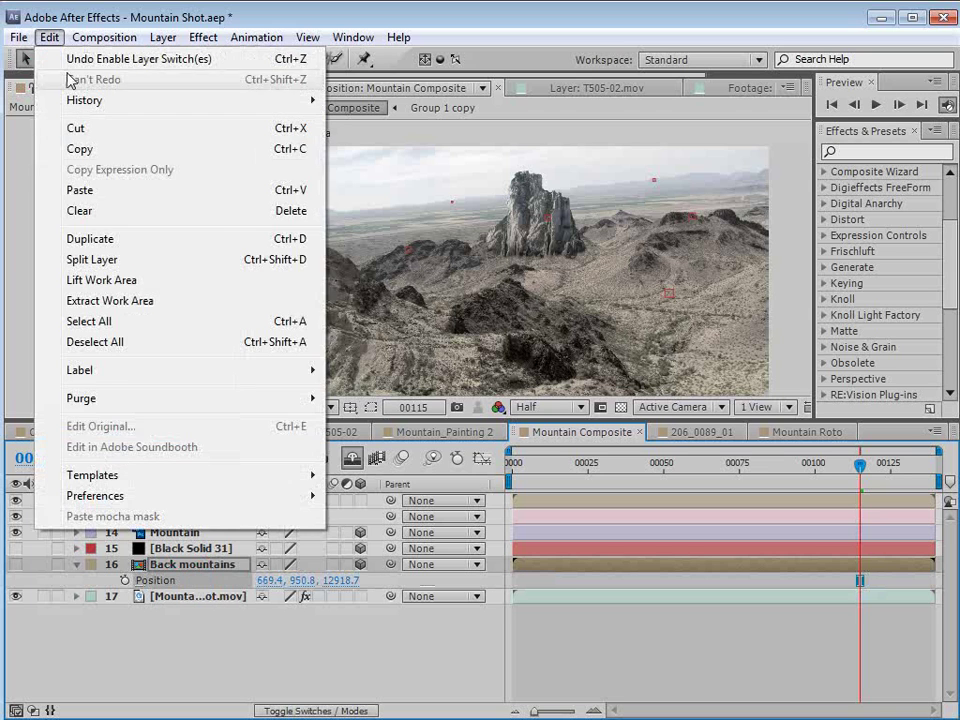
left_click(75, 148)
left_click(165, 551)
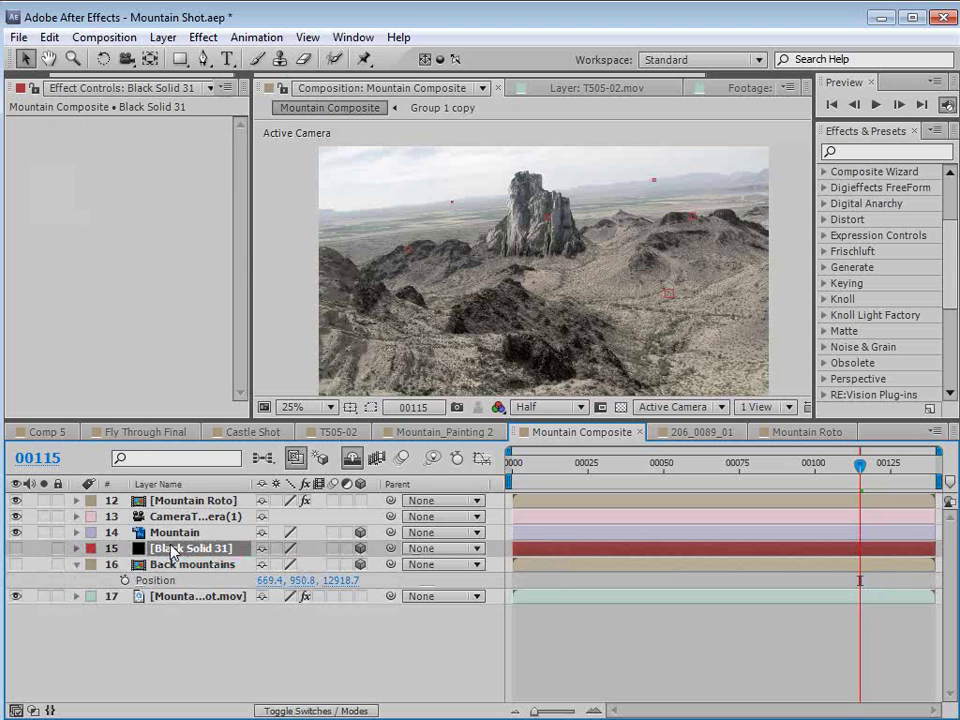
left_click(48, 37)
left_click(79, 190)
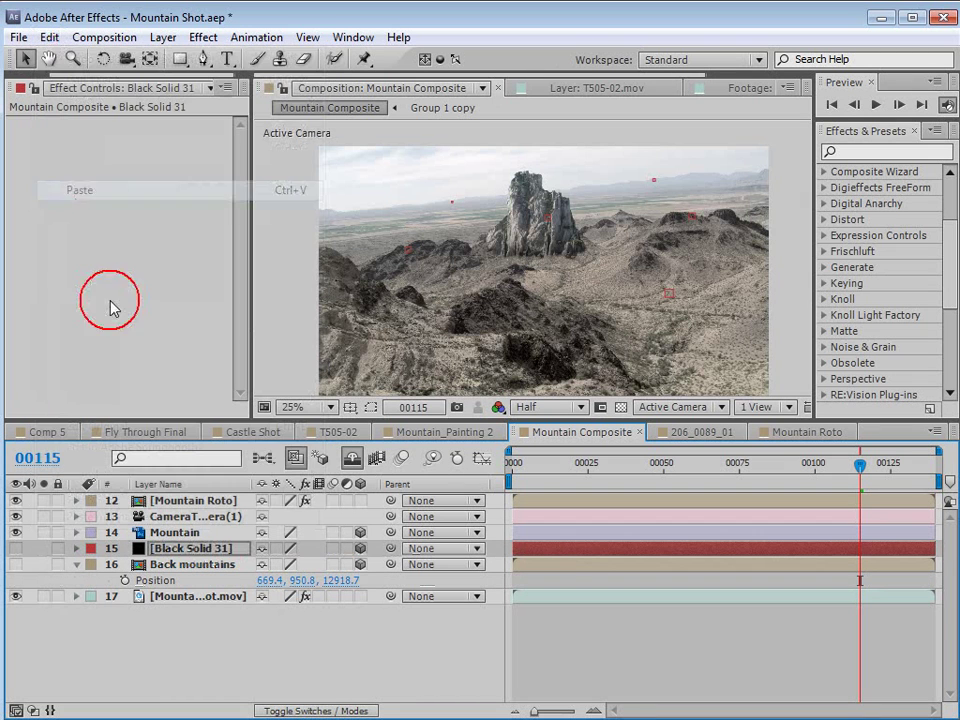
- Scale the black solid up until it extends past the frame edges, leaving the layer hidden
left_click(16, 548)
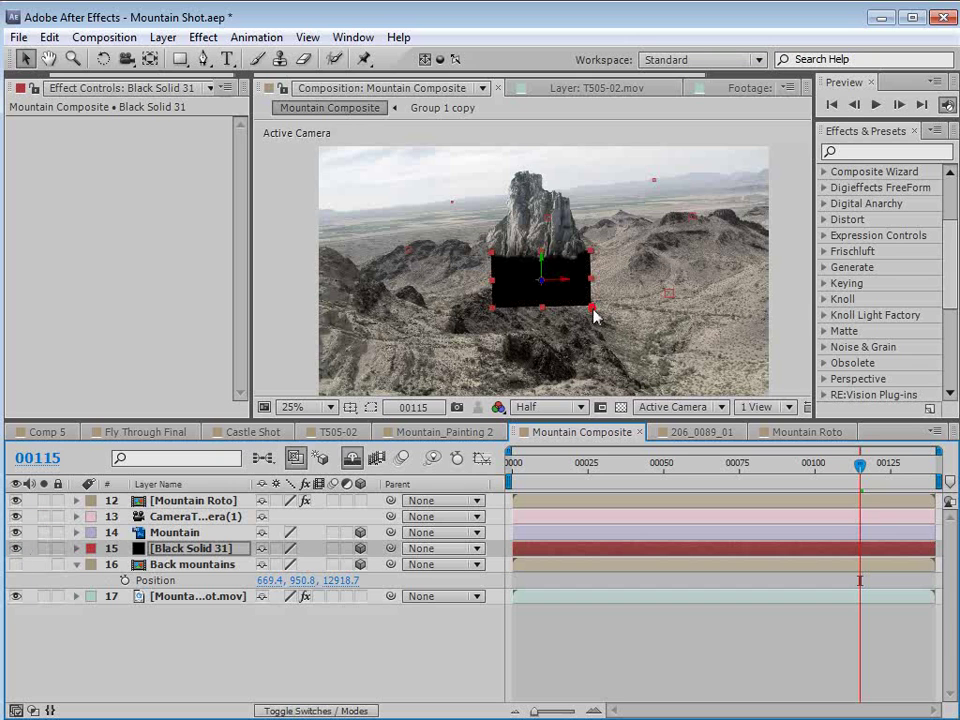
mouse_move(594, 316)
left_mouse_down()
mouse_move(531, 284)
mouse_move(603, 325)
left_mouse_up()
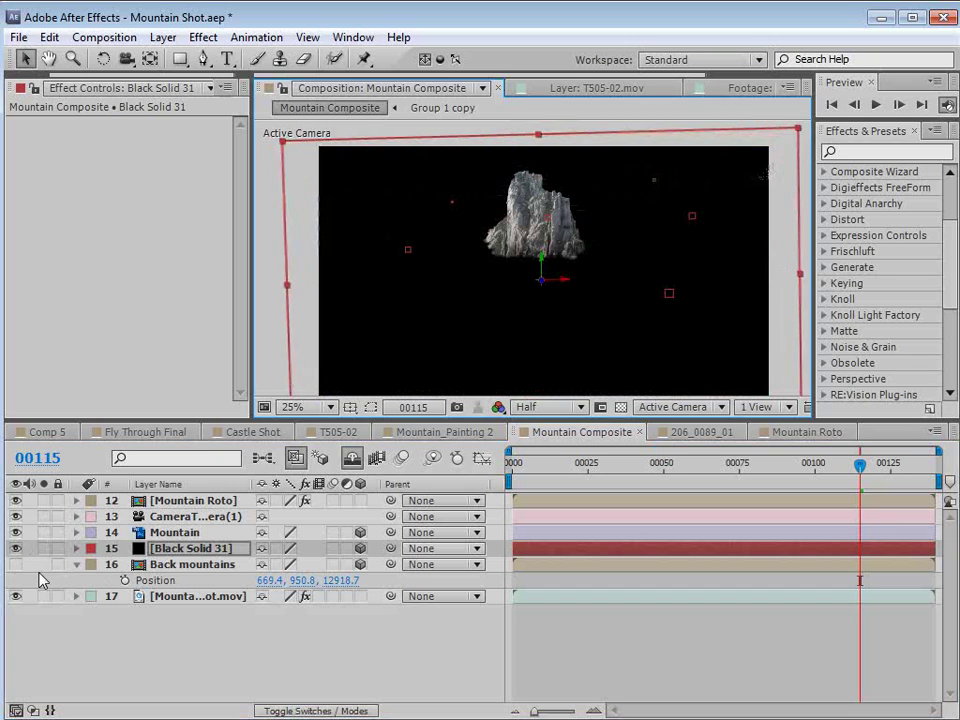
left_click(16, 548)
- Start a Pen tool mask on the black solid beyond the frame's right edge and trace the dark right-hand ridge down to the hilltop's steep flank
left_click(203, 59)
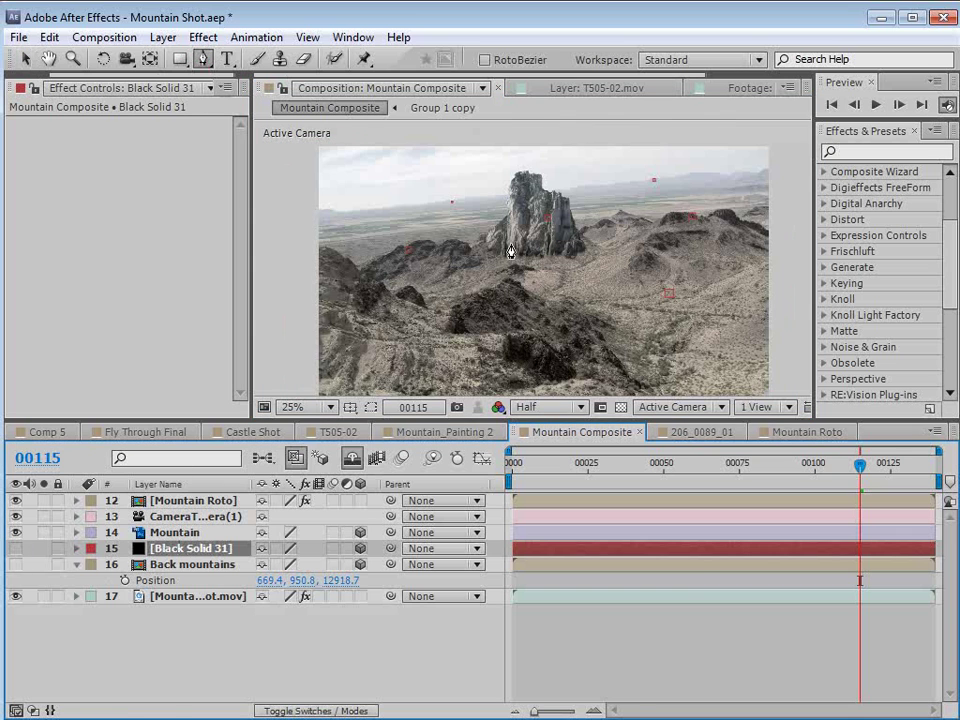
key("grave")
key("h")
scroll(617, 347, "up", 4)
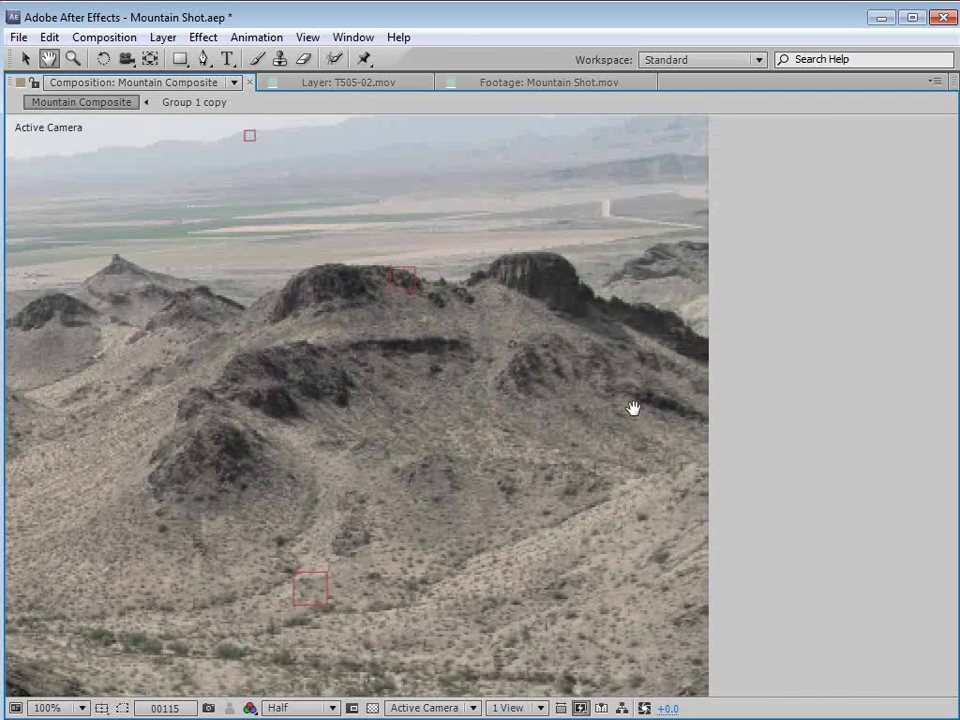
key("g")
left_click(827, 349)
left_click_drag(718, 339, 689, 333)
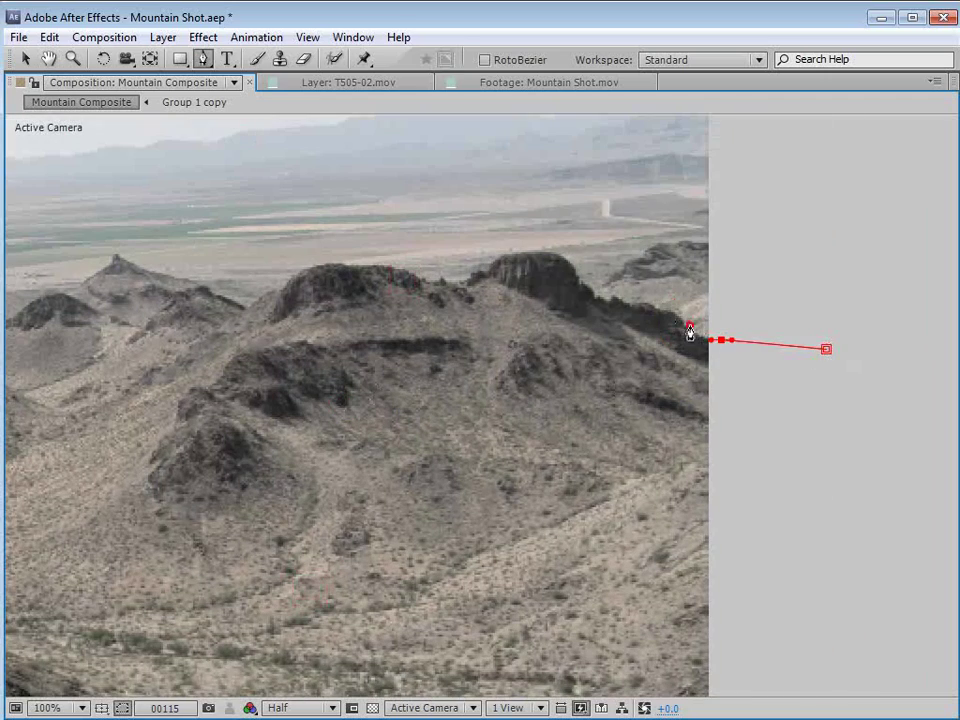
scroll(700, 395, "up", 1)
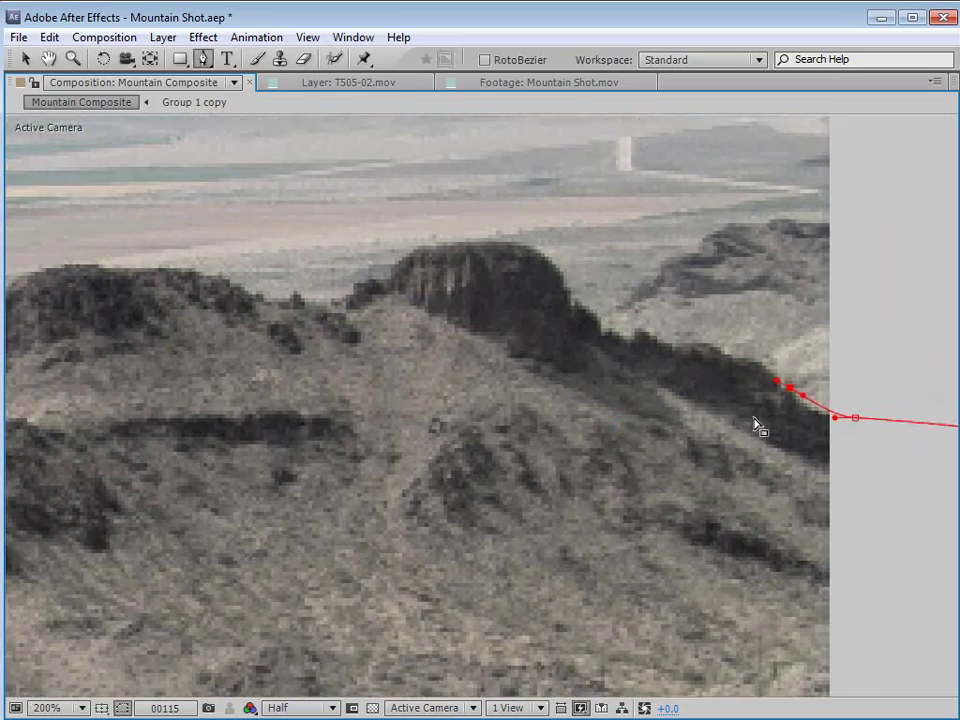
key("ctrl+z")
left_click_drag(800, 405, 792, 402)
left_click_drag(740, 357, 707, 356)
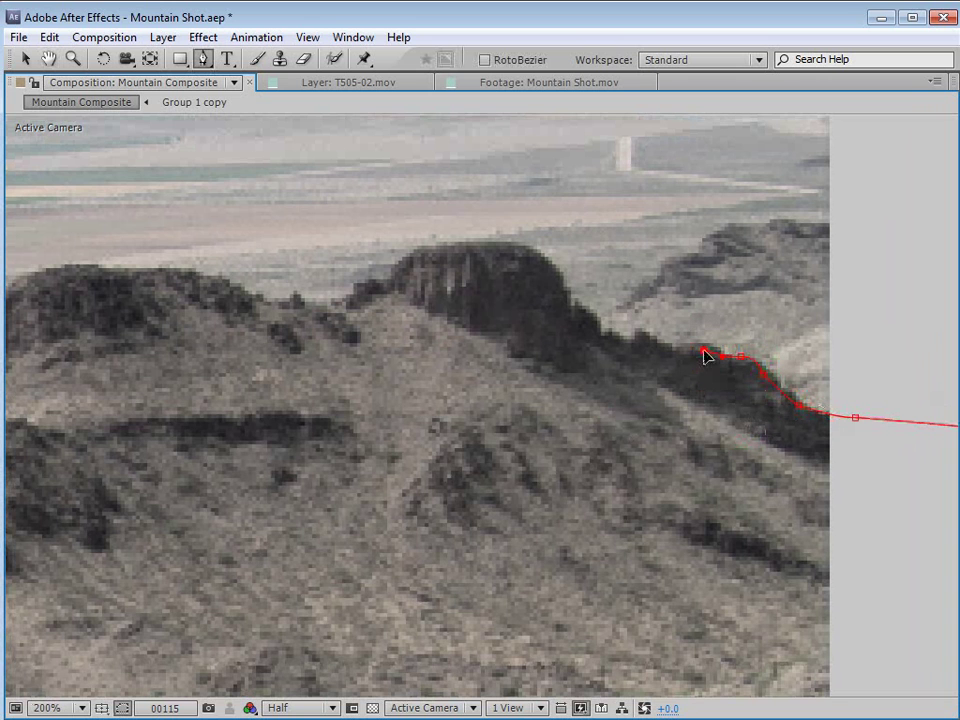
left_click(668, 351)
left_click(602, 330)
left_click(578, 310)
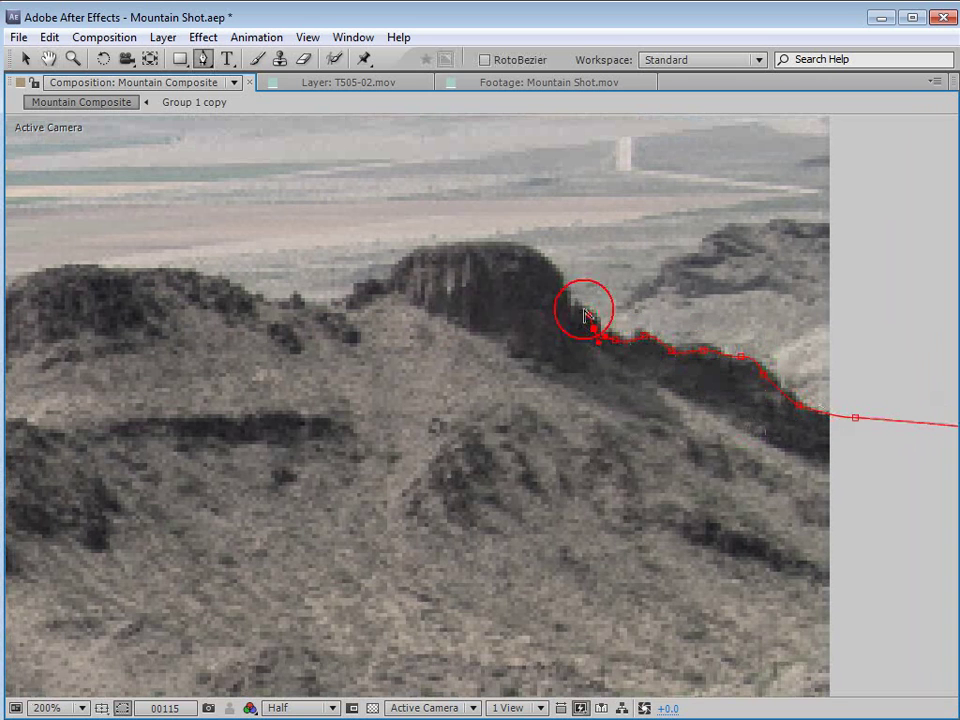
- Continue the mask over the rounded dark hilltop and down its left slope, following the ridge edge closely
key("h")
scroll(555, 335, "up", 1)
left_click_drag(565, 366, 653, 535)
key("g")
left_click(735, 352)
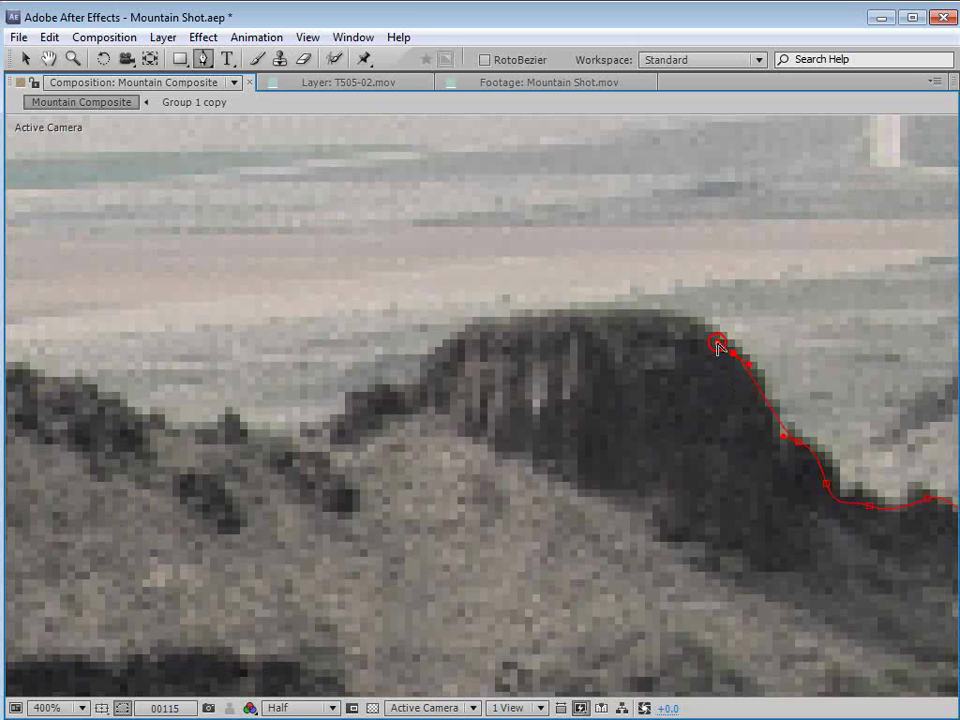
left_click(668, 322)
left_click(565, 320)
left_click(540, 322)
left_click(475, 333)
left_click(427, 371)
left_click(383, 389)
left_click(360, 400)
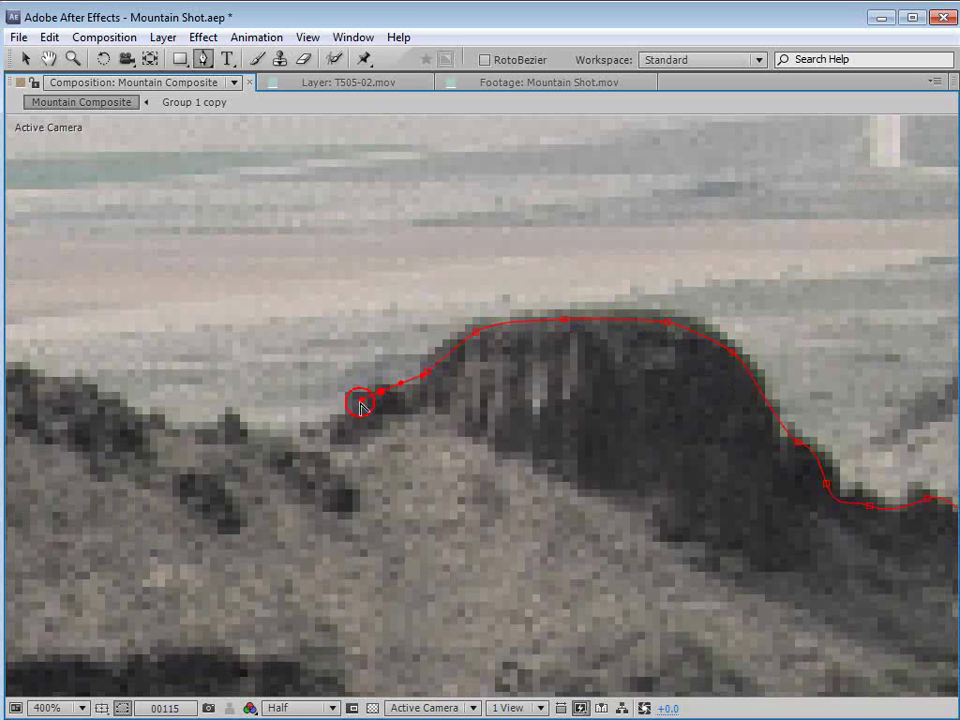
left_click(345, 410)
left_click(336, 425)
- Complete the ridge outline to the frame's left edge and close the mask across the foreground hills
scroll(253, 503, "down", 5)
left_click(251, 500)
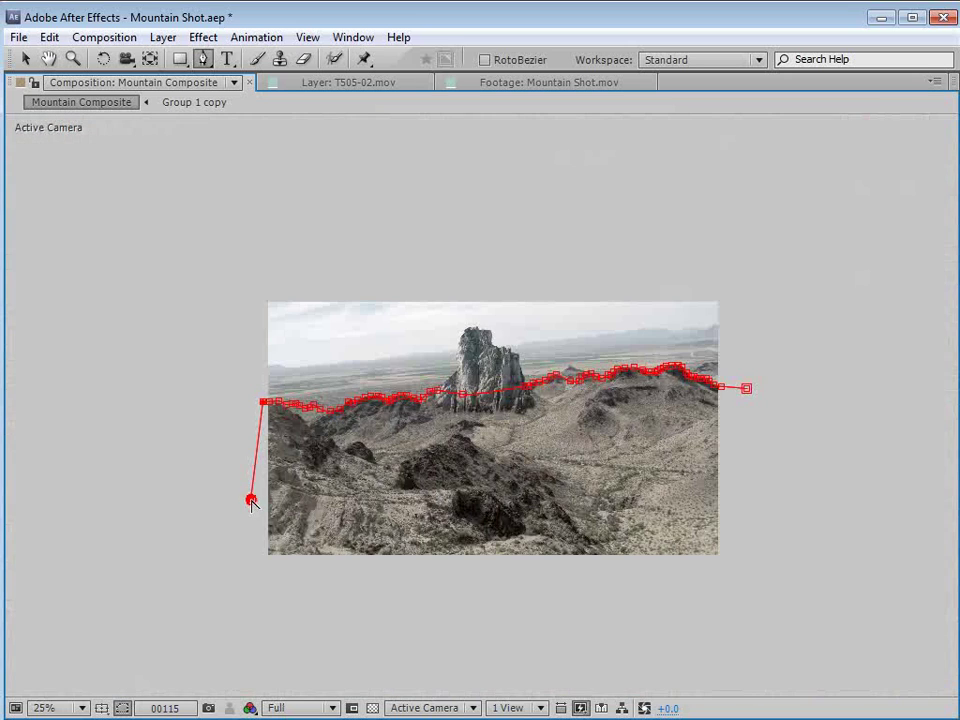
left_click(757, 505)
left_click(746, 389)
key("v")
key("grave")
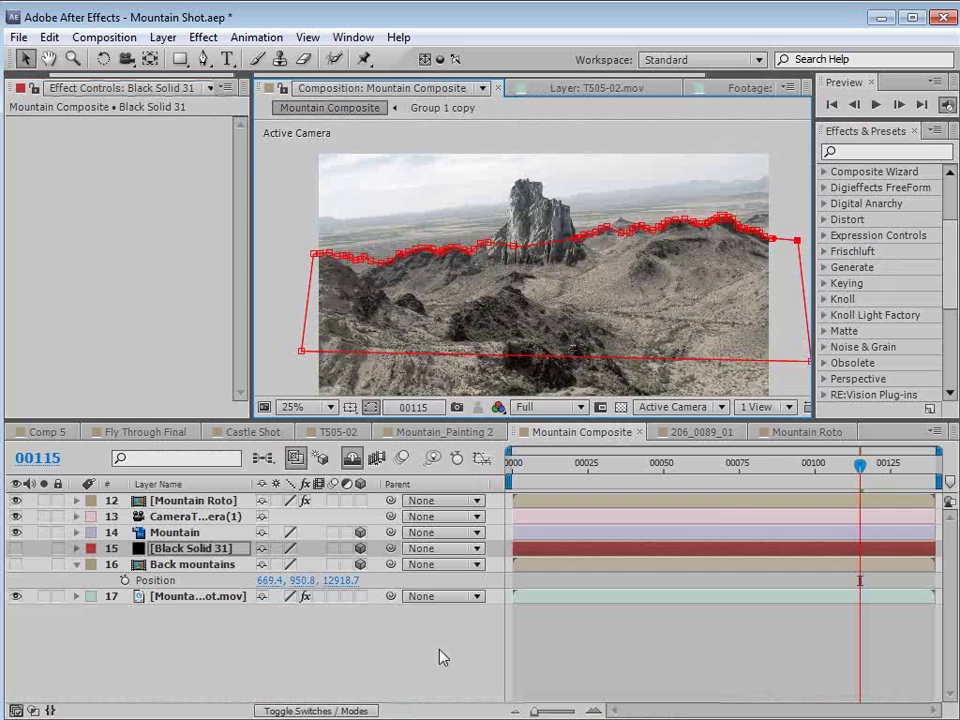
- Show the masked solid to check its shape, hide it again and make the Back mountains layer visible
left_click(15, 548)
left_click(567, 273)
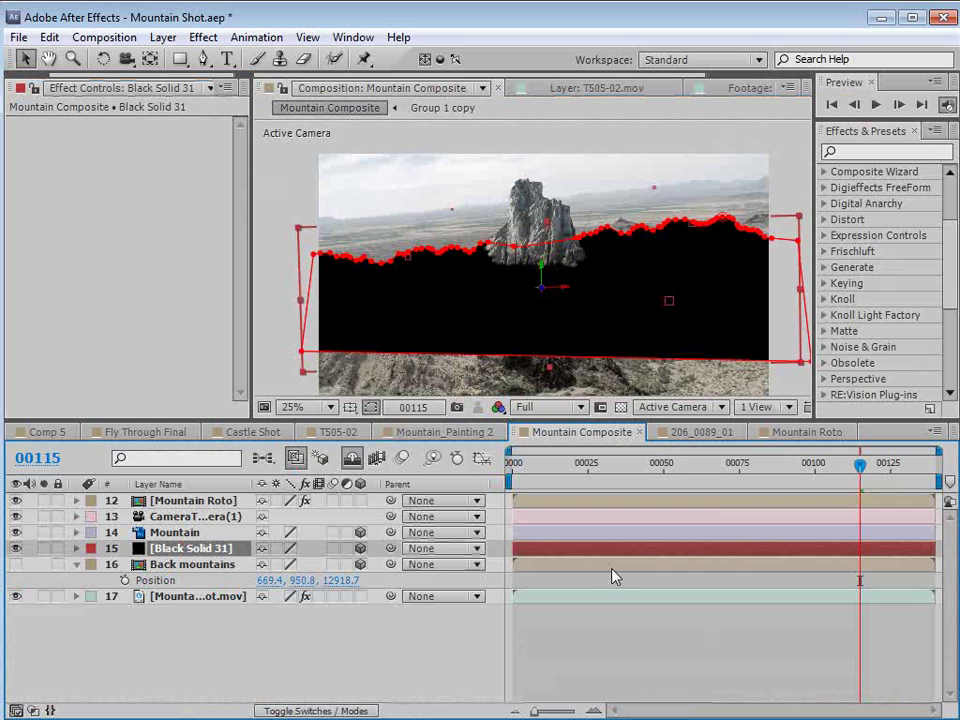
left_click(547, 295)
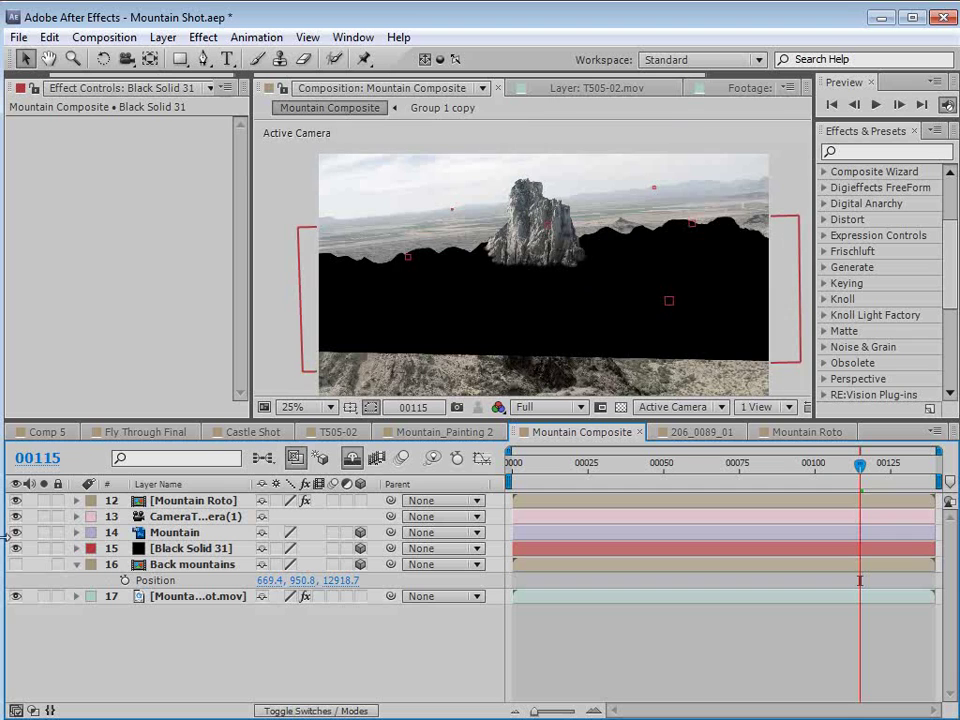
left_click(15, 548)
left_click(222, 564)
left_click(15, 564)
left_click(476, 300)
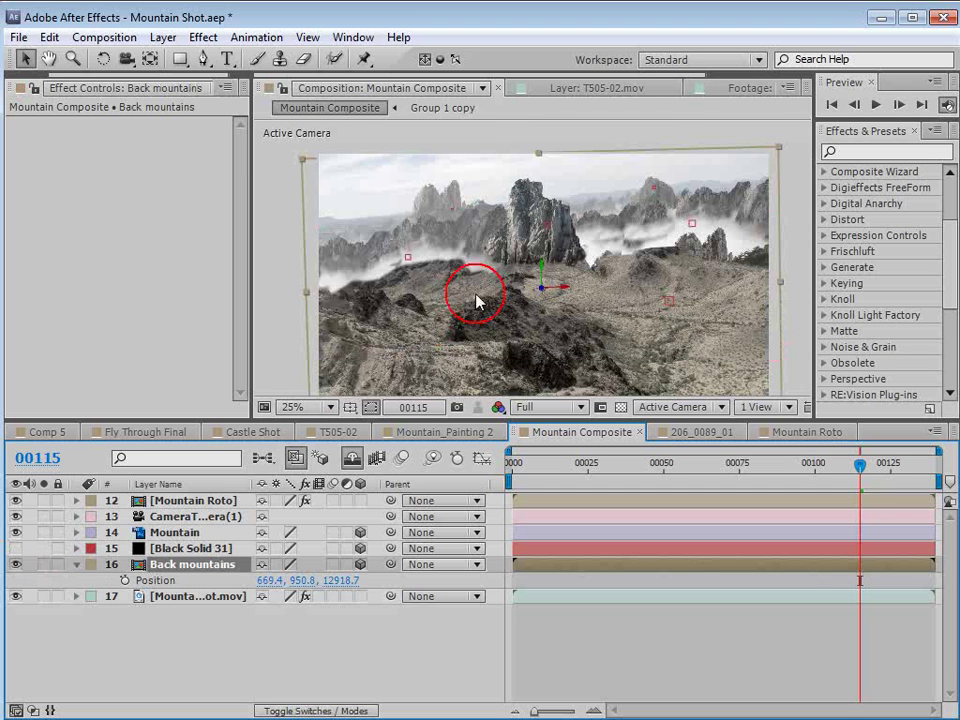
scroll(476, 300, "up", 1)
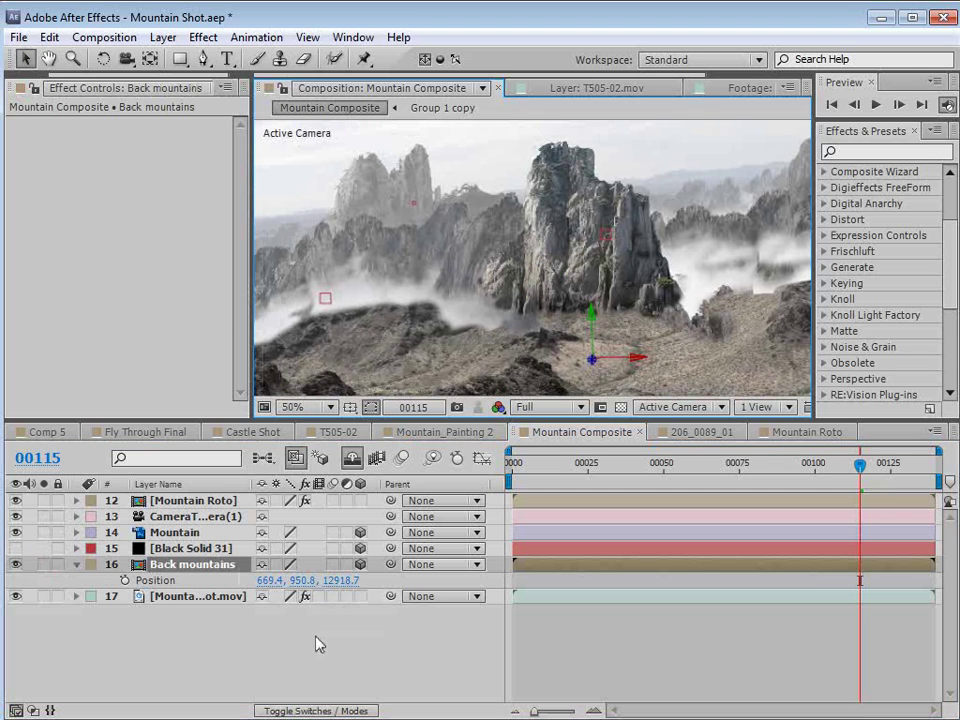
- Set the track matte of the Back mountains layer to Alpha Inverted Matte using the black solid
key("F4")
left_click(388, 566)
left_click(392, 612)
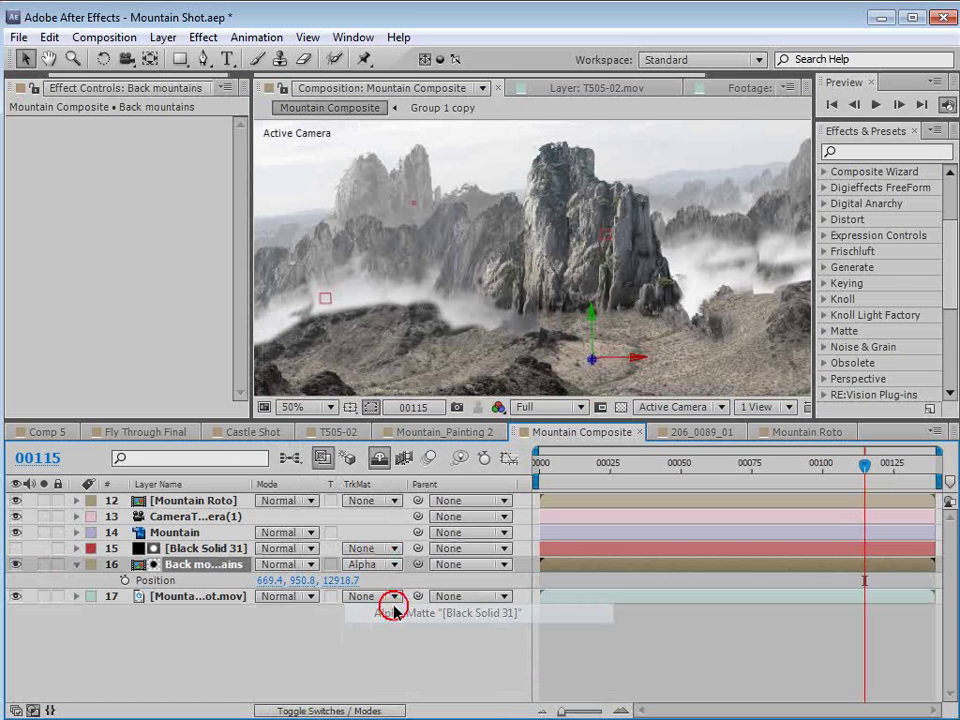
left_click(372, 566)
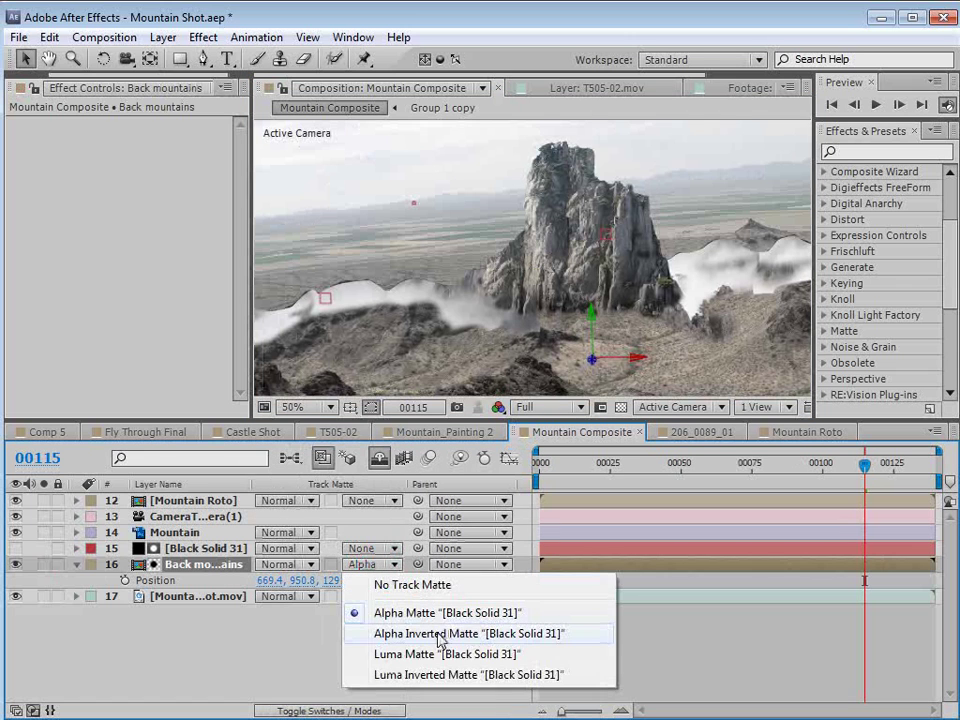
left_click(441, 634)
- Inspect the matte edge along the left ridges at 100% and hide the black solid's mask outline
left_click_drag(398, 287, 578, 282)
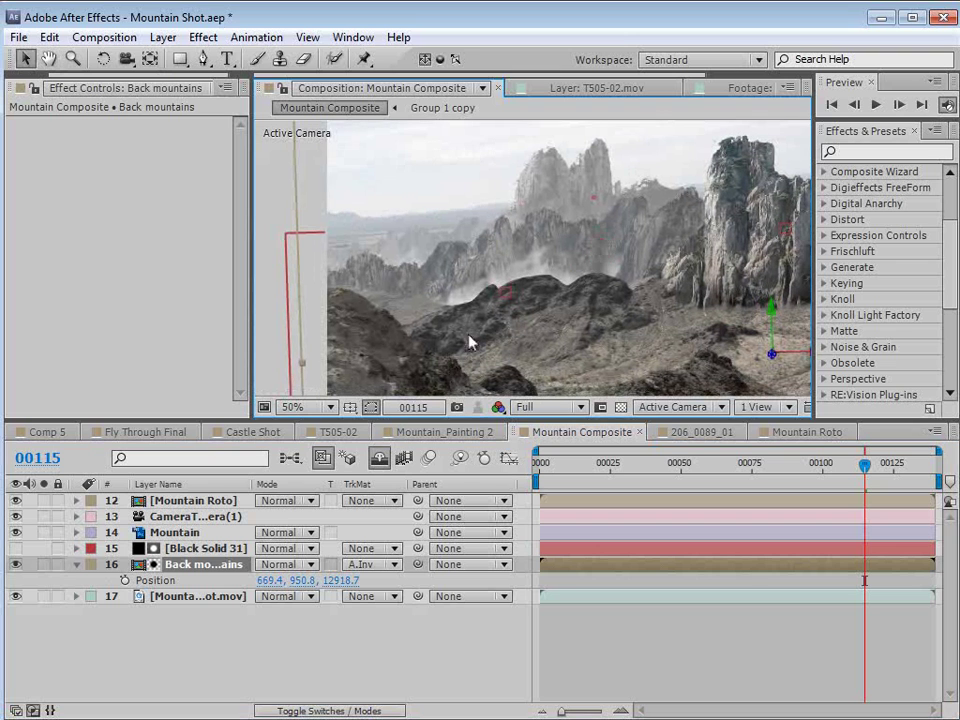
key("h")
scroll(467, 311, "up", 2)
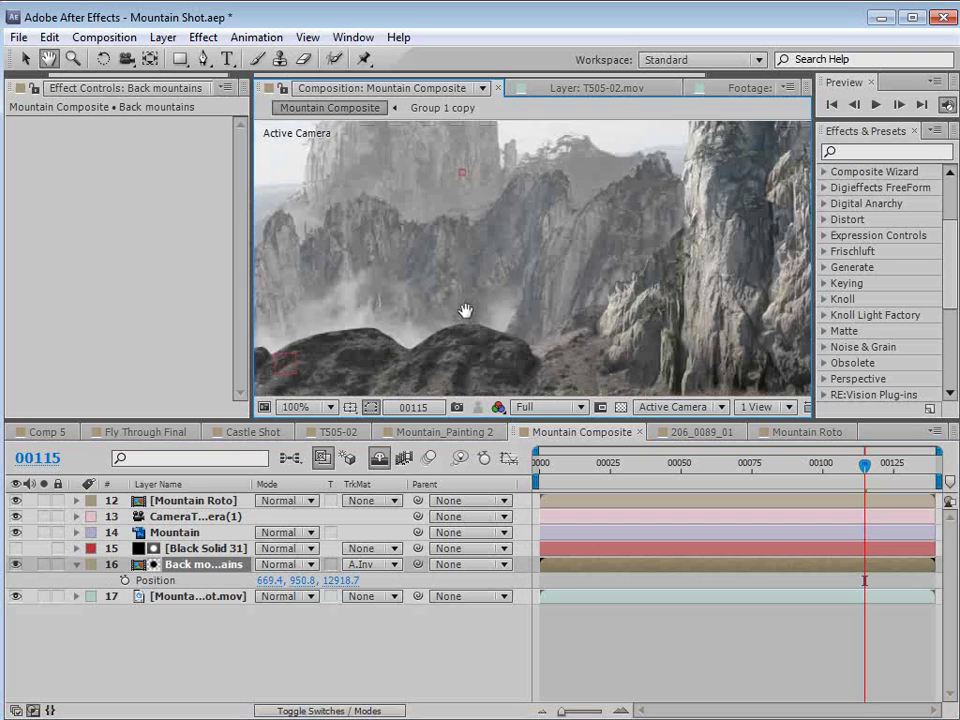
left_click_drag(467, 311, 514, 268)
left_click_drag(563, 237, 570, 291)
key("v")
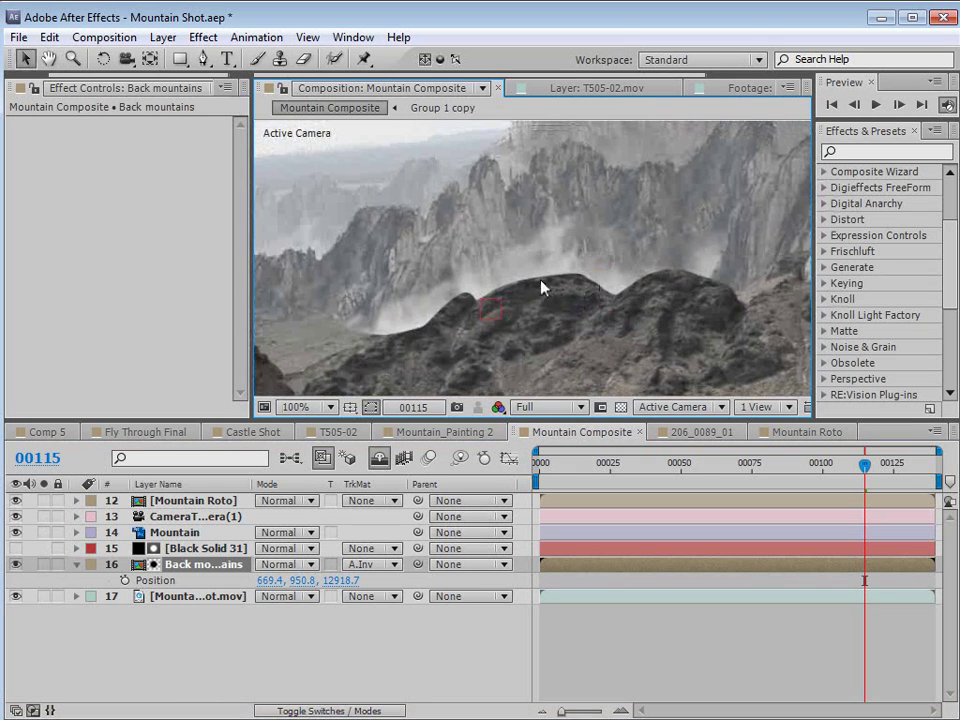
left_click(175, 532)
left_click(195, 548)
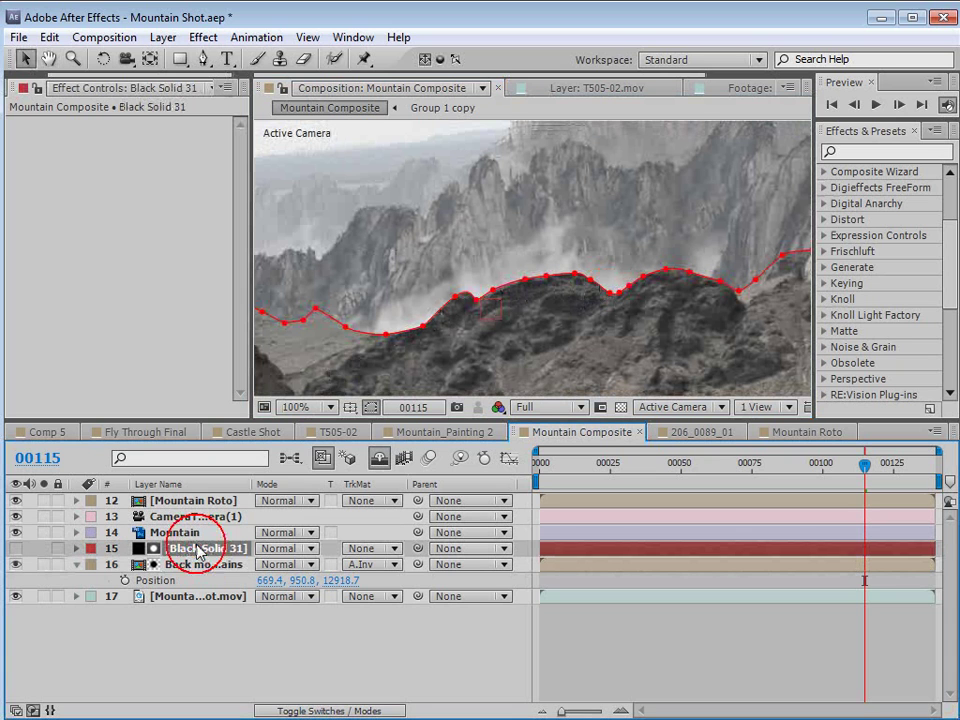
left_click(369, 408)
- Find the Roughen Edges effect with the search term "rough" and apply it to the black solid
left_click(863, 153)
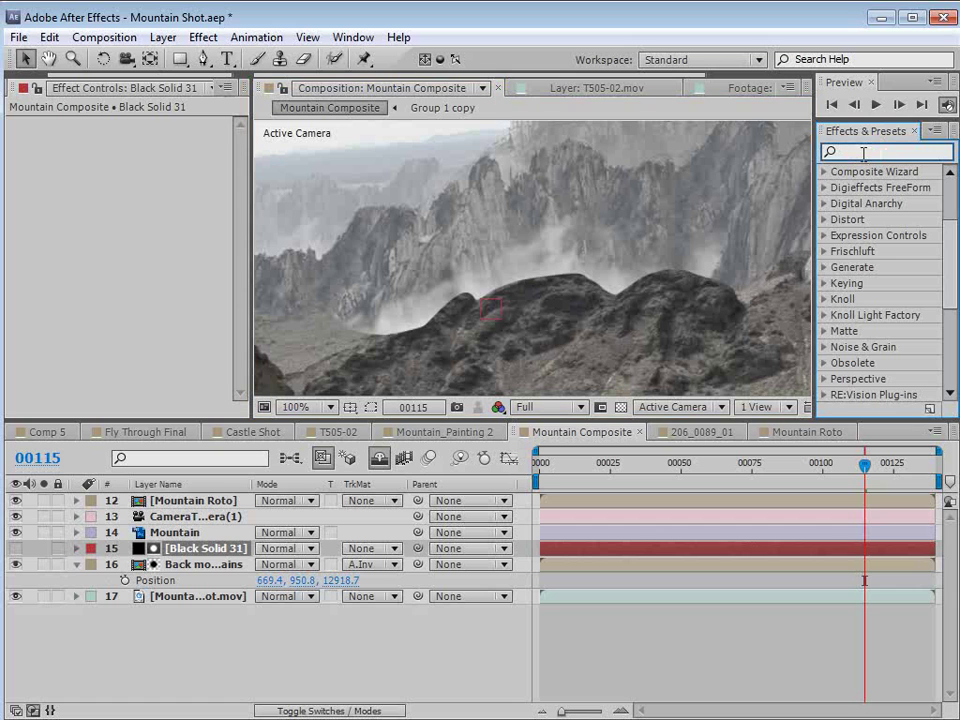
type("rough")
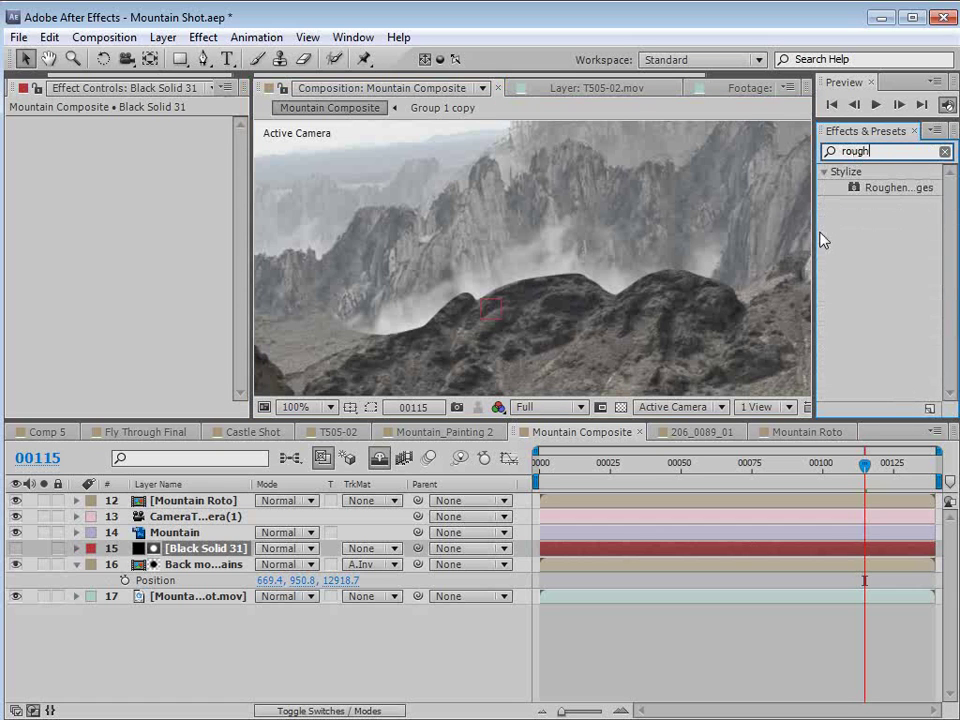
left_click_drag(818, 240, 740, 240)
left_click_drag(810, 189, 175, 548)
- Set the Scale of Roughen Edges to 17, judging the ridge edge in a 200% view
key("h")
scroll(539, 317, "up", 1)
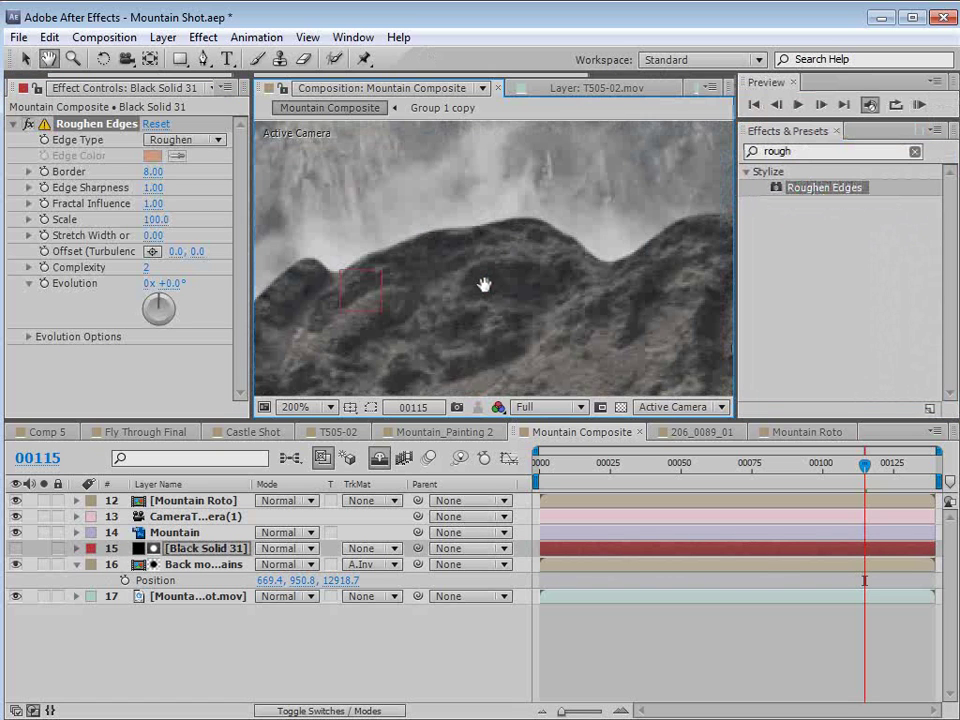
left_click_drag(411, 245, 439, 270)
key("v")
left_click(147, 219)
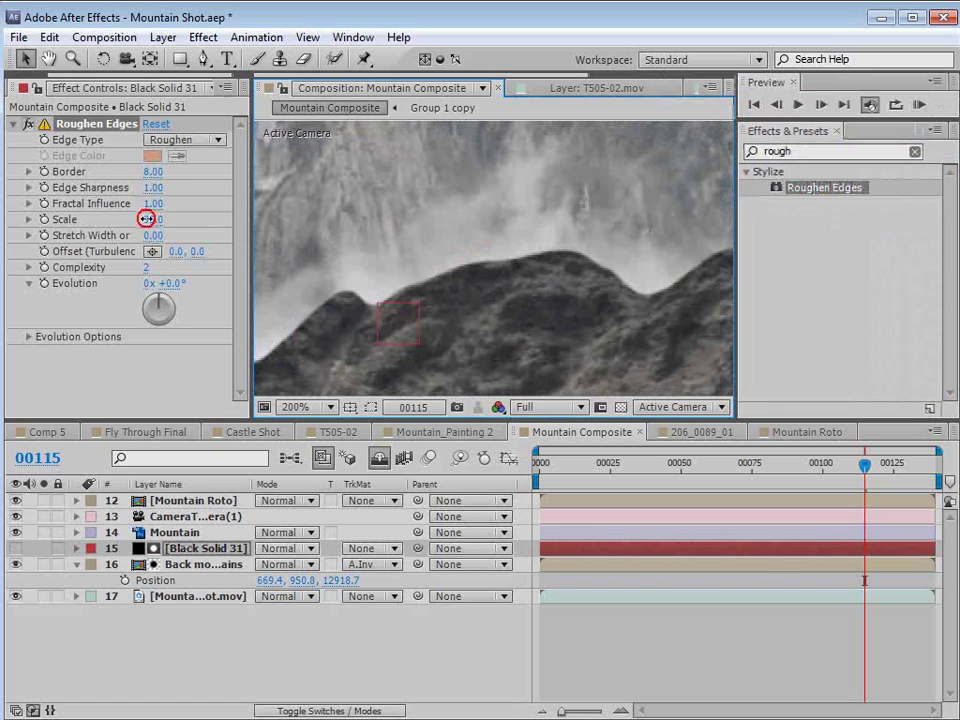
left_click_drag(147, 219, 457, 314)
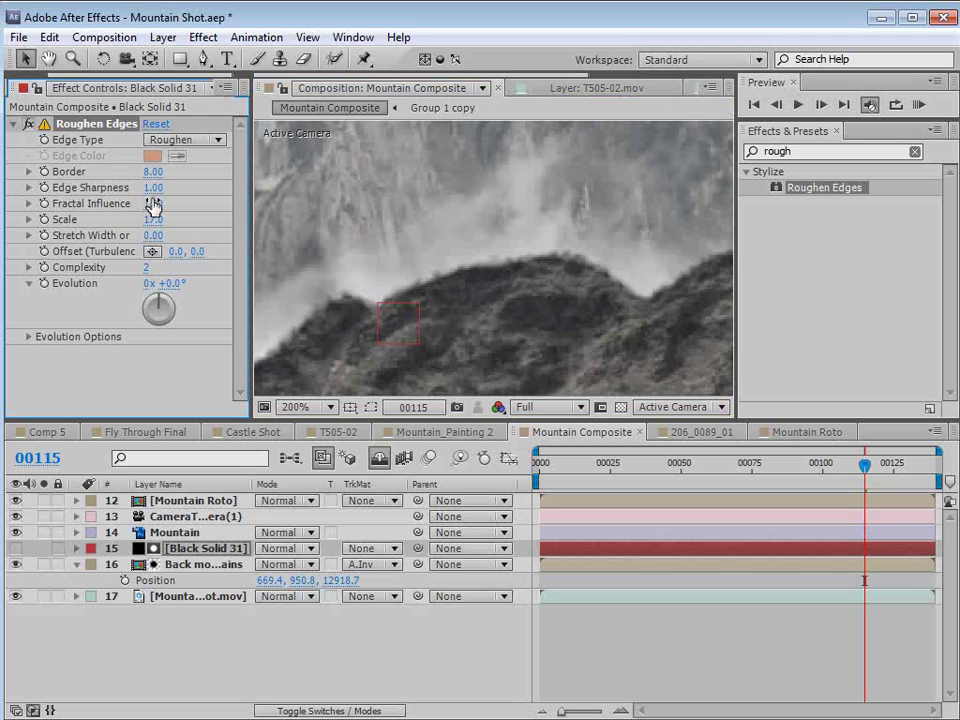
- Refine Roughen Edges on the black solid to Border 6.60, Edge Sharpness 2.16 and Scale 15, judging the ridge edge at 200%
left_click_drag(152, 190, 225, 181)
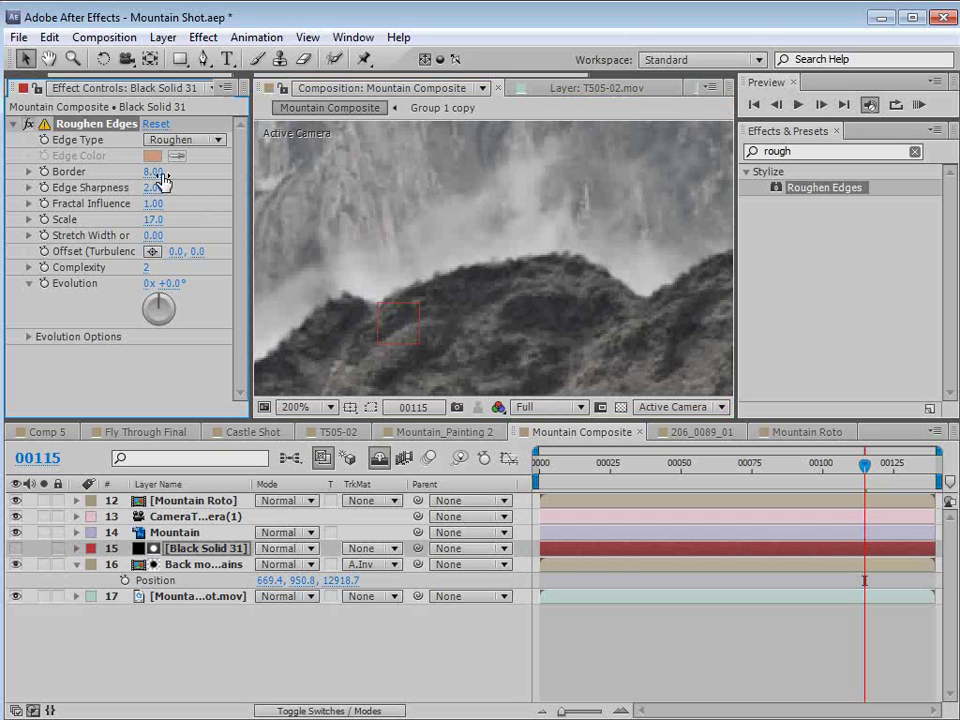
left_click_drag(148, 171, 70, 172)
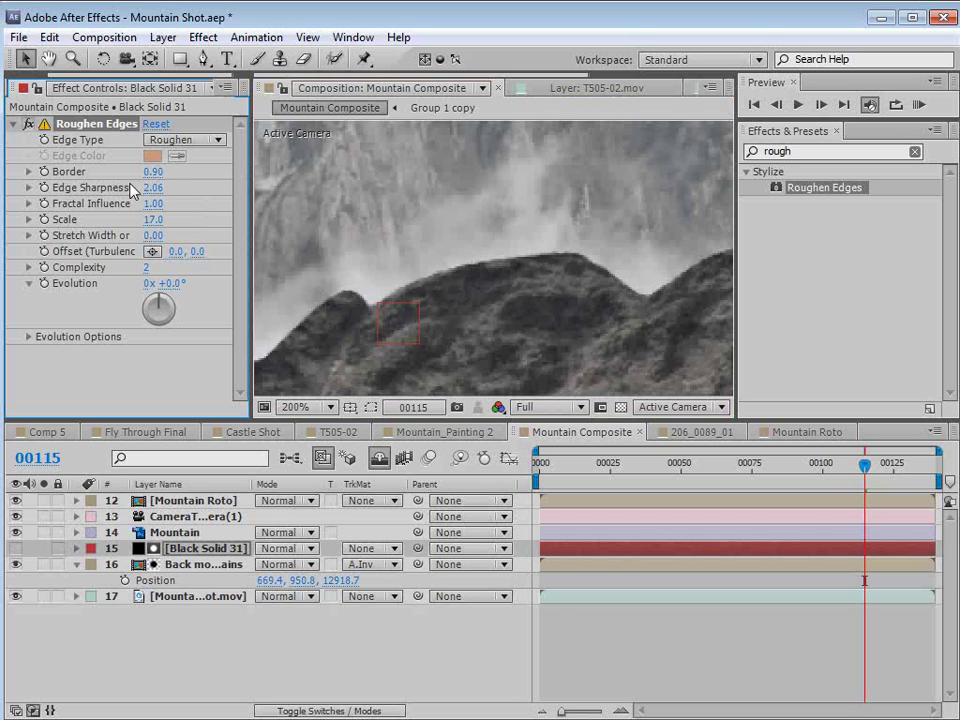
left_click_drag(153, 171, 182, 174)
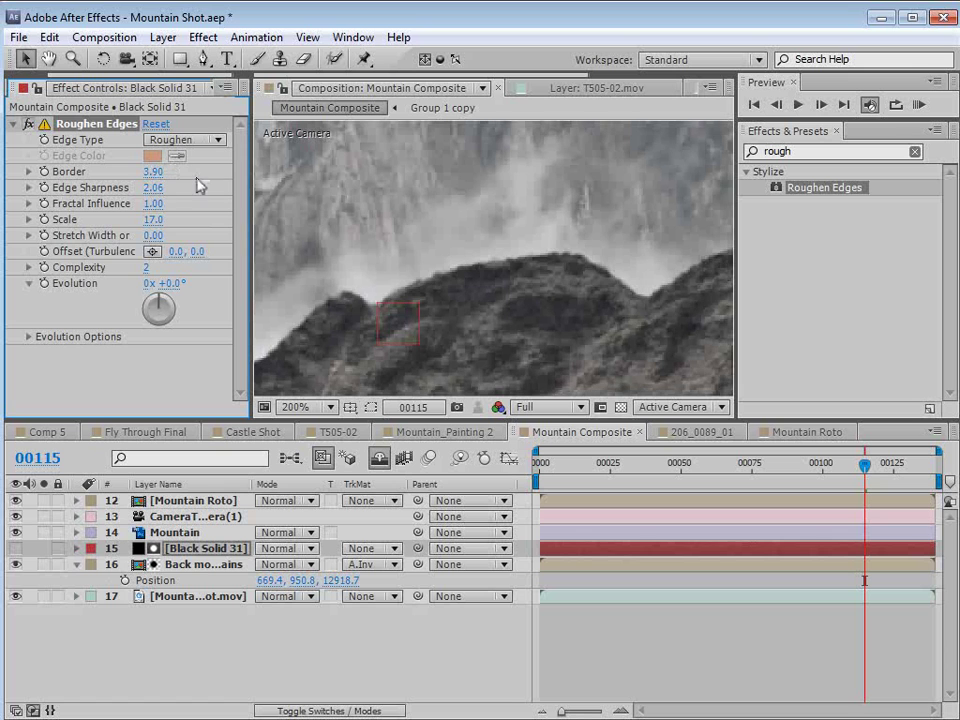
scroll(478, 265, "down", 2)
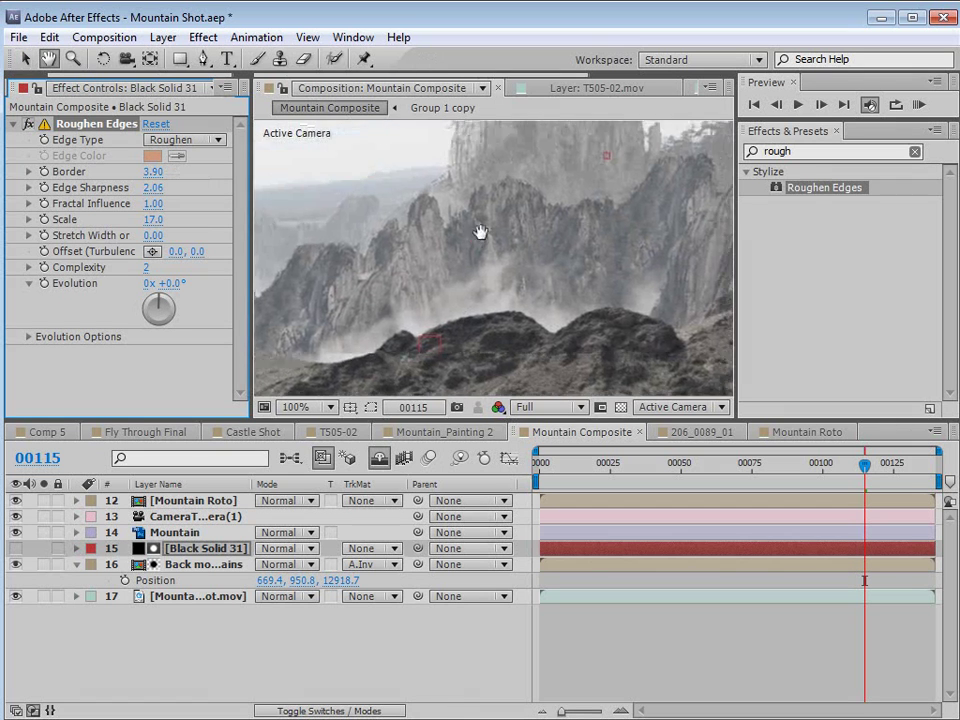
scroll(480, 231, "up", 2)
left_click_drag(360, 259, 451, 216)
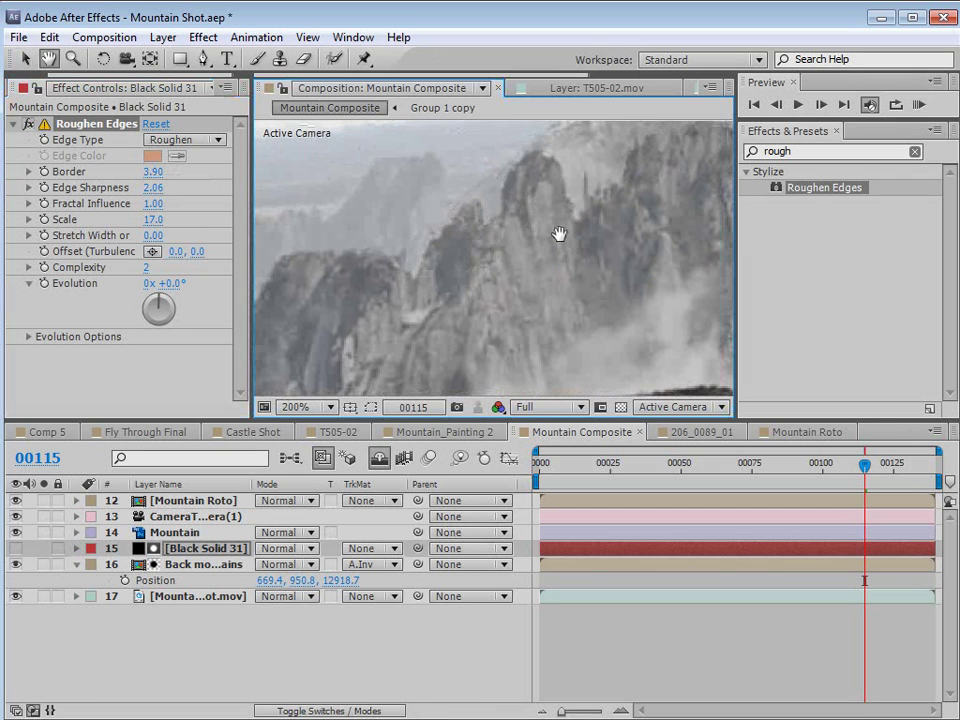
left_click_drag(557, 231, 521, 287)
left_click_drag(152, 221, 172, 171)
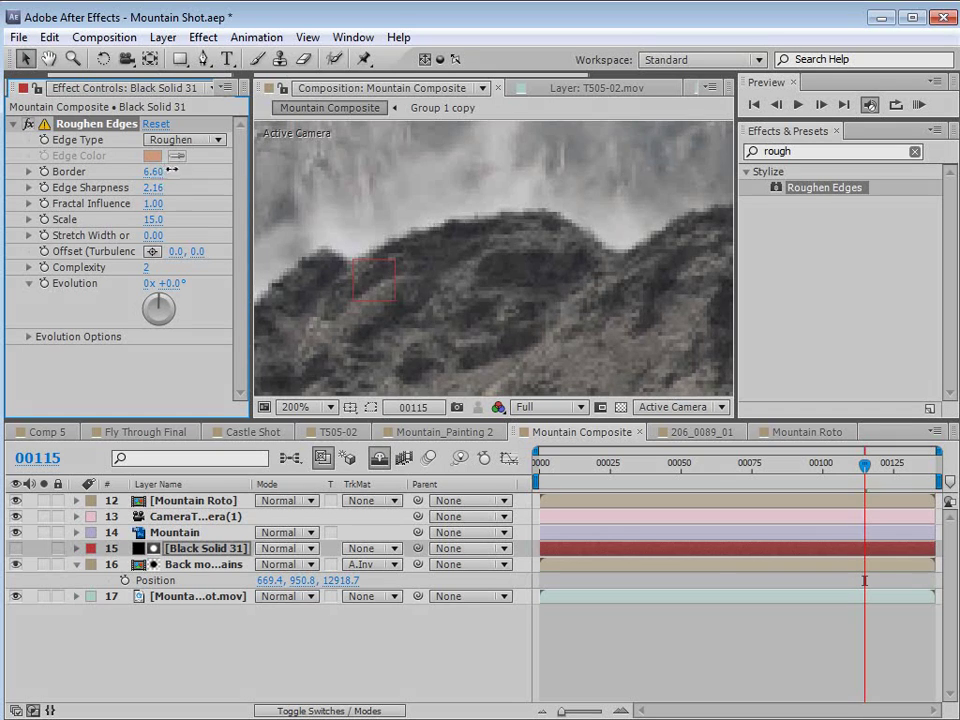
- Inspect the roughened ridge edge and the mountain bases across the composite from close-up out to 25%
key("h")
scroll(482, 281, "down", 1)
left_click_drag(482, 281, 401, 317)
left_click_drag(640, 313, 474, 271)
scroll(609, 266, "down", 2)
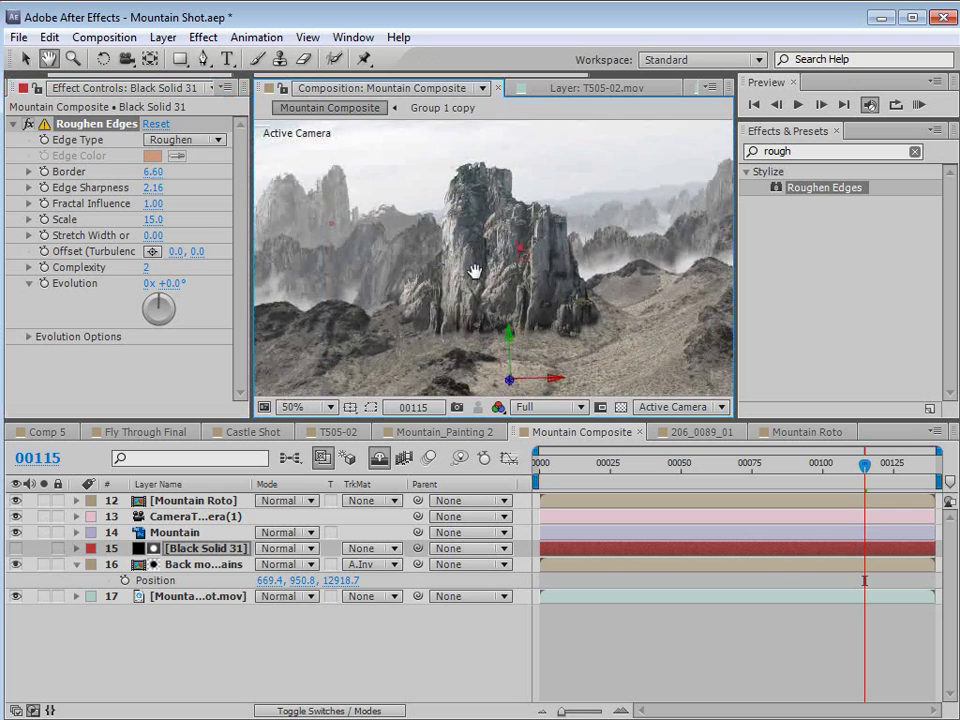
scroll(474, 271, "down", 1)
key("v")
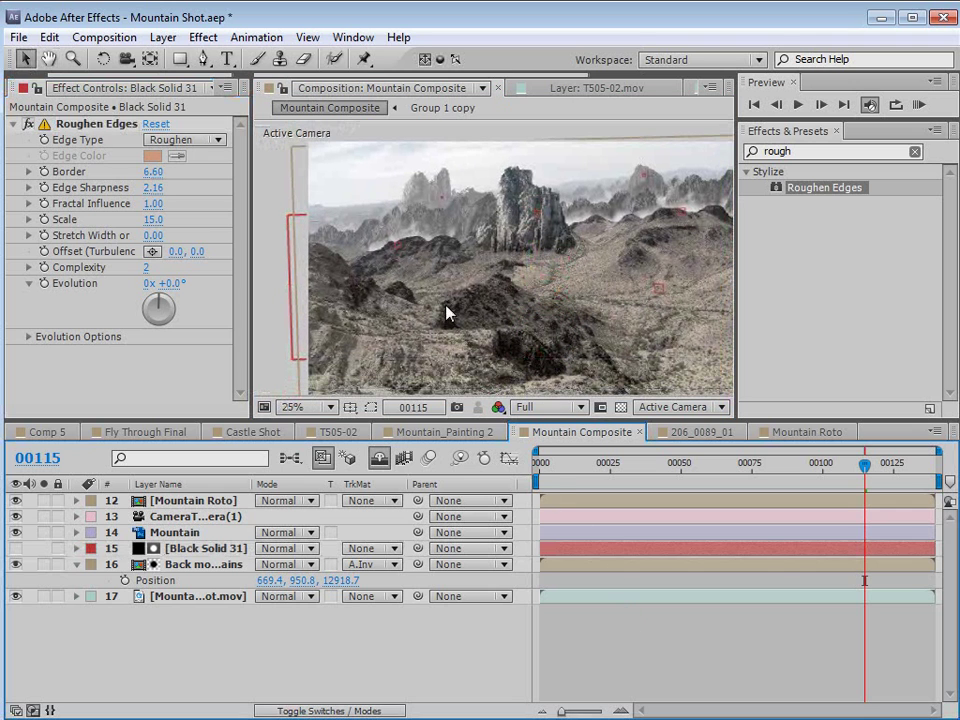
- Apply the Curves effect to the Back mountains layer and pull the RGB midtones down to darken it
left_click(180, 567)
left_click(203, 37)
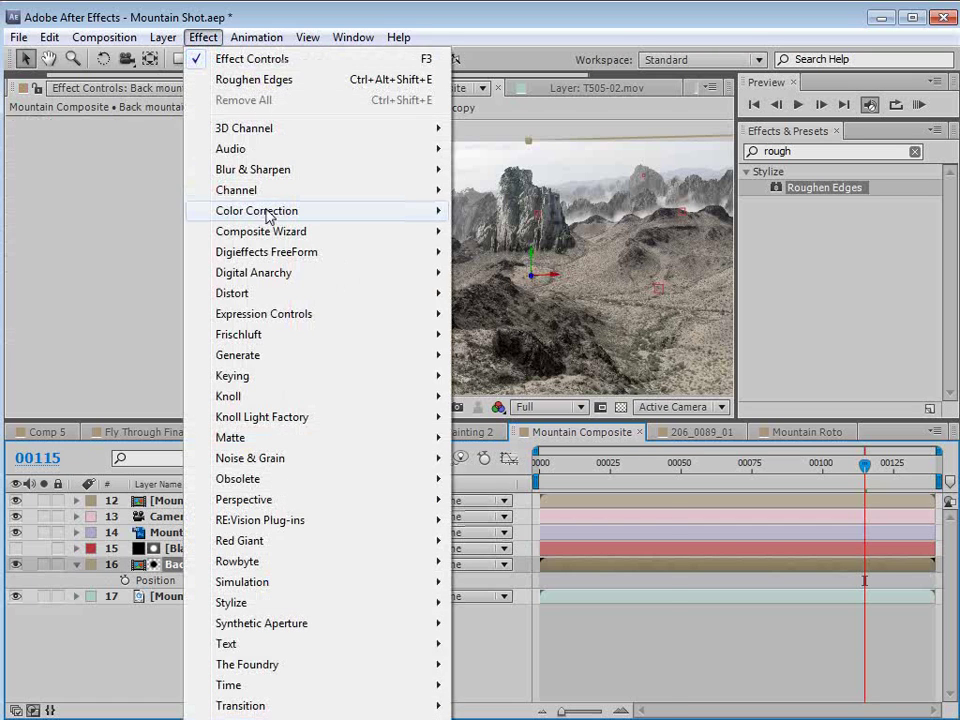
mouse_move(268, 211)
left_click(491, 541)
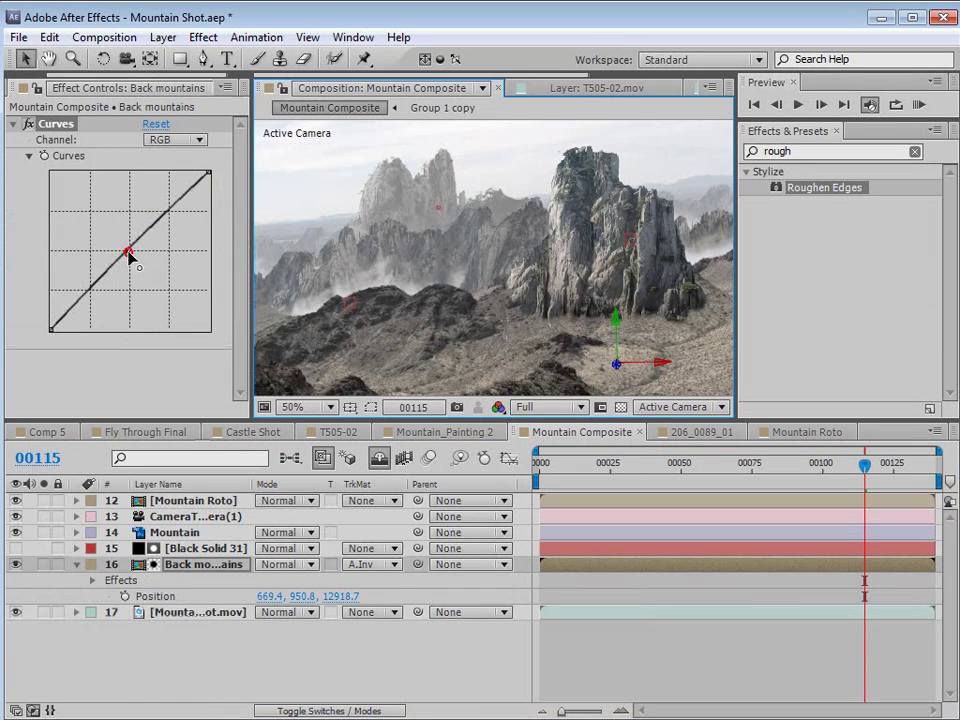
left_click_drag(129, 252, 147, 259)
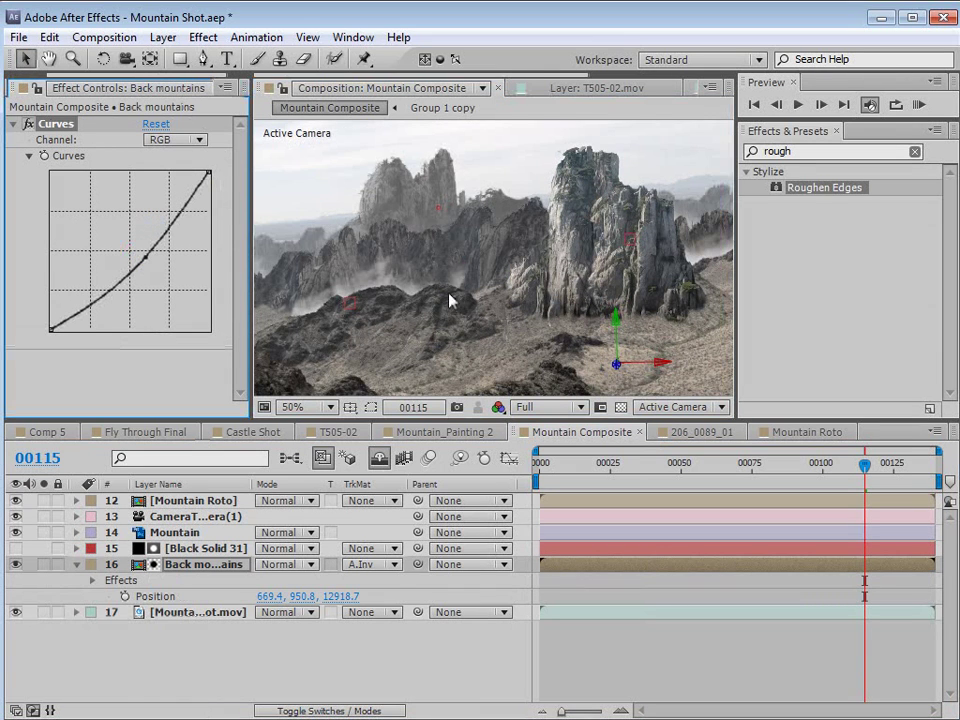
- Ease the midpoint of the Back mountains RGB curve slightly and add a point in its shadows, checking the distant ridges
key("space")
scroll(583, 309, "down", 2)
left_click_drag(583, 309, 405, 290)
scroll(529, 259, "up", 2)
left_click_drag(489, 237, 523, 275)
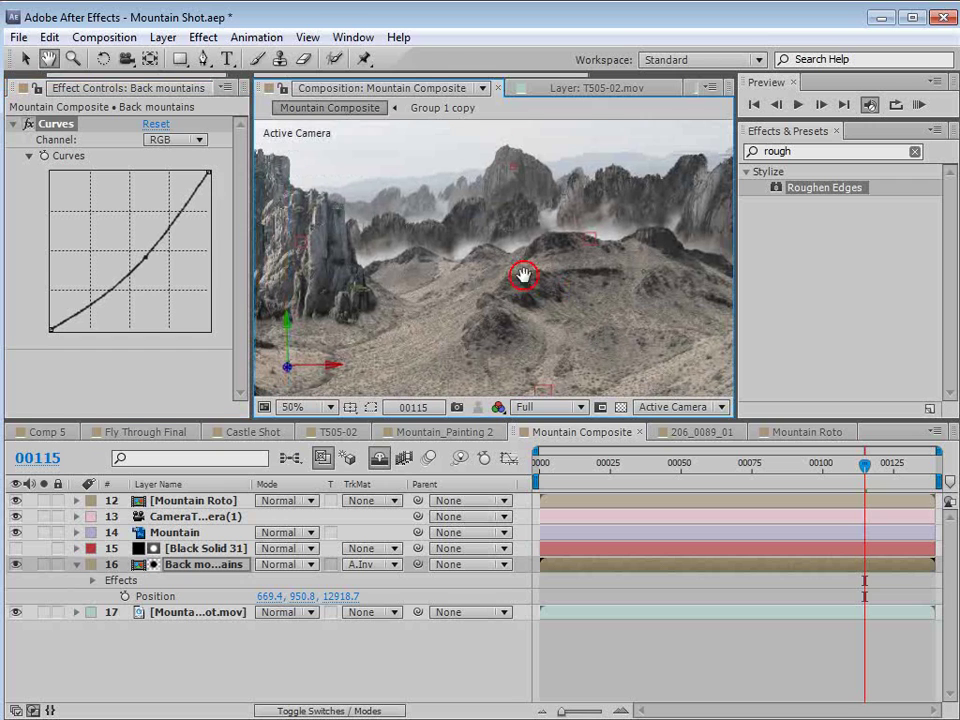
left_click_drag(147, 257, 142, 256)
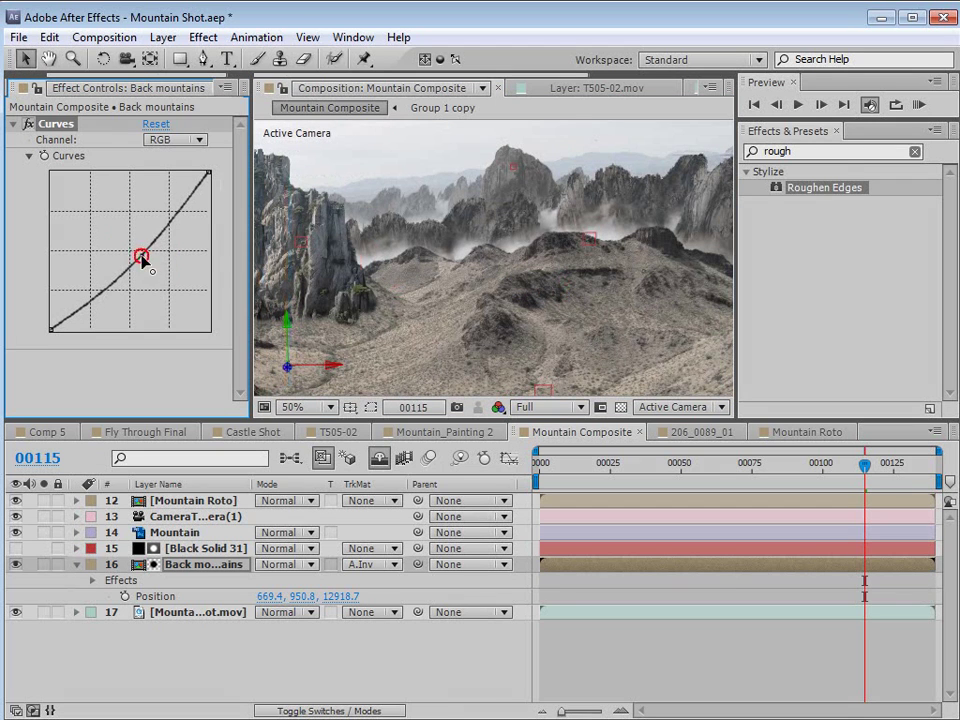
left_click_drag(97, 297, 98, 295)
key("space")
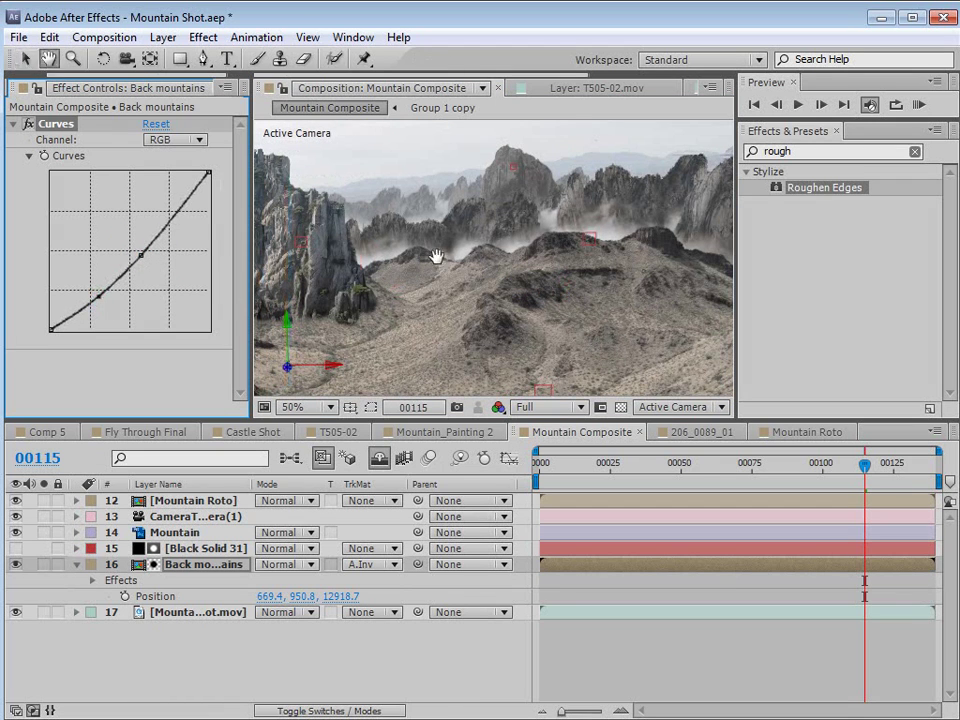
scroll(436, 257, "down", 2)
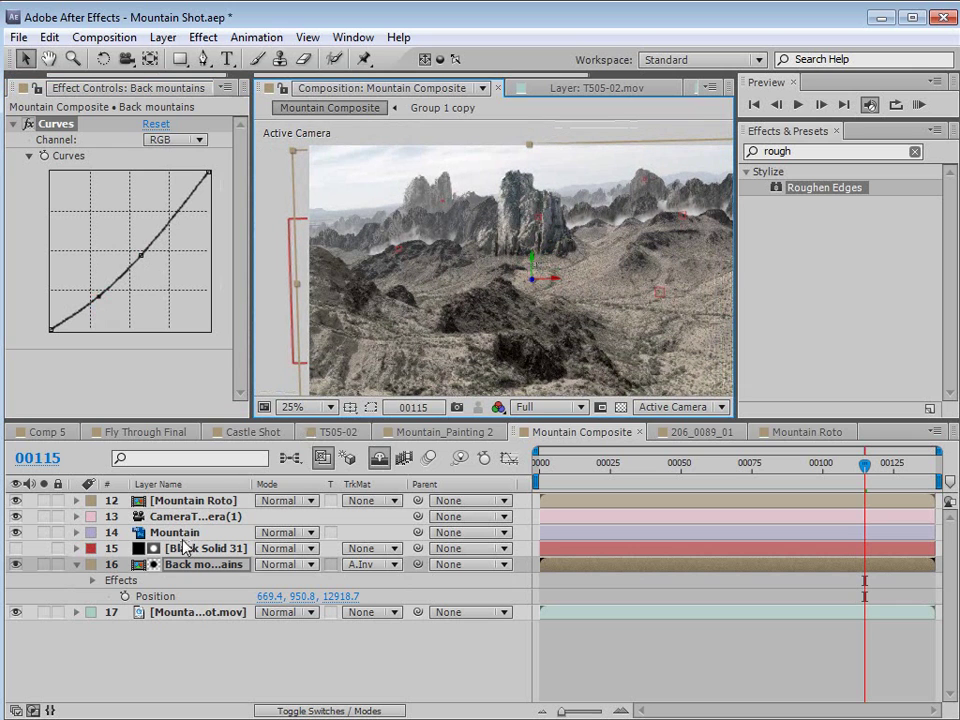
- Apply the Curves effect to the Mountain layer
left_click(183, 537)
left_click(203, 37)
mouse_move(293, 213)
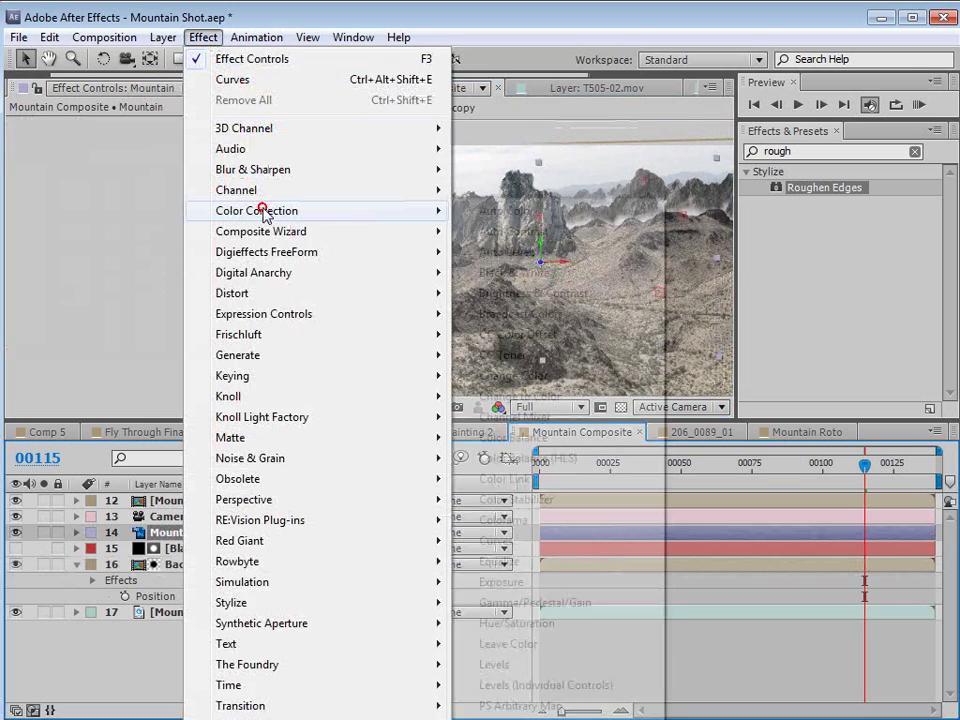
left_click(490, 541)
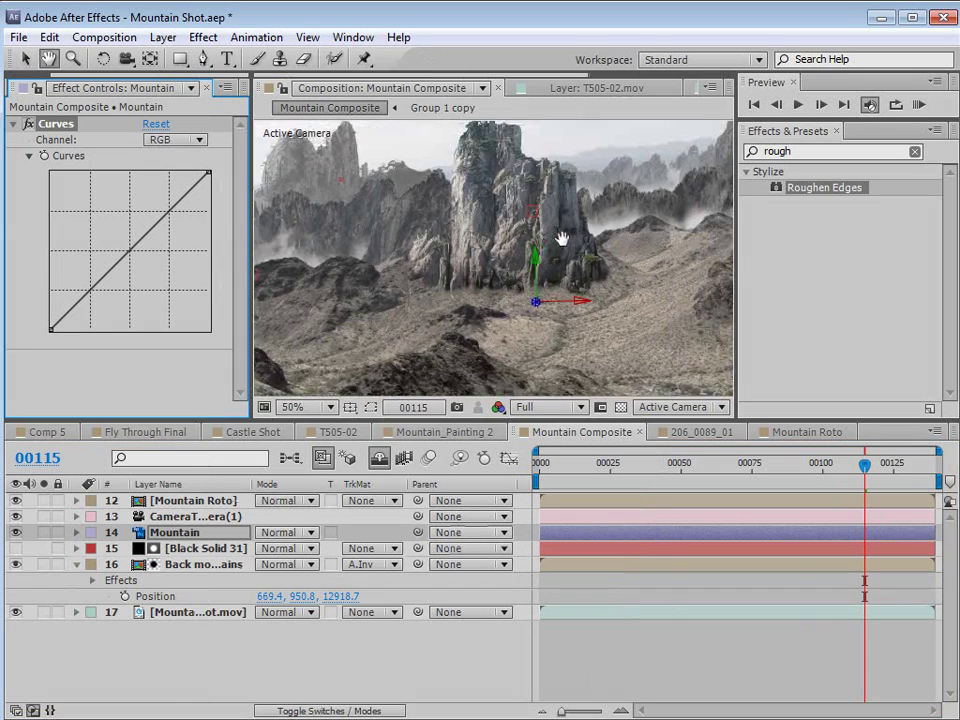
- Lower the midpoint and white point of the Mountain layer's RGB curve slightly and add a point in the highlights
left_click_drag(131, 251, 131, 259)
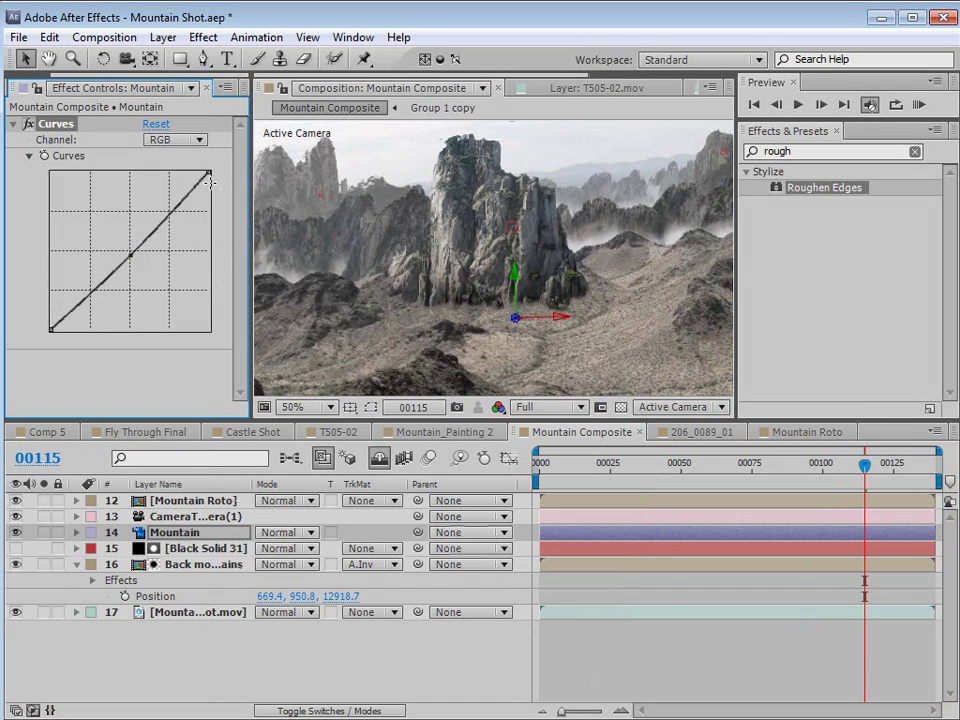
left_click_drag(209, 172, 209, 181)
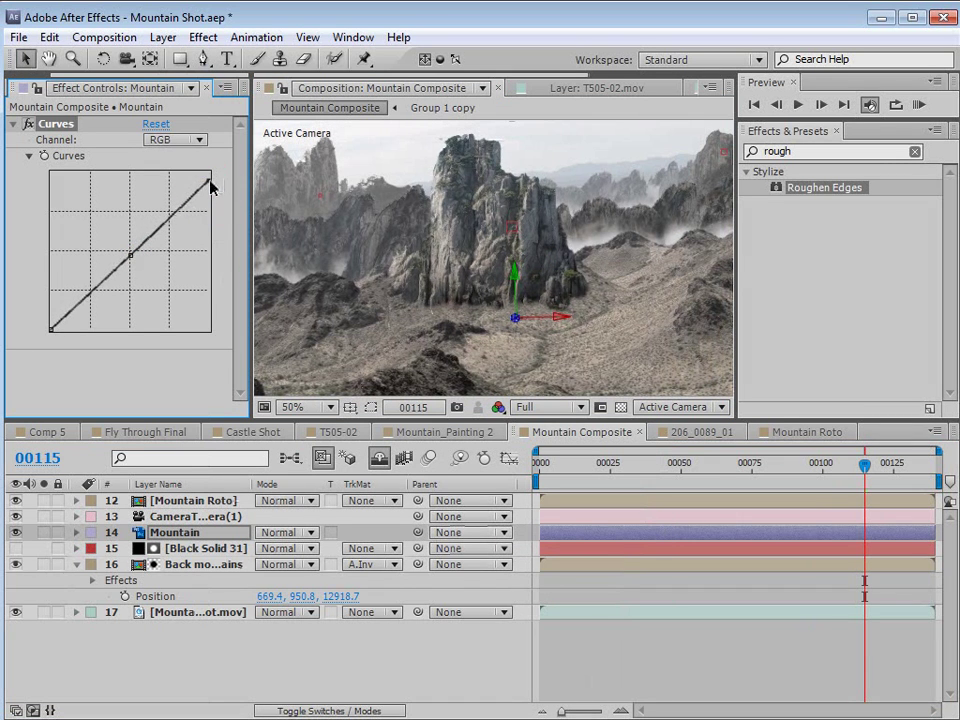
left_click(165, 224)
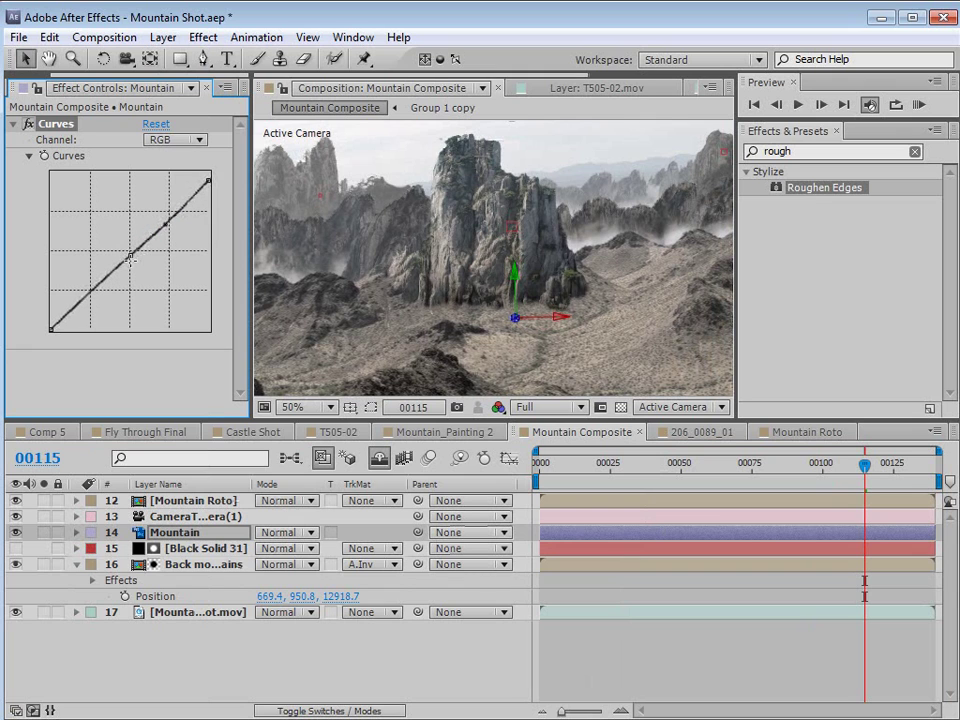
left_click(131, 255)
left_click_drag(133, 258, 131, 266)
- Set the black solid's Roughen Edges sharpness to 3.94 and check the composite at 25% and 50%
left_click(488, 324)
scroll(488, 324, "down", 2)
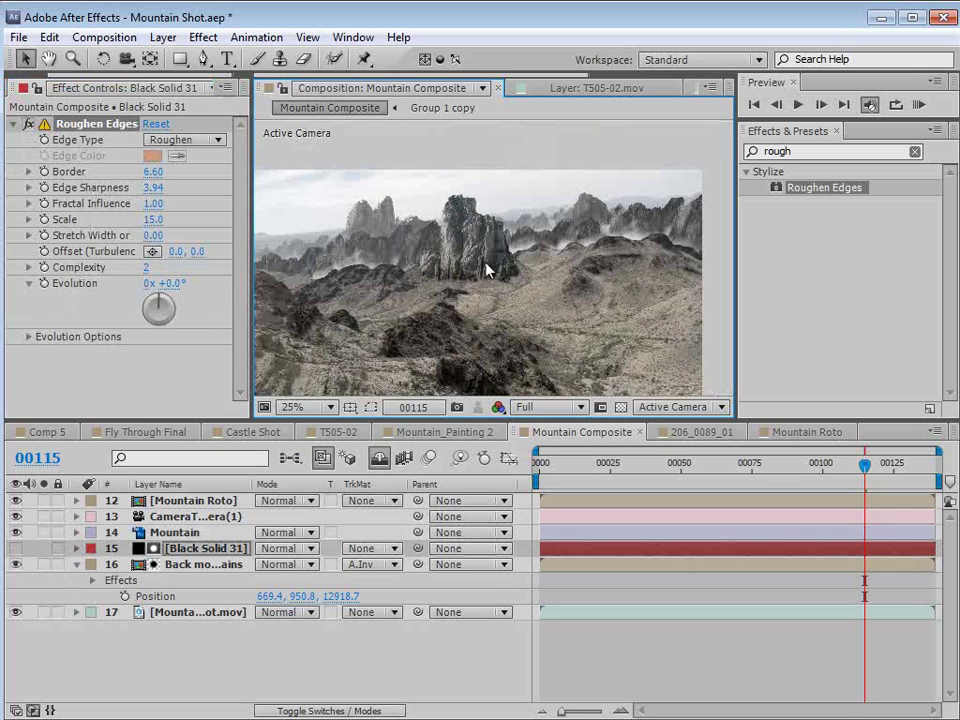
scroll(500, 268, "up", 2)
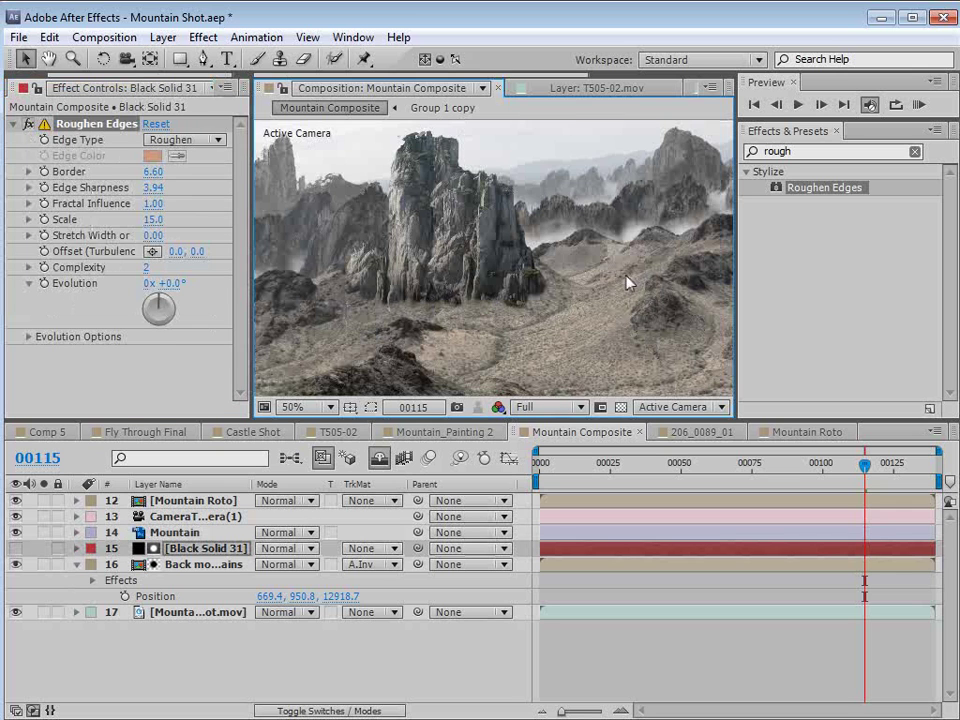
scroll(482, 268, "down", 2)
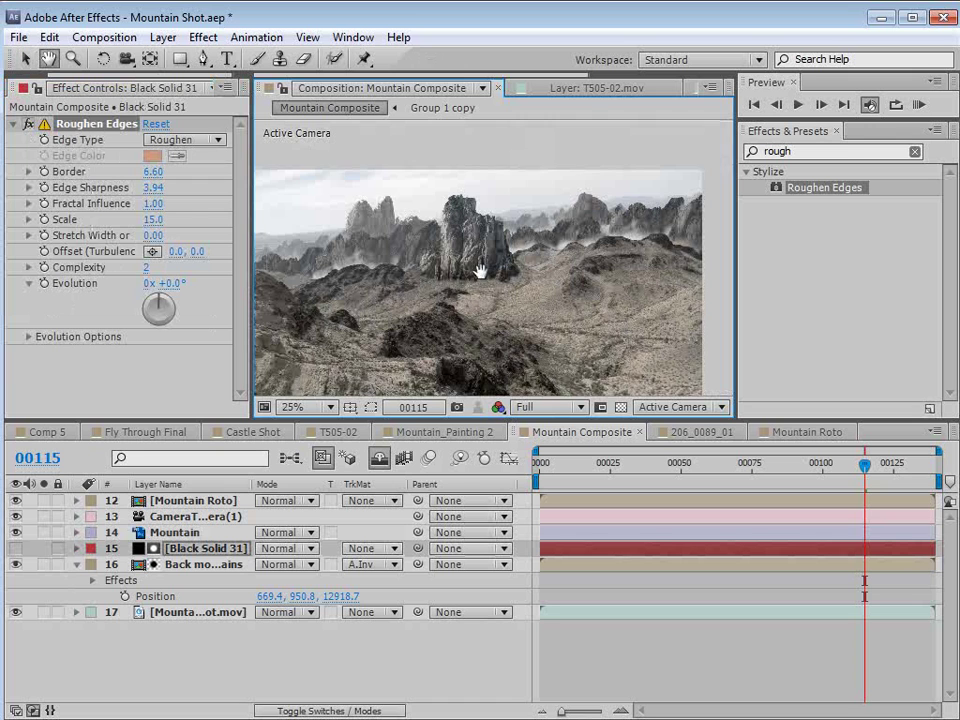
scroll(480, 259, "up", 2)
left_click_drag(480, 259, 566, 308)
key("v")
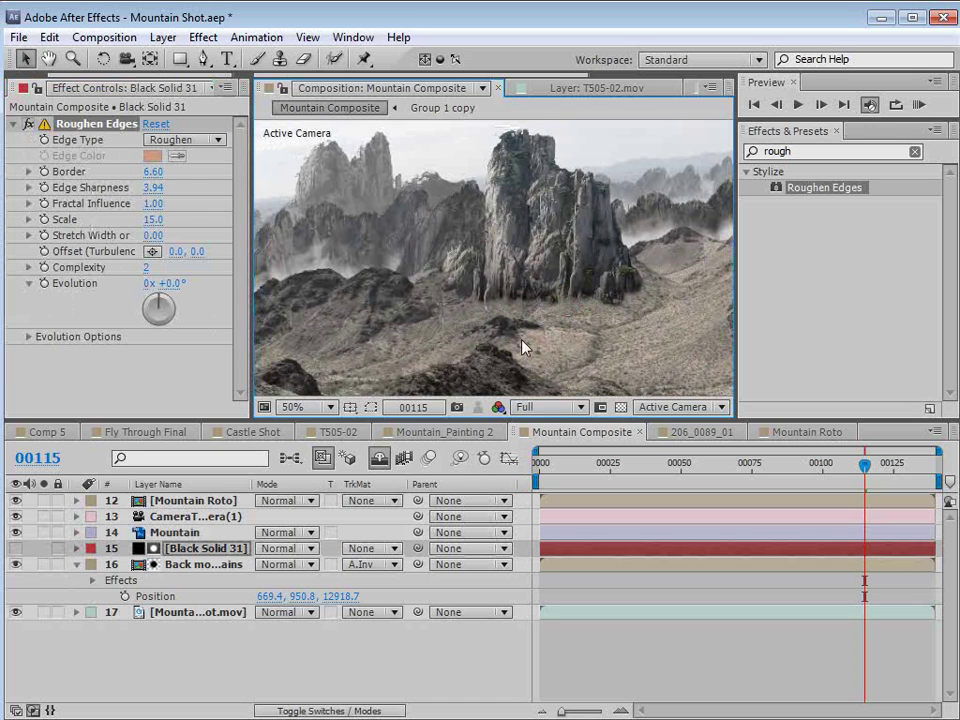
- Enlarge the Mountain layer to a scale of 449.7%, judging its size with the whole frame in view
left_click(176, 533)
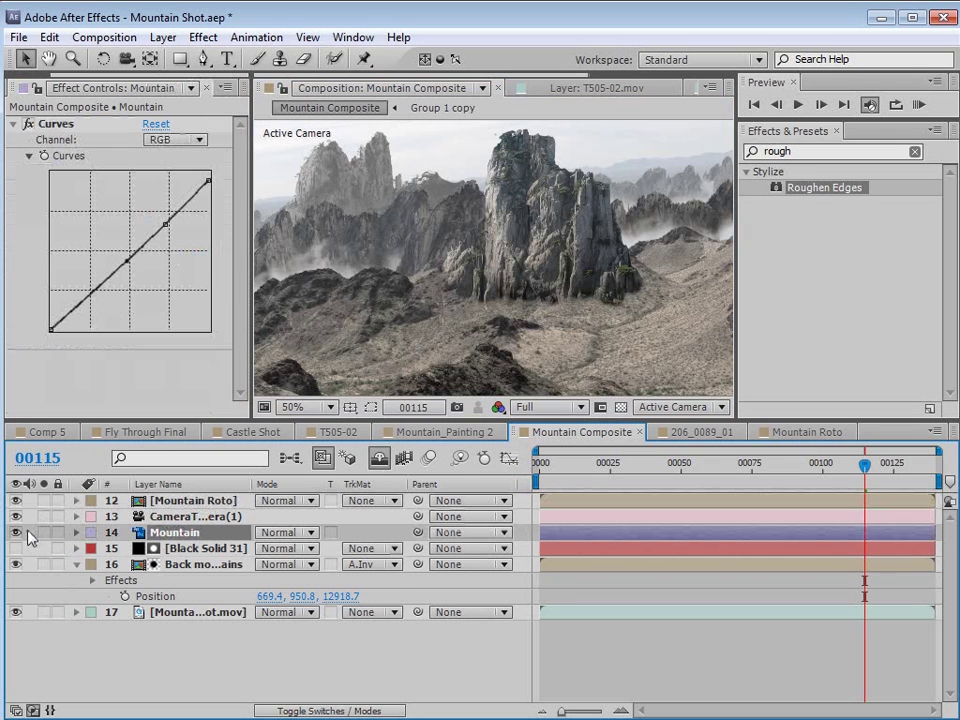
key("comma")
key("comma")
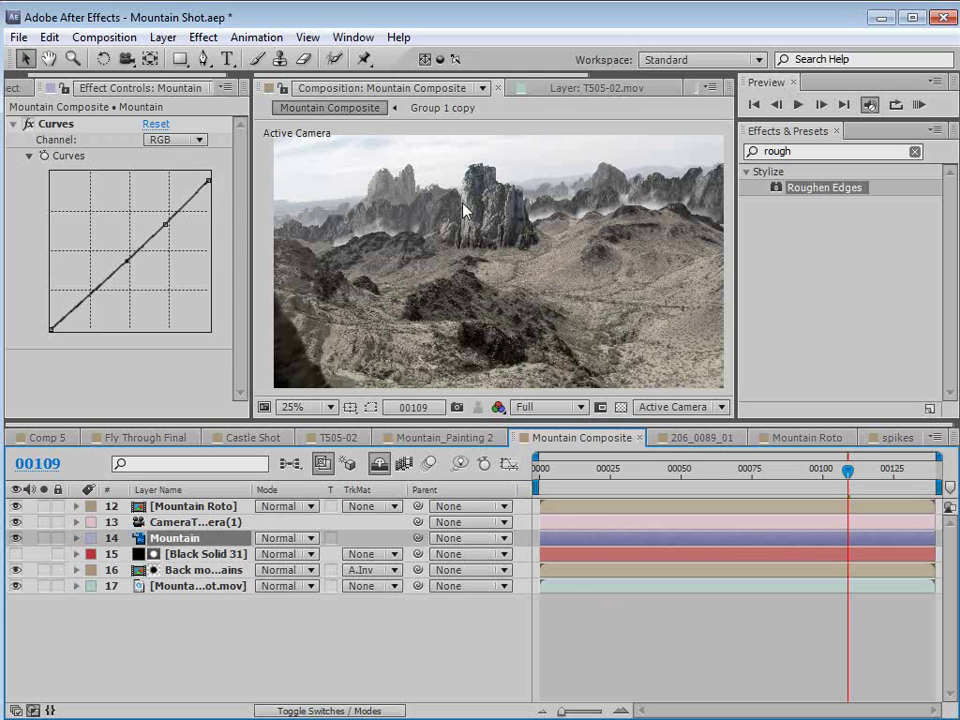
key("s")
left_click_drag(313, 555, 412, 557)
- Review the enlarged mountain against the foreground at frame 75 and examine the black solid's mask keyframes in the Mountain Roto composition
left_click_drag(826, 470, 753, 478)
left_click_drag(847, 553, 752, 553)
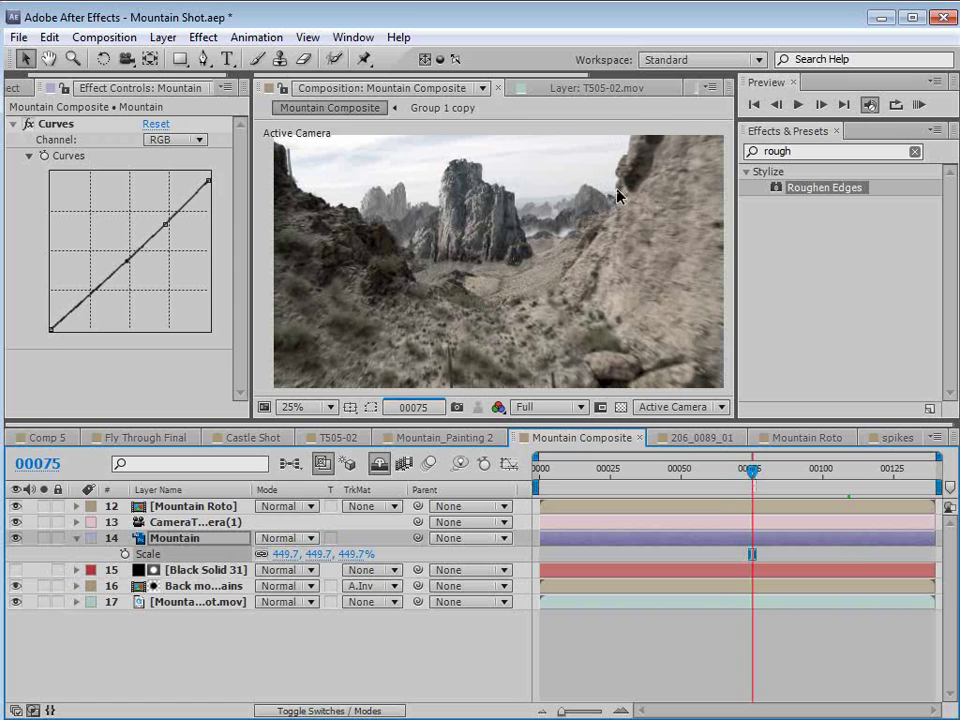
left_click(706, 505)
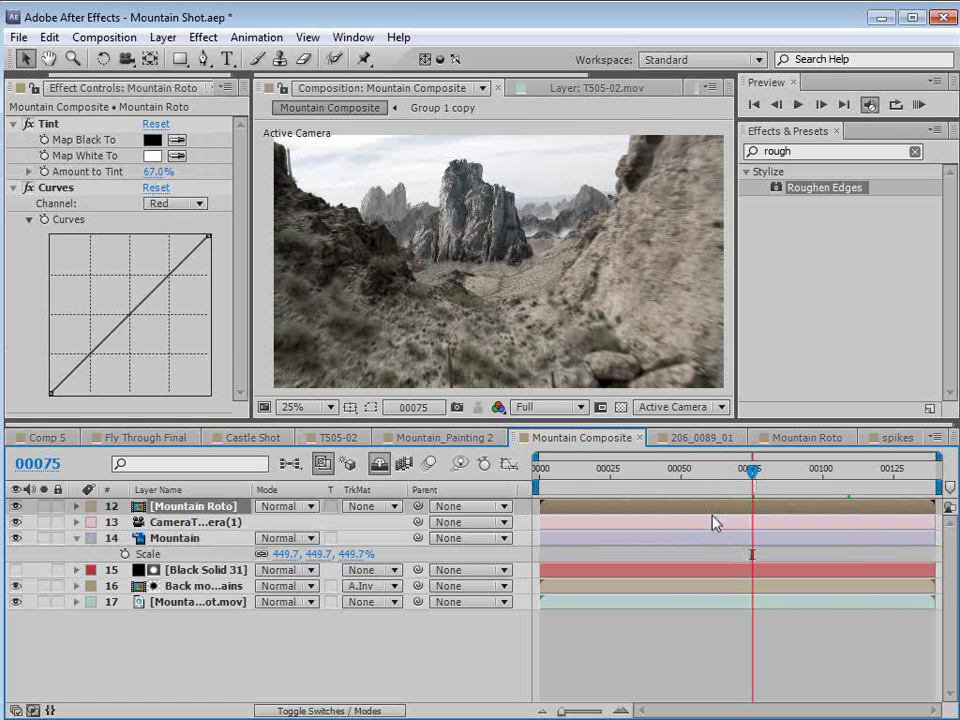
left_click(714, 521)
double_click(222, 507)
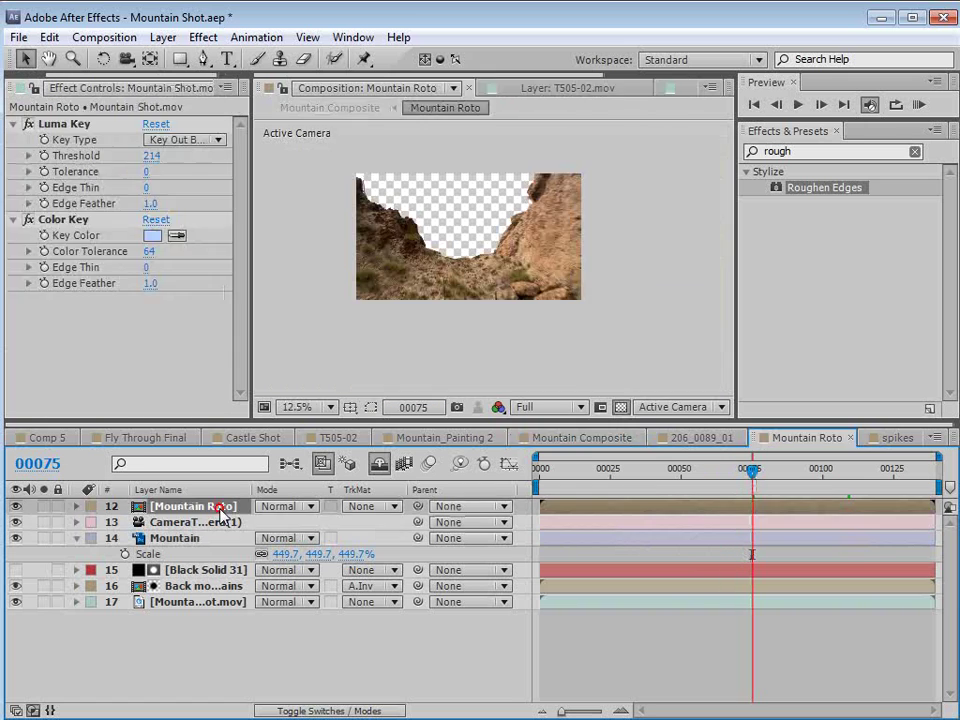
scroll(568, 201, "up", 1)
left_click(748, 520)
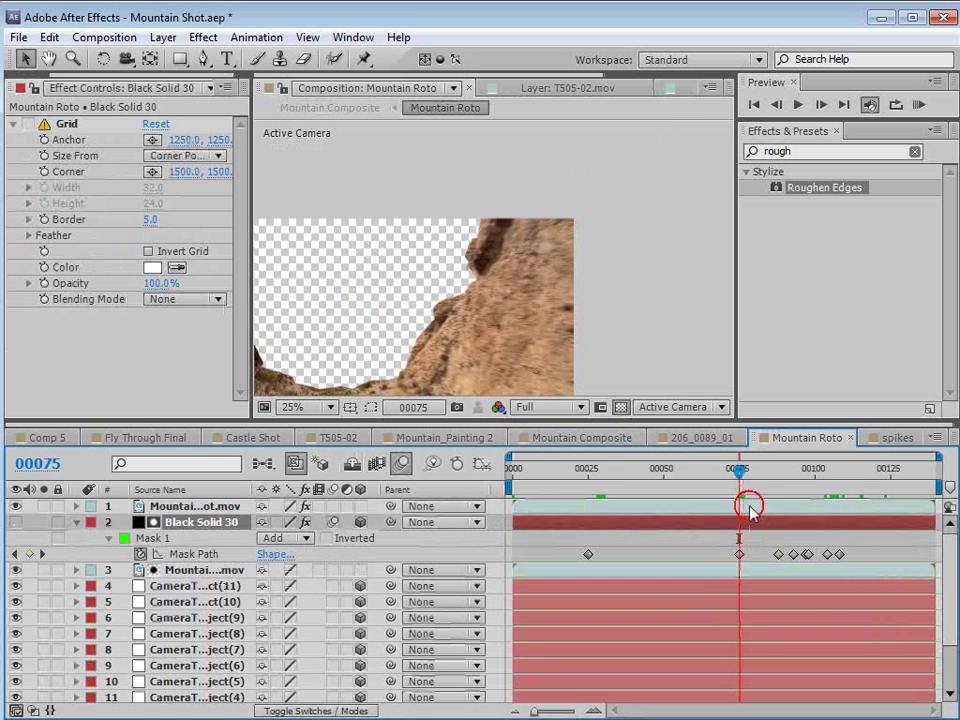
- In Mountain Composite, create a CameraTracker null at a track point on the dark foreground hill at frame 107
left_click(582, 437)
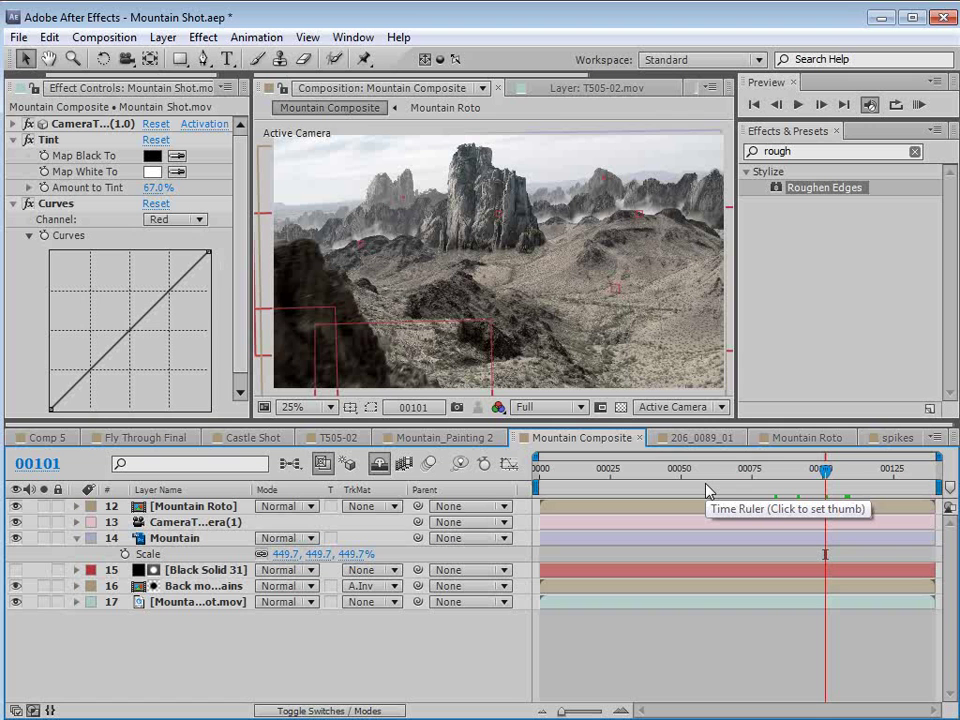
left_click_drag(744, 469, 842, 495)
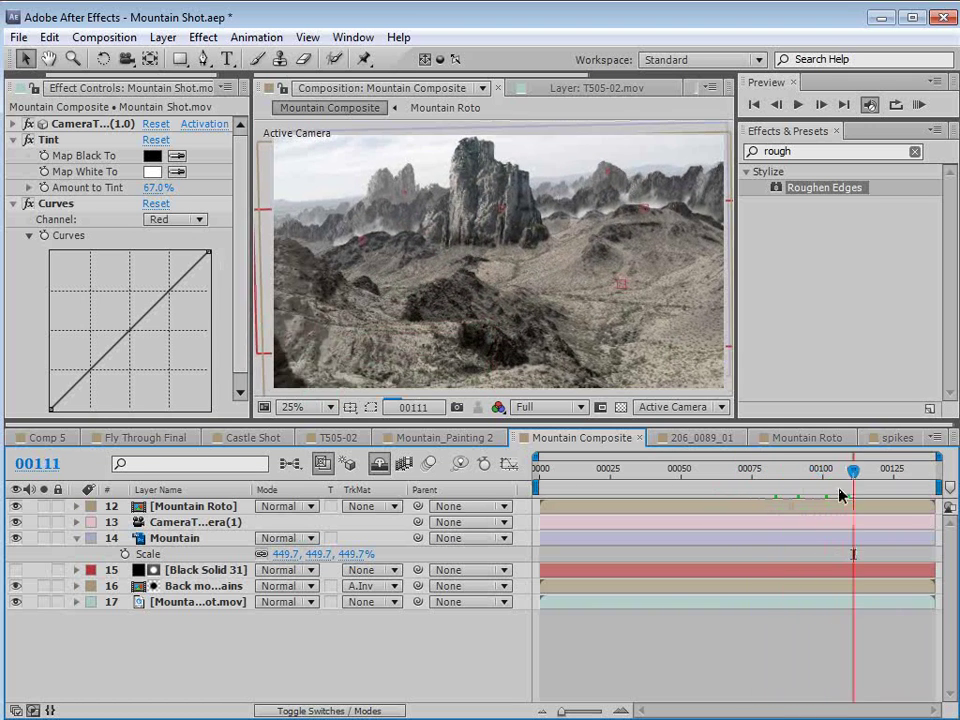
left_click(205, 603)
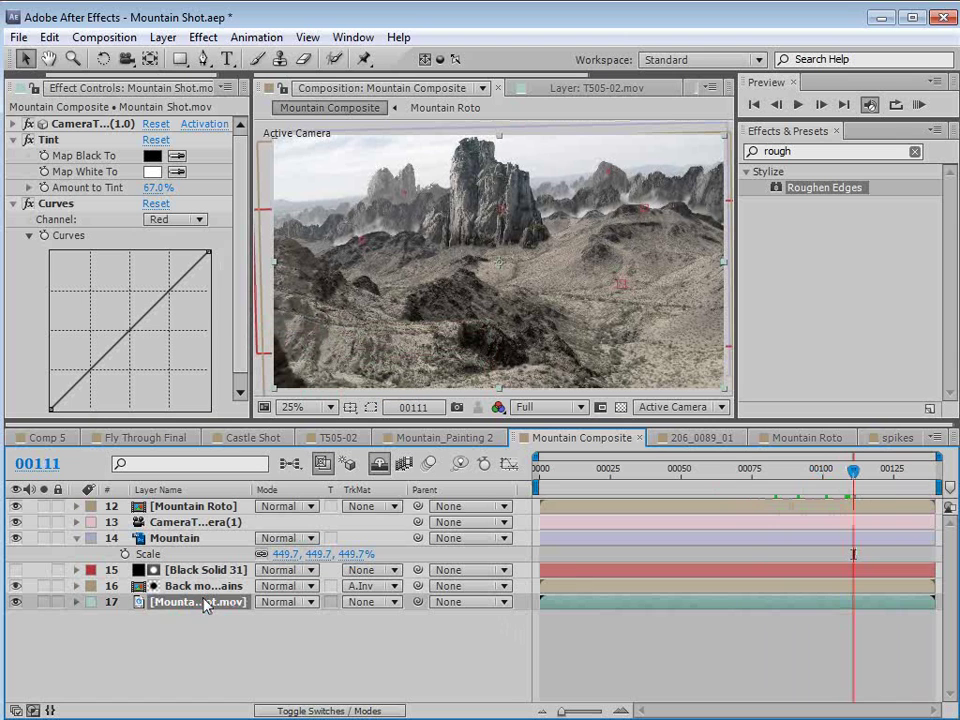
left_click(89, 127)
mouse_move(853, 484)
left_mouse_down()
mouse_move(870, 484)
mouse_move(845, 486)
left_mouse_up()
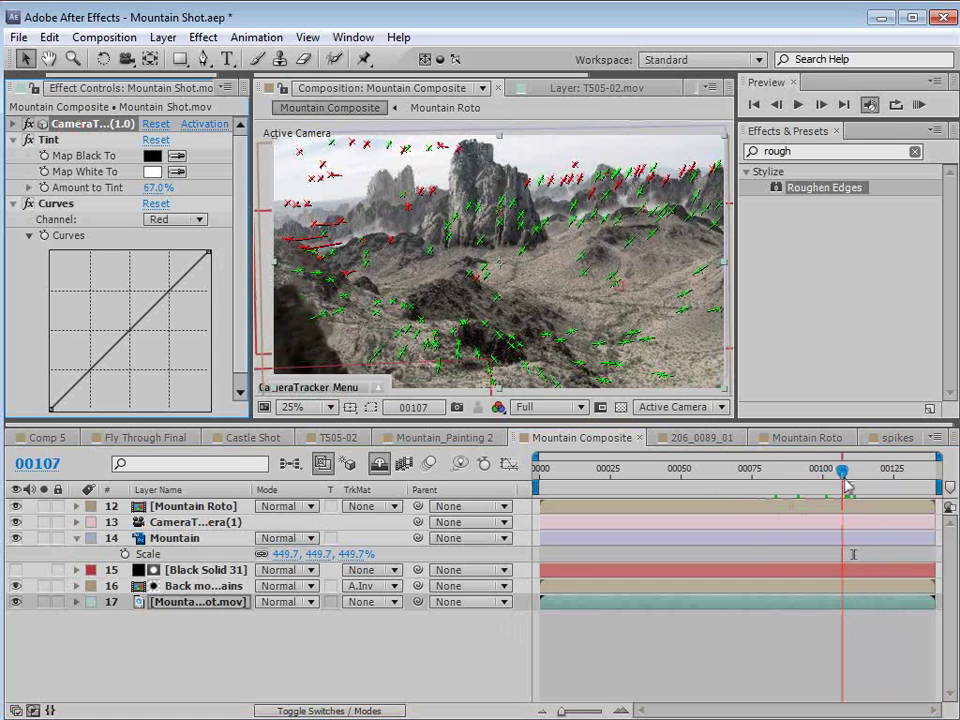
right_click(487, 329)
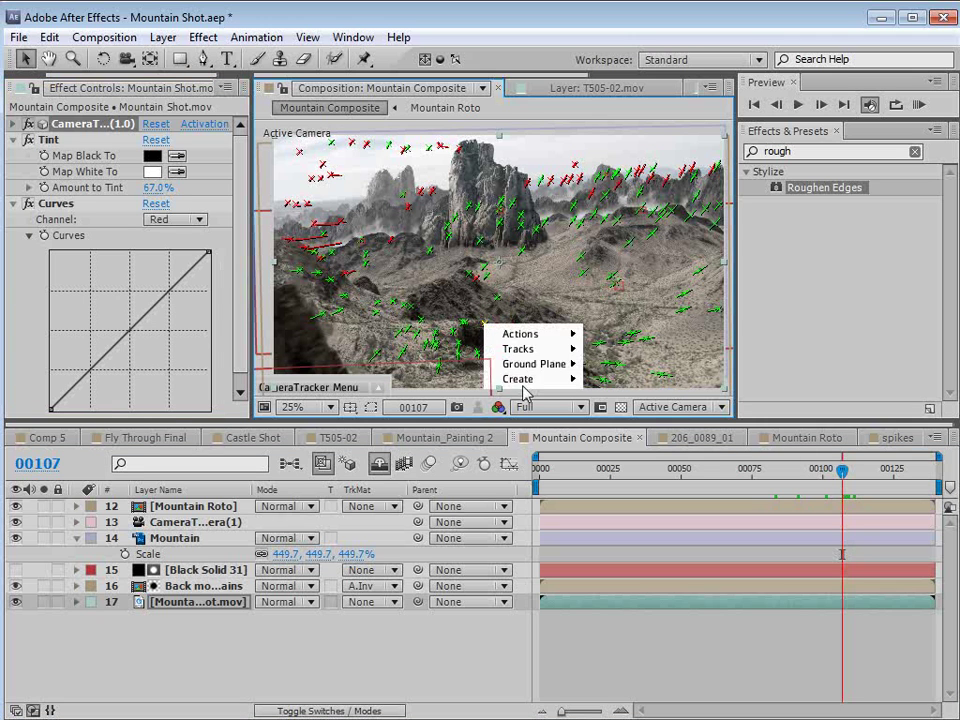
mouse_move(540, 378)
left_click(612, 379)
- Create another CameraTracker null at frame 126 from the track point on the hill crest below the main mountain
left_click_drag(842, 482, 896, 472)
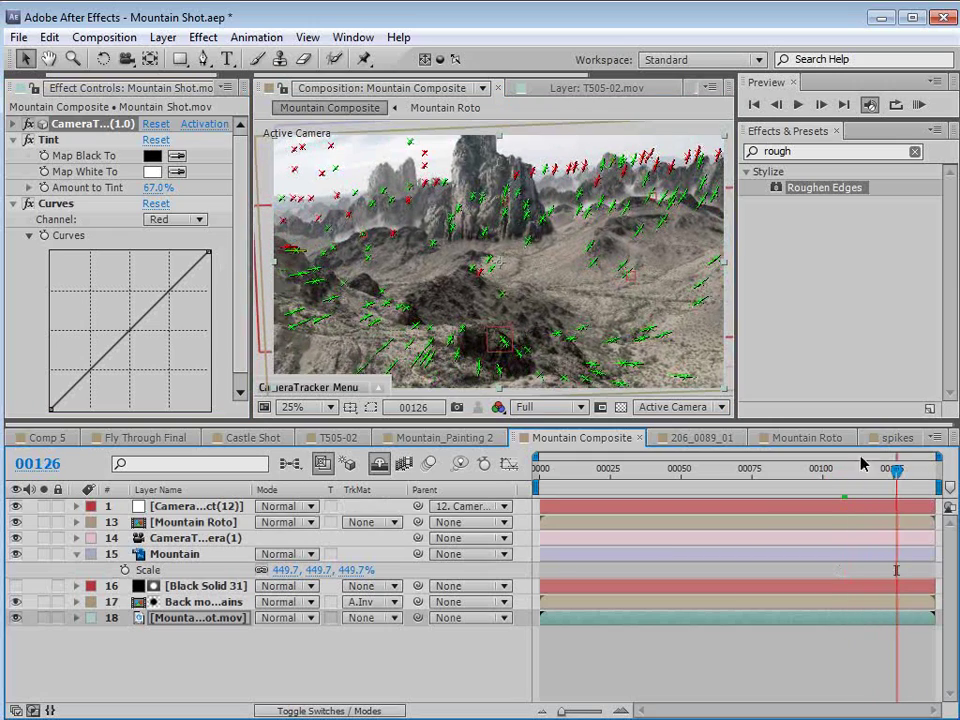
mouse_move(484, 278)
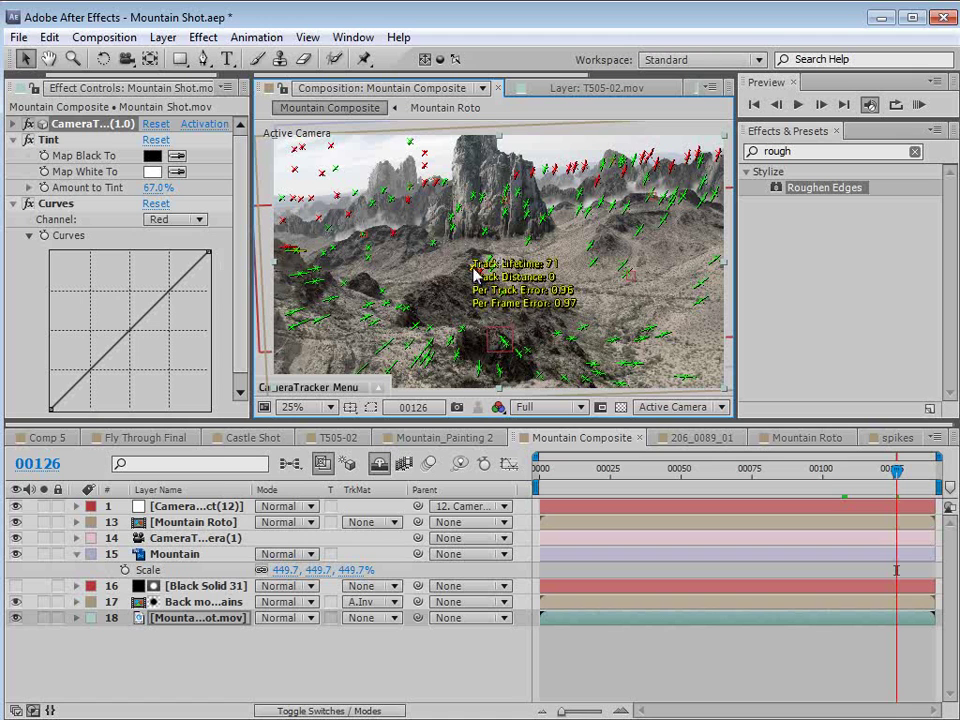
right_click(476, 272)
mouse_move(508, 324)
left_click(612, 326)
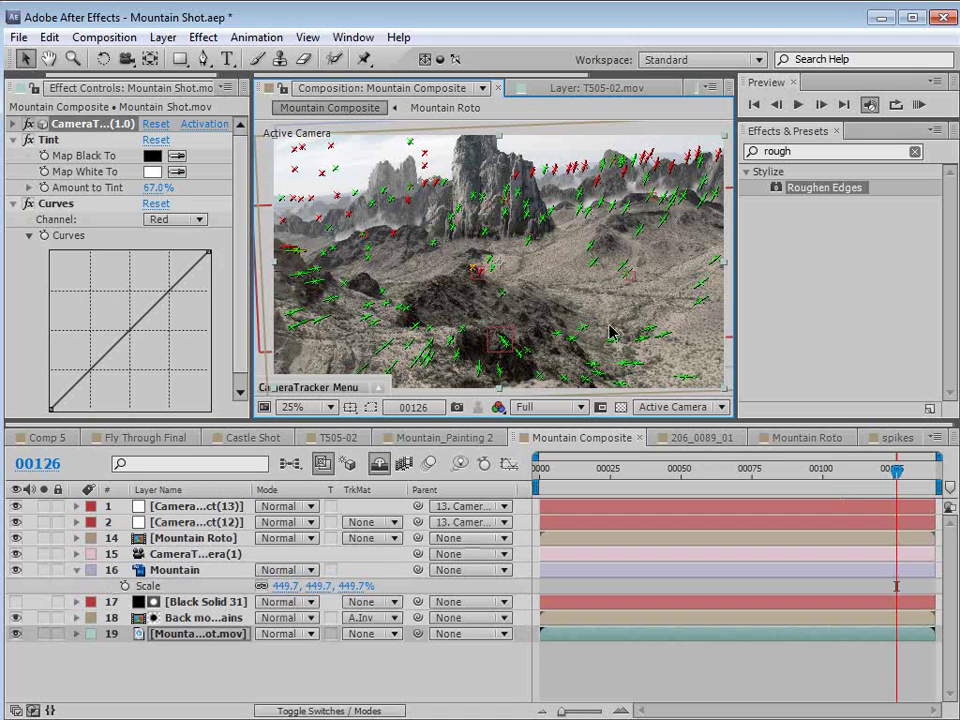
left_click_drag(903, 480, 852, 480)
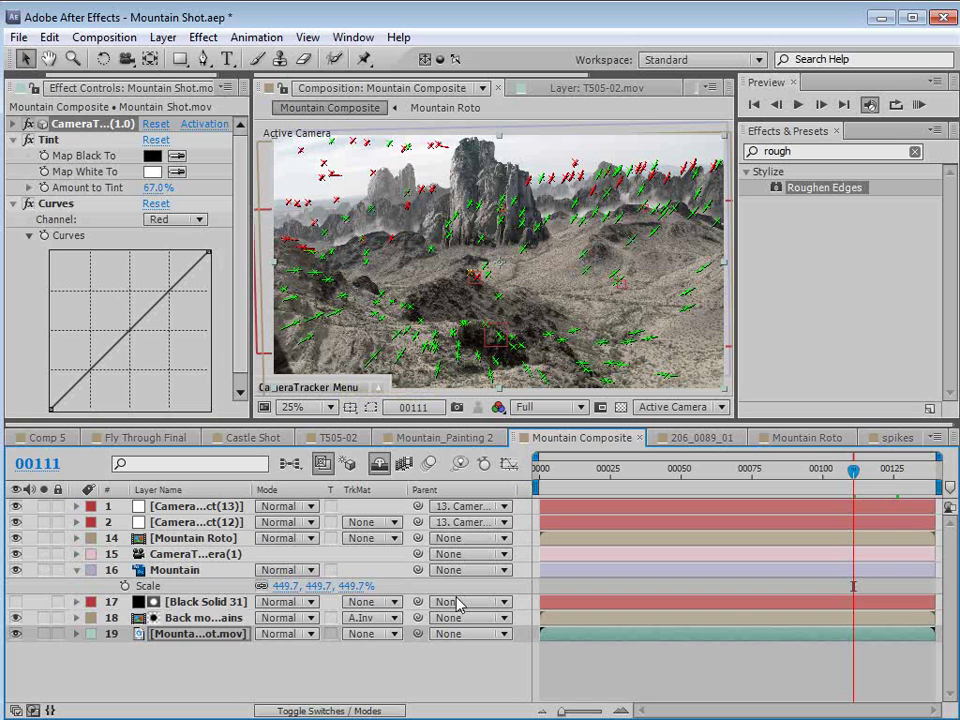
- Copy Layer 1, the tall grey rock, from the spikes composition and paste it into Mountain Composite
left_click(897, 437)
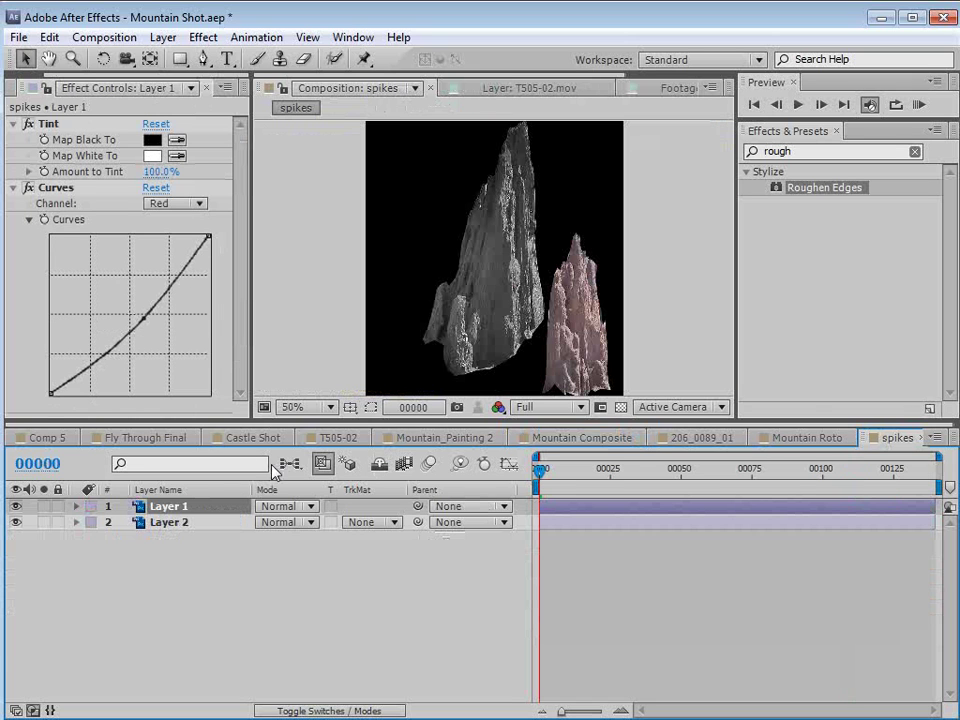
left_click(15, 506)
left_click(15, 506)
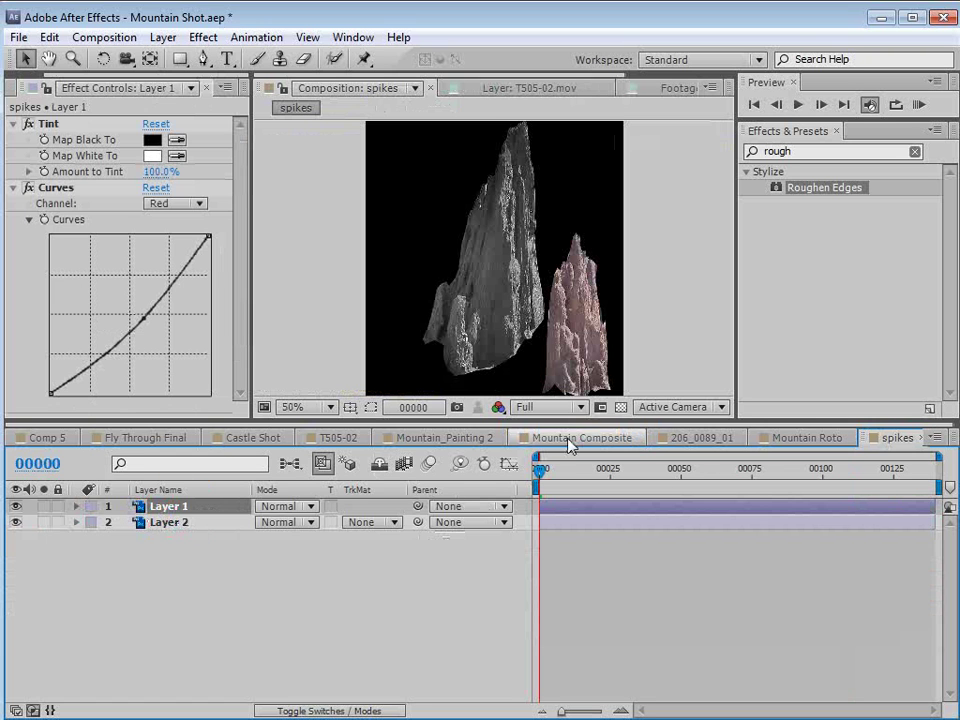
left_click(600, 438)
left_click(49, 37)
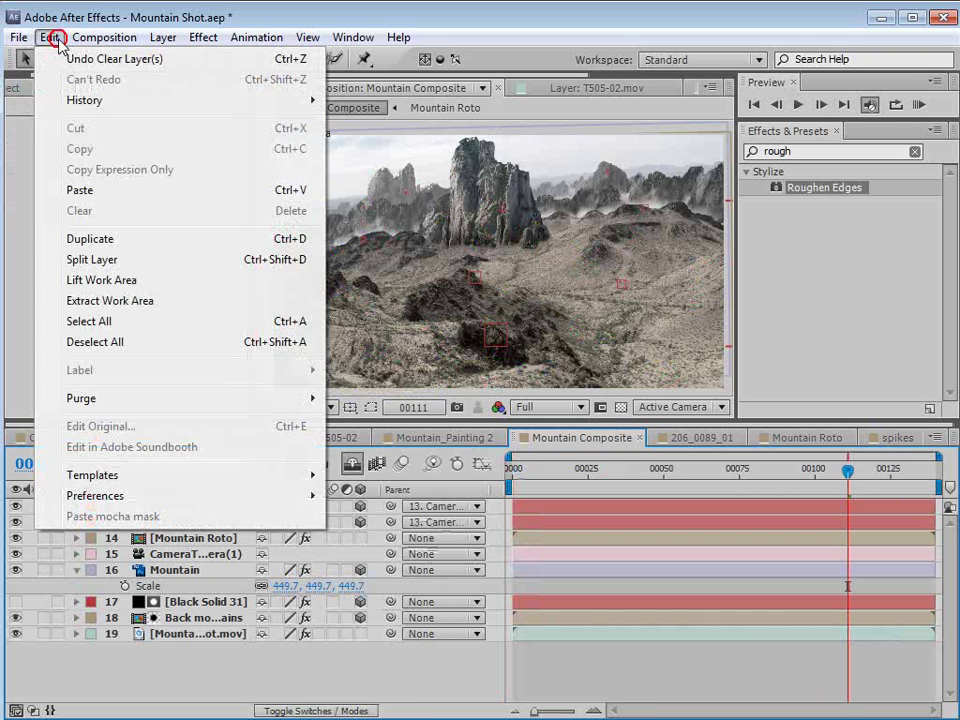
left_click(73, 189)
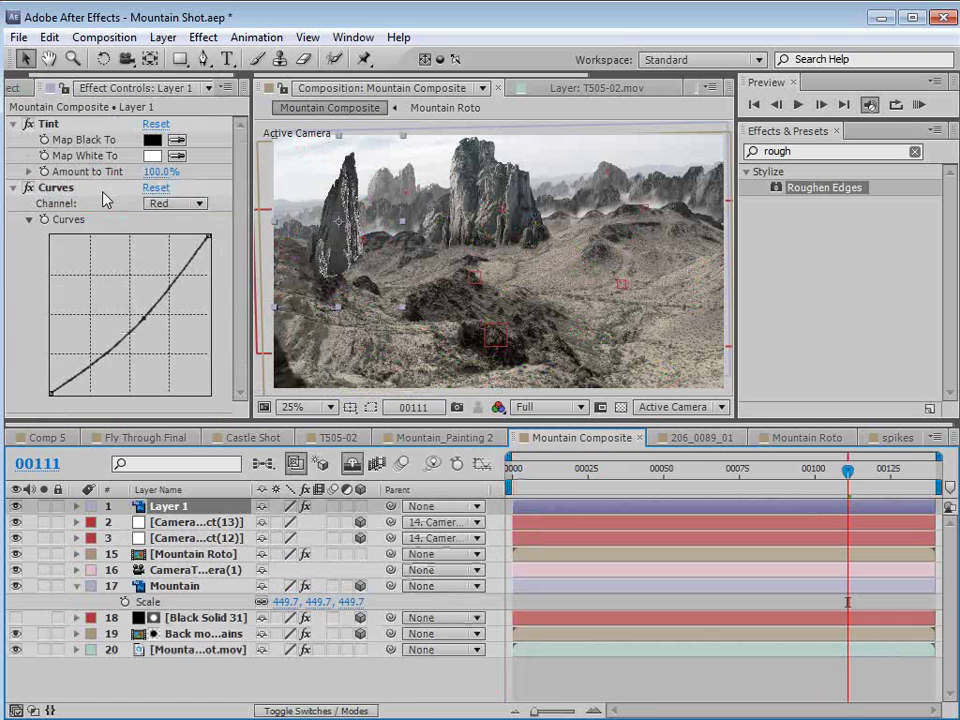
- Set the parent of CameraTracker null objects 12 and 13 to None
left_click(176, 521)
left_click(200, 539)
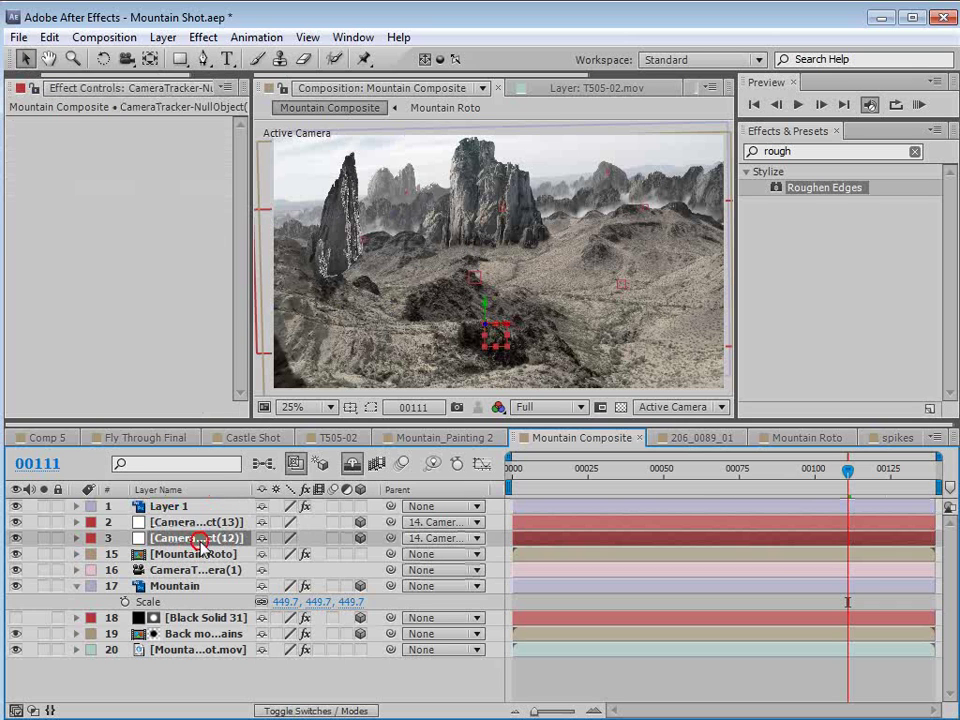
left_click(195, 522, "shift")
left_click(440, 522)
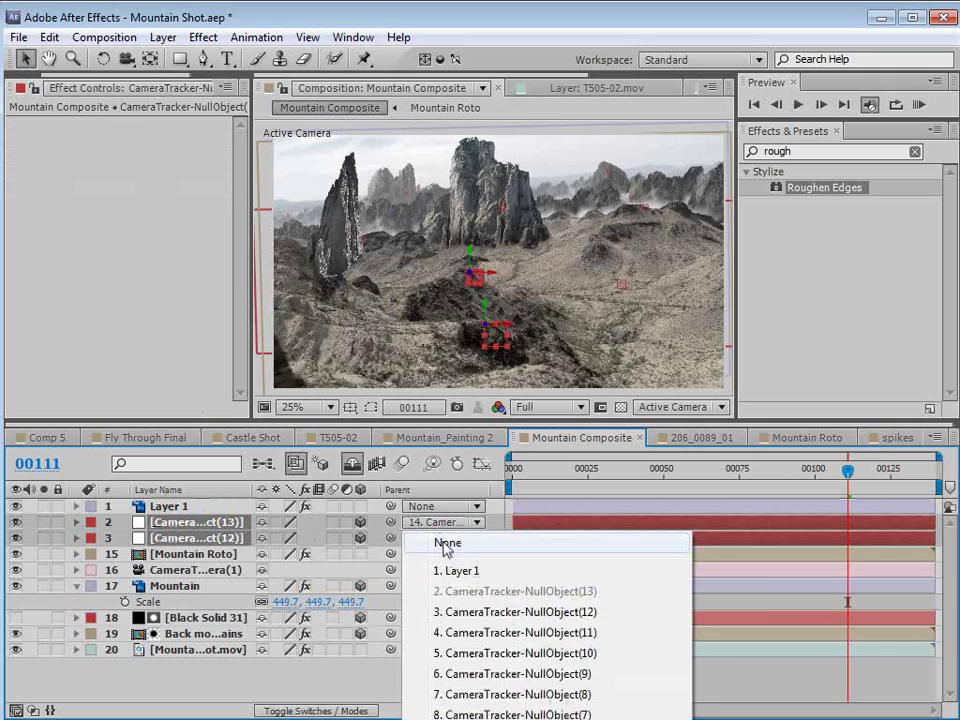
left_click(447, 543)
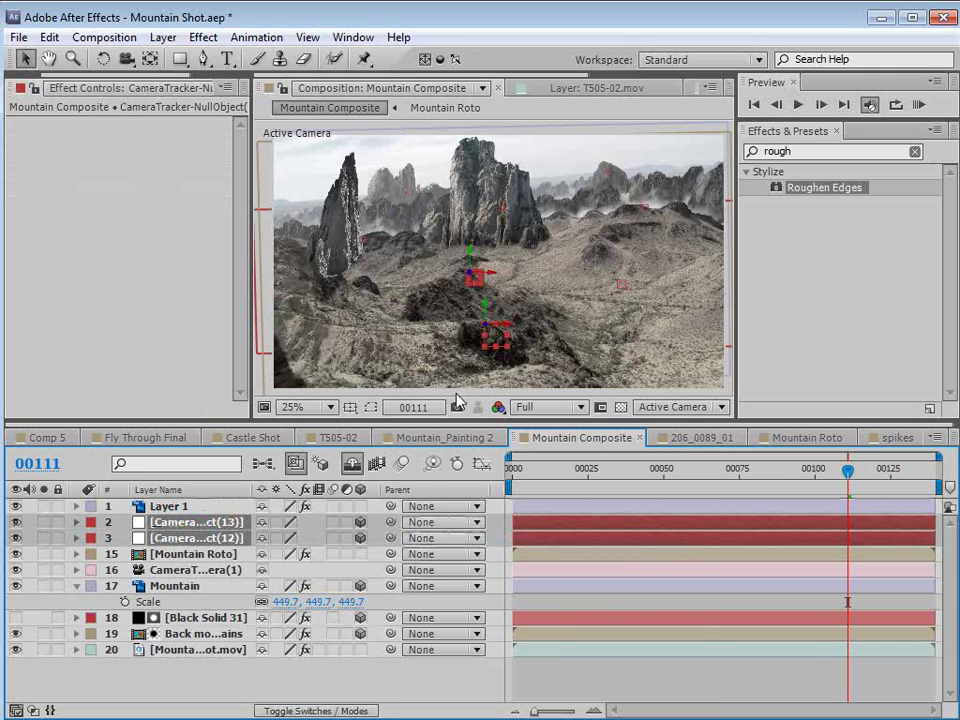
- Reveal and copy the Position property of CameraTracker null object 12
left_click(230, 539)
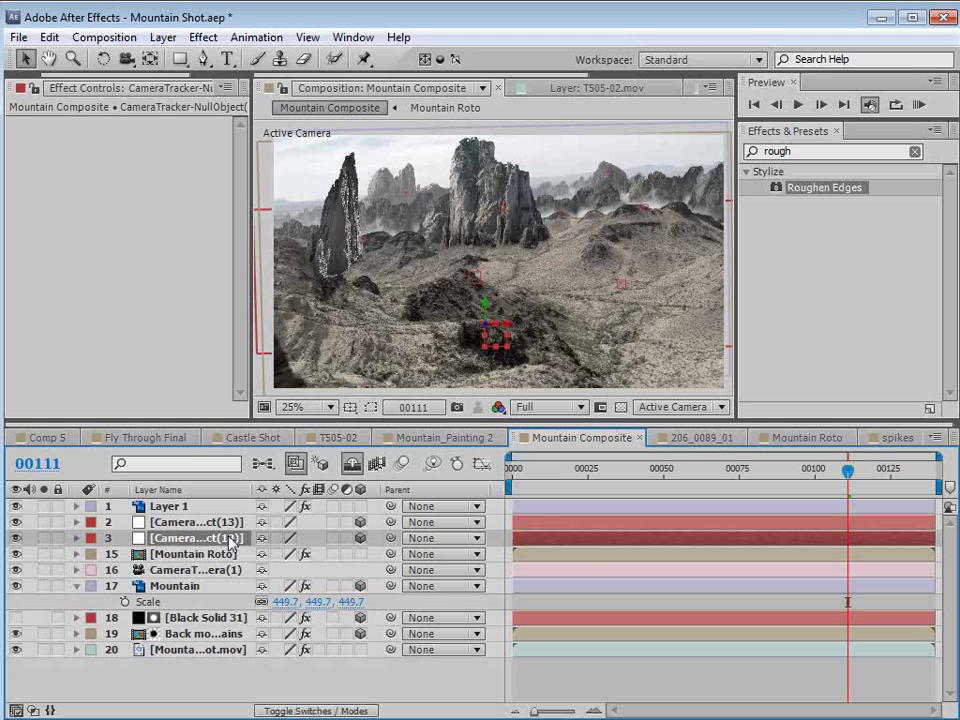
key("p")
left_click(200, 554)
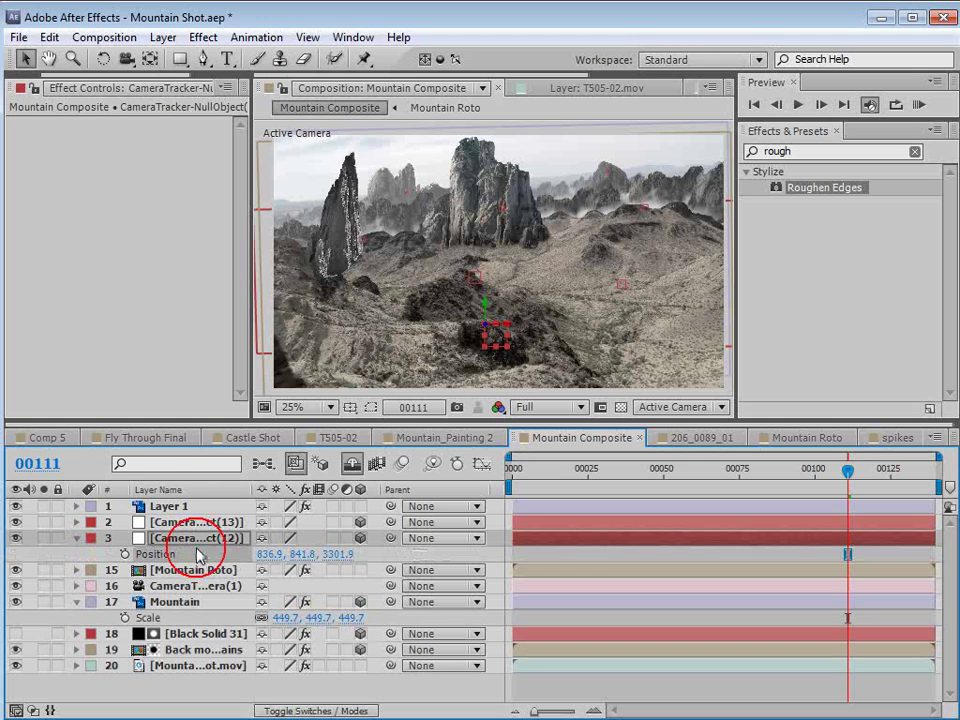
left_click(49, 37)
left_click(80, 149)
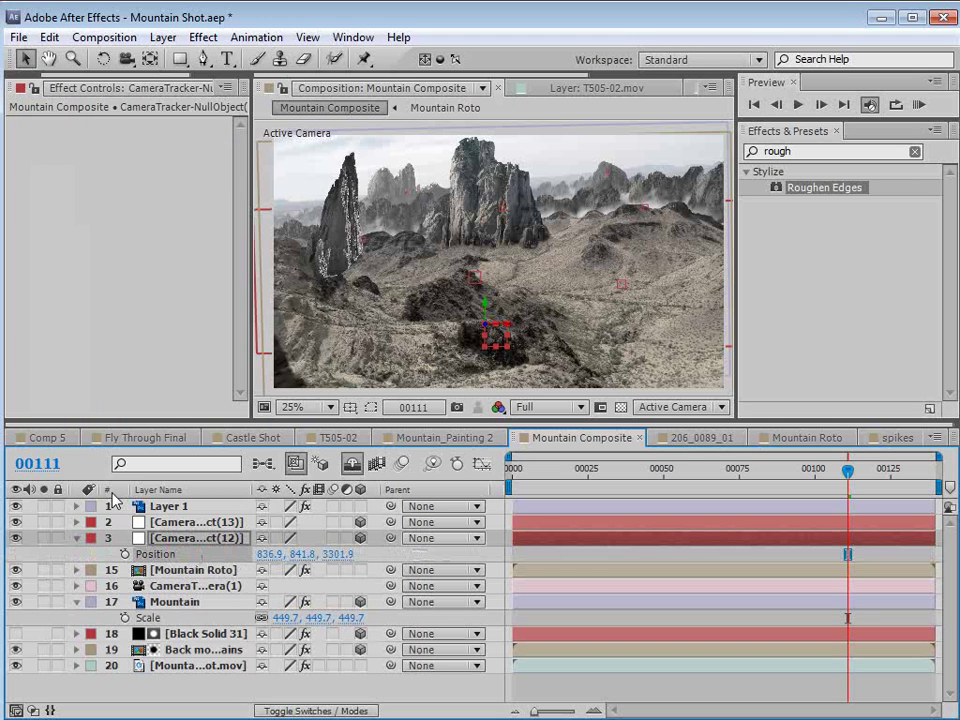
- Rename the pasted Layer 1 to Spike
left_click(168, 507)
key("Return")
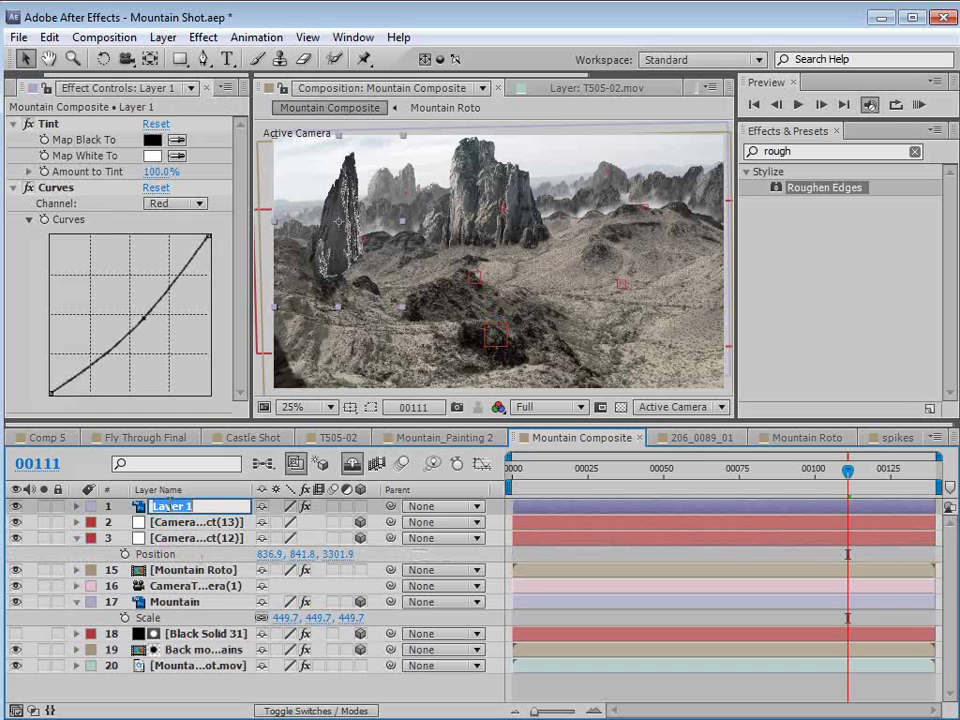
key("Return")
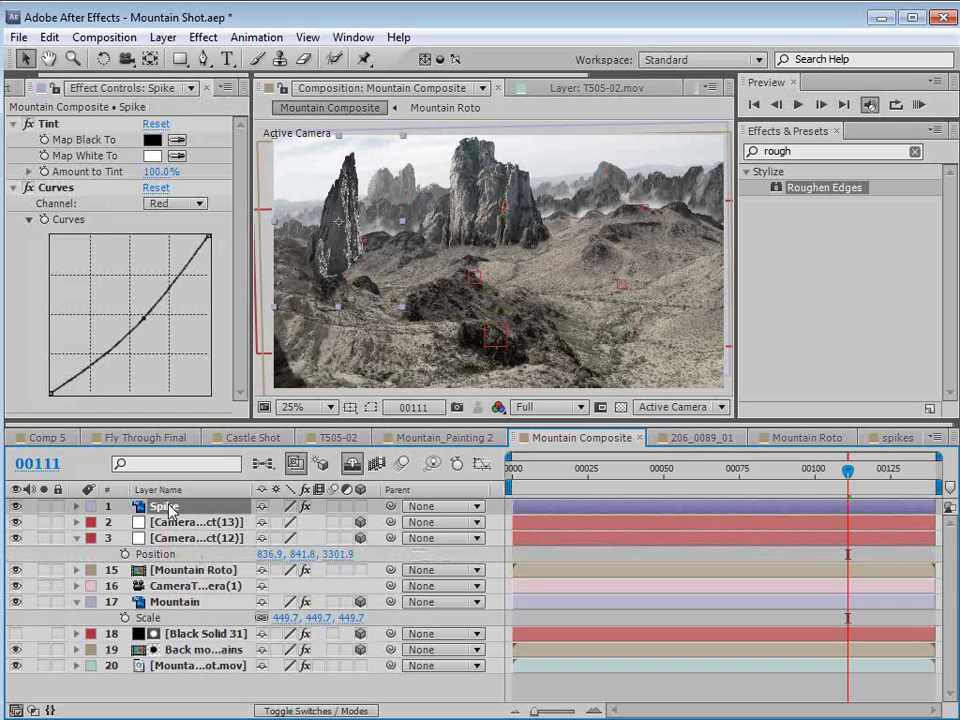
- Make the Spike layer 3D and paste the copied null position onto it
left_click(360, 507)
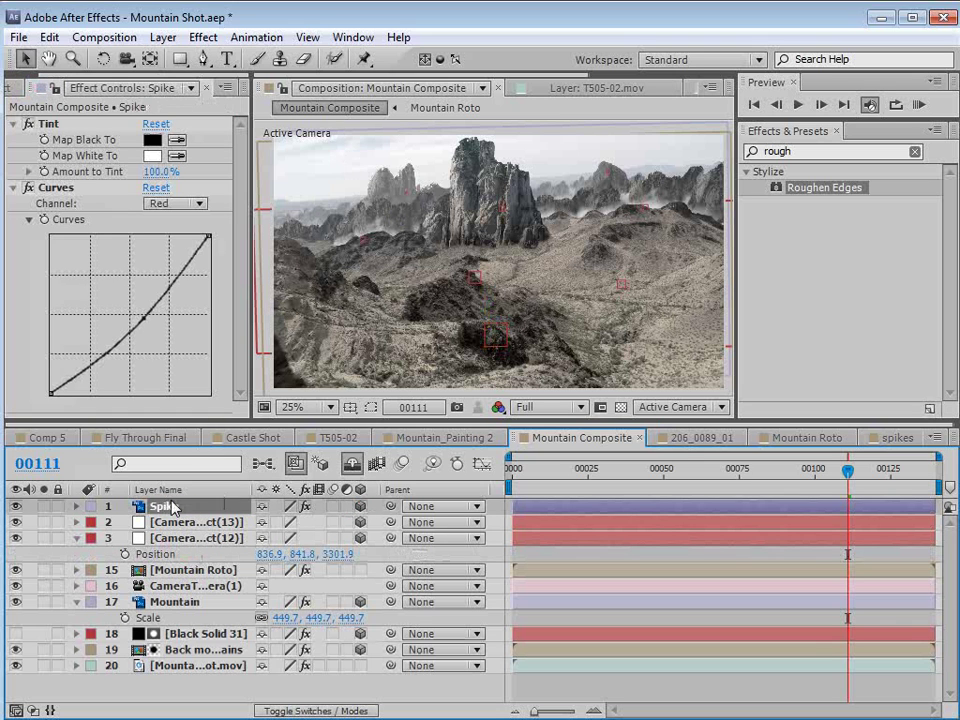
left_click(49, 37)
left_click(127, 189)
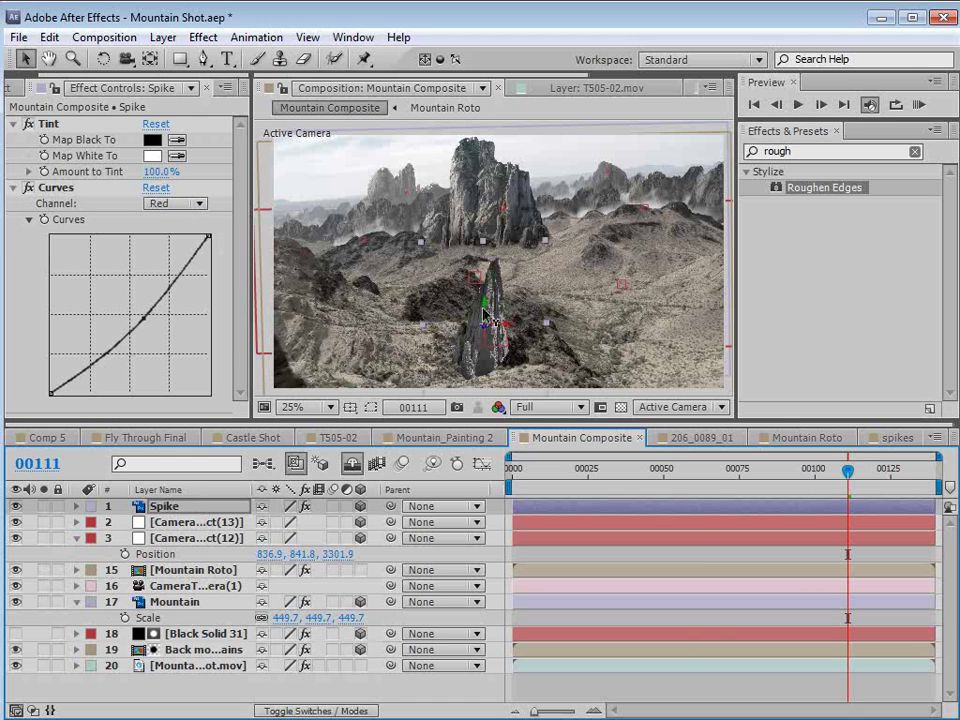
- Raise the Spike so its base rests on the dark foreground hill, and mirror it horizontally with an X scale of -100
left_click_drag(486, 313, 493, 343)
scroll(493, 343, "up", 2)
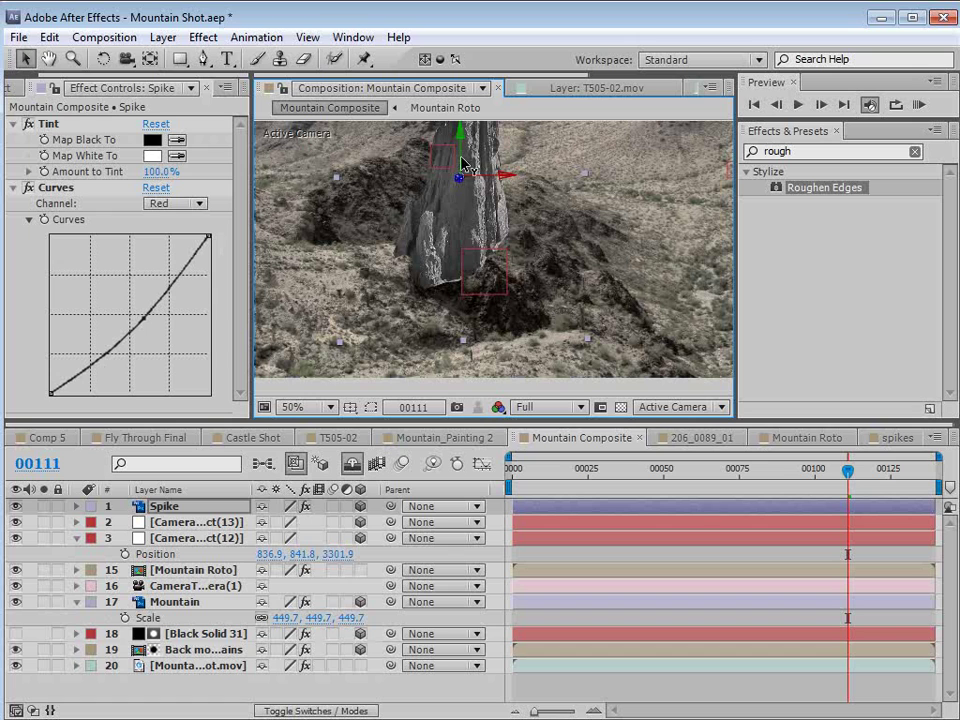
key("s")
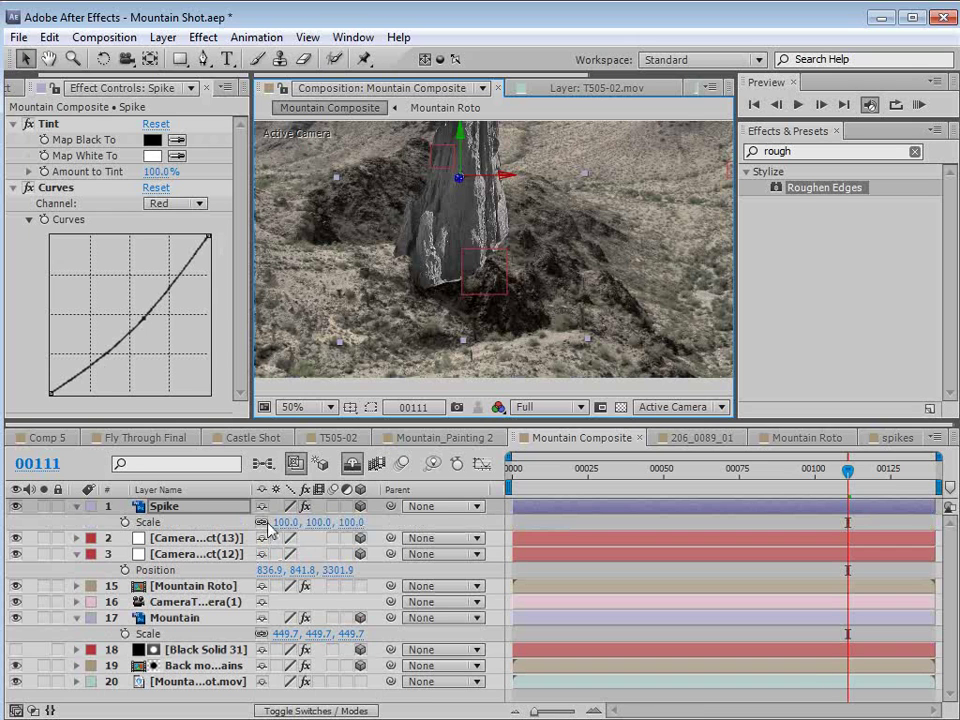
left_click(286, 522)
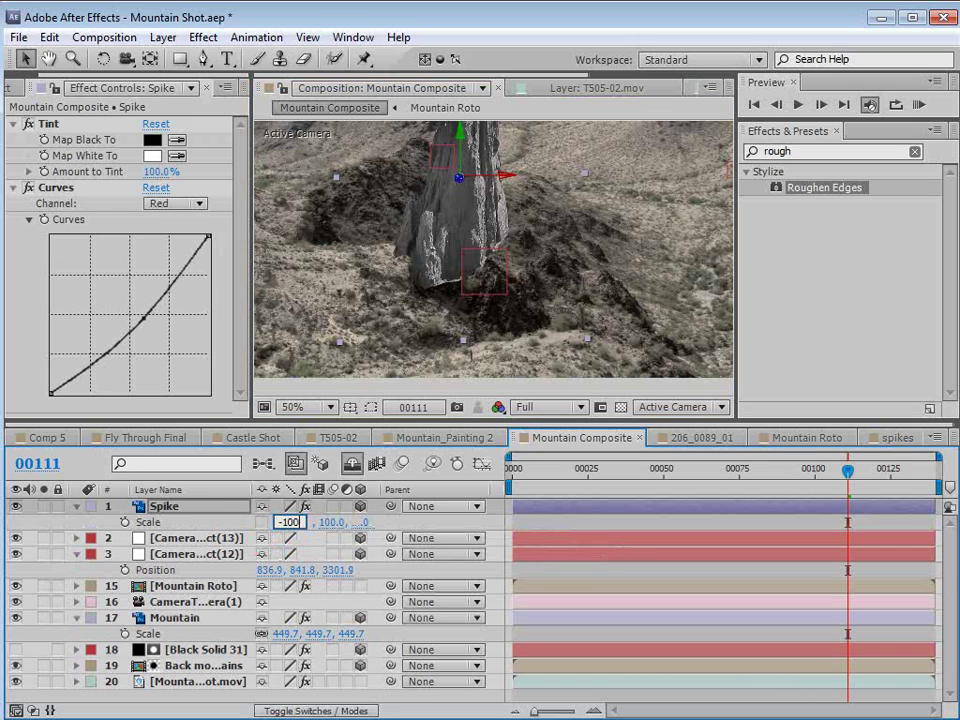
type("-100")
key("Return")
scroll(493, 255, "down", 2)
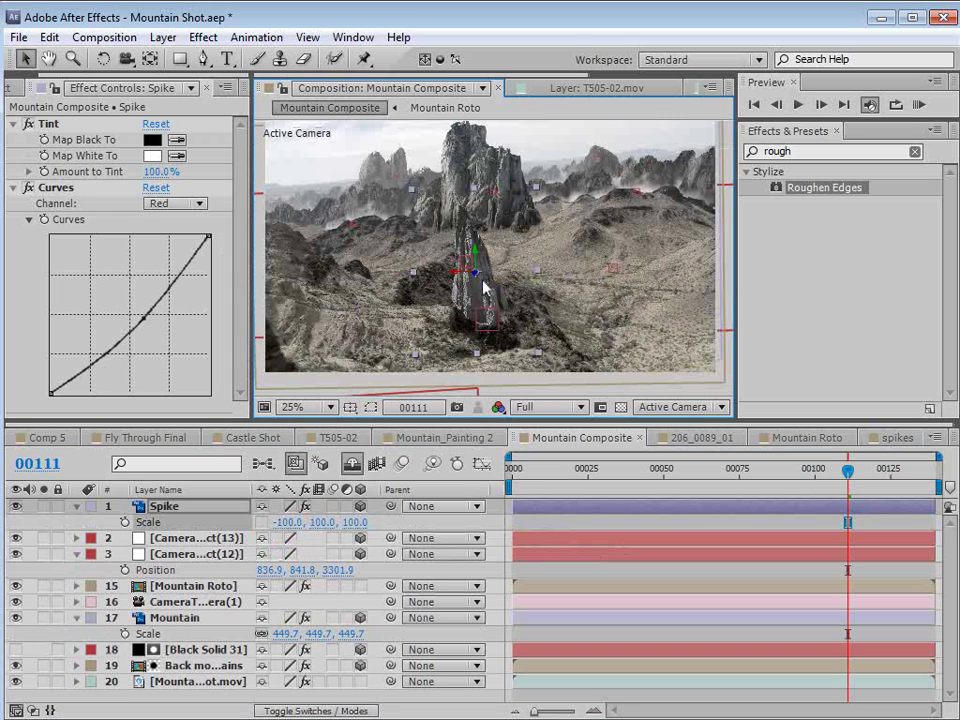
- Rotate the Spike slightly clockwise on the hill
key("w")
scroll(492, 289, "up", 2)
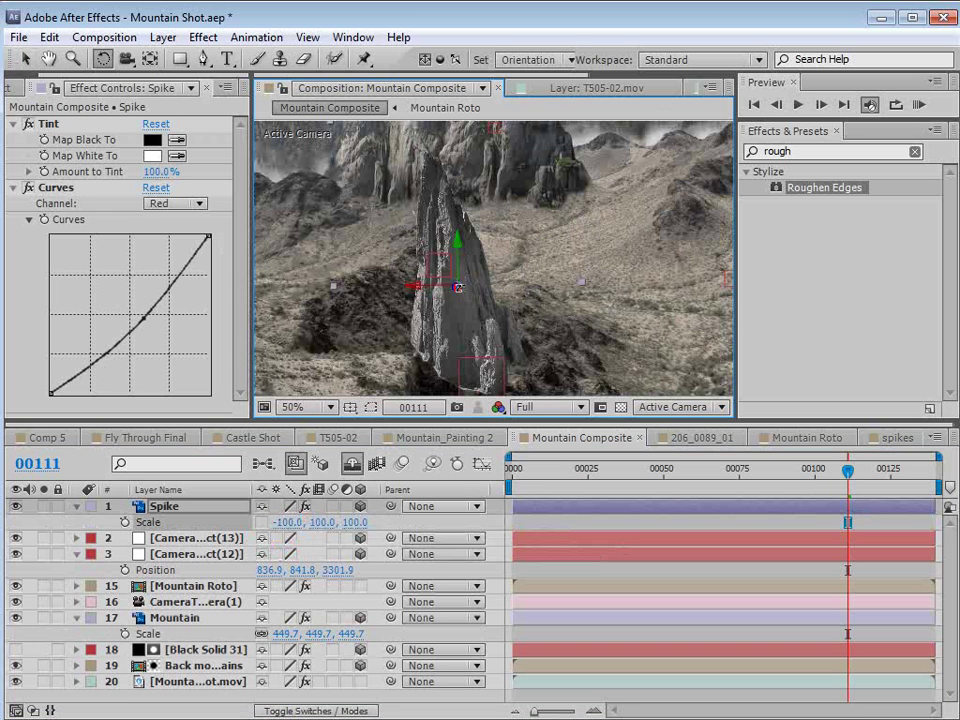
left_click_drag(457, 287, 465, 288)
key("v")
scroll(524, 282, "down", 2)
scroll(524, 282, "up", 2)
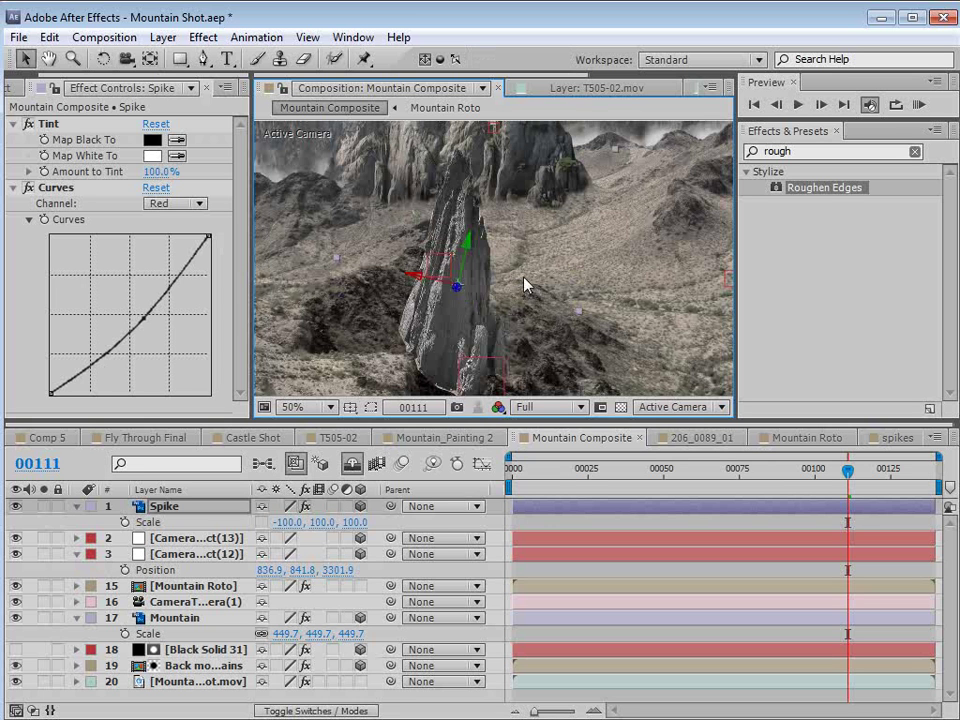
- Darken the Spike's shadows by pulling down a low point on its RGB curve
left_click_drag(476, 343, 462, 252)
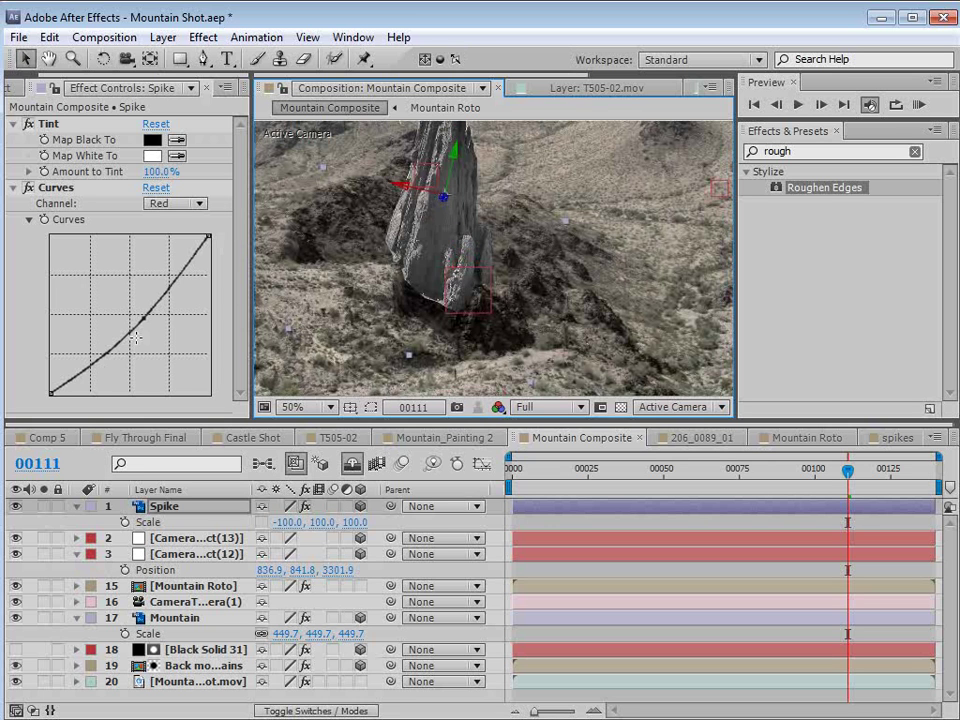
left_click(165, 203)
left_click(182, 222)
left_click_drag(94, 350, 98, 373)
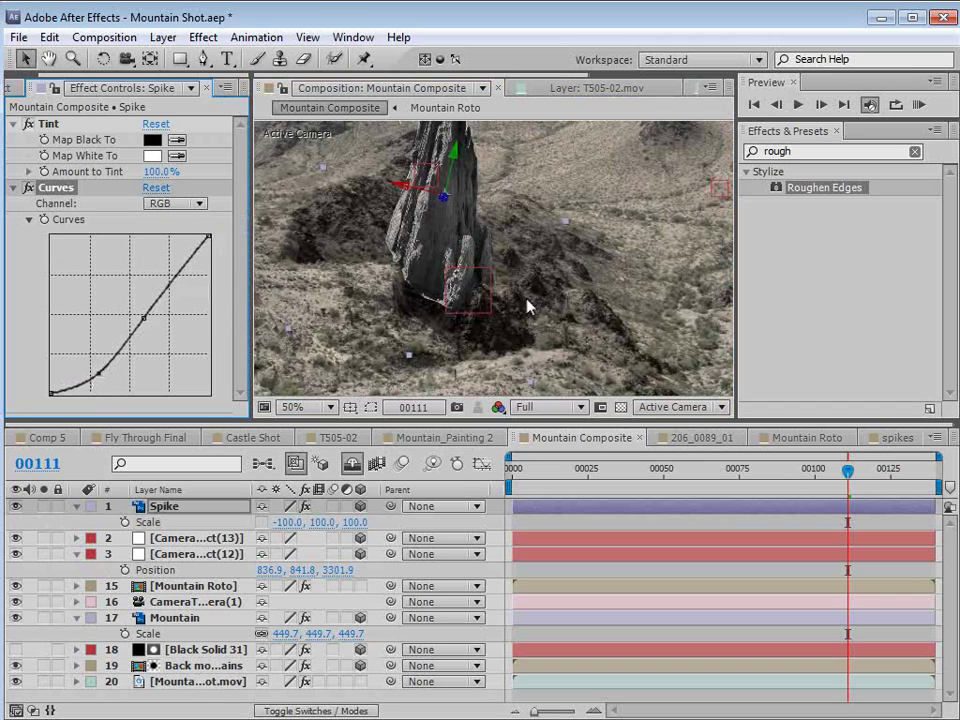
- Draw a jagged mask around the Spike's bottom edge and set it to Subtract so the base blends into the hill
scroll(489, 253, "up", 2)
key("g")
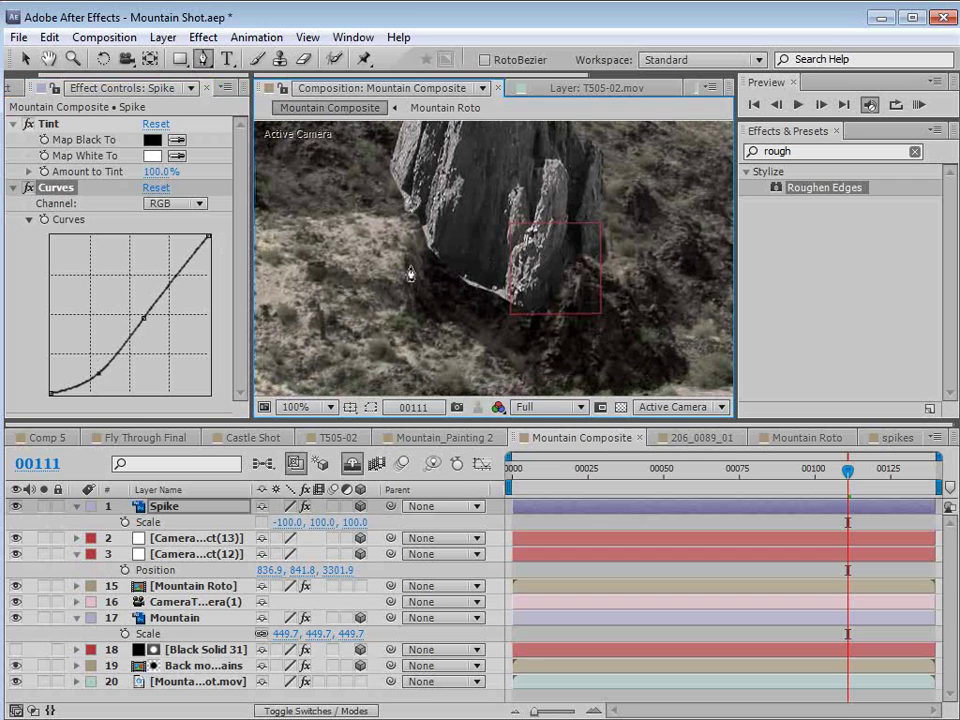
left_click(410, 260)
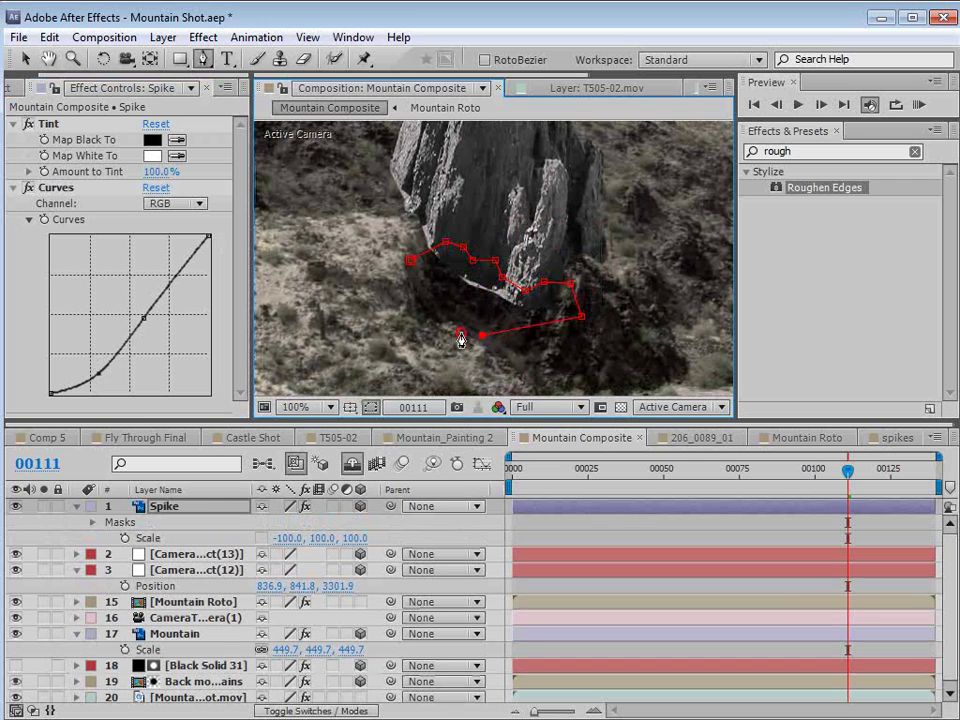
key("m")
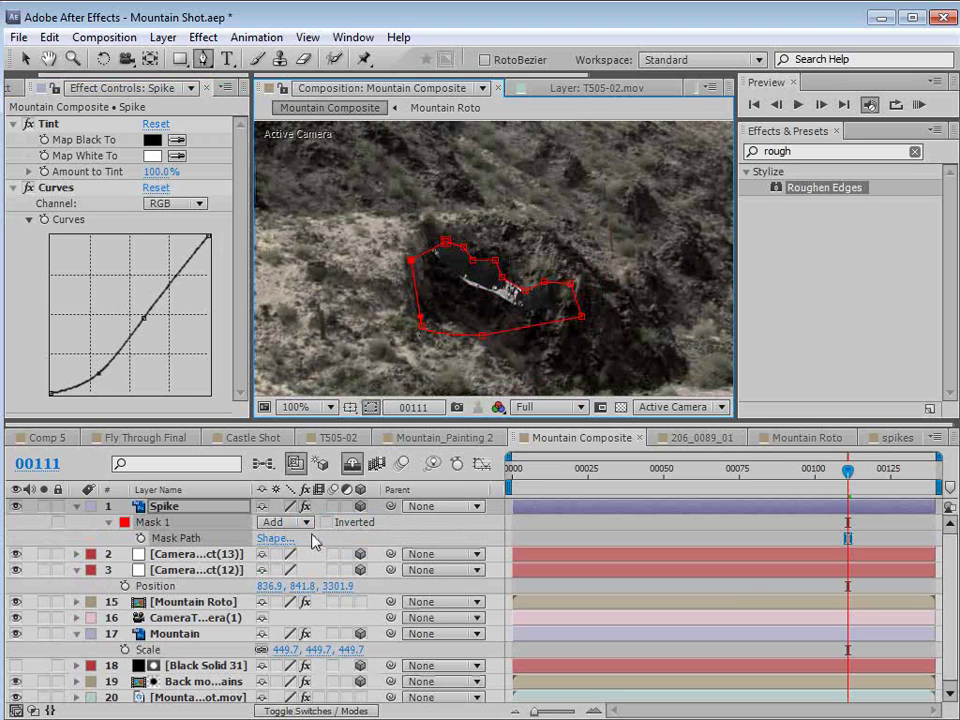
left_click(285, 522)
left_click(310, 584)
left_click(561, 514)
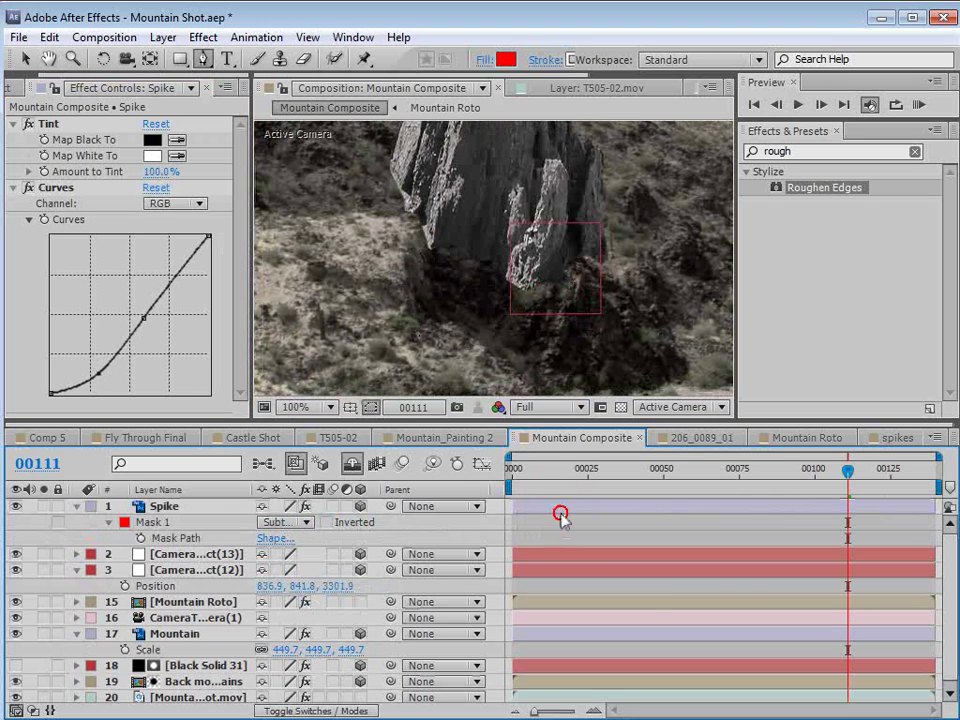
- Move the Spike layer below Mountain Roto in the layer stack so the rotoscoped foreground covers it
scroll(528, 220, "down", 2)
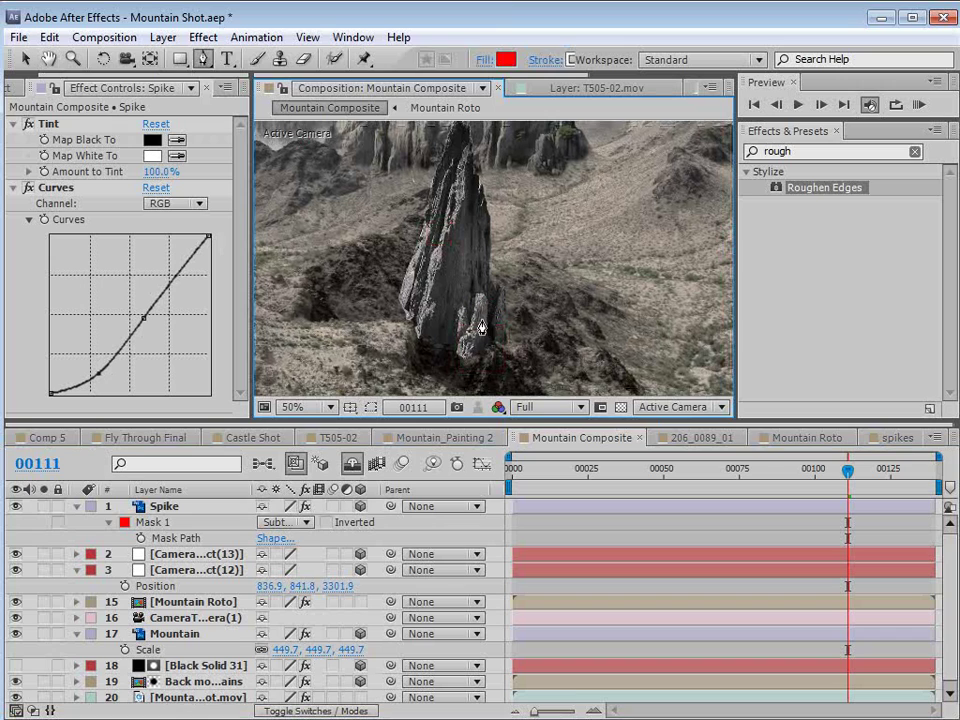
scroll(481, 328, "down", 2)
left_click_drag(842, 486, 737, 484)
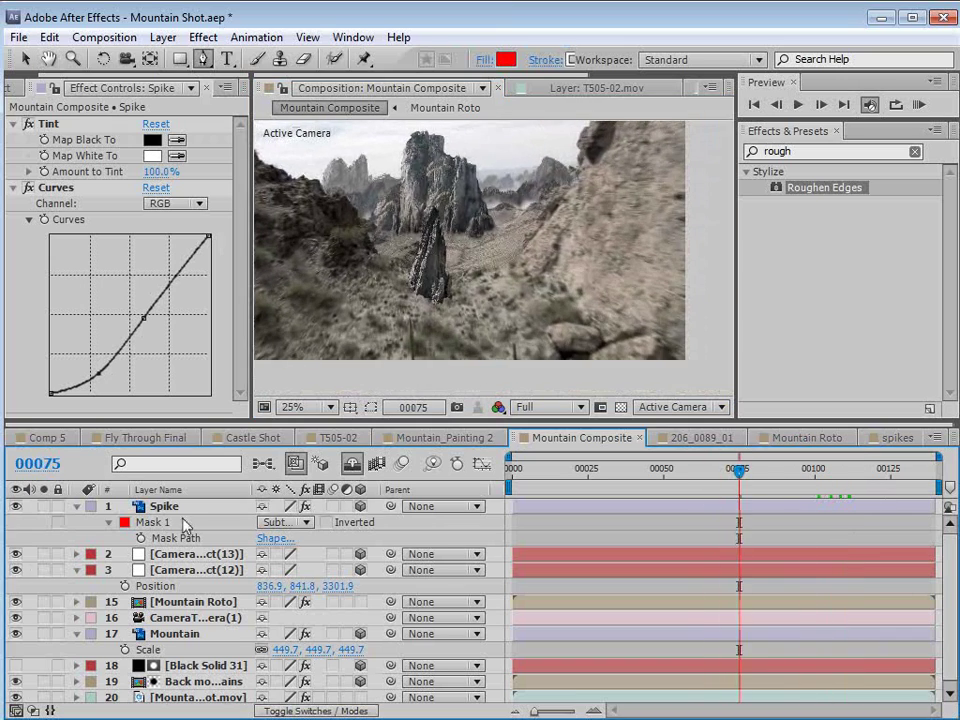
left_click_drag(164, 506, 165, 612)
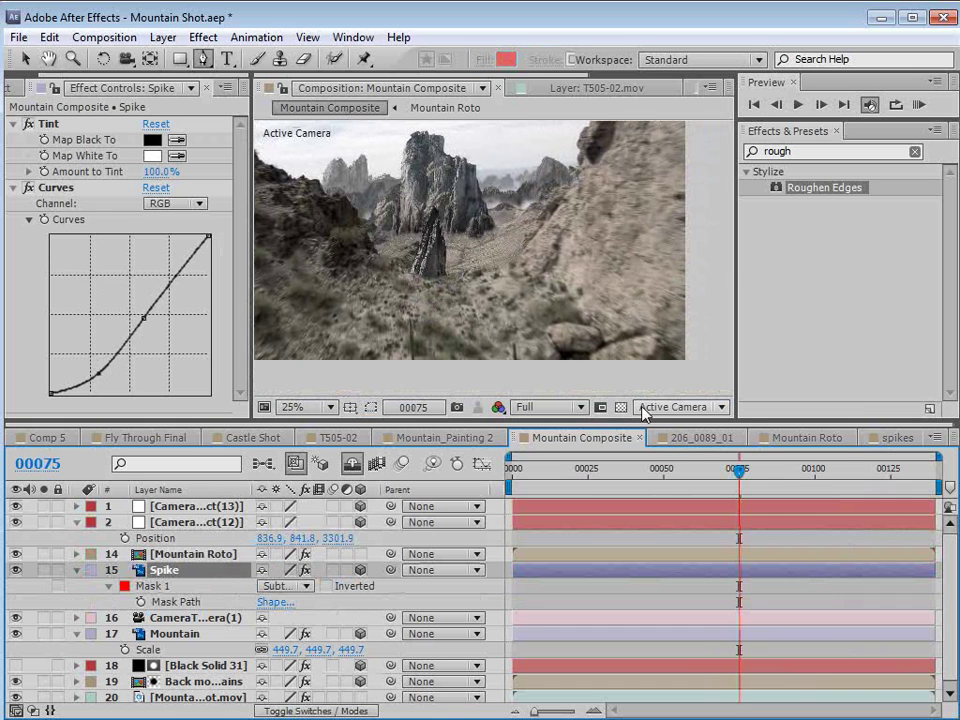
left_click_drag(738, 470, 842, 497)
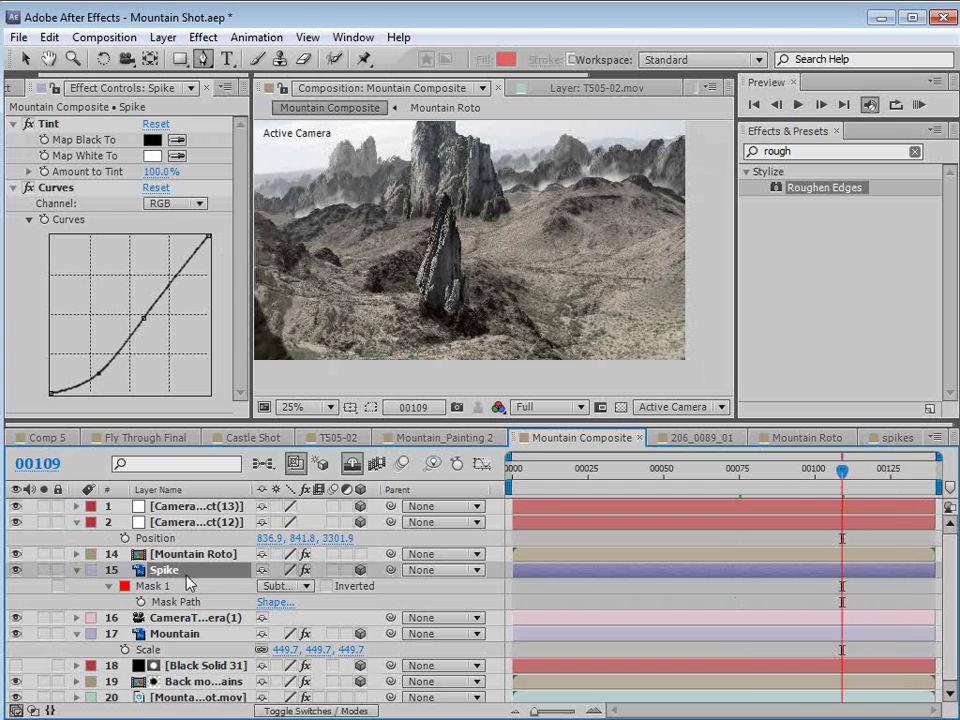
- Move the Spike down and to the right, off the dark hill onto the open ground, checking its placement around frame 100
key("v")
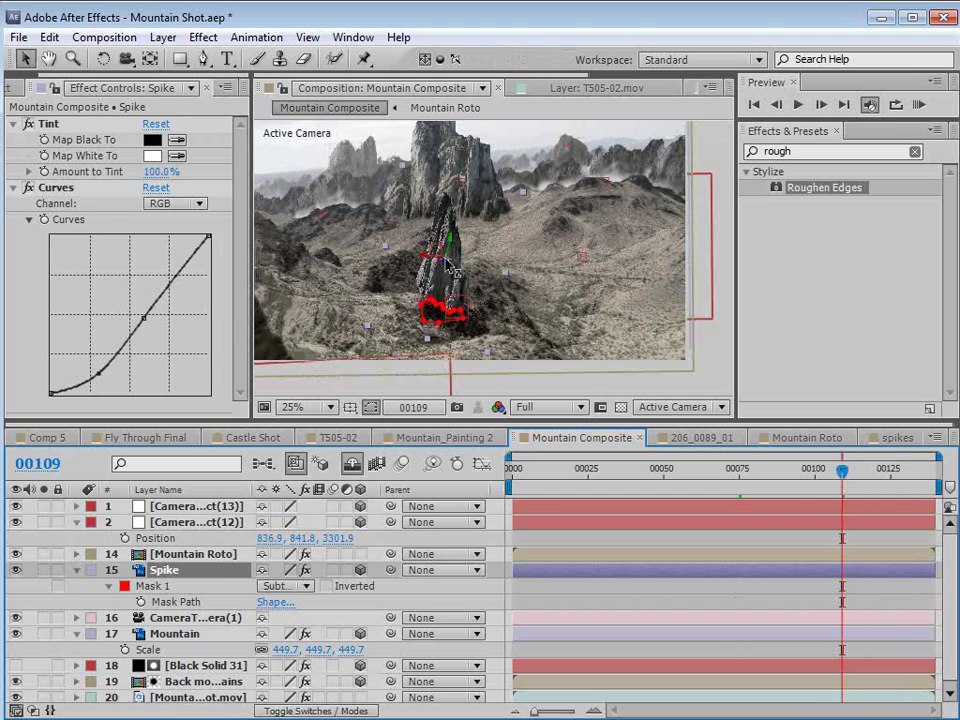
left_click_drag(440, 290, 466, 326)
left_click_drag(841, 492, 813, 506)
key("ctrl+shift+h")
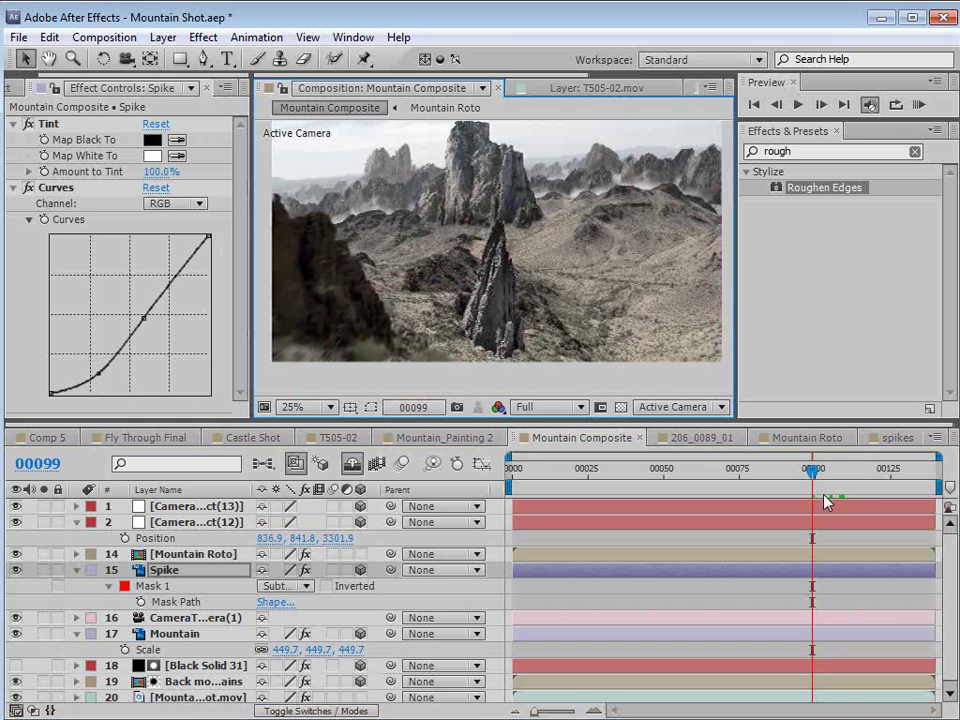
mouse_move(831, 494)
left_mouse_down()
mouse_move(848, 492)
mouse_move(820, 495)
left_mouse_up()
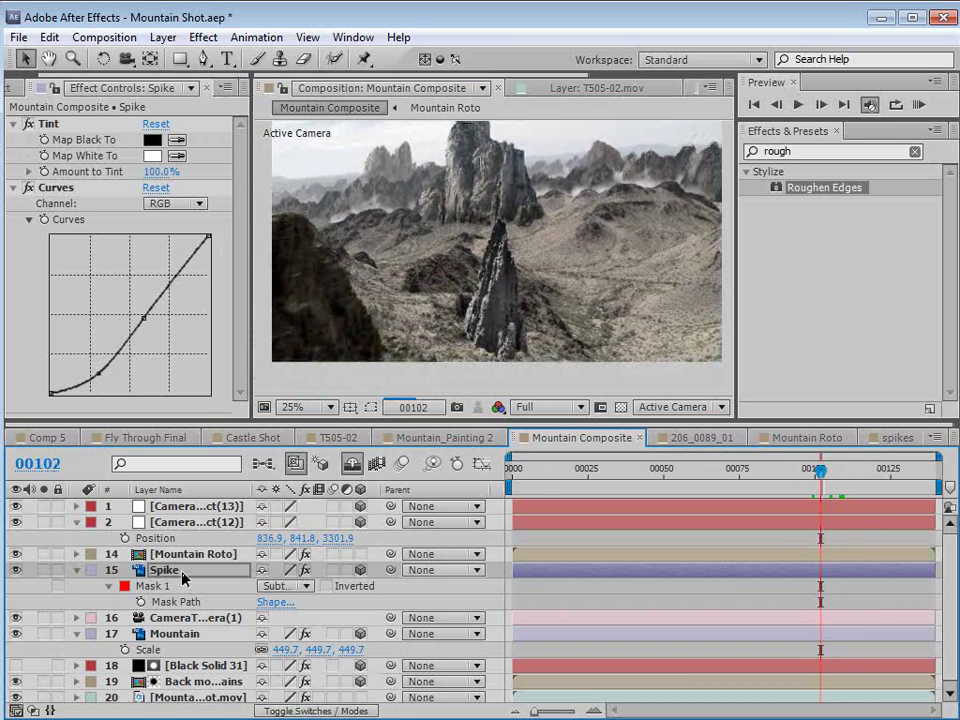
key("ctrl+shift+h")
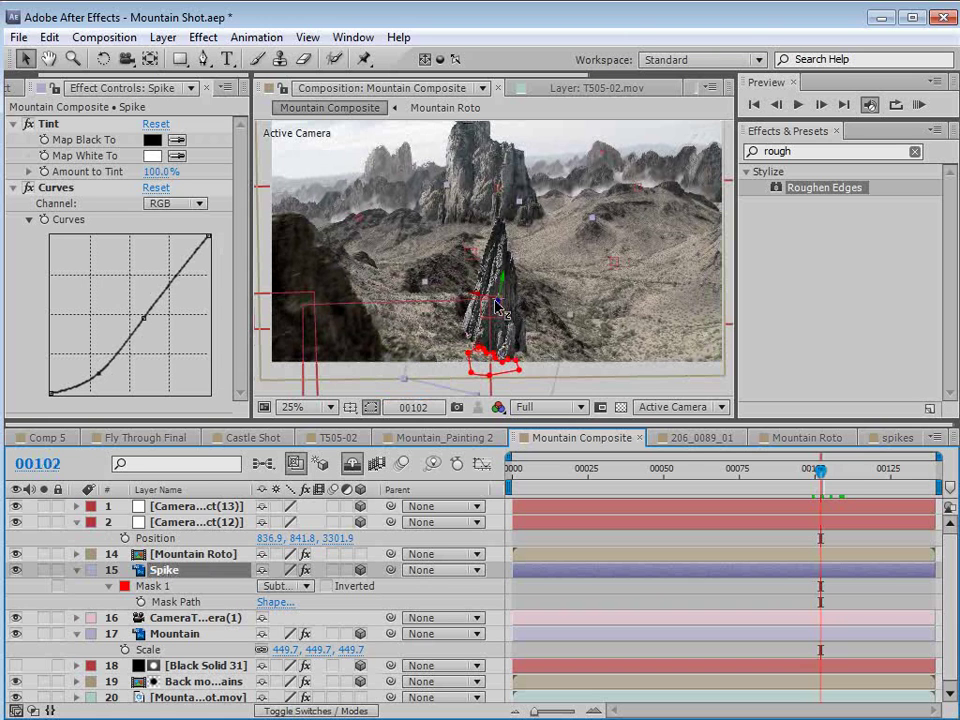
left_click_drag(494, 298, 525, 288)
- Duplicate the Spike, scale the mirrored copy uniformly to 54%, and place it close beside the left of the original
key("ctrl+d")
key("s")
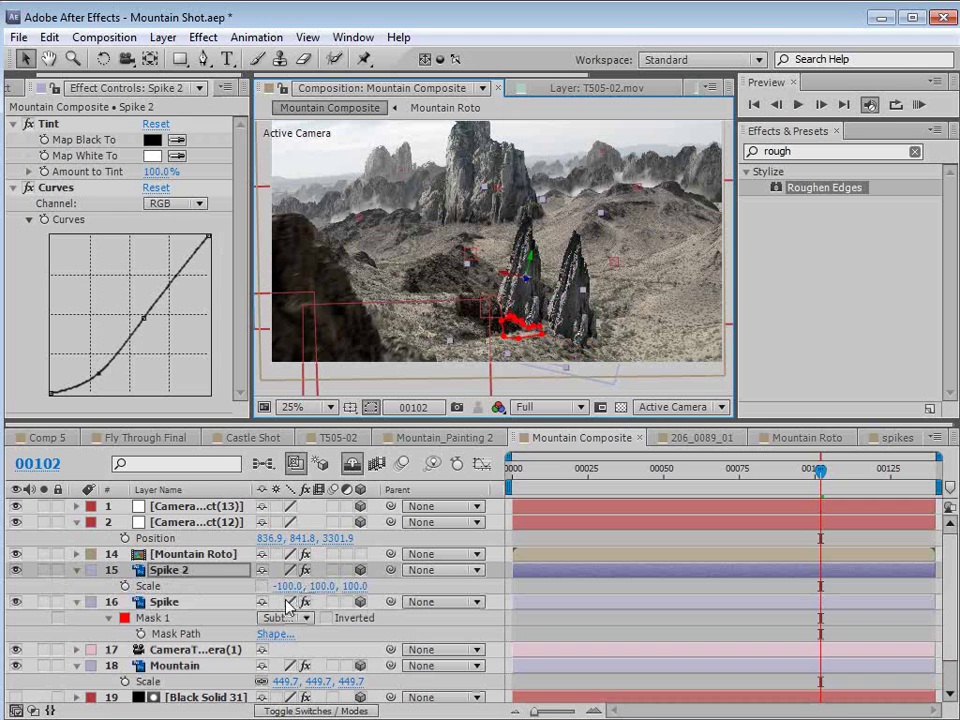
left_click(322, 586)
left_click(263, 586)
left_click_drag(316, 586, 277, 586)
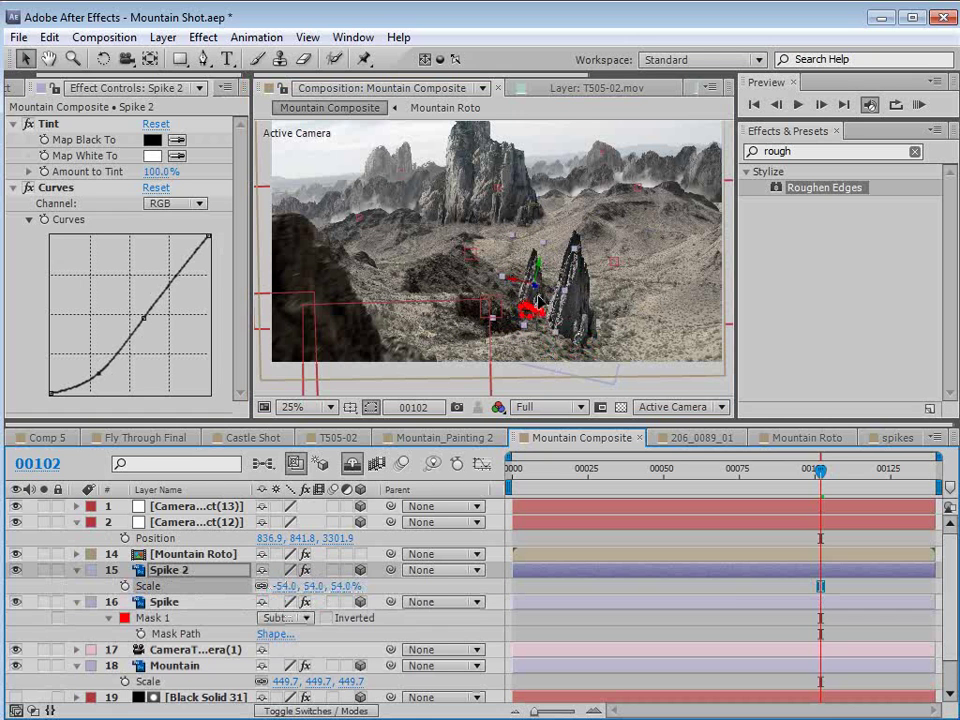
mouse_move(527, 290)
left_mouse_down()
mouse_move(546, 300)
mouse_move(542, 290)
left_mouse_up()
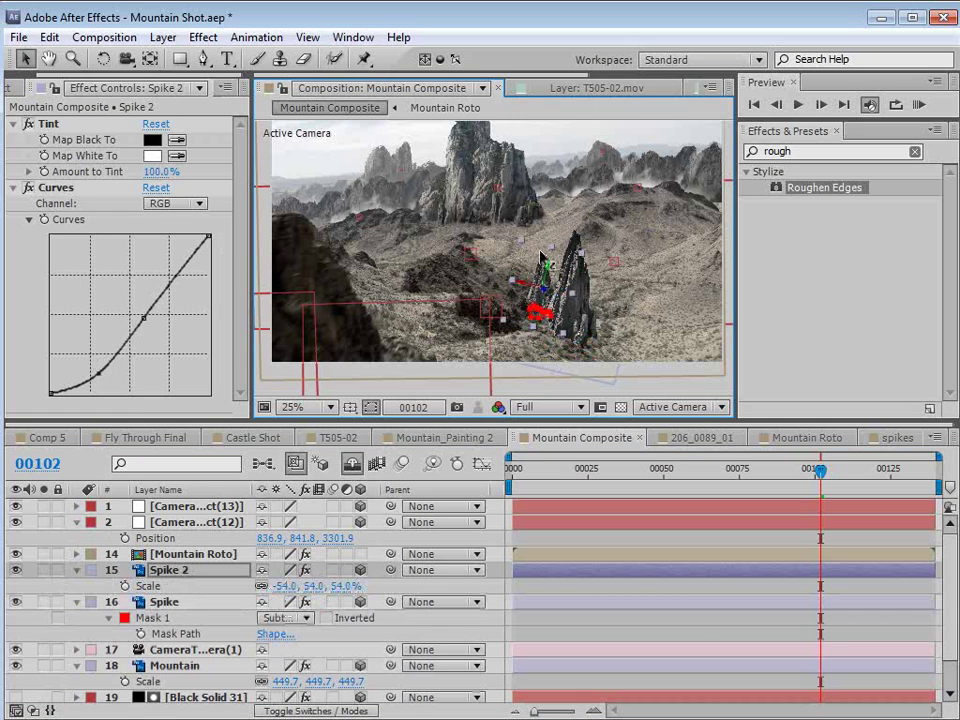
key("ctrl+shift+h")
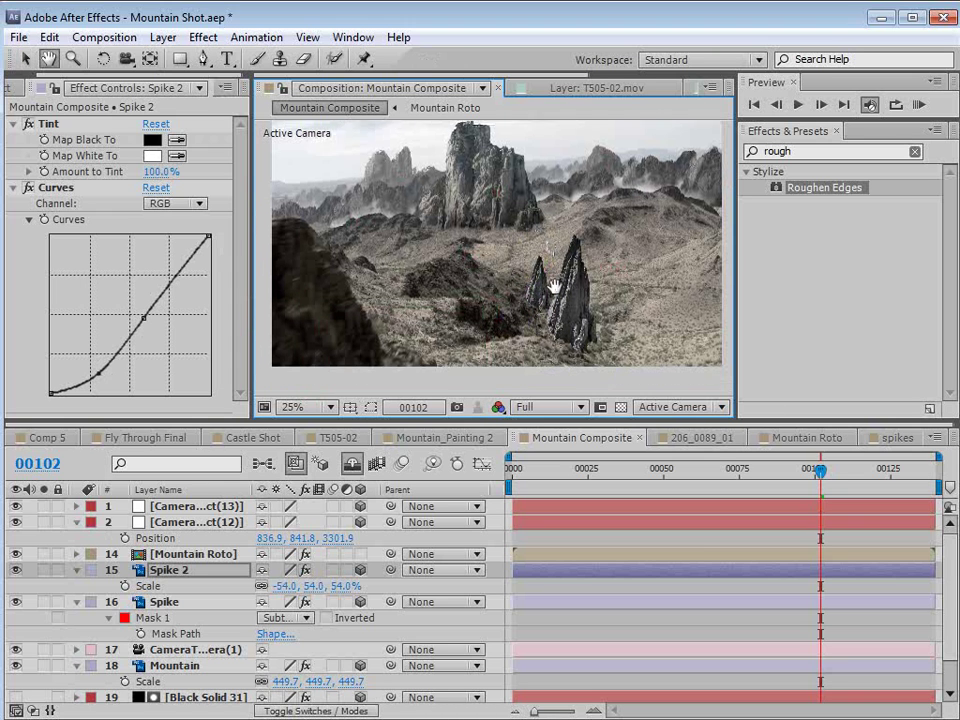
- Lower both spikes slightly on the ground, checking their positions at frames 110 and 117
mouse_move(823, 485)
left_mouse_down()
mouse_move(790, 484)
mouse_move(830, 484)
left_mouse_up()
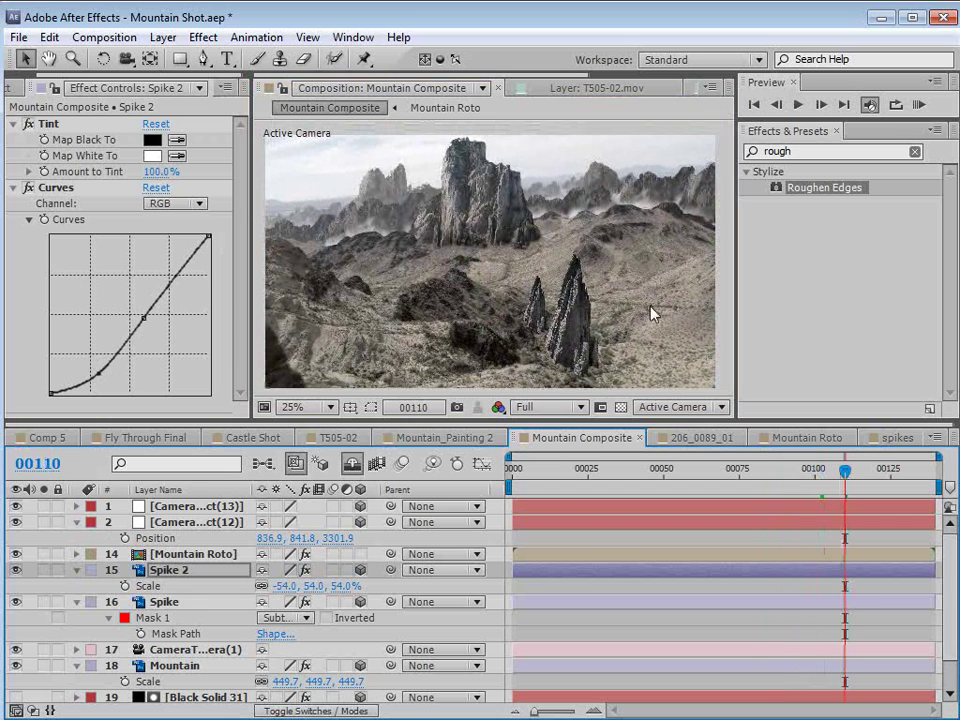
key("ctrl+shift+h")
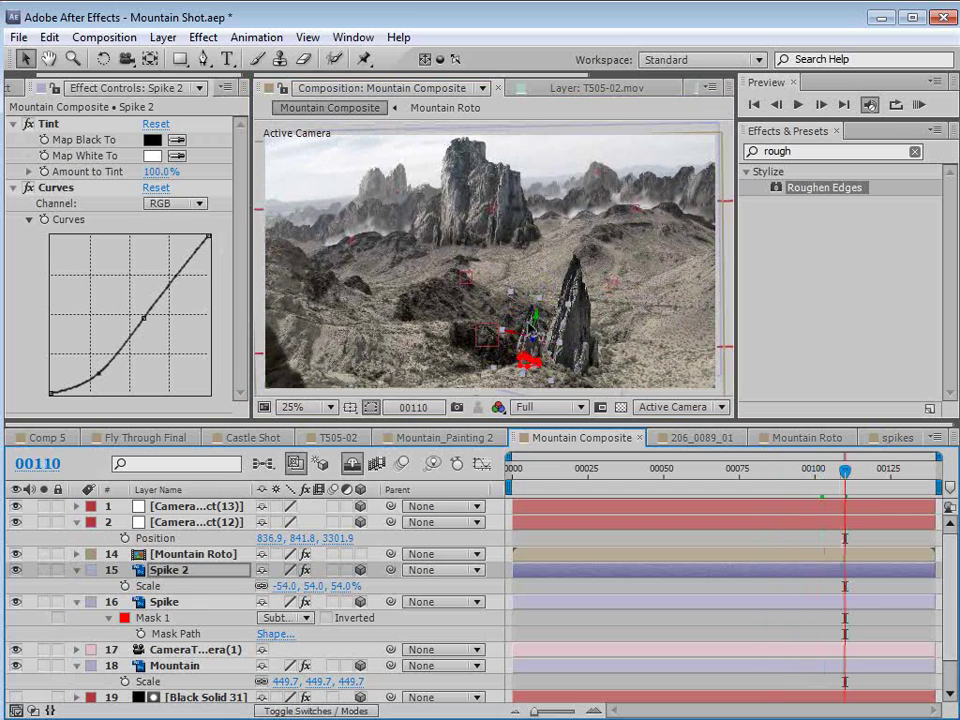
left_click_drag(840, 484, 864, 484)
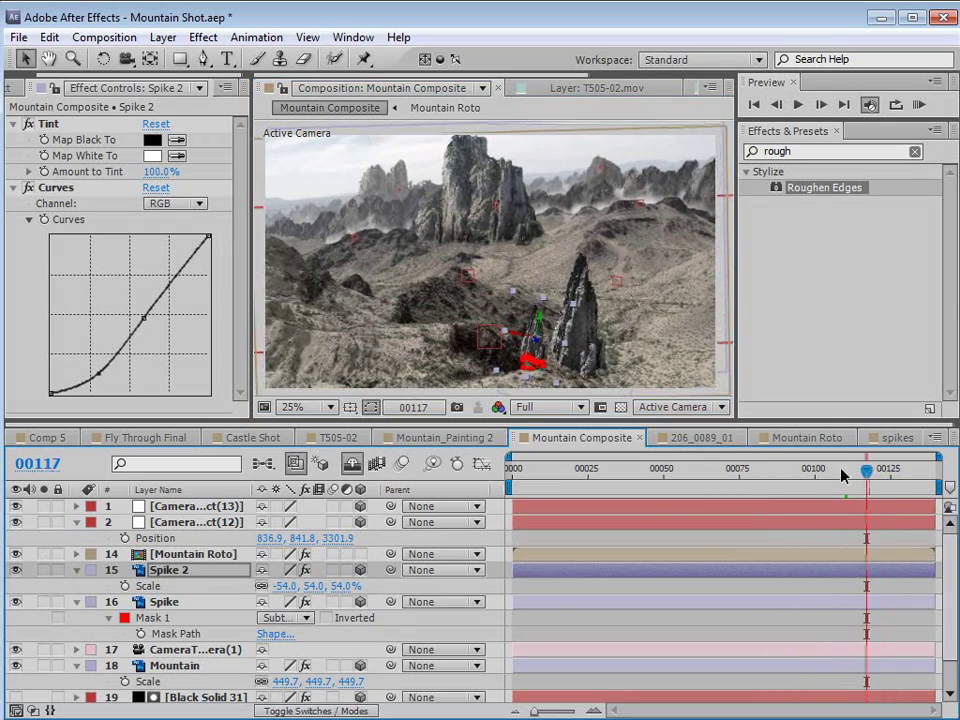
left_click(164, 601)
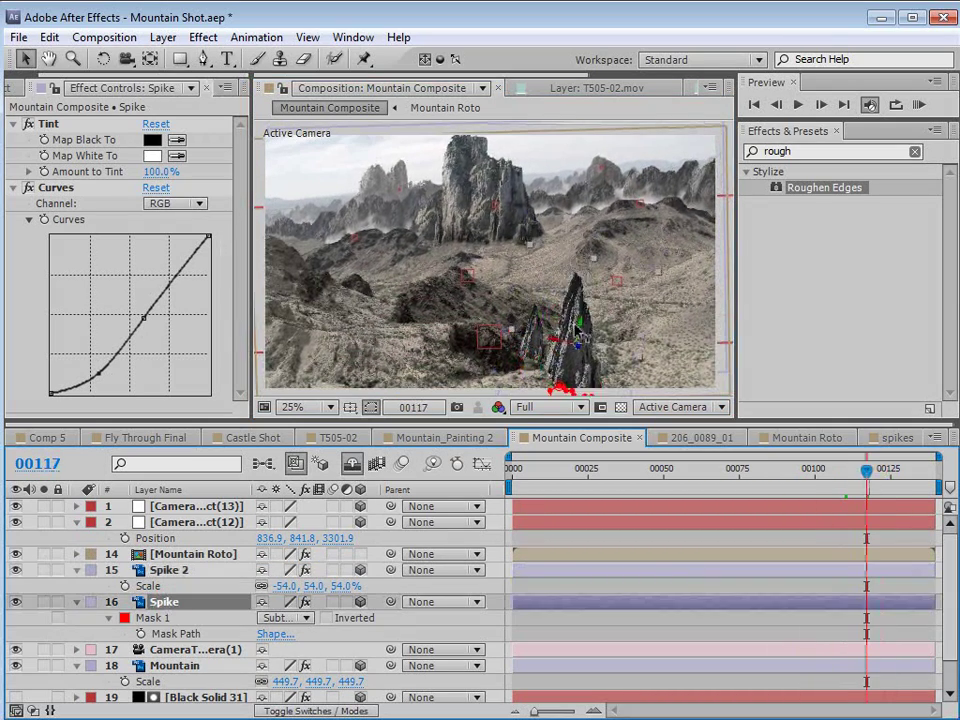
- Preview and scrub the shot between about frames 95 and 125 to review the cluster of spikes behind the foreground rock
left_click_drag(849, 476, 795, 478)
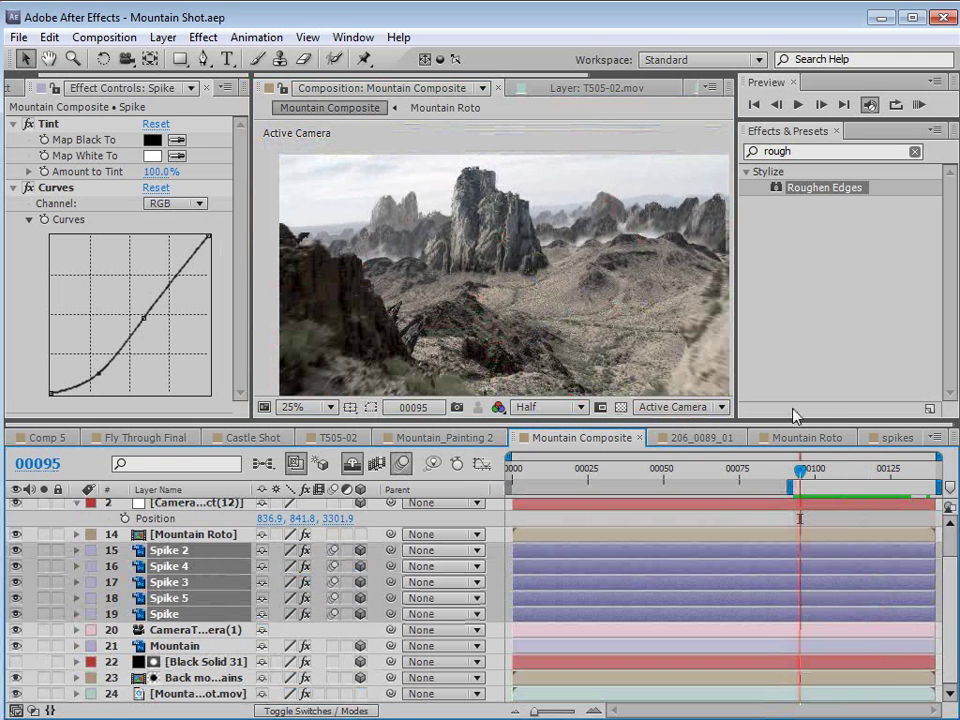
key("space")
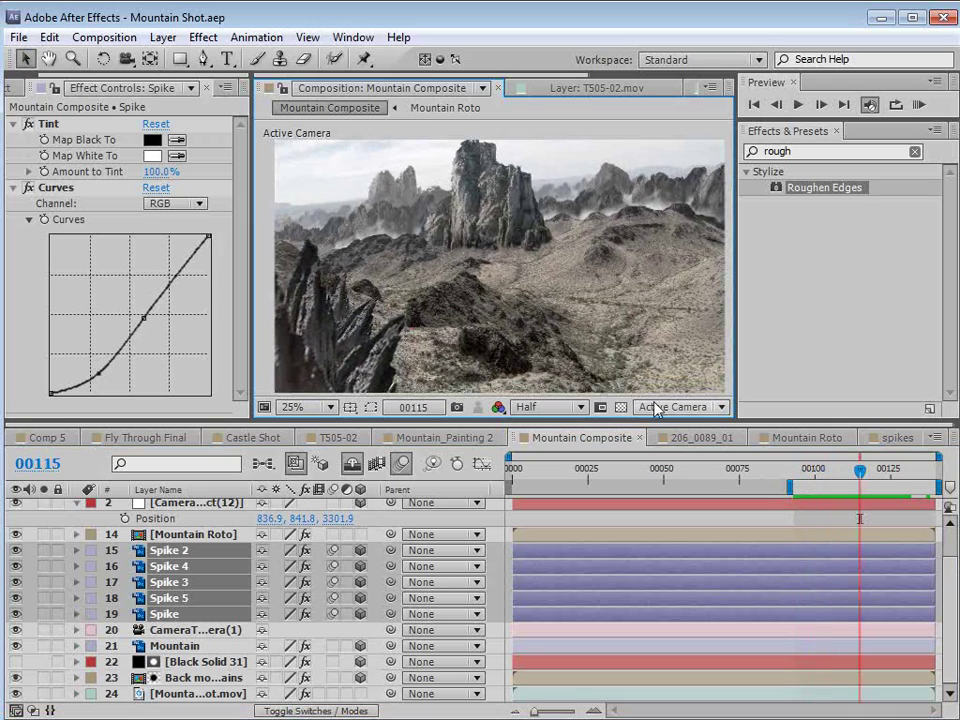
mouse_move(858, 472)
left_mouse_down()
mouse_move(821, 473)
mouse_move(864, 473)
mouse_move(836, 472)
mouse_move(855, 480)
mouse_move(874, 471)
mouse_move(846, 471)
left_mouse_up()
key("h")
left_click_drag(432, 232, 434, 220)
key("v")
mouse_move(848, 471)
left_mouse_down()
mouse_move(814, 470)
mouse_move(857, 474)
left_mouse_up()
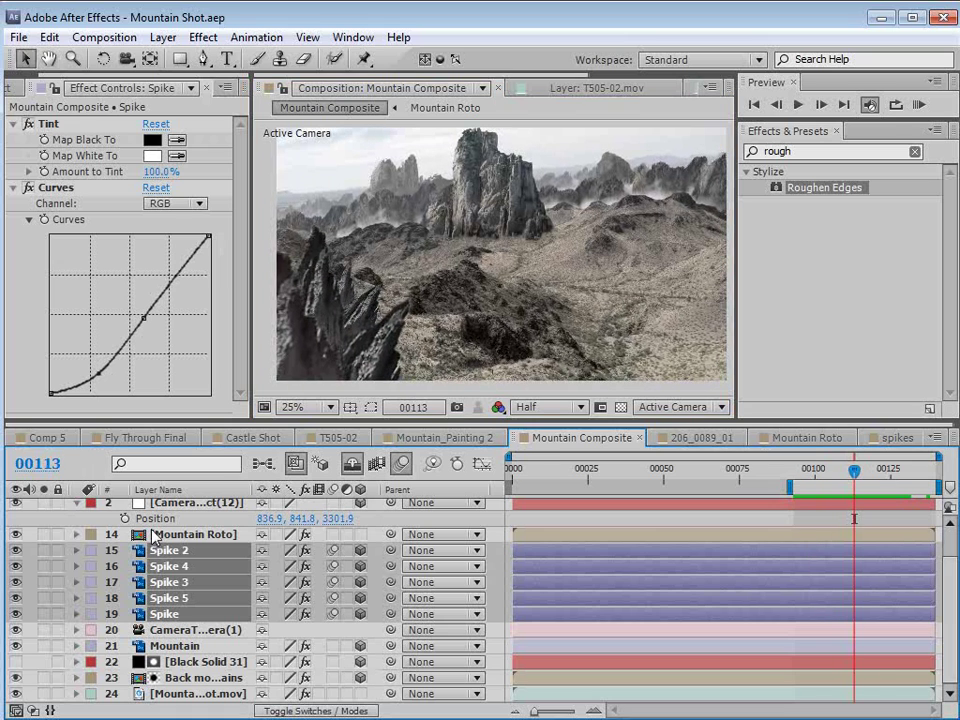
left_click_drag(855, 472, 821, 494)
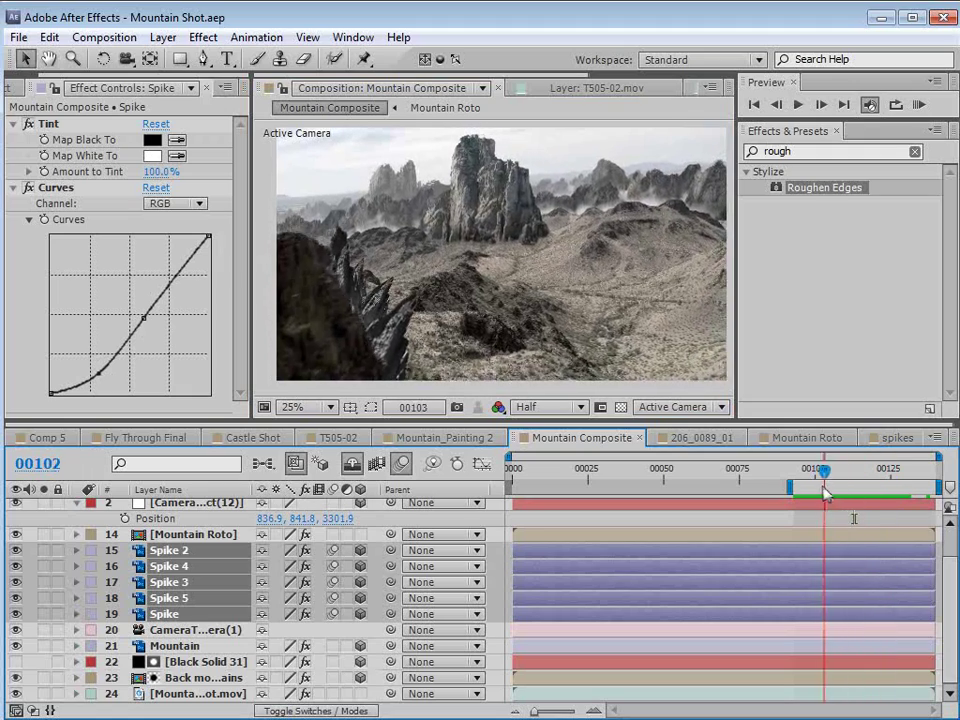
left_click_drag(888, 476, 850, 476)
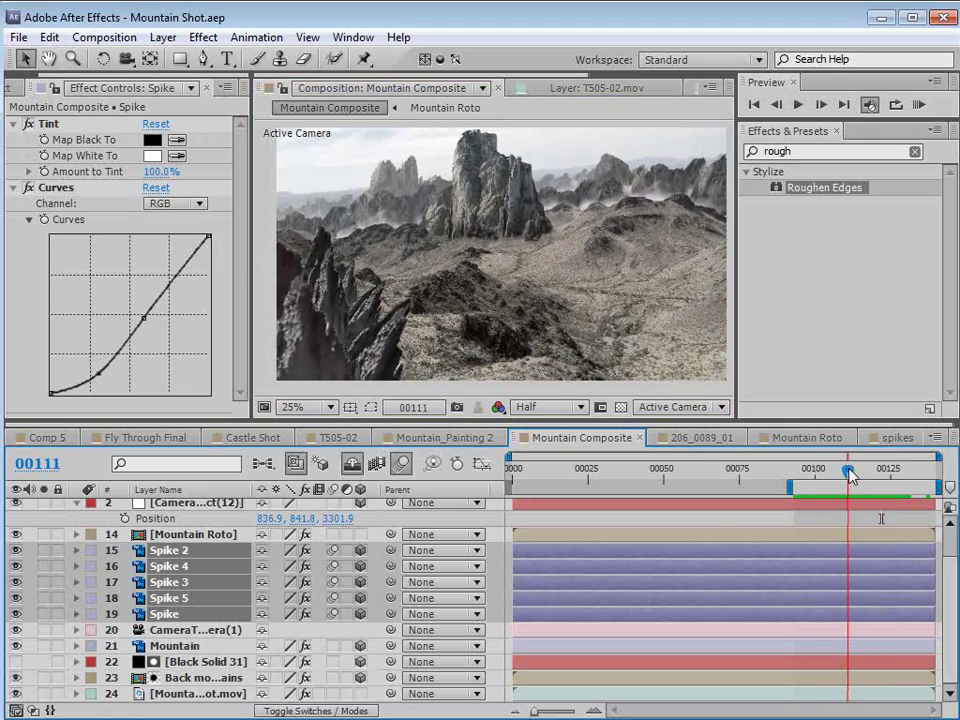
- Solo and unsolo the source footage layer repeatedly to compare the original plate with the composite
left_click(44, 695)
left_click(44, 695)
left_click(44, 695)
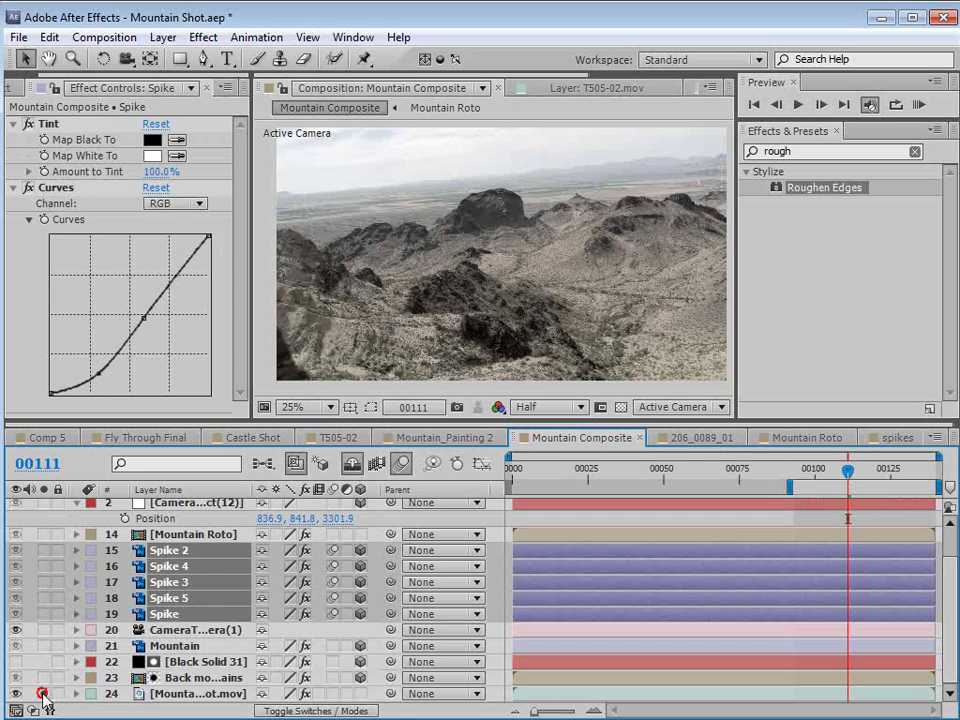
left_click(44, 695)
left_click(44, 695)
left_click(44, 695)
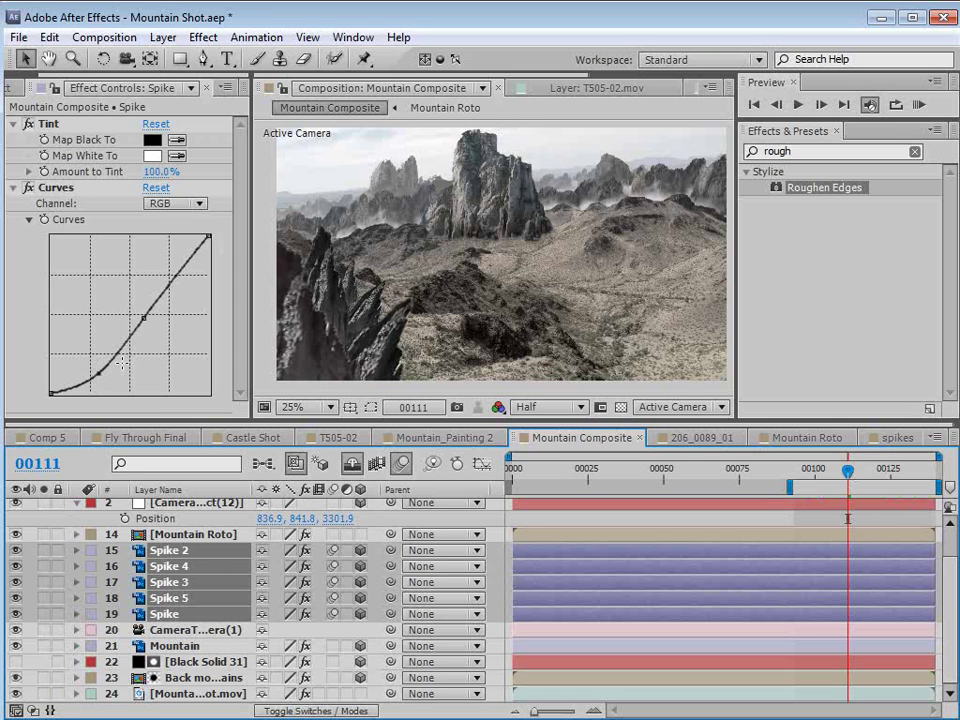
- Show the project items, extend the work area back to the start of the composition, and scrub to the earlier frames
left_click(19, 87)
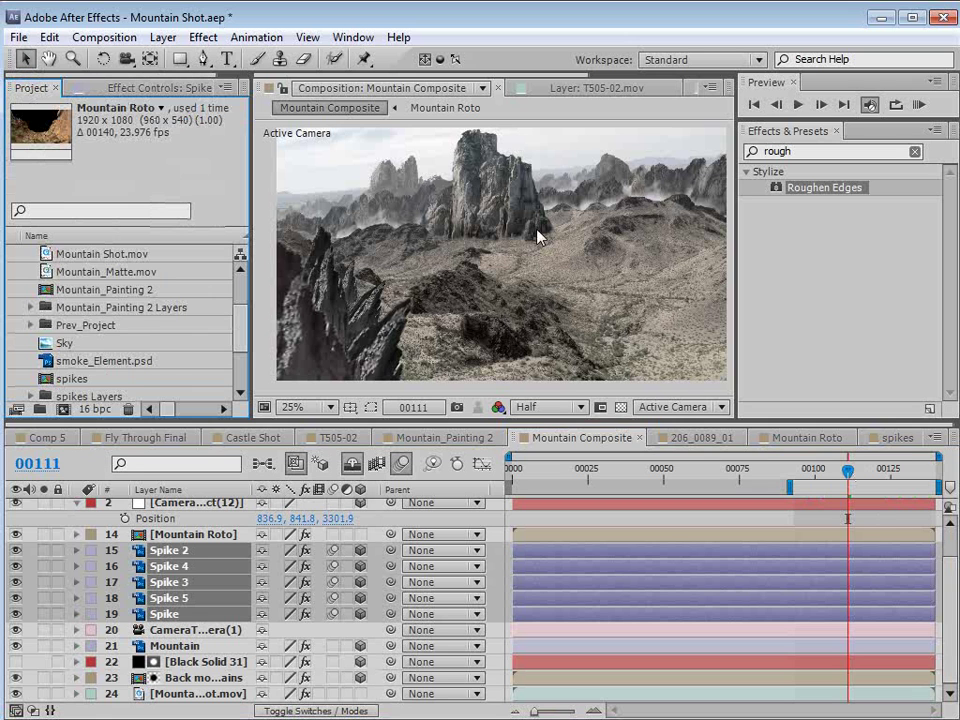
scroll(172, 320, "up", 2)
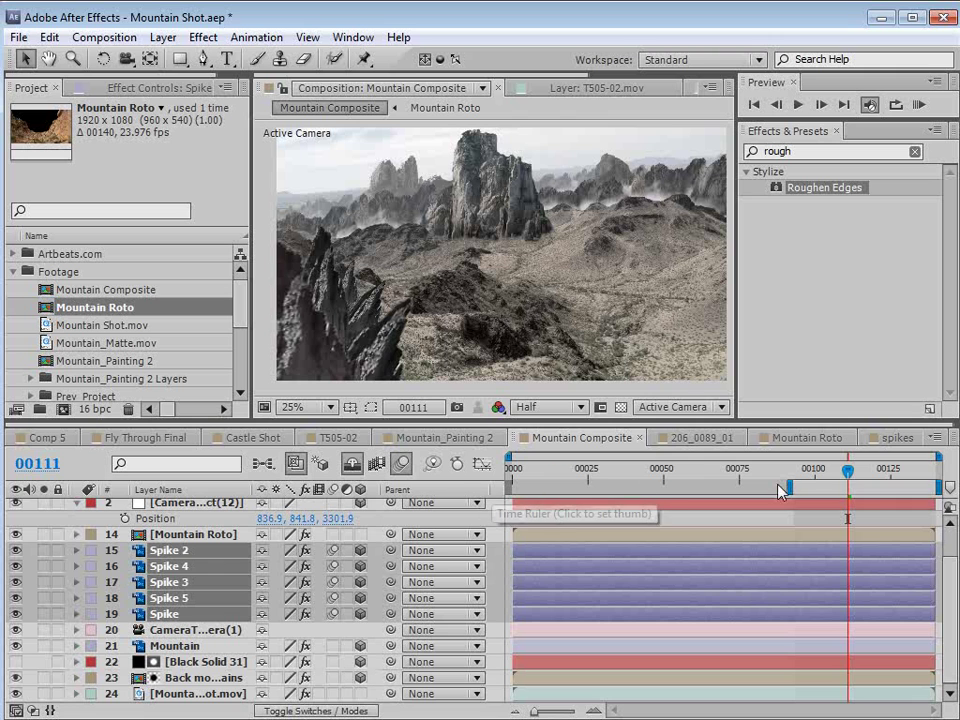
left_click(566, 484)
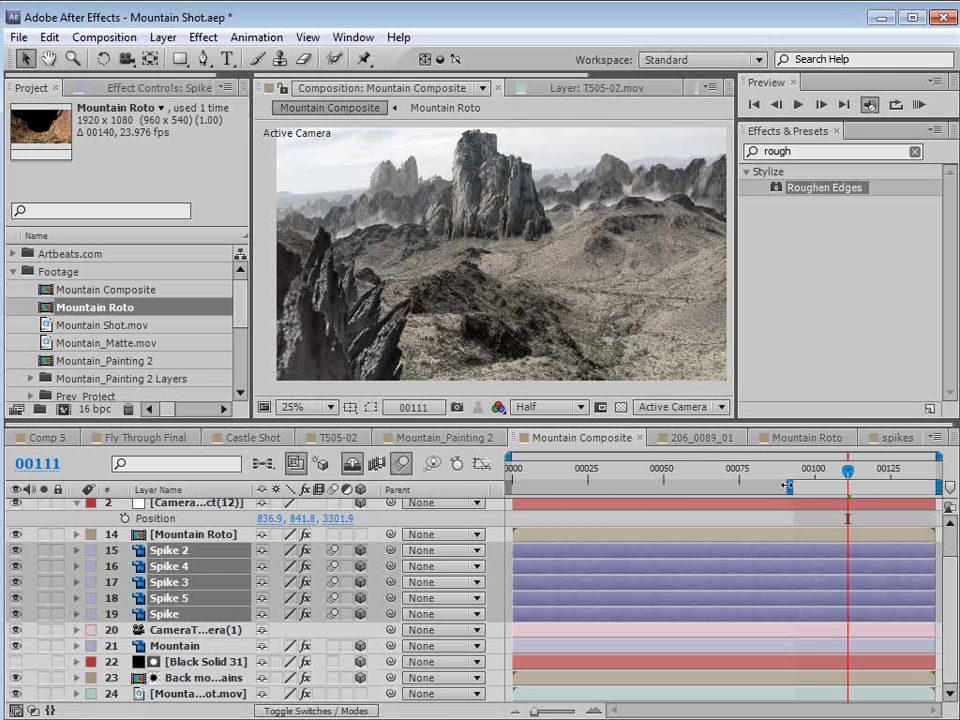
left_click_drag(797, 472, 621, 474)
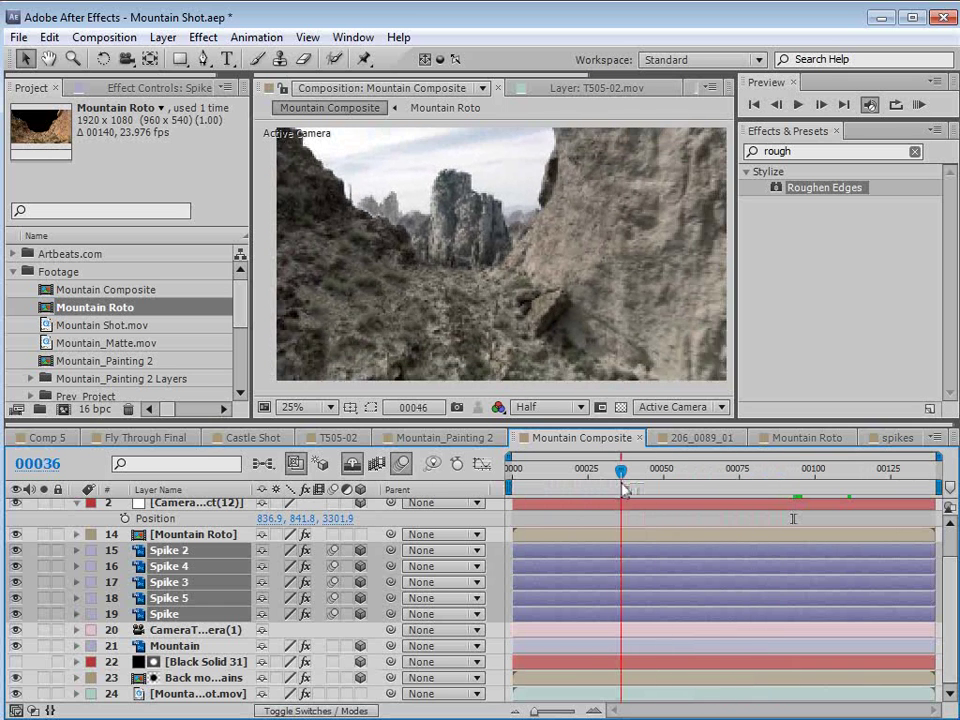
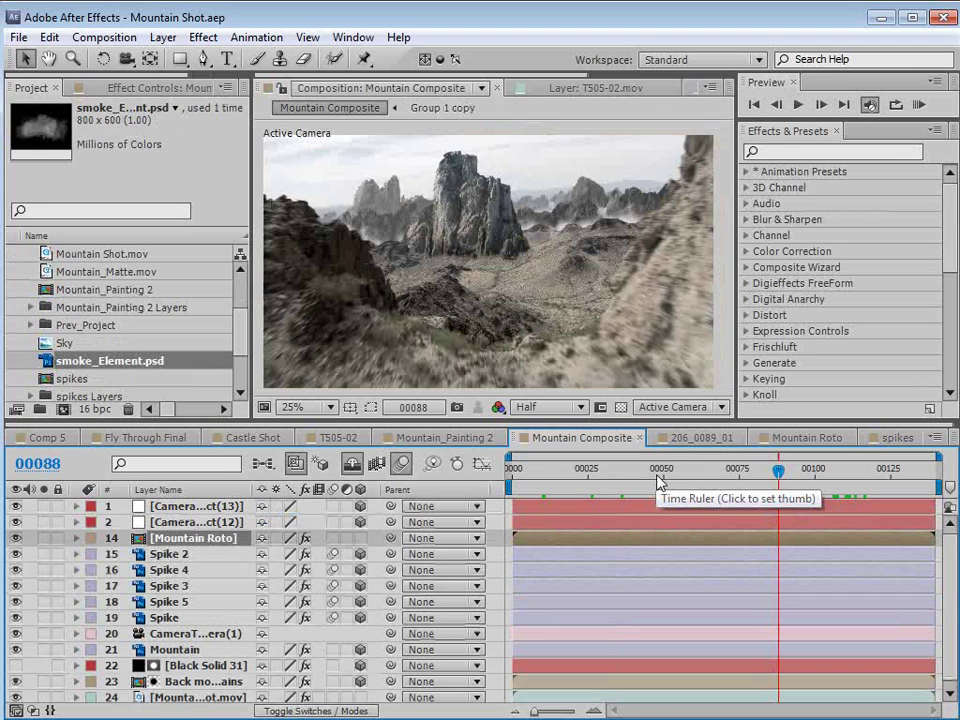
- Review the fog and final look in Comp 5 up to frame 113, and return to the Mountain Composite composition
left_click(50, 437)
left_click(686, 470)
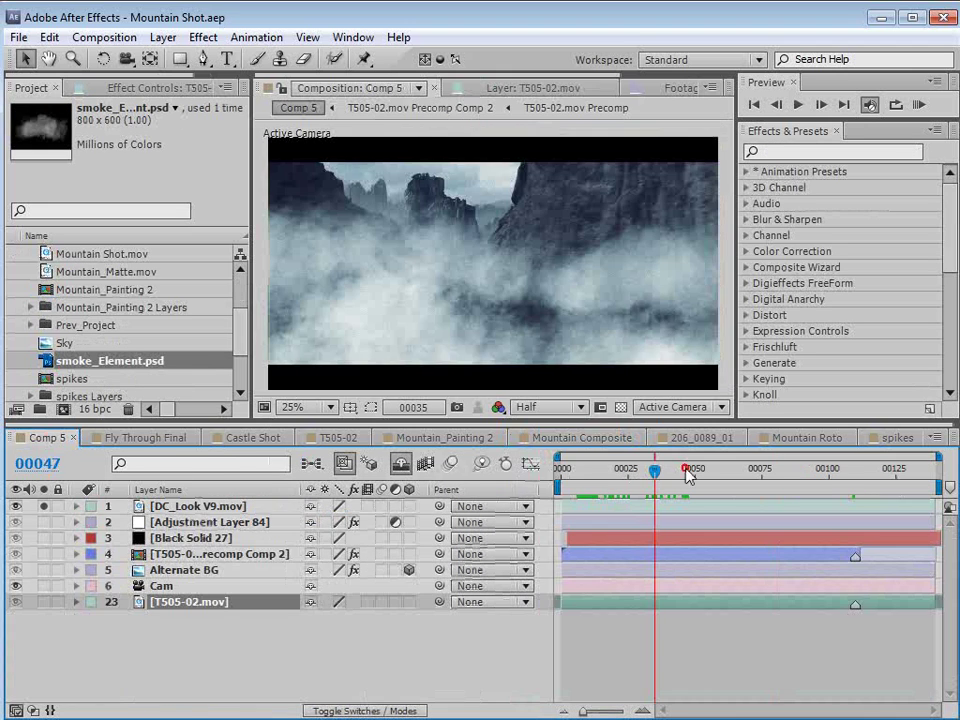
left_click_drag(688, 476, 863, 476)
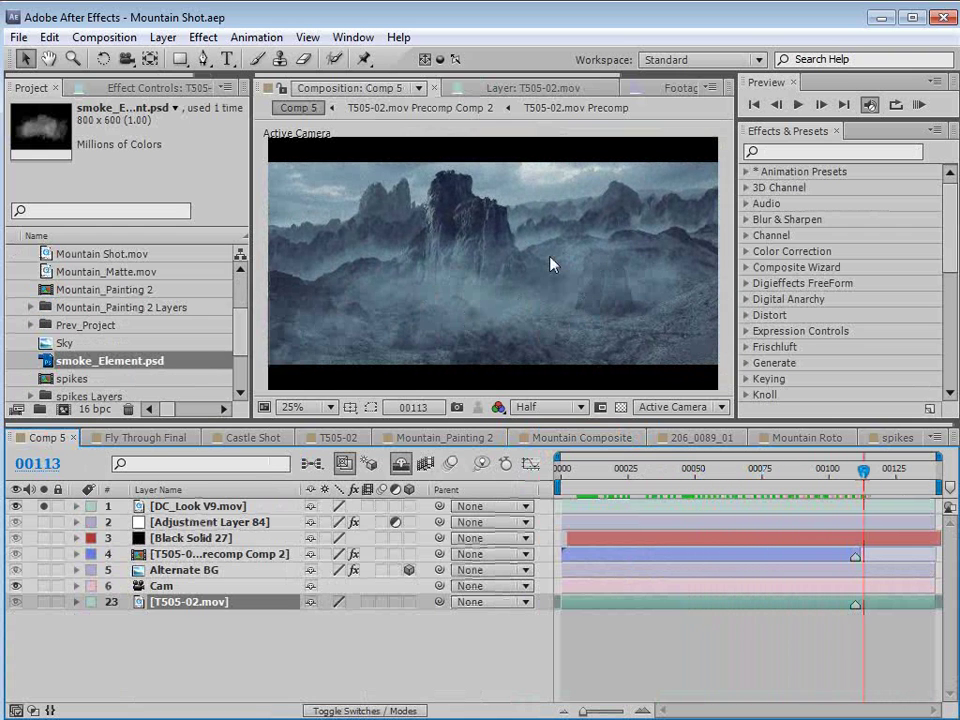
left_click(576, 439)
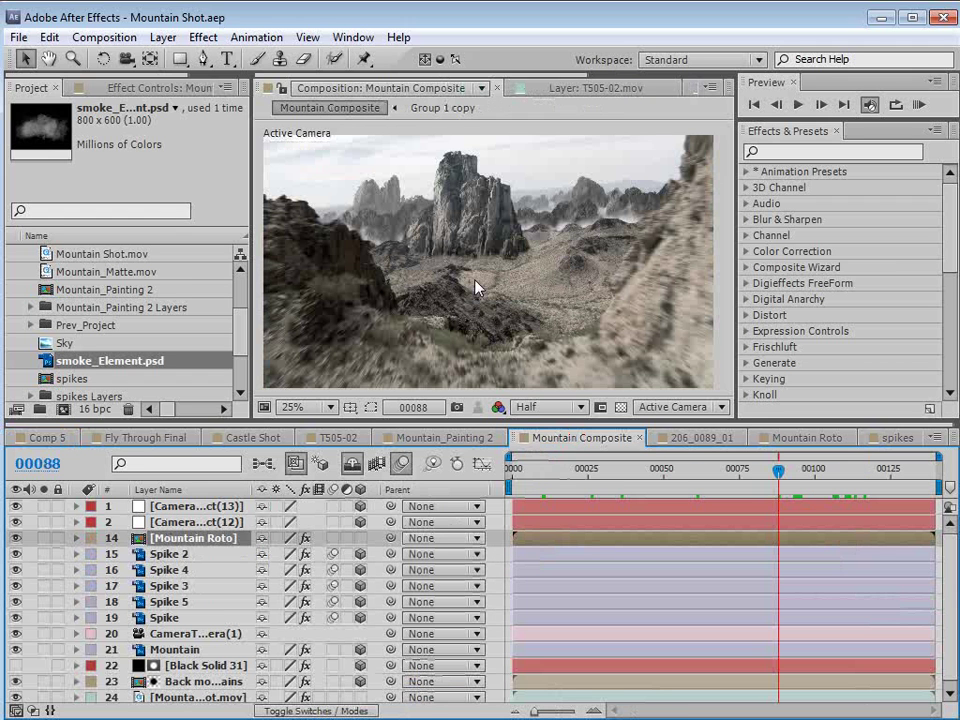
- Create a black 1920 x 1080 px solid named Particle Clouds in the Mountain Composite composition
left_click(163, 37)
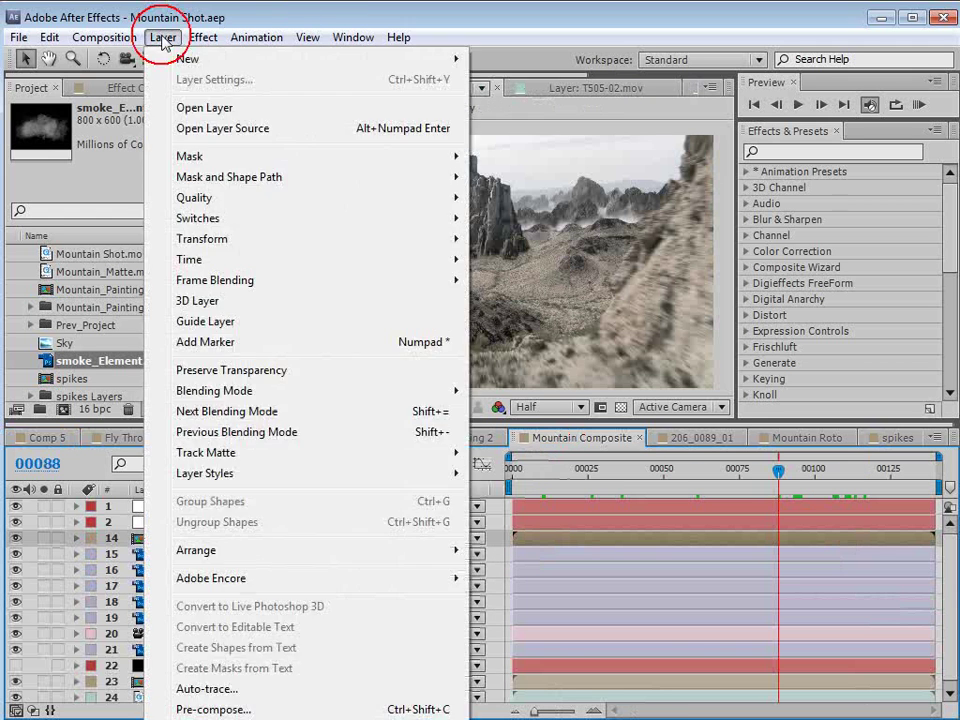
mouse_move(133, 58)
left_click(524, 79)
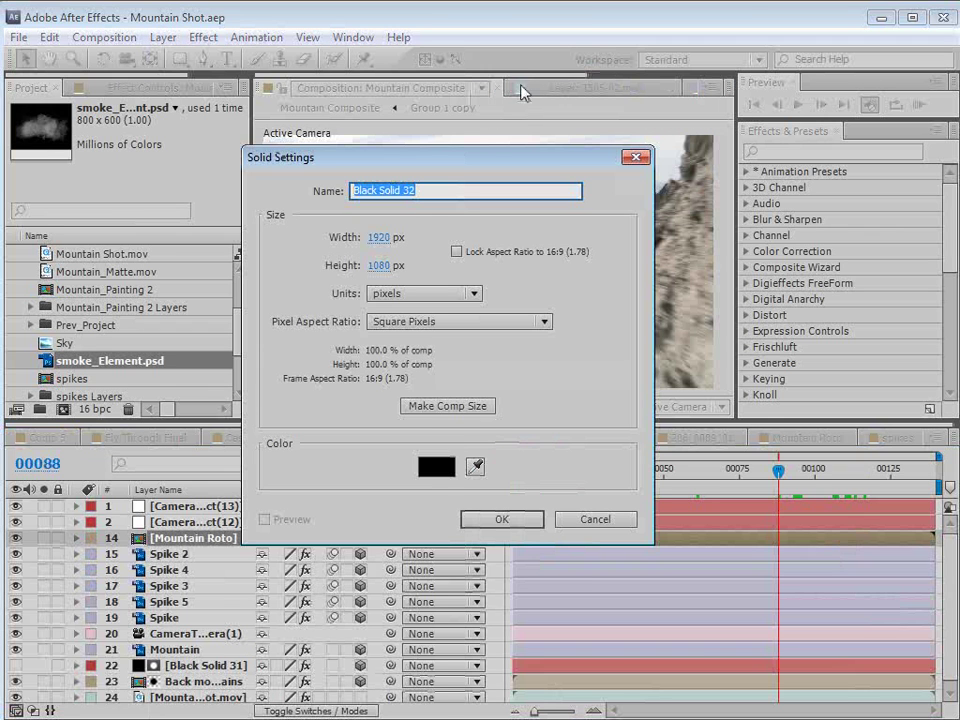
type("Part")
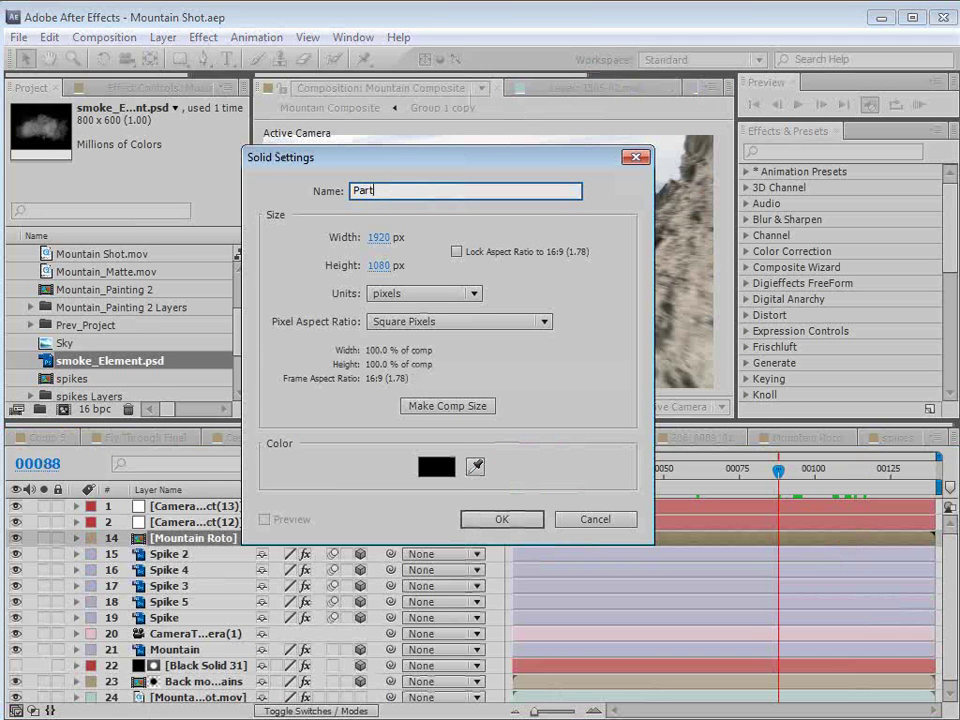
type("icle Clouds")
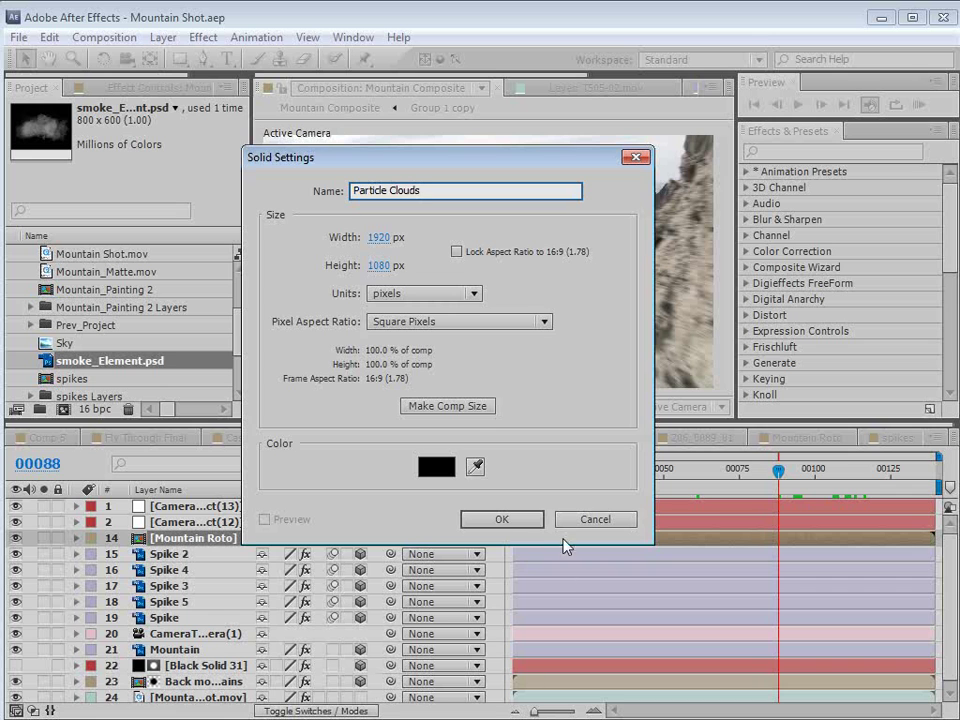
left_click(508, 518)
- Apply the Trapcode Particular effect to the Particle Clouds layer and check the particles at frame 49
left_click(800, 151)
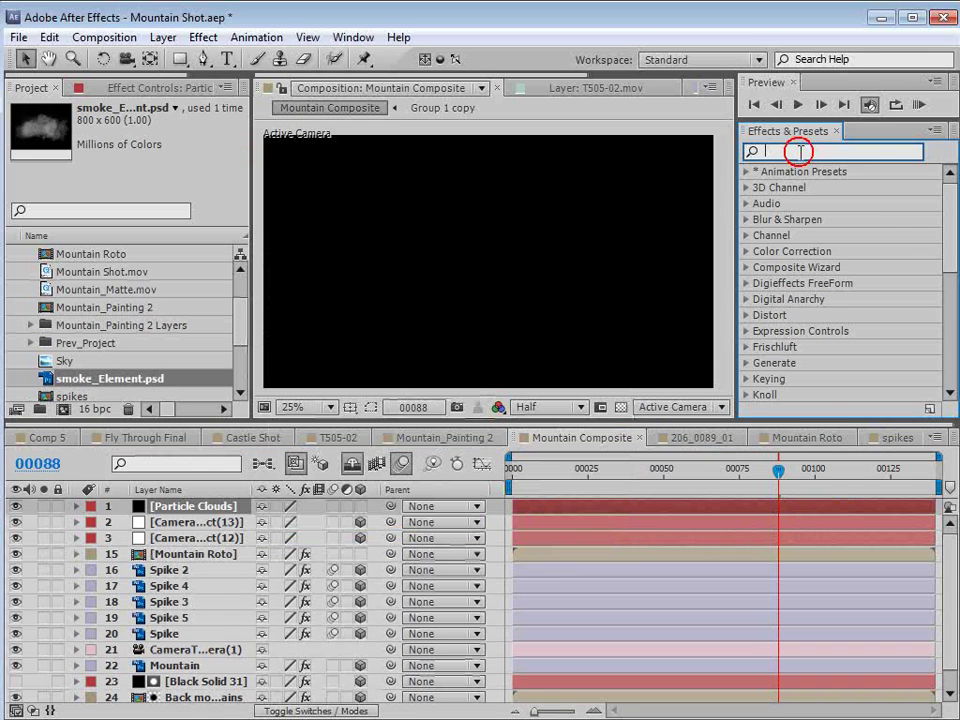
type("particul")
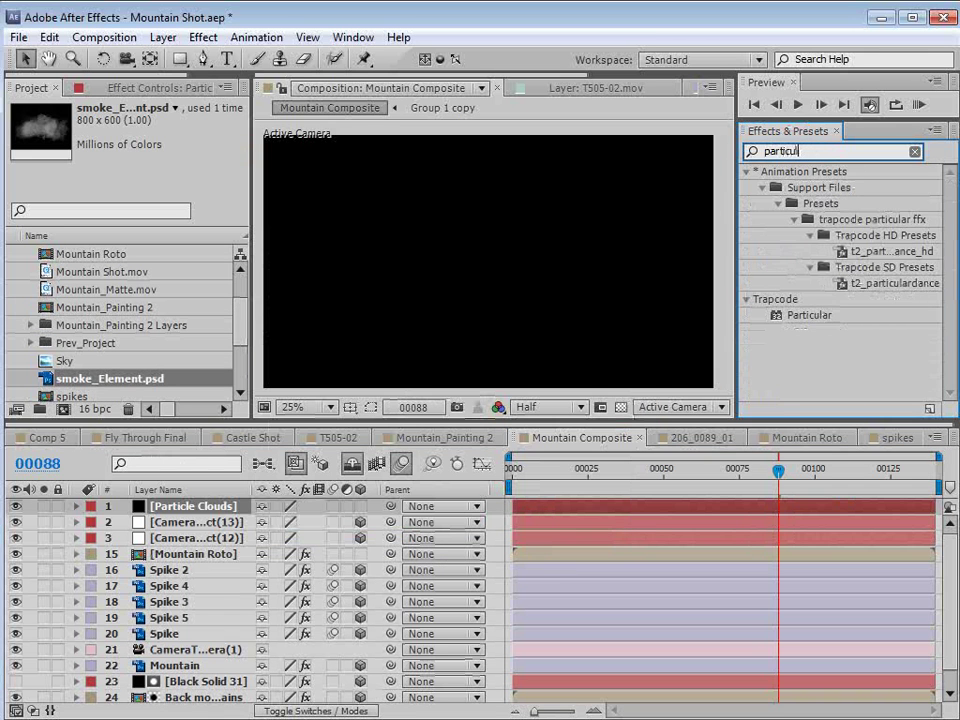
left_click_drag(808, 312, 200, 518)
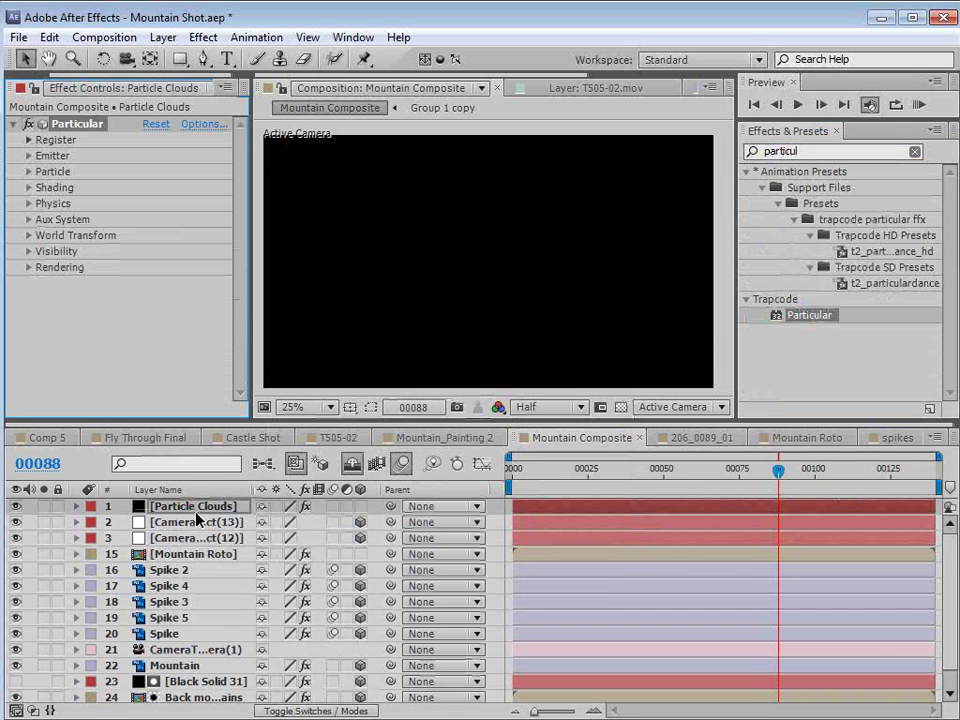
left_click_drag(727, 470, 657, 470)
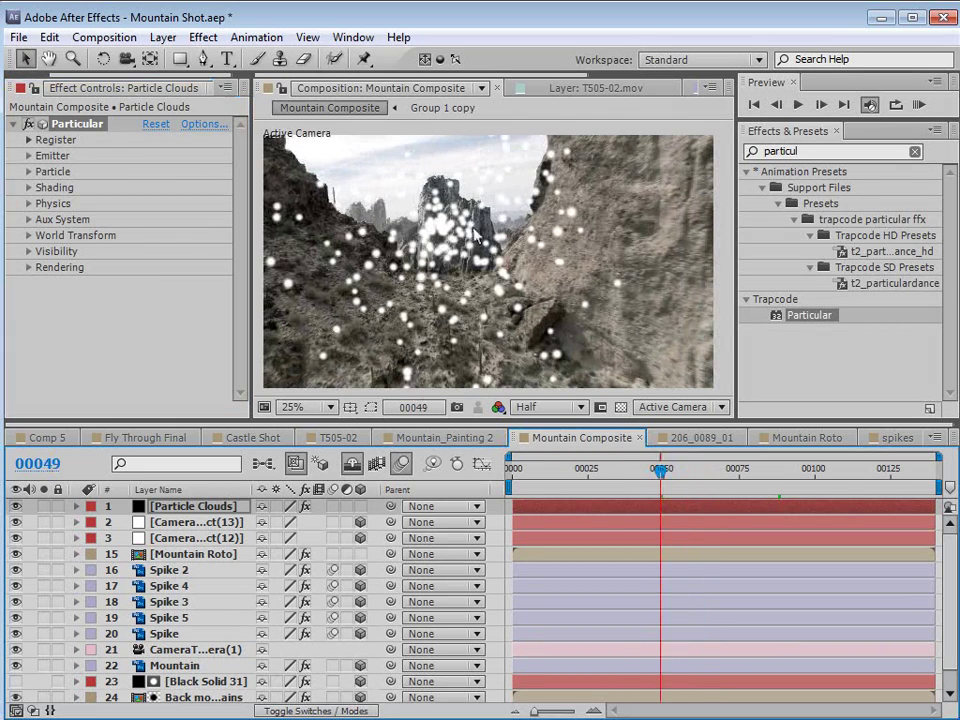
- Set Particular's emitter type to Box and its velocity to 0
left_click(28, 155)
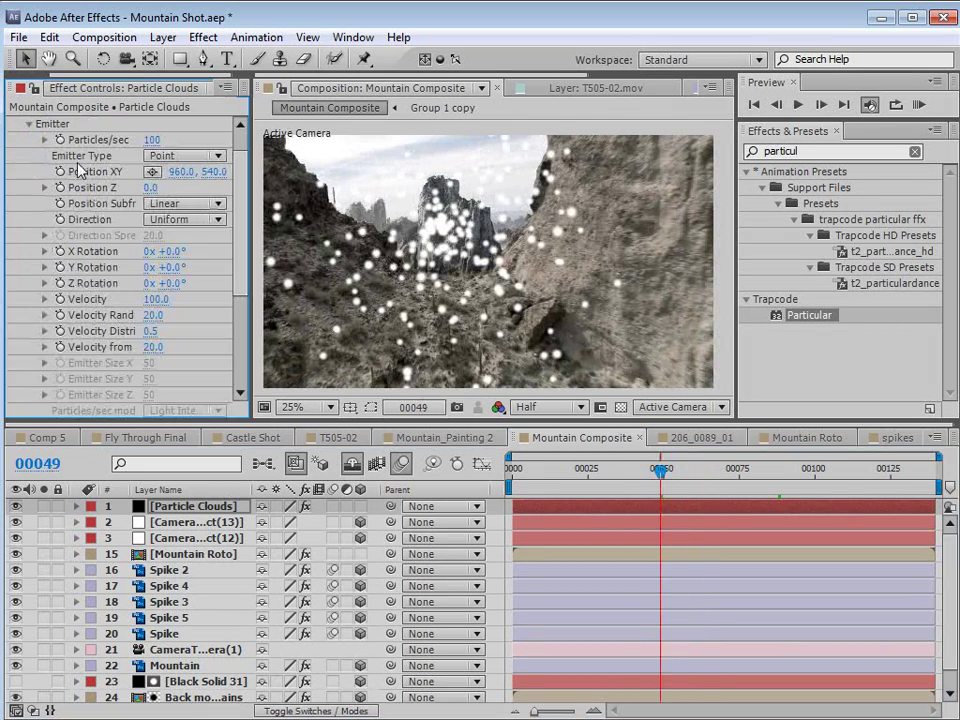
left_click_drag(252, 203, 324, 203)
left_click(222, 187)
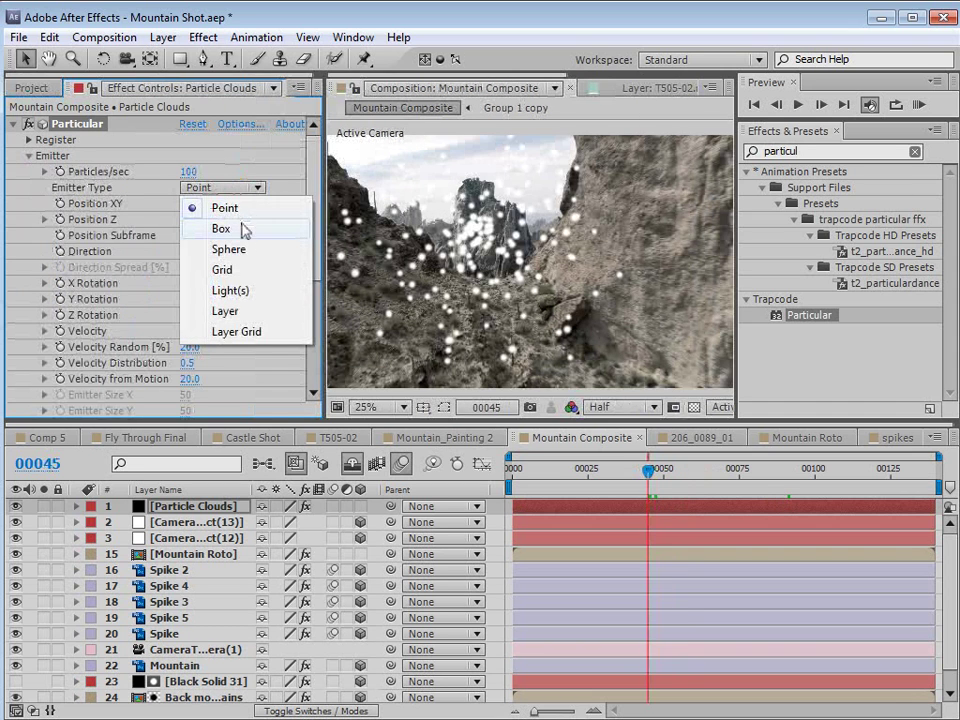
left_click(225, 229)
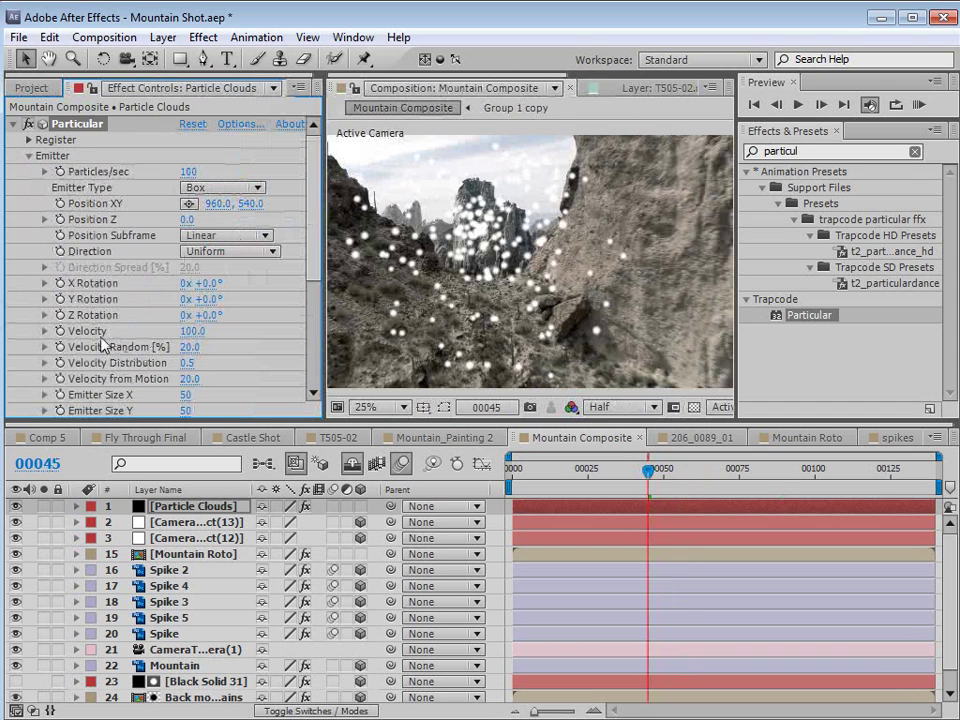
left_click(192, 330)
type("0")
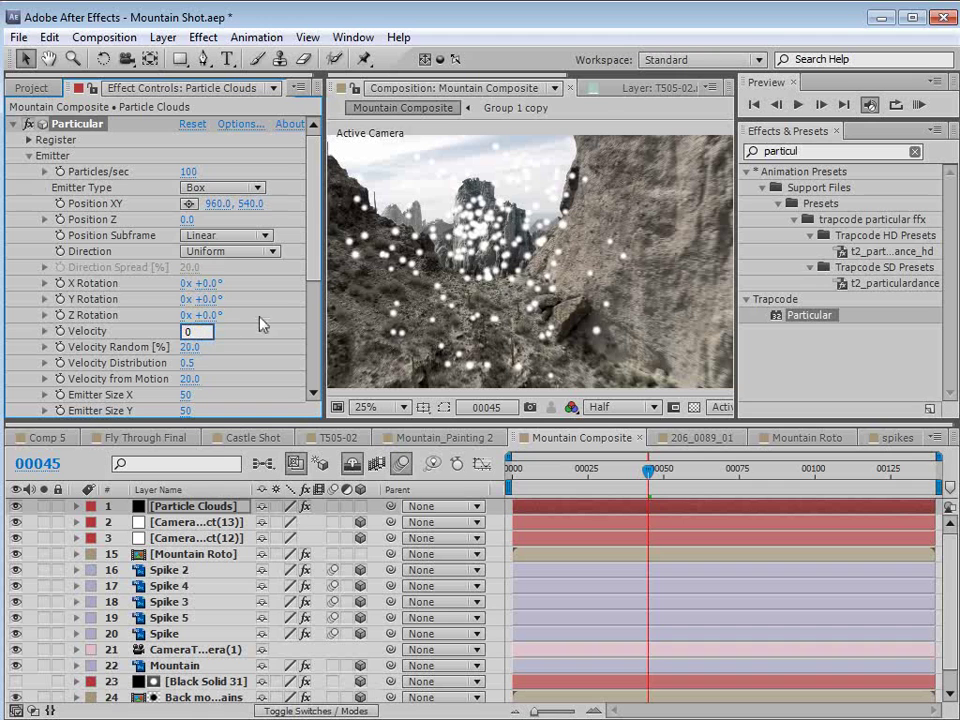
key("Return")
- Keyframe Particles/sec at 100 on frame 34 and 0 on frame 35, then scrub the surrounding frames
left_click_drag(648, 470, 616, 476)
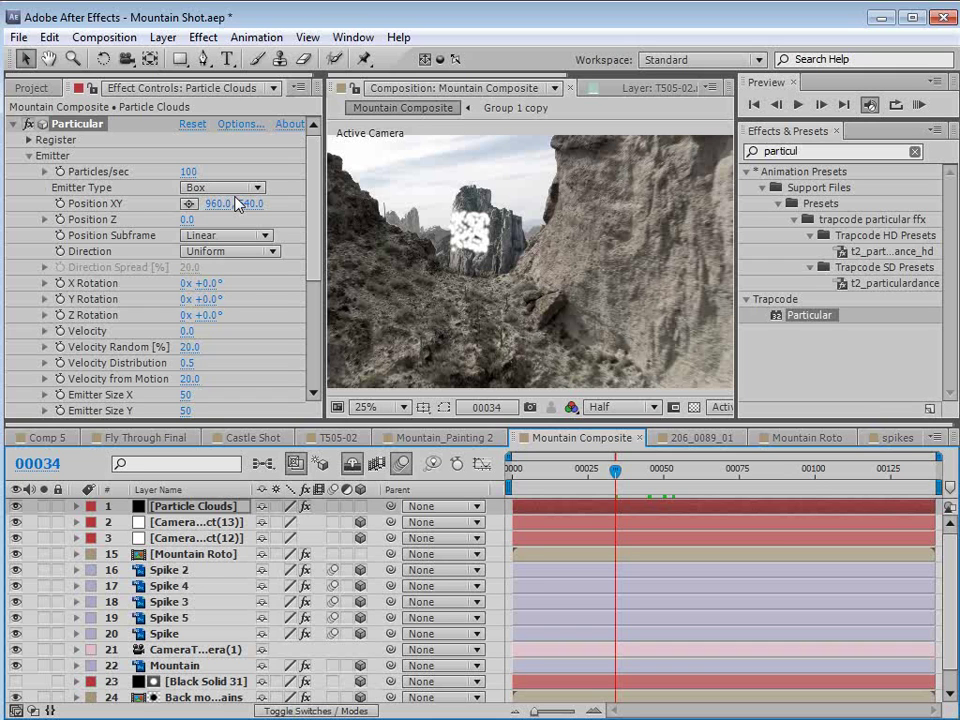
left_click(60, 171)
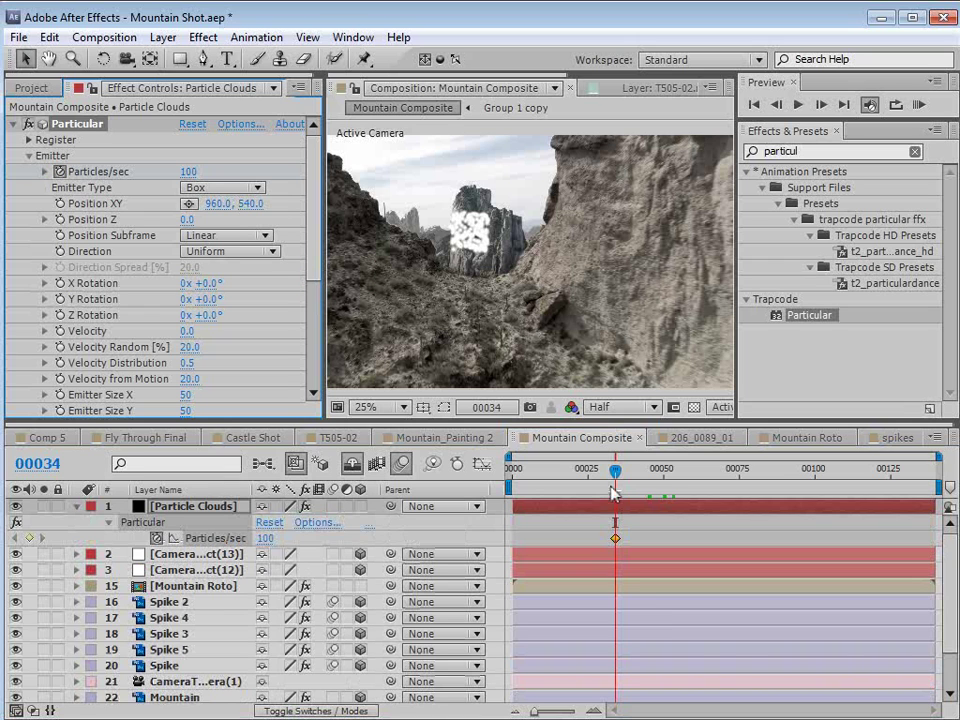
left_click(618, 493)
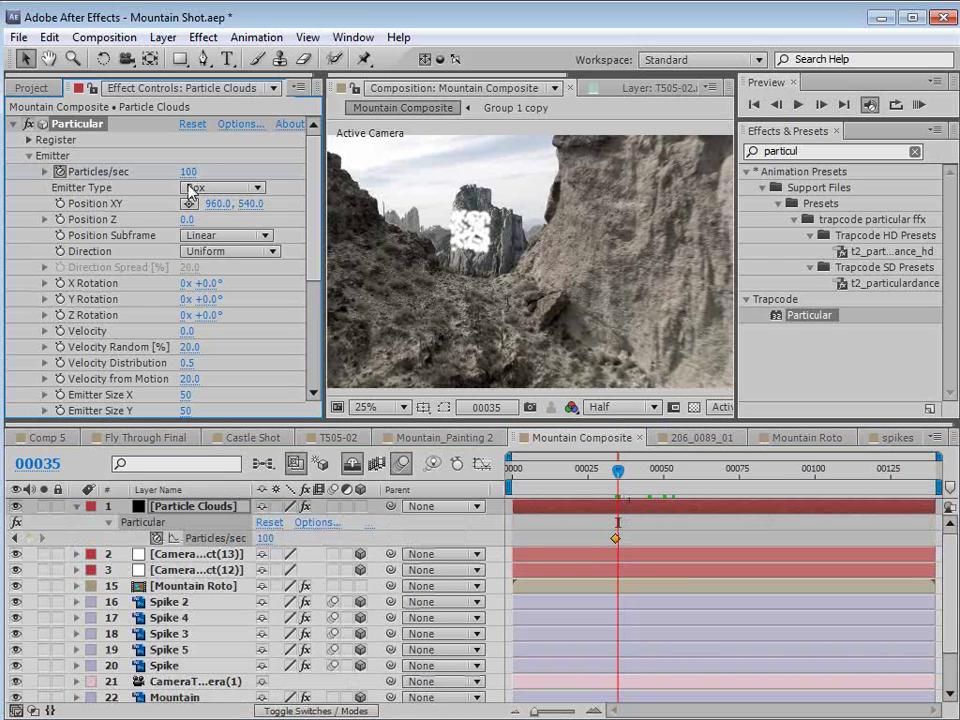
left_click(188, 173)
type("0")
key("Return")
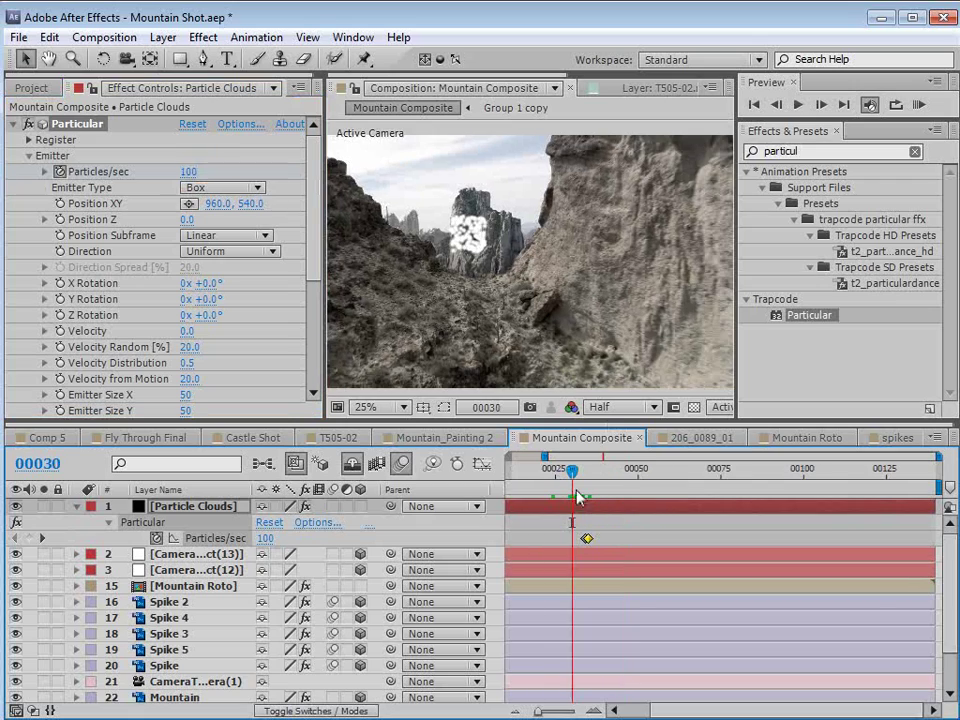
left_click_drag(576, 497, 643, 483)
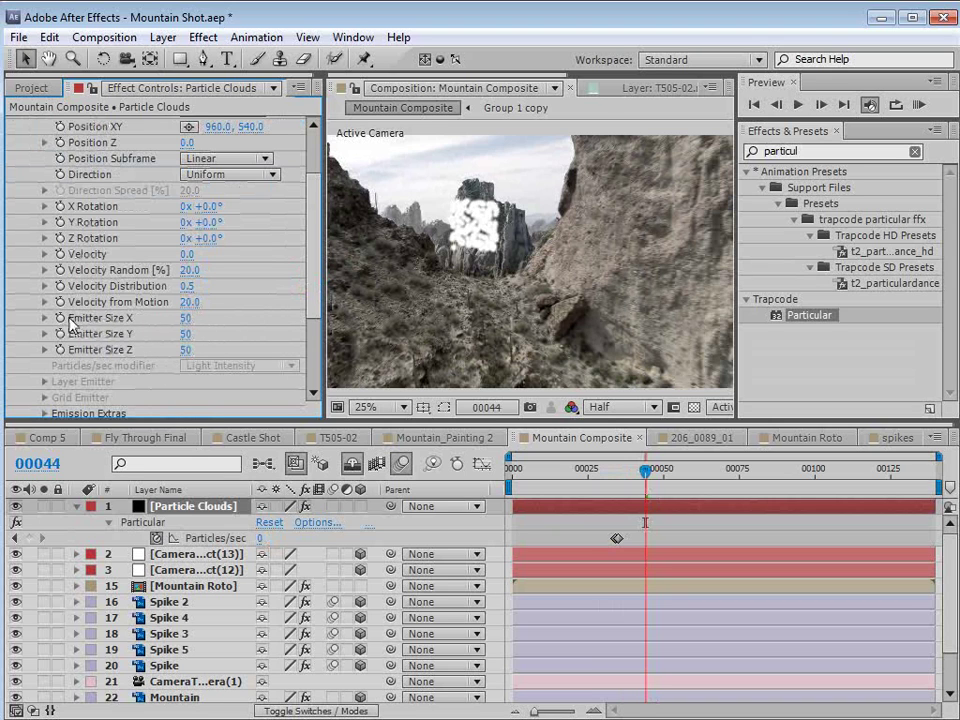
- Enlarge the box emitter to about 708 in X, 106 in Y and 717 in Z, and check it at frame 59
left_click_drag(185, 333, 784, 328)
scroll(439, 289, "down", 1)
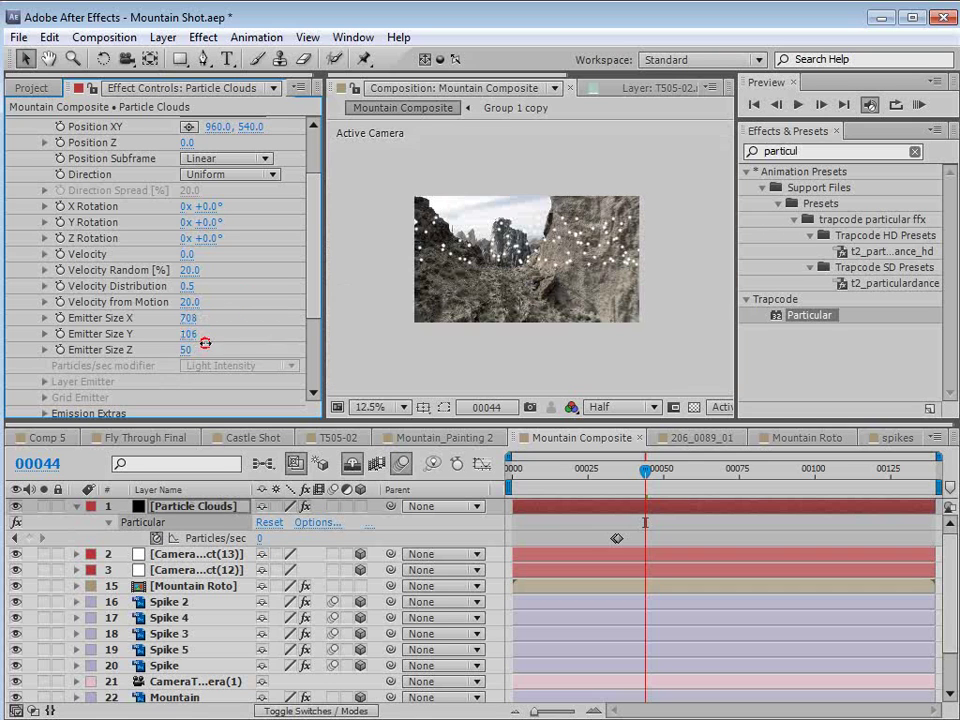
left_click_drag(205, 343, 760, 312)
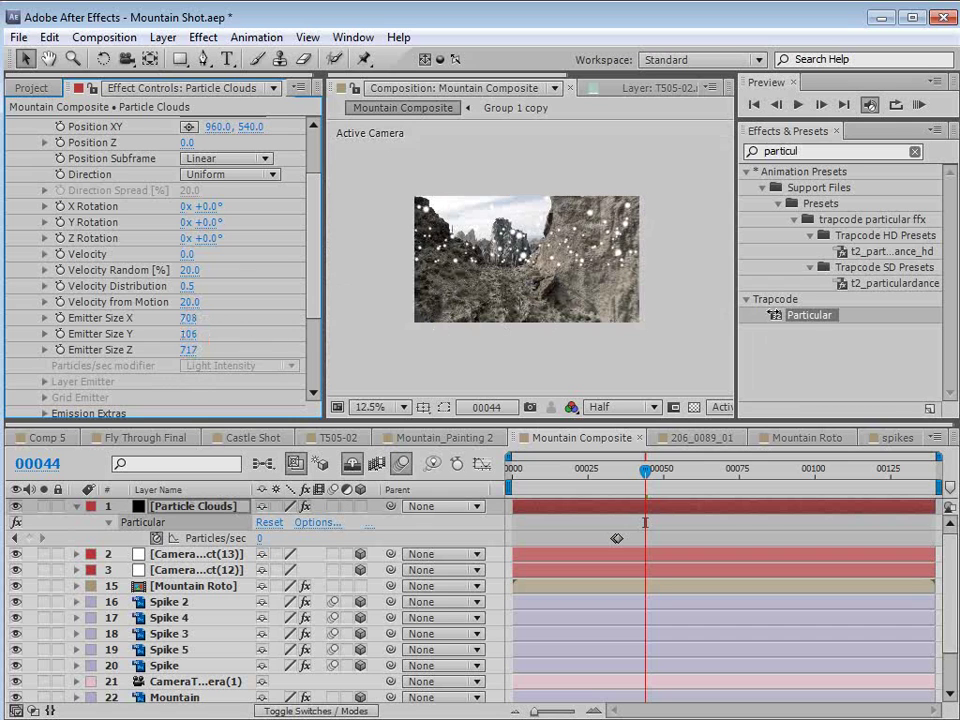
scroll(480, 265, "up", 1)
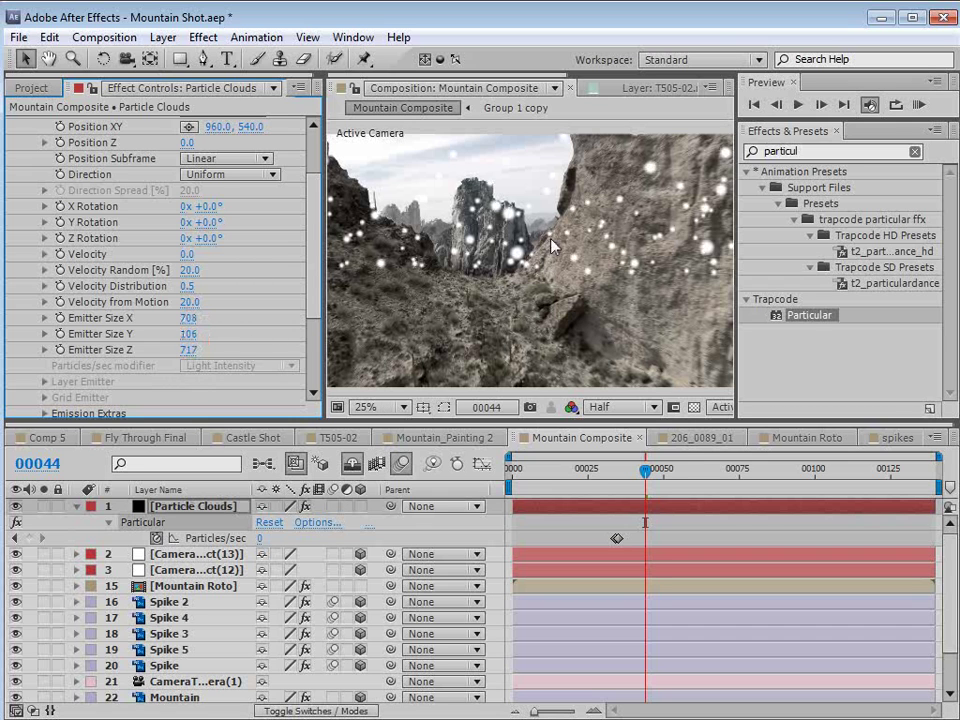
left_click_drag(645, 478, 690, 477)
- View the smoke_Element.psd footage and create a new composition from it
left_click(31, 88)
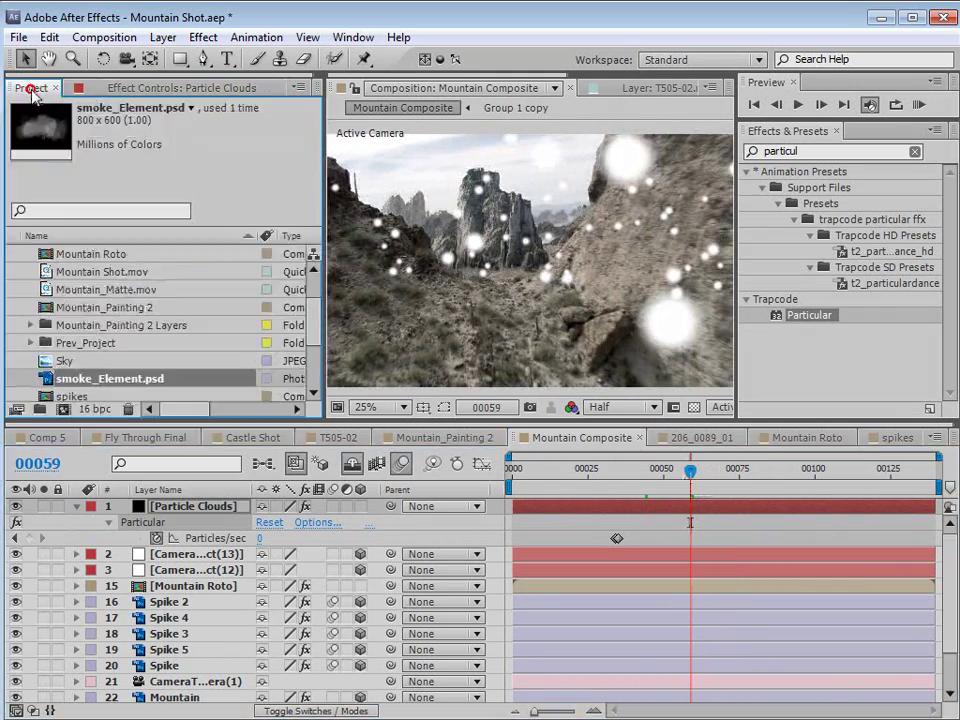
double_click(78, 380)
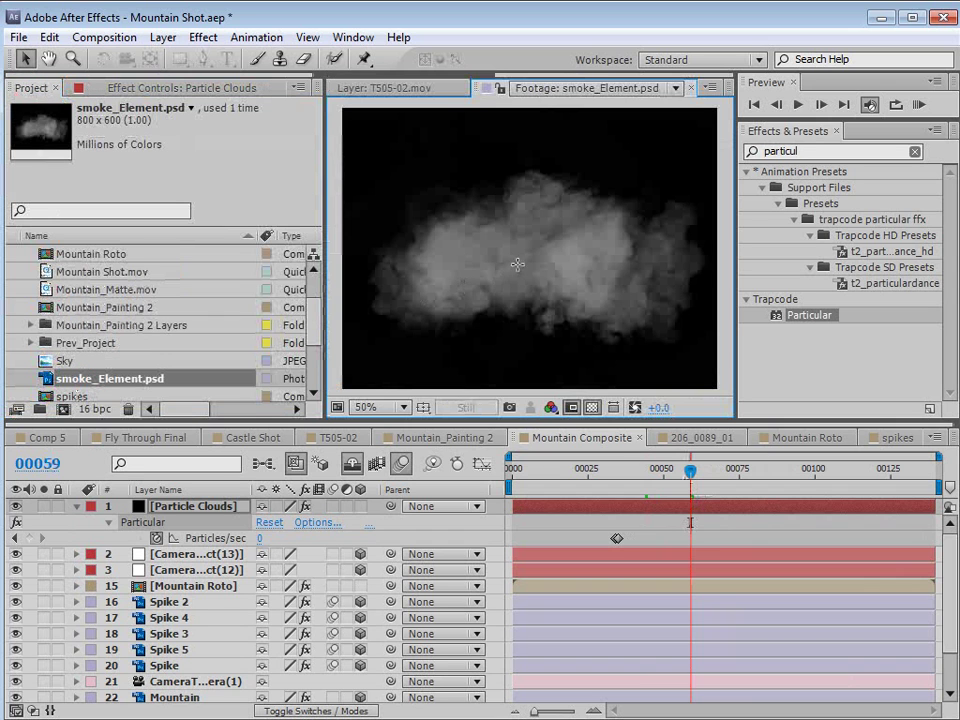
left_click_drag(104, 384, 63, 409)
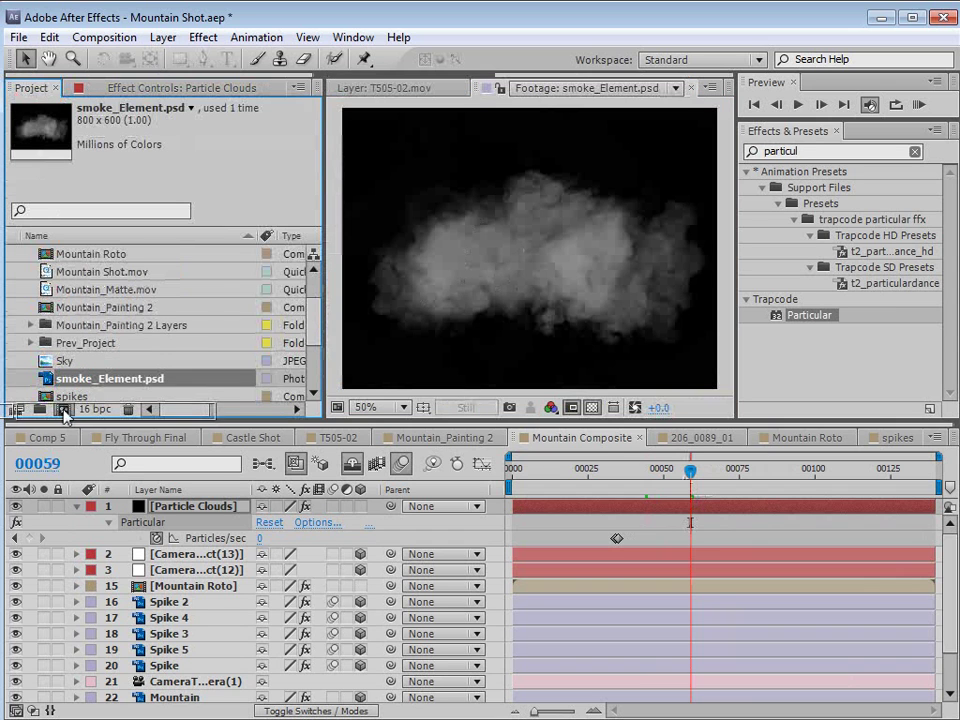
left_click(569, 476)
left_click_drag(569, 483, 603, 489)
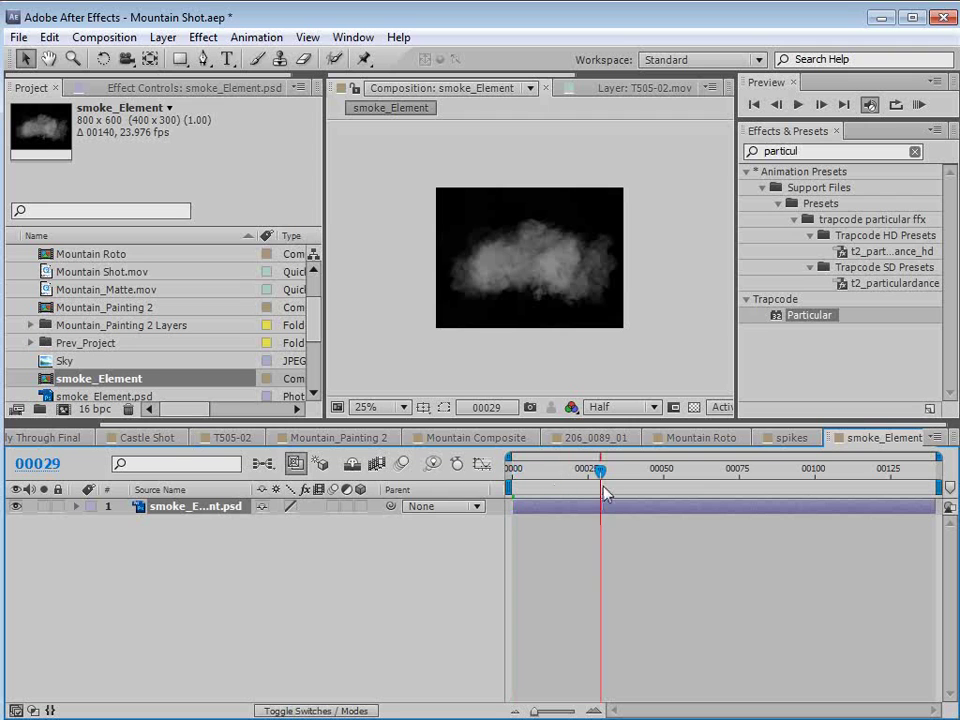
- Add a white 800 x 600 px solid to the smoke_Element composition
left_click(163, 37)
mouse_move(124, 56)
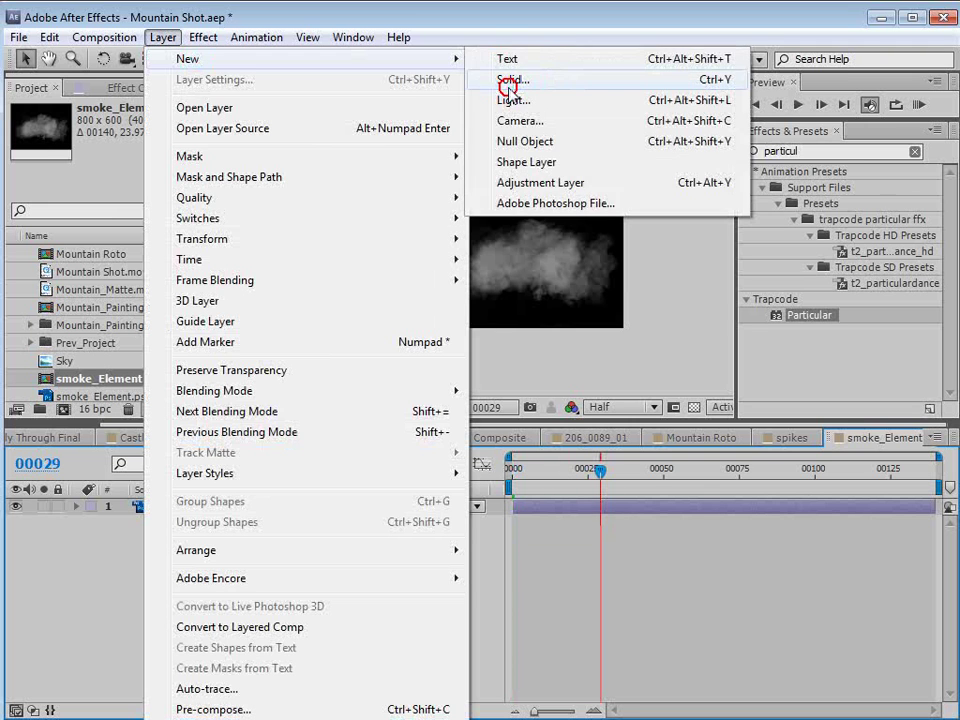
left_click(508, 79)
left_click(436, 466)
left_click_drag(392, 480, 254, 349)
left_click(640, 350)
left_click(499, 520)
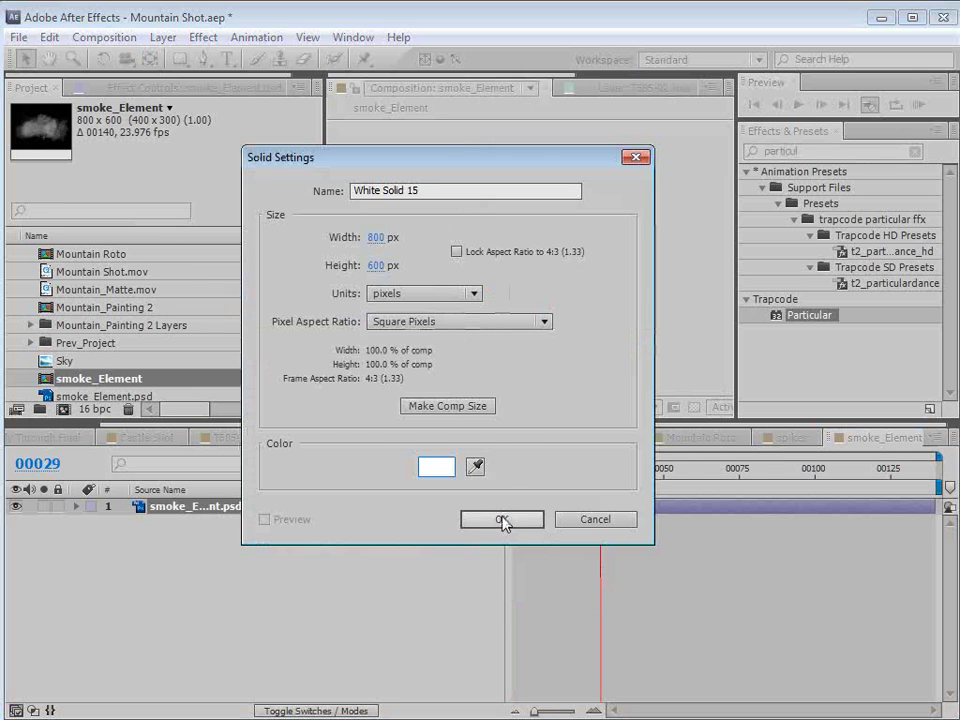
- Place the white solid below the smoke image, use the smoke as its luma matte, and check the transparency
left_click_drag(170, 509, 170, 535)
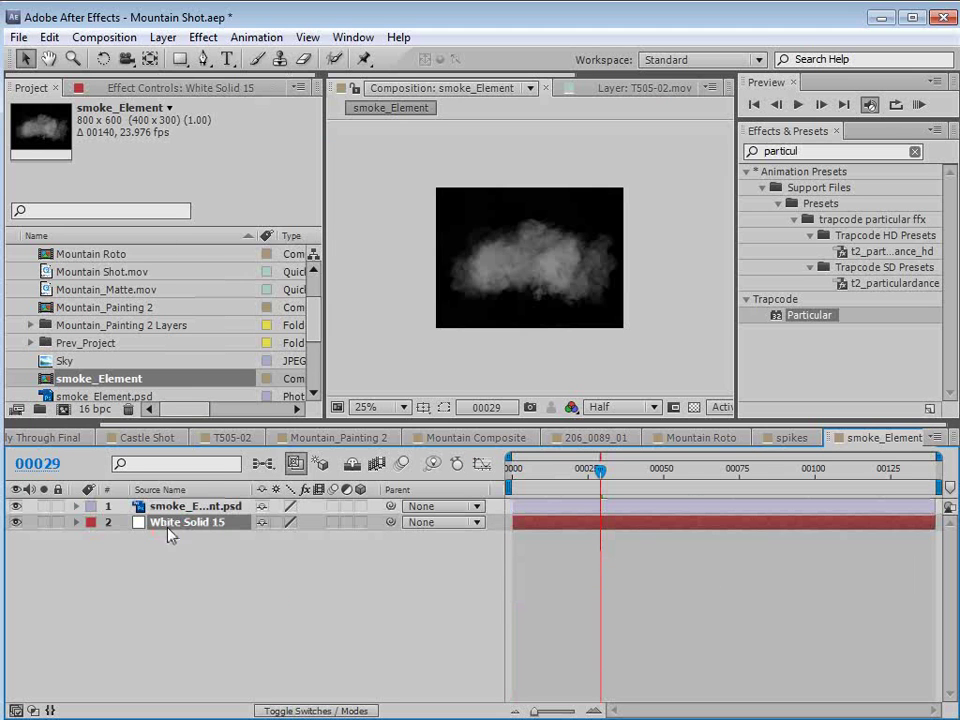
key("F4")
left_click(370, 522)
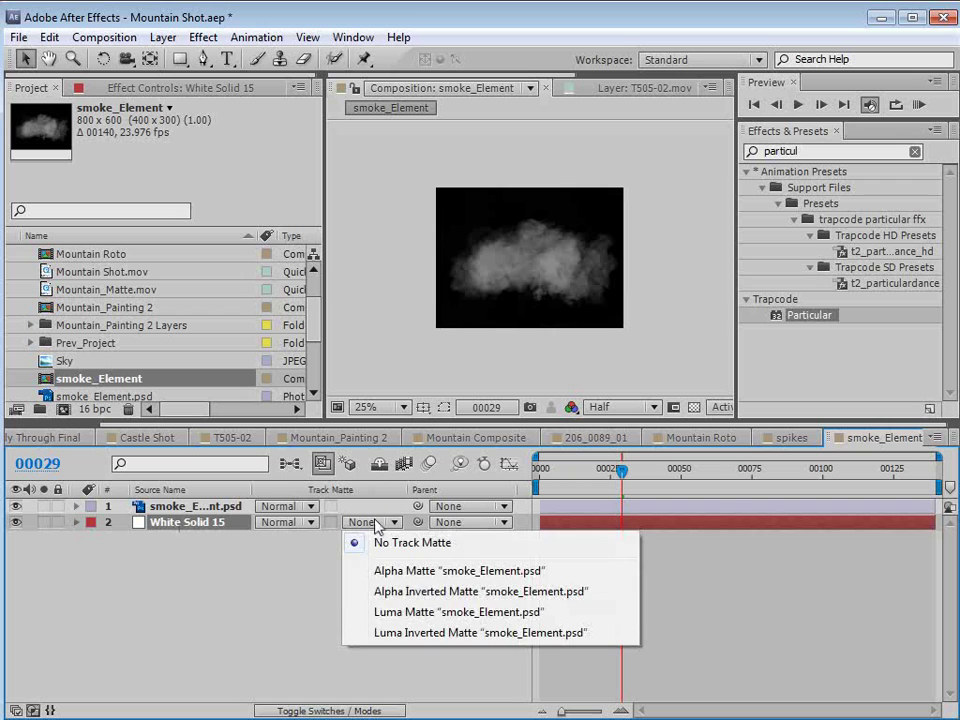
left_click(415, 614)
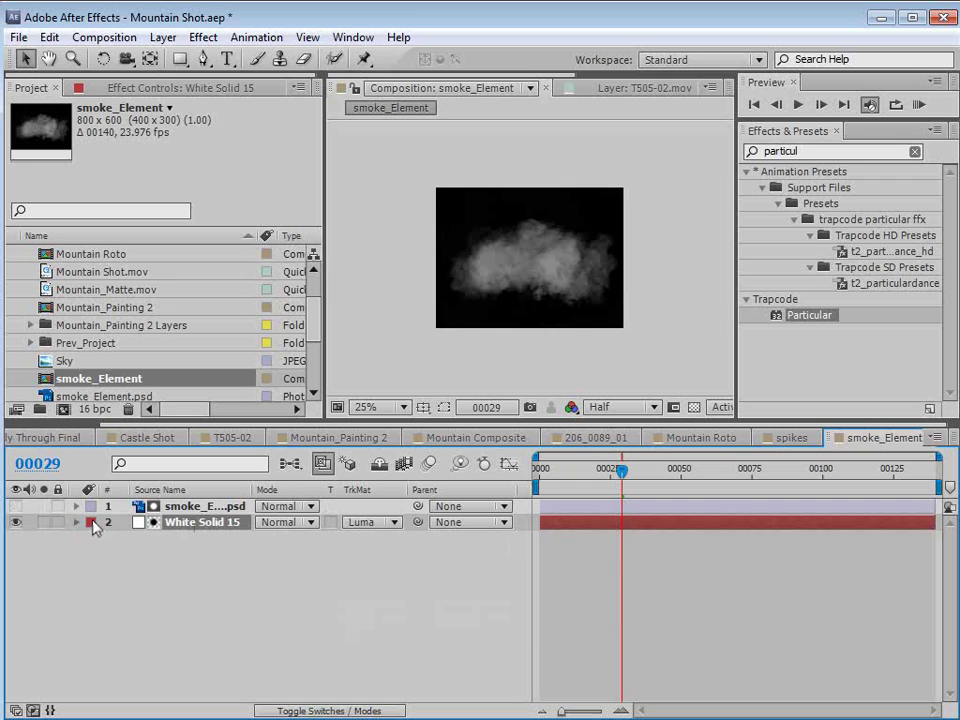
scroll(514, 328, "up", 1)
left_click(608, 332)
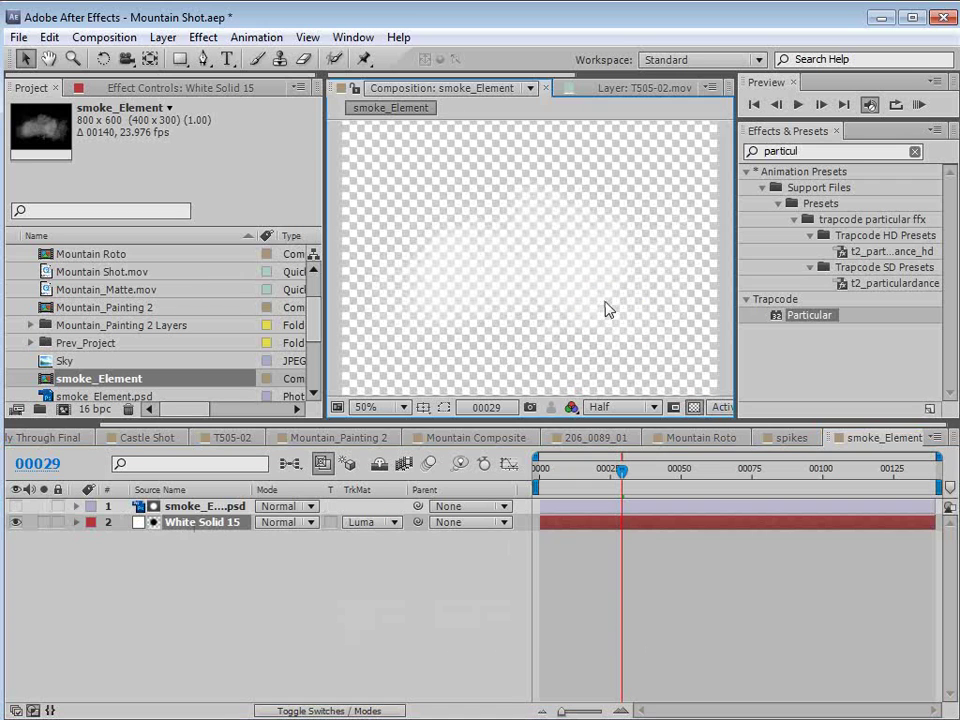
left_click(694, 410)
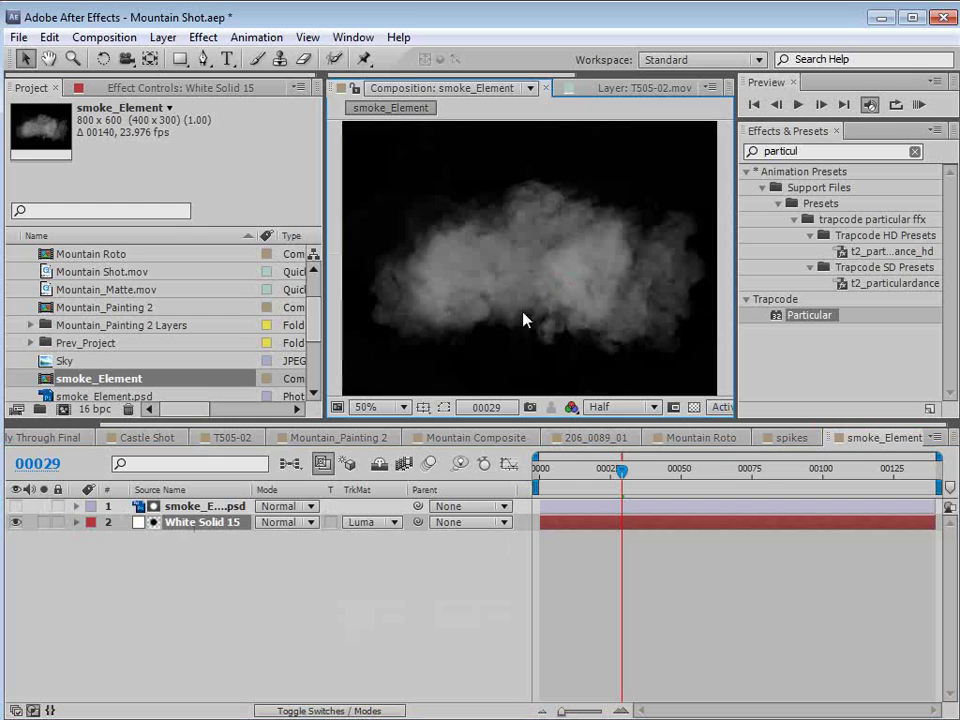
- Add the smoke_Element composition to Mountain Composite as a hidden layer above Particle Clouds, and reopen the Particular settings
left_click(476, 440)
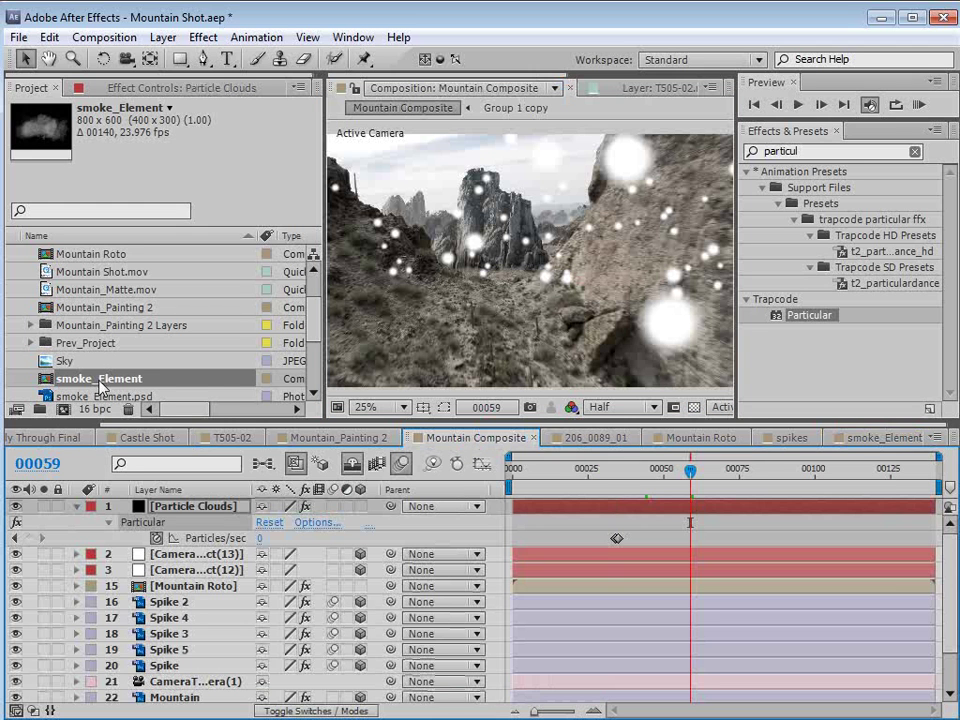
left_click_drag(99, 383, 187, 510)
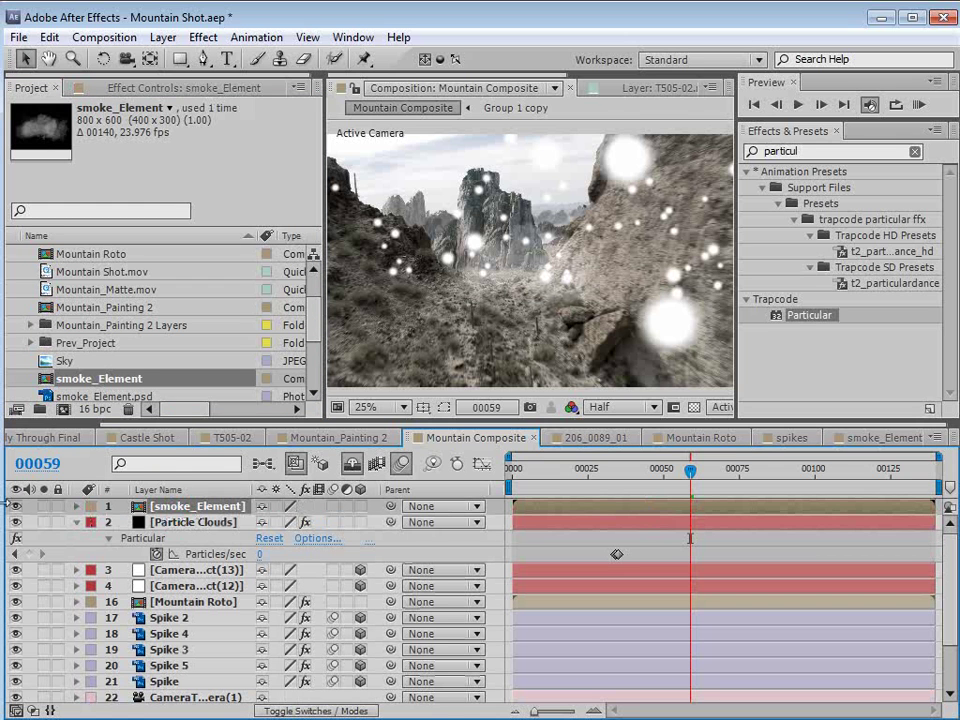
left_click(14, 507)
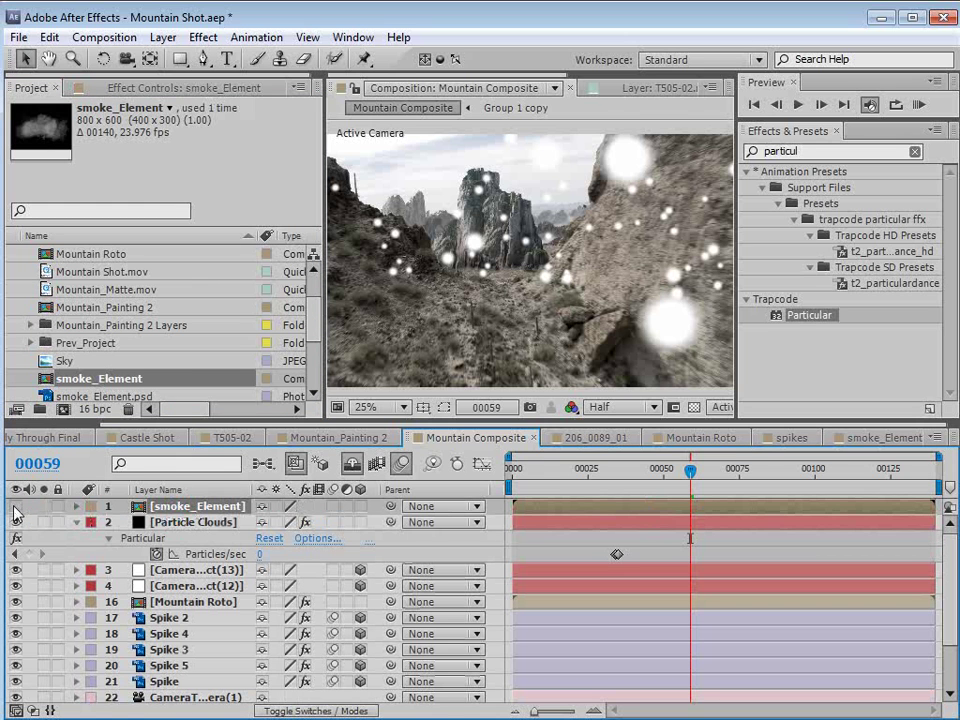
left_click(194, 522)
left_click(150, 88)
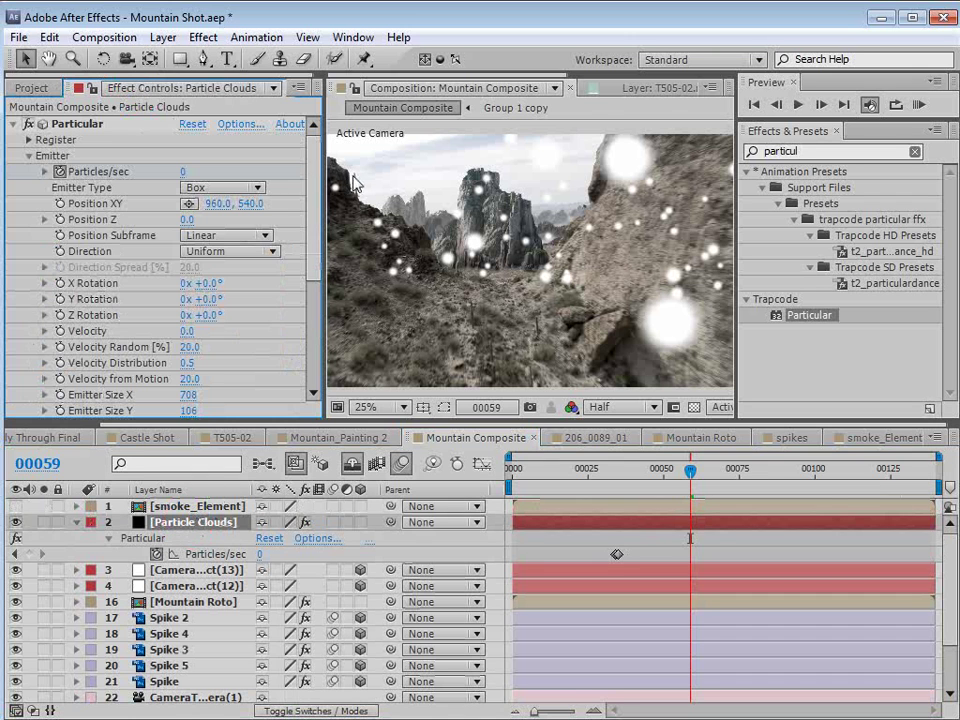
- Set the Particle Clouds particle type to Sprite and use the smoke_Element layer as the particle texture
scroll(311, 182, "down", 6)
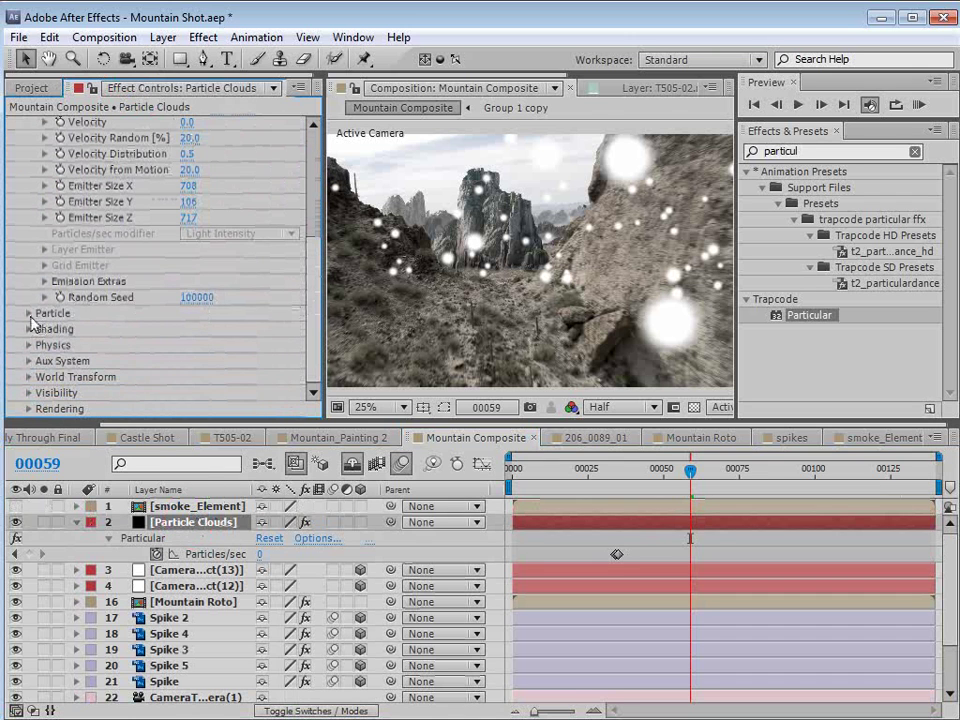
left_click(29, 314)
left_click(229, 172)
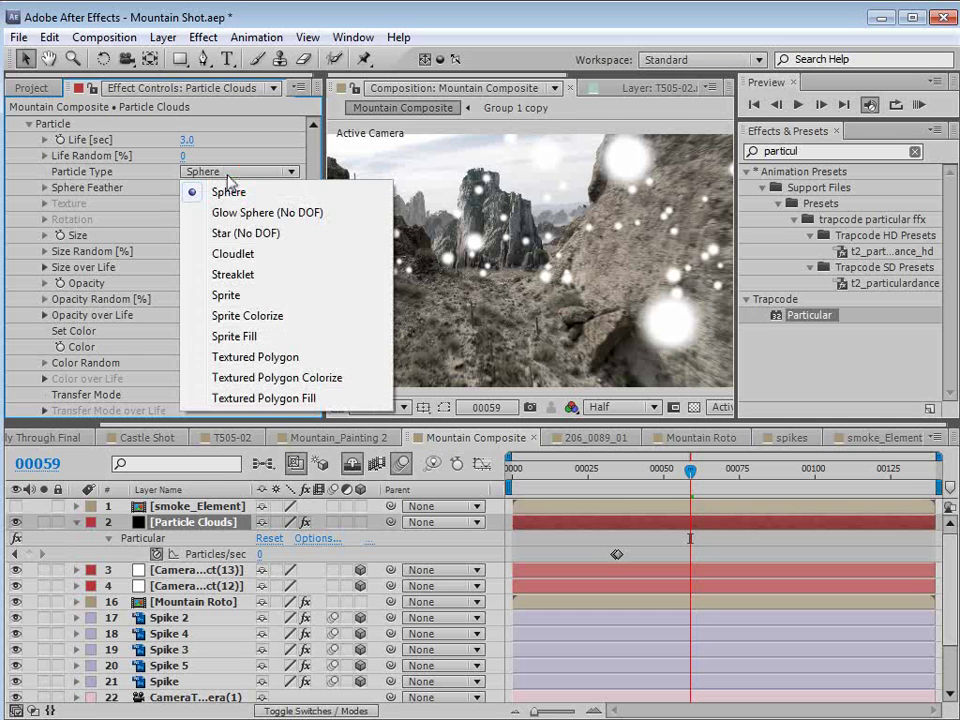
left_click(252, 298)
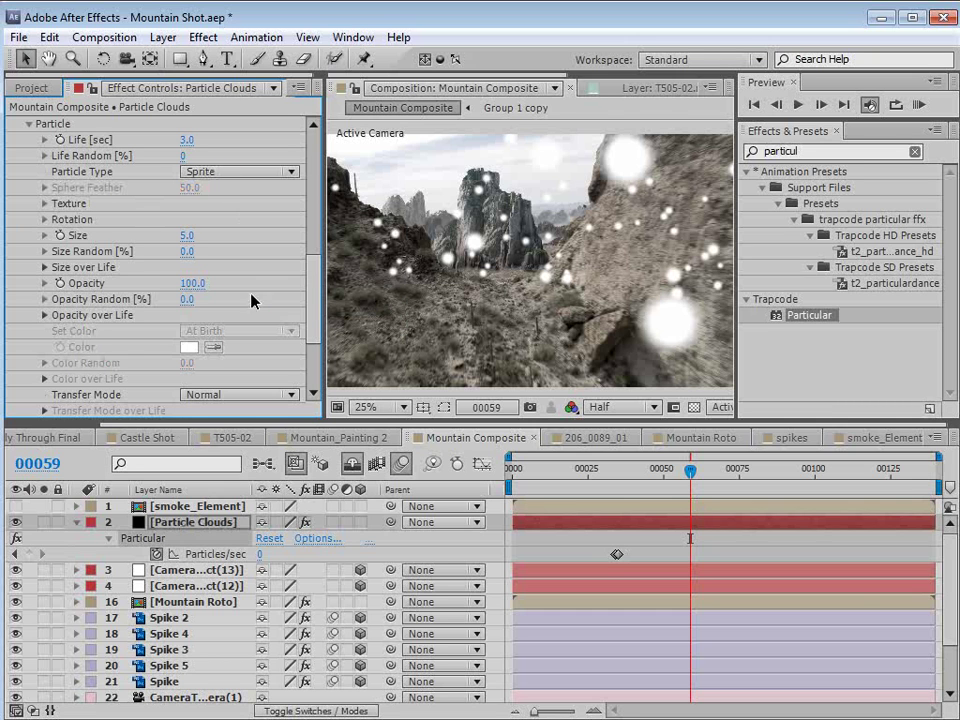
left_click(43, 205)
left_click(236, 218)
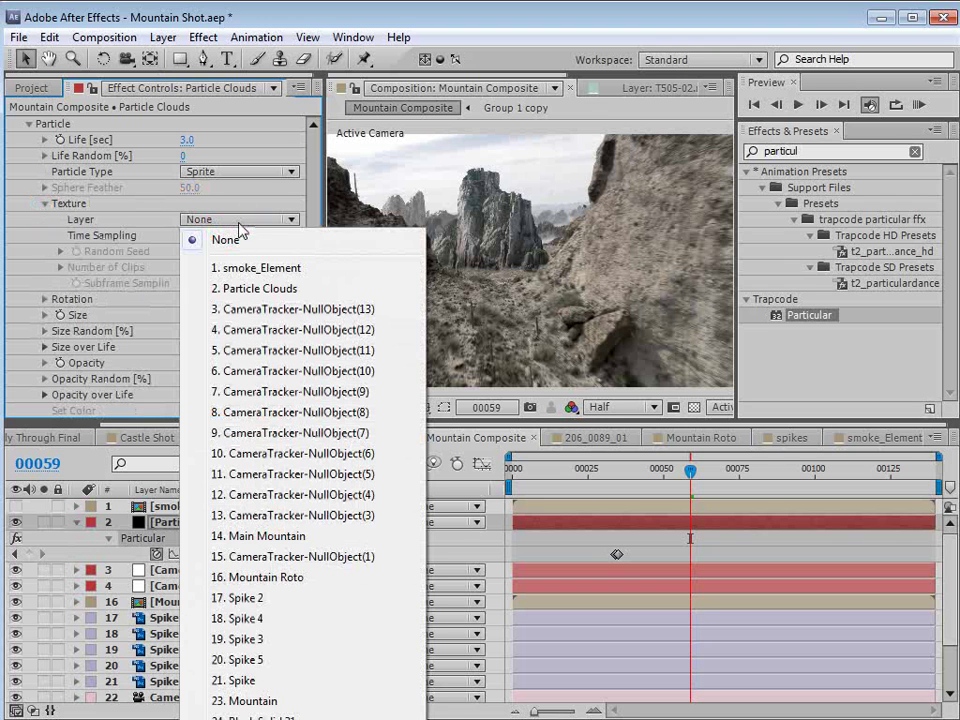
left_click(261, 268)
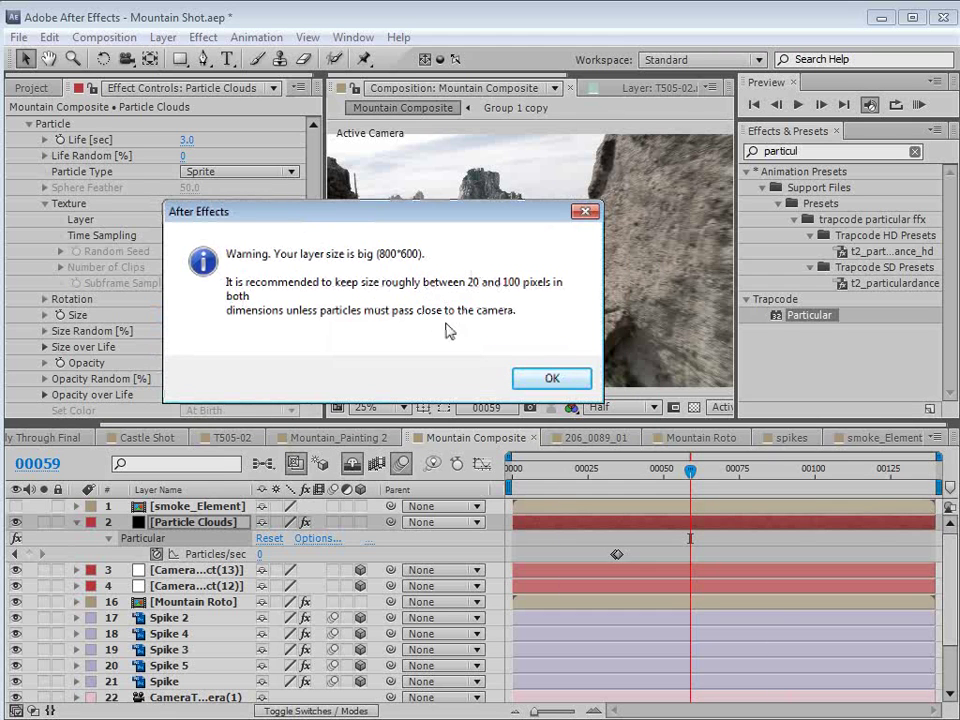
left_click(548, 379)
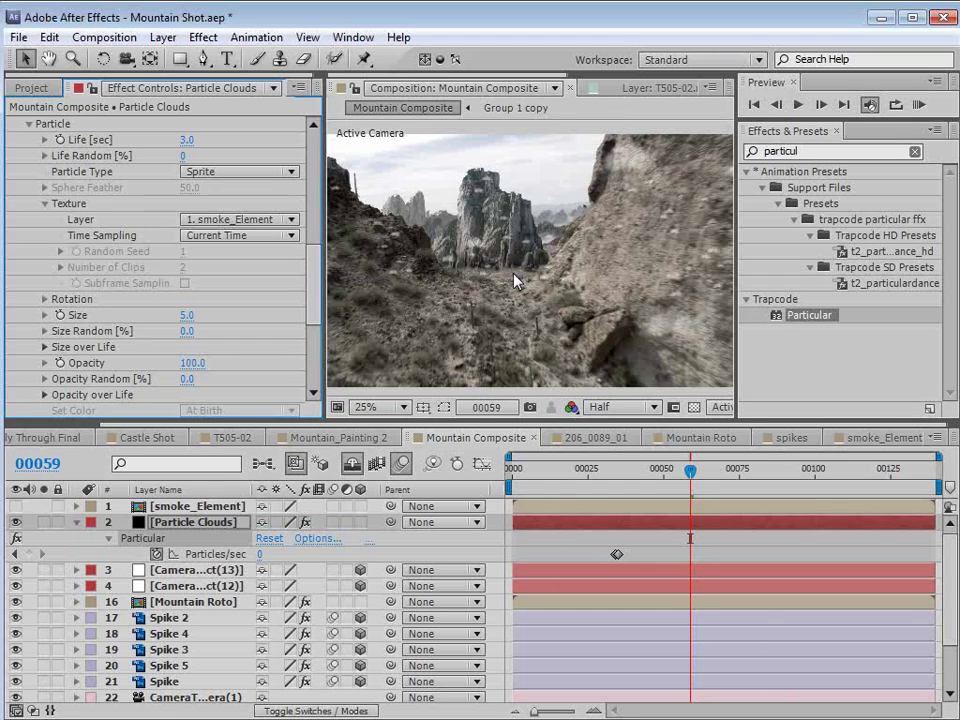
- Open the smoke_Element composition and inspect the whole smoke frame in an enlarged viewer at 50% magnification
left_click(885, 437)
scroll(499, 315, "up", 1)
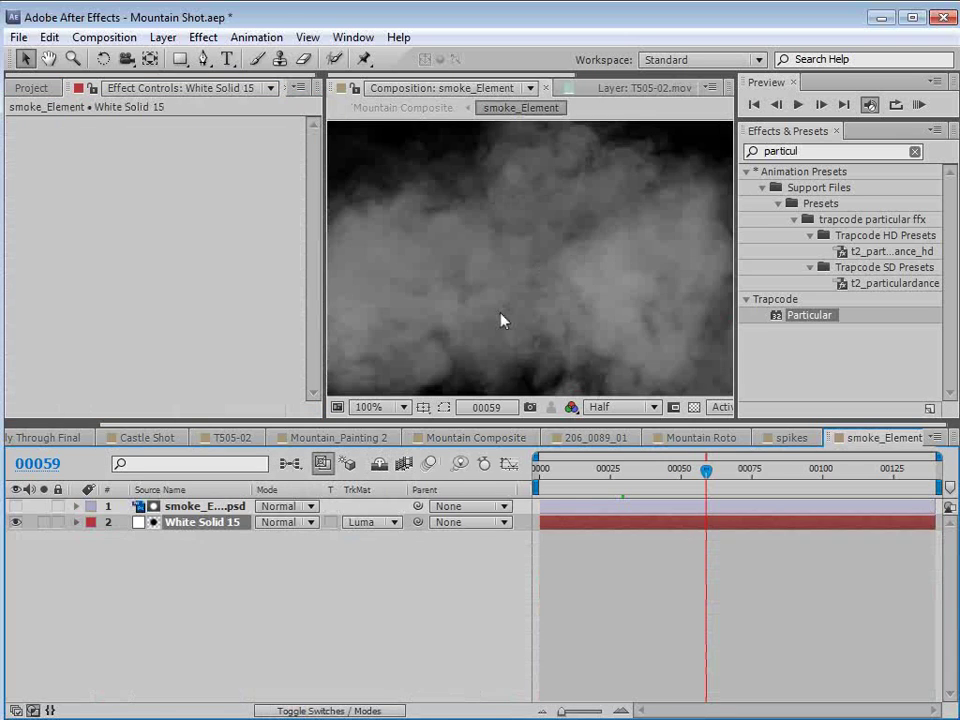
key("grave")
scroll(501, 318, "down", 1)
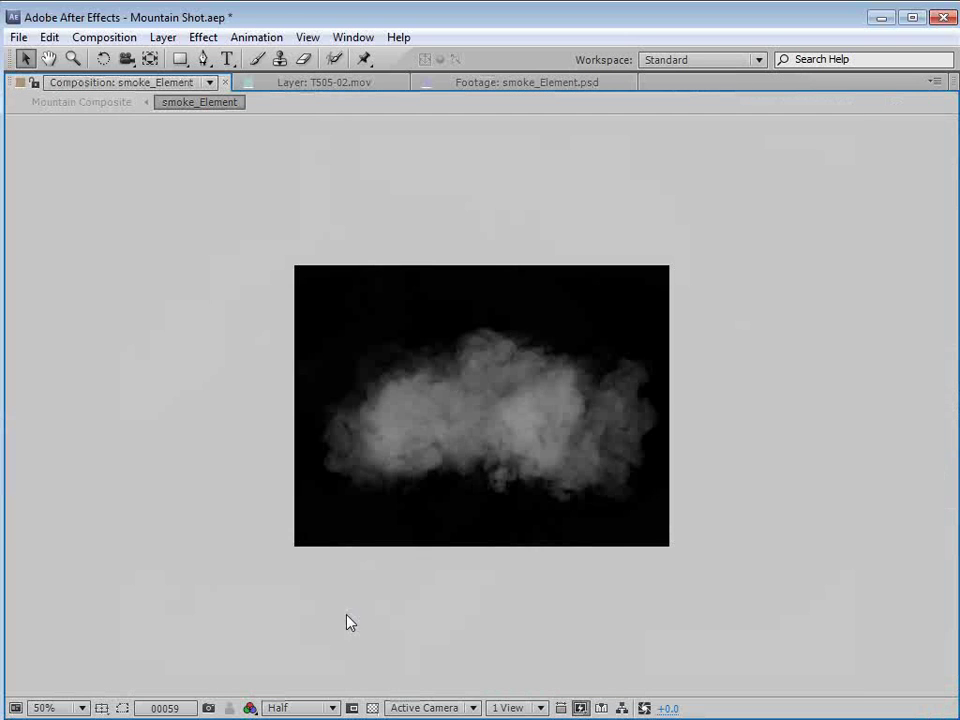
- Return to the Mountain Composite and set the Particle Clouds particle size to 55
key("grave")
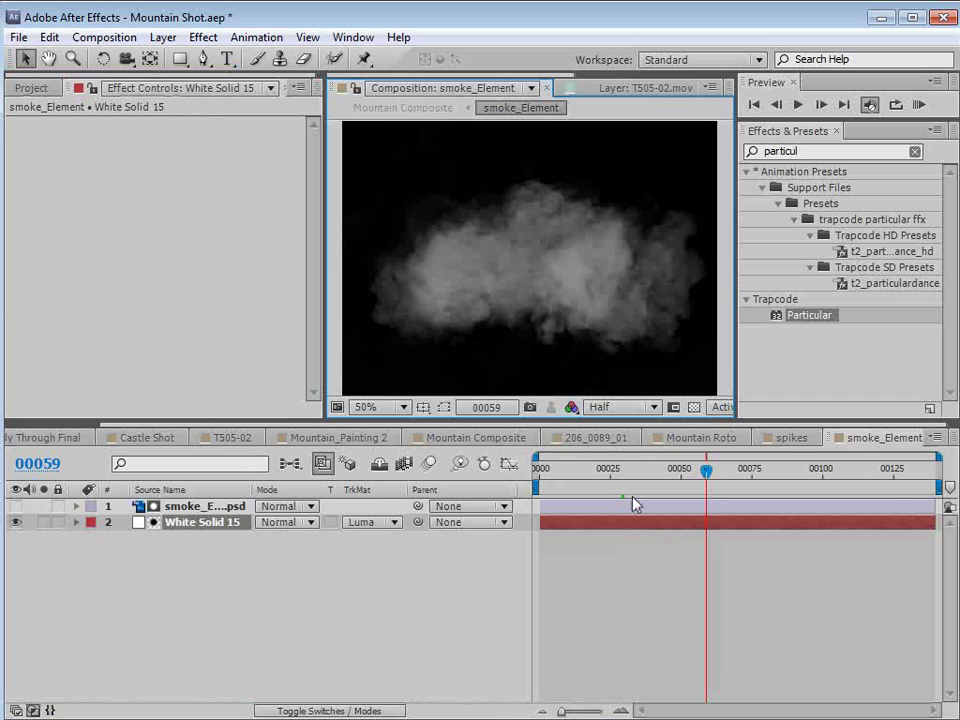
left_click(476, 437)
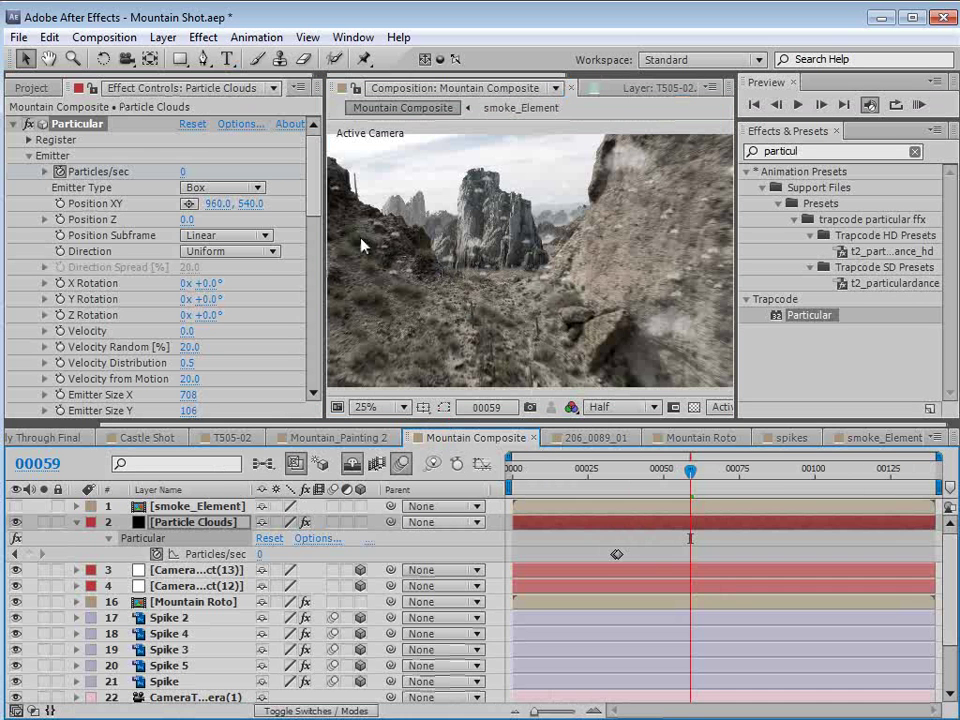
scroll(316, 210, "down", 4)
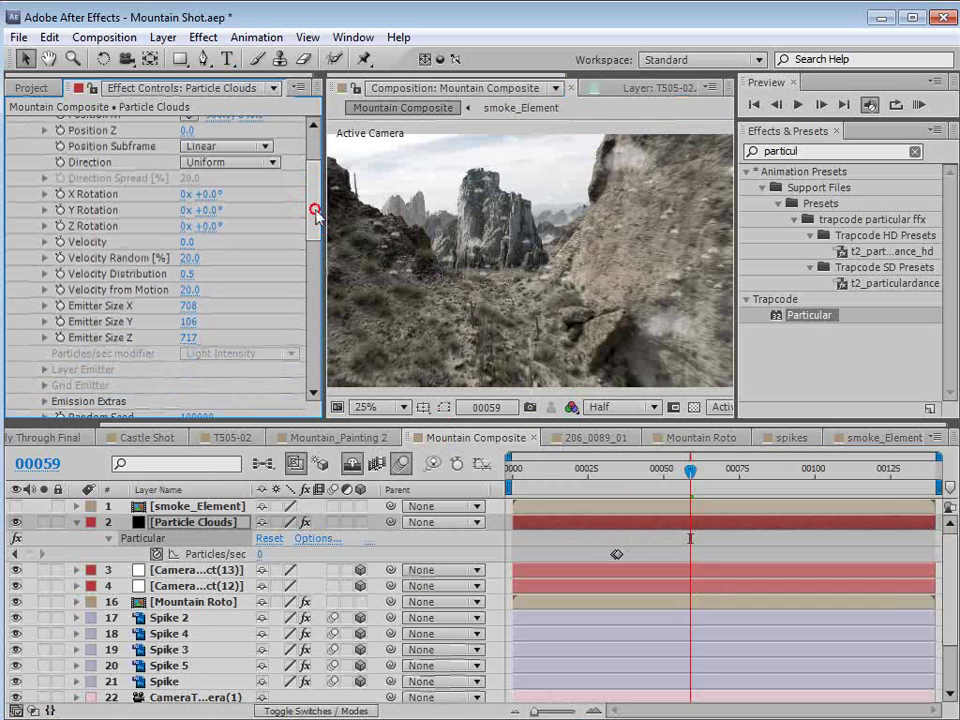
scroll(316, 210, "down", 1)
scroll(320, 212, "up", 2)
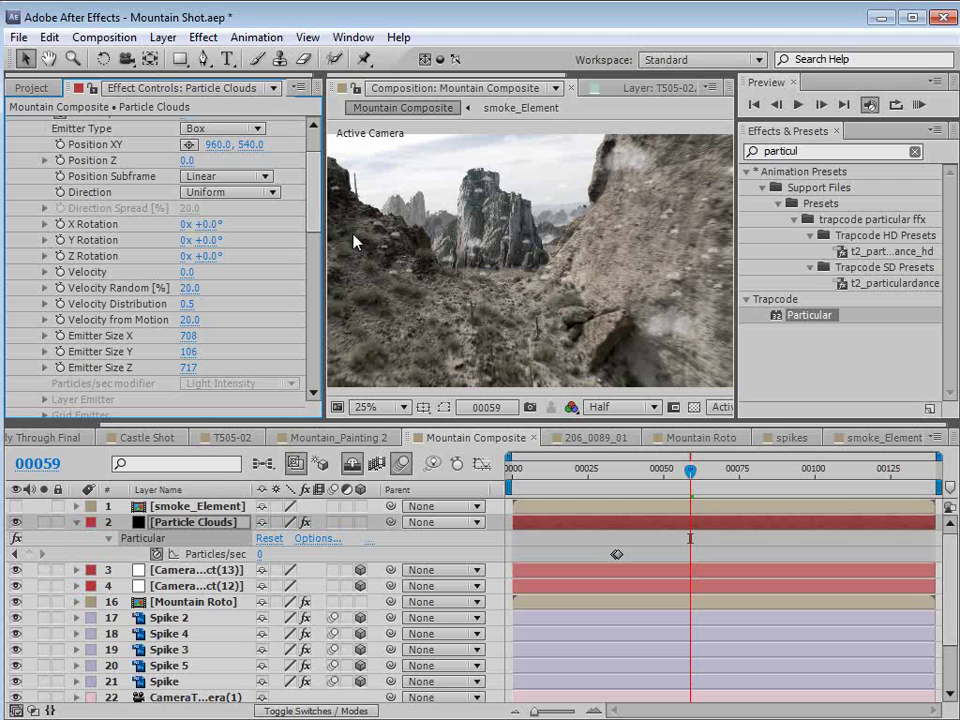
left_click_drag(314, 210, 310, 290)
left_click_drag(189, 352, 207, 368)
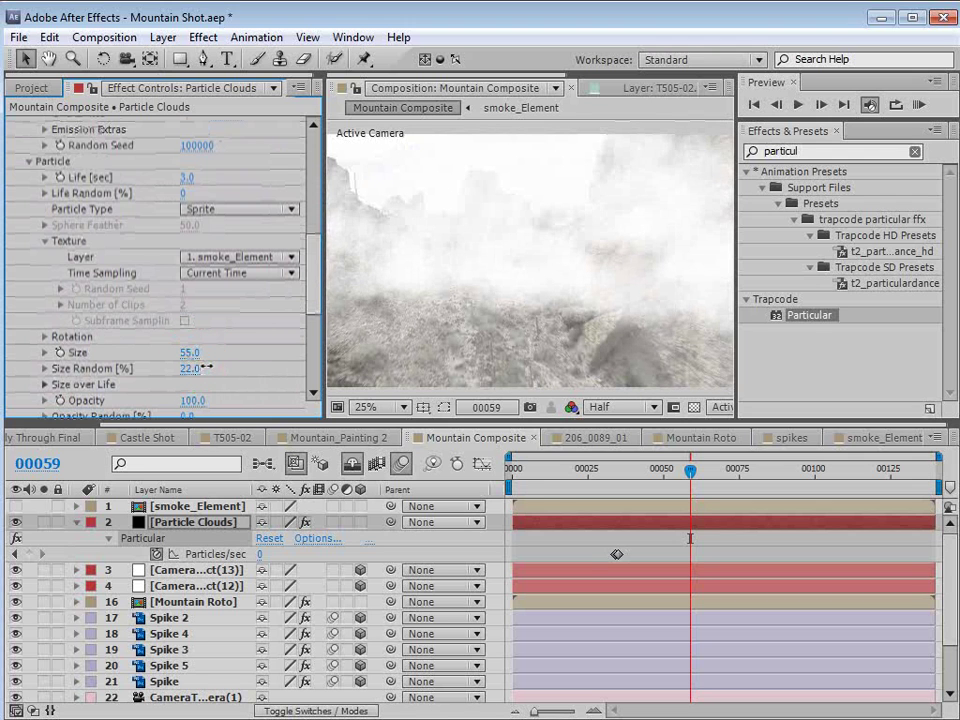
- Lower the Particle Clouds particle opacity to 67 and check the fog at several frames
left_click_drag(318, 258, 317, 288)
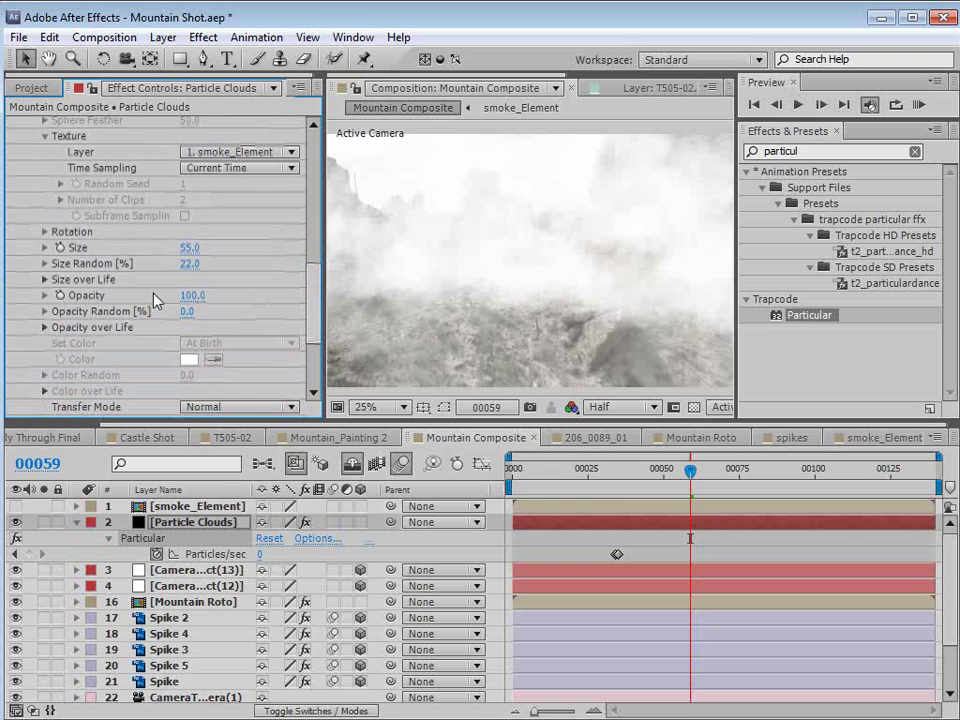
left_click_drag(168, 296, 158, 296)
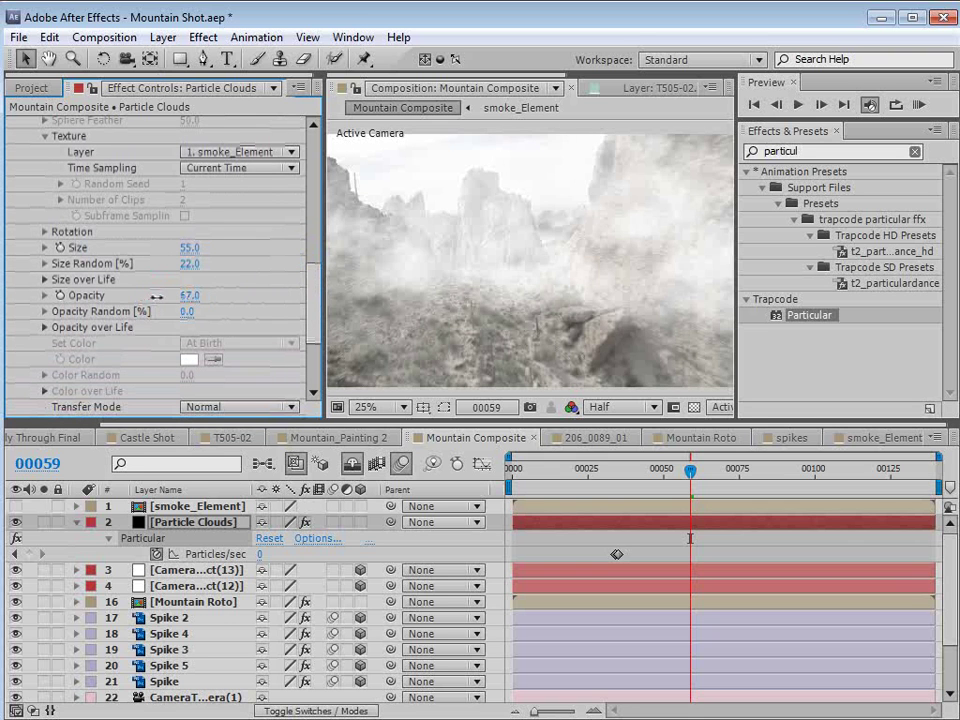
left_click(694, 470)
left_click_drag(710, 480, 768, 492)
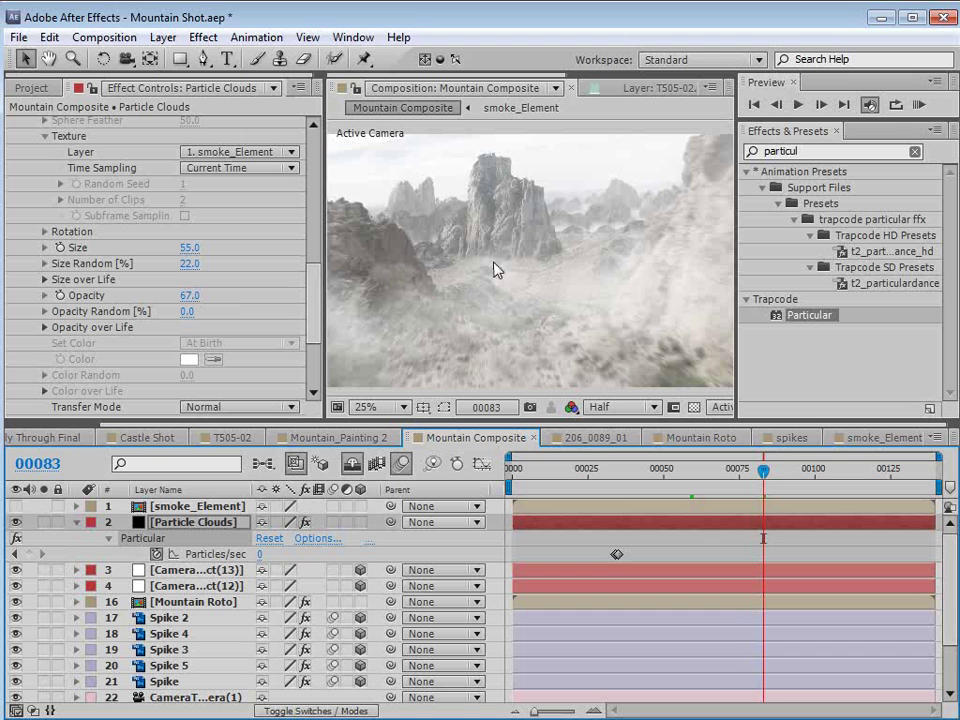
left_click_drag(765, 484, 670, 489)
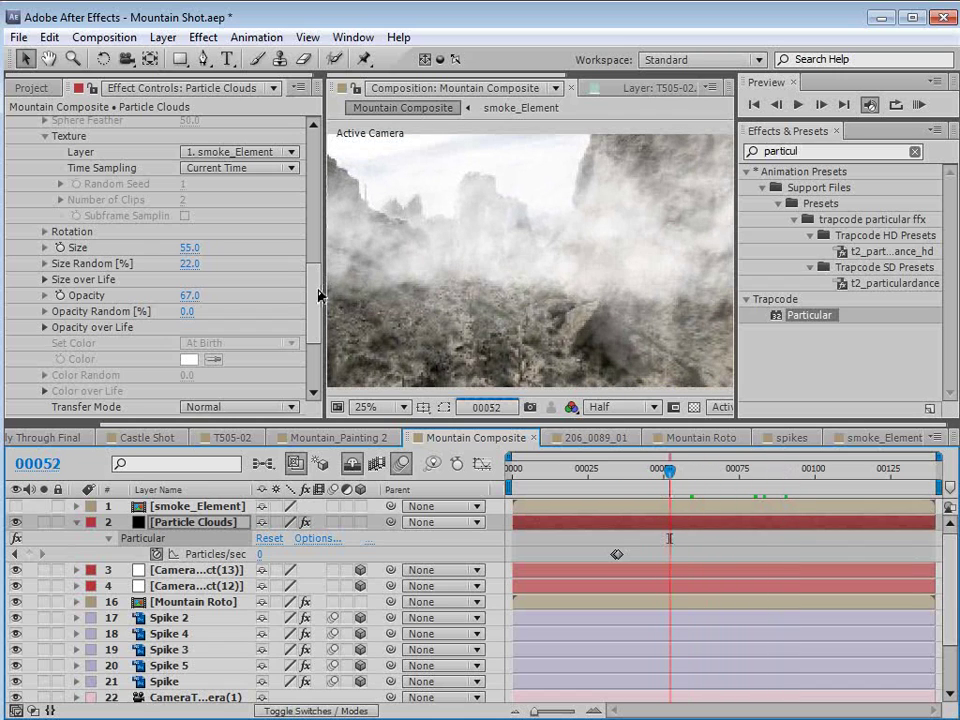
- Lower the Particle Clouds emitter by setting its vertical position to 617, then check a nearby frame
left_click_drag(318, 295, 313, 180)
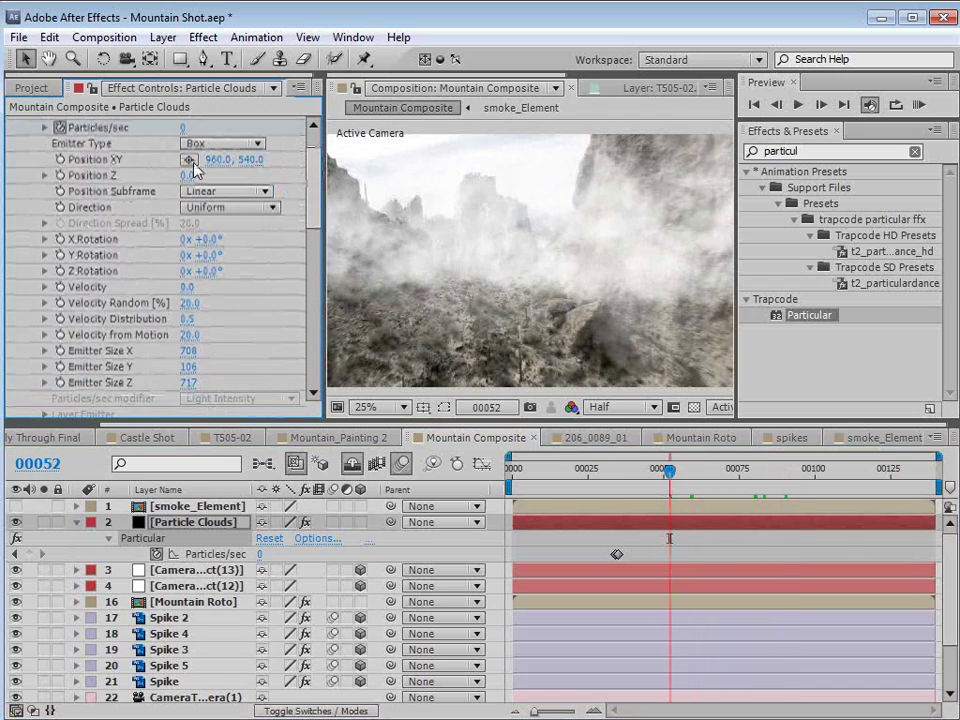
left_click_drag(250, 159, 310, 176)
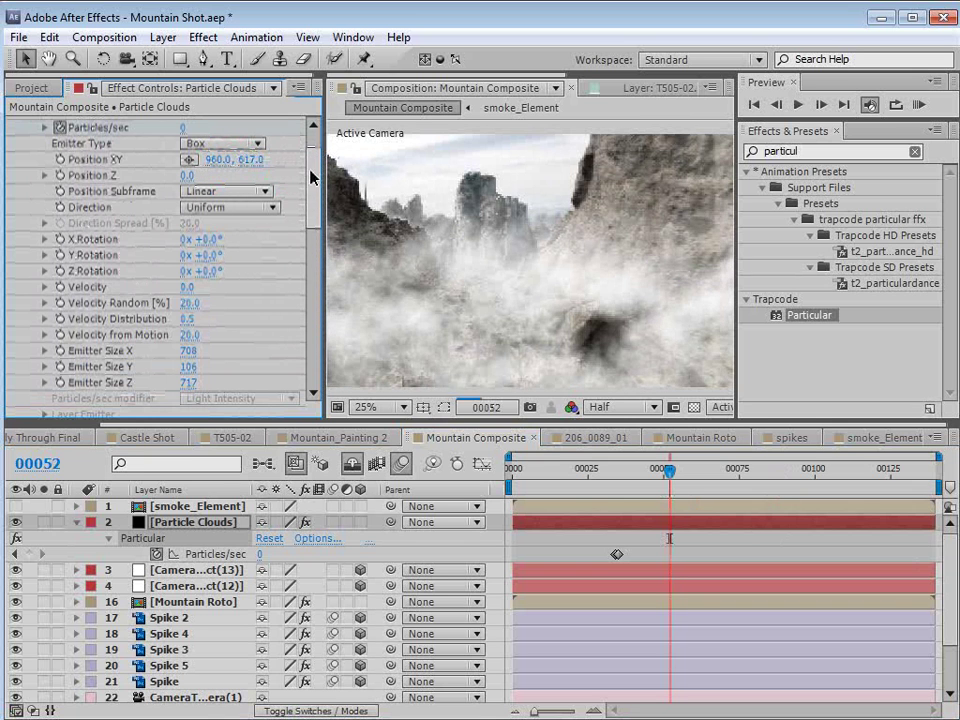
left_click_drag(671, 472, 651, 477)
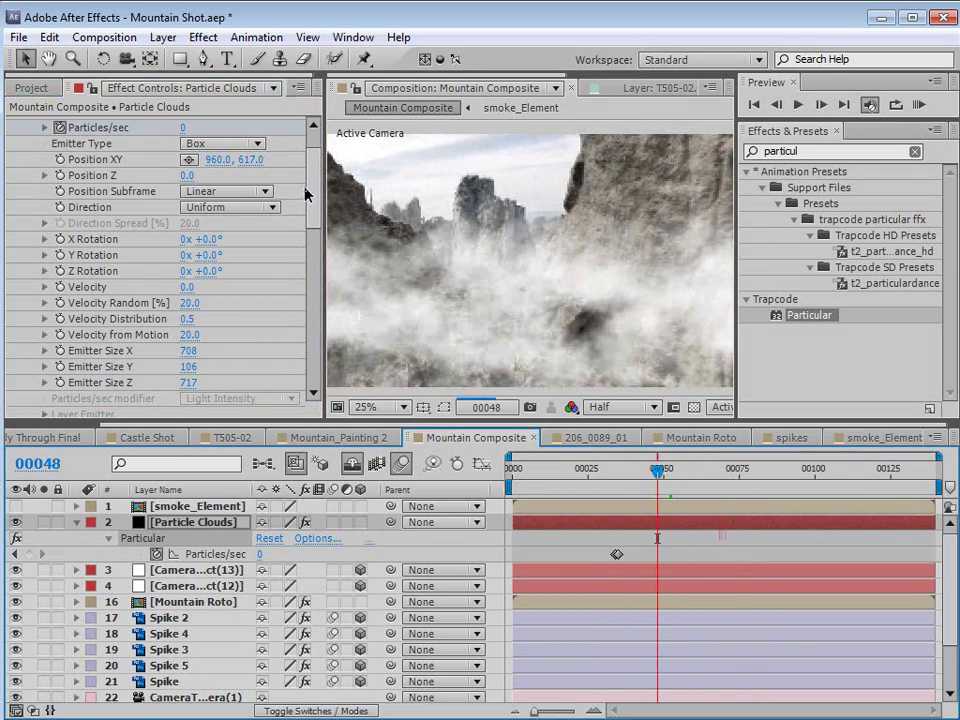
- Set the Particle Clouds Emitter Size Z to 1003 and check the depth around frame 49
scroll(305, 193, "down", 3)
left_click_drag(188, 300, 452, 285)
mouse_move(657, 470)
left_mouse_down()
mouse_move(789, 473)
mouse_move(703, 470)
mouse_move(711, 457)
mouse_move(658, 471)
mouse_move(662, 478)
left_mouse_up()
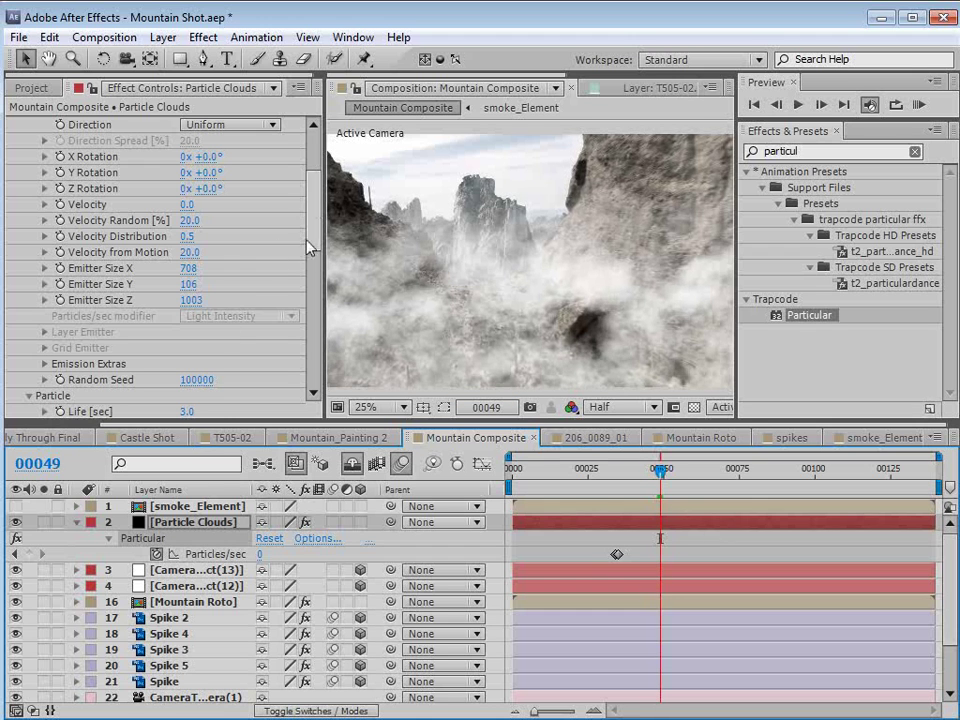
- Flatten the cloud layer by setting the Emitter Size Y to 58
left_click_drag(133, 285, 75, 285)
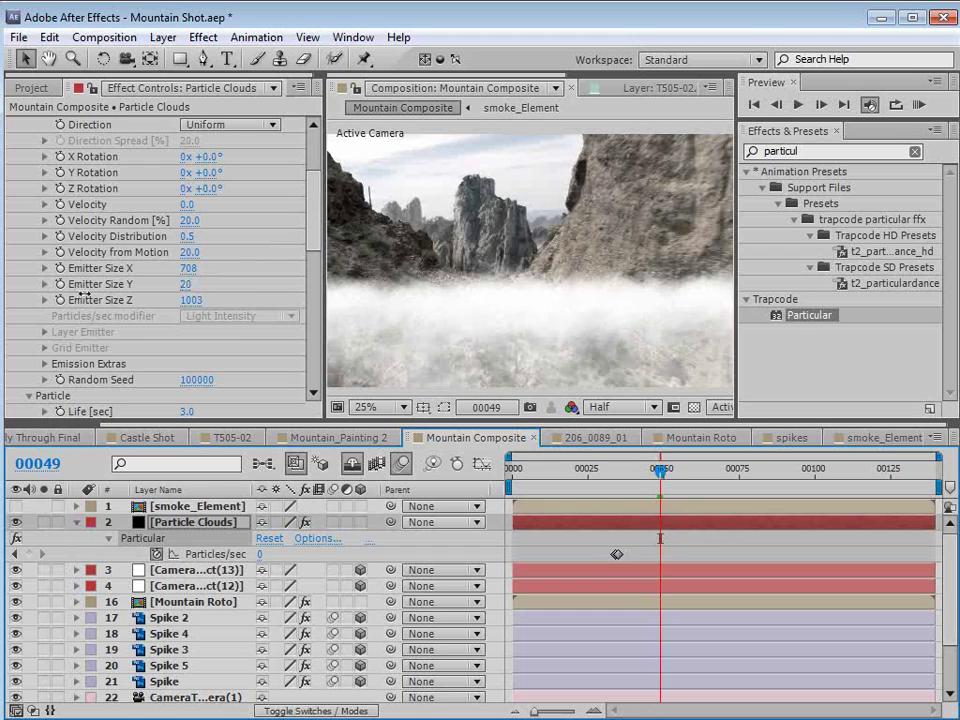
mouse_move(661, 468)
left_mouse_down()
mouse_move(729, 470)
mouse_move(668, 475)
mouse_move(677, 470)
left_mouse_up()
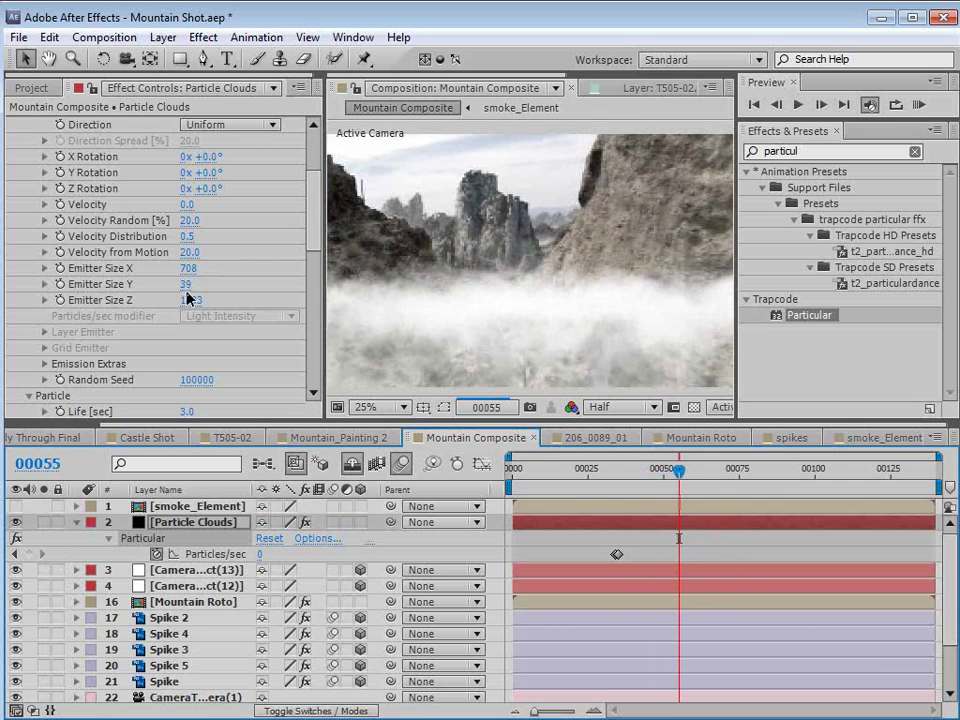
left_click_drag(186, 284, 195, 283)
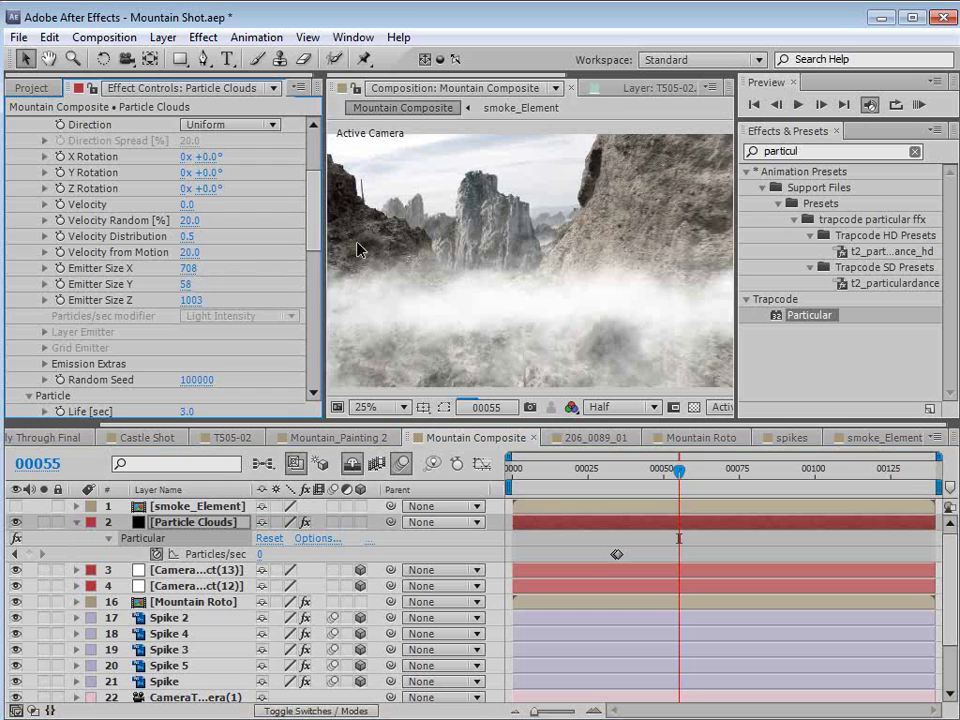
- Tilt the clouds by setting the World Transform X Rotation to 6° and check nearby frames
left_click_drag(314, 200, 305, 366)
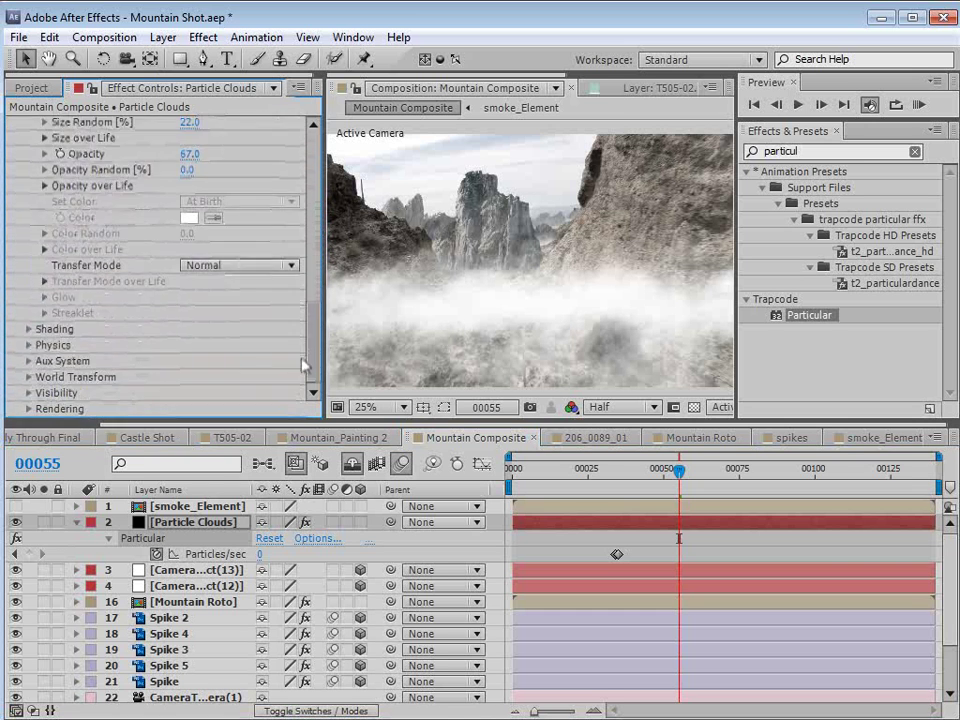
left_click(28, 377)
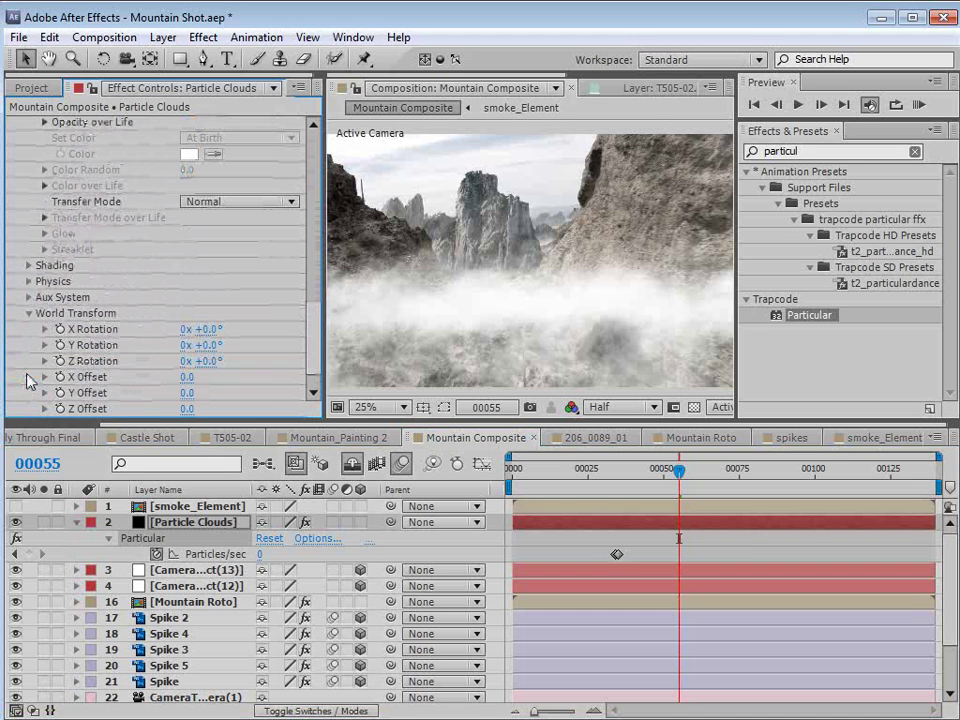
mouse_move(218, 341)
left_mouse_down()
mouse_move(240, 344)
mouse_move(200, 345)
mouse_move(209, 358)
mouse_move(232, 330)
mouse_move(214, 329)
left_mouse_up()
left_click_drag(700, 488, 676, 490)
- Raise the Emitter Size Y to 128 and check the cloud height around frame 47
left_click_drag(313, 311, 313, 192)
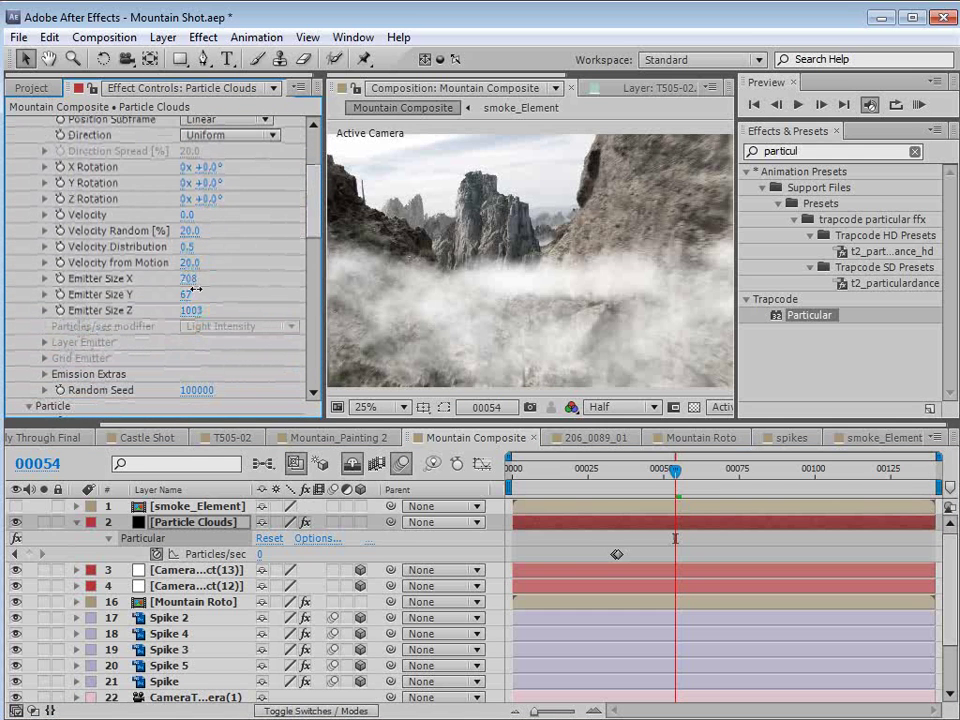
left_click_drag(196, 289, 240, 280)
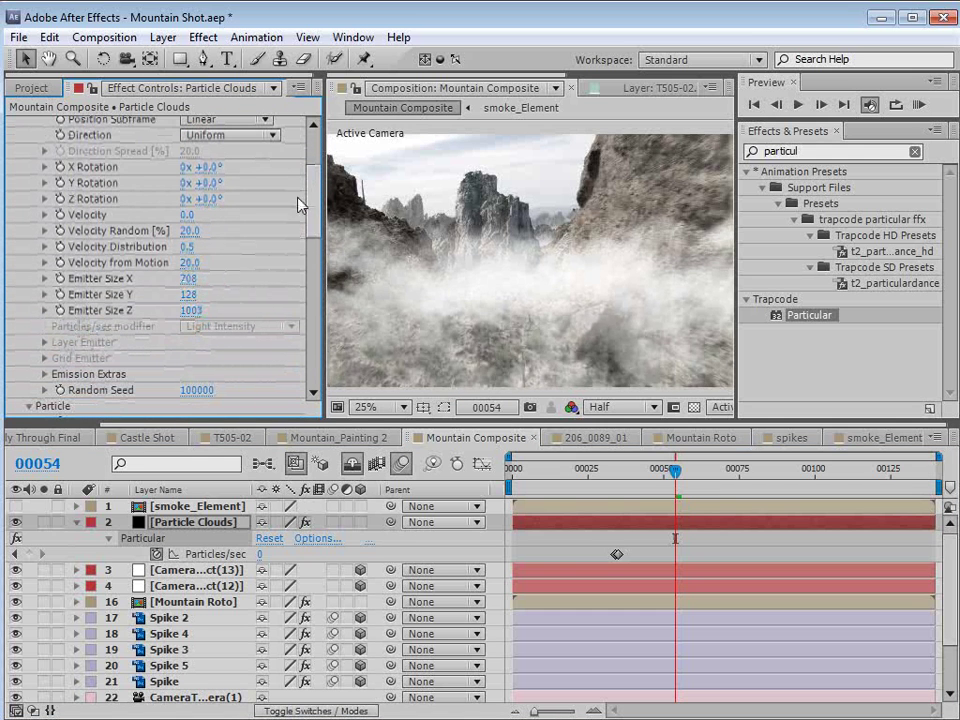
left_click_drag(694, 475, 655, 476)
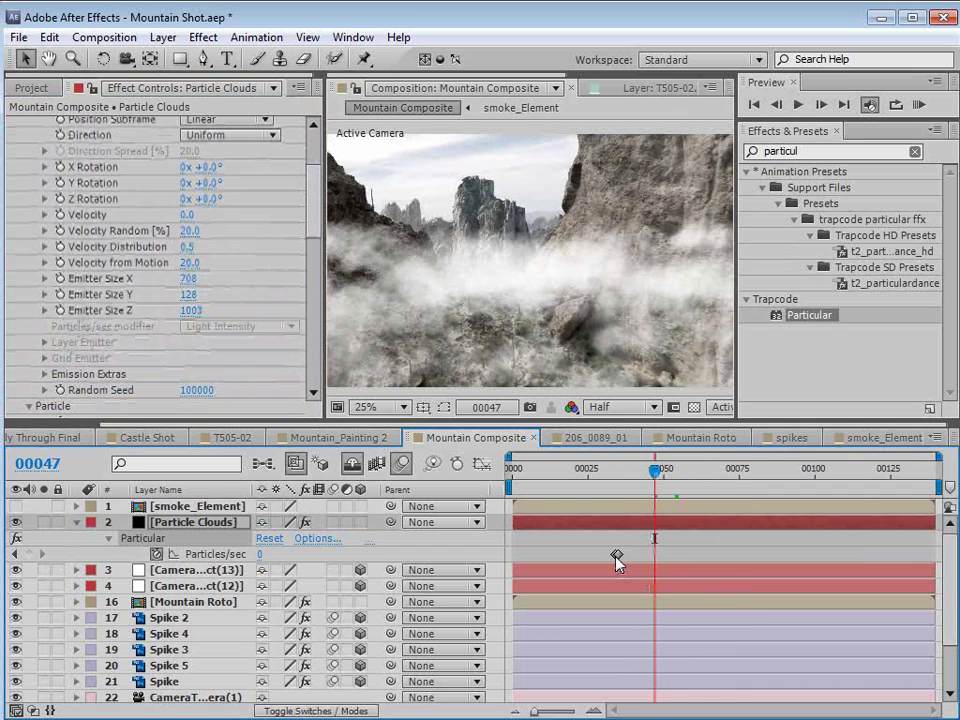
- Change the first Particles/sec keyframe of Particle Clouds to 150 and check the denser fog
key("equal")
left_click(582, 555)
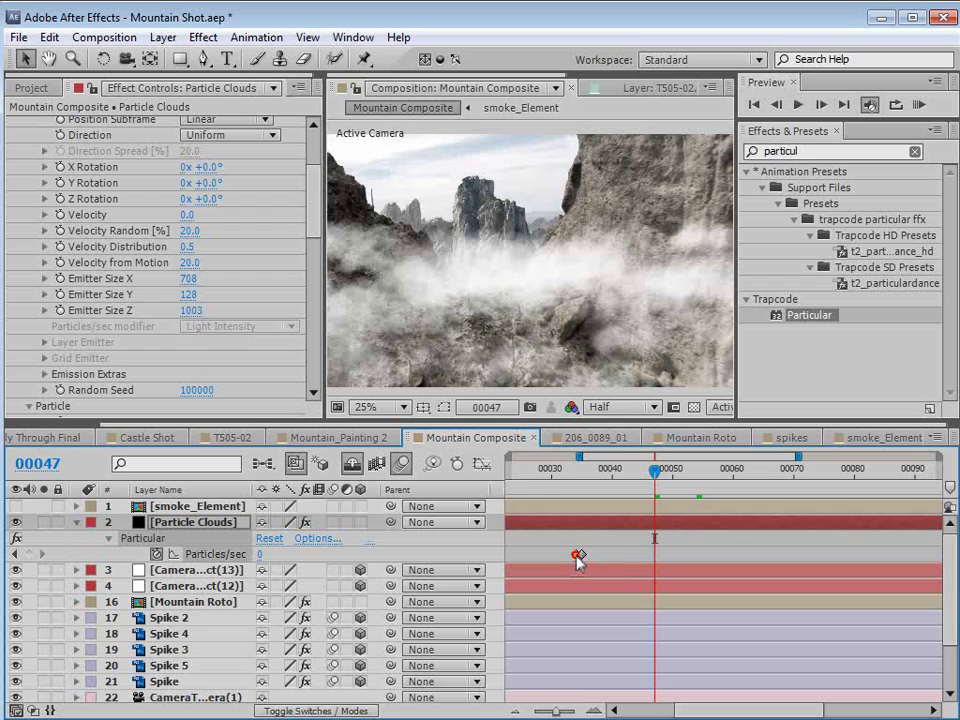
double_click(579, 554)
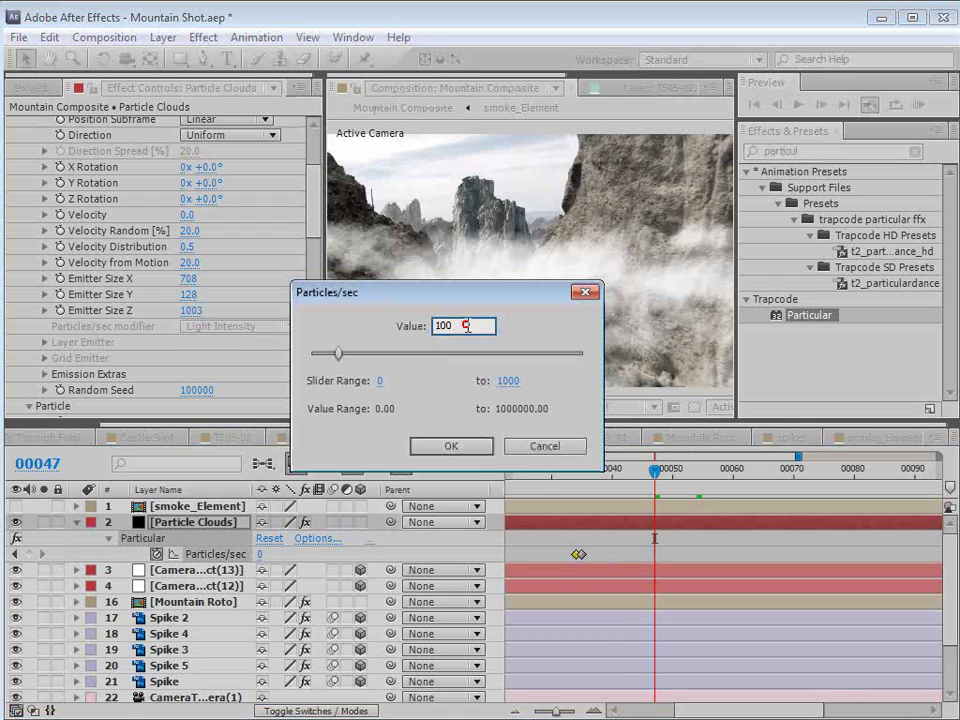
type("150")
key("Return")
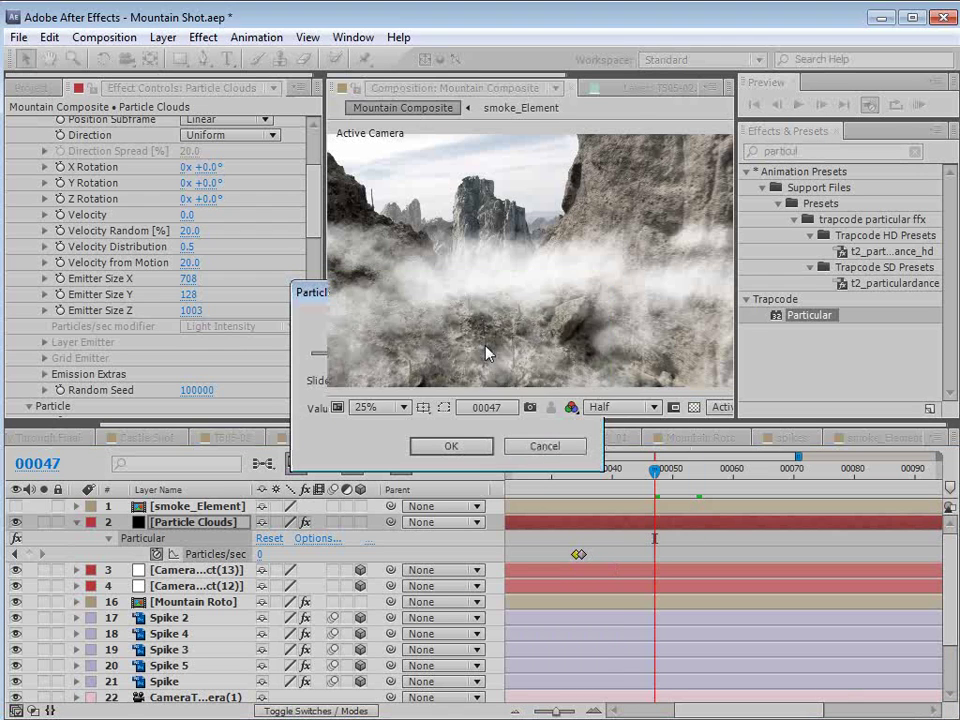
left_click_drag(710, 472, 642, 472)
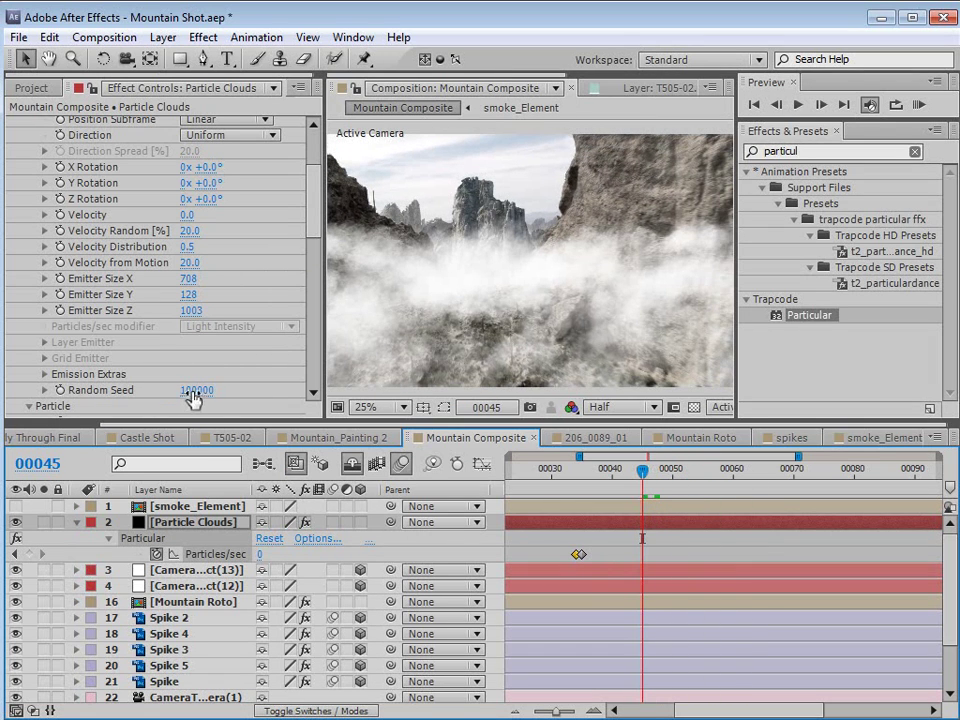
- Set the emitter's Random Seed to 100160 and the particle opacity to 45, checking frames up to 65
left_click_drag(193, 393, 208, 390)
left_click_drag(643, 469, 722, 475)
left_click_drag(313, 185, 321, 262)
left_click_drag(193, 312, 174, 309)
left_click_drag(727, 467, 765, 501)
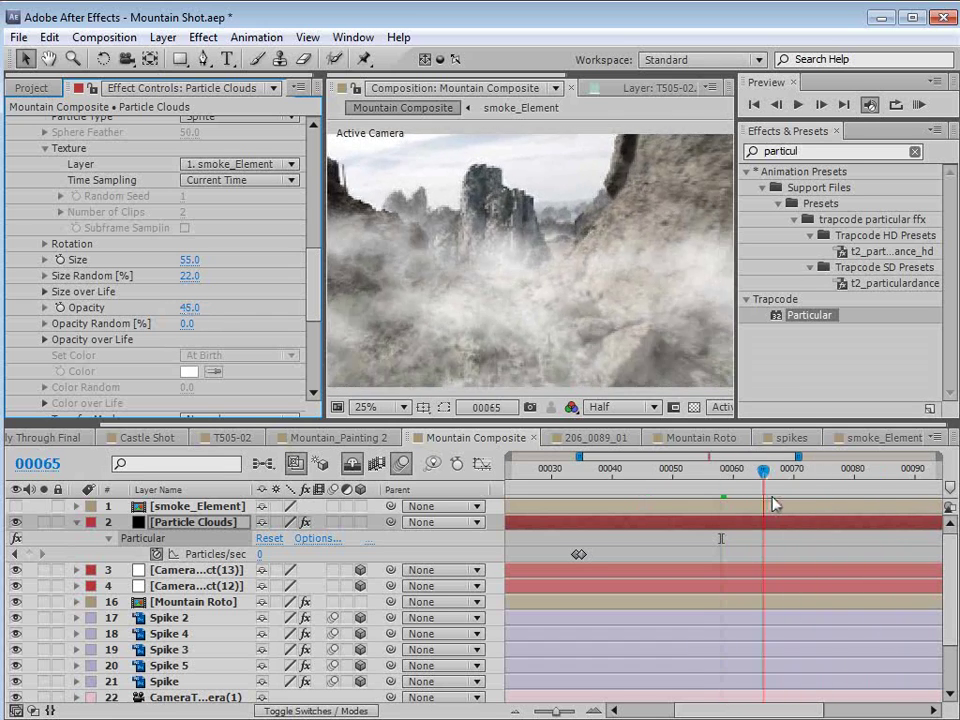
- Set the particle Life to 10 seconds and check the clouds through the rest of the shot
left_click_drag(315, 302, 311, 250)
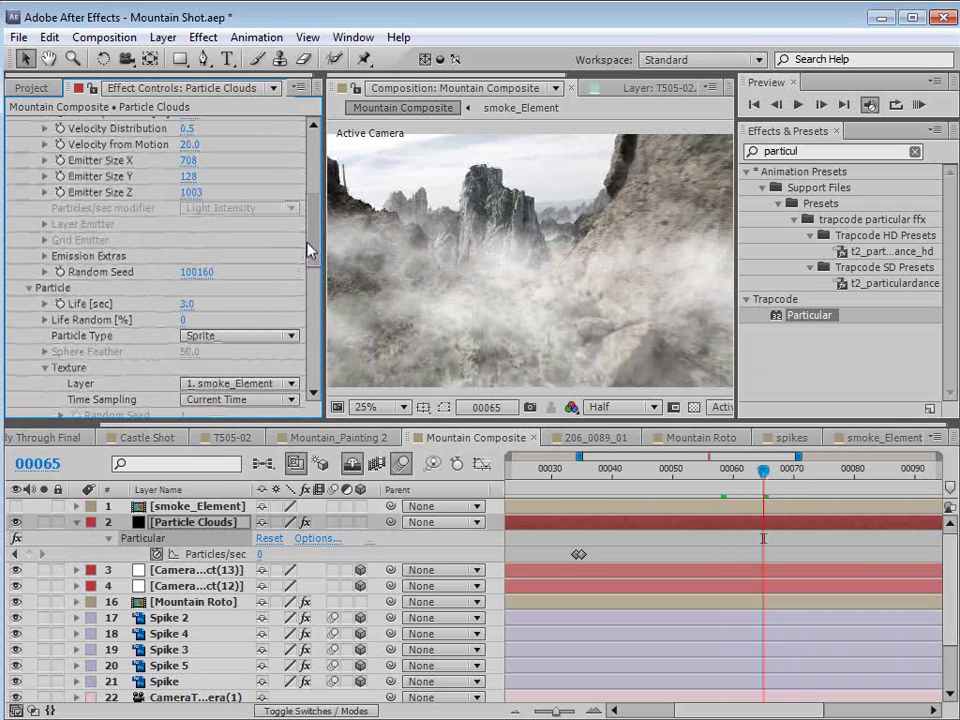
left_click(196, 303)
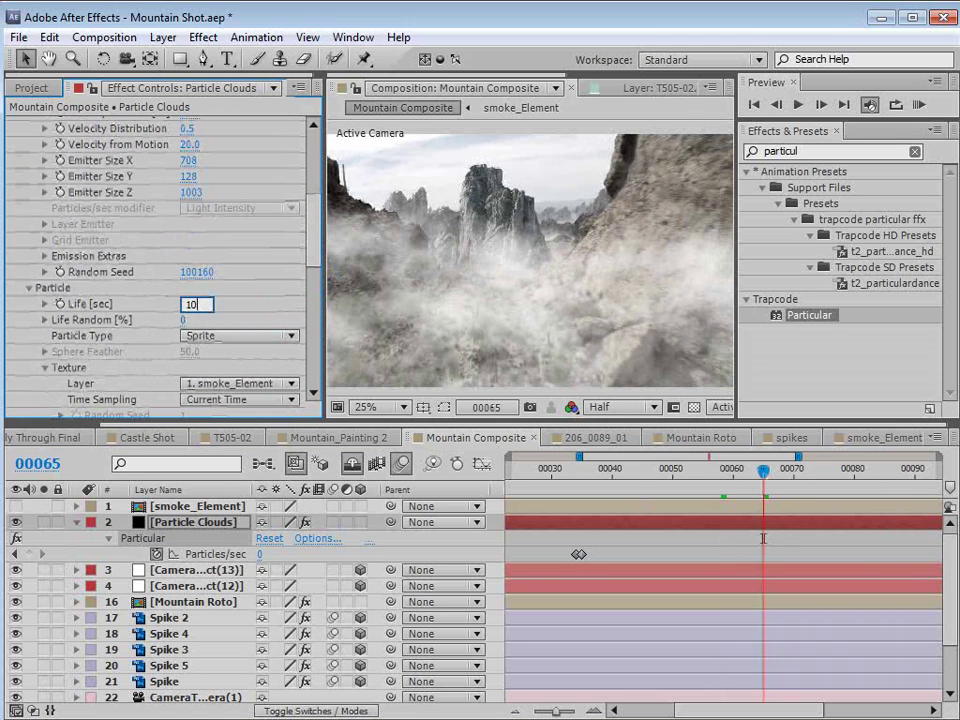
key("Return")
left_click_drag(729, 476, 944, 504)
key("minus")
key("minus")
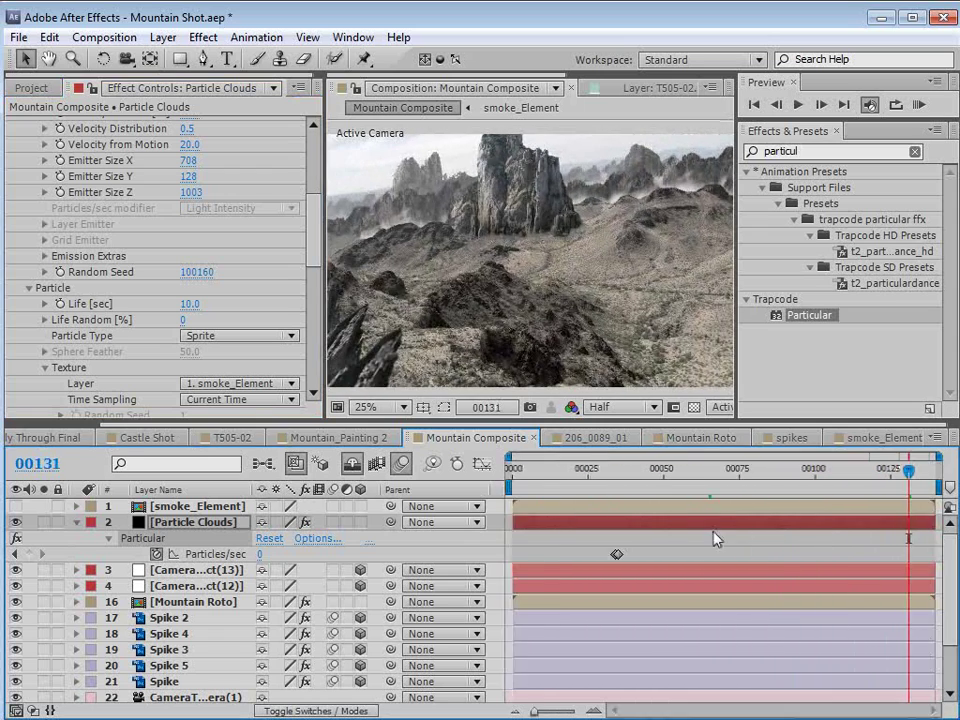
left_click_drag(660, 485, 810, 480)
- Solo the Particle Clouds layer and set its Visibility Near Start Fade to 130, checking how particles fade near the camera
left_click(43, 522)
left_click_drag(318, 223, 318, 370)
left_click(28, 393)
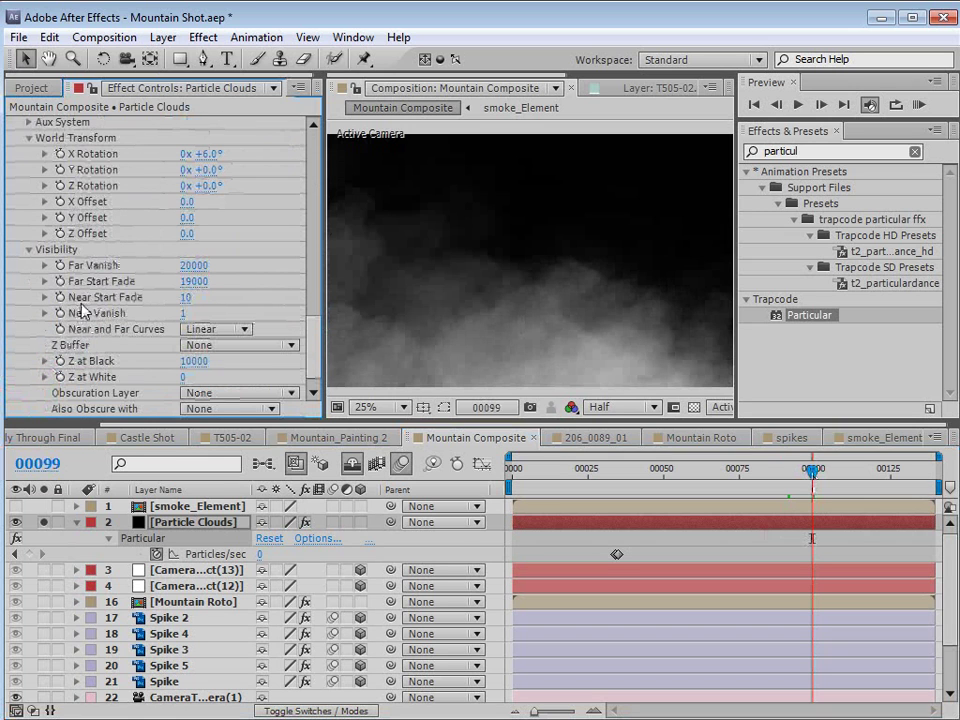
left_click_drag(184, 300, 188, 298)
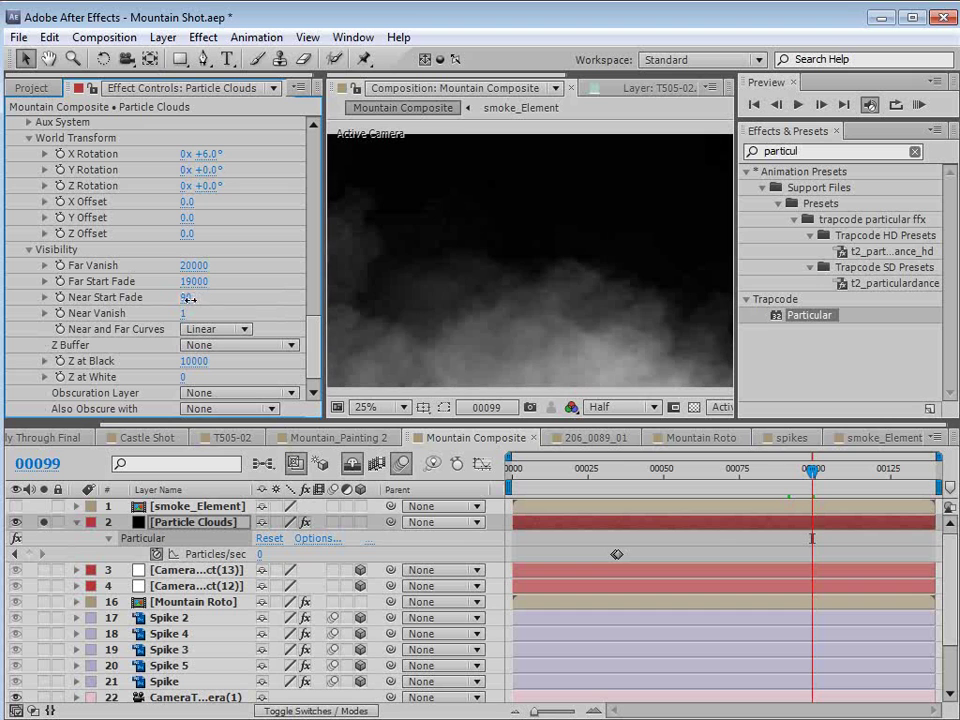
left_click_drag(658, 473, 814, 468)
left_click_drag(188, 303, 230, 303)
left_click_drag(686, 470, 735, 485)
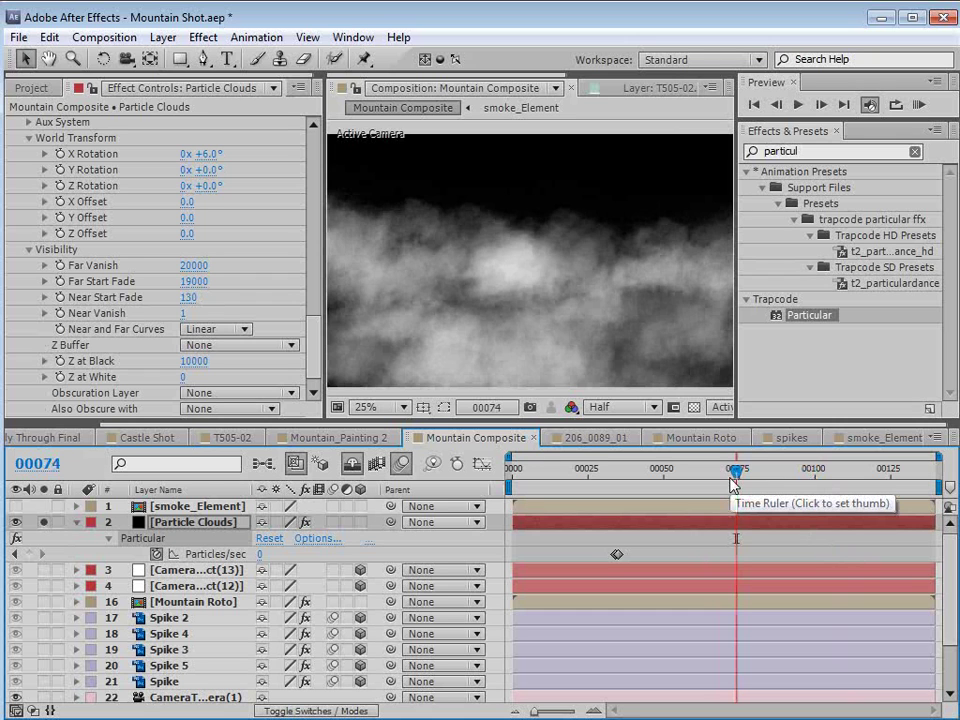
left_click_drag(733, 485, 763, 472)
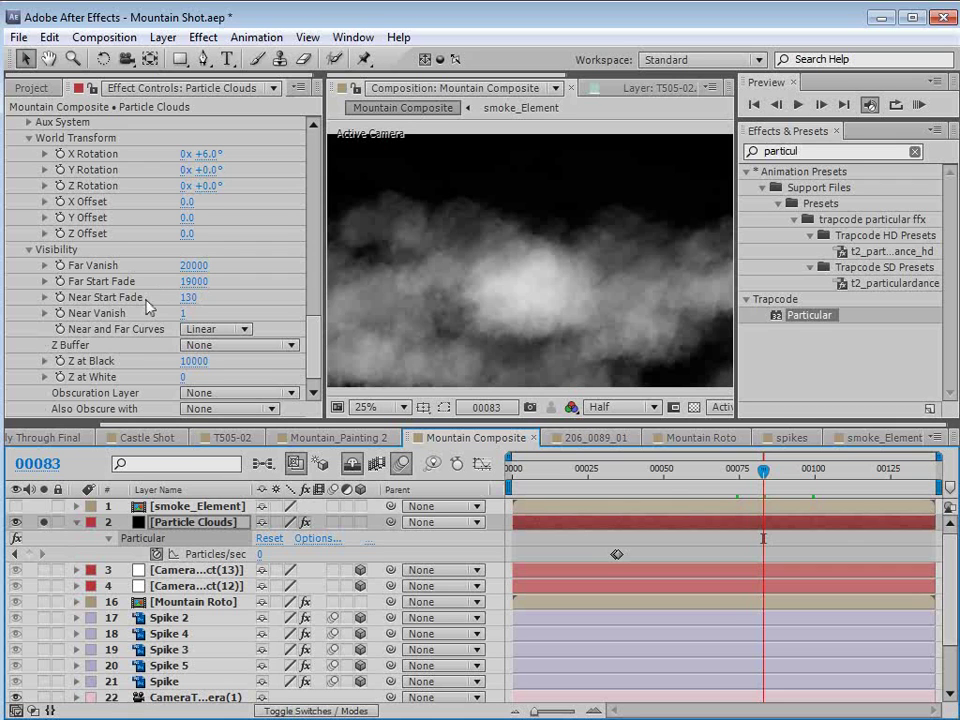
left_click_drag(659, 480, 713, 478)
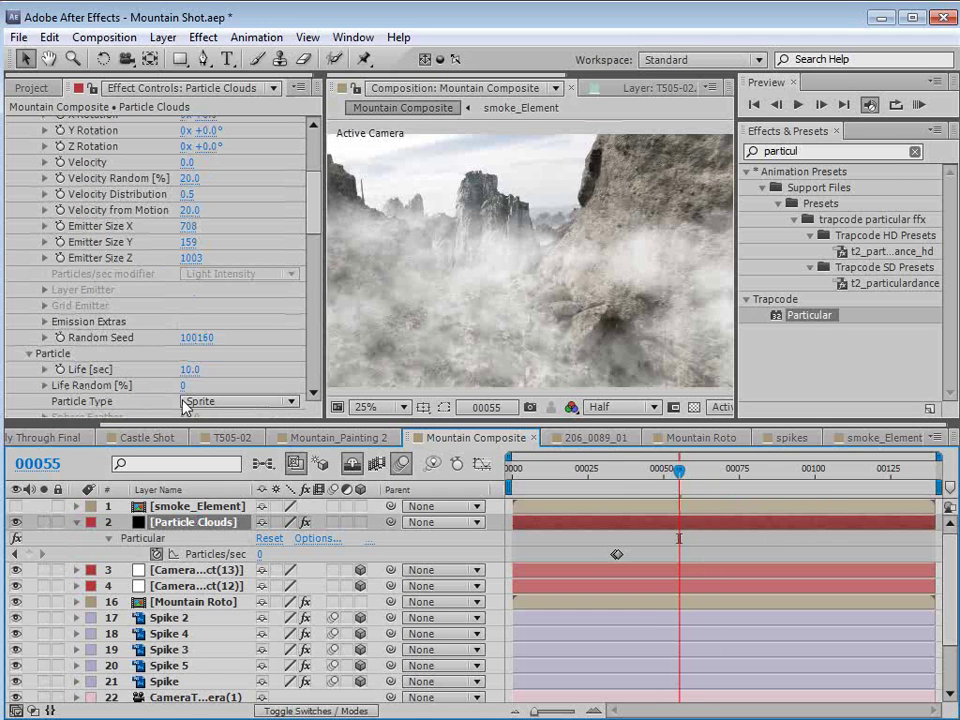
- Duplicate the Particle Clouds layer and place the copy directly below the Mountain Roto layer
left_click(47, 38)
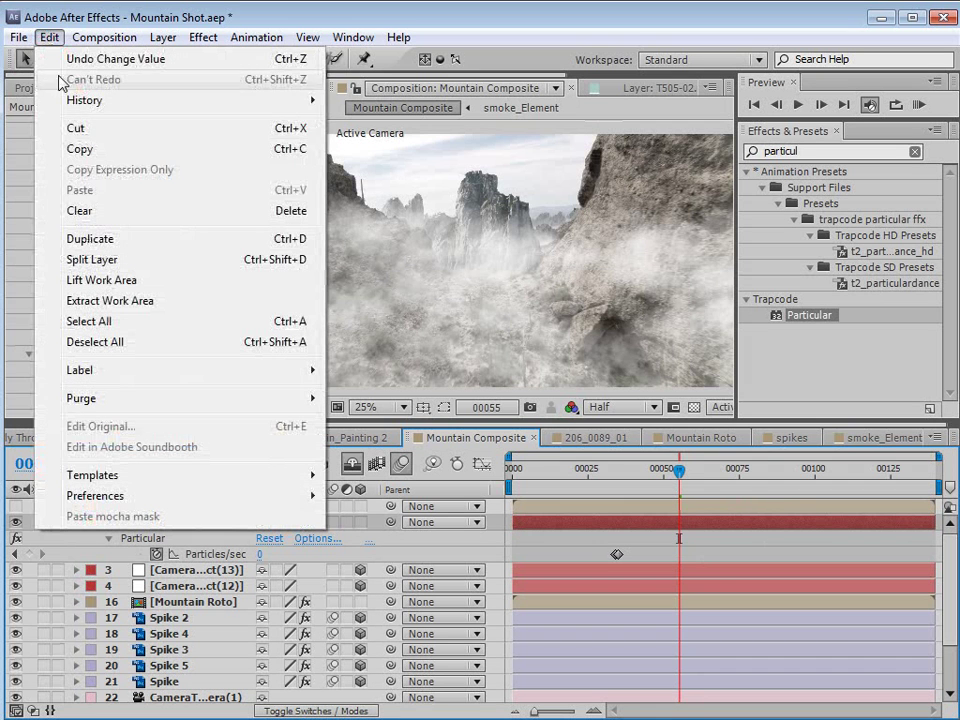
left_click(87, 240)
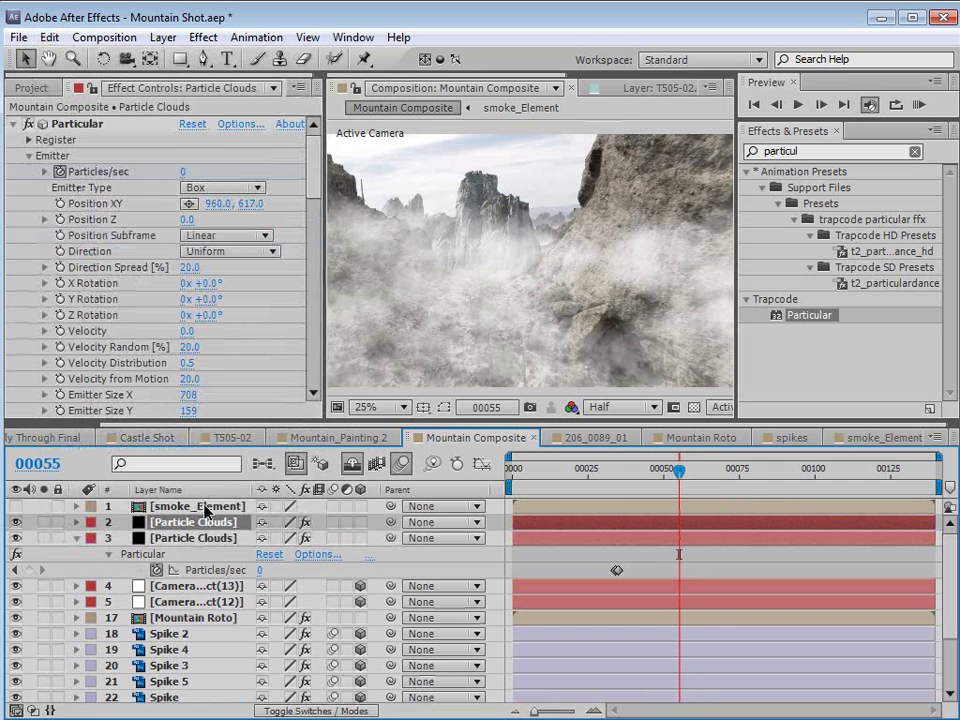
left_click_drag(175, 530, 183, 633)
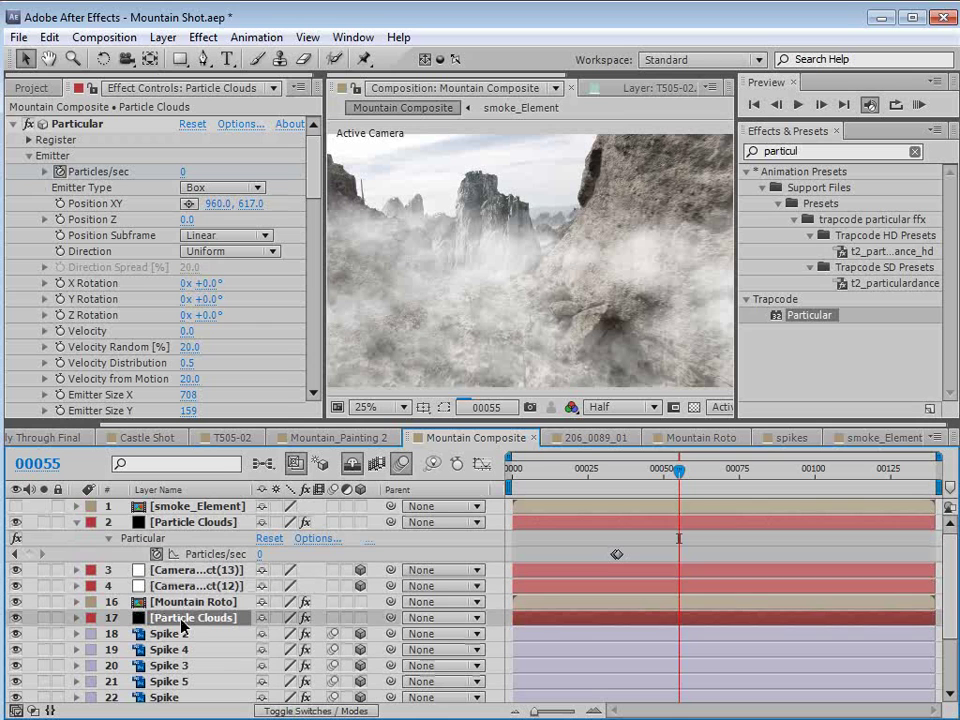
- Push the duplicated clouds' emitter back to Position Z 1760 and on to 2160, checking frames between 80 and 109
mouse_move(313, 178)
left_mouse_down()
mouse_move(313, 199)
mouse_move(316, 180)
left_mouse_up()
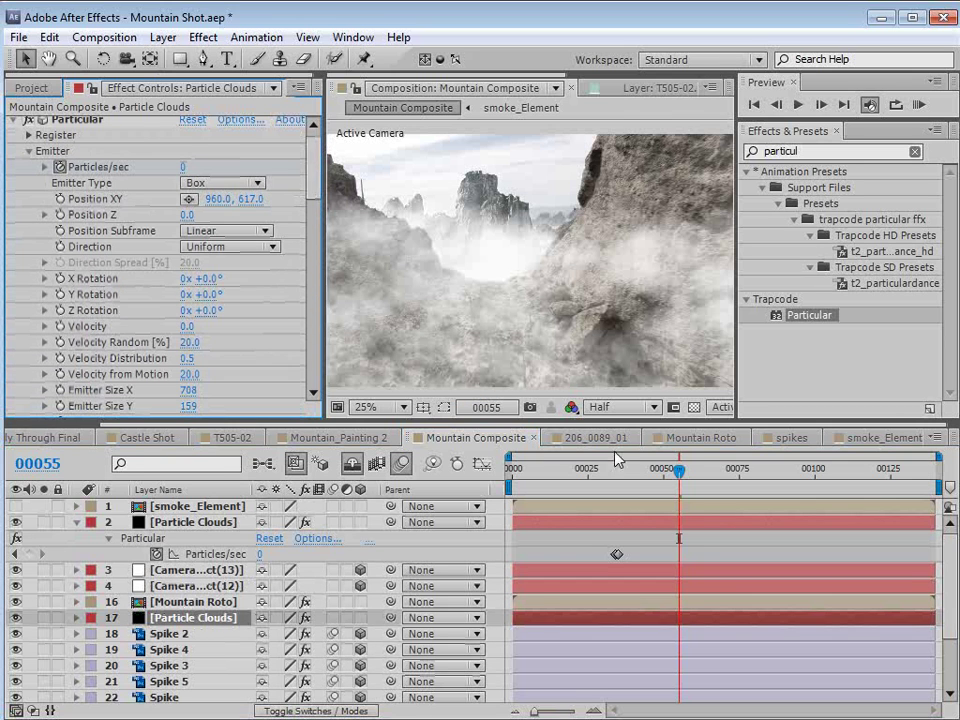
left_click_drag(679, 469, 754, 469)
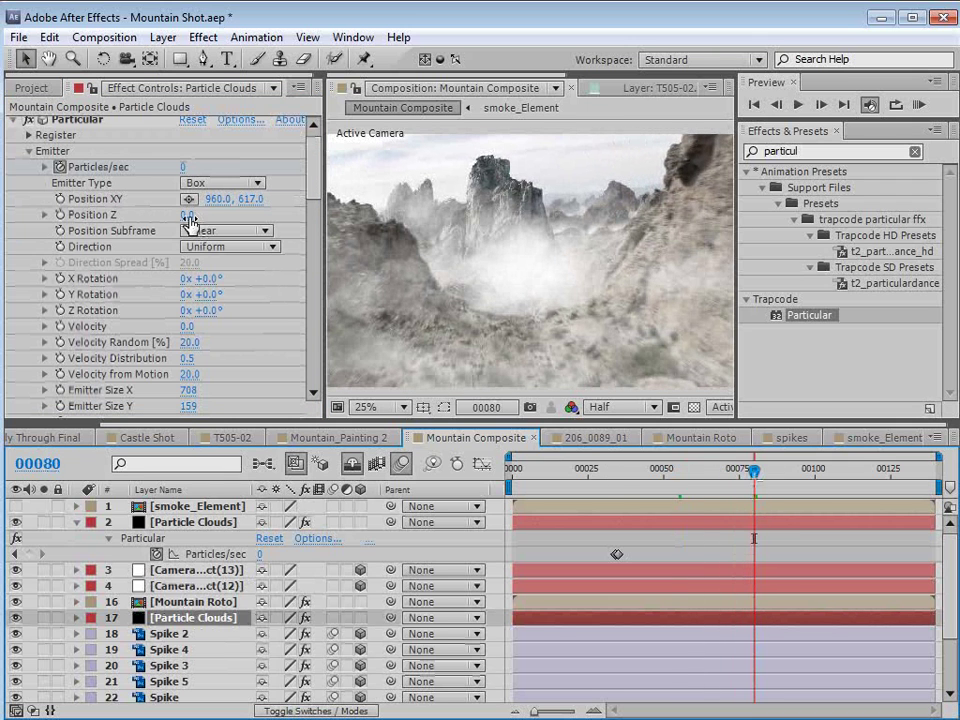
left_click_drag(189, 222, 360, 195)
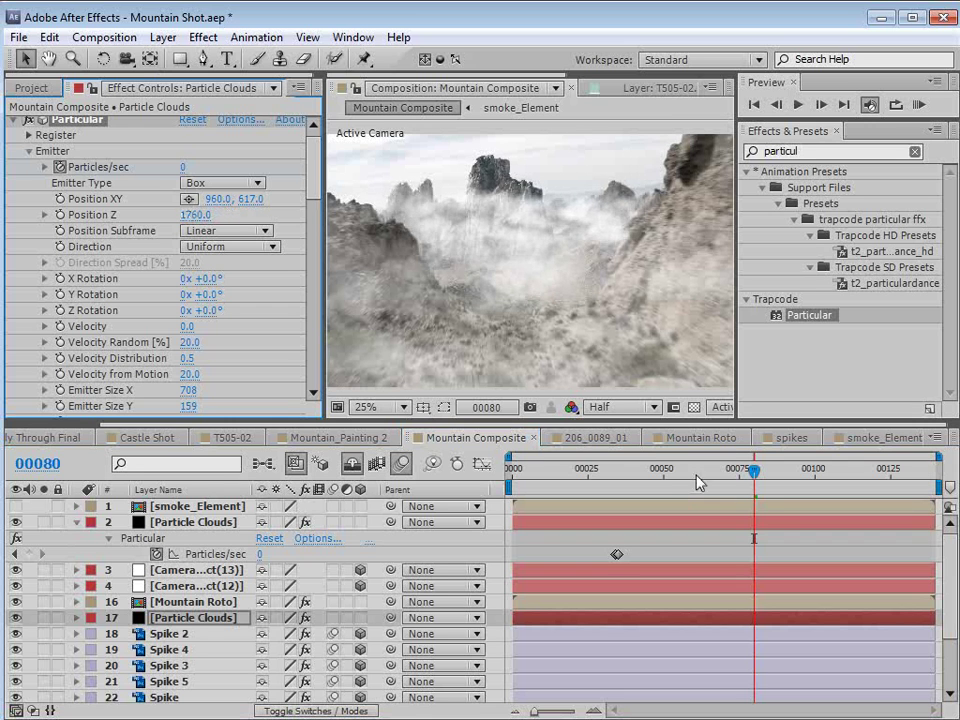
left_click_drag(698, 482, 842, 483)
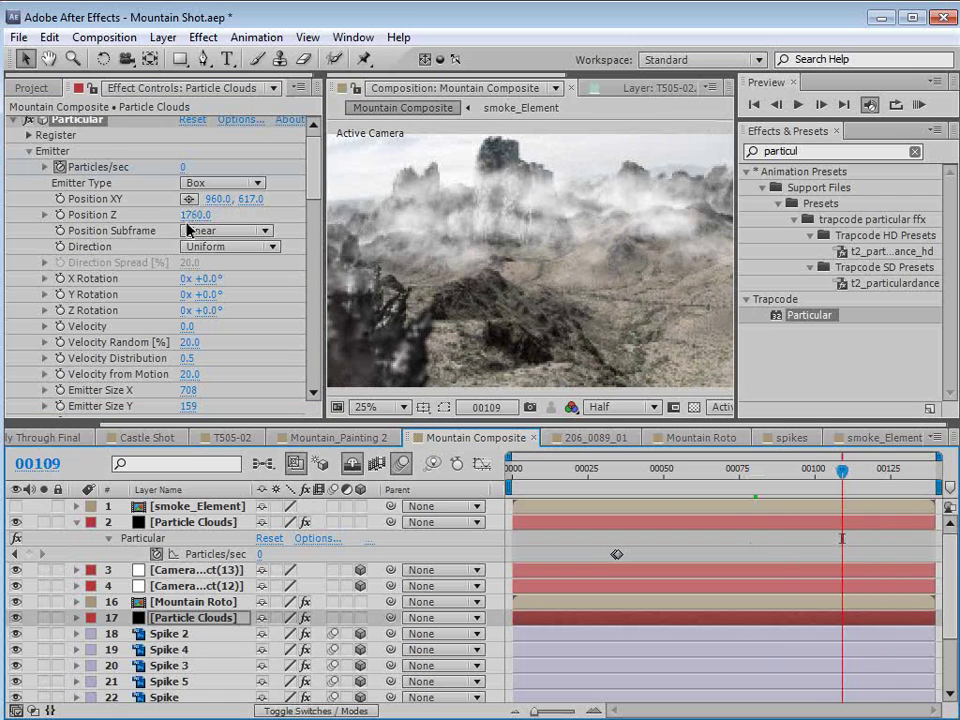
left_click_drag(200, 215, 240, 213)
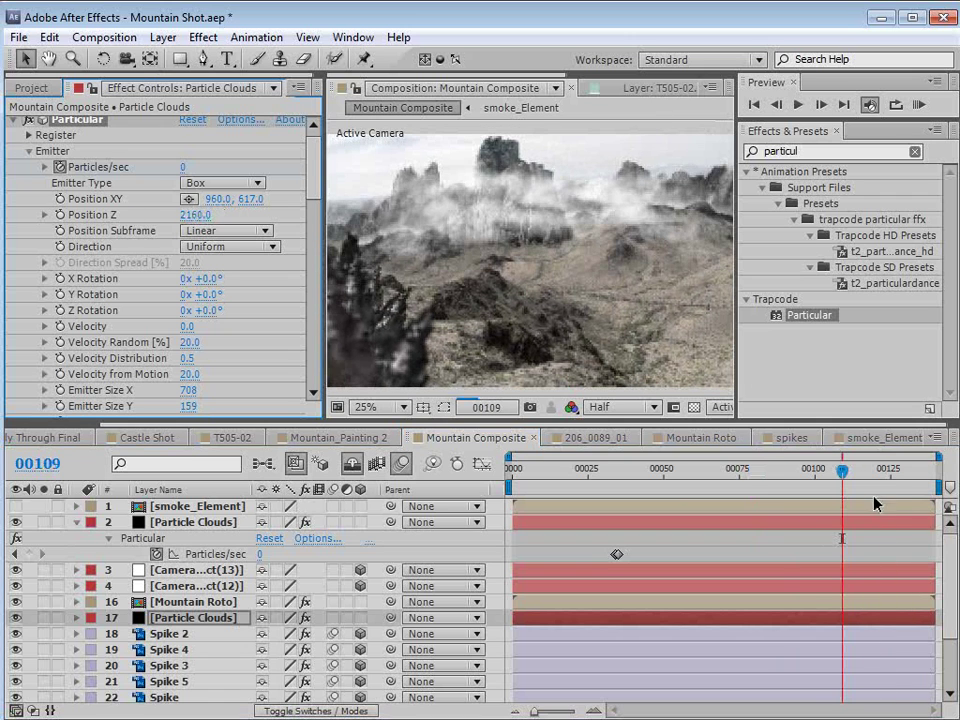
left_click(853, 478)
left_click_drag(855, 480, 816, 482)
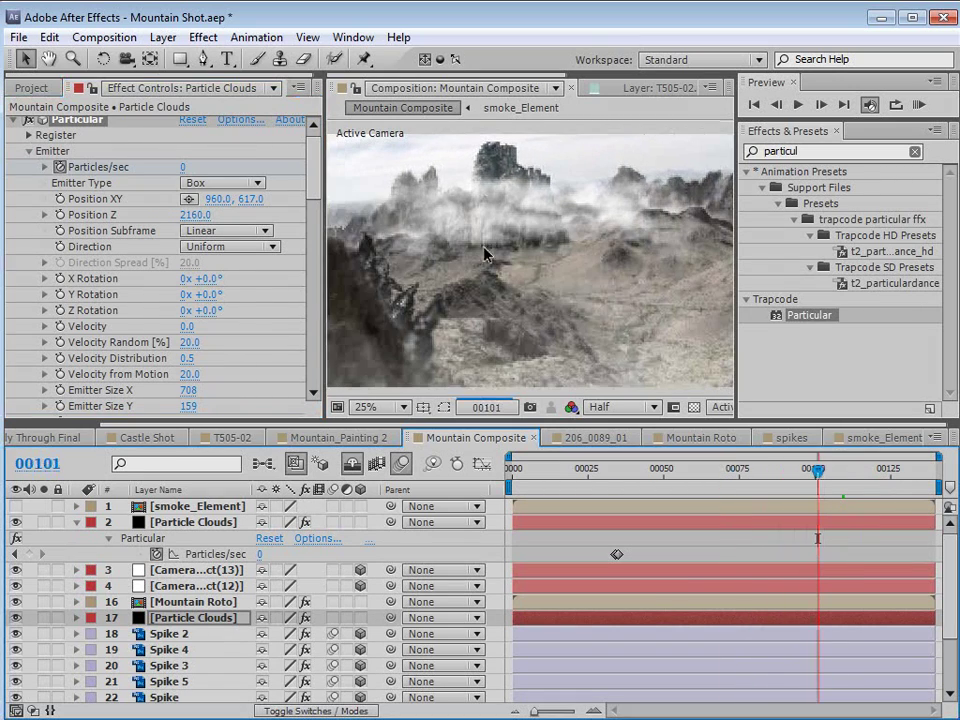
- Set the duplicate's Emitter Size to 1020 in X, 134 in Y and 3198 in Z
left_click_drag(315, 188, 315, 212)
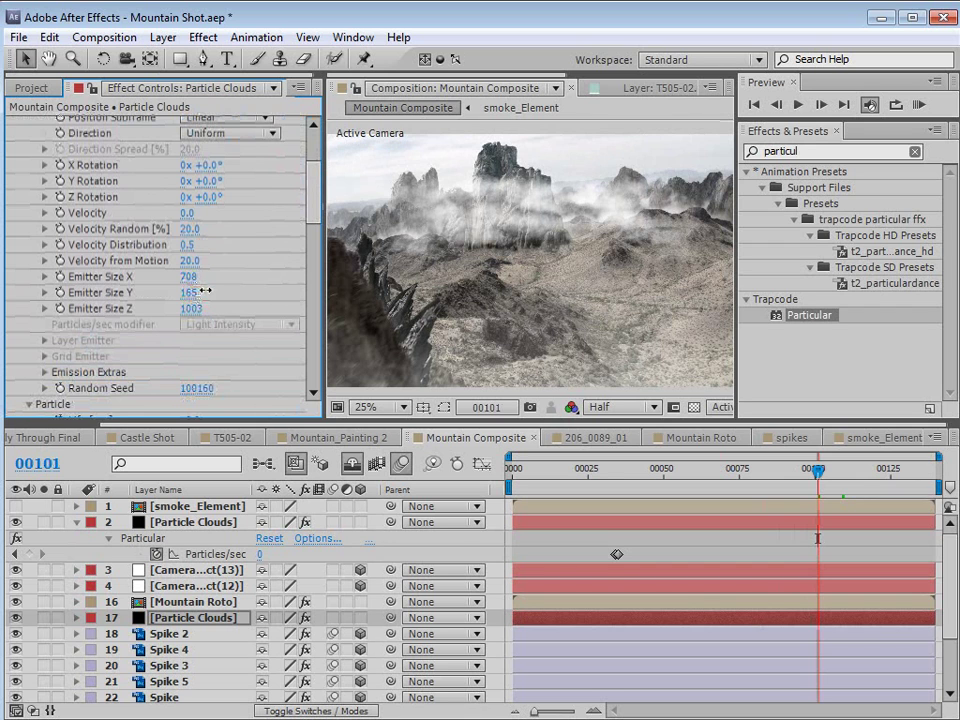
left_click_drag(203, 291, 315, 232)
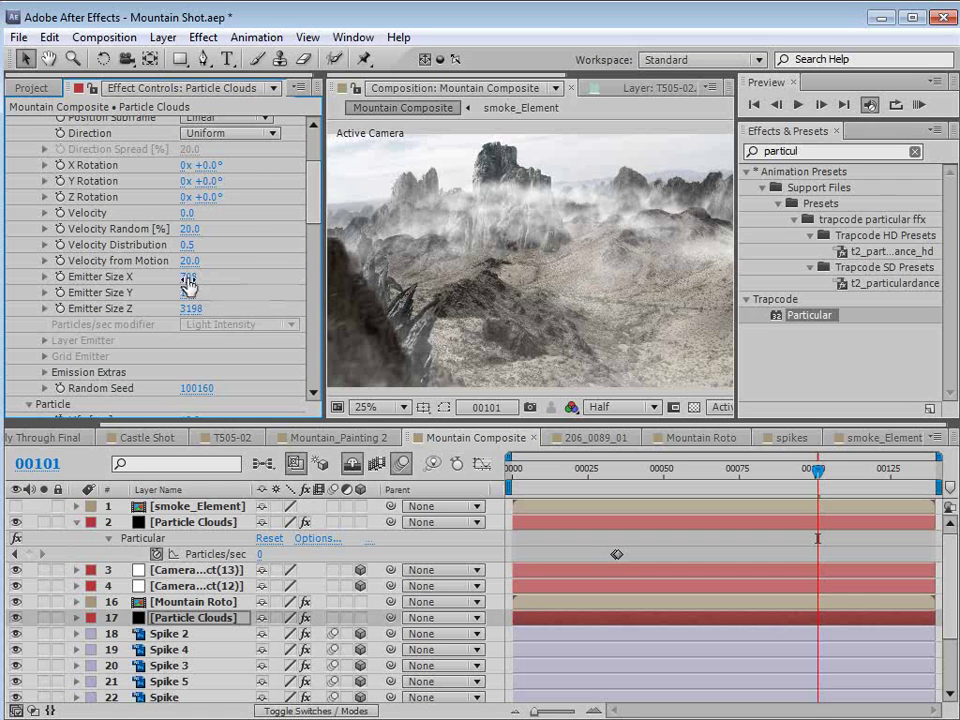
left_click_drag(186, 280, 478, 300)
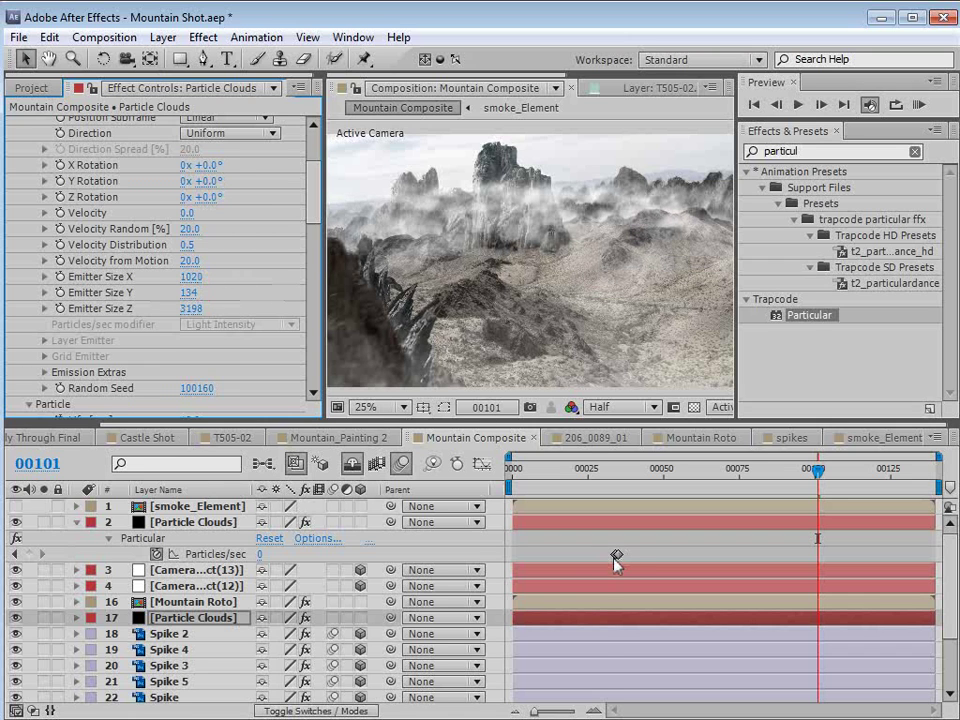
- Raise the duplicate's first Particles/sec keyframe to 250 and on to 400, checking the cloud density at frame 97
key("u")
double_click(615, 651)
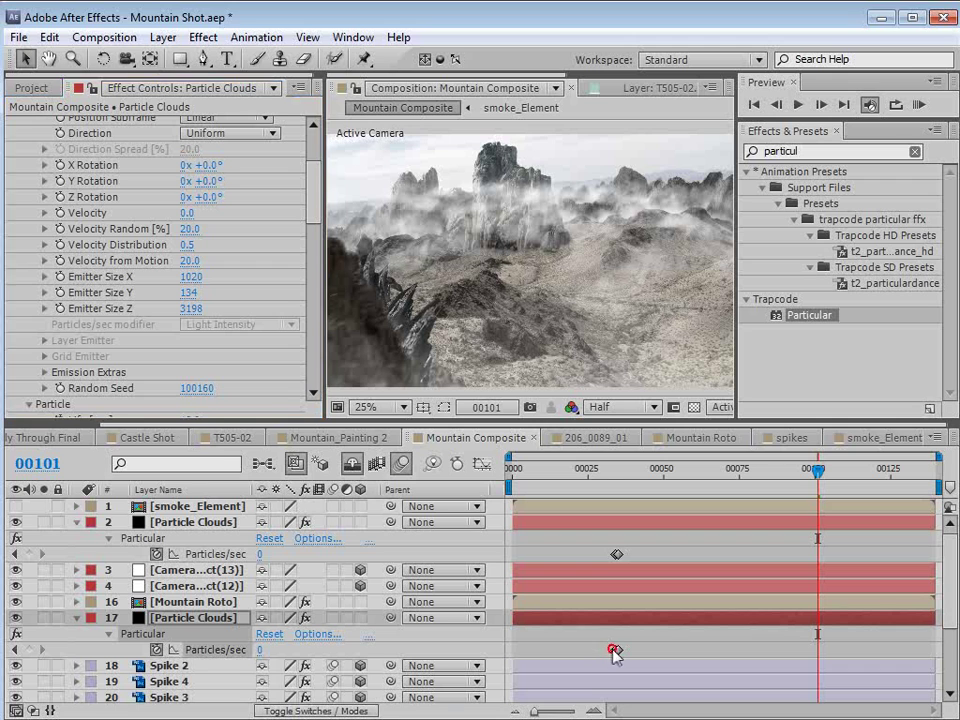
type("2")
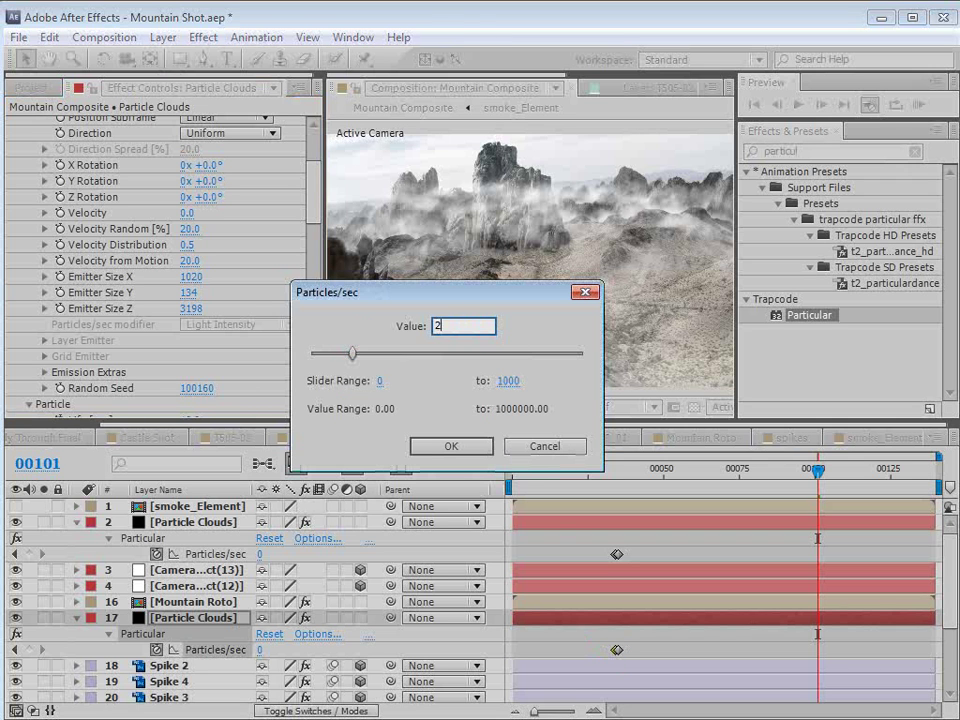
type("50")
key("Return")
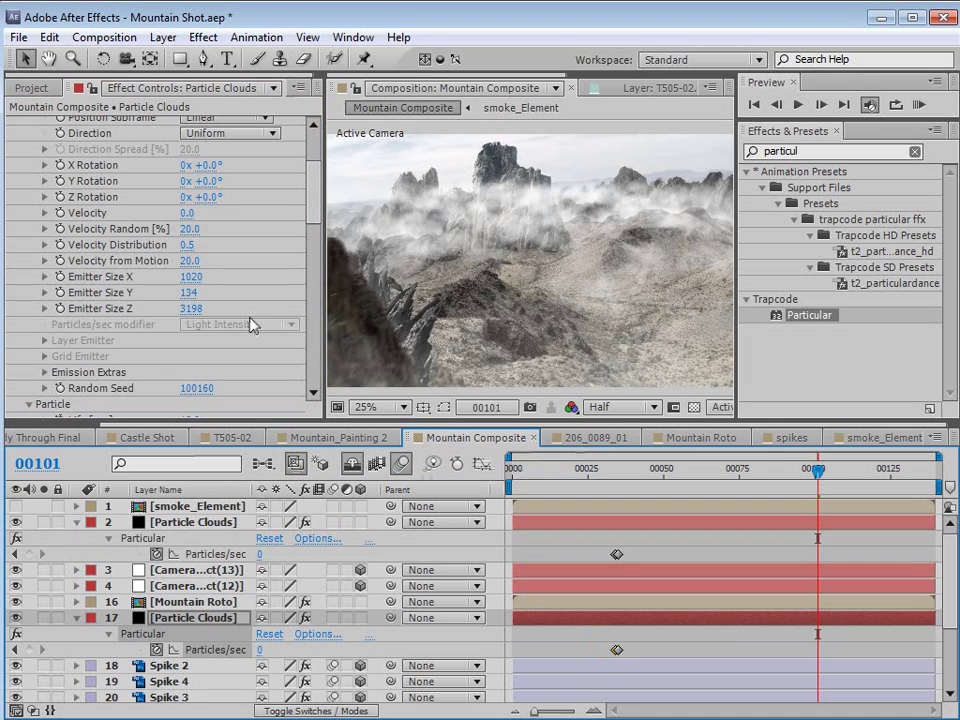
left_click_drag(312, 204, 313, 189)
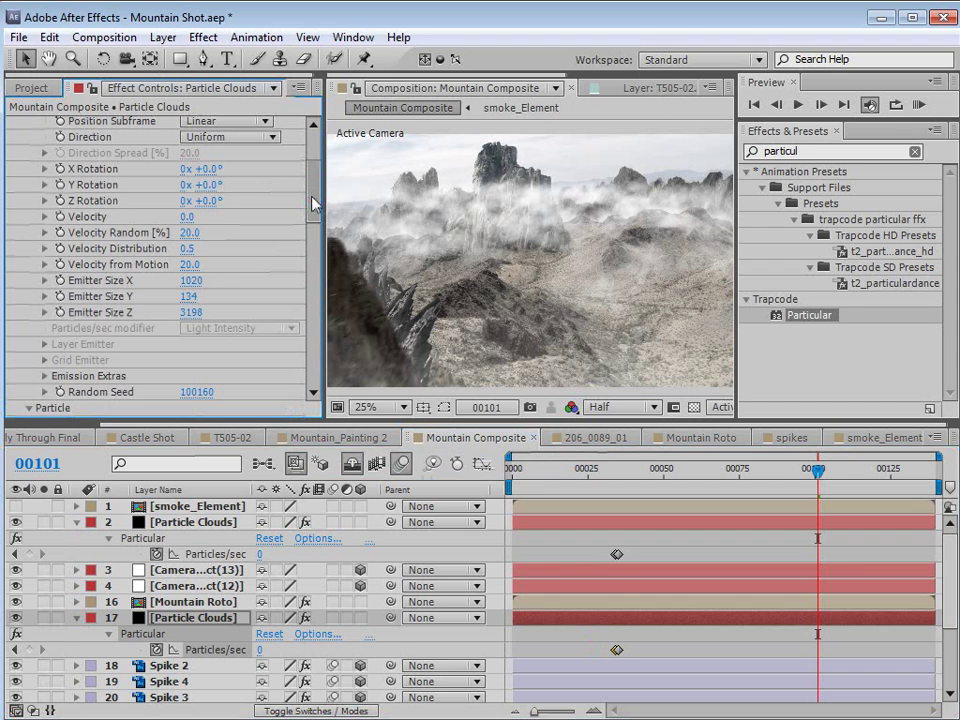
double_click(615, 651)
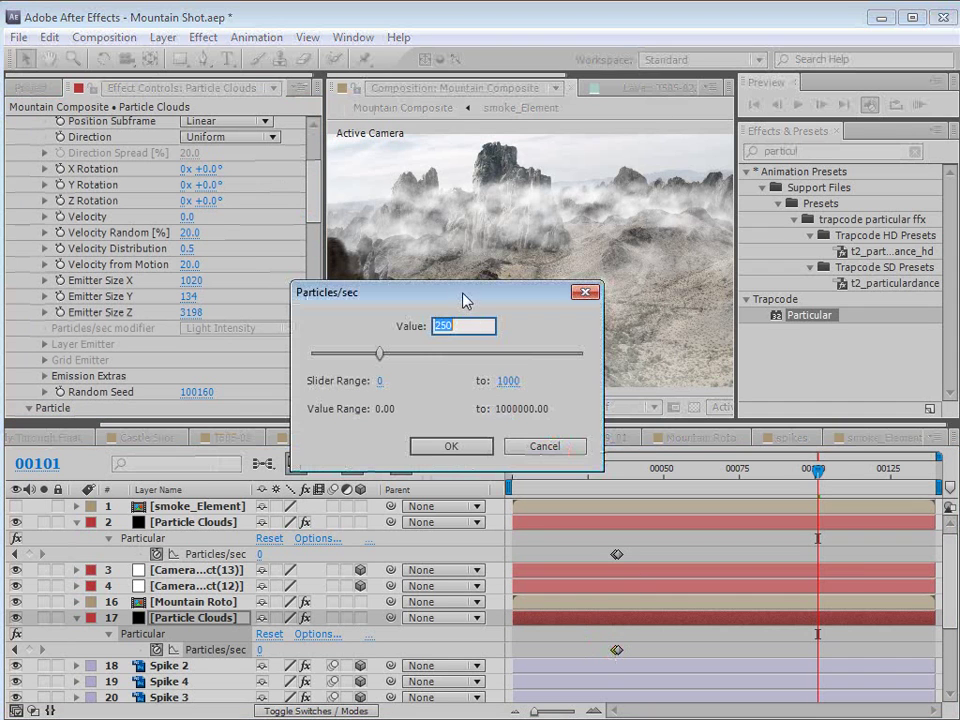
type("400")
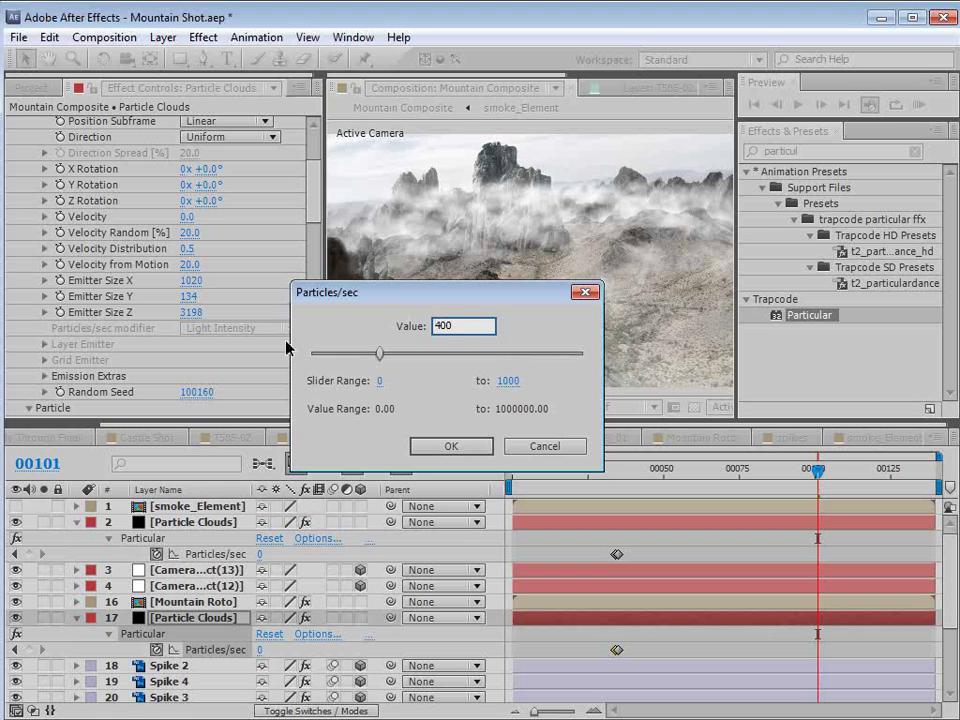
key("Return")
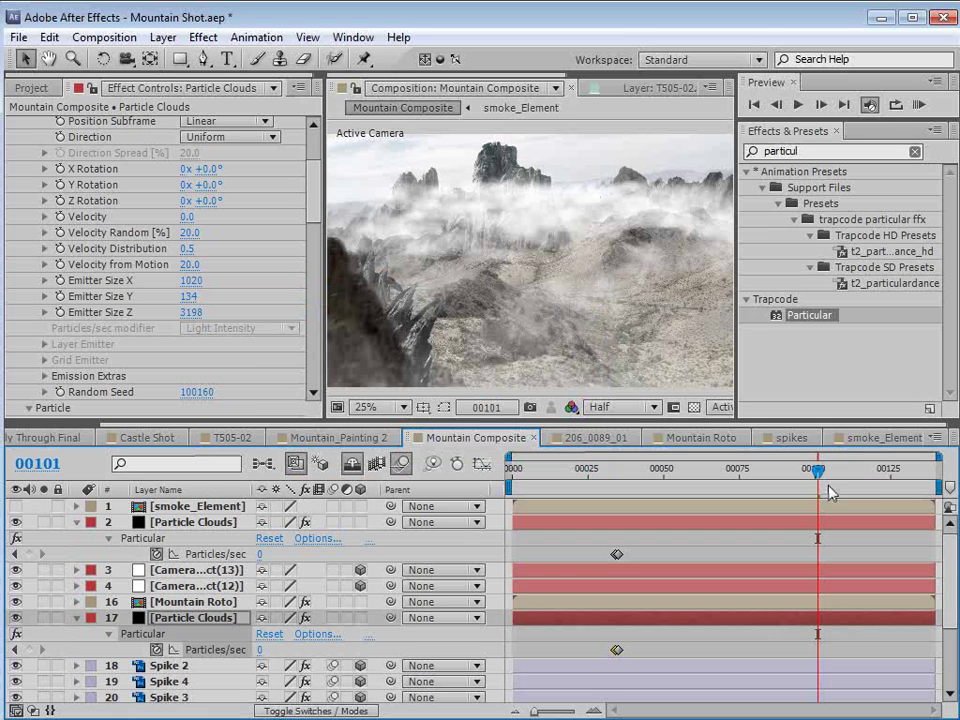
left_click_drag(828, 492, 806, 487)
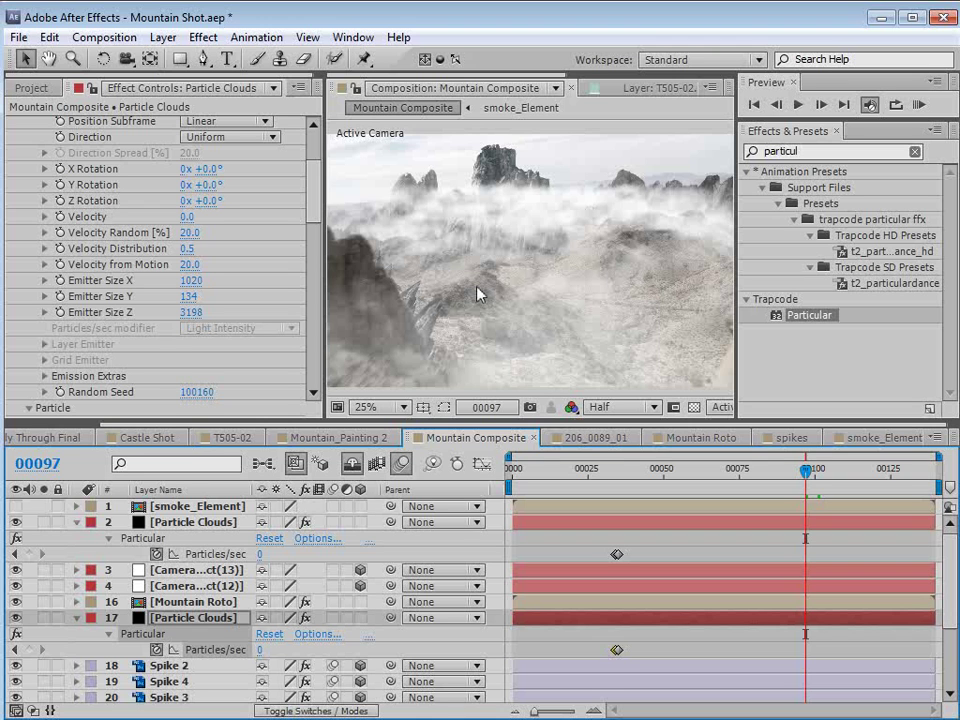
- Set the duplicate's Visibility Far Start Fade to 1500 and Far Vanish to 2000
left_click_drag(315, 177, 313, 355)
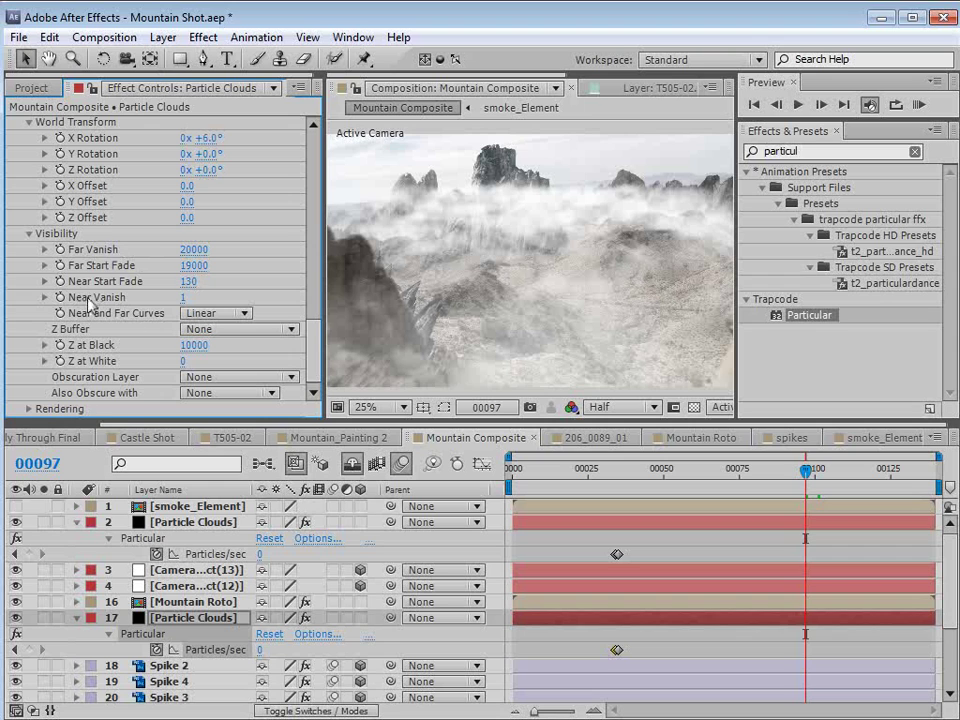
left_click(199, 266)
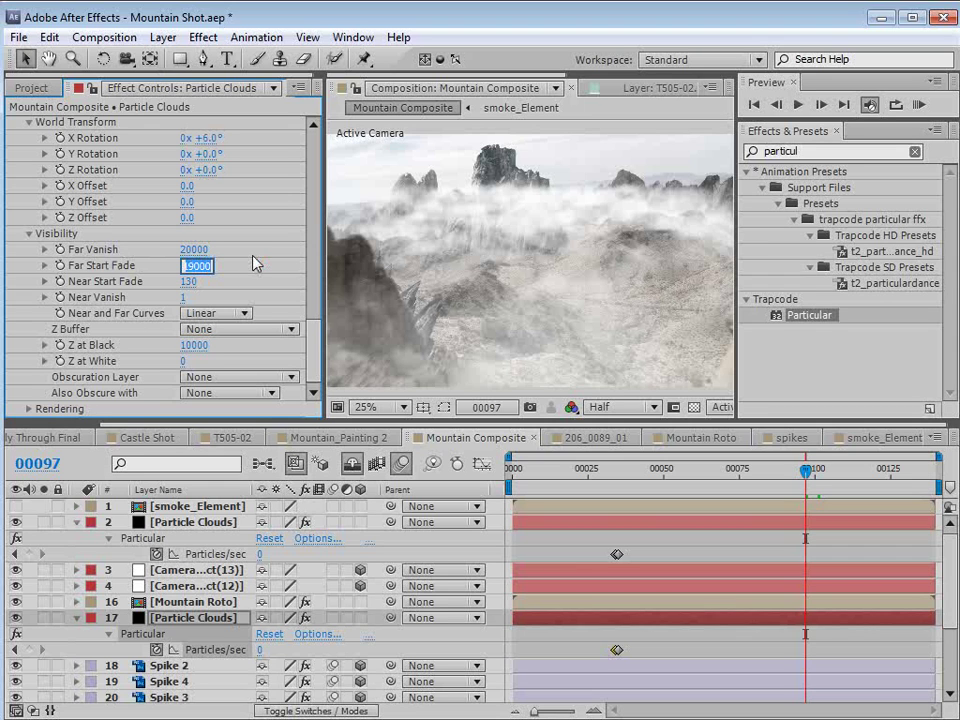
type("1500")
key("Return")
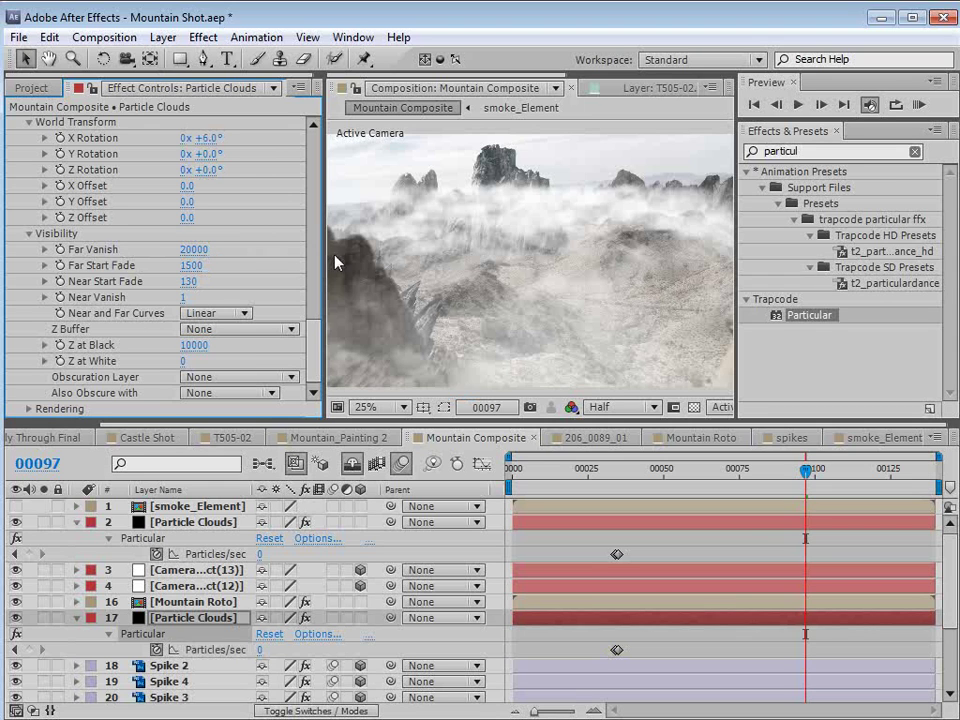
left_click(197, 250)
type("200")
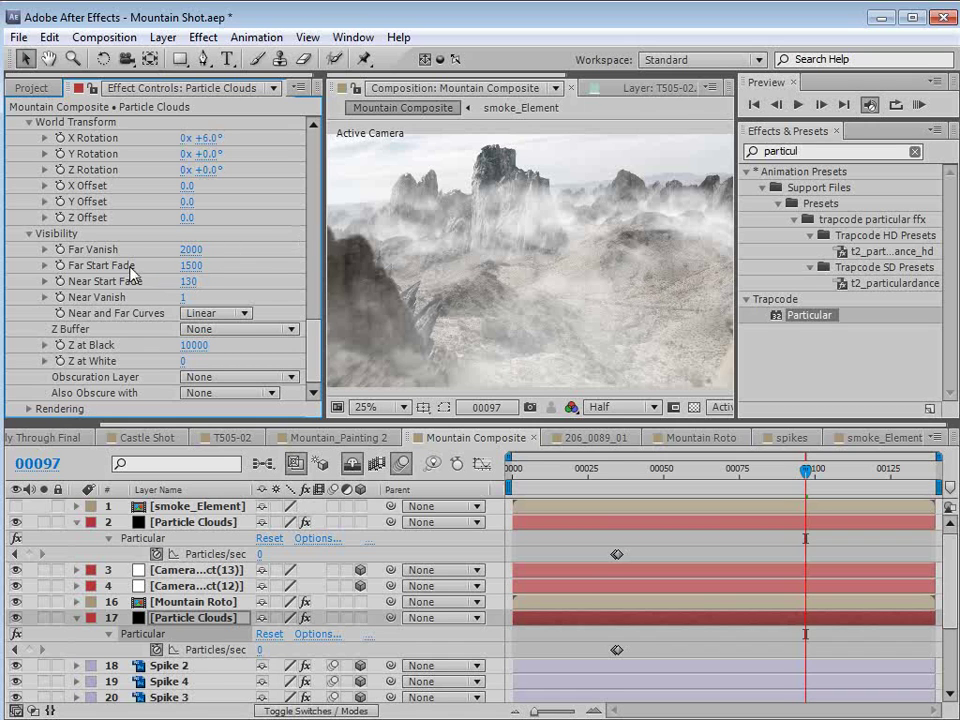
- Adjust the duplicate's Far Start Fade to 200 and Far Vanish to 2100, checking the distant clouds at frames 93 and 110
left_click_drag(187, 265, 170, 250)
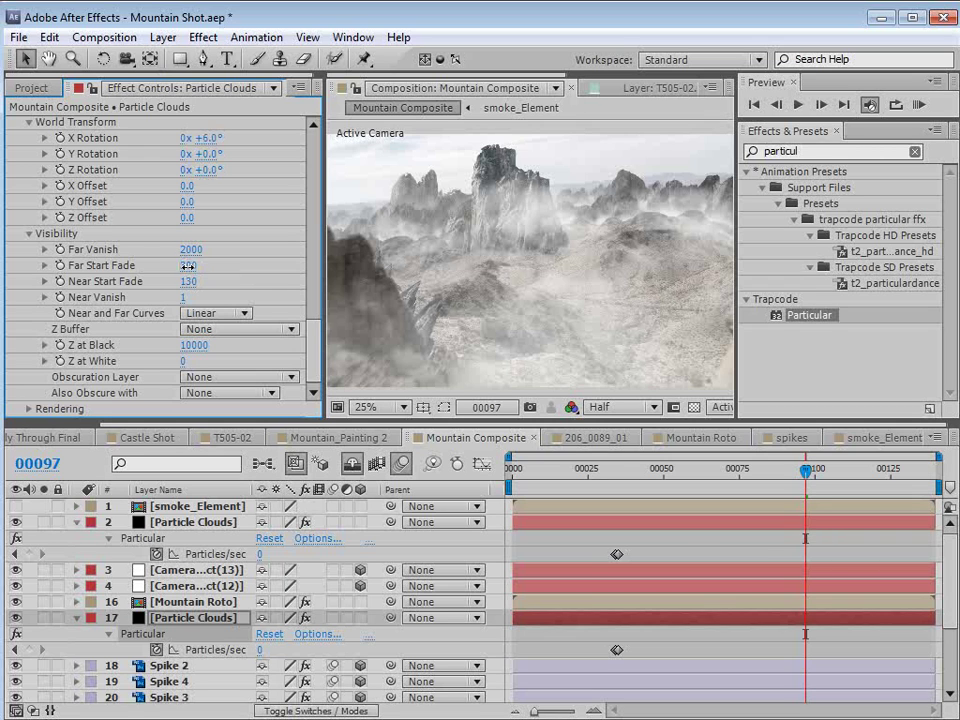
left_click_drag(187, 265, 183, 266)
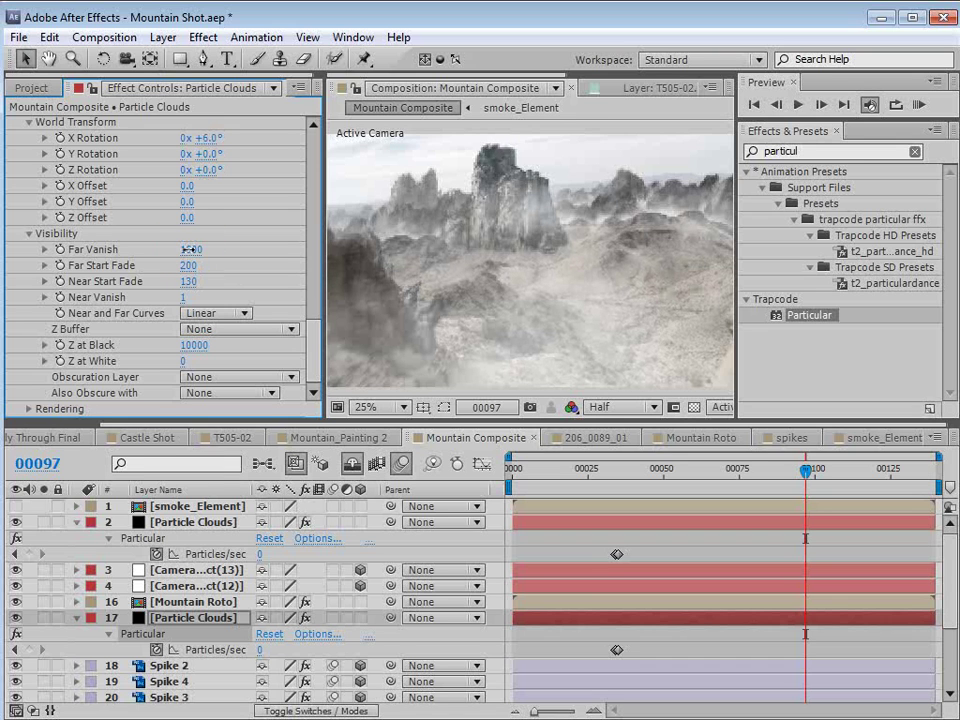
mouse_move(791, 469)
left_mouse_down()
mouse_move(719, 469)
mouse_move(791, 469)
left_mouse_up()
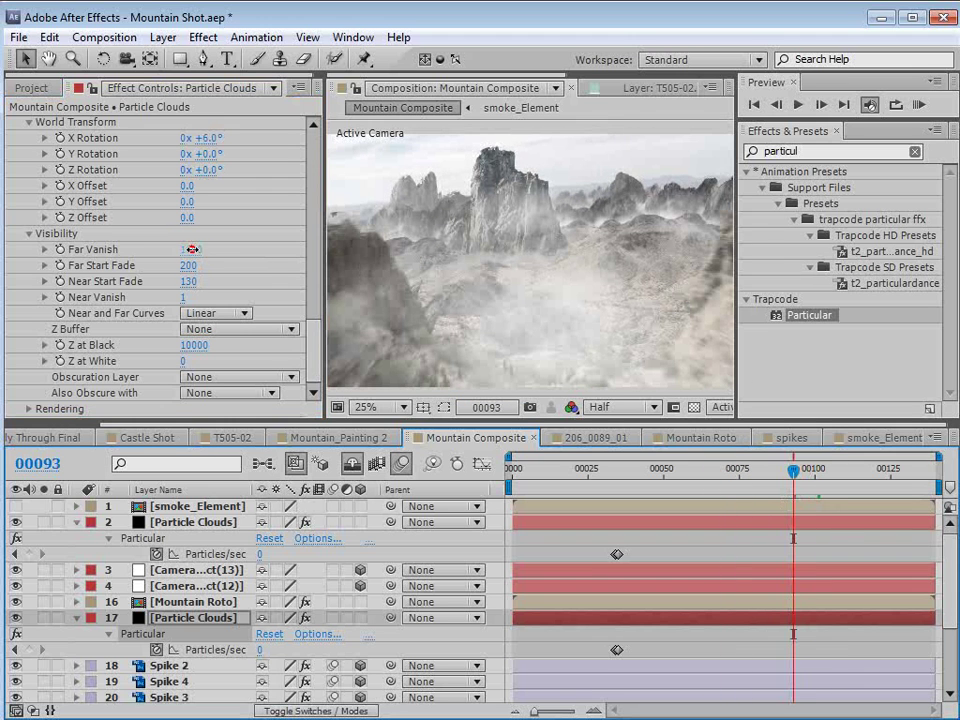
left_click_drag(192, 249, 196, 249)
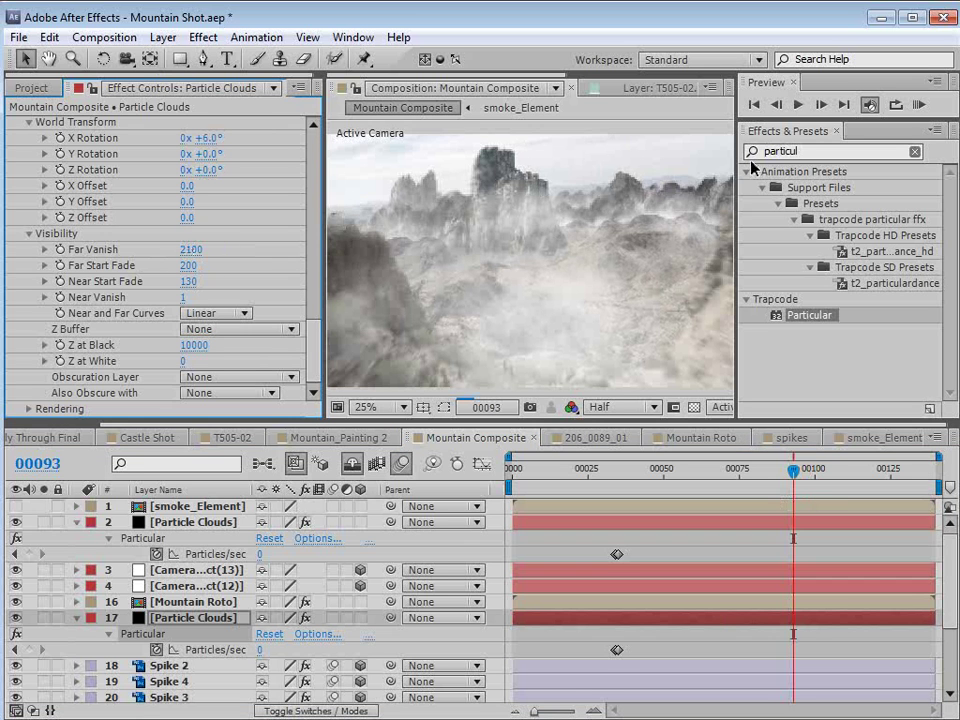
left_click_drag(793, 469, 846, 469)
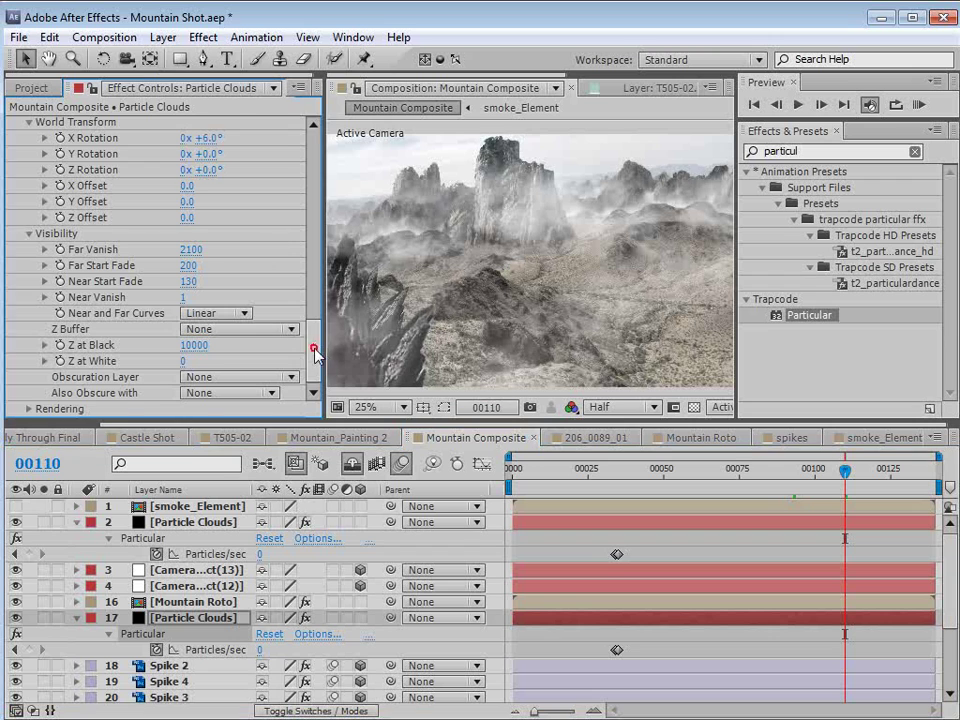
- Set the duplicate's World Transform Y Offset to 20 and check the cloud height at frame 98
left_click_drag(316, 352, 318, 343)
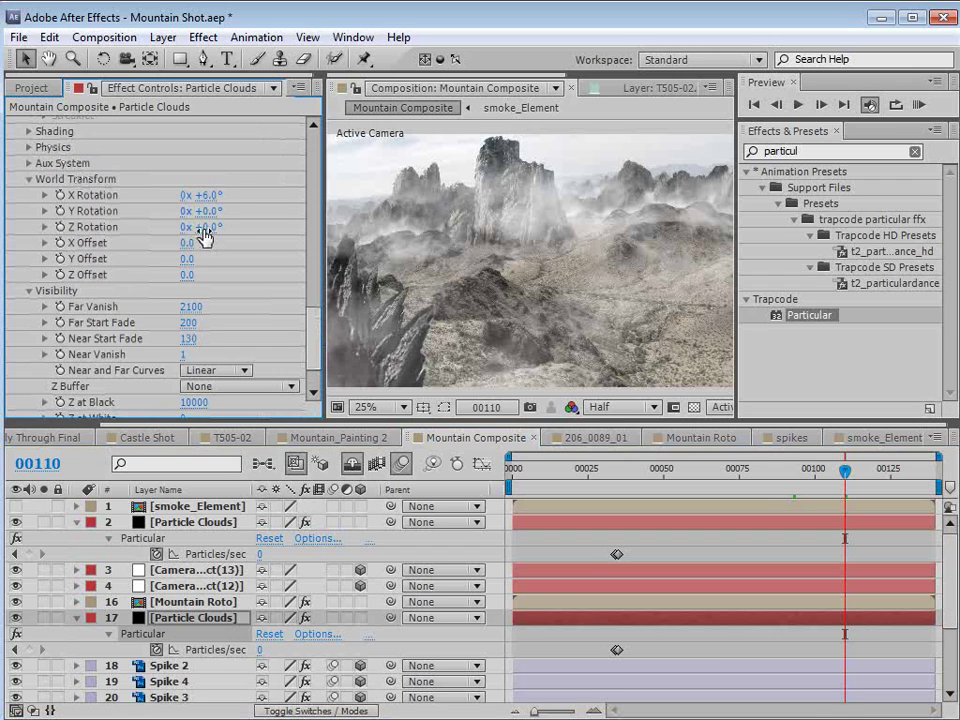
mouse_move(185, 258)
left_mouse_down()
mouse_move(132, 258)
mouse_move(186, 258)
left_mouse_up()
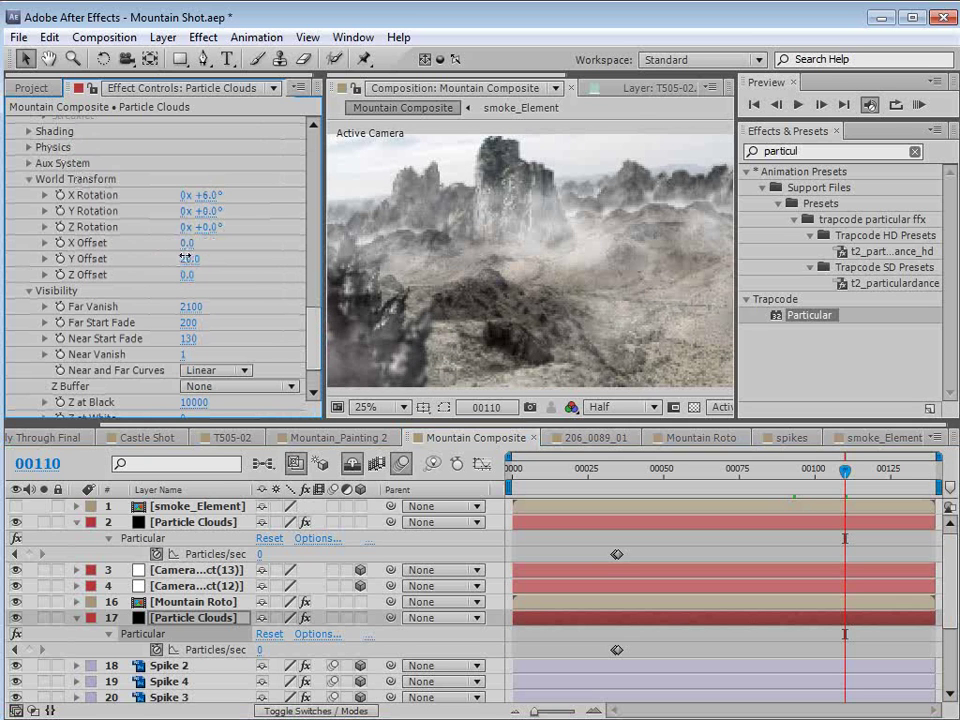
mouse_move(825, 470)
left_mouse_down()
mouse_move(783, 470)
mouse_move(806, 472)
left_mouse_up()
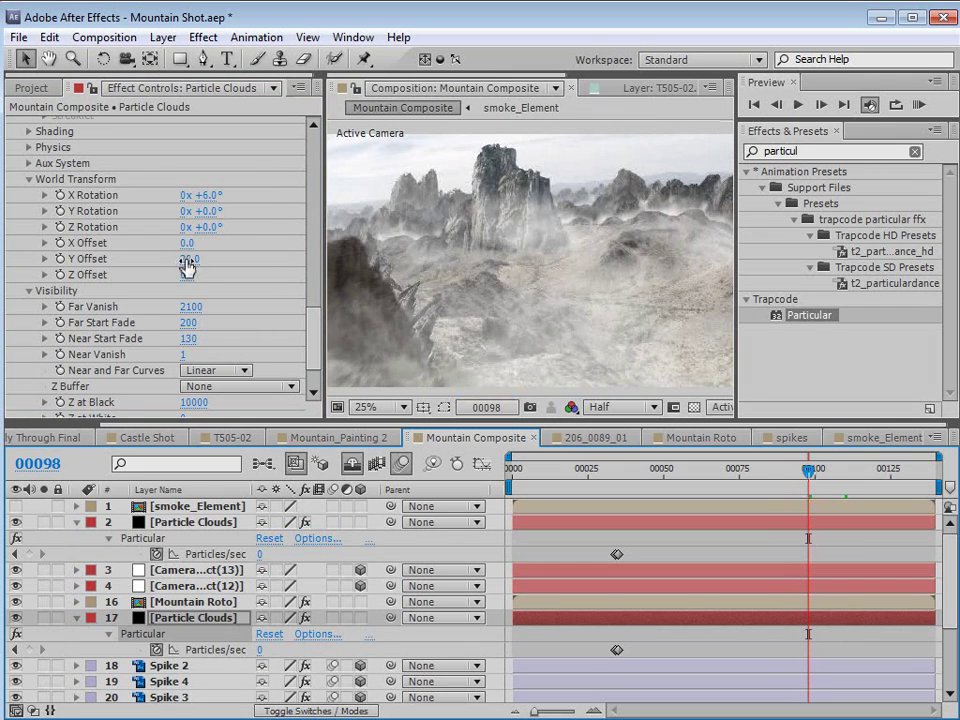
left_click_drag(195, 241, 204, 269)
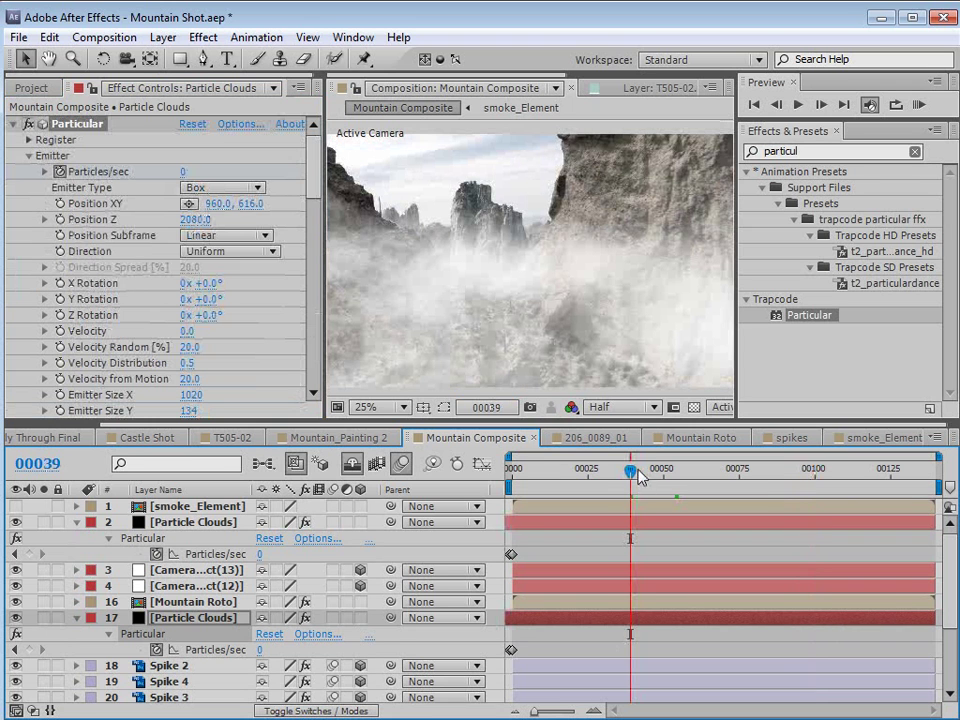
- Set the emitter Position Y of the Particle Clouds layer behind Mountain Roto to 654, checking the cloud height at frames 130 and 102
left_click_drag(637, 478, 912, 513)
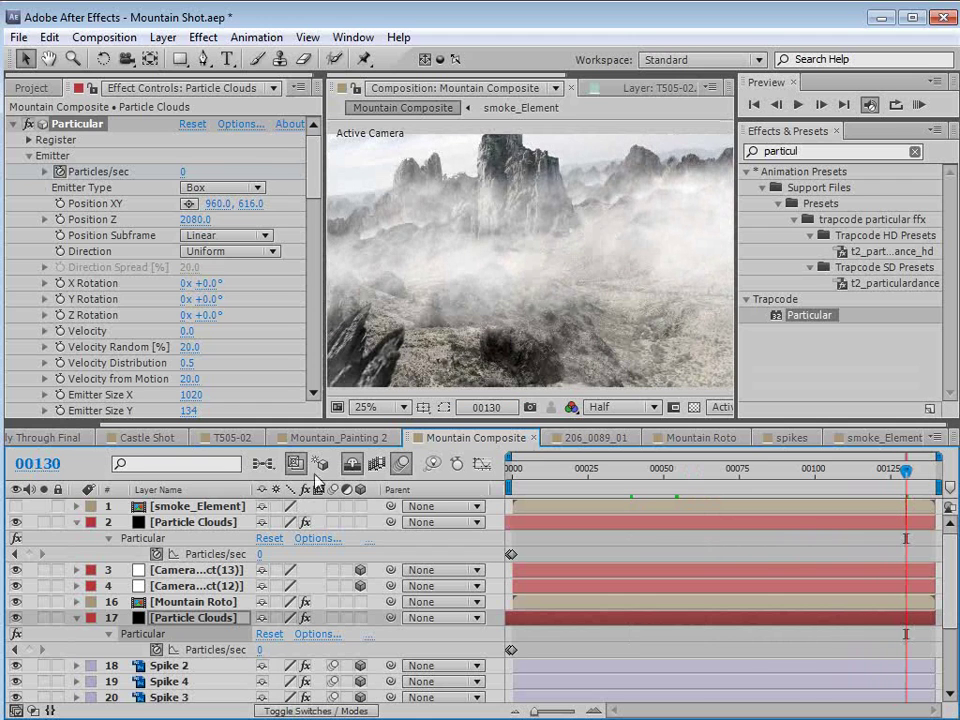
left_click(190, 620)
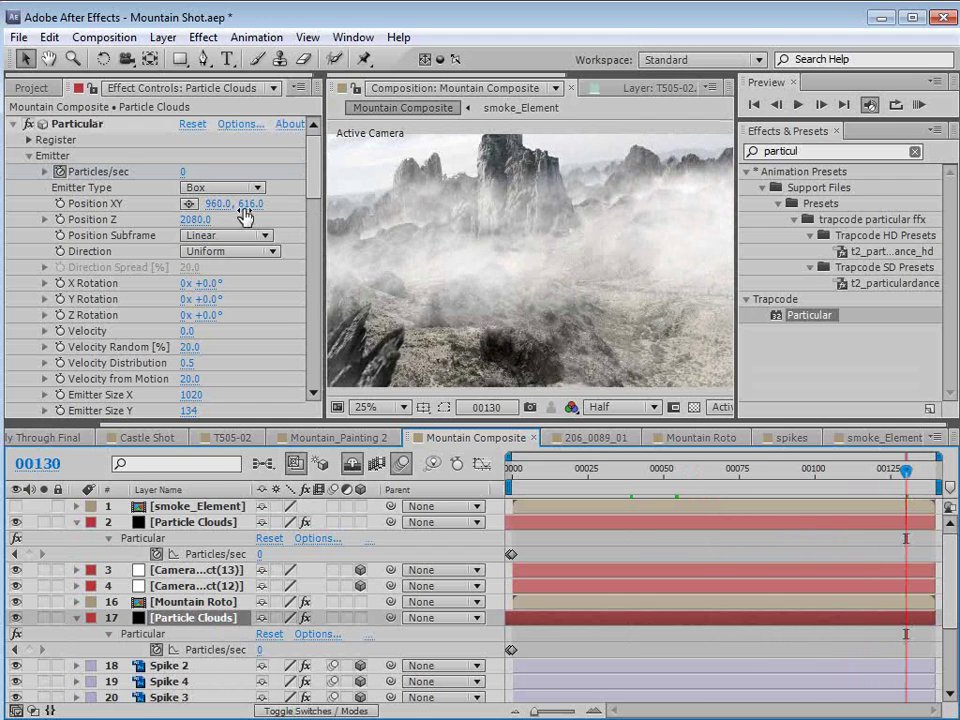
left_click_drag(246, 203, 314, 190)
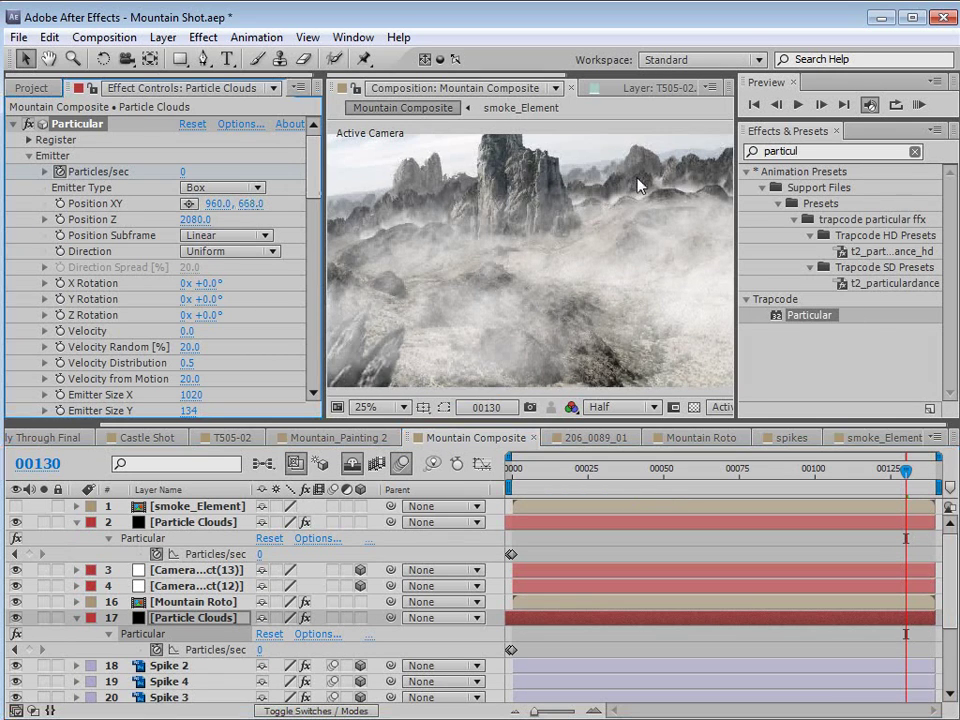
left_click_drag(250, 203, 226, 218)
left_click_drag(895, 470, 819, 475)
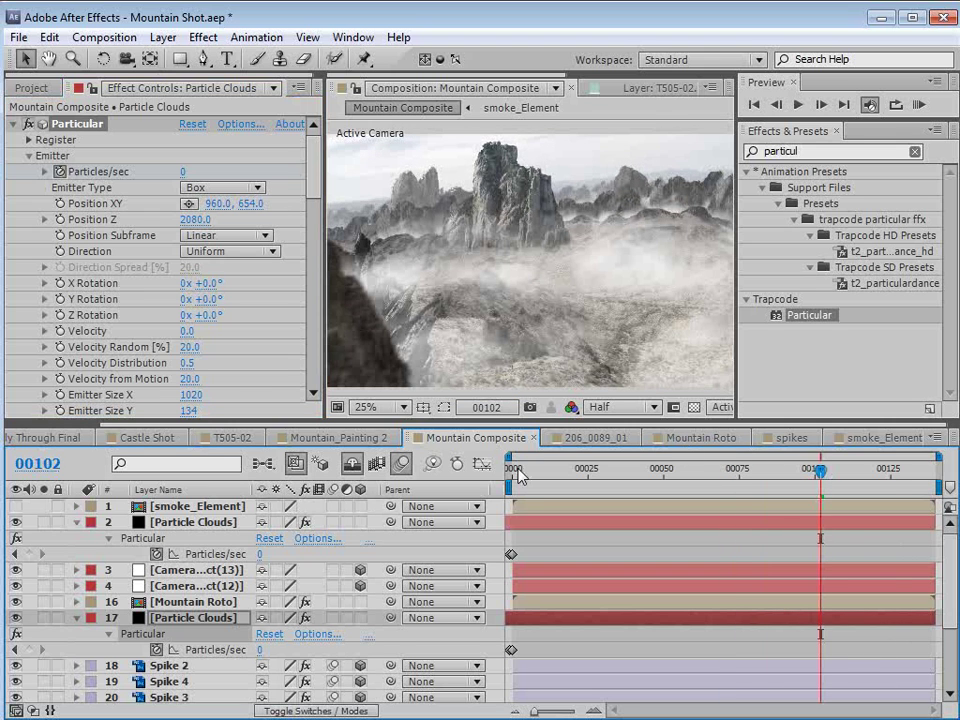
- Add an adjustment layer above smoke_Element and apply the Curves effect to it
left_click(207, 506)
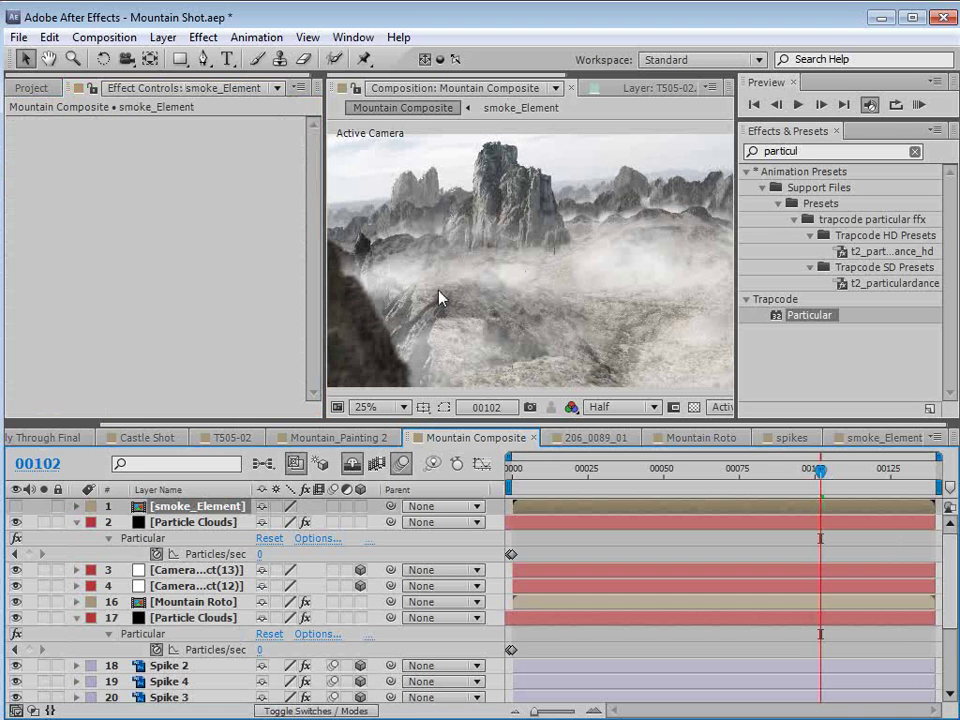
key("ctrl+Down")
left_click(162, 37)
mouse_move(170, 58)
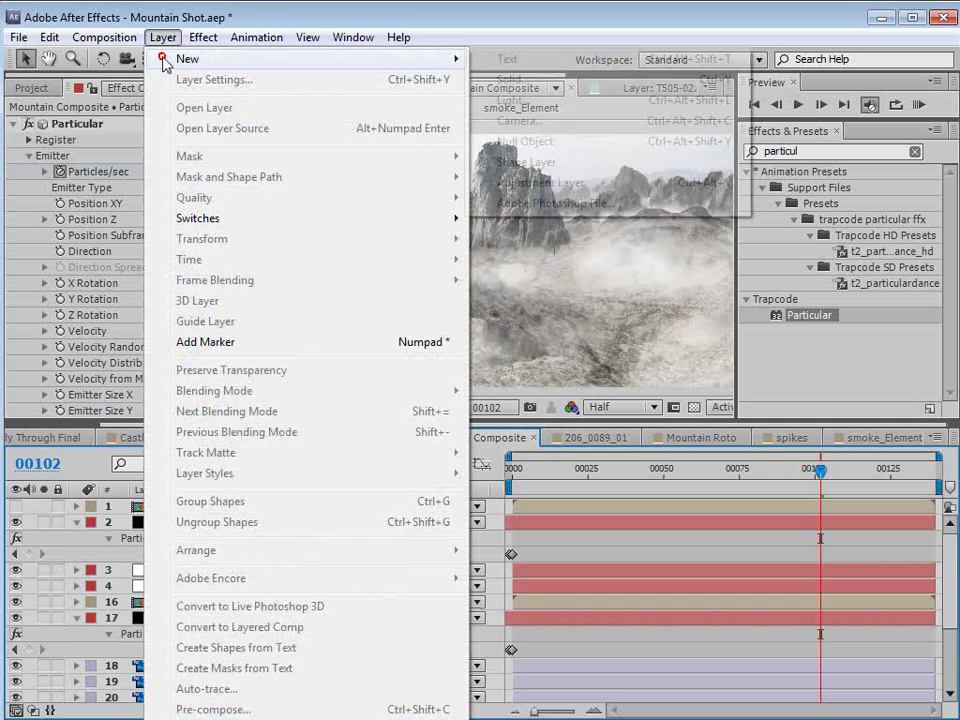
left_click(562, 183)
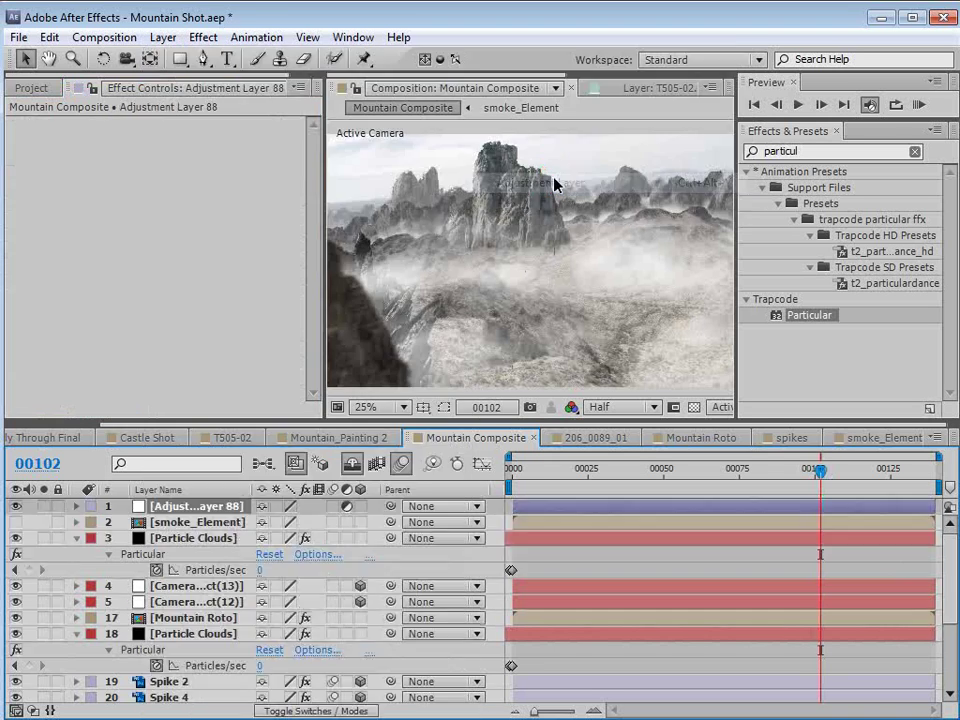
left_click(216, 37)
mouse_move(330, 208)
left_click(561, 545)
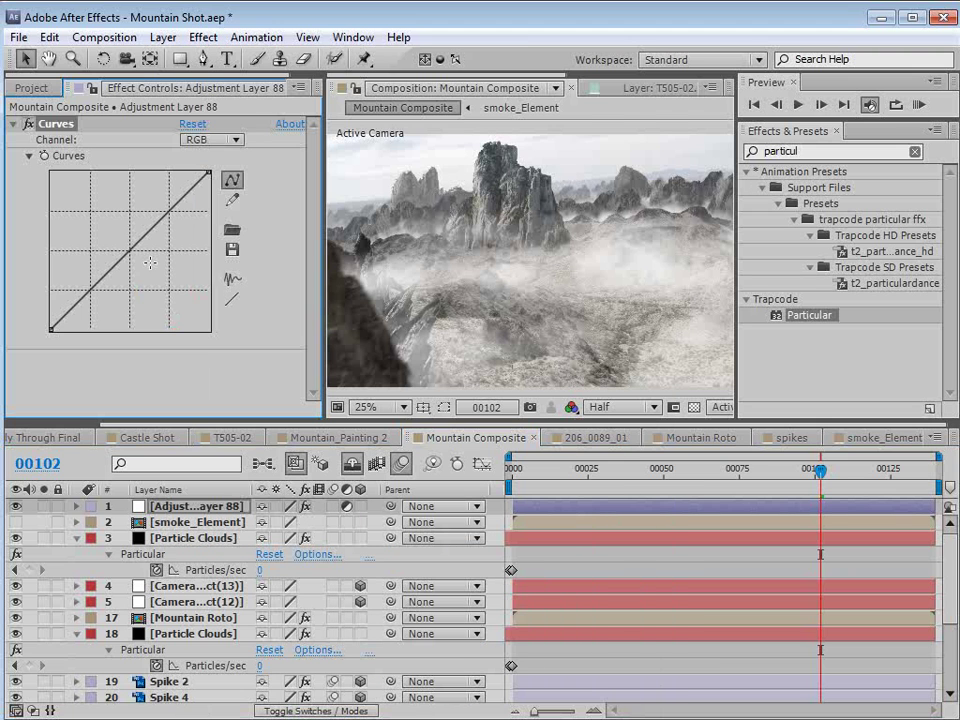
- Darken the shadows with the RGB curve and adjust the Red and Blue channel curves for a cool blue grade
mouse_move(105, 273)
left_mouse_down()
mouse_move(115, 295)
mouse_move(119, 288)
left_mouse_up()
left_click(79, 314)
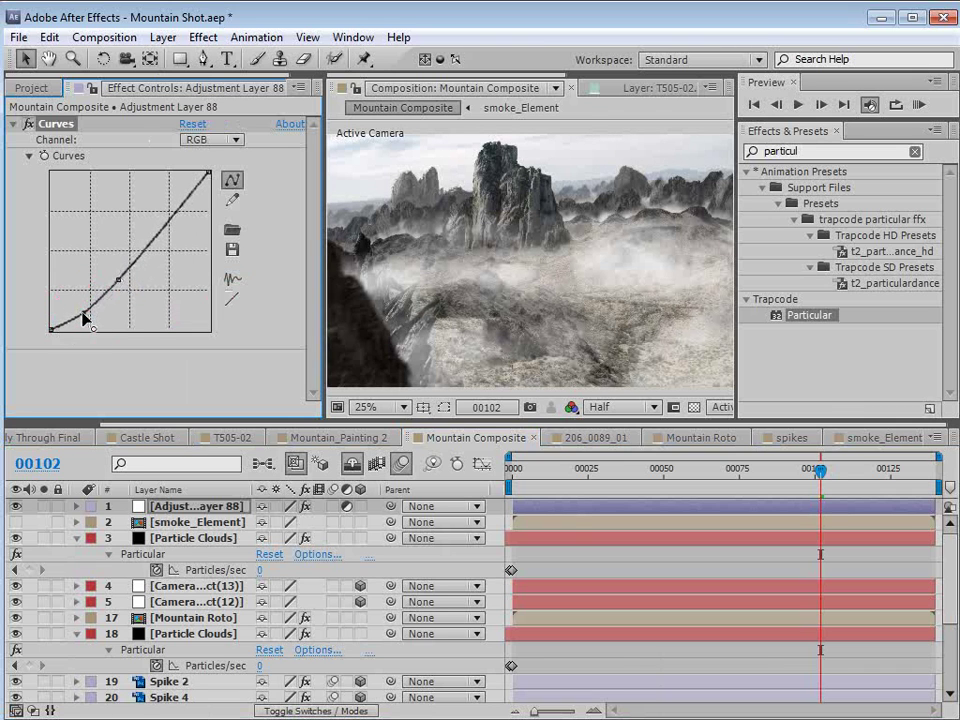
mouse_move(118, 280)
left_mouse_down()
mouse_move(141, 265)
mouse_move(110, 264)
left_mouse_up()
left_click(212, 140)
left_click(218, 176)
left_click(212, 140)
left_click(222, 222)
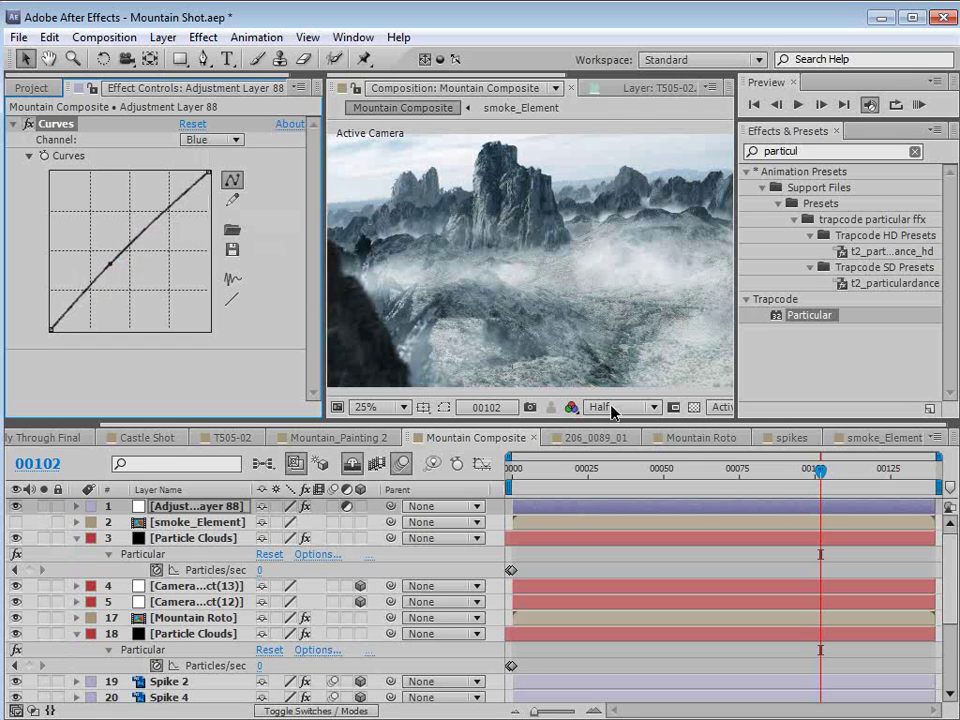
- Set the Random Seed of the Particle Clouds layer behind Mountain Roto to 100330 and check the clouds at frame 116
left_click(237, 634)
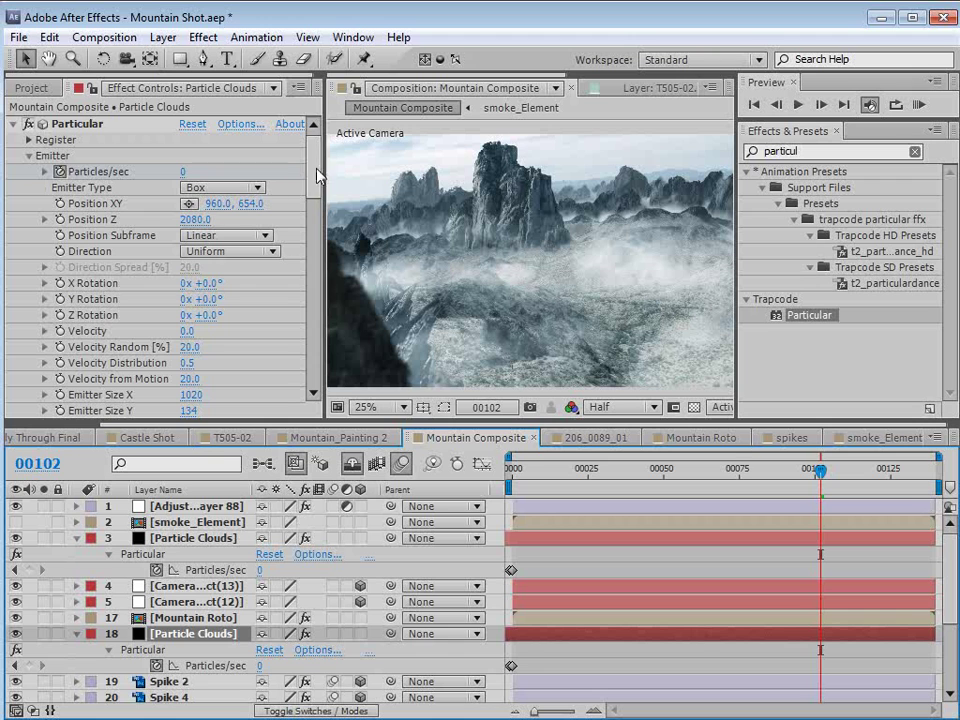
scroll(305, 210, "down", 7)
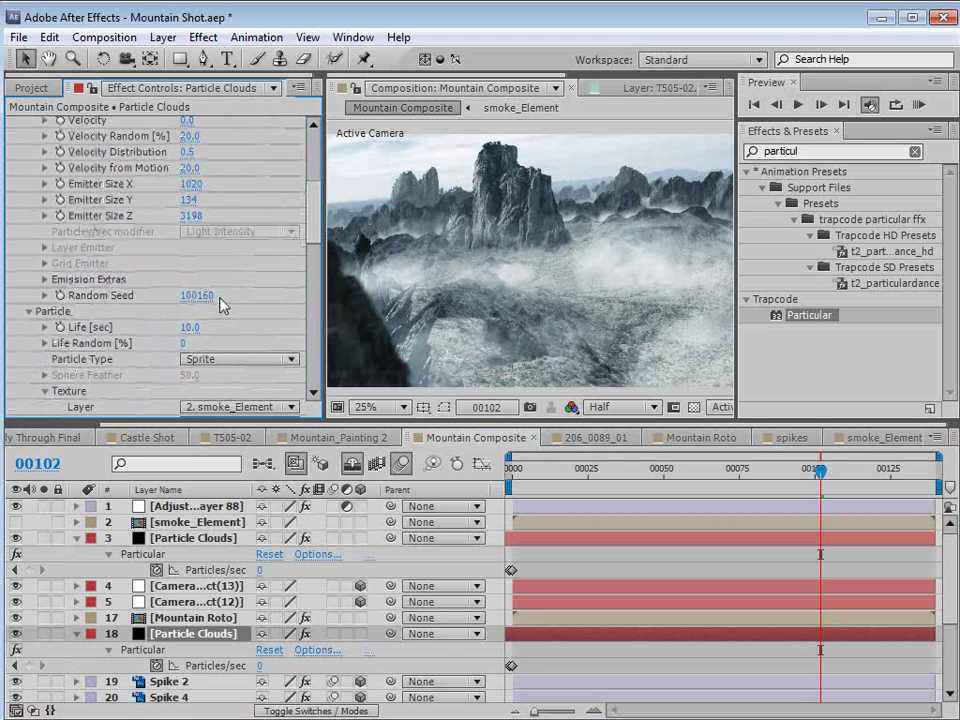
left_click_drag(197, 295, 203, 294)
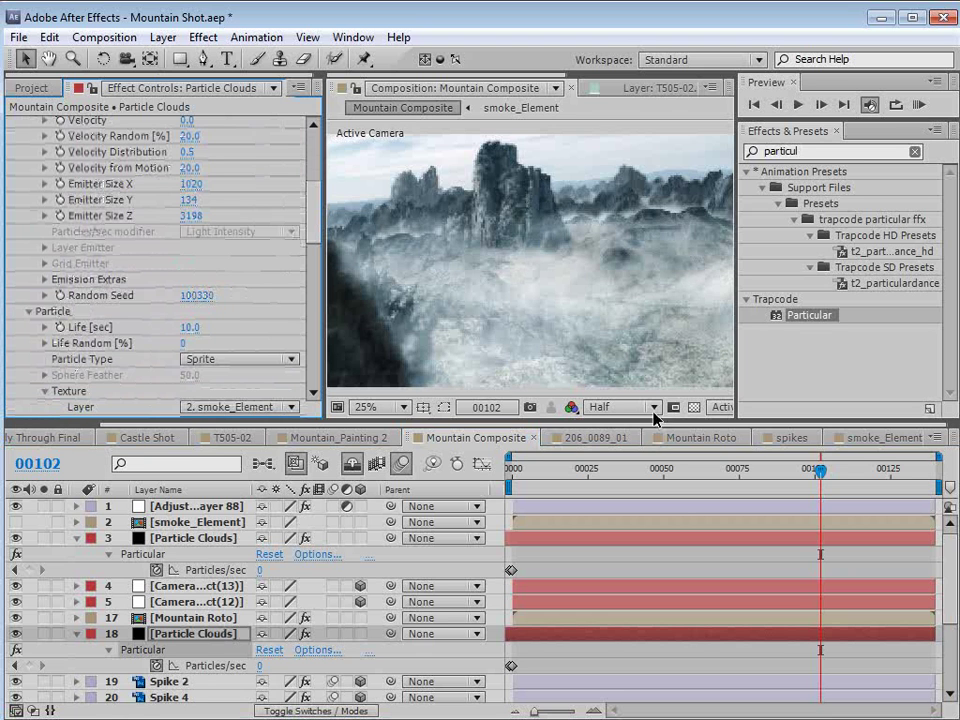
left_click_drag(815, 481, 866, 505)
key("h")
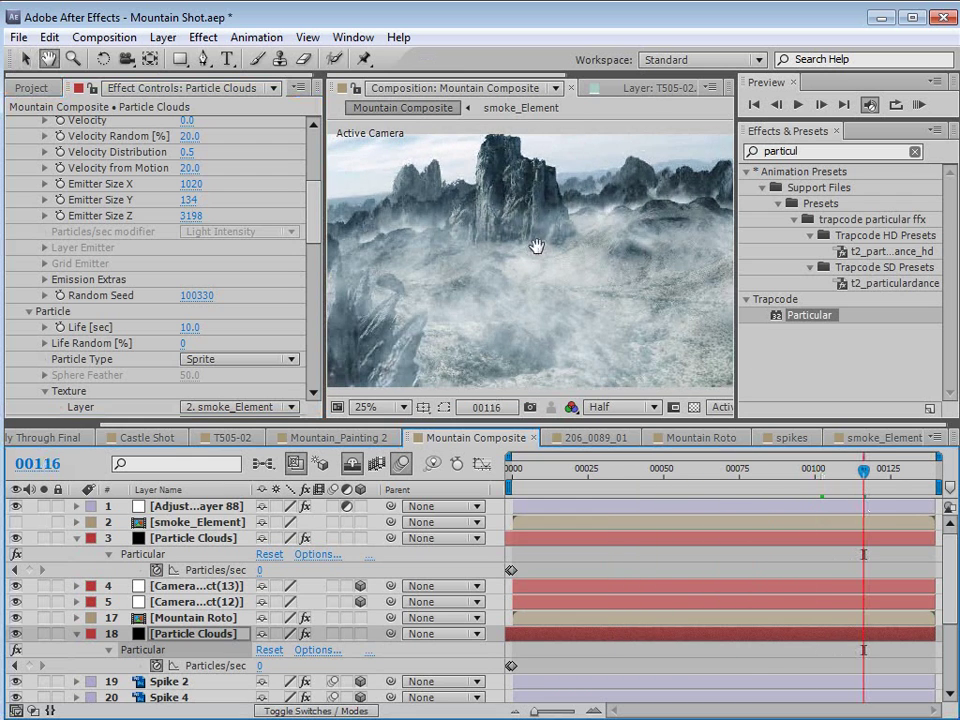
scroll(480, 244, "down", 1)
scroll(536, 250, "up", 1)
key("v")
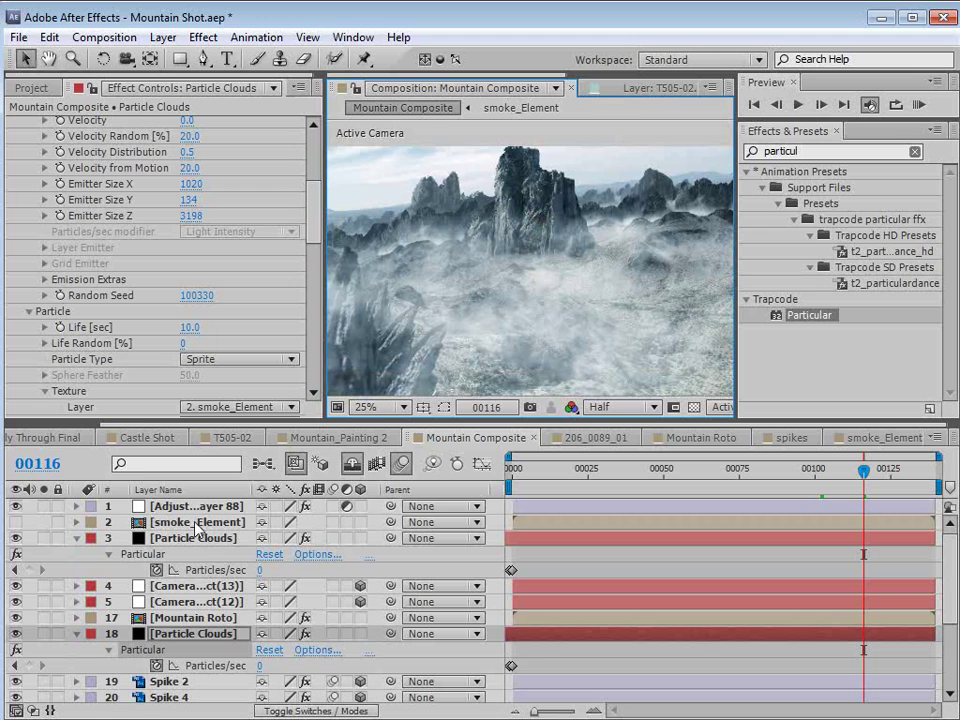
- Solo only the Mountain Shot.mov footage layer, collapse its effects and save the project
scroll(193, 620, "down", 3)
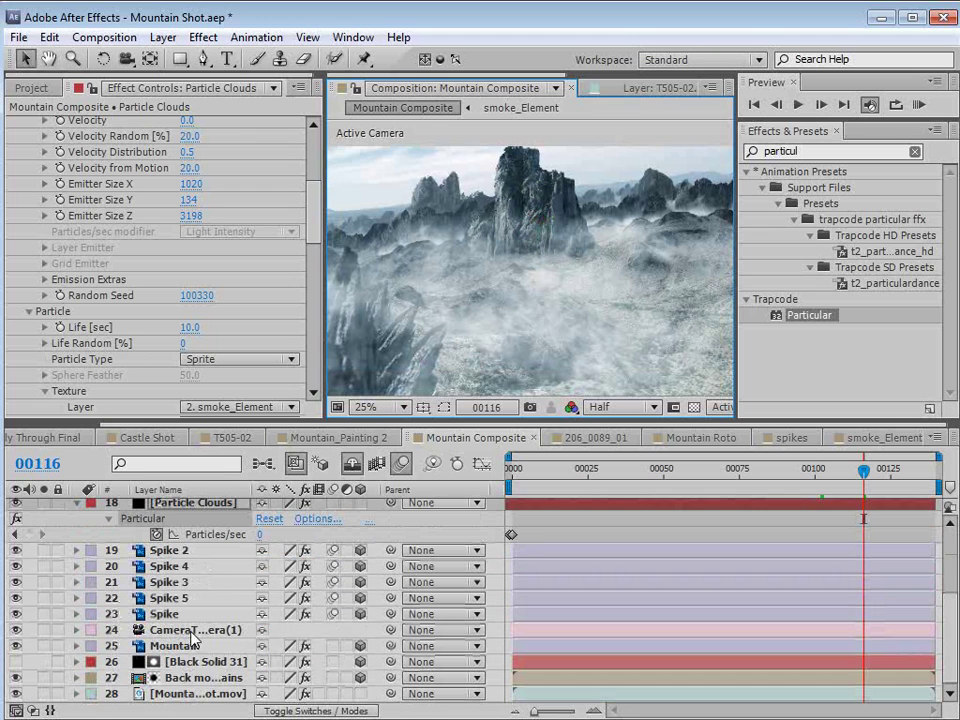
left_click(186, 682)
left_click(40, 678)
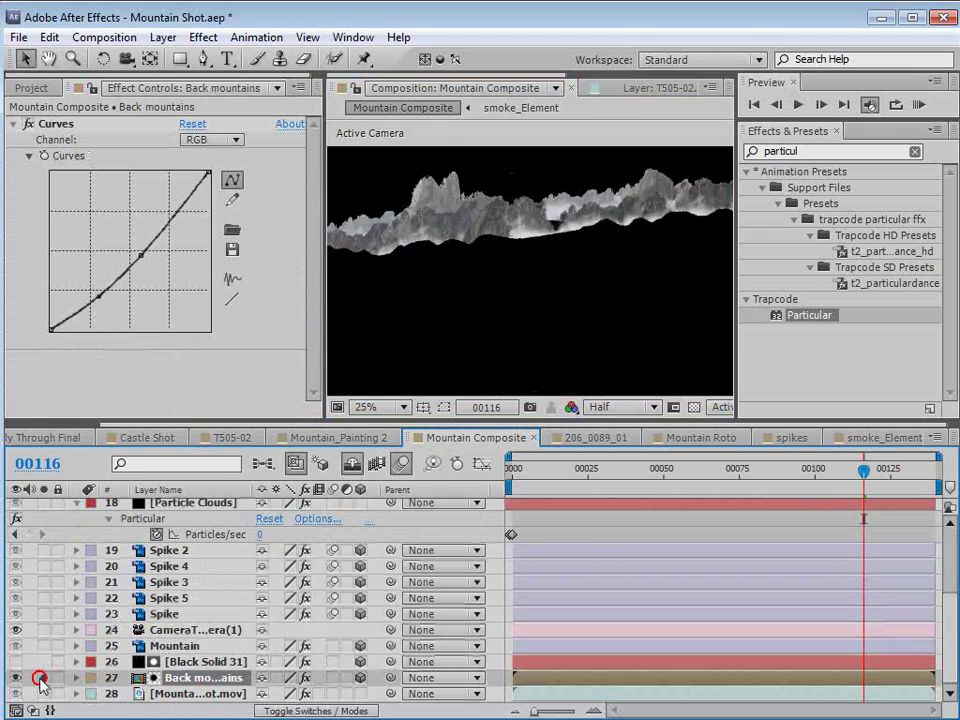
left_click(43, 693, "alt")
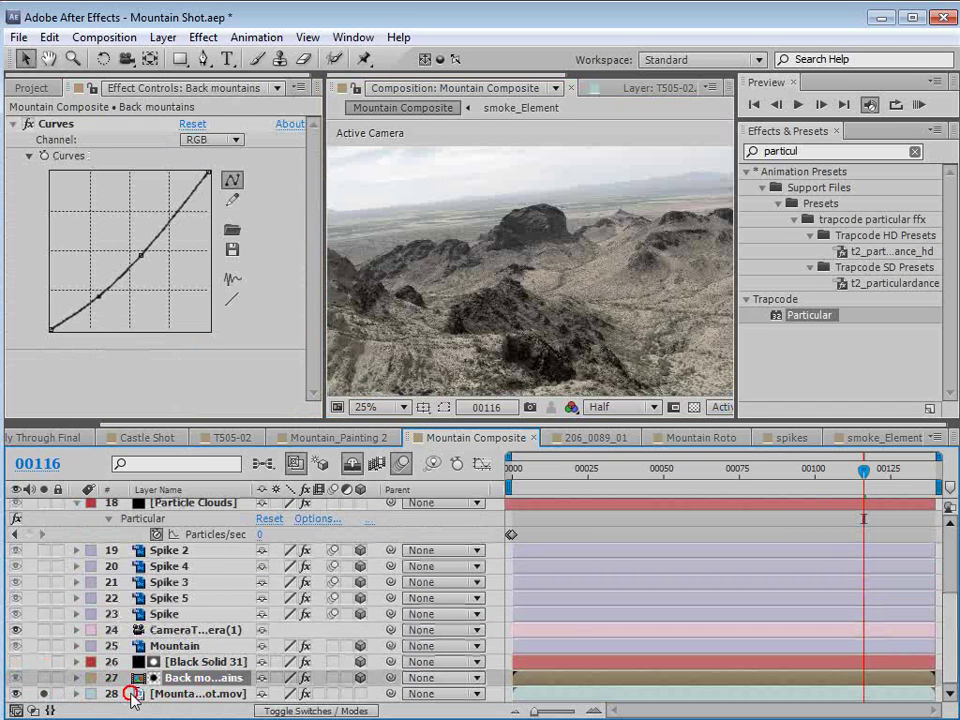
left_click(135, 693)
left_click(474, 302)
left_click_drag(507, 240, 518, 250)
key("v")
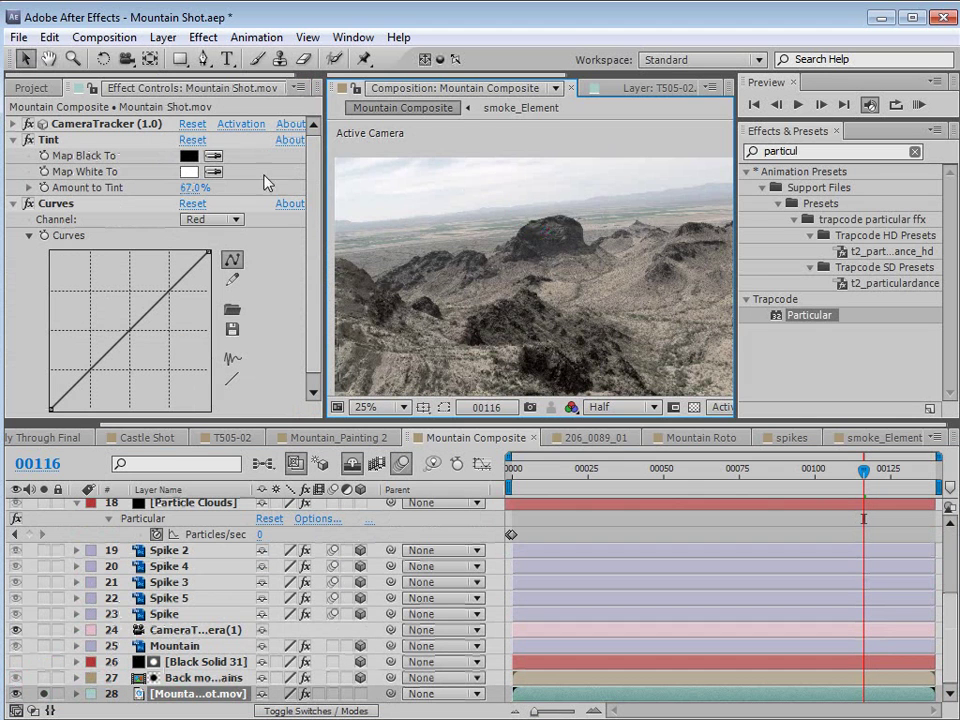
left_click(13, 140, "ctrl")
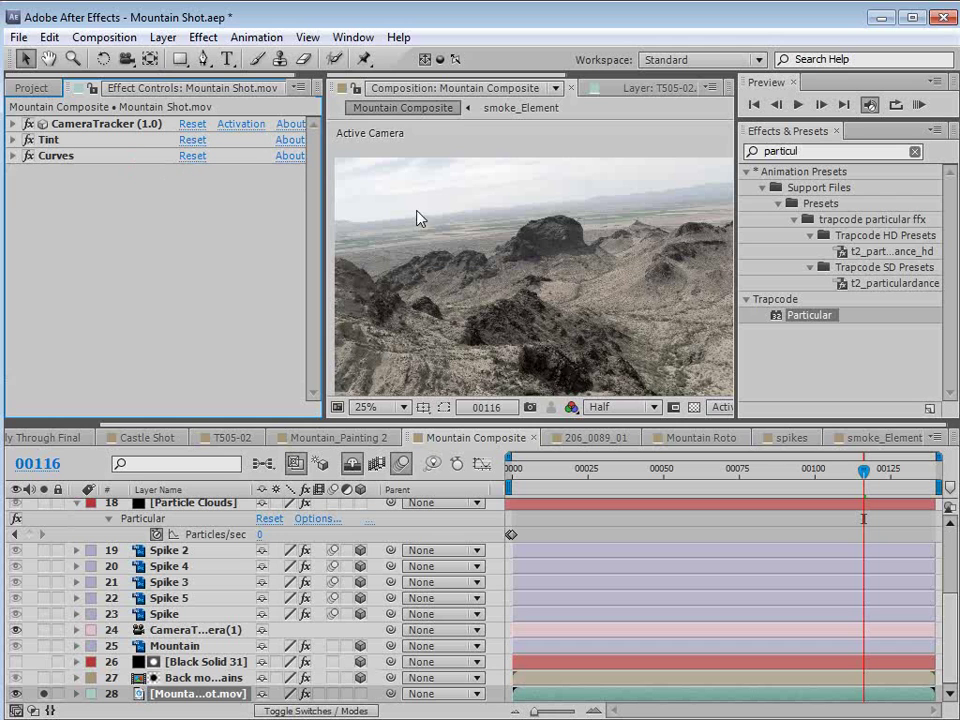
key("ctrl+s")
- Apply Luma Key to Mountain Shot.mov with Key Type Key Out Brighter, Threshold 216 and Edge Feather 2
left_click(202, 38)
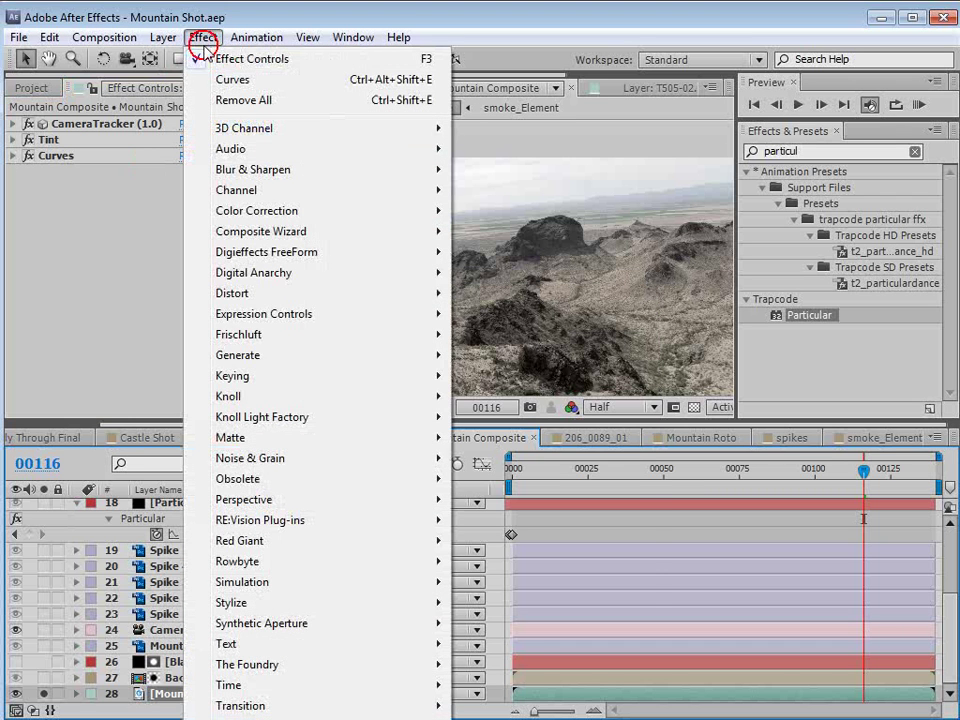
mouse_move(264, 377)
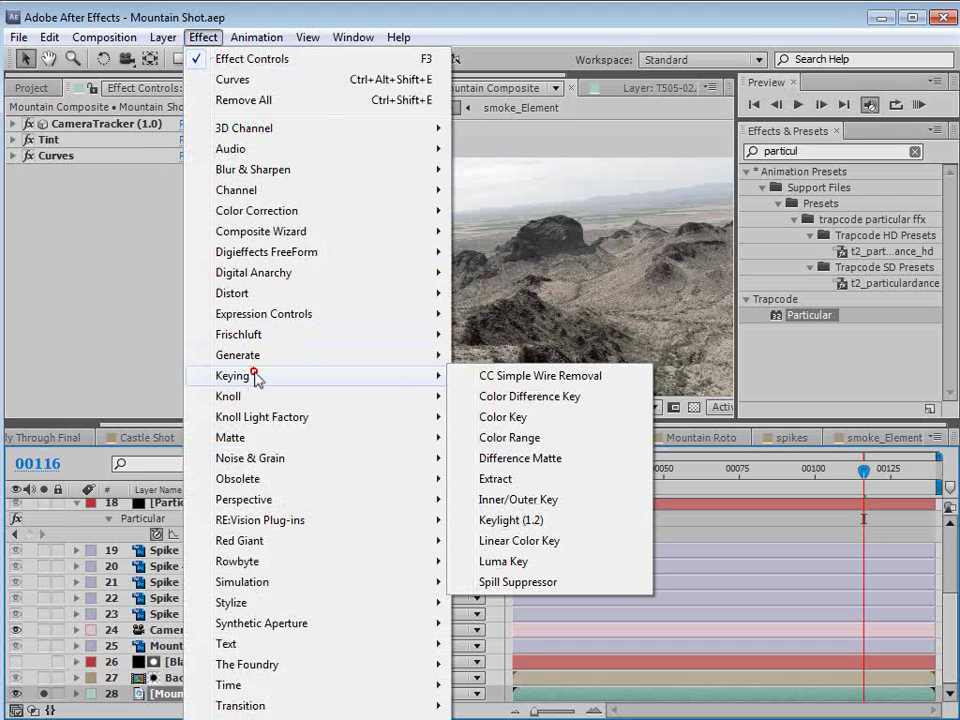
left_click(505, 563)
left_click(225, 188)
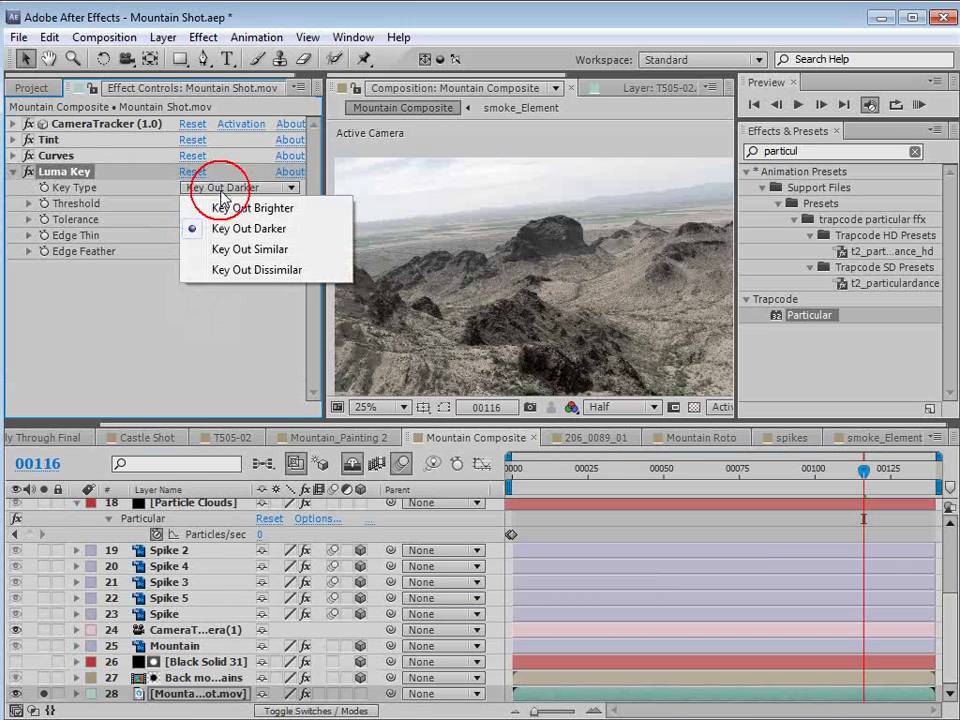
left_click(205, 208)
left_click_drag(180, 208, 376, 198)
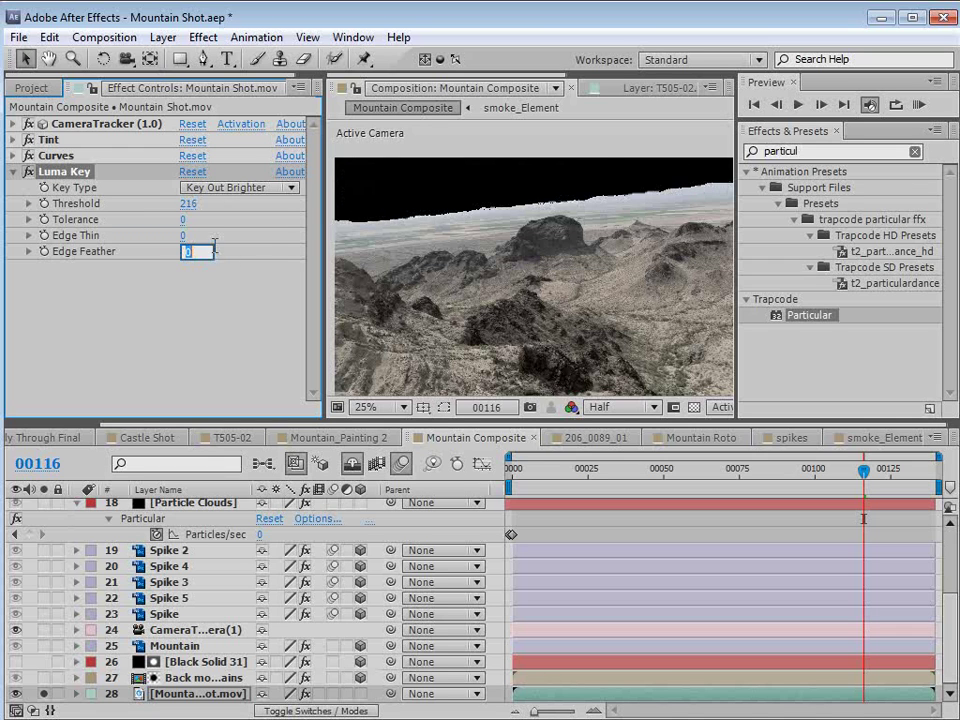
key("Return")
scroll(531, 227, "up", 2)
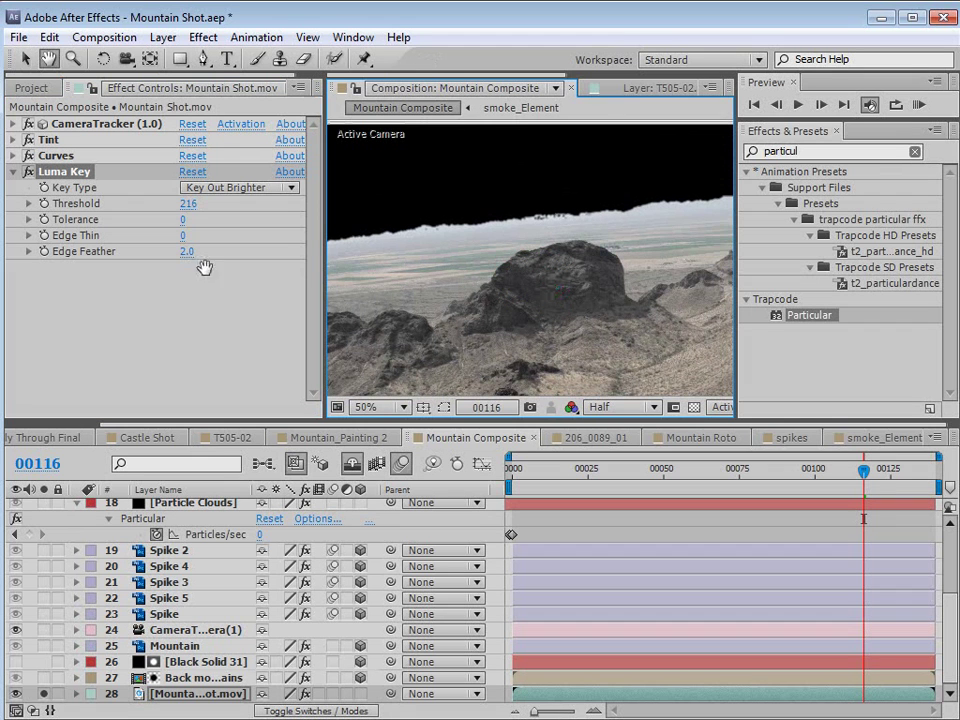
- Raise the Luma Key Threshold to 220 and on to 221, checking the keyed sky up to frame 93
left_click(187, 203)
type("220")
key("Return")
key("h")
left_click_drag(572, 302, 461, 296)
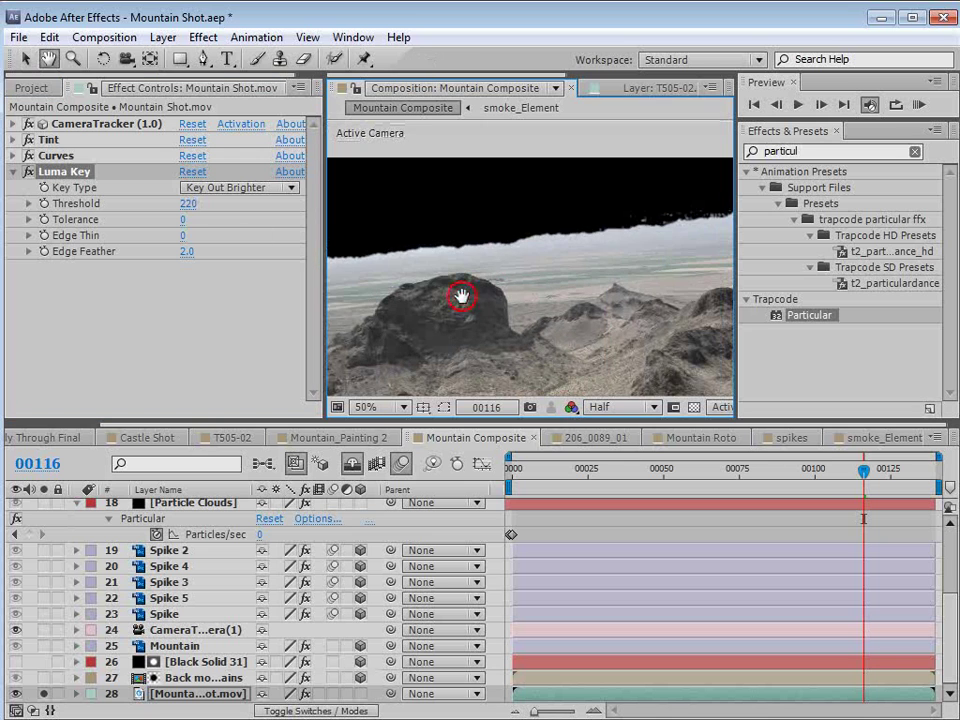
key("v")
left_click_drag(863, 470, 613, 487)
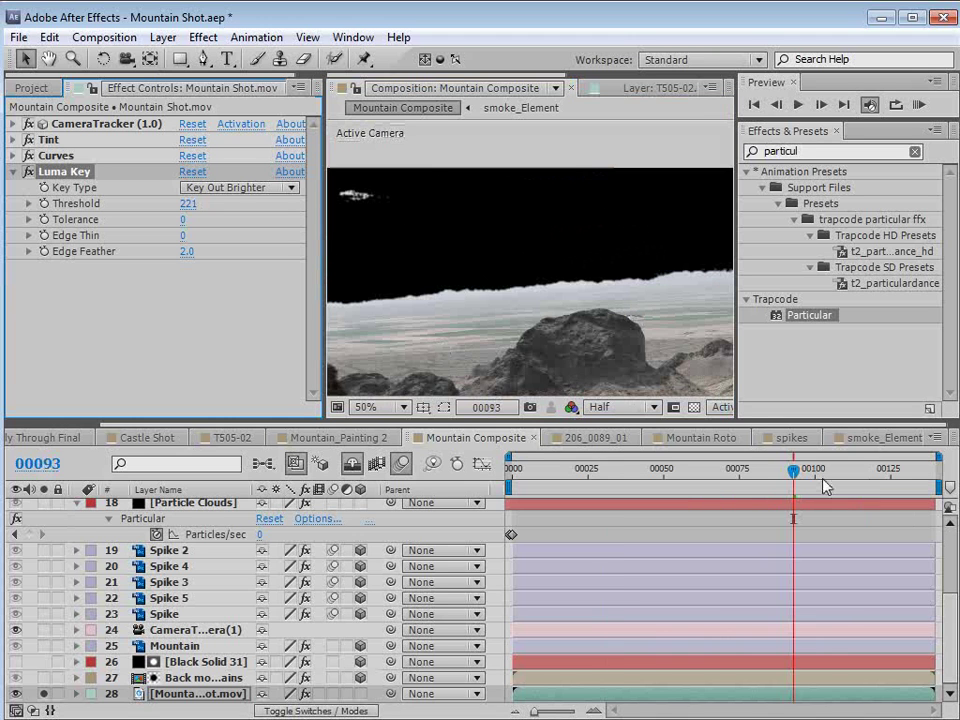
- At frame 0, draw a closed six-point mask on Mountain Shot.mov around the sky in the upper part of the frame
left_click_drag(797, 470, 512, 472)
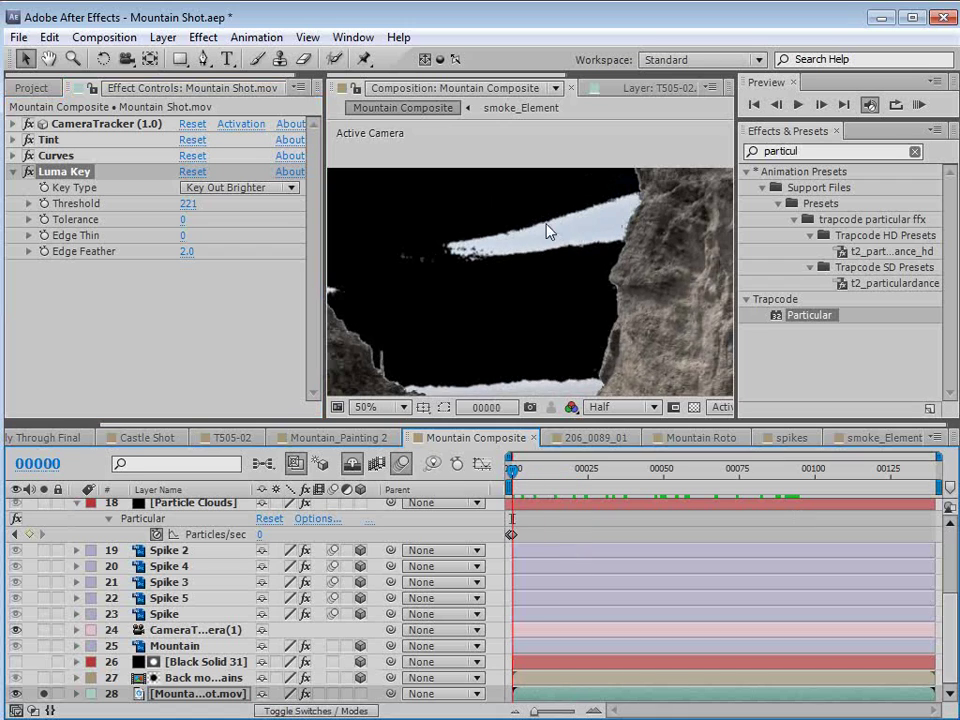
scroll(550, 240, "down", 2)
key("g")
left_click(152, 700)
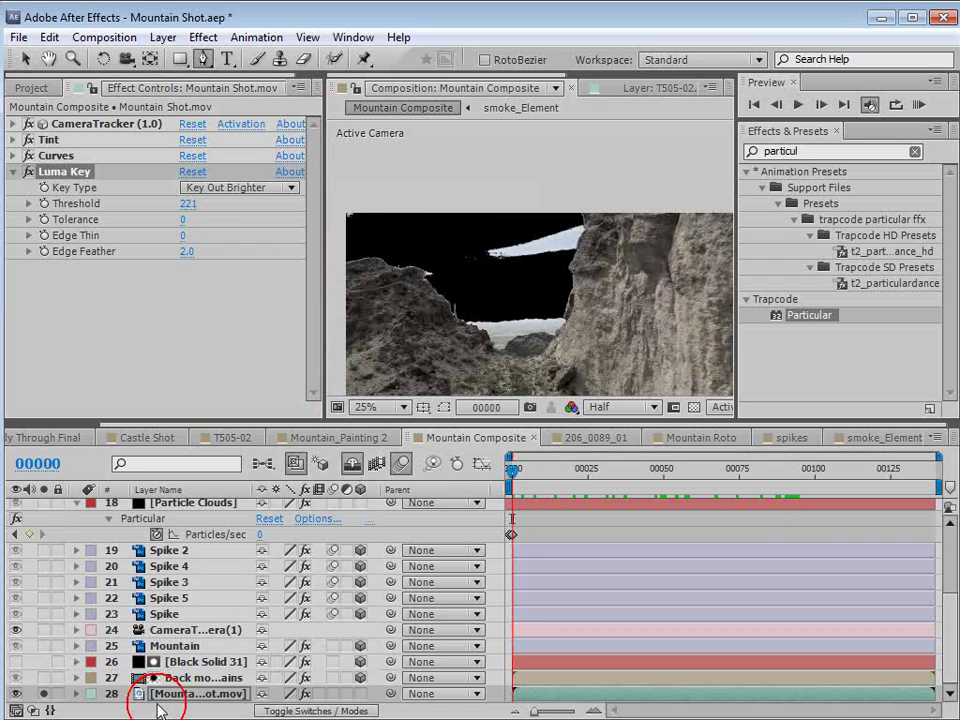
key("h")
left_click_drag(493, 285, 439, 246)
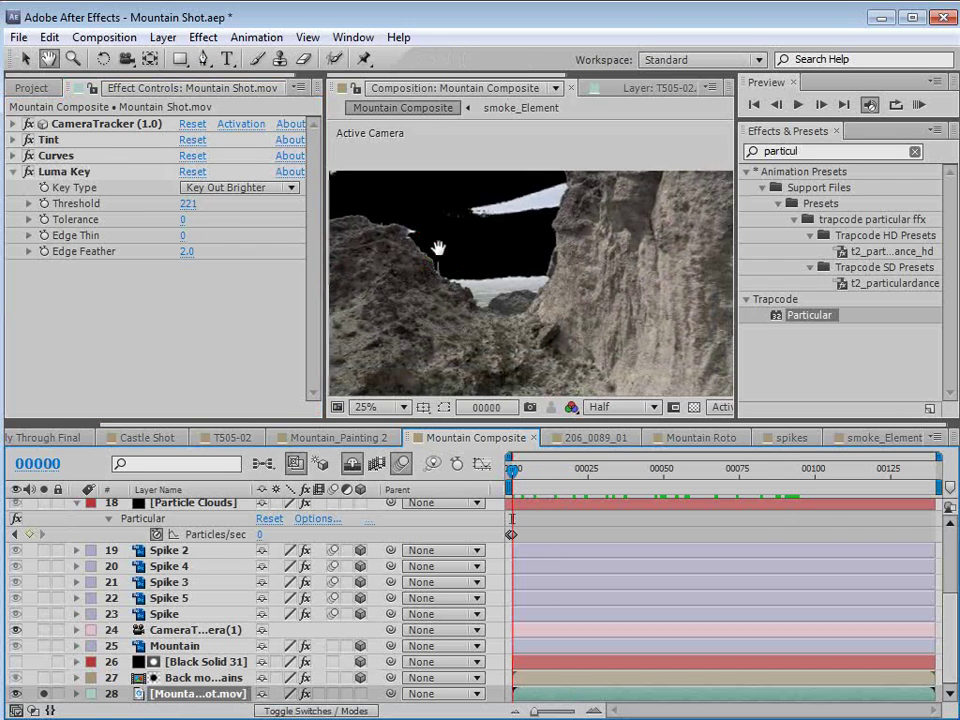
scroll(495, 250, "down", 1)
key("g")
left_click(371, 259)
left_click(498, 247)
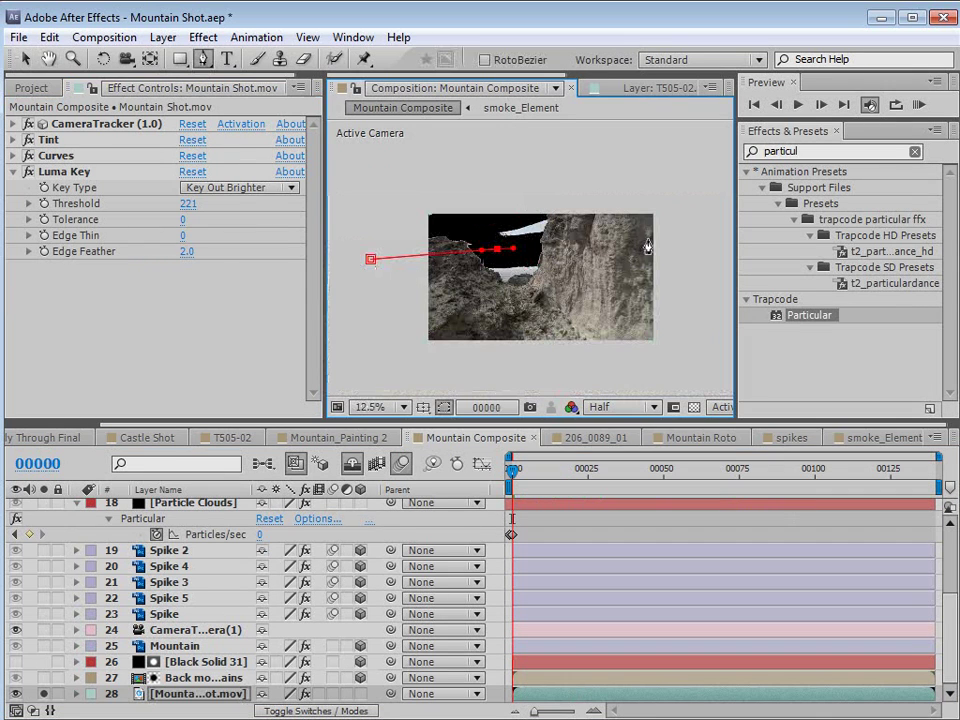
left_click(427, 178)
left_click(352, 206)
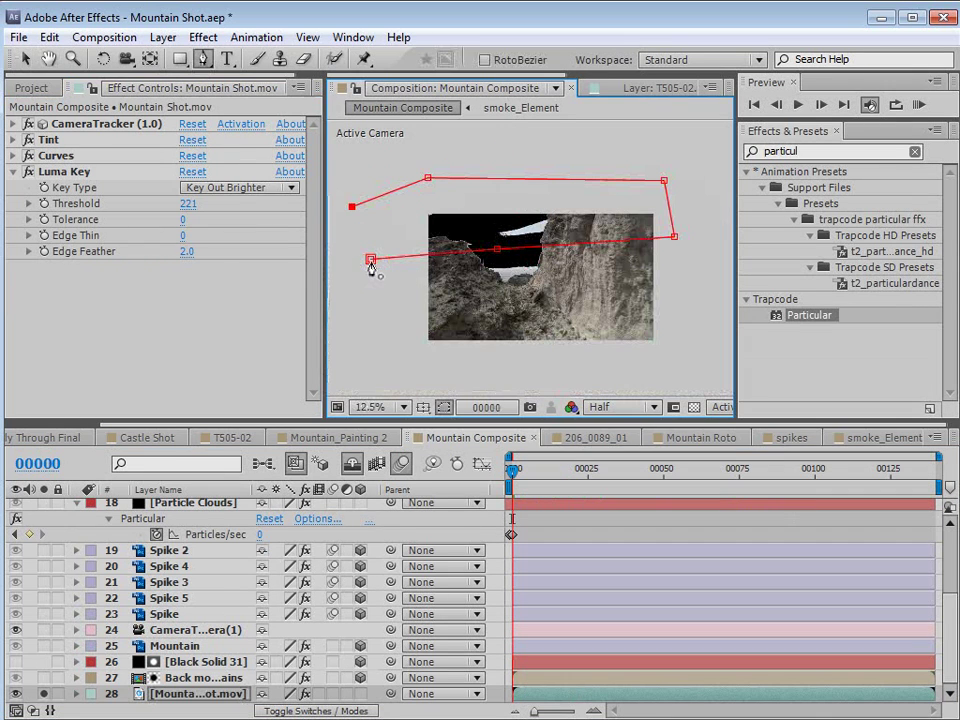
left_click(371, 260)
- Set the sky mask's mode to Subtract and enable Mask Path keyframing at frame 0
key("m")
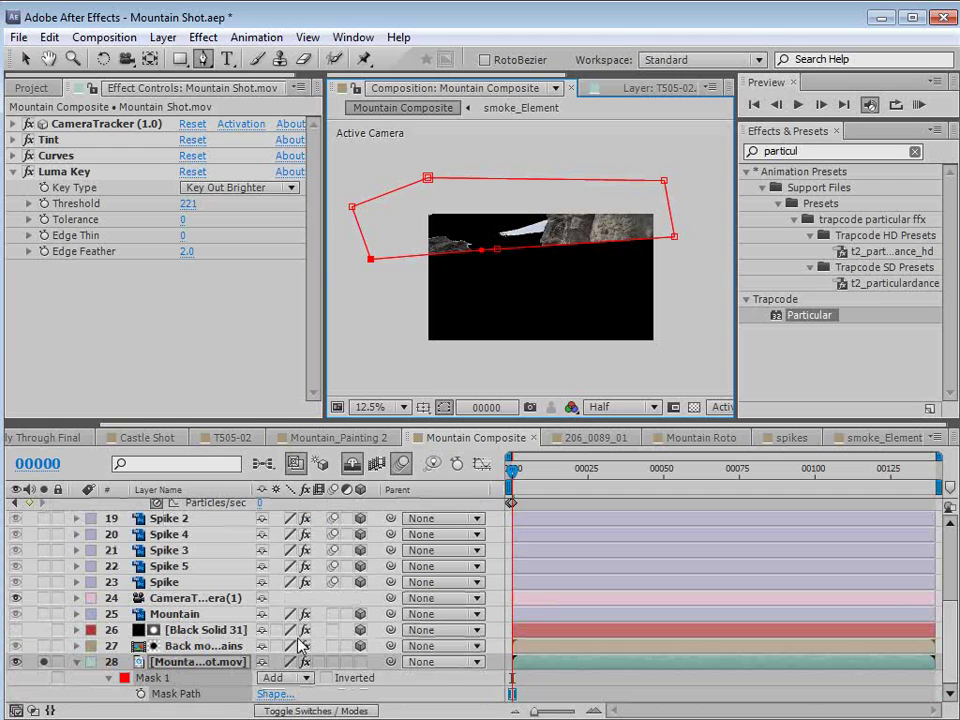
left_click(282, 678)
left_click(288, 718)
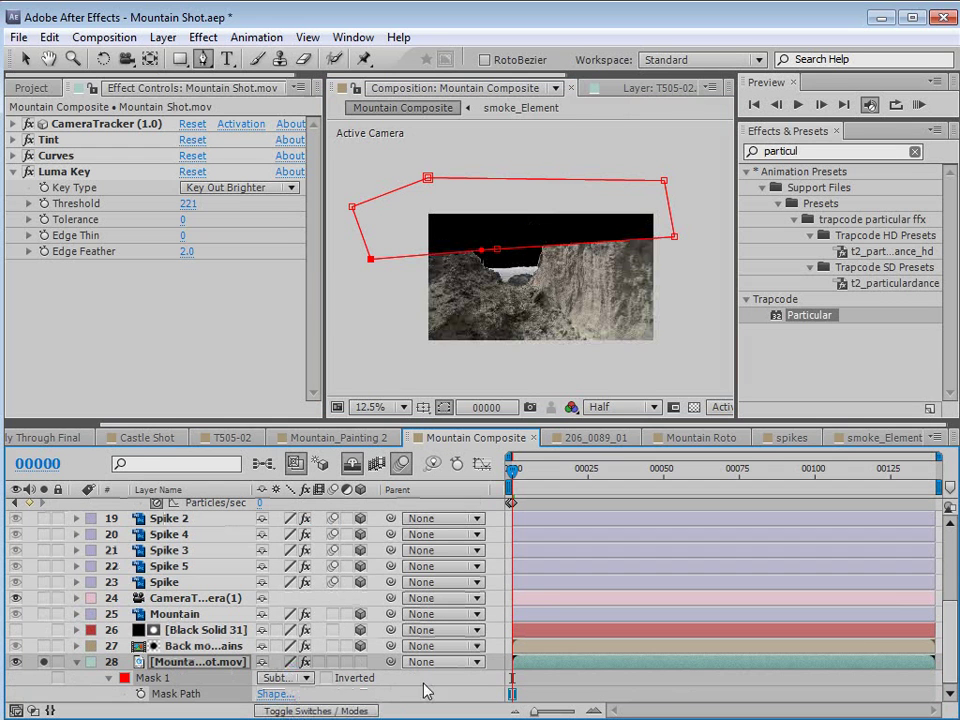
left_click(141, 694)
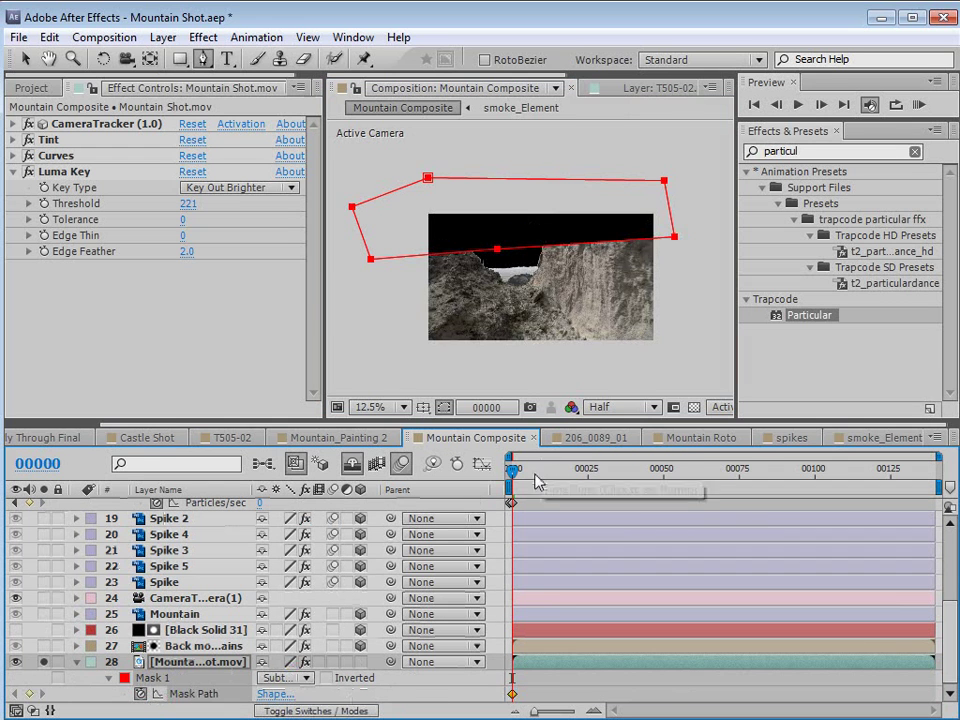
- Keyframe the sky mask on Mountain Shot.mov at frames 50 and 90 by shifting the whole mask to follow the skyline
left_click_drag(536, 480, 662, 482)
key("v")
left_click_drag(500, 253, 502, 241)
left_click_drag(662, 468, 785, 470)
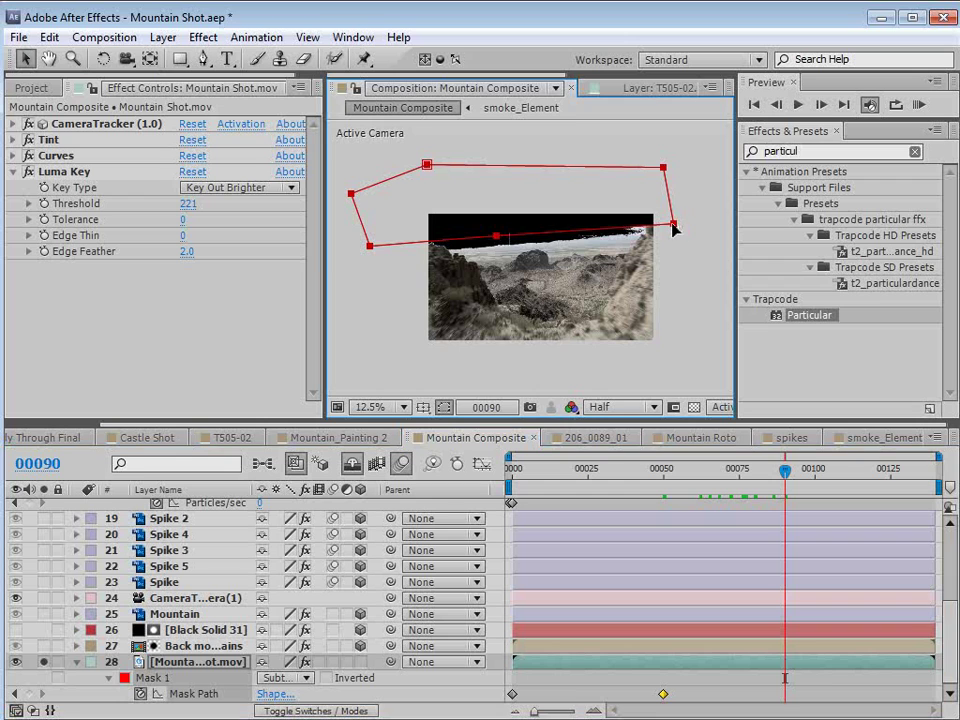
left_click_drag(673, 223, 677, 230)
- Lower the Luma Key Threshold on Mountain Shot.mov to 217 and play the shot on to frame 106
left_click(168, 175)
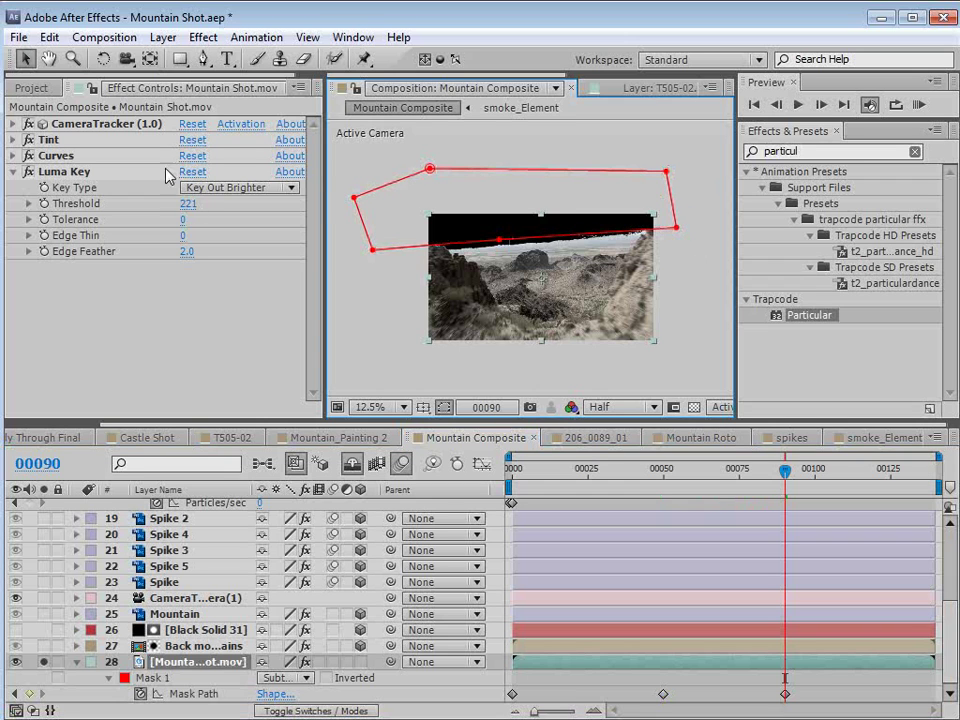
left_click_drag(186, 206, 189, 202)
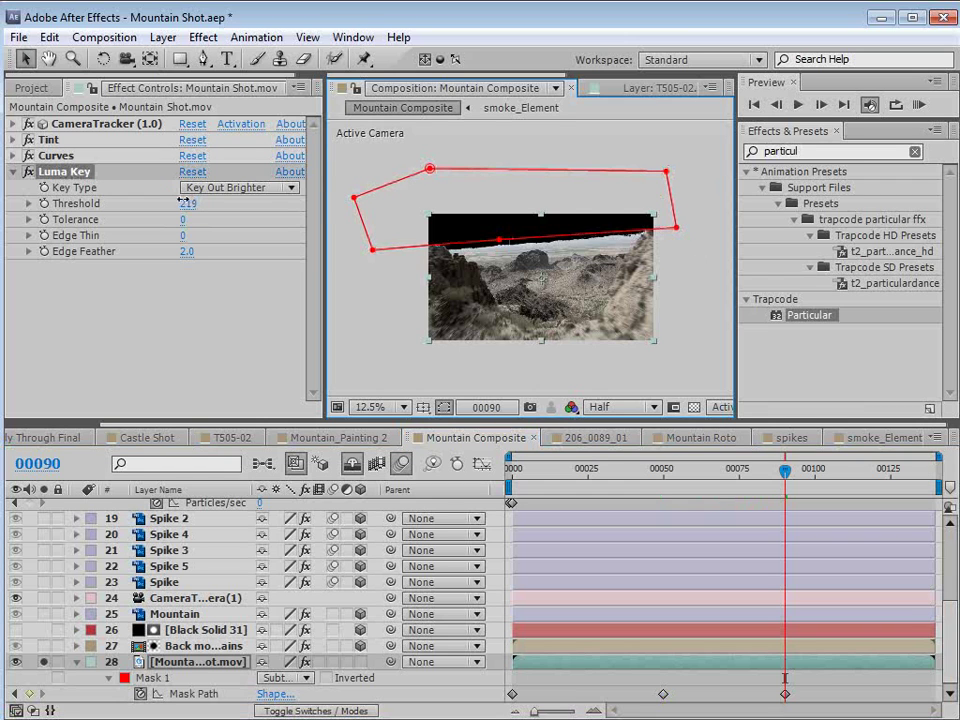
key("space")
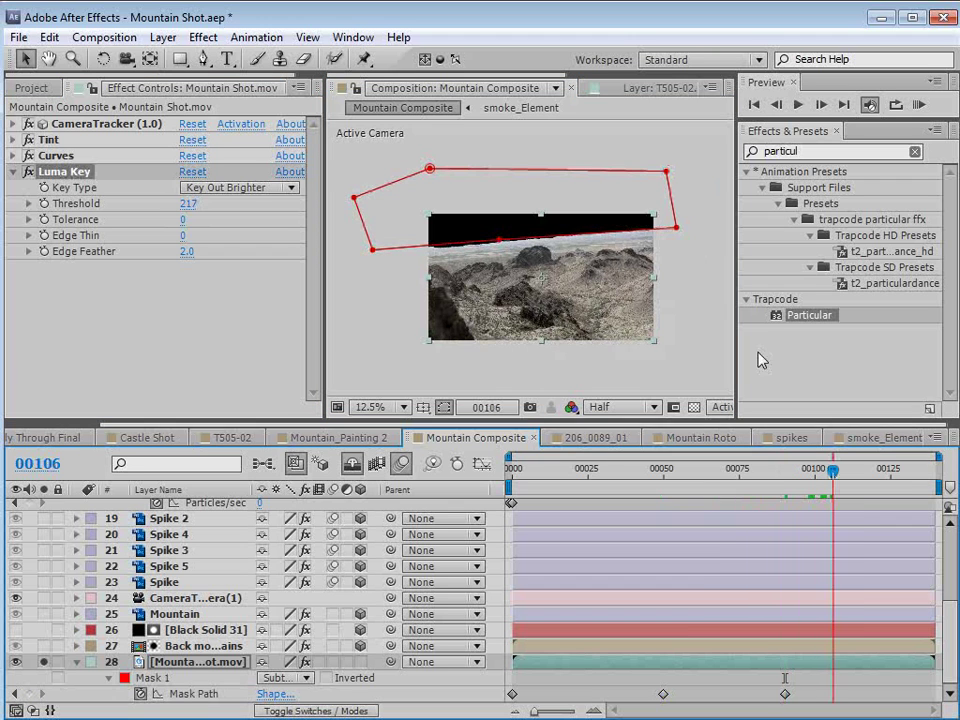
- Raise the sky mask's lower-right point at frame 106 and shift the whole mask upward at frame 139
left_click_drag(677, 231, 679, 221)
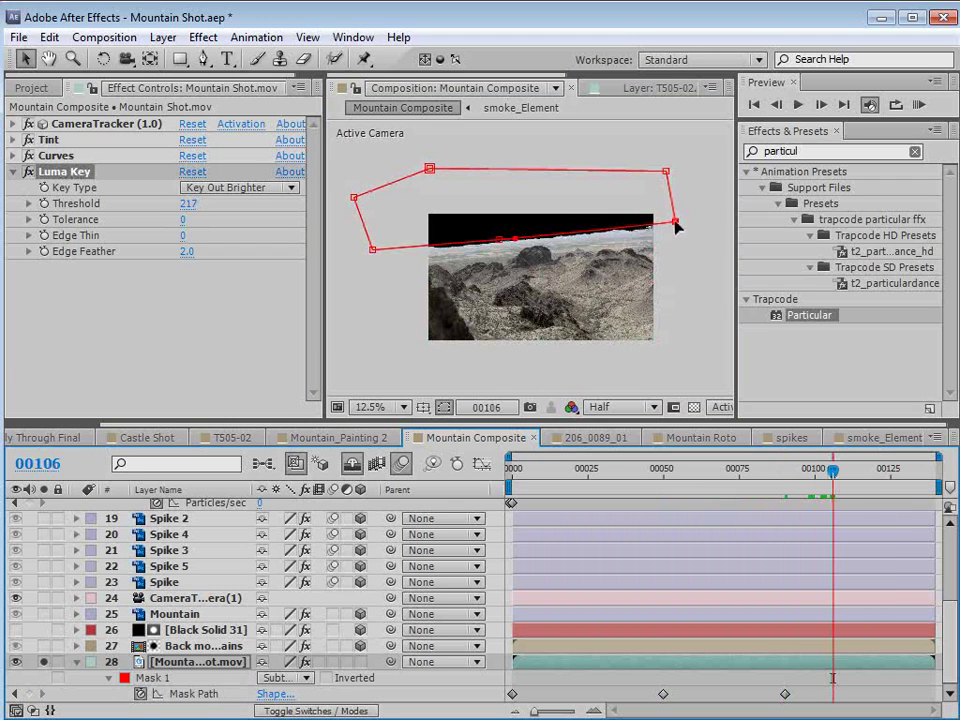
left_click_drag(894, 470, 930, 470)
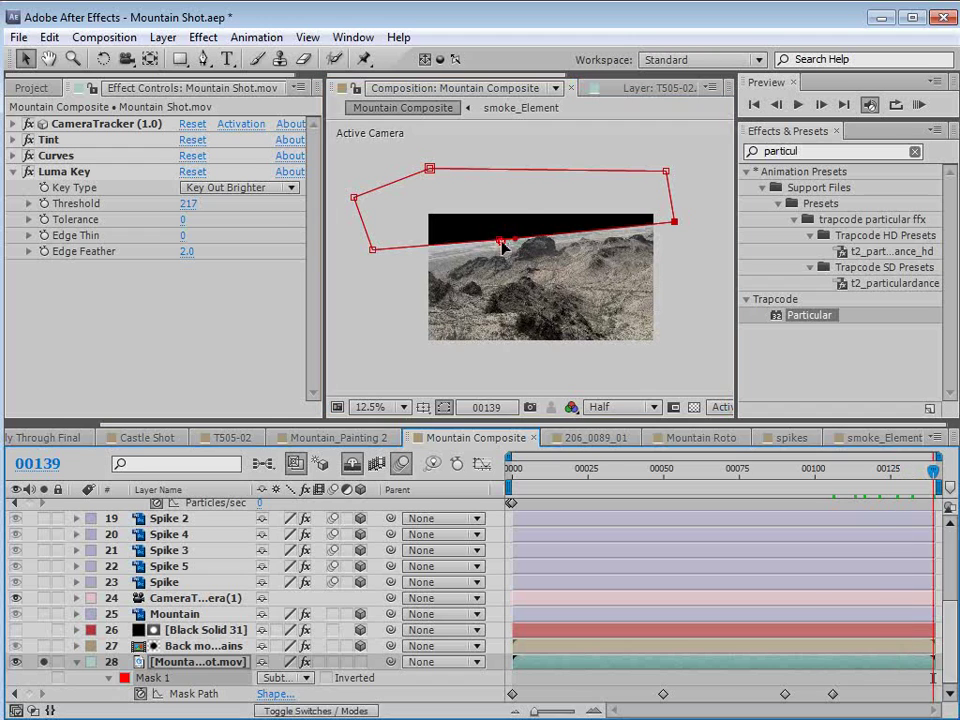
left_click_drag(503, 247, 516, 217)
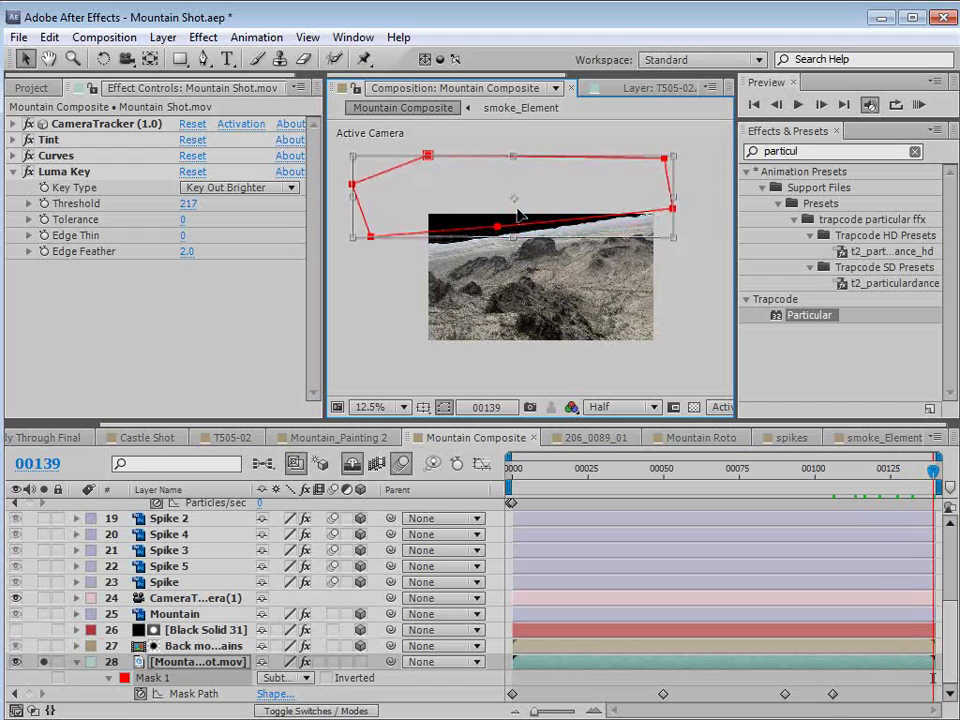
double_click(718, 253)
left_click(718, 253)
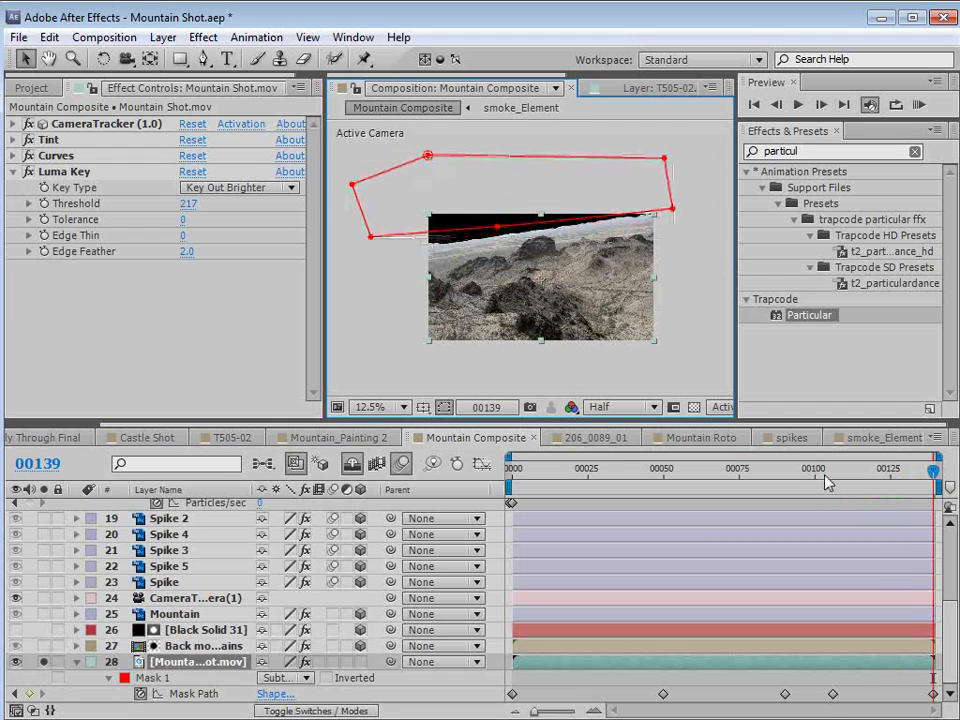
- Turn off solo for Mountain Shot.mov and inspect the full composite around frames 57 and 102
left_click_drag(826, 482, 670, 488)
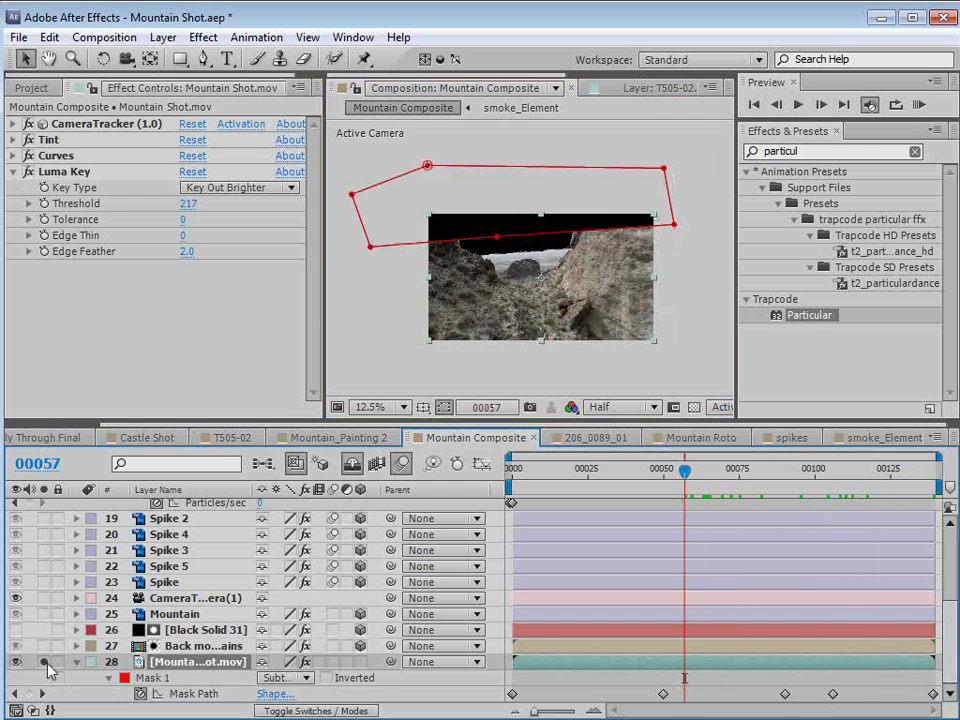
left_click(43, 661)
left_click(43, 661)
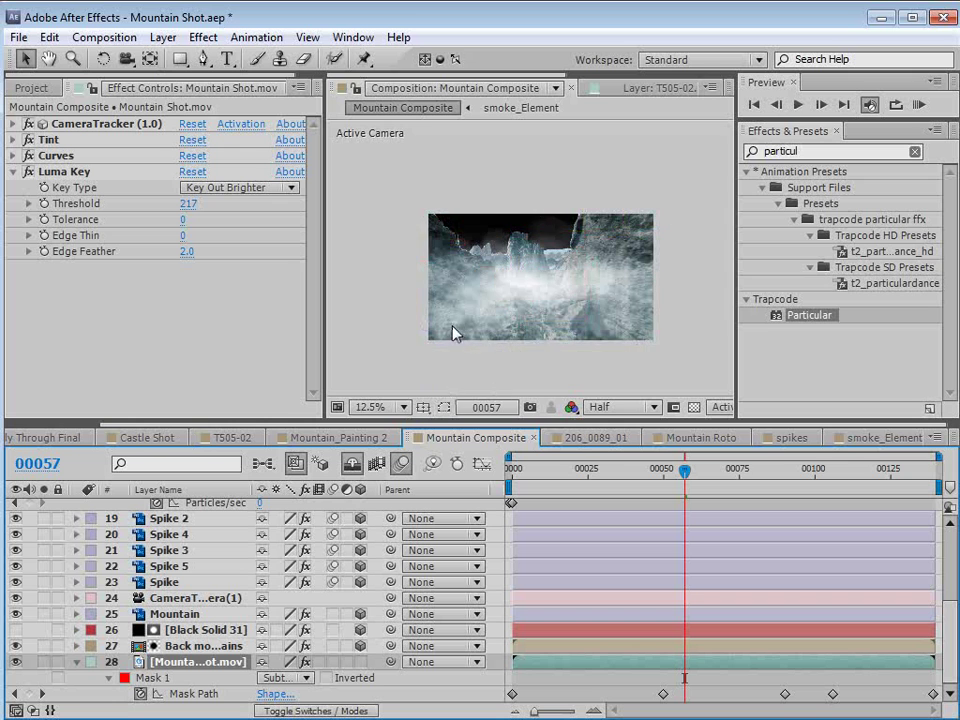
scroll(454, 330, "up", 1)
left_click_drag(706, 476, 817, 471)
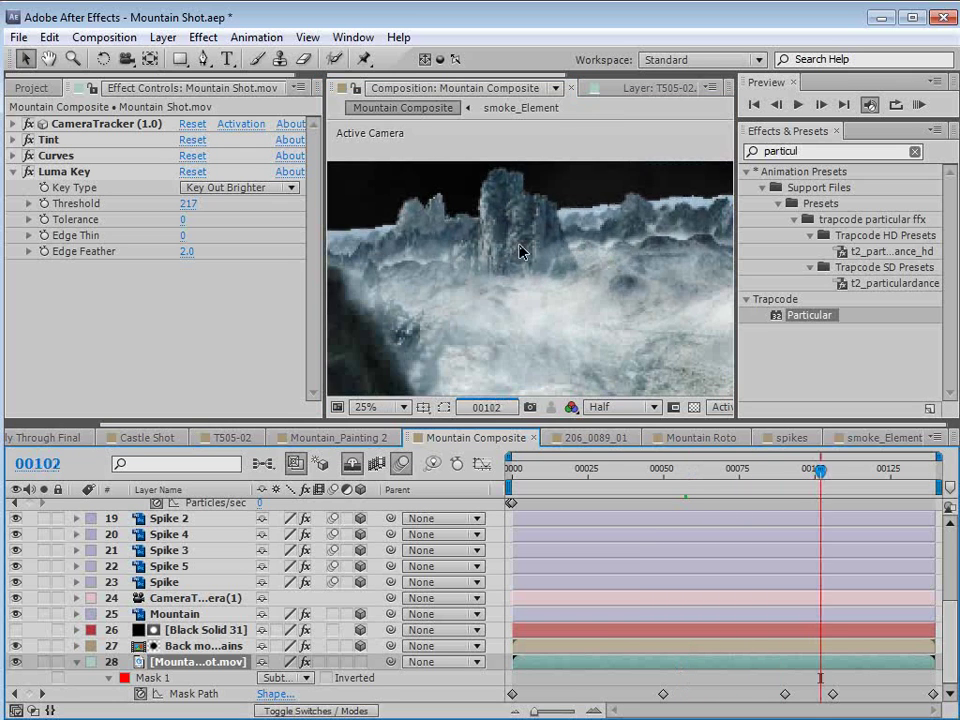
scroll(523, 248, "down", 1)
left_click_drag(545, 262, 534, 240)
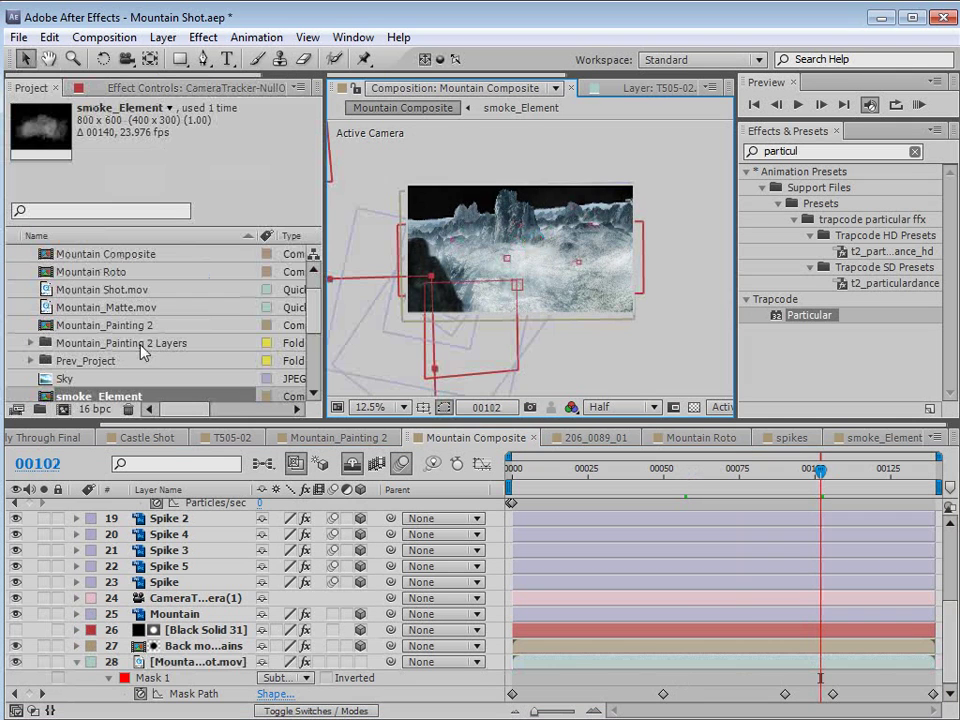
- Preview the Sky image, then add it to Mountain Composite as the bottom layer beneath Mountain Shot.mov
double_click(43, 384)
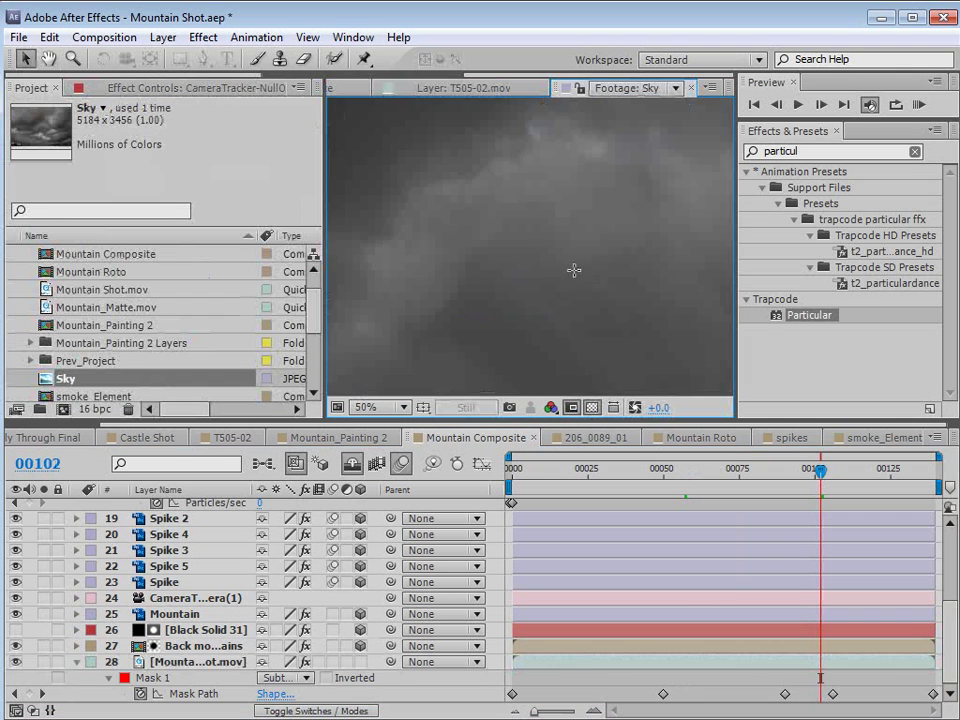
left_click(332, 88)
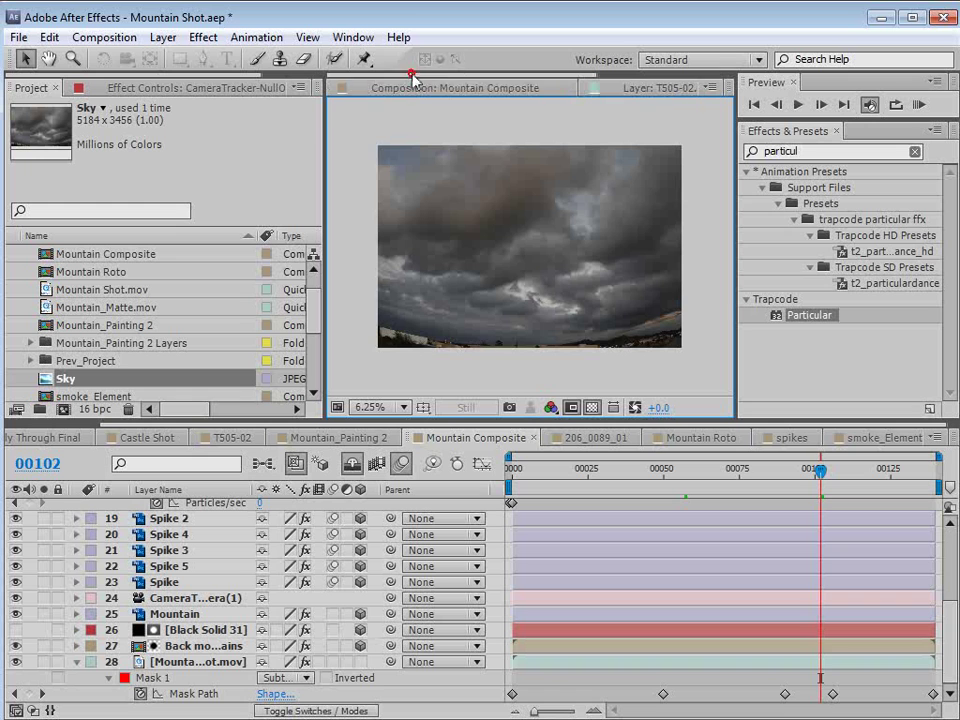
left_click(386, 92)
left_click_drag(66, 390, 198, 666)
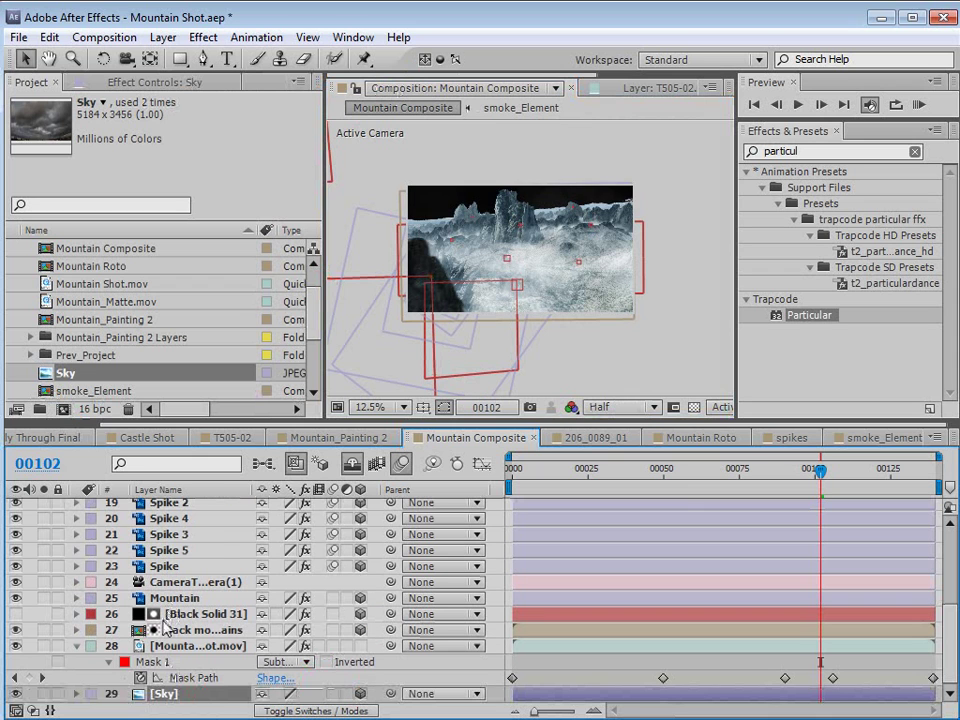
- Make Sky a 3D layer and paste the Position of camera tracker null (5) at the distant spikes onto it
scroll(497, 207, "up", 4)
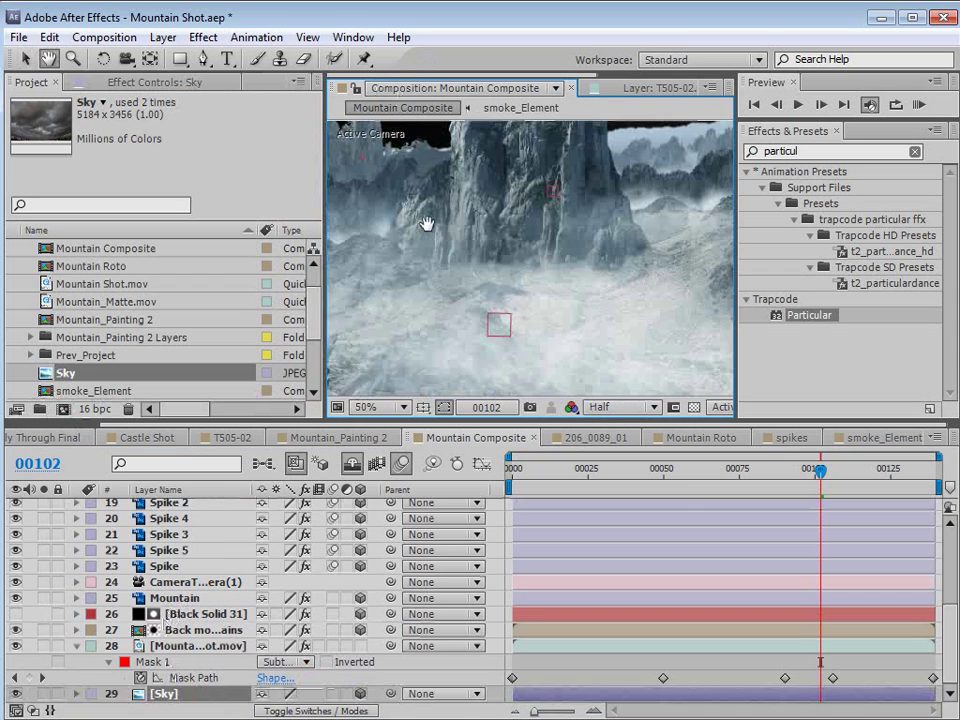
left_click(166, 535)
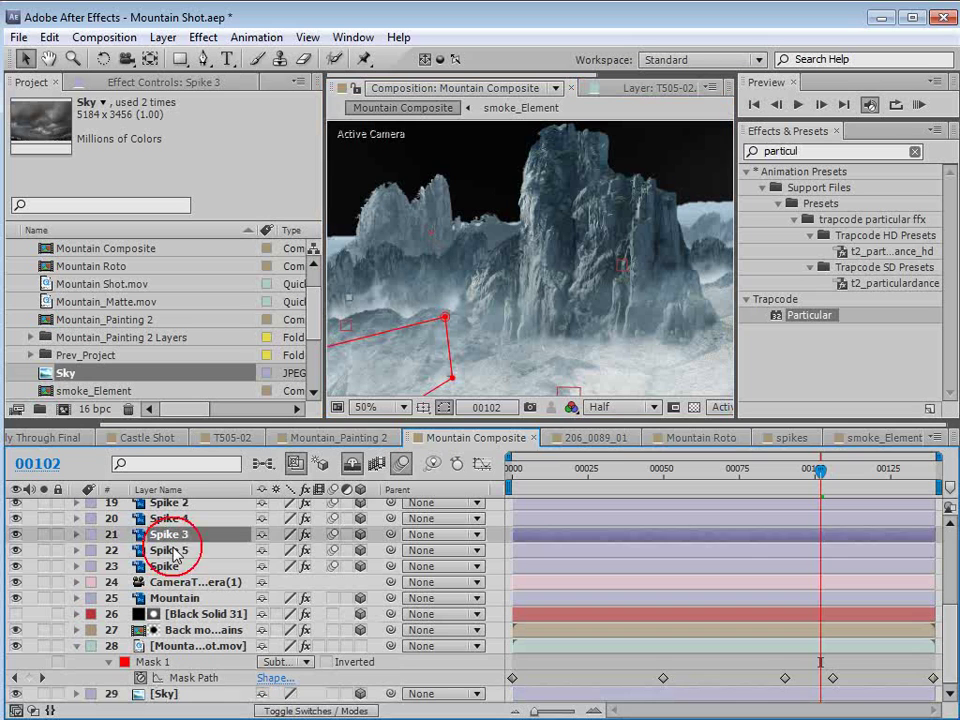
scroll(250, 540, "up", 3)
left_click(183, 535)
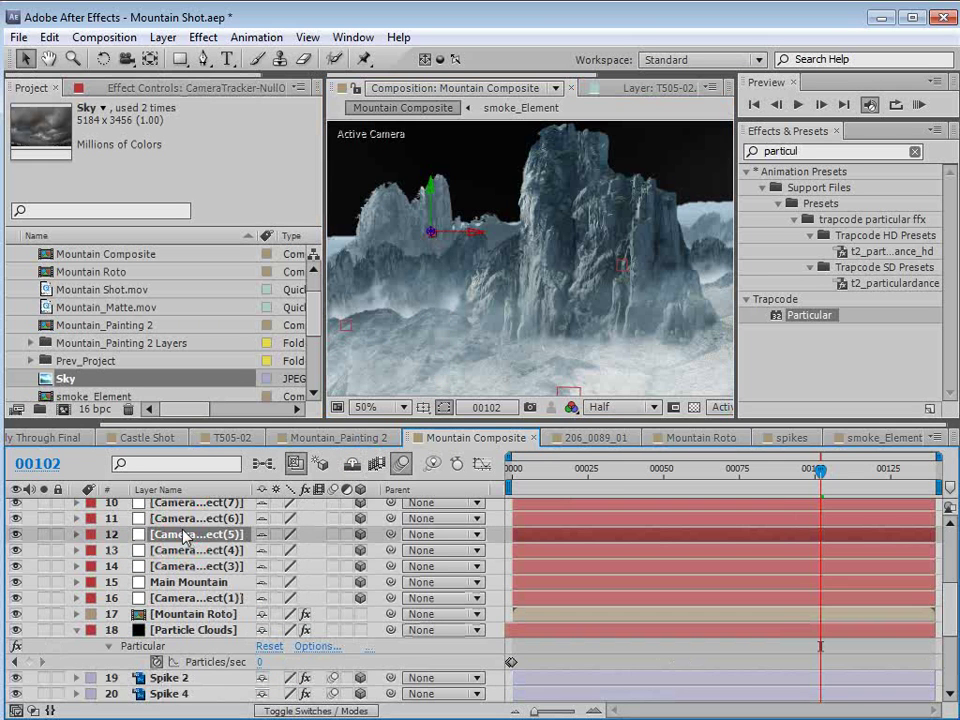
key("p")
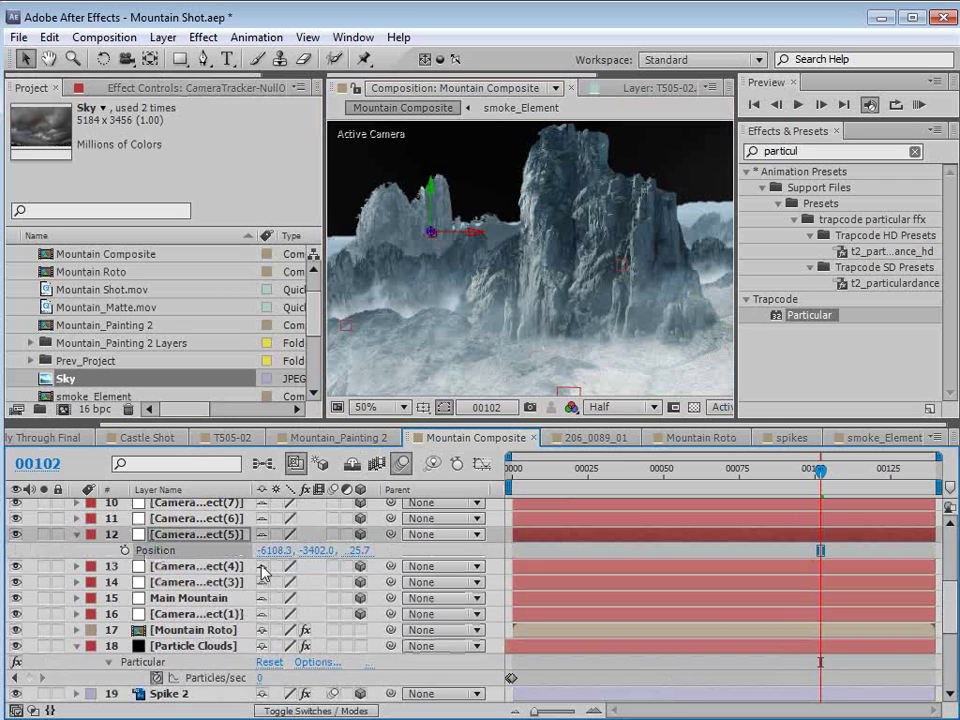
scroll(263, 572, "down", 3)
left_click(163, 695)
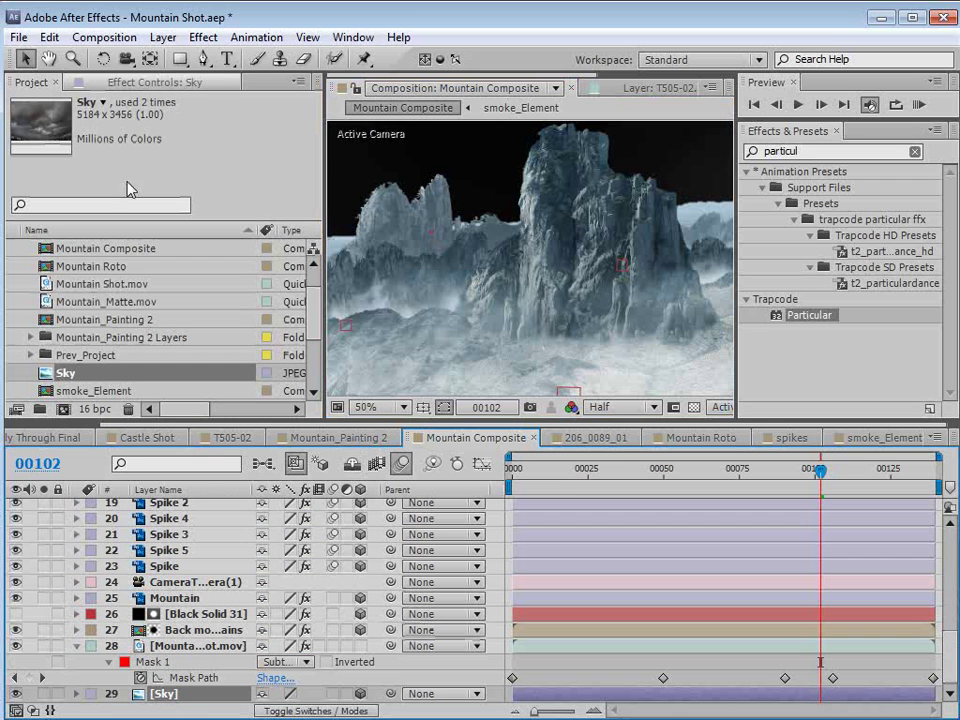
left_click(49, 37)
left_click(91, 190)
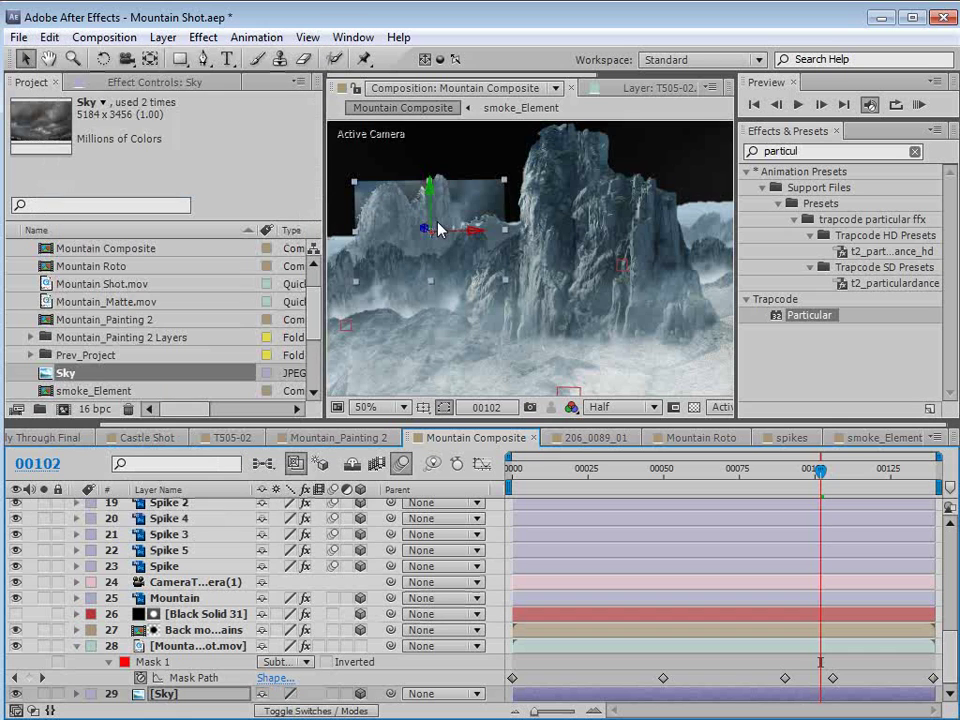
- Scale up the Sky layer to about the frame's width and move it up behind the mountains
scroll(486, 240, "down", 2)
scroll(541, 285, "down", 1)
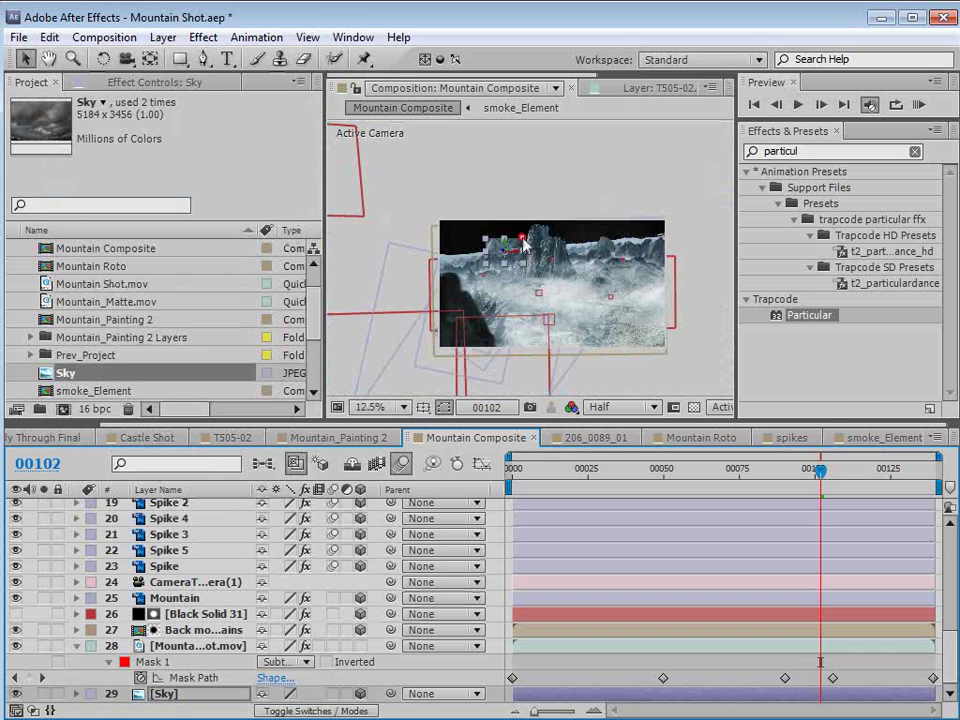
left_click_drag(522, 243, 561, 216)
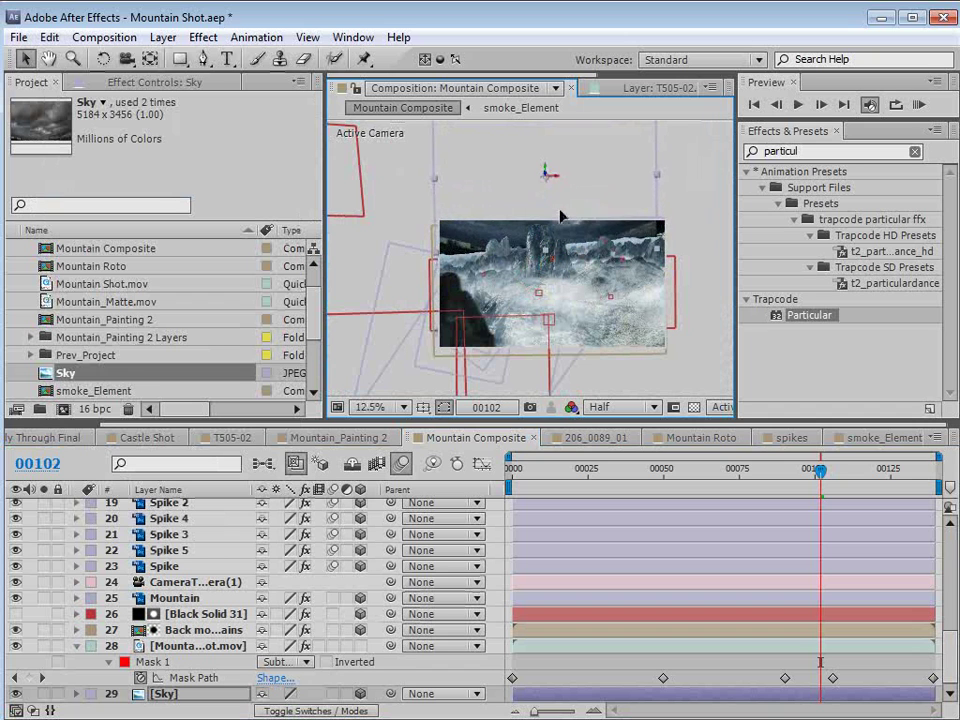
key("period")
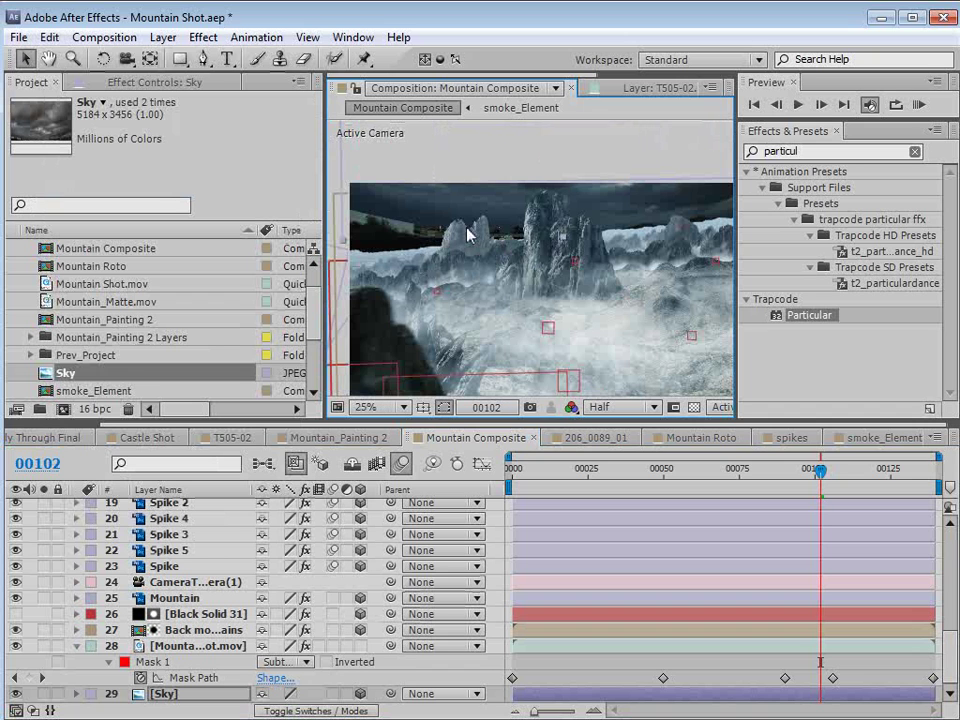
- Apply Optics Compensation to the Sky layer and solo it to view its curved horizon
key("ctrl+f")
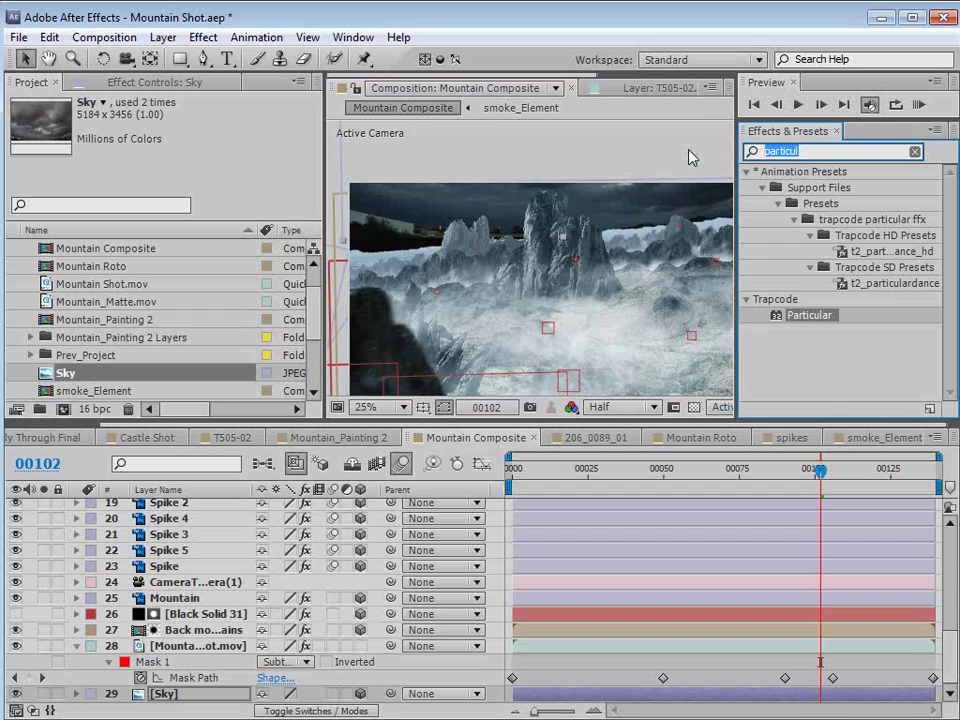
type("opti")
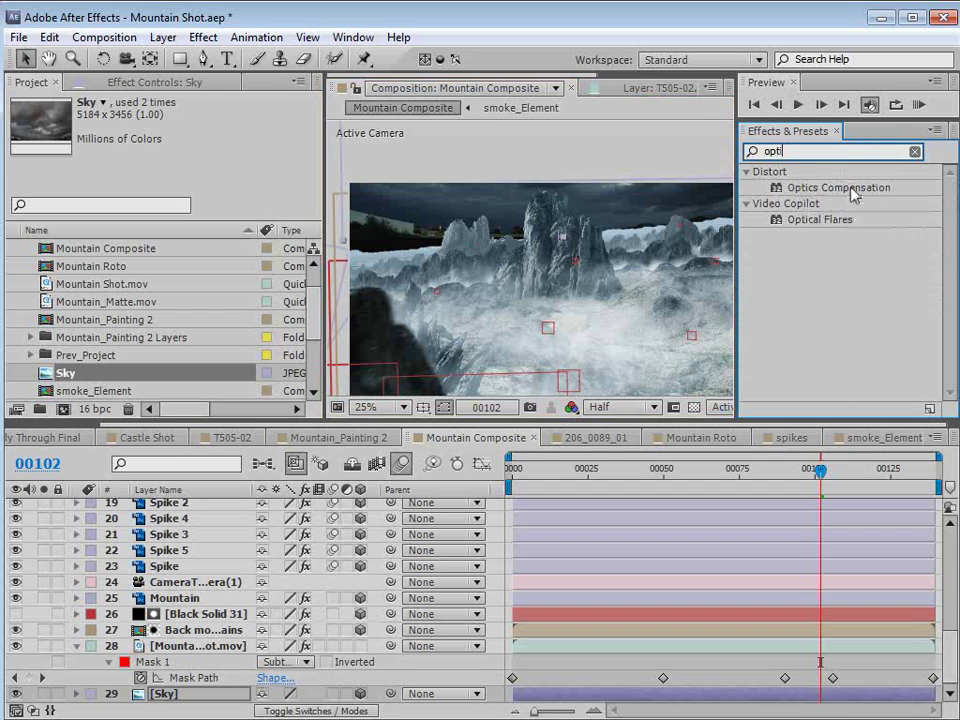
double_click(838, 188)
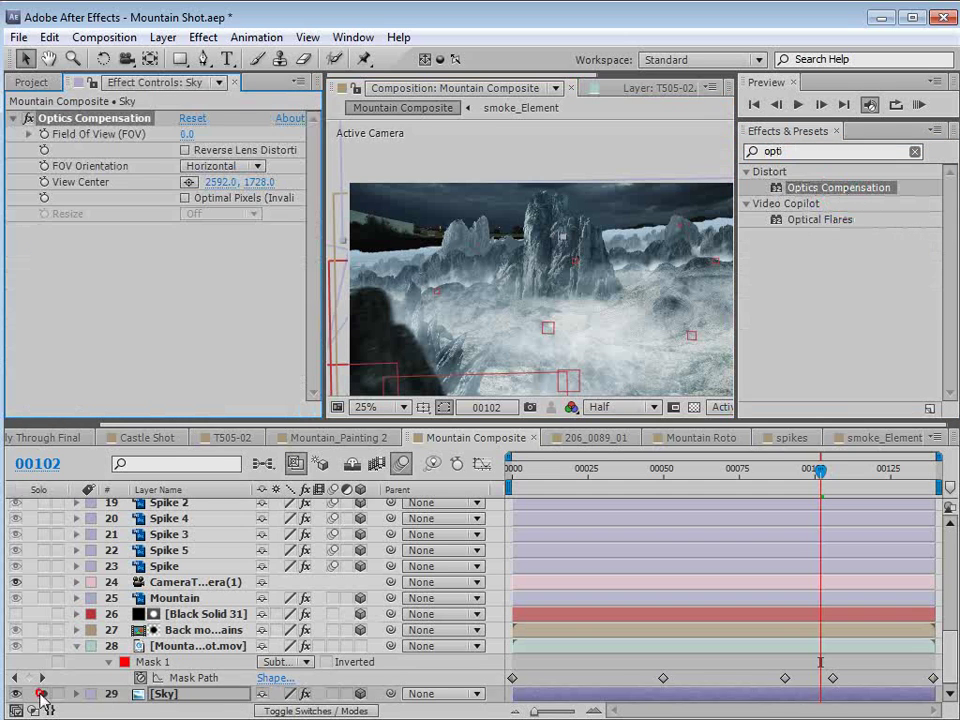
left_click(41, 694)
scroll(537, 250, "down", 1)
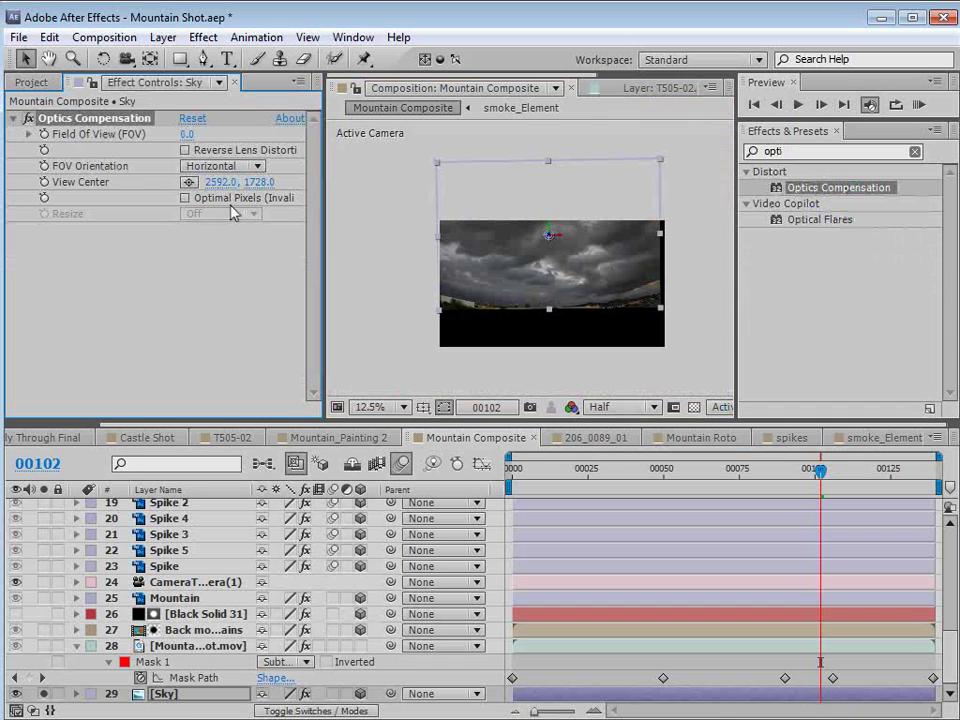
- Straighten the Sky horizon with Reverse Lens Distortion and a Field Of View of 62.8, then unsolo the layer
left_click(184, 151)
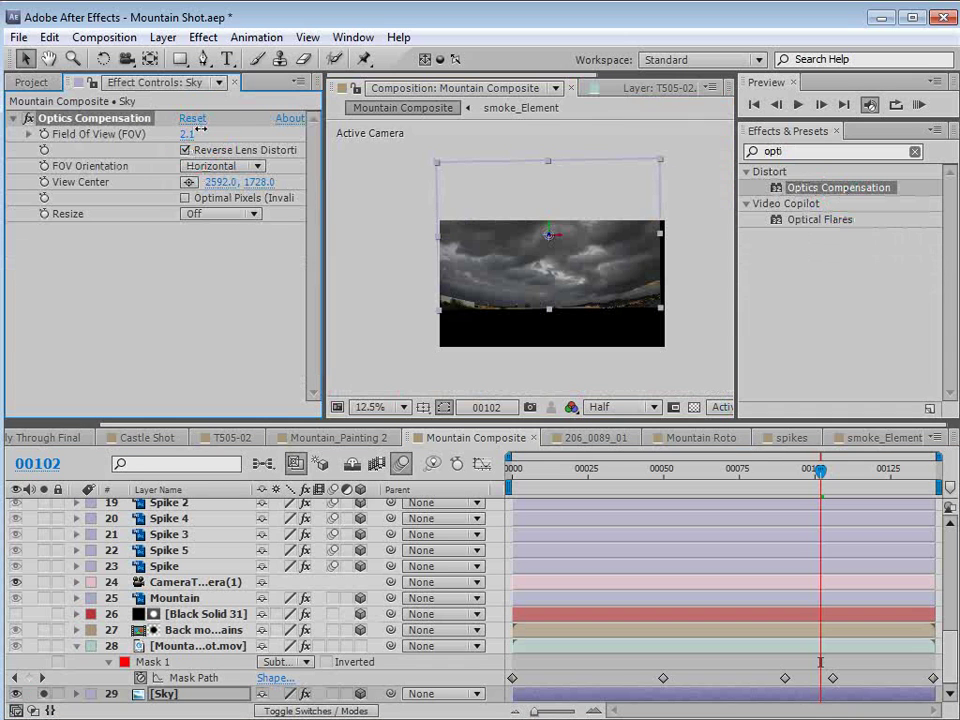
left_click_drag(273, 131, 727, 168)
scroll(583, 300, "up", 1)
left_click_drag(583, 300, 508, 231)
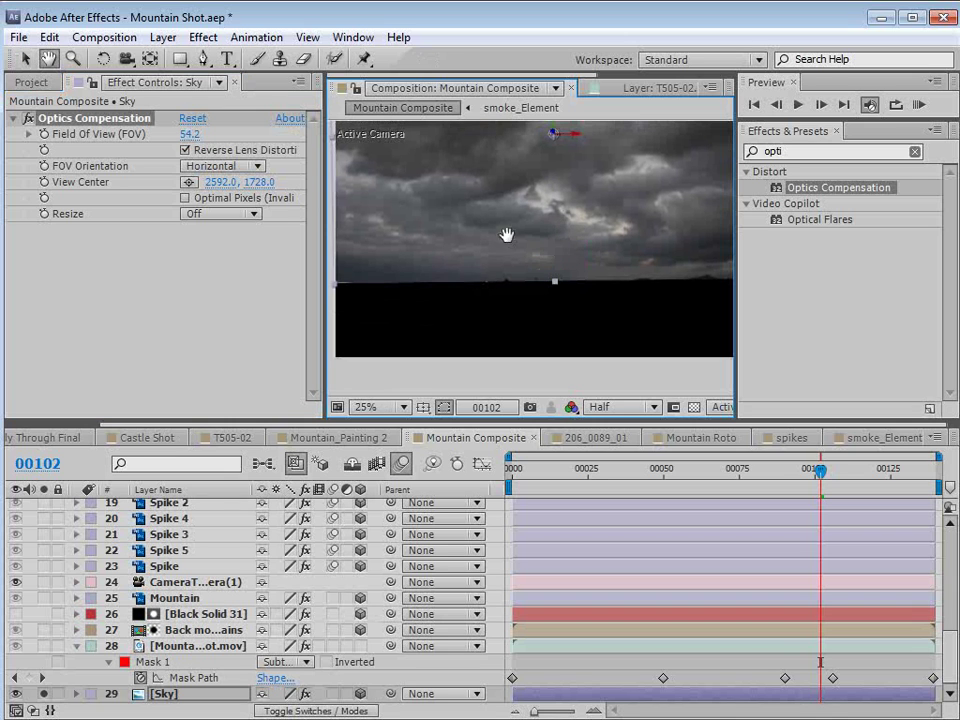
left_click_drag(190, 135, 278, 149)
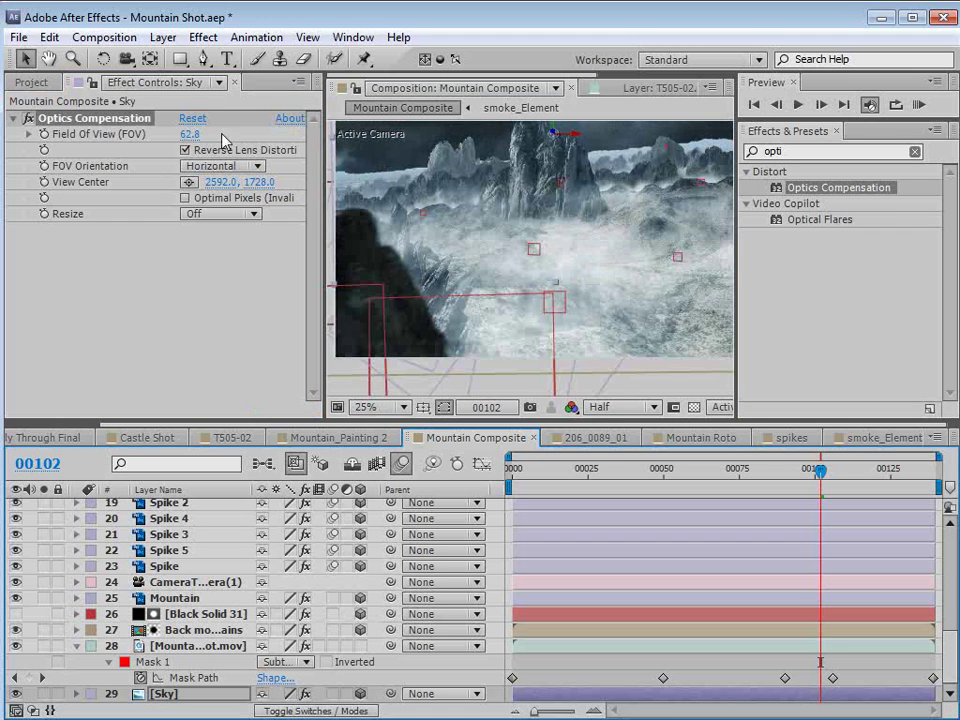
- Move the Sky layer up behind the mountains and set its Z Orientation to 358°
left_click_drag(590, 222, 617, 197)
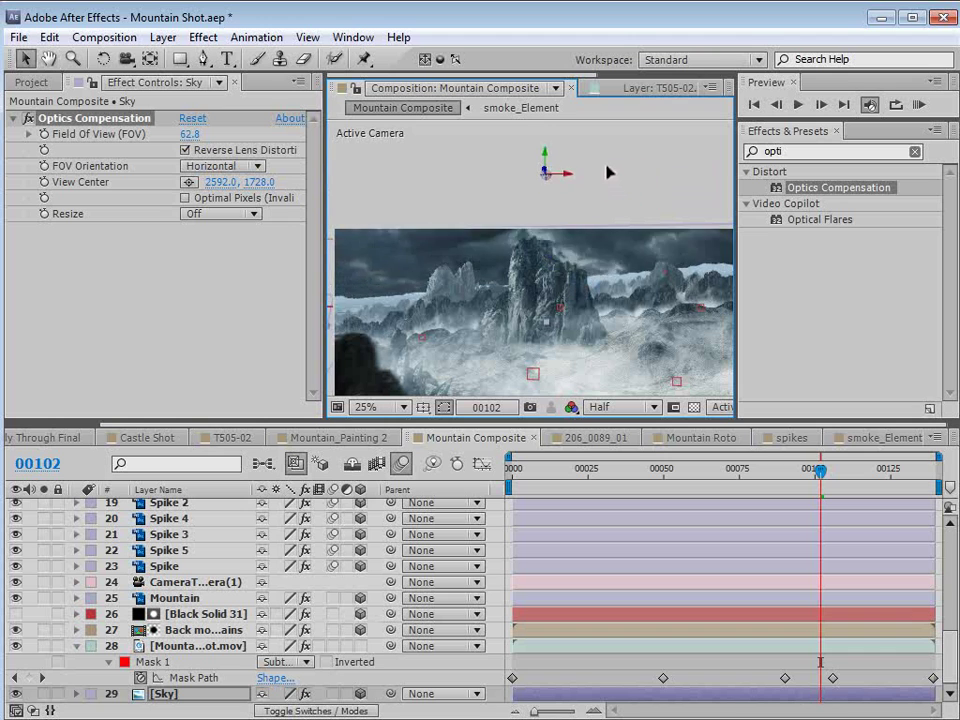
key("w")
key("r")
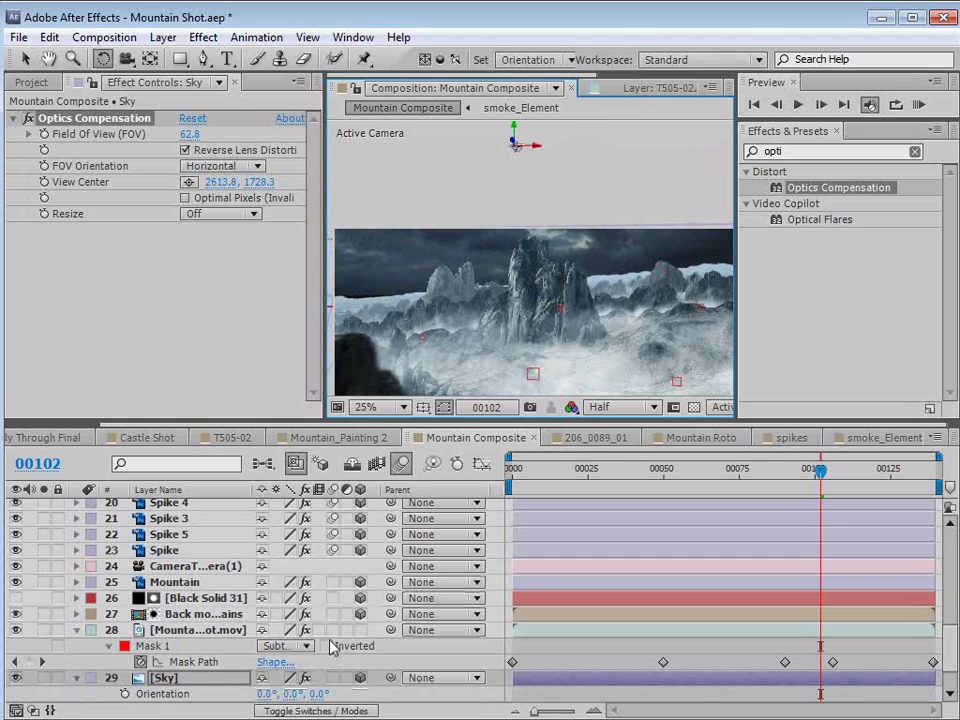
key("h")
key("w")
left_click_drag(322, 645, 320, 646)
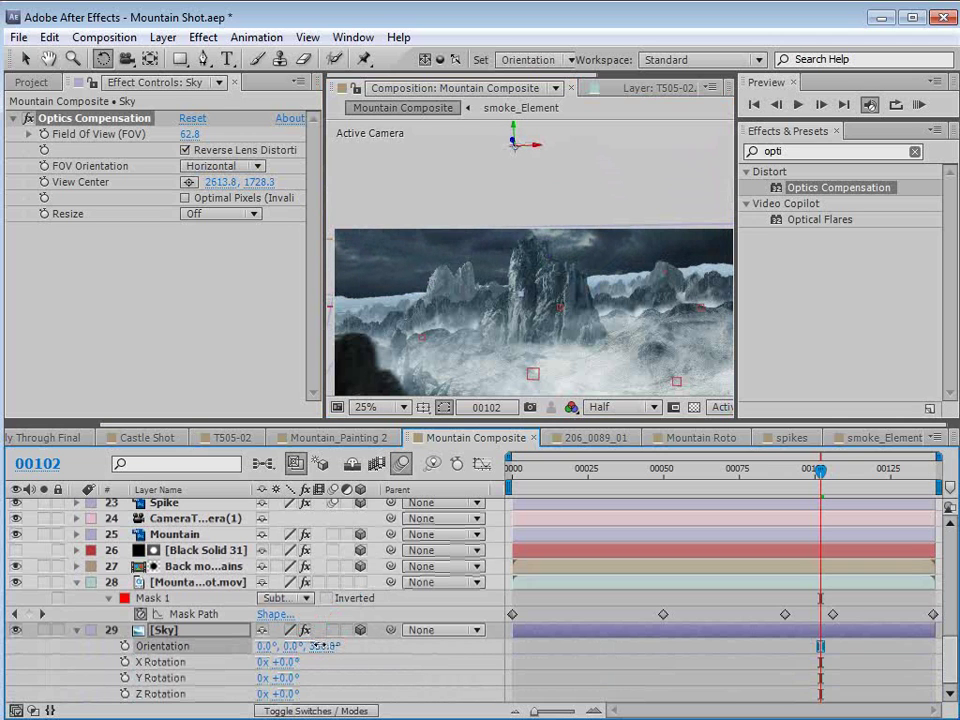
key("v")
key("shift+e")
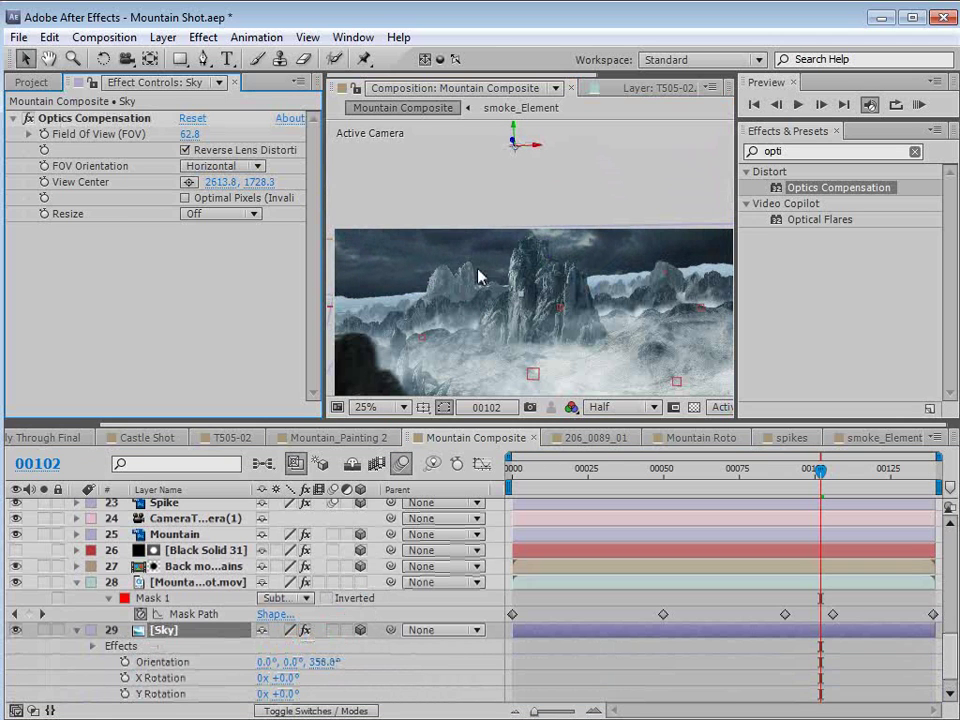
- Apply Curves to the Sky layer and brighten it by raising the RGB curve's black point, shadows and upper midtones
left_click(203, 37)
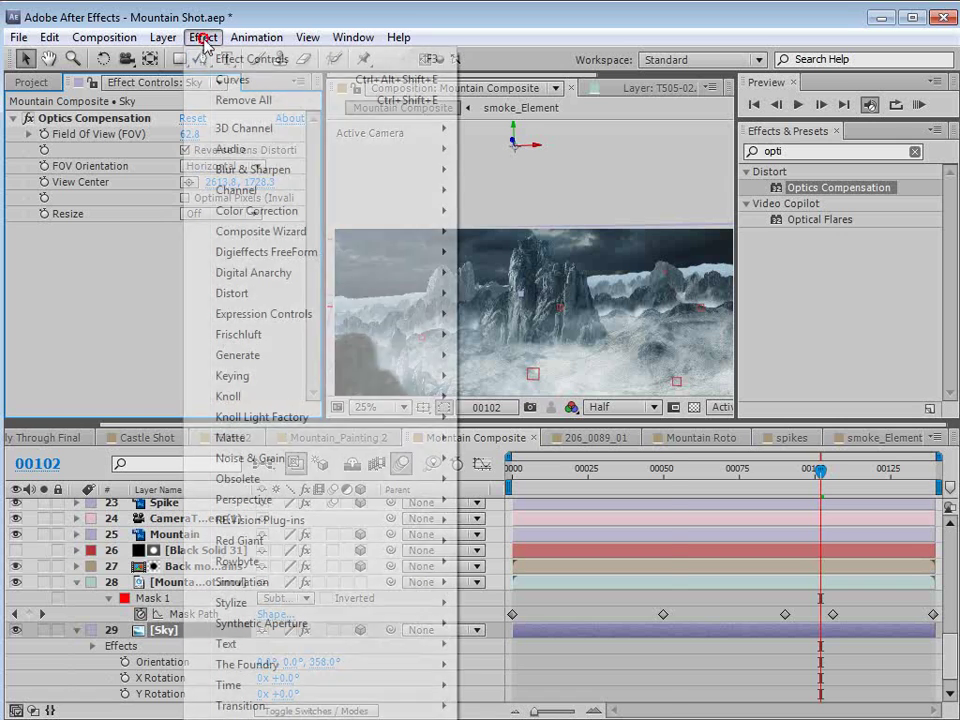
mouse_move(251, 210)
left_click(508, 542)
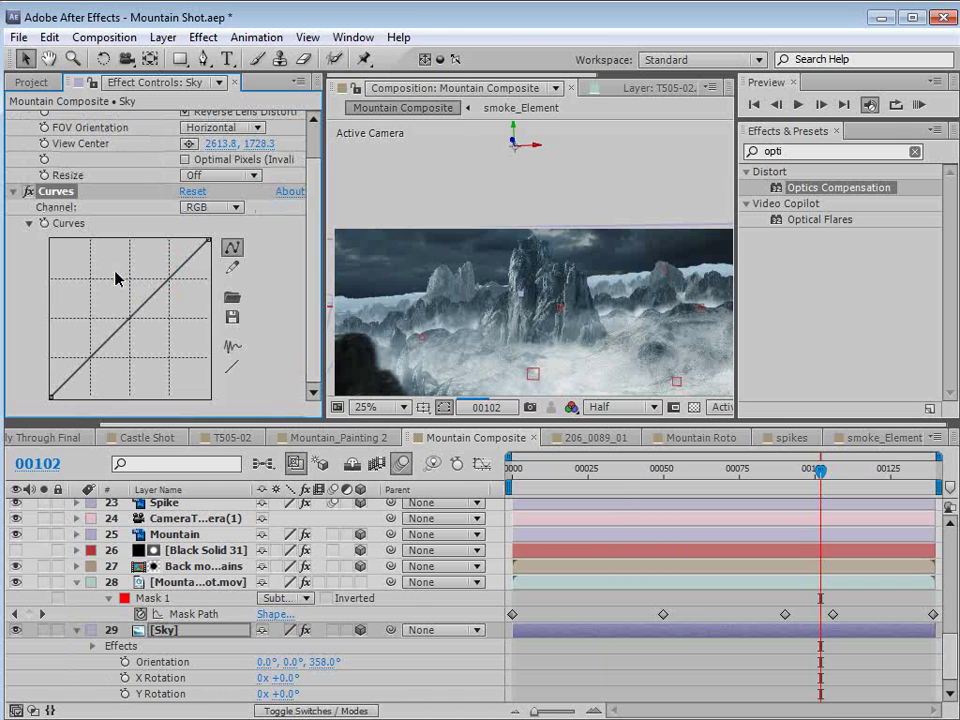
left_click_drag(86, 356, 88, 349)
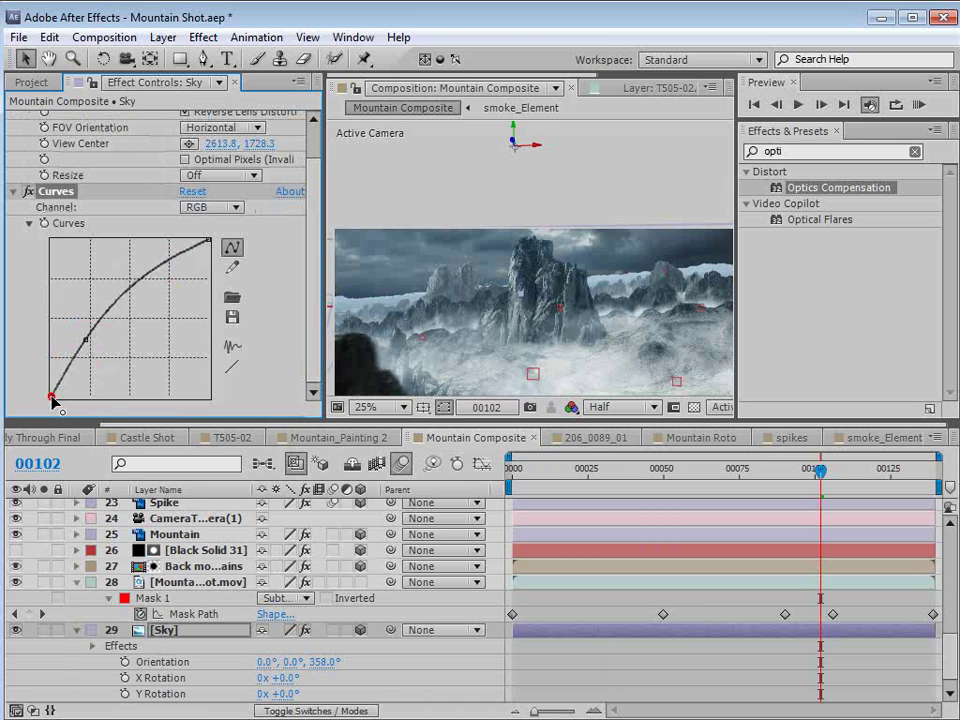
left_click_drag(51, 399, 148, 270)
left_click(119, 263)
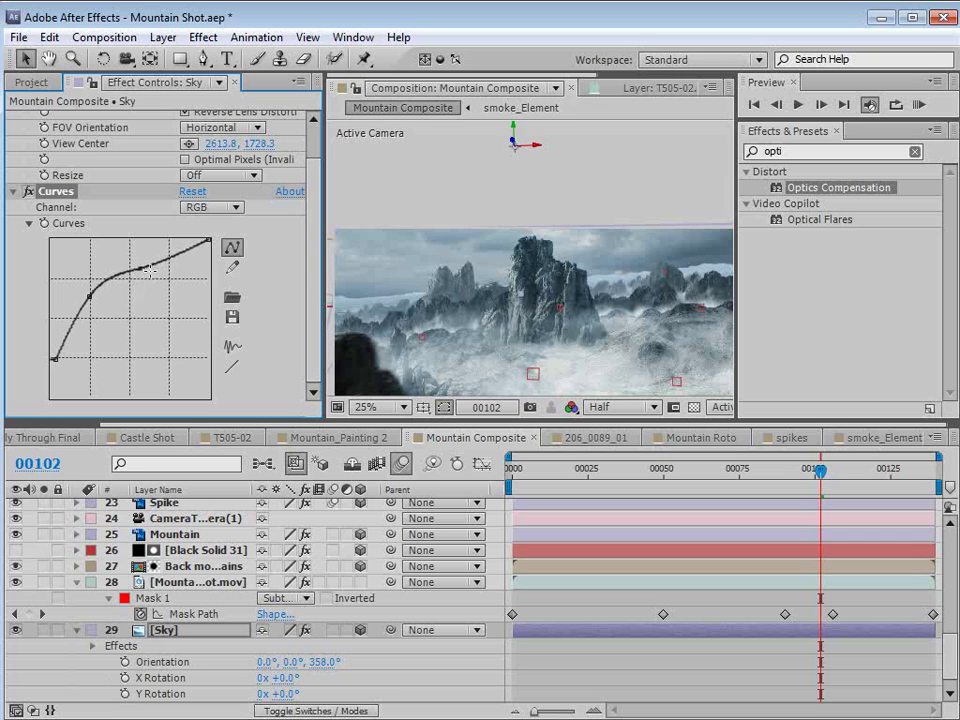
- Lift the Sky's curve further at the black point, shadows and highlights to lighten and haze the clouds
left_click(91, 299)
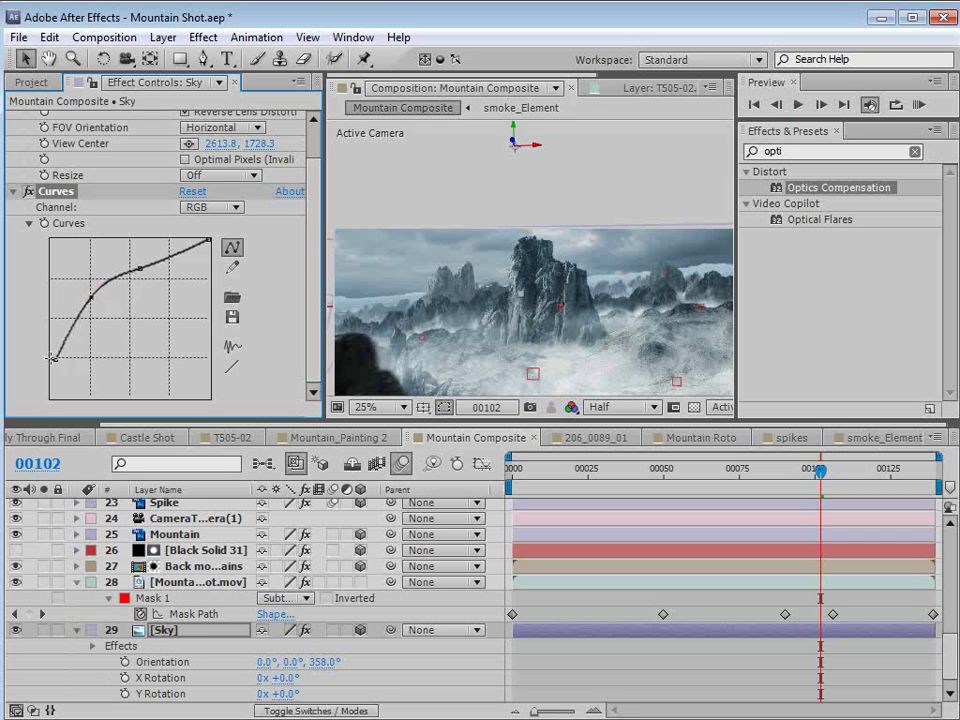
left_click_drag(52, 356, 47, 344)
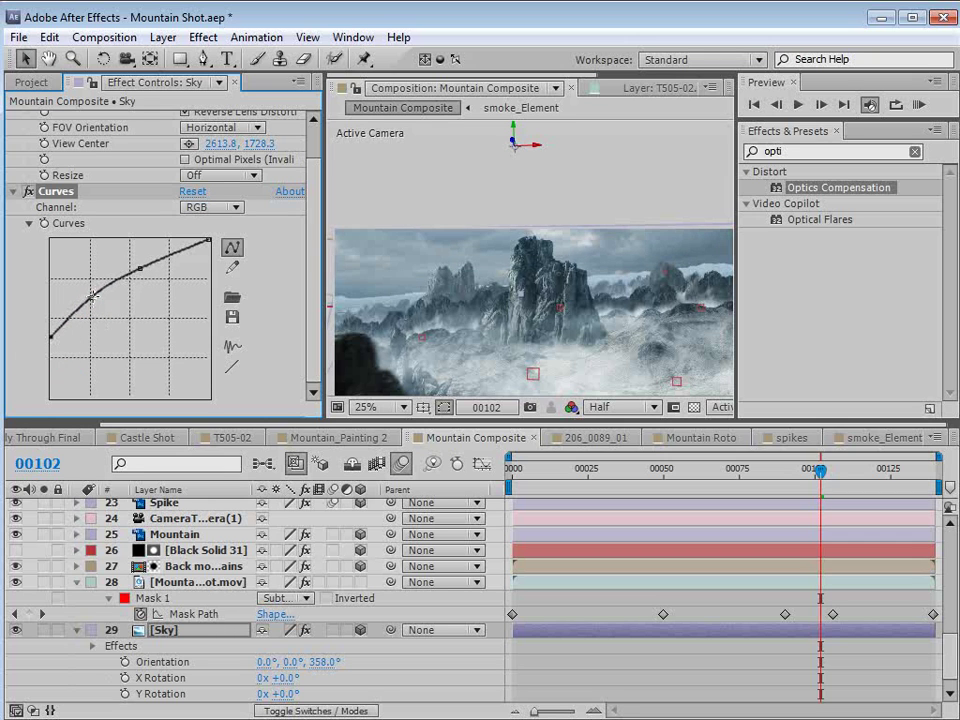
left_click_drag(91, 298, 86, 291)
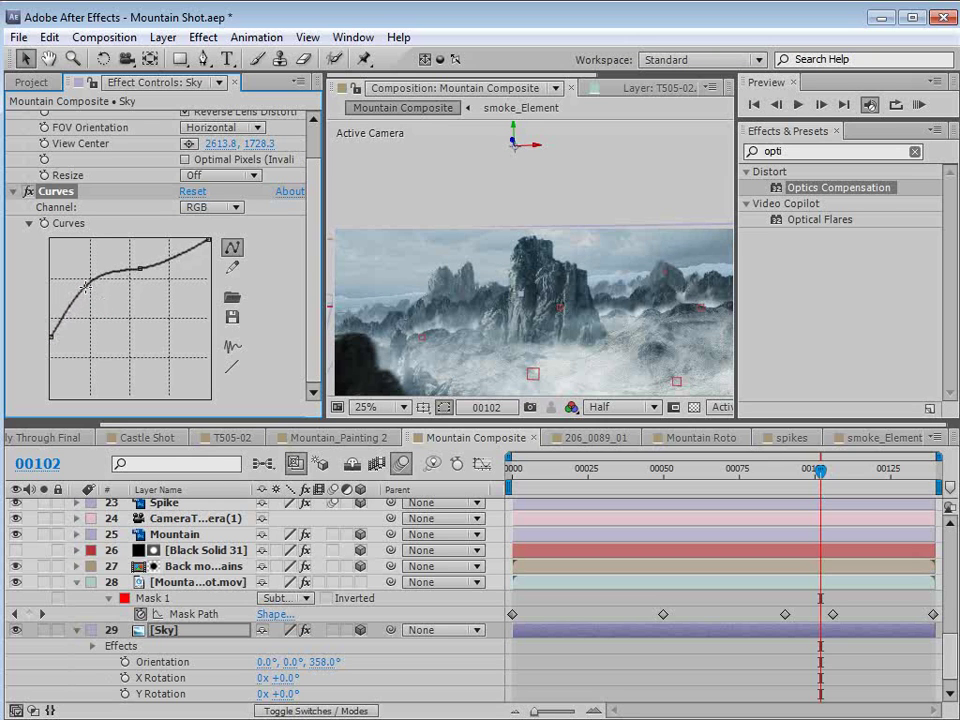
left_click_drag(140, 268, 137, 258)
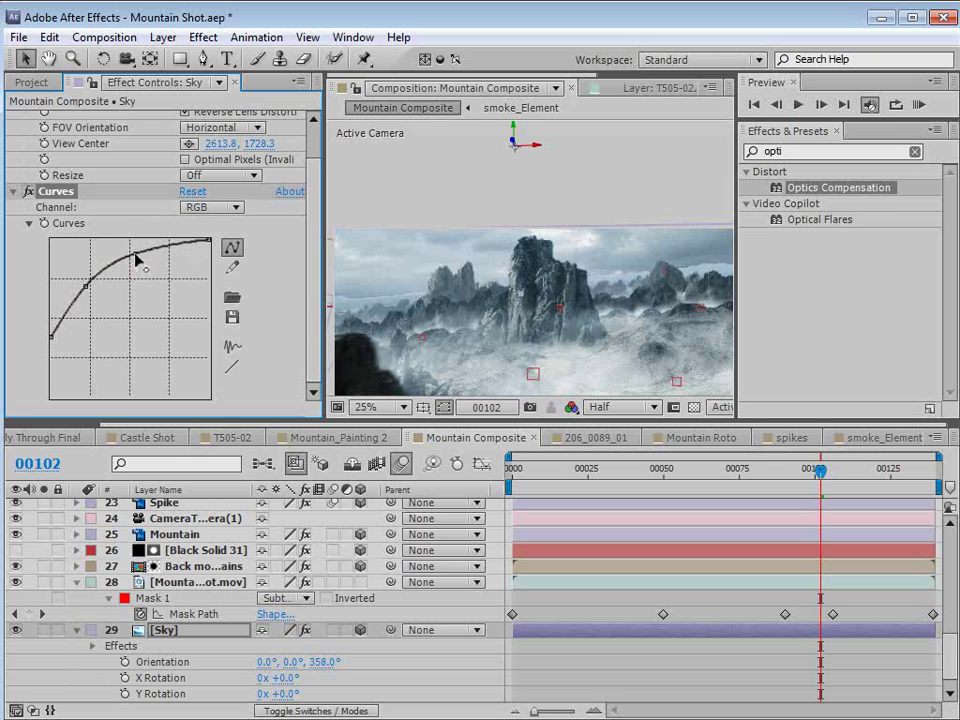
left_click_drag(86, 288, 84, 284)
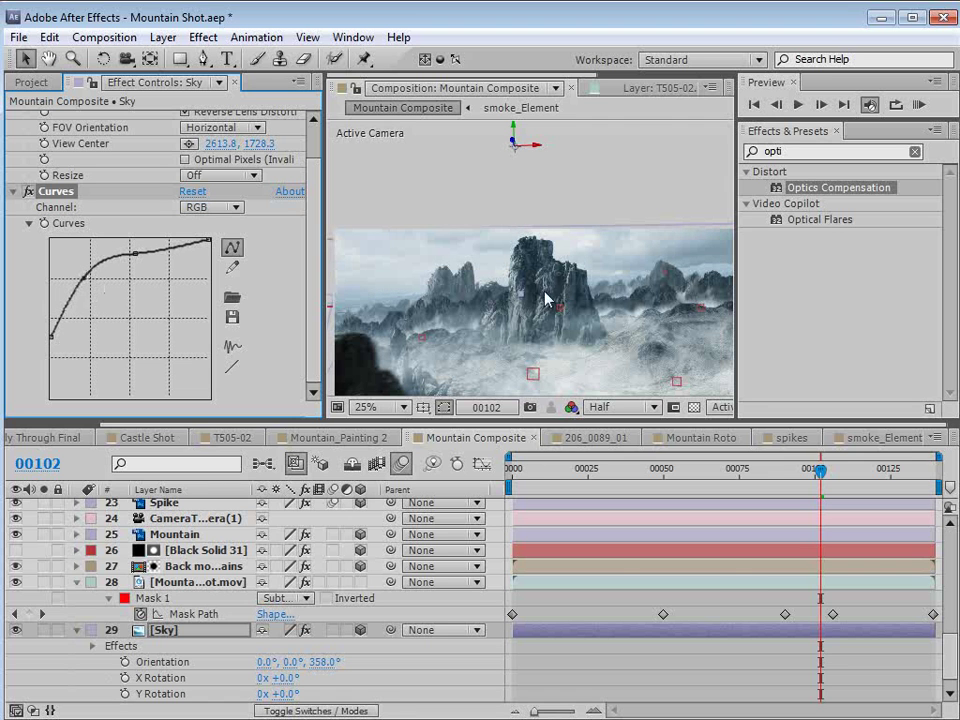
- Scale up the Sky layer and reposition it to cover the uncovered upper corner of the frame
key("grave")
scroll(632, 414, "up", 2)
key("space")
left_click_drag(719, 418, 570, 394)
scroll(622, 407, "down", 2)
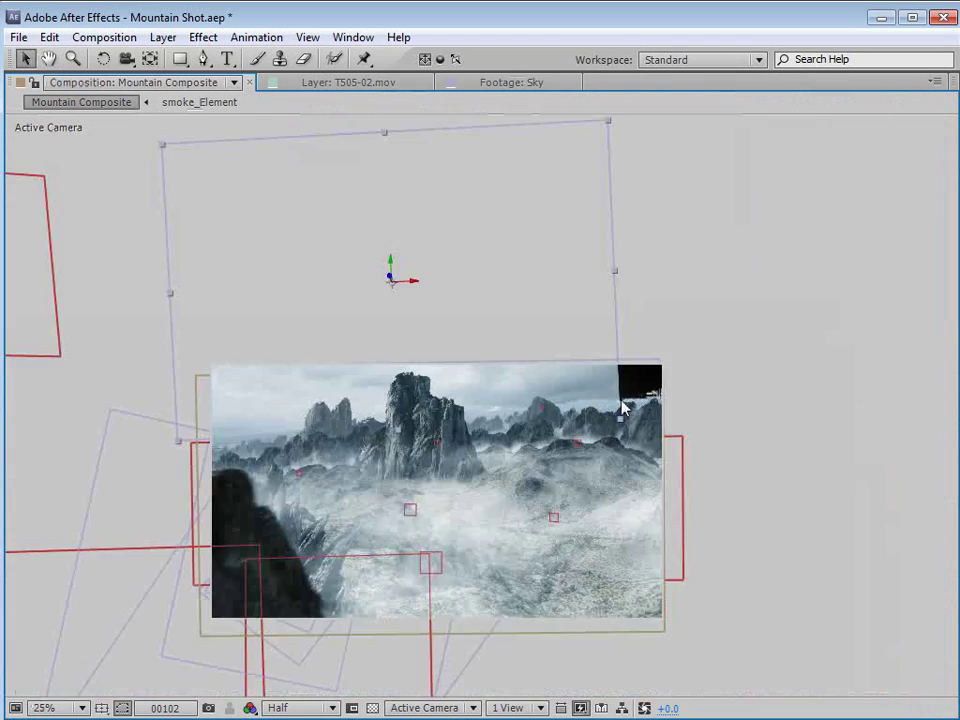
left_click_drag(610, 128, 521, 347)
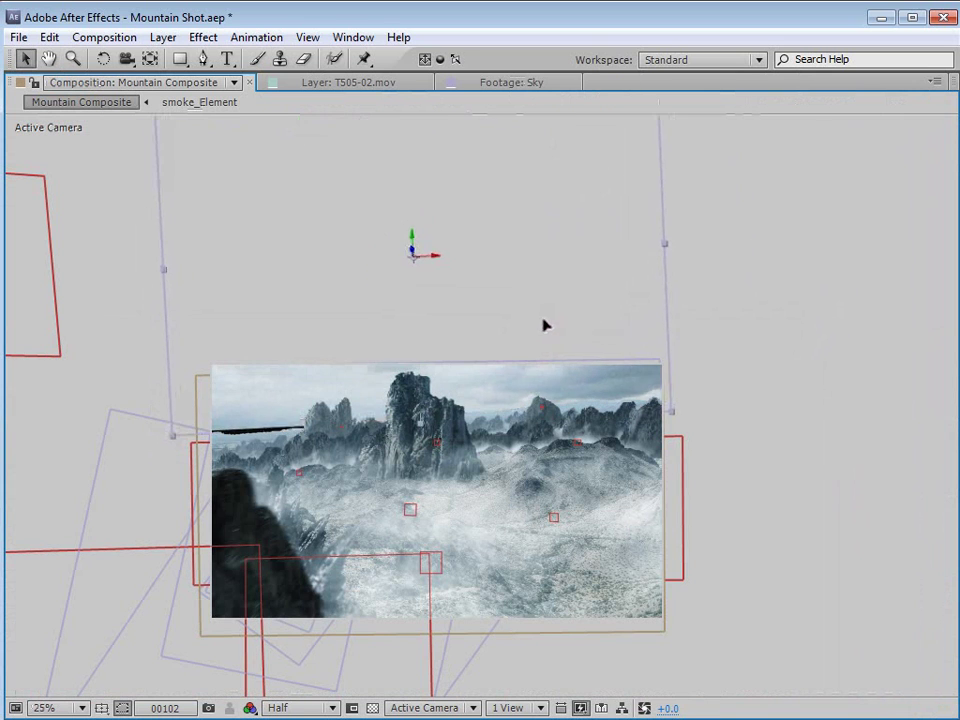
key("grave")
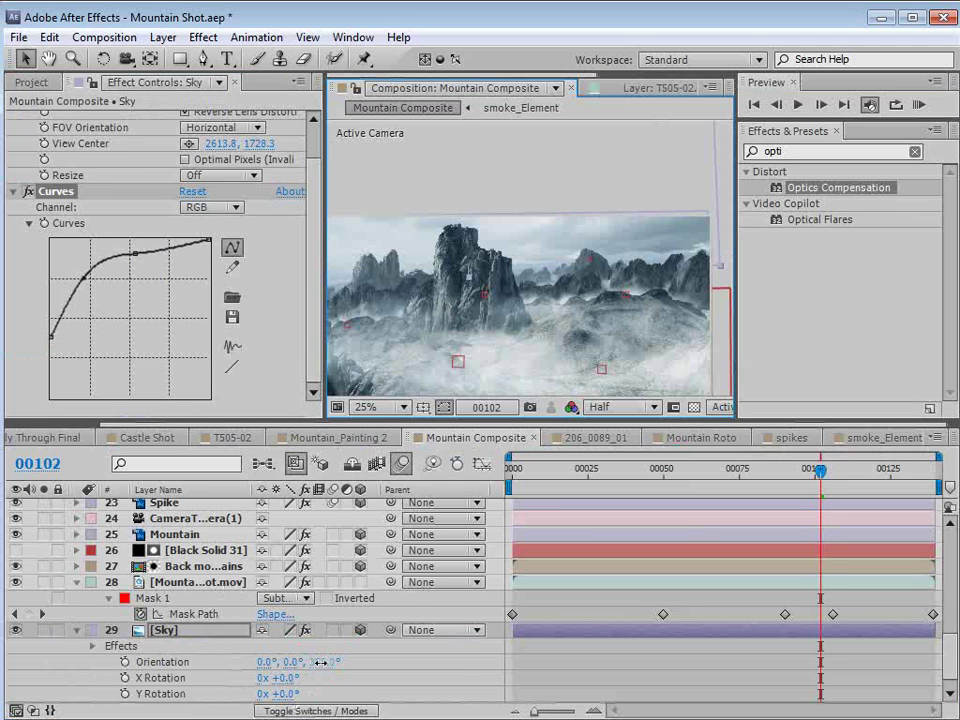
- Set the Sky layer's Z Orientation to 356° and shift the layer so it fills the sky behind the mountains
left_click_drag(320, 662, 323, 670)
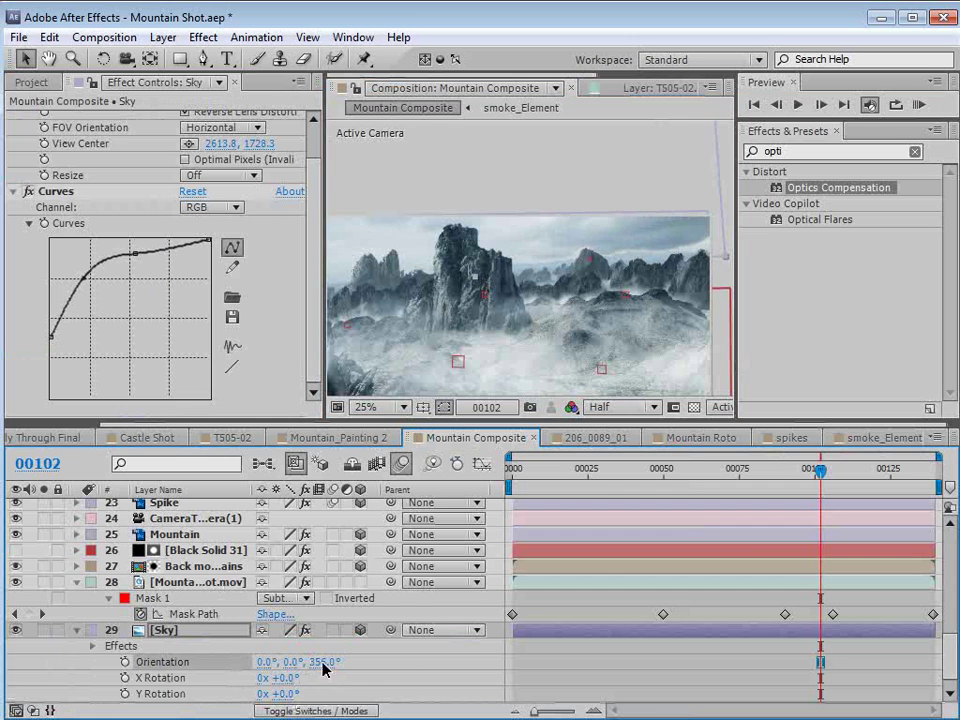
key("grave")
left_click_drag(564, 266, 489, 418)
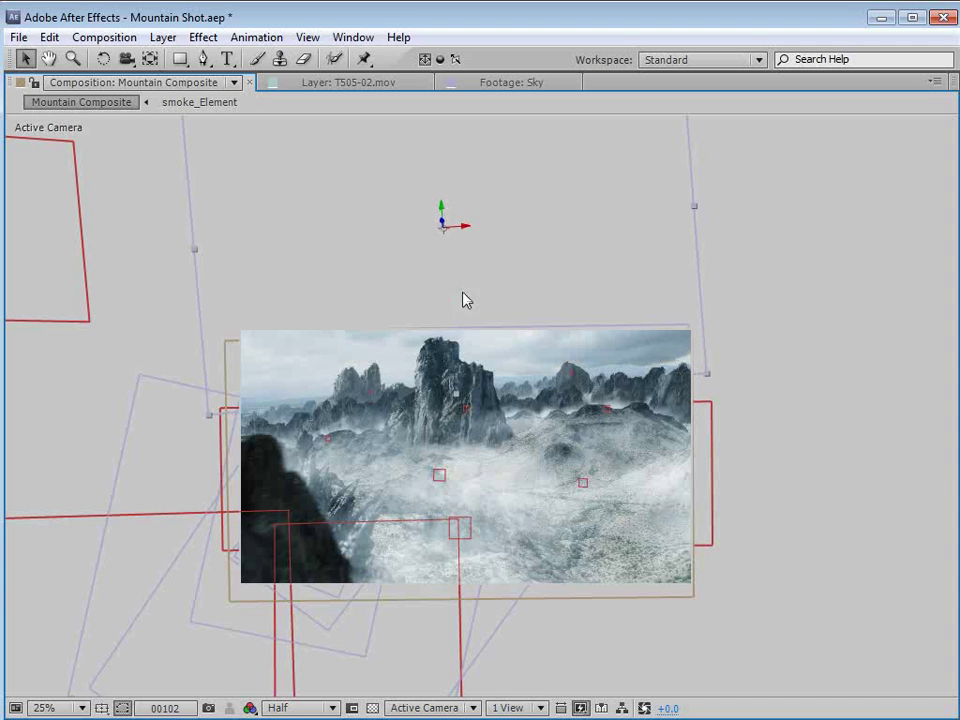
- Draw a closed, slanted band-shaped mask with the Pen tool on the Sky layer, spanning the horizon beyond both frame edges
left_click(203, 59)
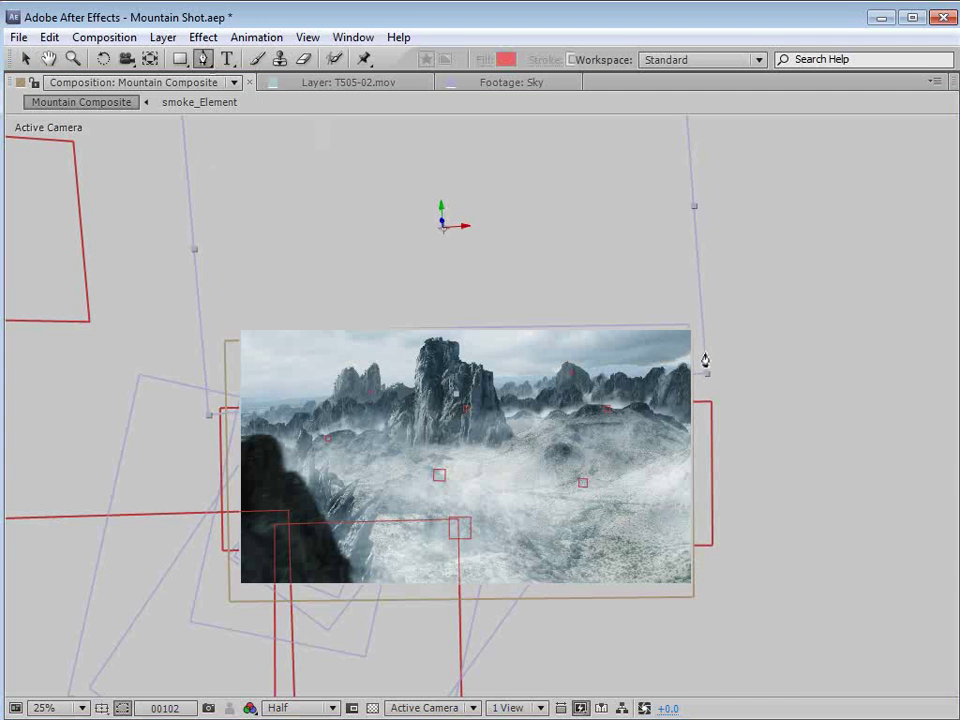
key("h")
scroll(251, 403, "up", 2)
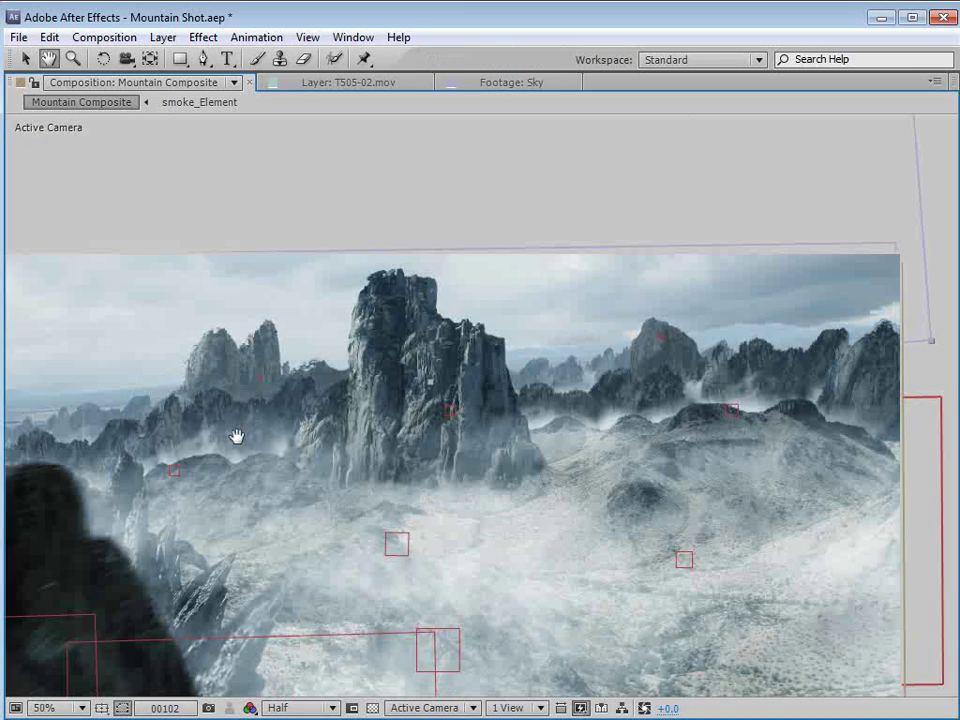
key("comma")
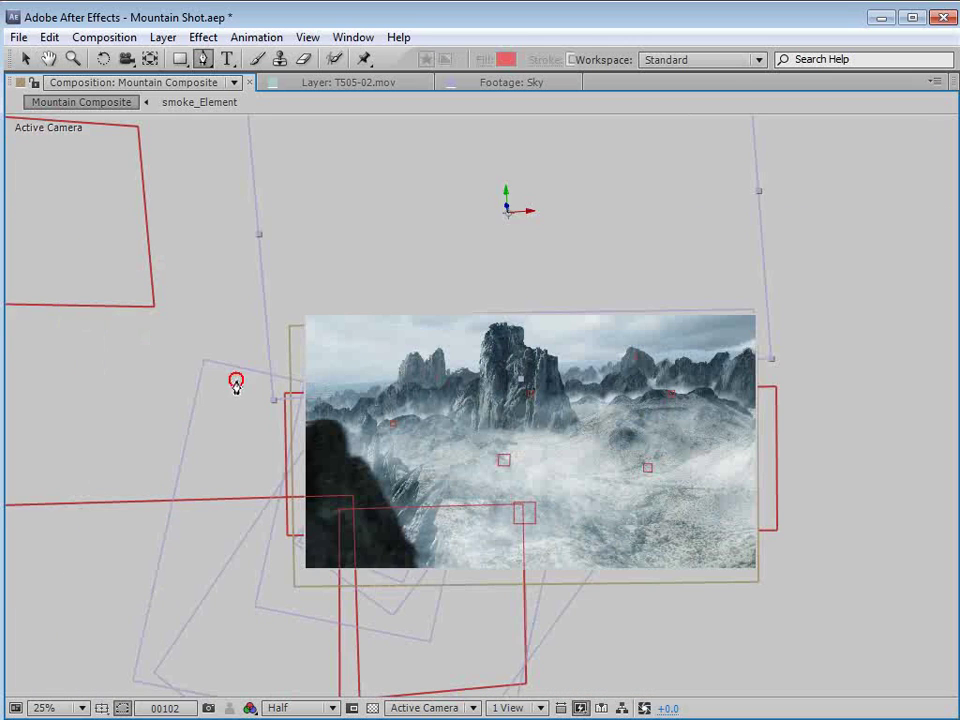
left_click(233, 381)
left_click(813, 318)
left_click(832, 399)
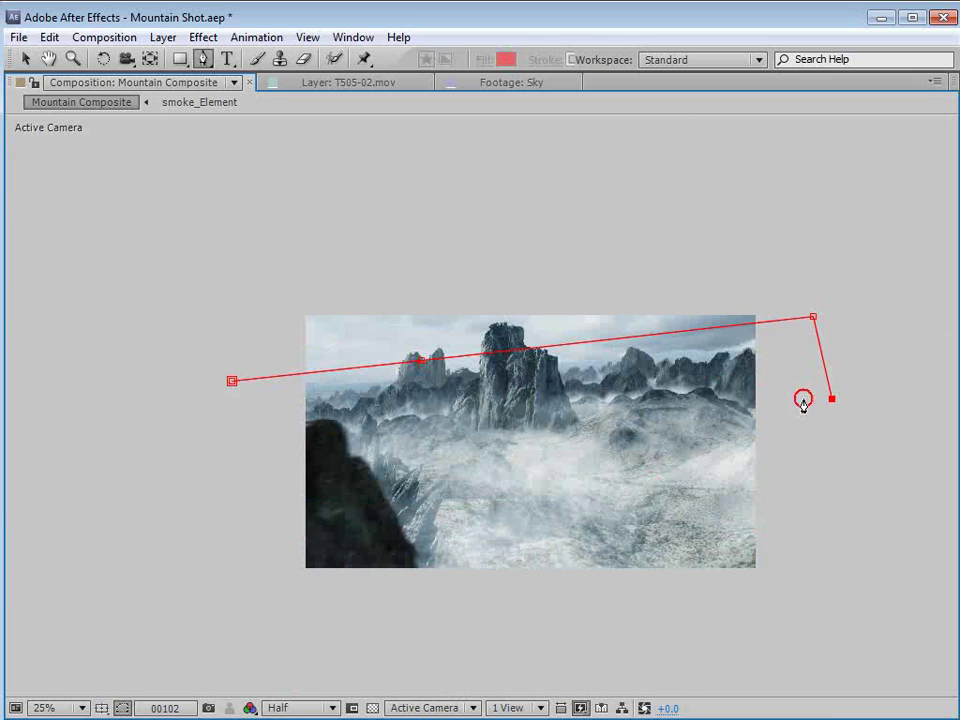
left_click(252, 468)
left_click(232, 381)
key("grave")
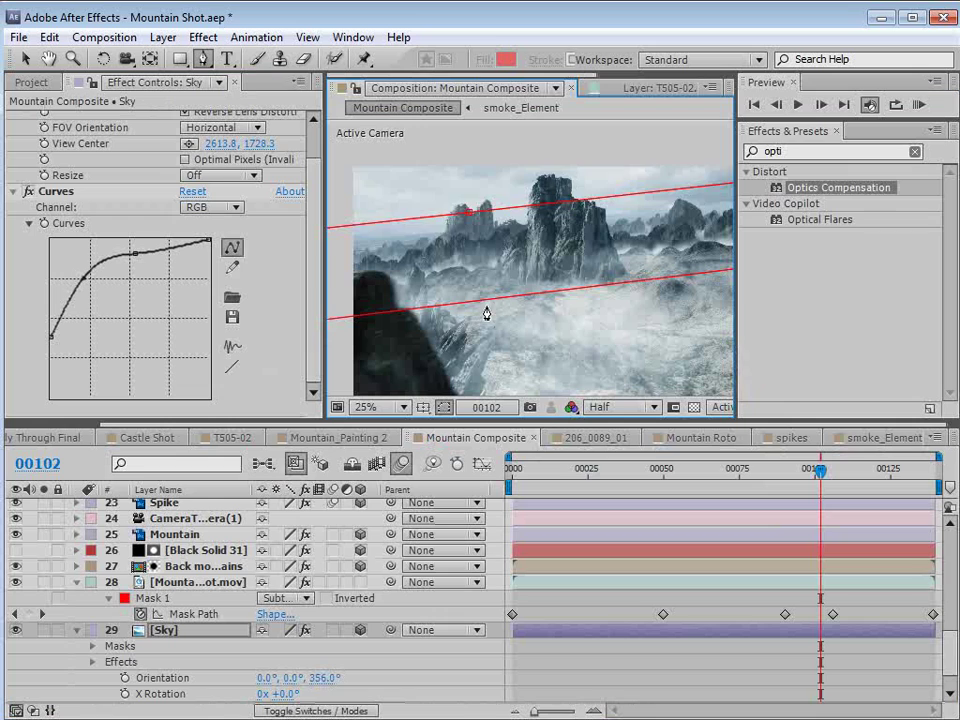
- Set the Sky layer's Mask 1 to Subtract and its Mask Feather to 104 pixels
key("m")
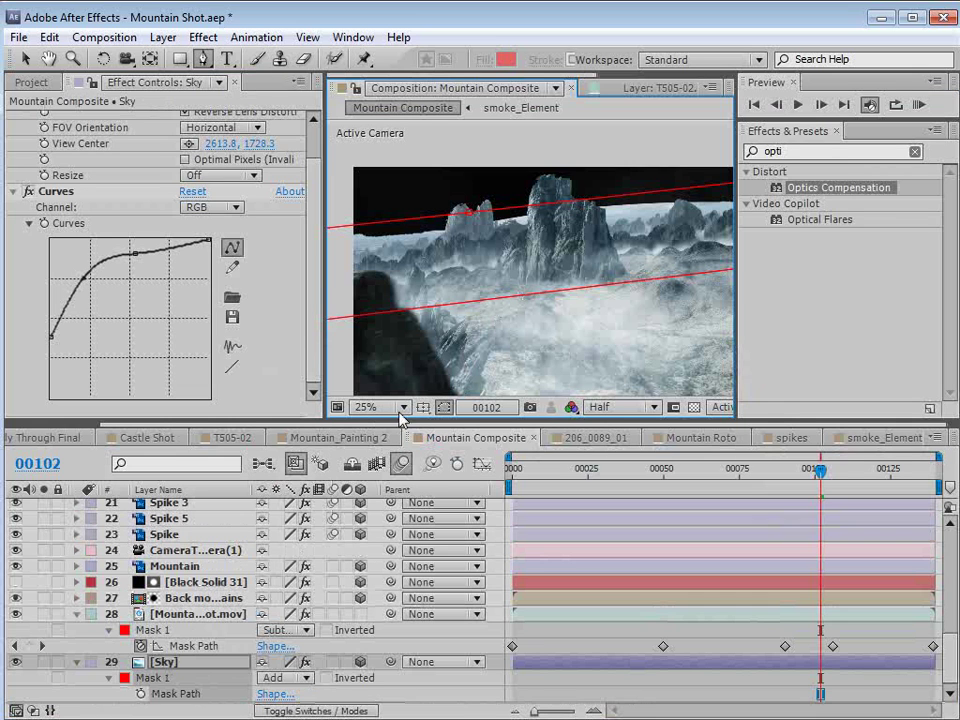
left_click(278, 678)
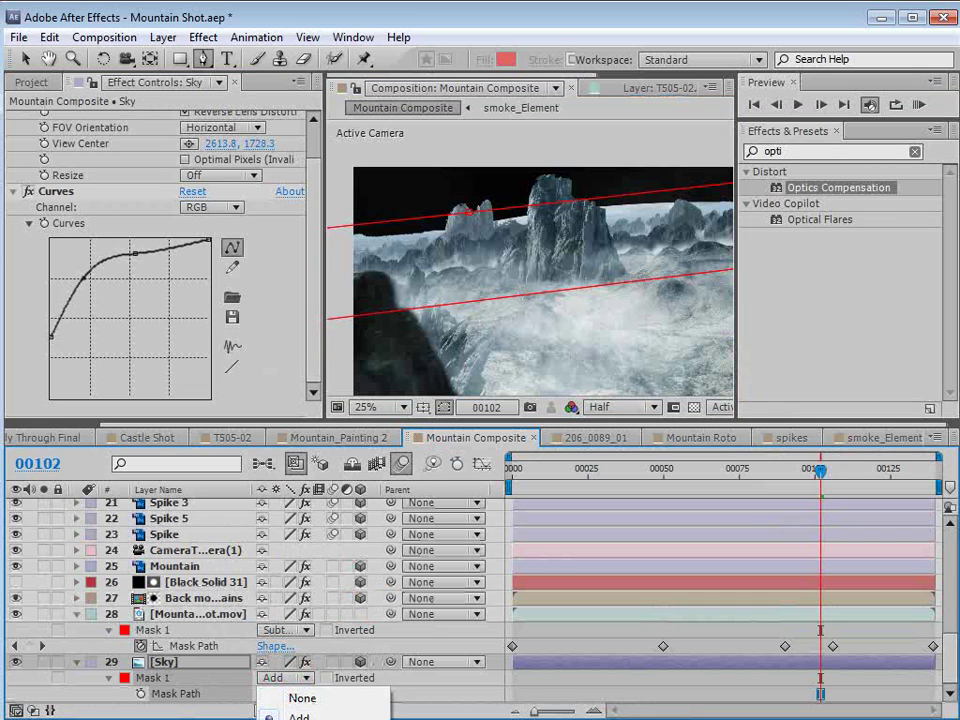
left_click(295, 719)
scroll(607, 228, "down", 1)
key("g")
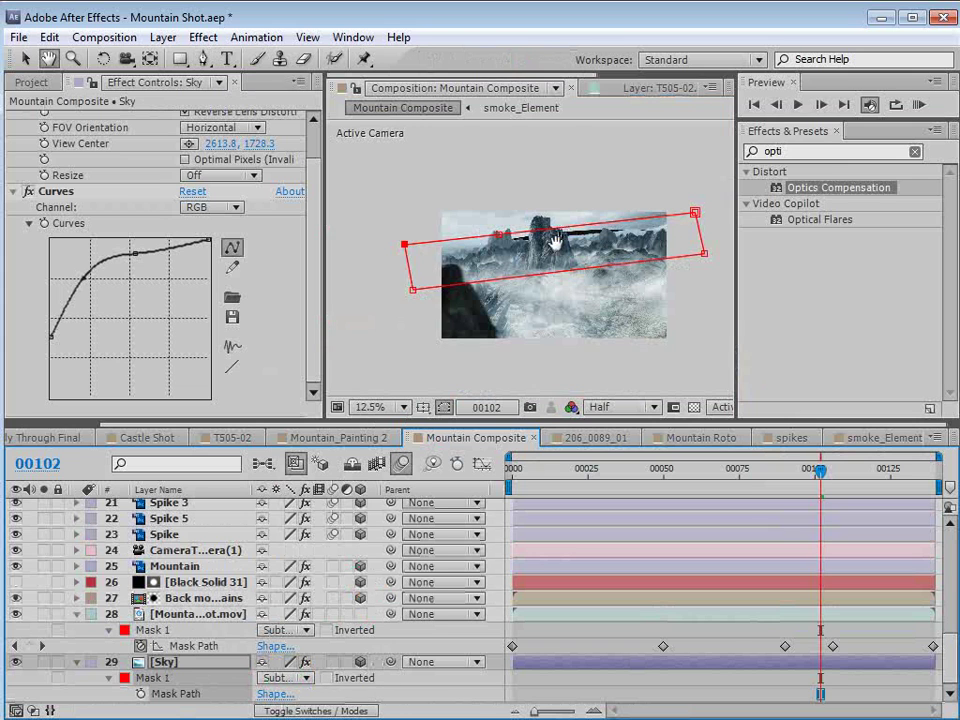
key("f")
left_click_drag(300, 702, 378, 678)
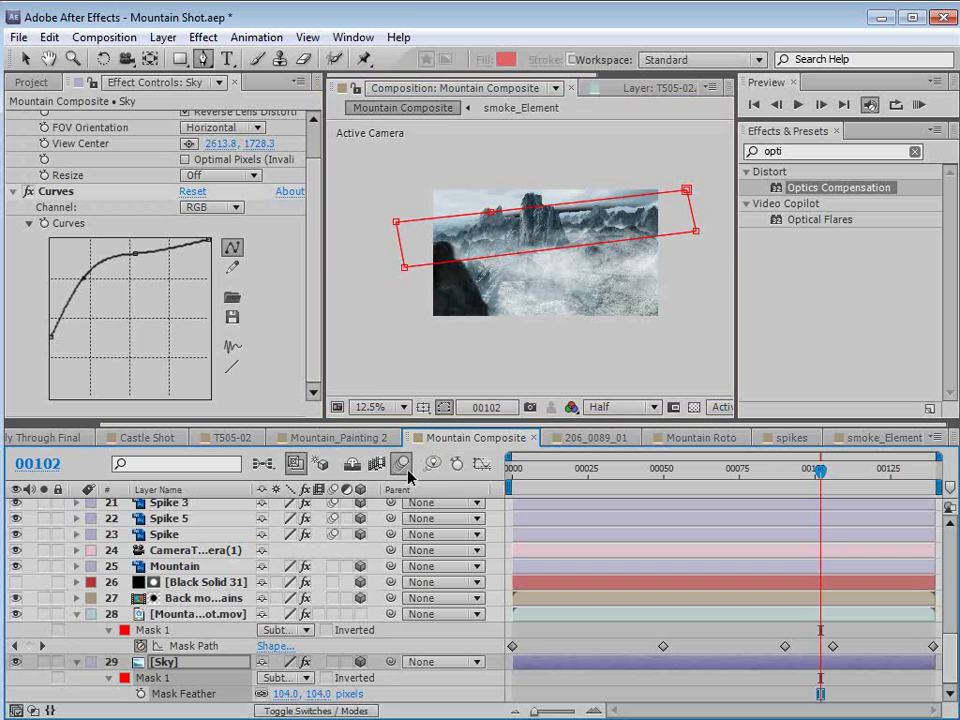
- Reshape the Sky mask's upper edge by moving its middle point onto the central peak and raising both outer corners
scroll(534, 206, "up", 1)
key("grave")
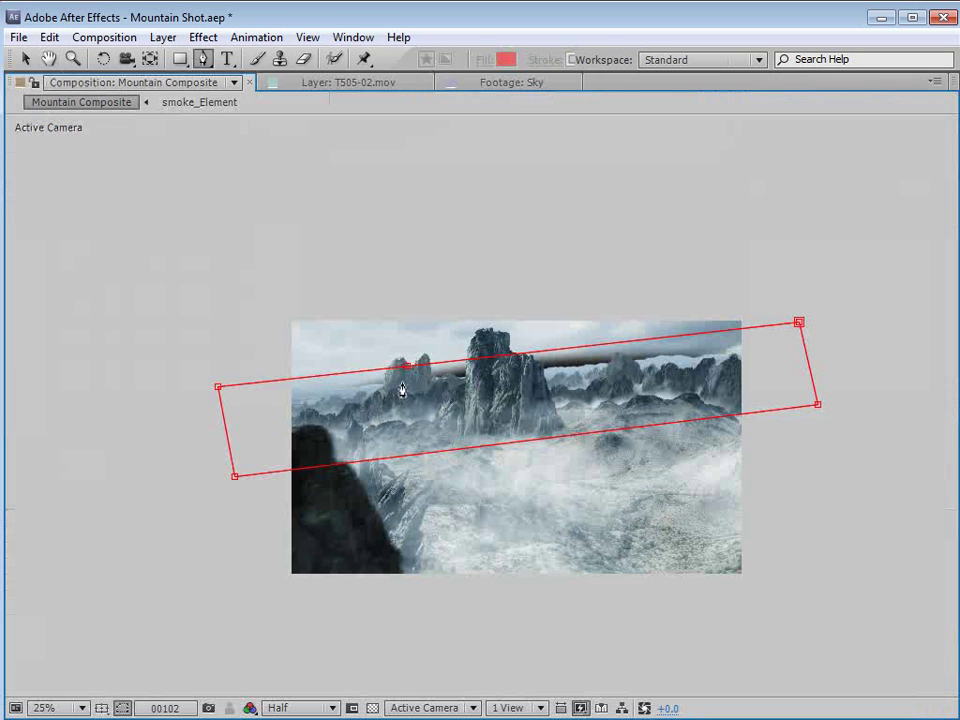
key("v")
left_click(495, 361)
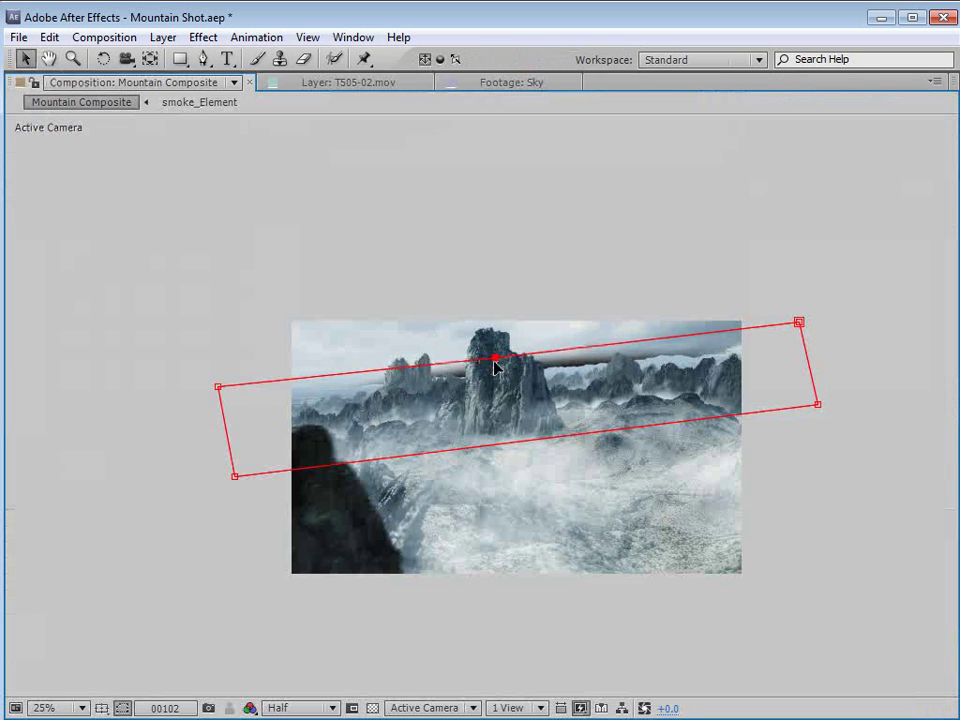
left_click_drag(800, 322, 812, 301)
left_click_drag(218, 387, 199, 359)
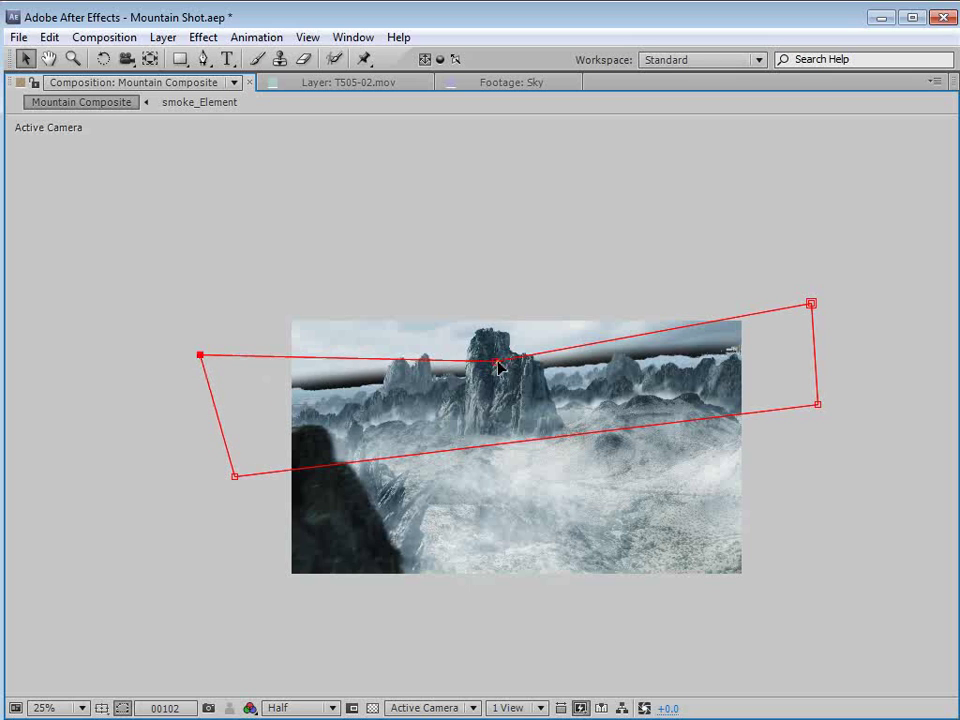
left_click_drag(503, 365, 505, 367)
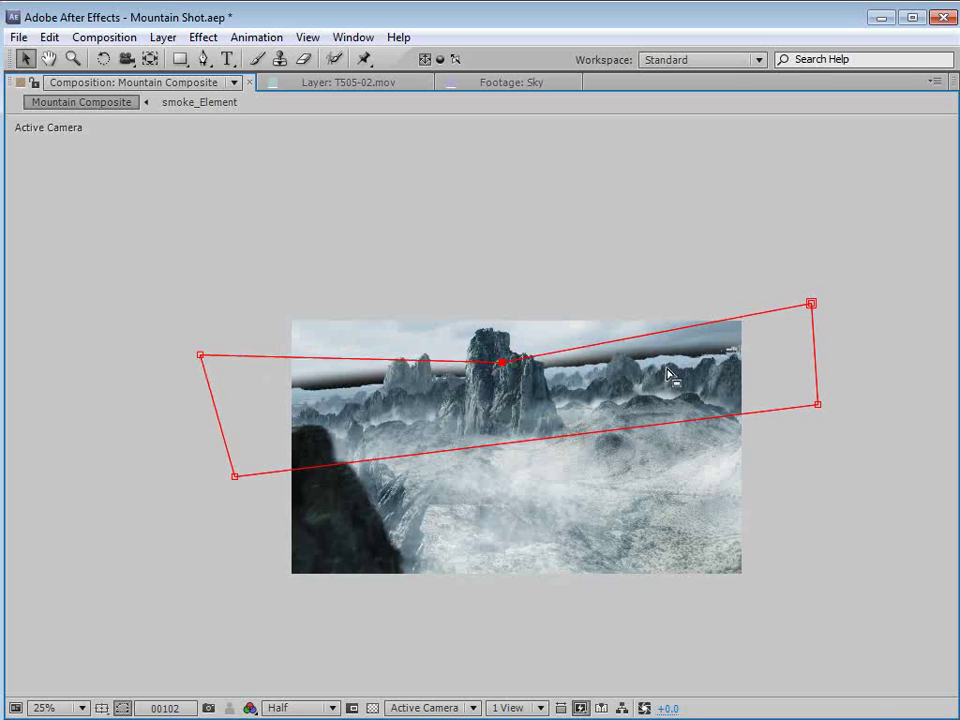
left_click(501, 364)
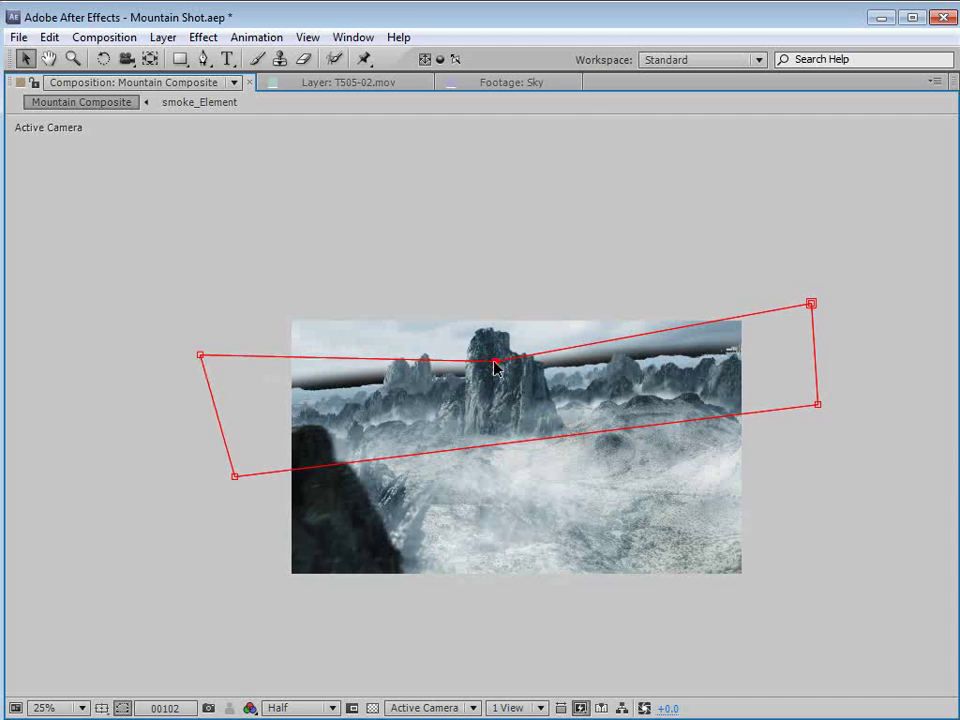
key("grave")
key("comma")
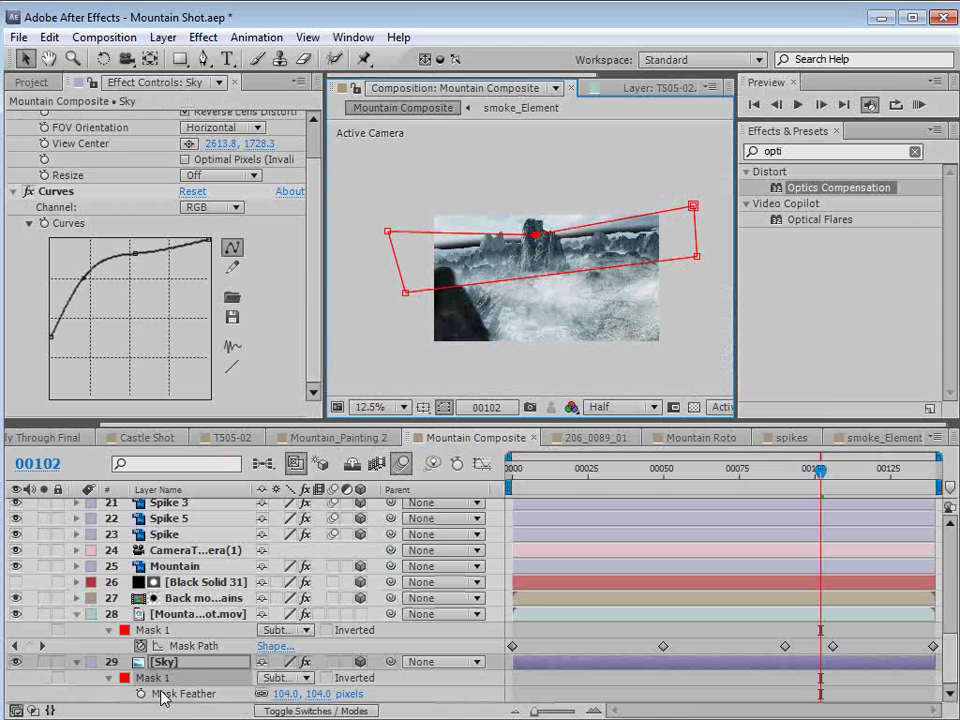
- Duplicate the Mountain Shot.mov layer, remove CameraTracker from the copy and place the copy beneath the Sky layer
left_click(140, 613)
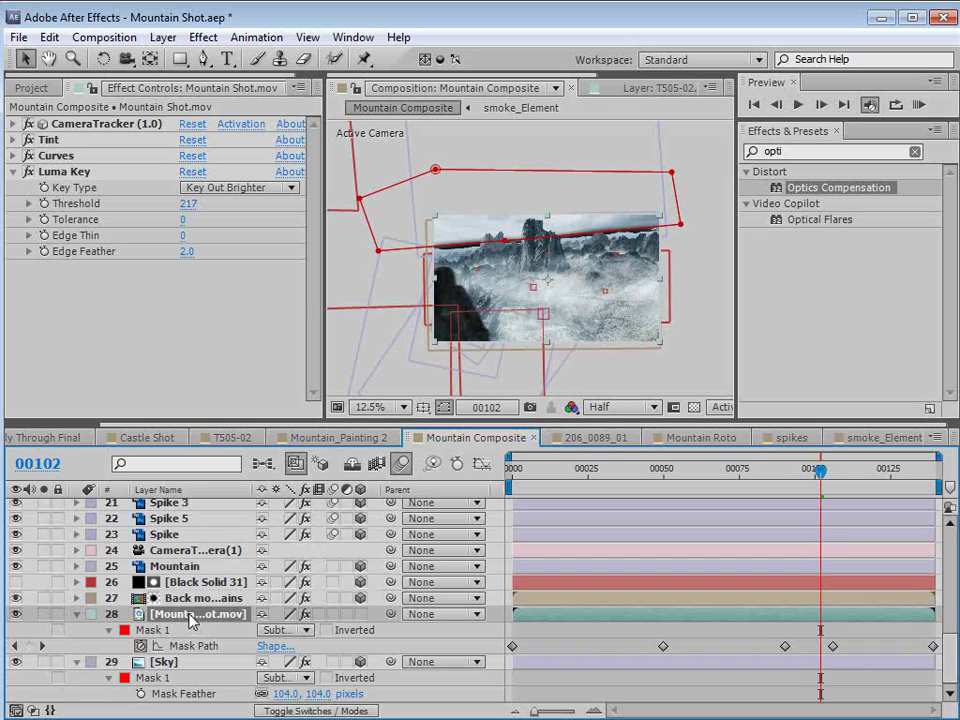
key("ctrl+d")
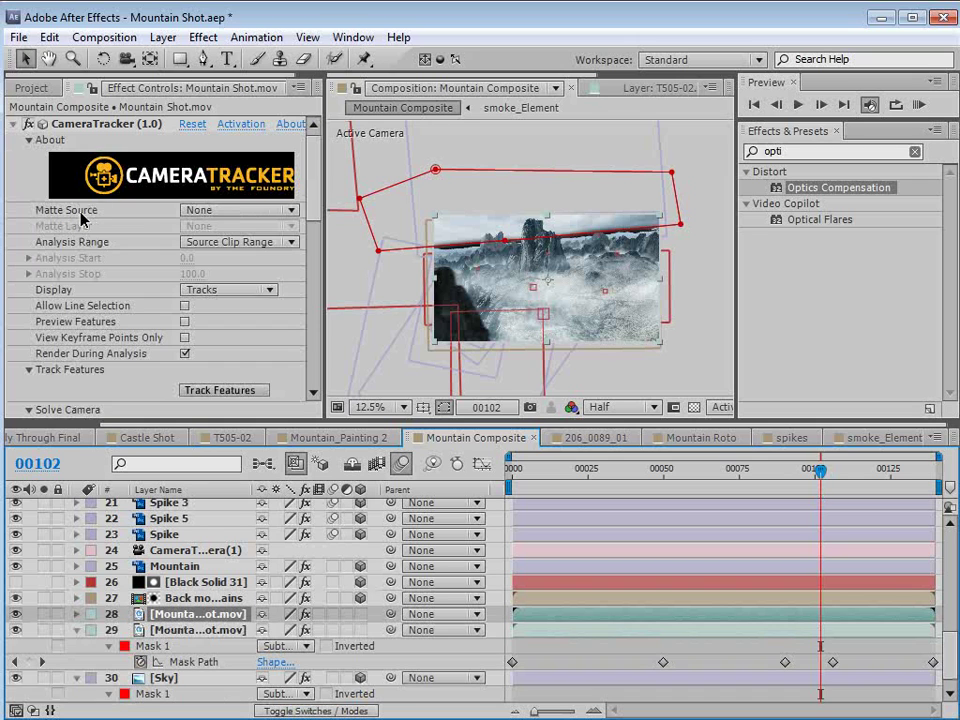
left_click(103, 124)
key("Delete")
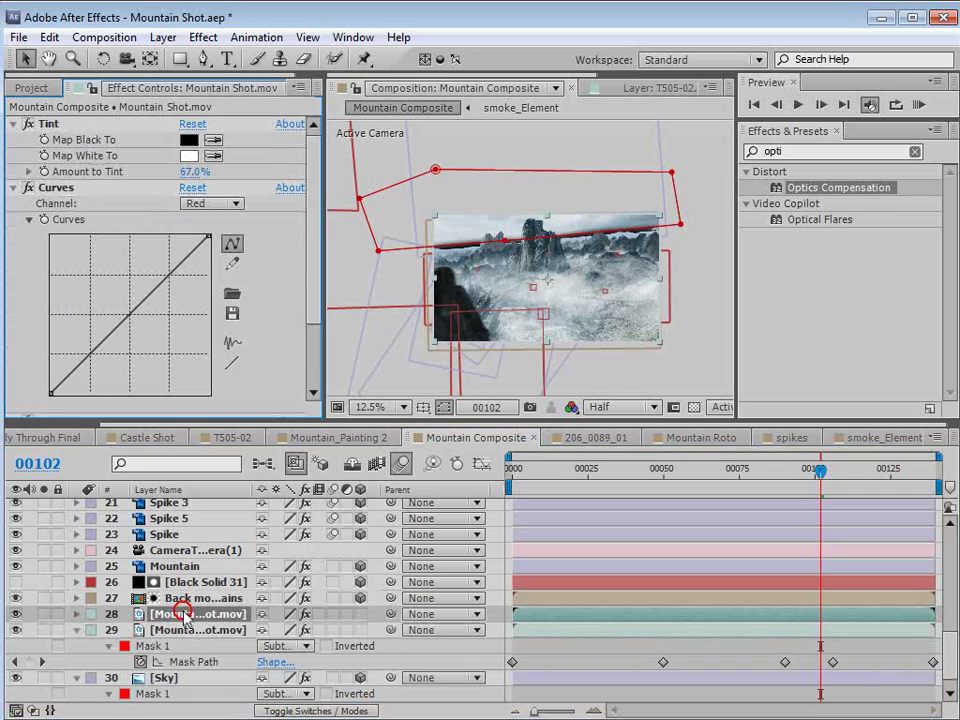
key("Delete")
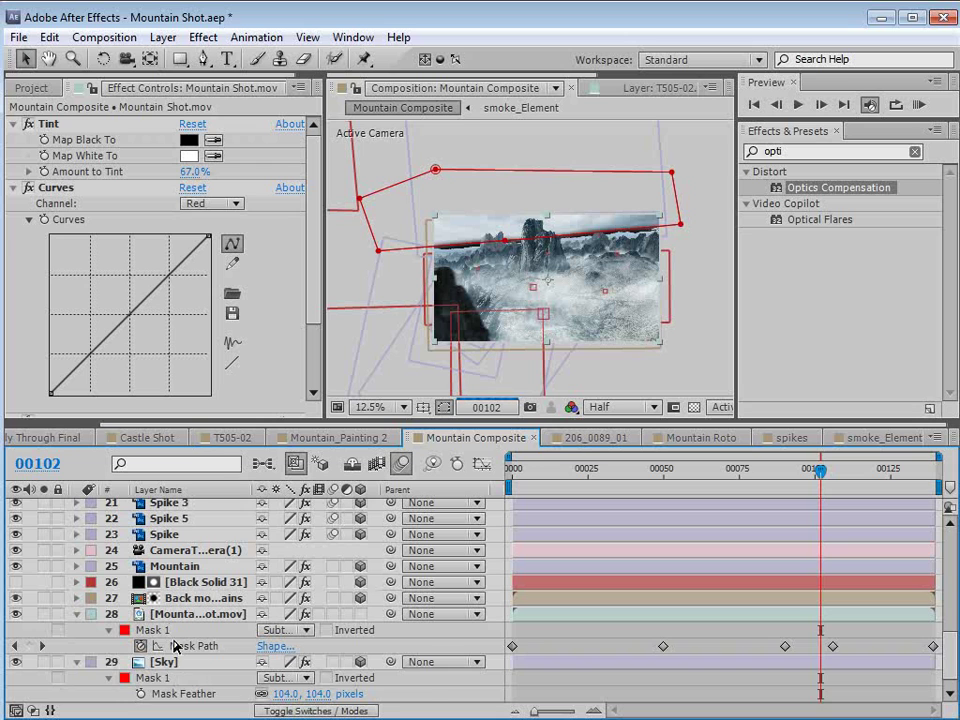
scroll(180, 670, "down", 1)
- Collapse the effects on the bottom Mountain Shot.mov copy and turn off its Luma Key
left_click(12, 124)
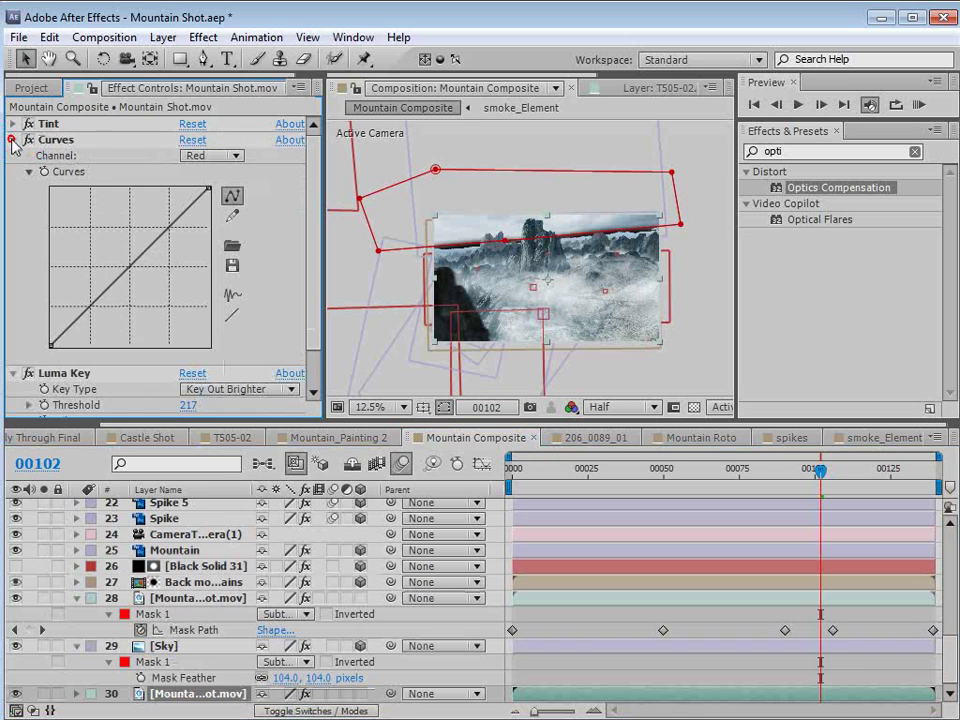
left_click(12, 140)
left_click(12, 156)
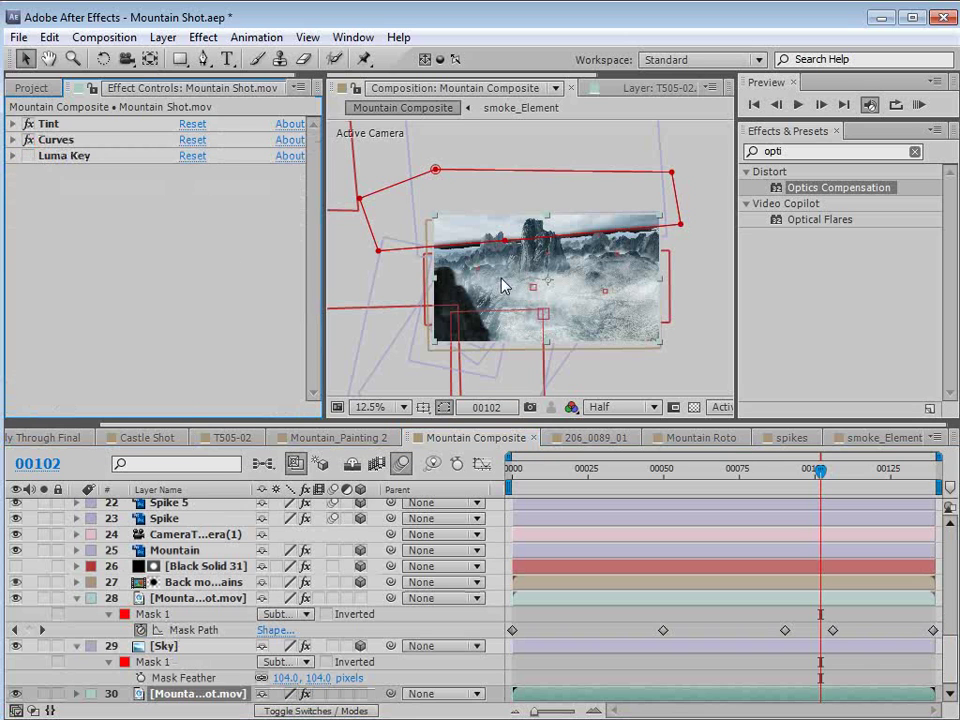
- Remove Mask 1 from the bottom Mountain Shot.mov copy so the footage fills the dark gap beneath the sky
scroll(548, 296, "up", 1)
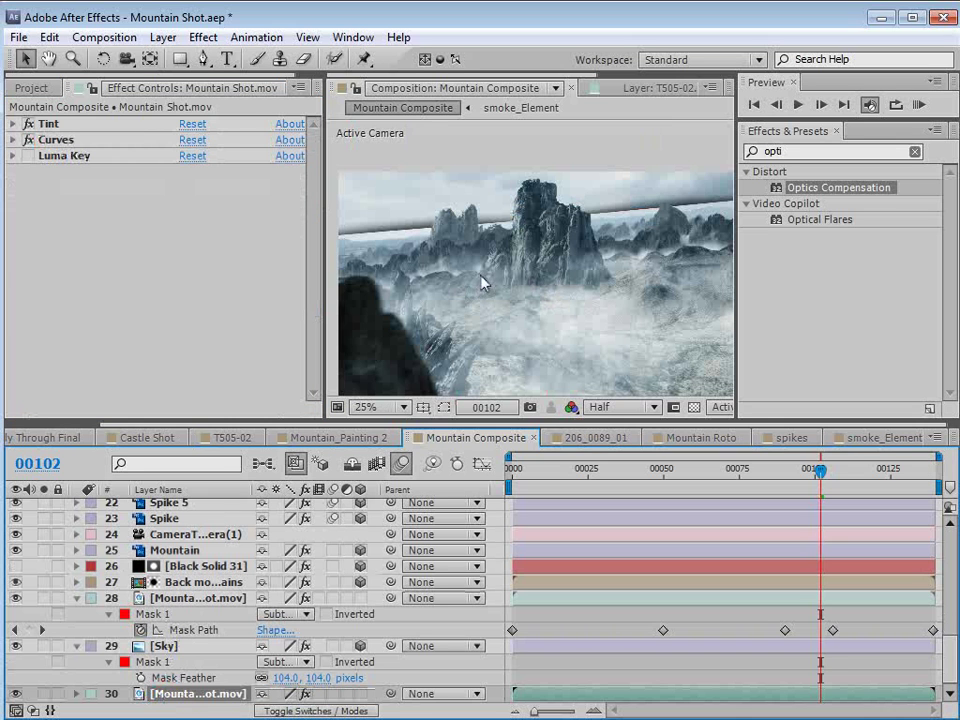
key("m")
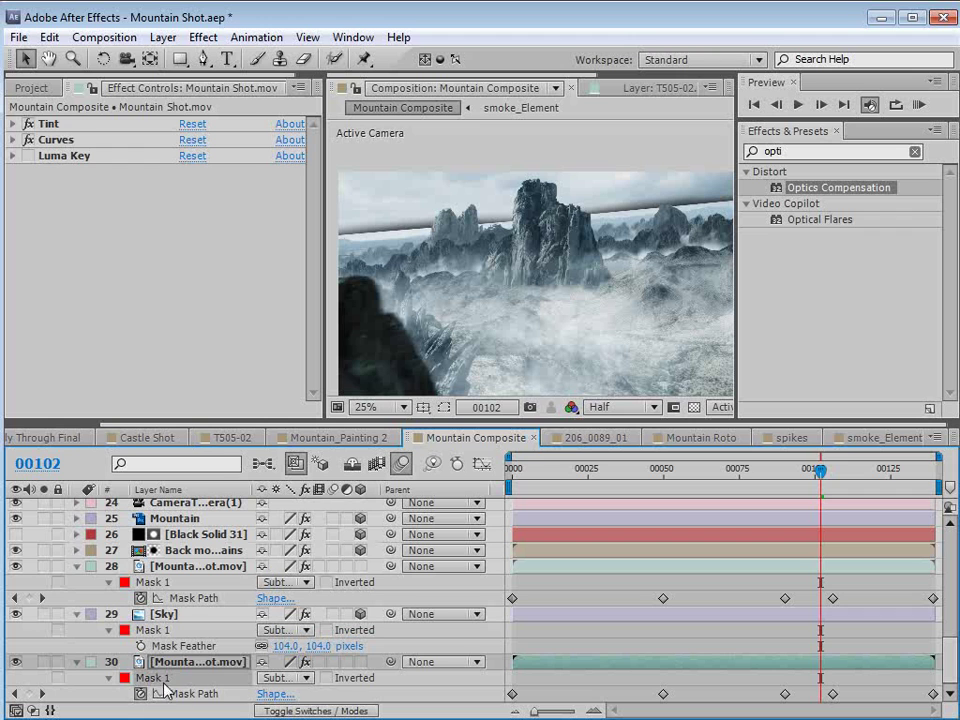
scroll(155, 685, "up", 1)
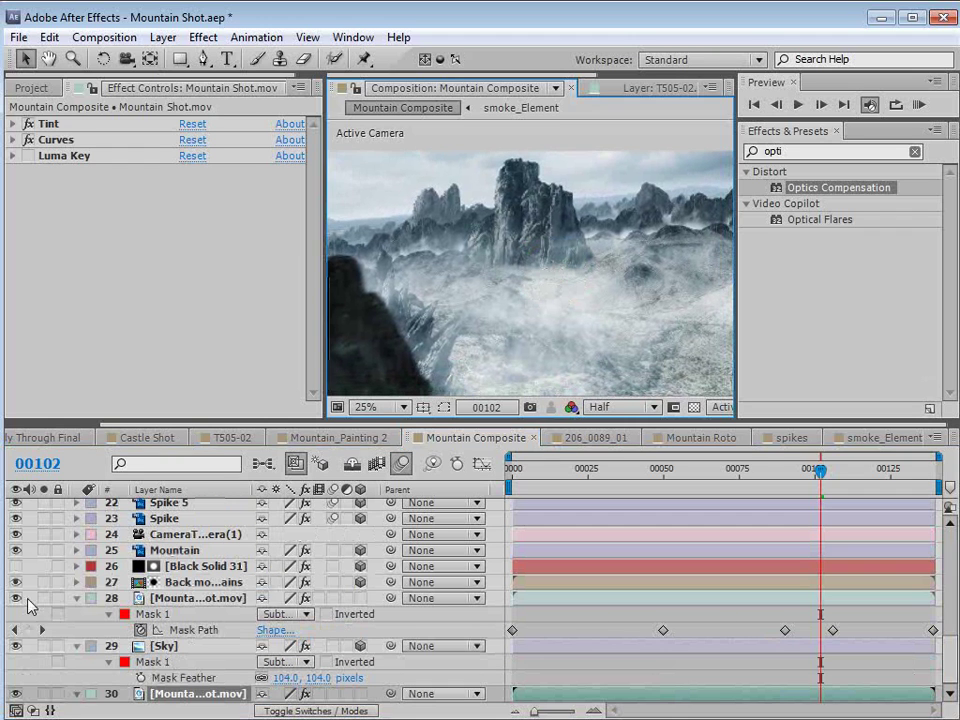
- Solo the bottom Mountain Shot.mov copy and the Sky layer to compare the horizon with and without the footage
left_click(42, 693)
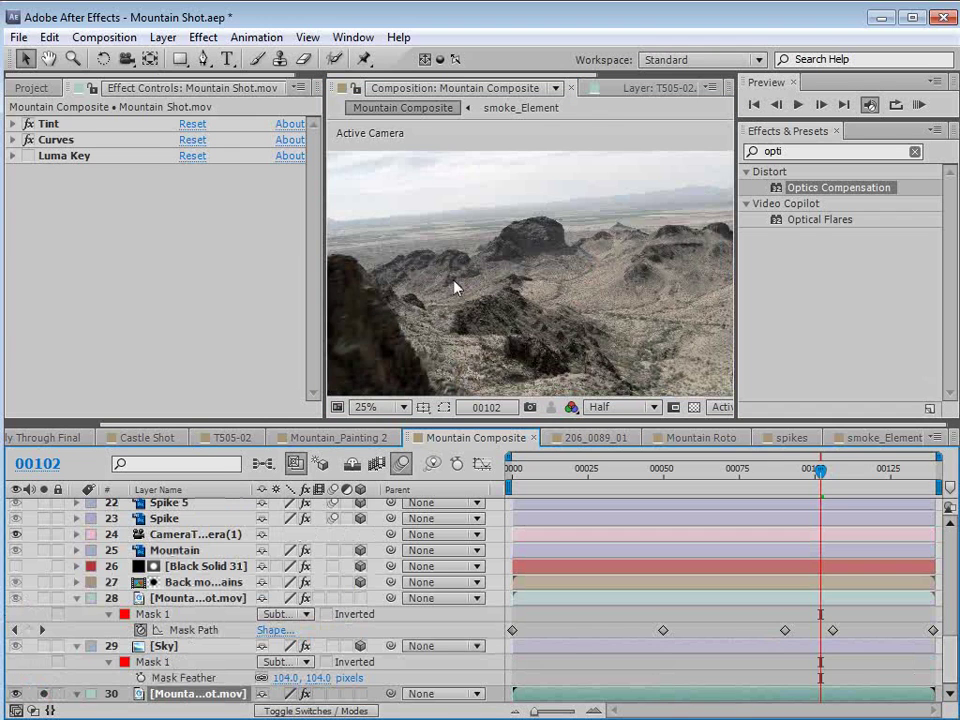
left_click(175, 648)
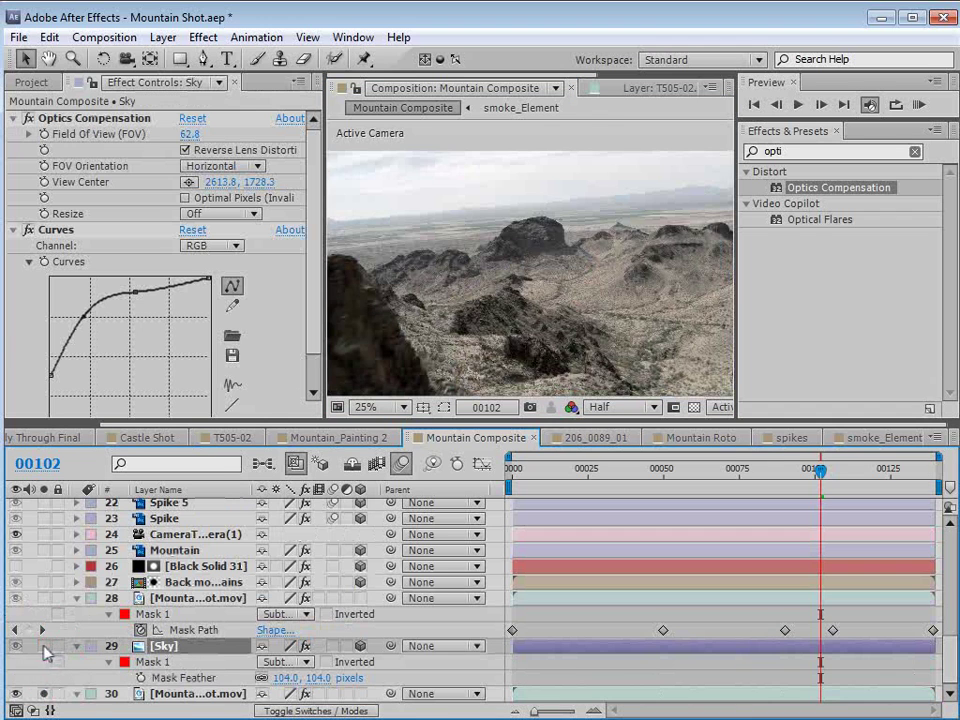
left_click(43, 645)
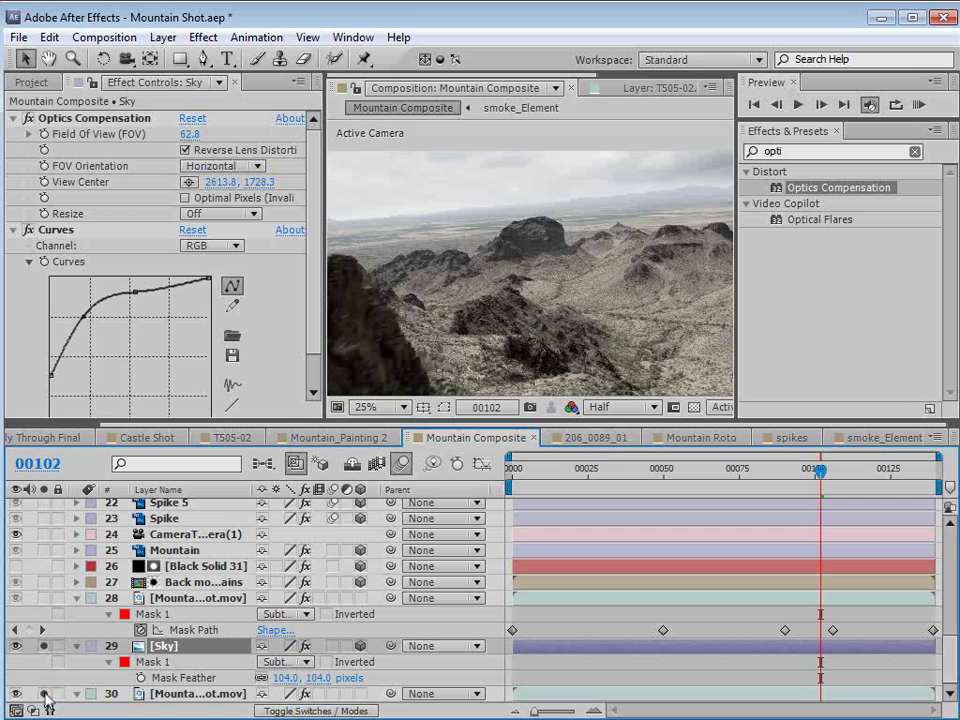
left_click(43, 693)
left_click(43, 693)
left_click(43, 693)
left_click(43, 693)
- Try lowering the bottom Mountain Shot.mov copy's opacity to 57%, and undo the change
left_click(175, 700)
key("t")
left_click_drag(268, 693, 220, 690)
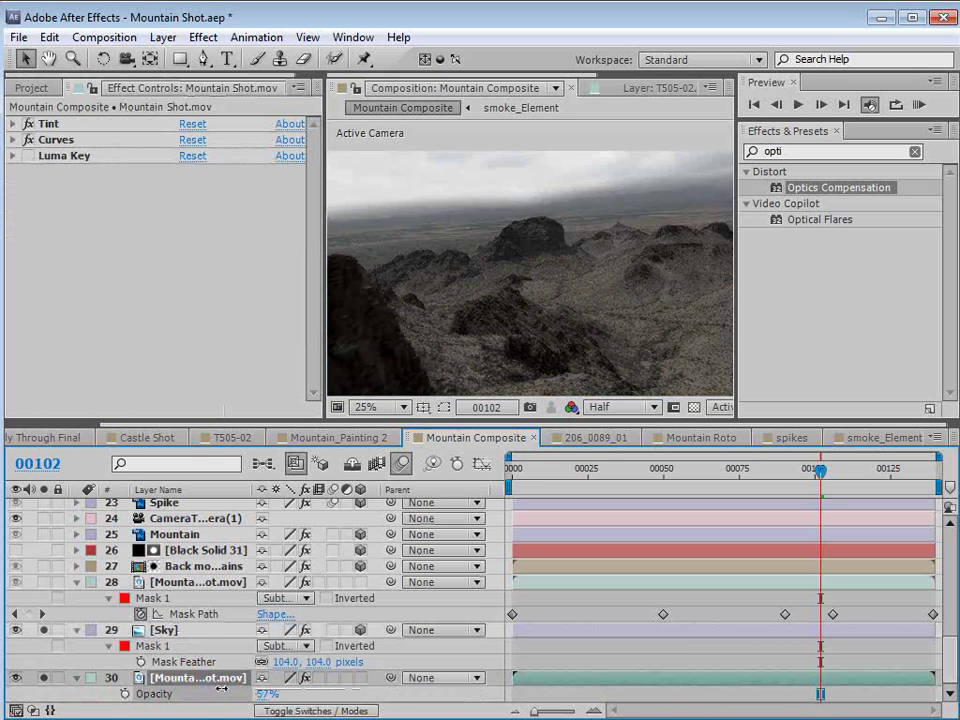
key("ctrl+z")
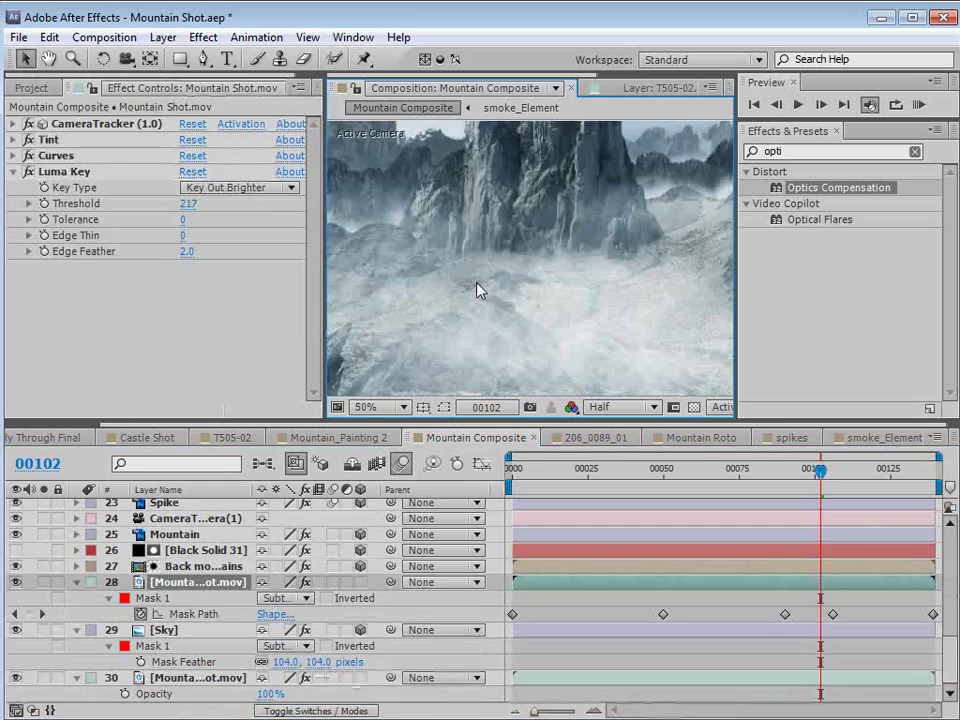
- Add a second Curves effect to the Sky layer and widen the Composition panel
scroll(476, 284, "down", 2)
key("space")
mouse_move(490, 275)
left_mouse_down()
mouse_move(514, 244)
mouse_move(494, 257)
left_mouse_up()
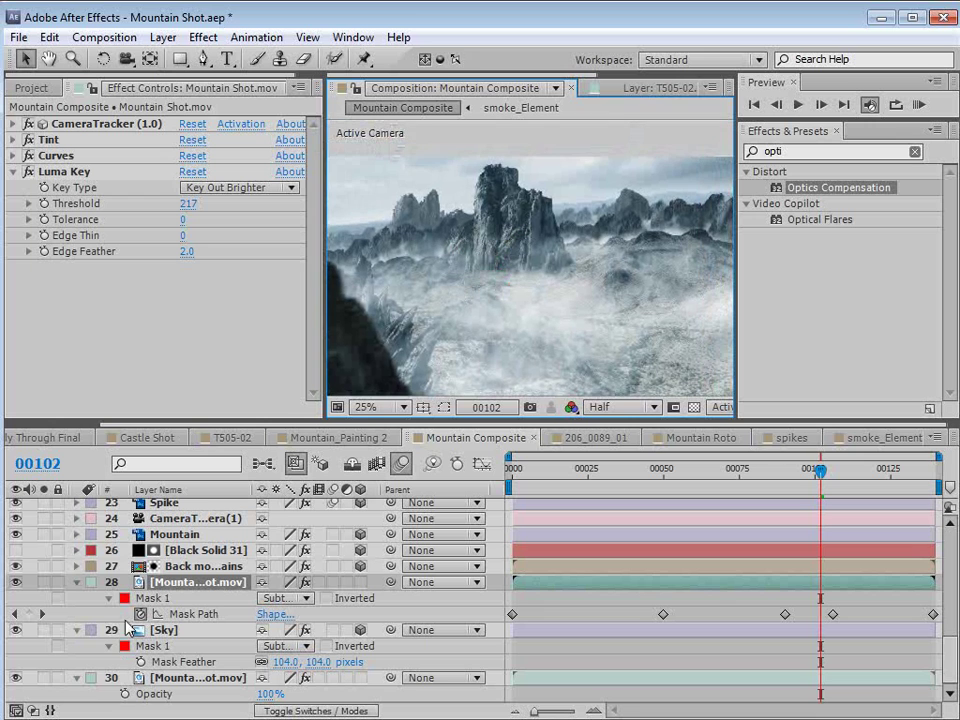
left_click(150, 632)
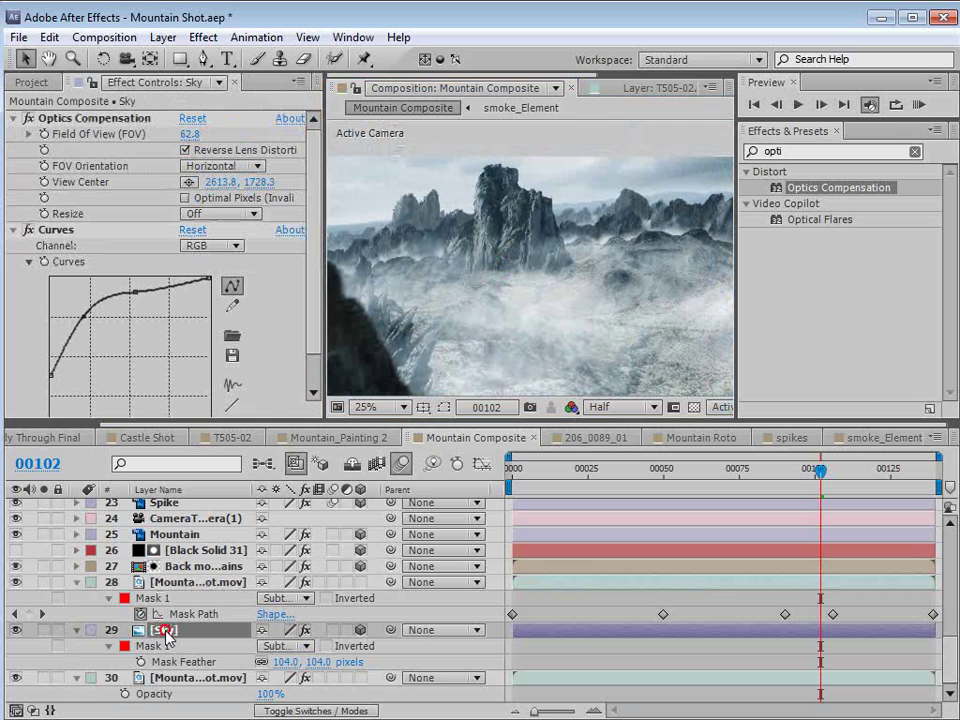
left_click(203, 37)
mouse_move(285, 210)
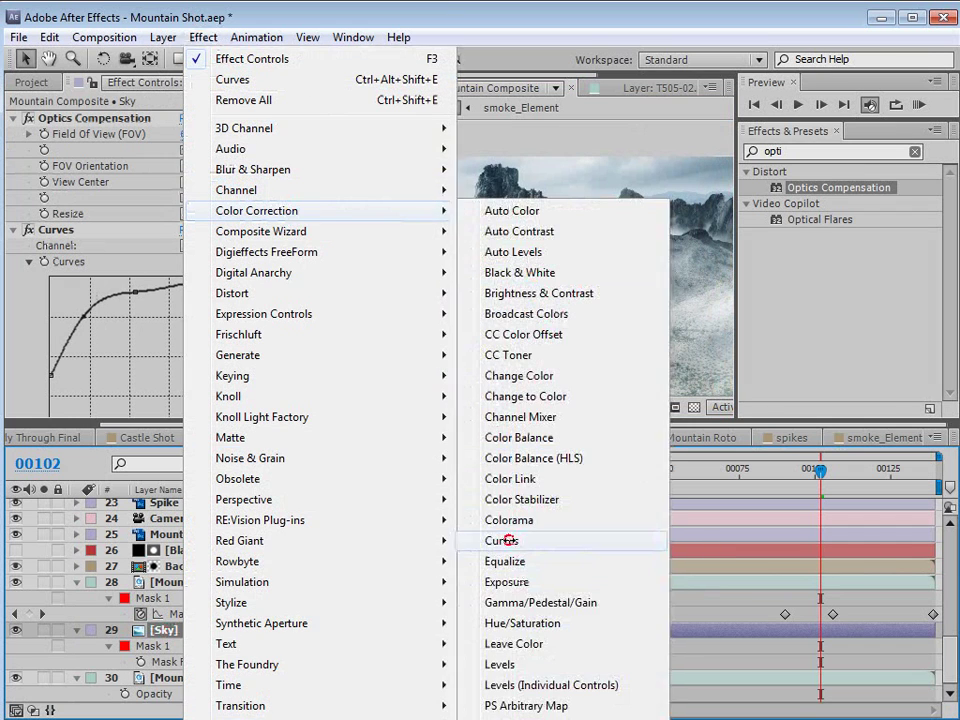
left_click(484, 540)
left_click_drag(736, 234, 857, 234)
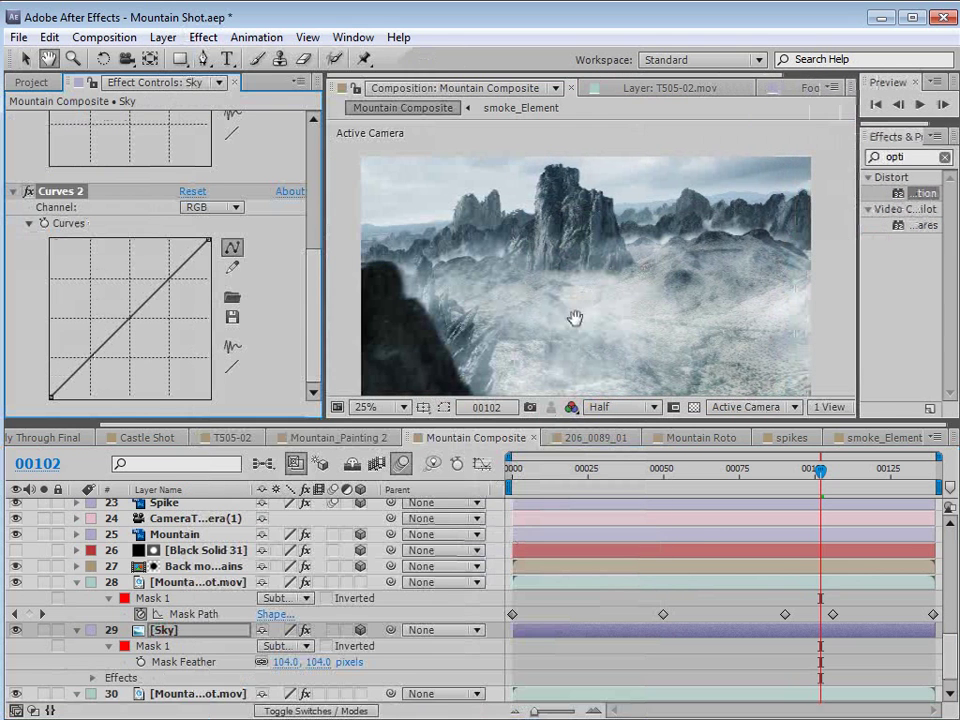
- Darken the sky in Curves 2 by pulling the RGB curve's upper midtones down and its shadows close to black
scroll(575, 318, "up", 2)
left_click_drag(611, 294, 570, 302)
left_click_drag(150, 300, 160, 330)
left_click_drag(155, 316, 160, 316)
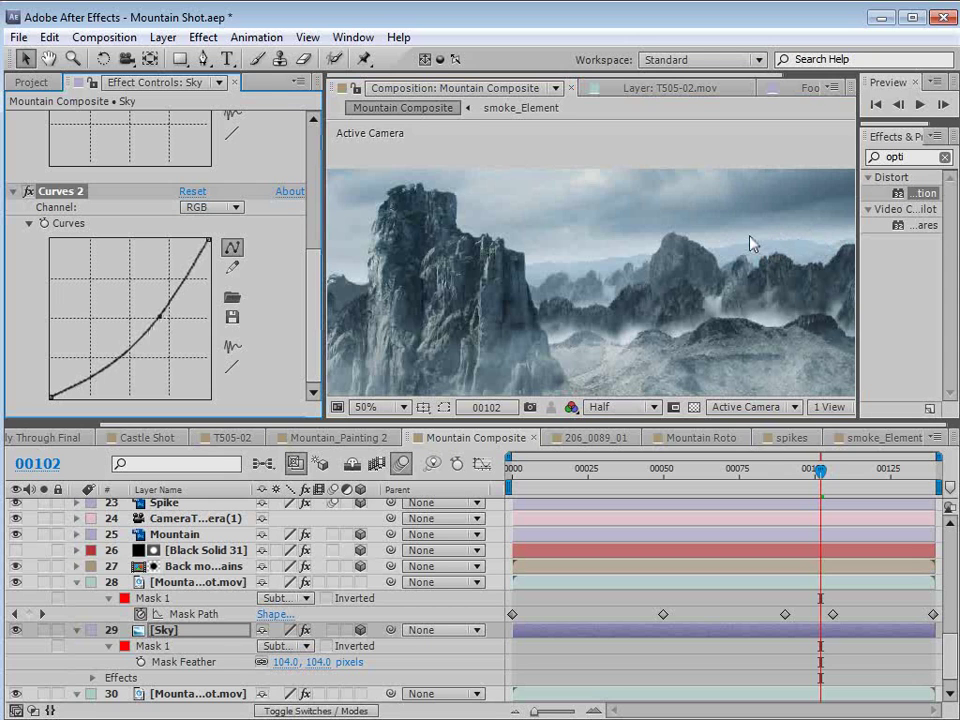
left_click_drag(108, 366, 129, 388)
scroll(493, 322, "down", 2)
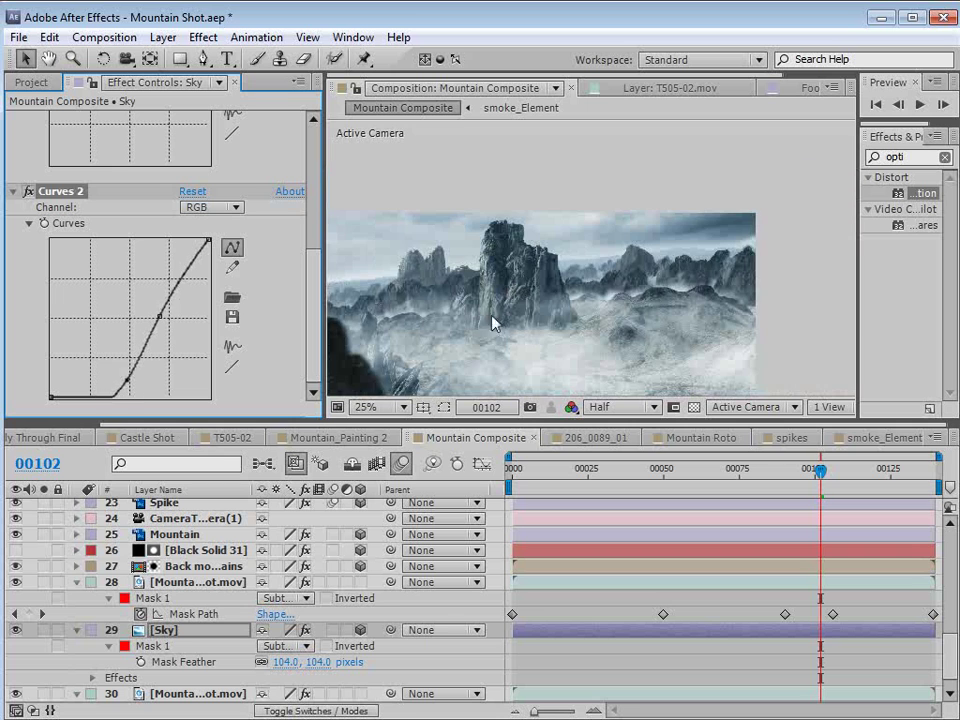
- Soften the Curves 2 contrast by raising the upper midtone point slightly and shifting the shadow point toward black
left_click_drag(561, 317, 636, 253)
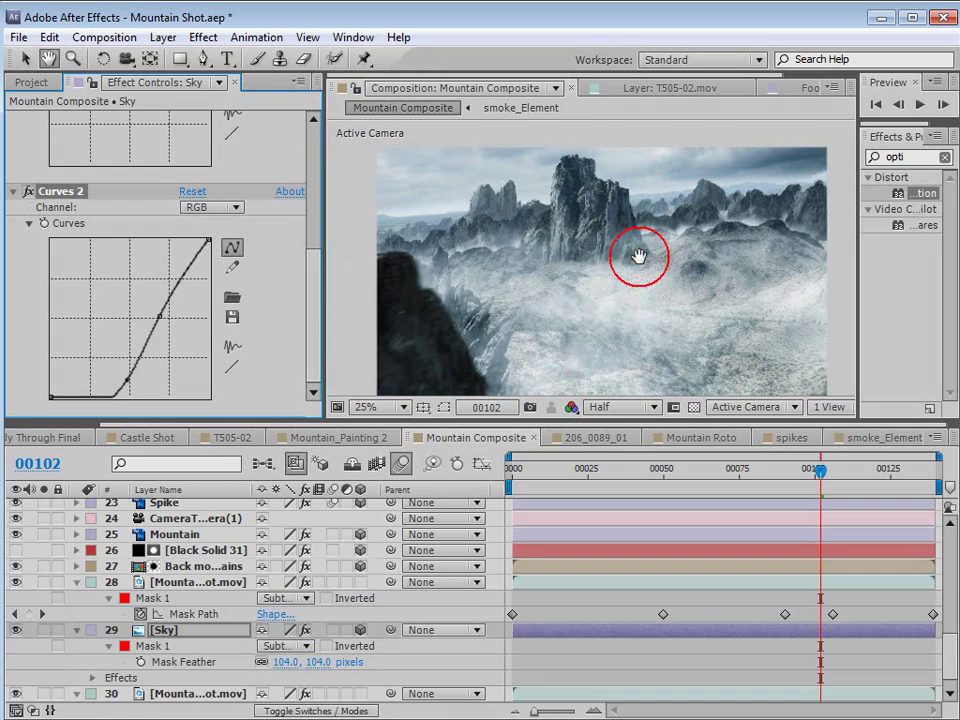
left_click(160, 318)
mouse_move(160, 320)
left_mouse_down()
mouse_move(180, 324)
mouse_move(166, 304)
left_mouse_up()
mouse_move(127, 383)
left_mouse_down()
mouse_move(122, 369)
mouse_move(114, 380)
mouse_move(122, 388)
mouse_move(118, 381)
left_mouse_up()
- Check the darkened sky at frame 66 and at frame 95
left_click_drag(700, 289, 660, 268)
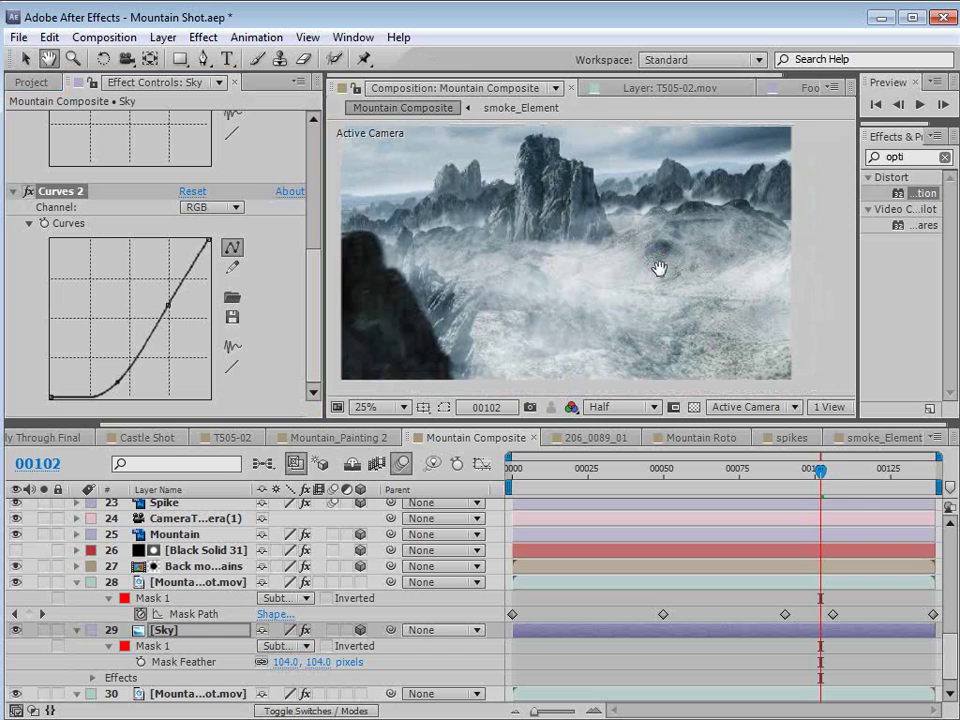
left_click_drag(808, 484, 713, 484)
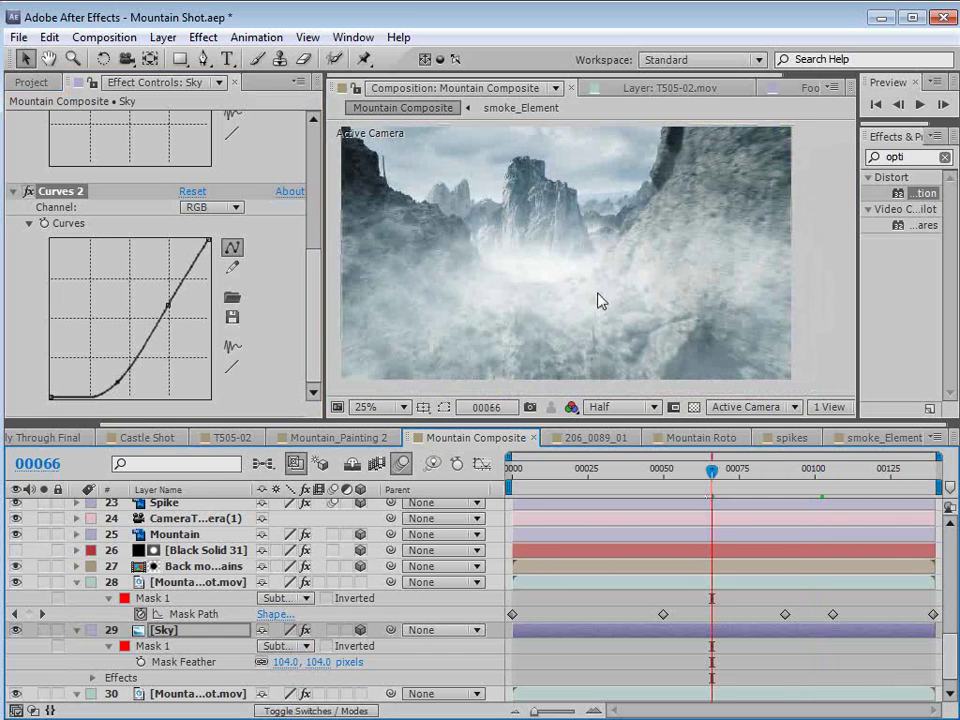
left_click_drag(705, 470, 800, 470)
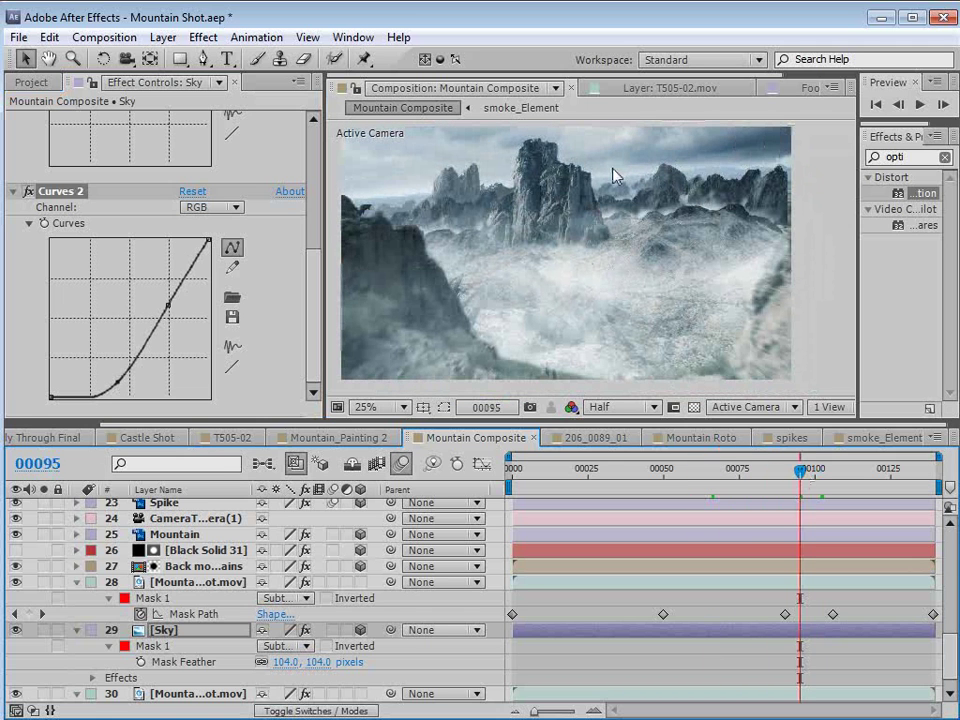
- Apply a Fill effect to White Solid 15 in the smoke_Element composition and set its color to light blue
left_click(885, 437)
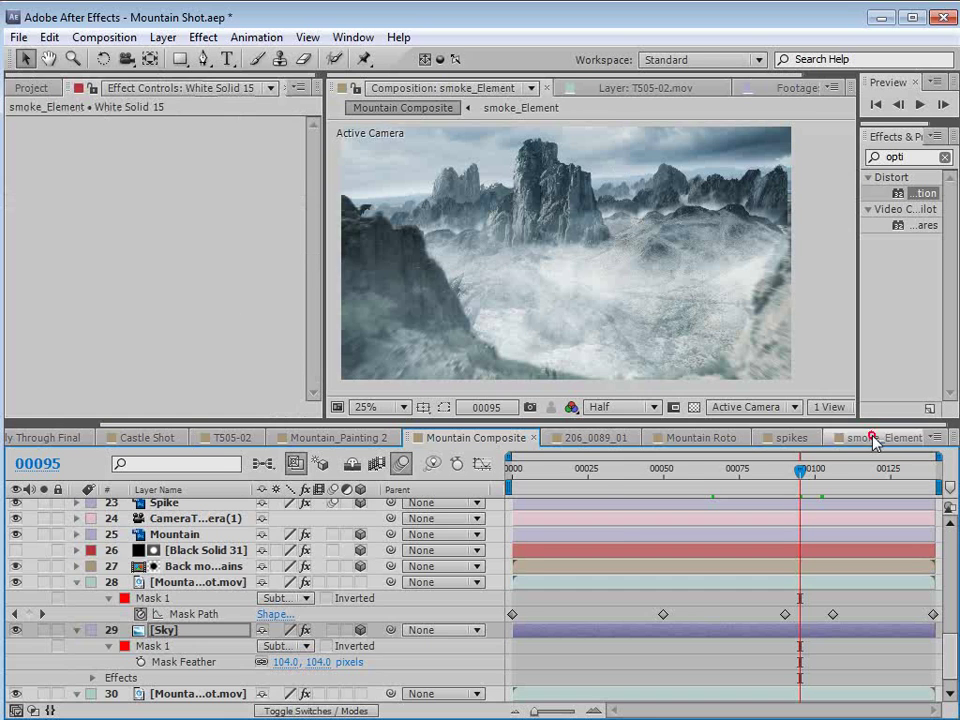
left_click(200, 37)
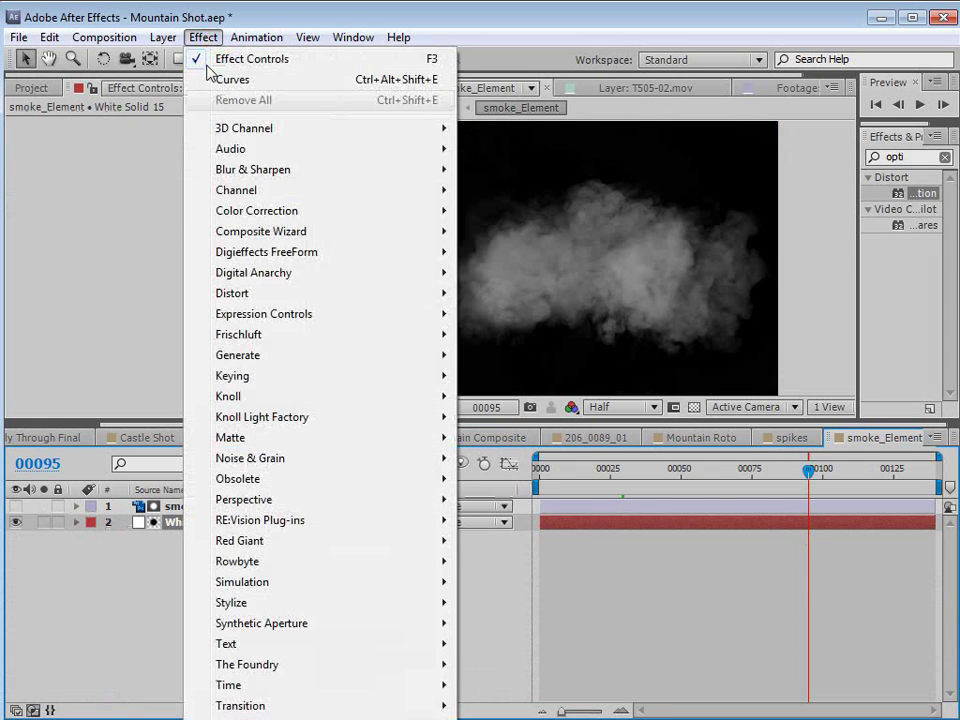
mouse_move(246, 360)
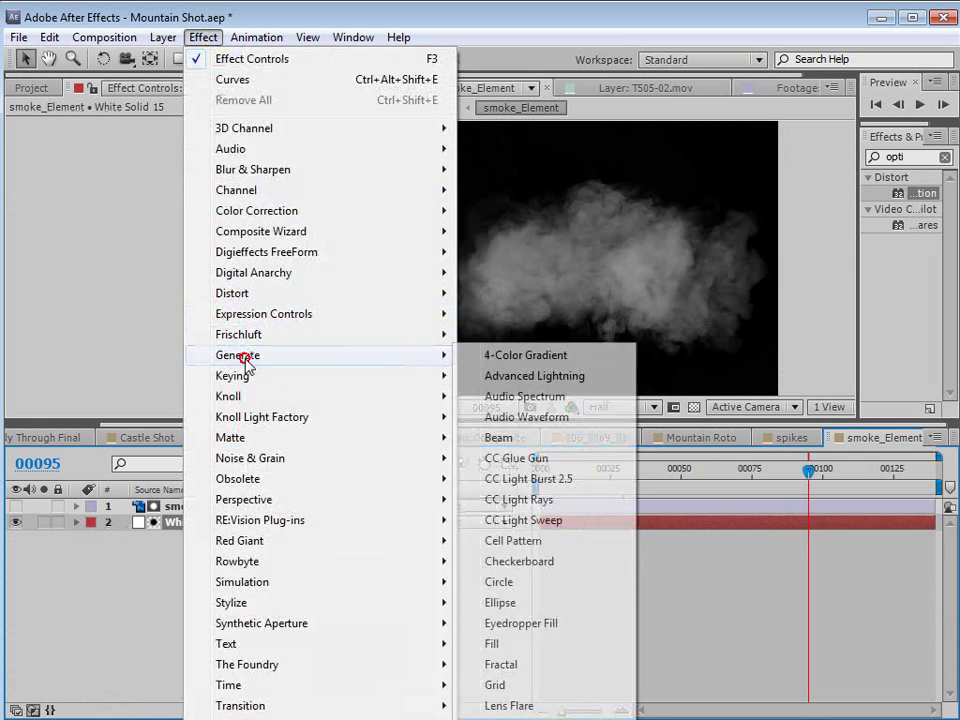
left_click(497, 644)
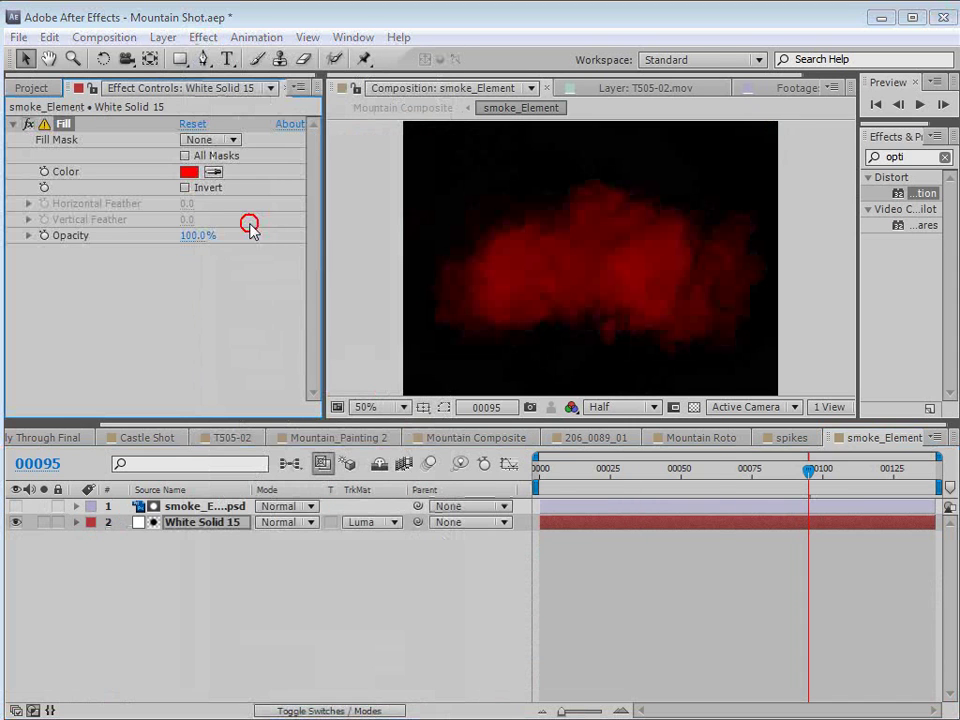
left_click(189, 171)
left_click(513, 447)
mouse_move(285, 368)
left_mouse_down()
mouse_move(278, 355)
mouse_move(314, 354)
left_mouse_up()
left_click(662, 351)
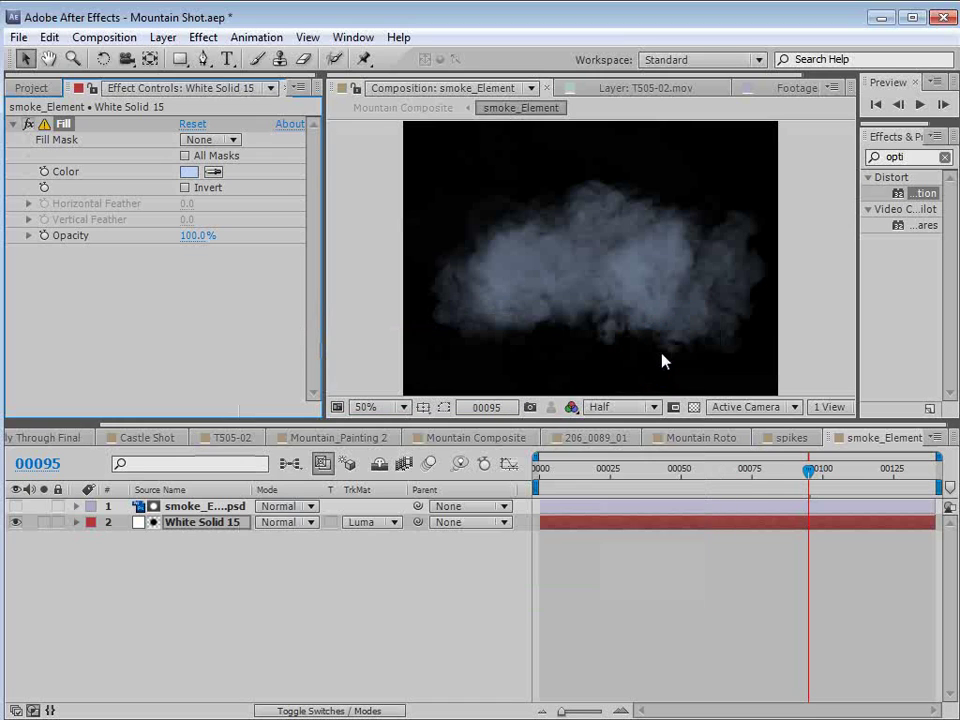
- Lock the Fill's Effect Controls, return to the Mountain Composite and lighten the smoke fill to a very pale blue
left_click(93, 89)
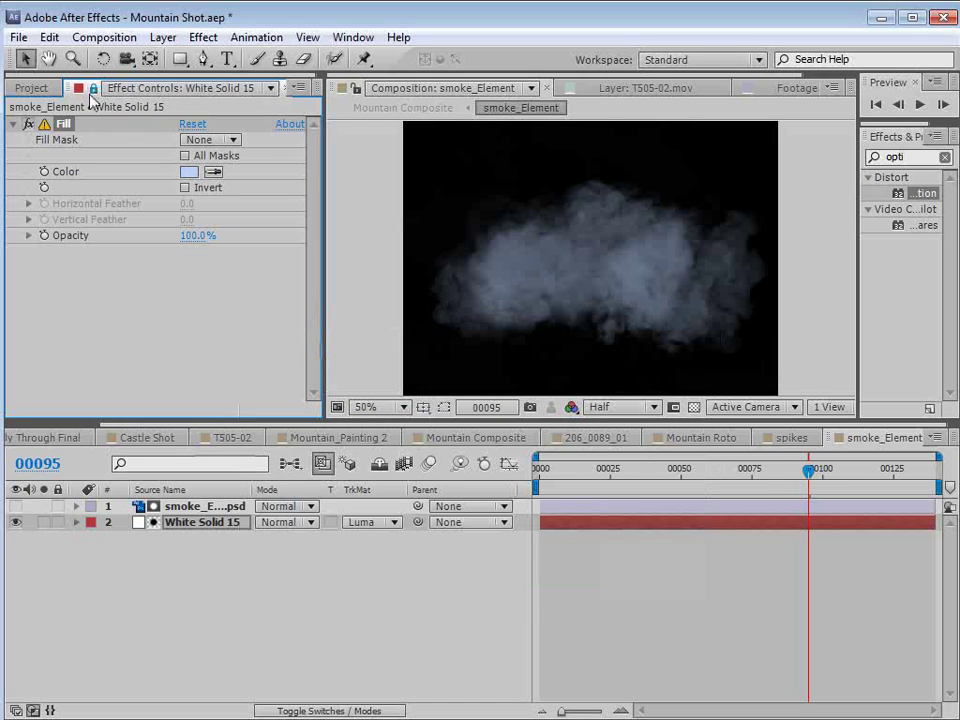
left_click(487, 441)
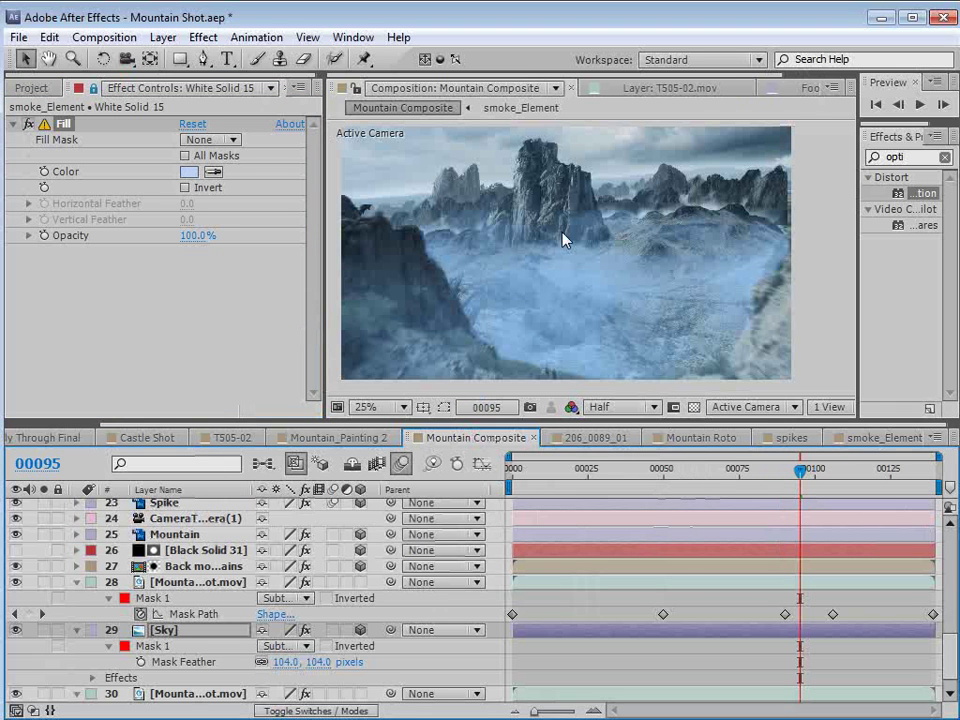
left_click(187, 172)
left_click_drag(313, 354, 276, 355)
left_click(667, 351)
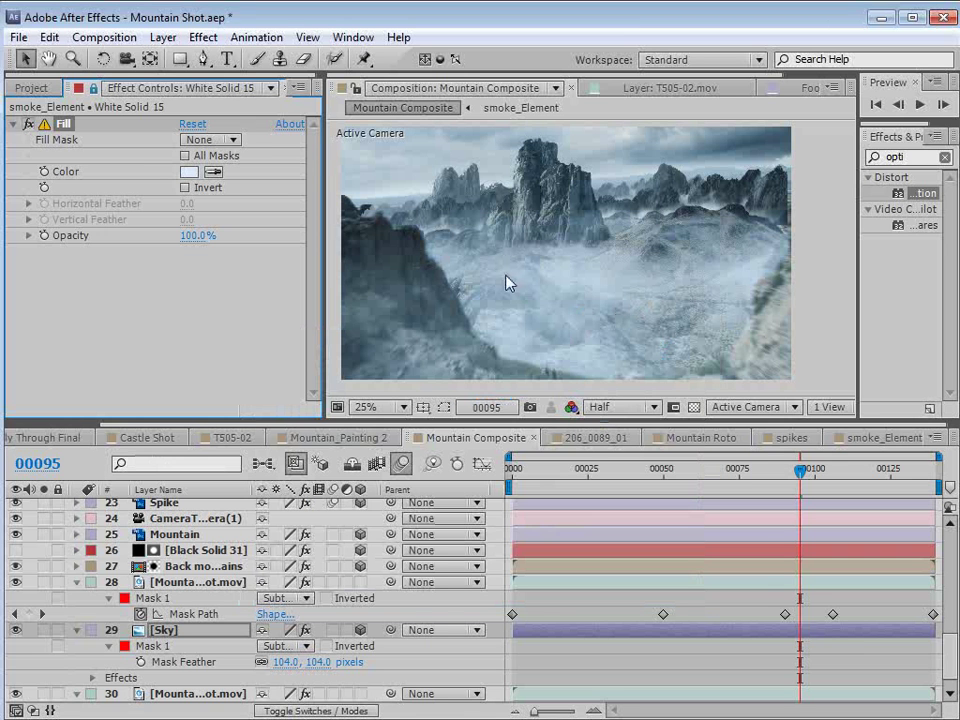
- Set the smoke Fill color to CDD9EC
left_click(28, 125)
left_click(187, 175)
left_click(283, 363)
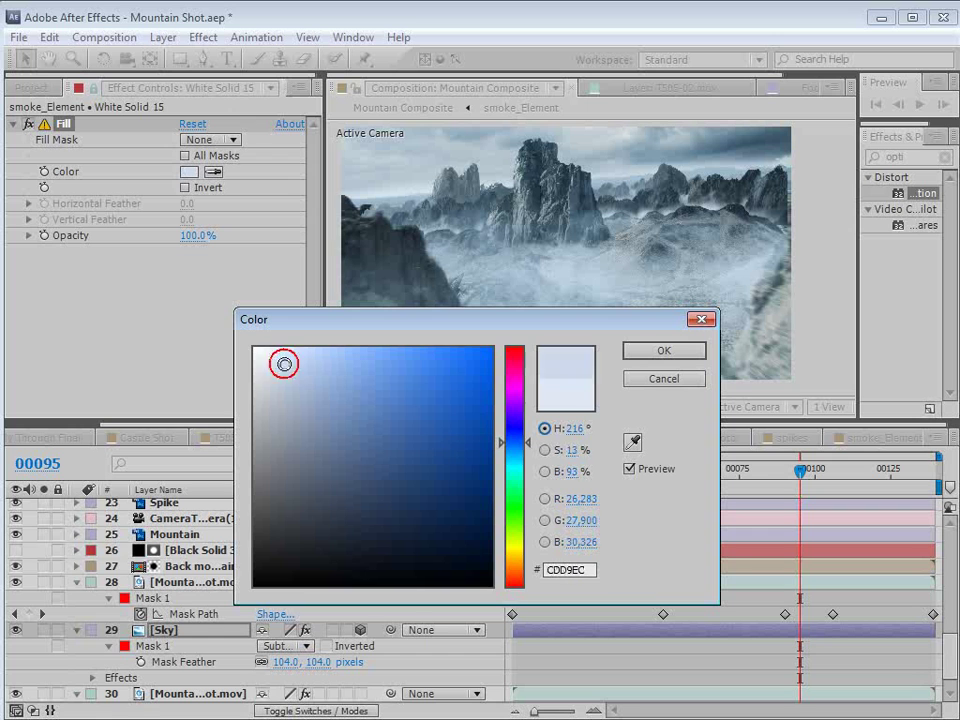
left_click(655, 349)
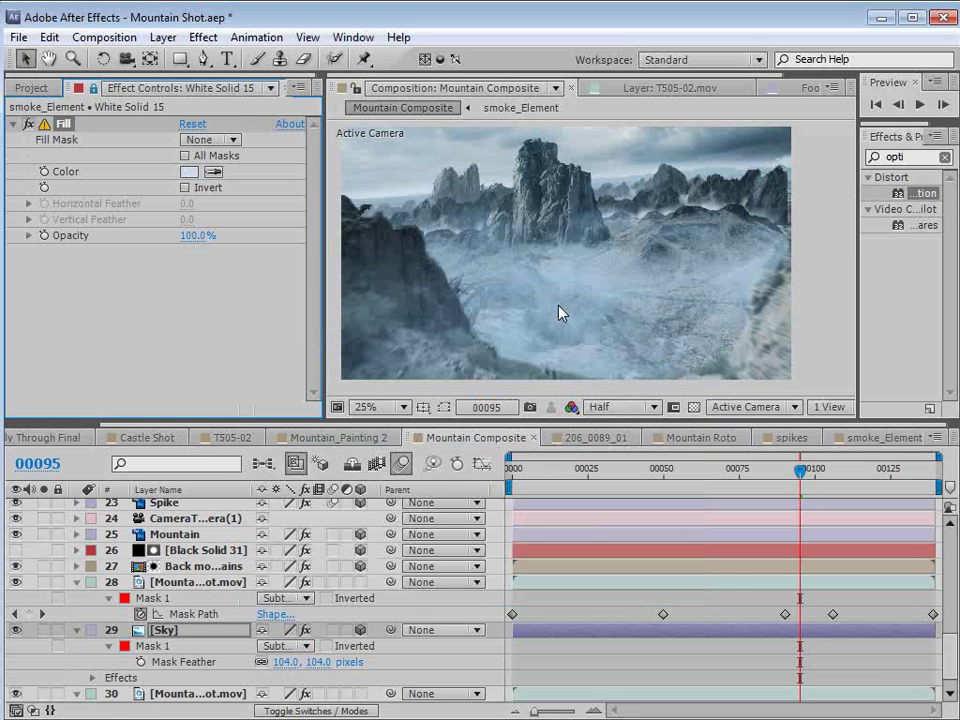
- Lighten the smoke Fill color to DBE4F2 and shift its hue slightly toward cyan
left_click(187, 171)
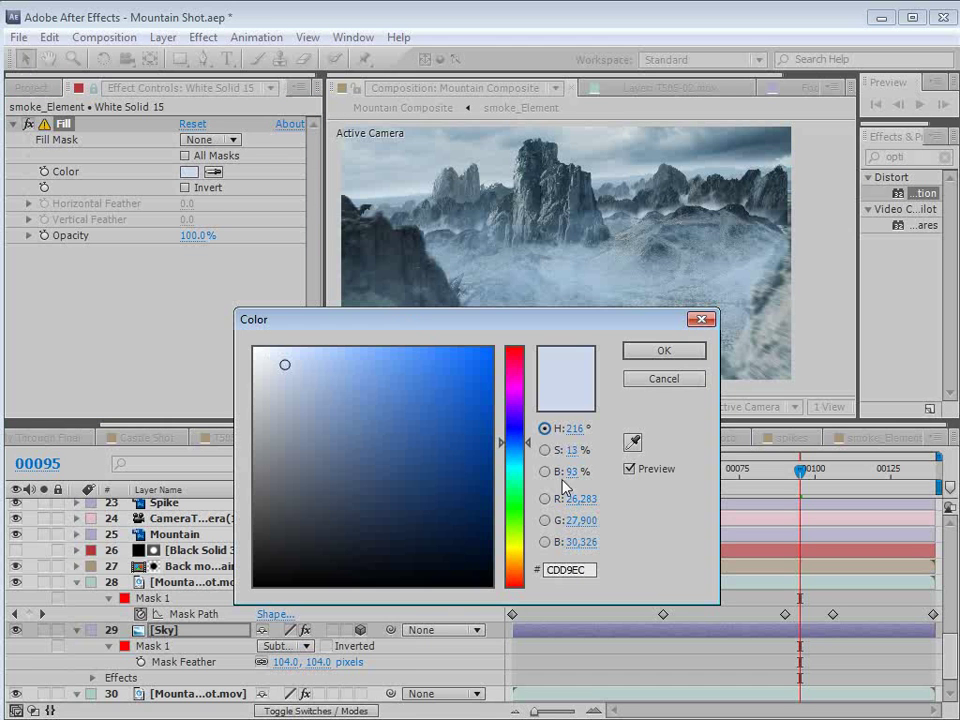
left_click(274, 359)
left_click(664, 350)
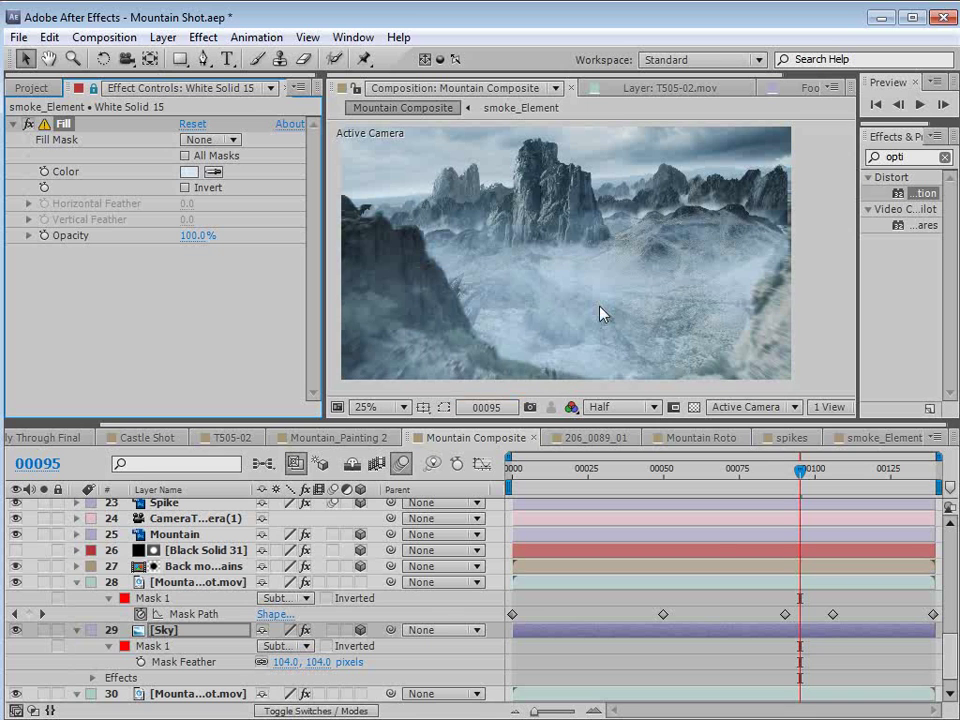
left_click(187, 172)
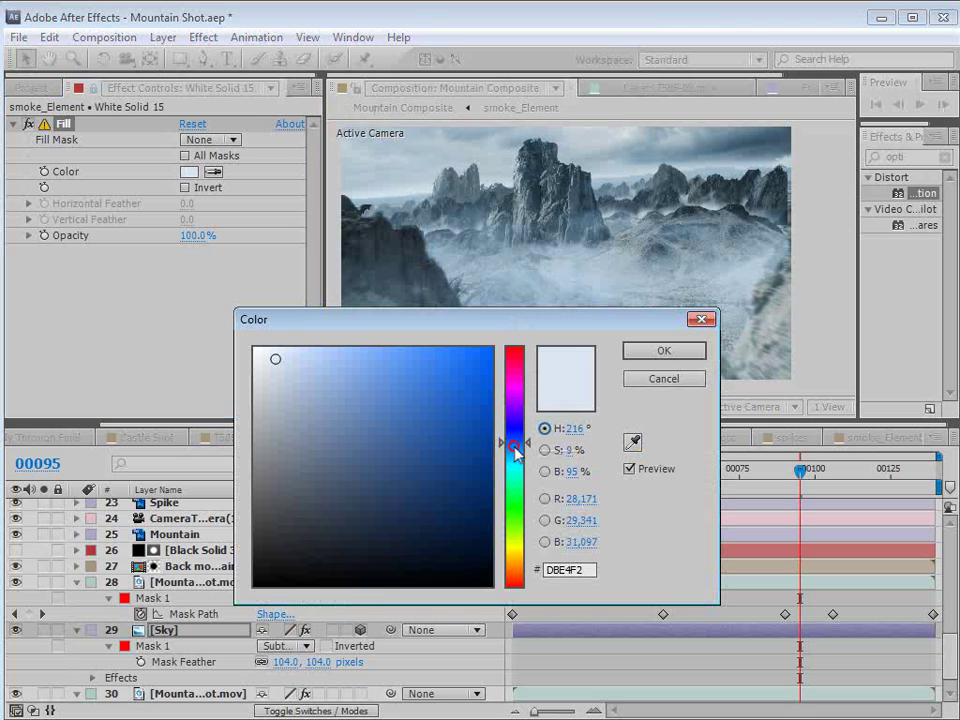
left_click(663, 350)
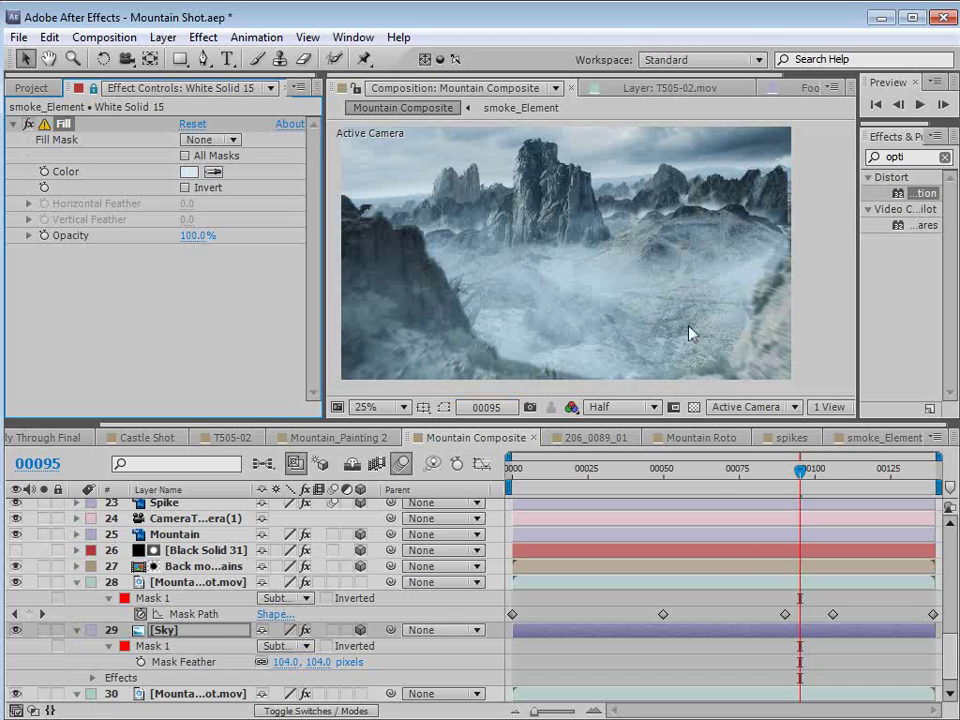
- Start the work area at frame 56, enlarge the Preview panel and RAM preview the composite
left_click(731, 474)
left_click_drag(731, 474, 682, 481)
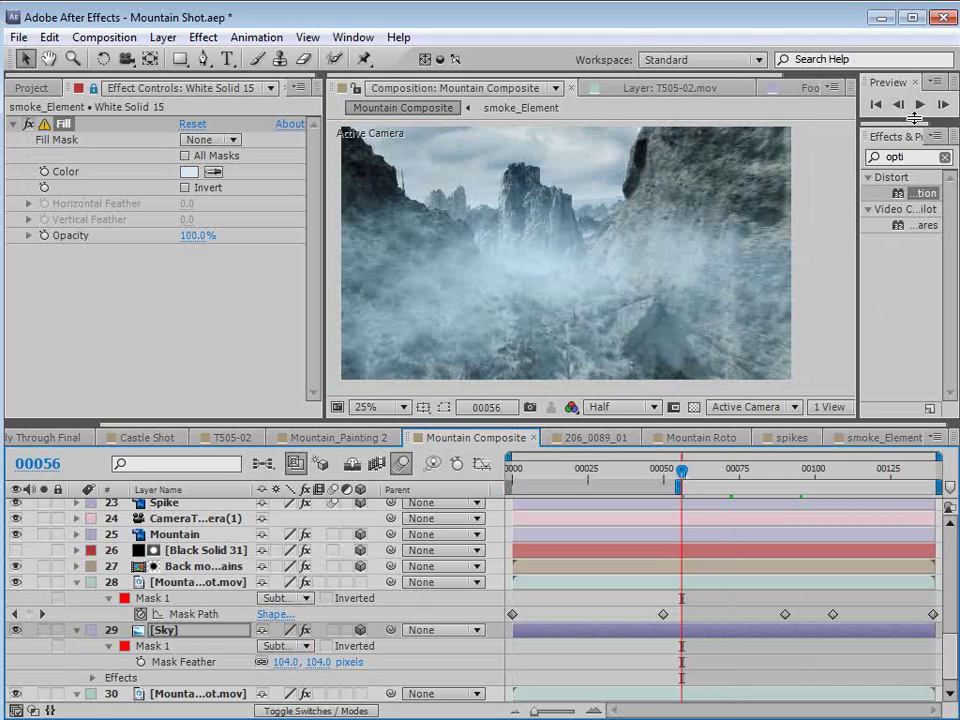
left_click_drag(914, 122, 914, 200)
left_click_drag(862, 250, 766, 250)
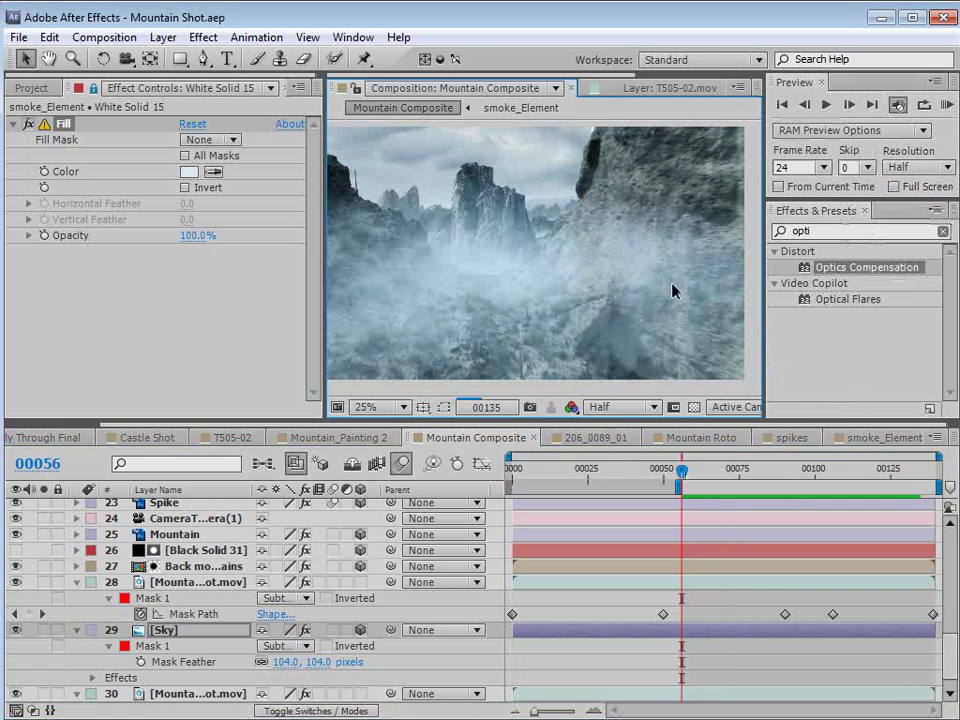
key("KP_0")
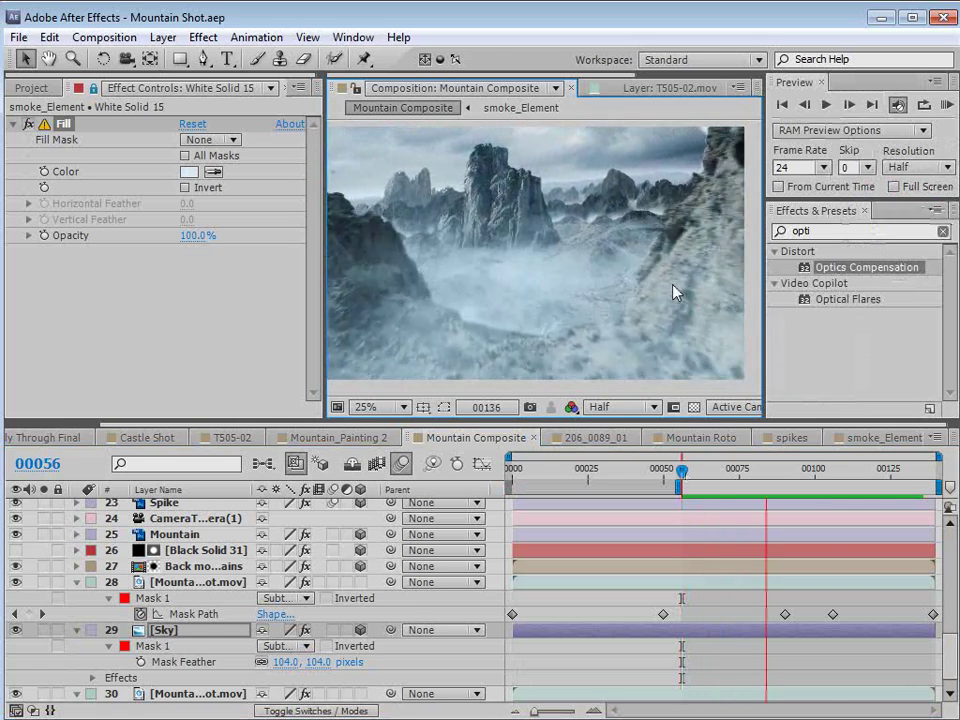
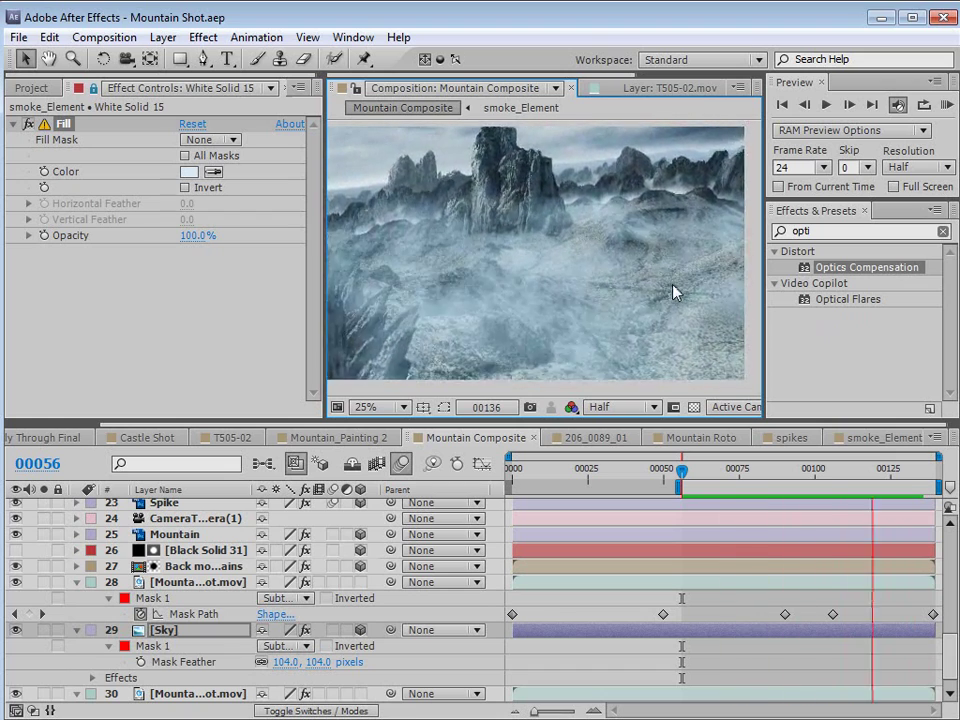
- Stop the preview at frame 86, switch to Firefox and search the Video Copilot tutorials for "sky replace"
left_click(816, 470)
left_click_drag(818, 481, 772, 472)
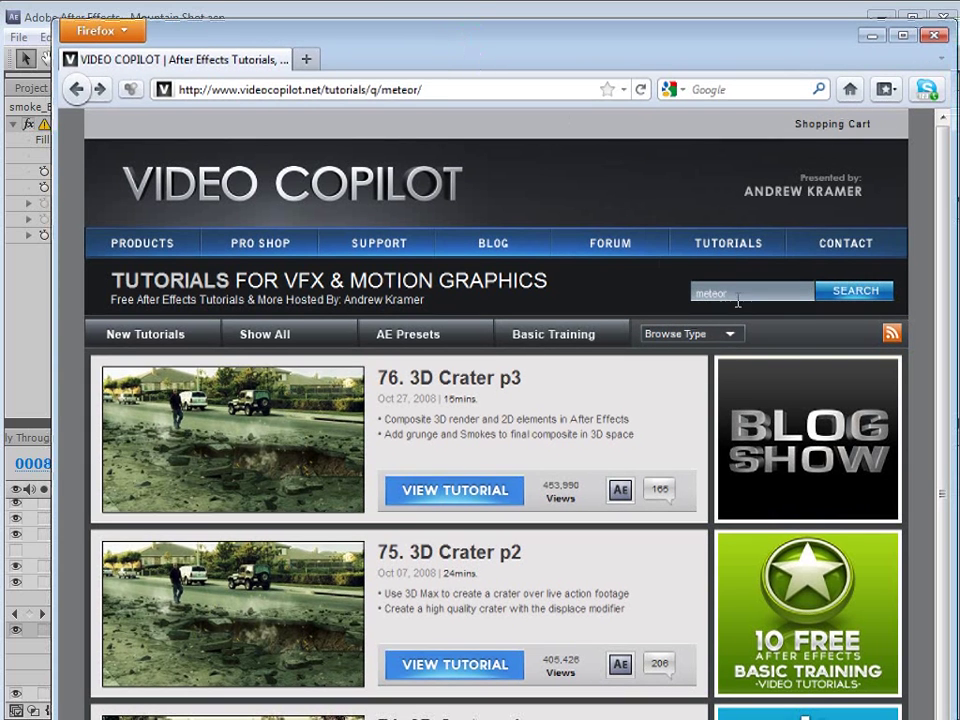
left_click_drag(738, 300, 670, 291)
type("adva")
key("BackSpace")
key("BackSpace")
key("BackSpace")
key("BackSpace")
type("sky rep")
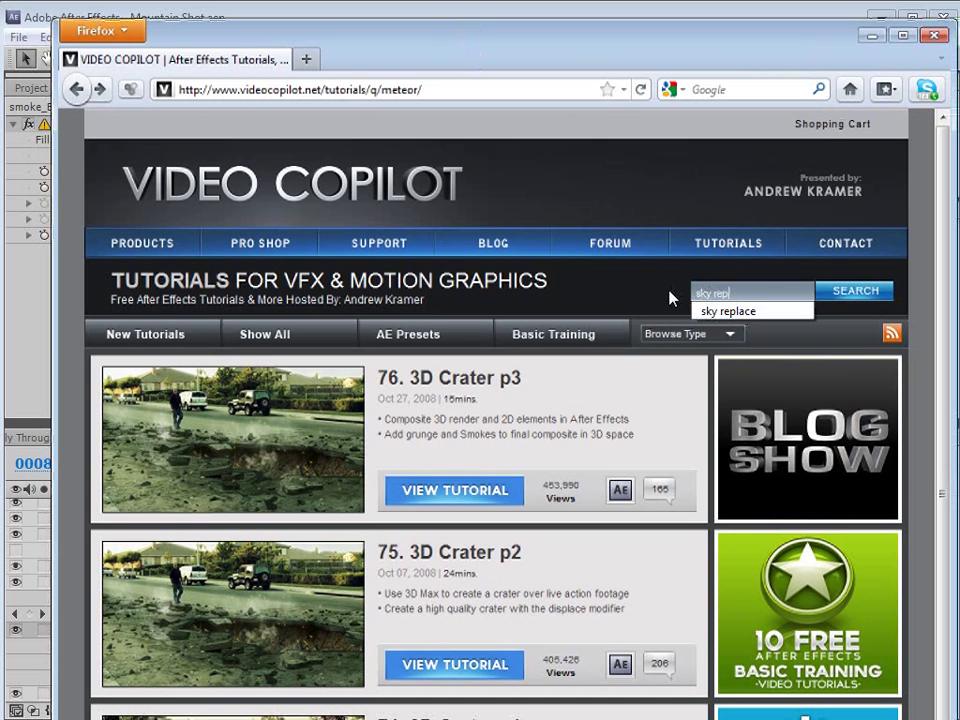
type("lace")
key("Return")
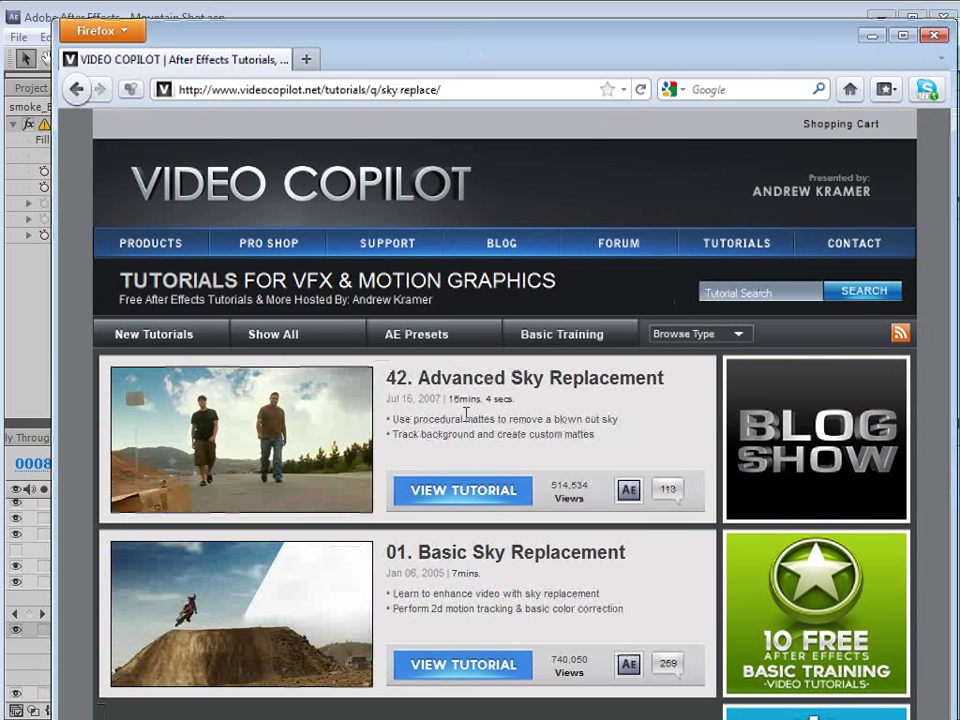
- Examine the Advanced Sky Replacement tutorial's before/after preview and description, and switch back to After Effects
mouse_move(286, 415)
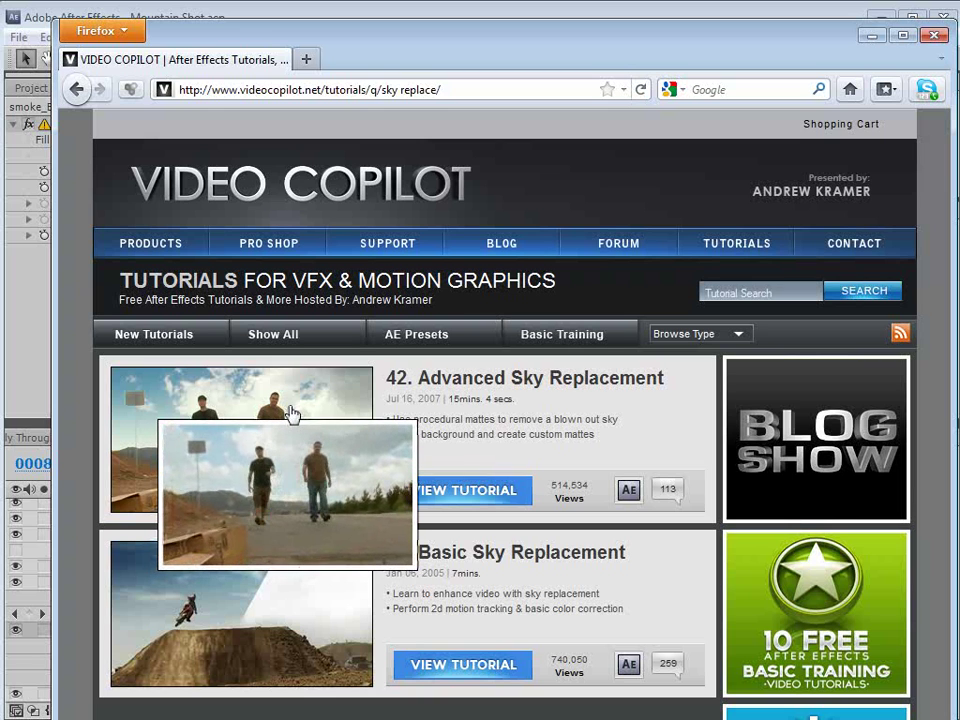
mouse_move(369, 454)
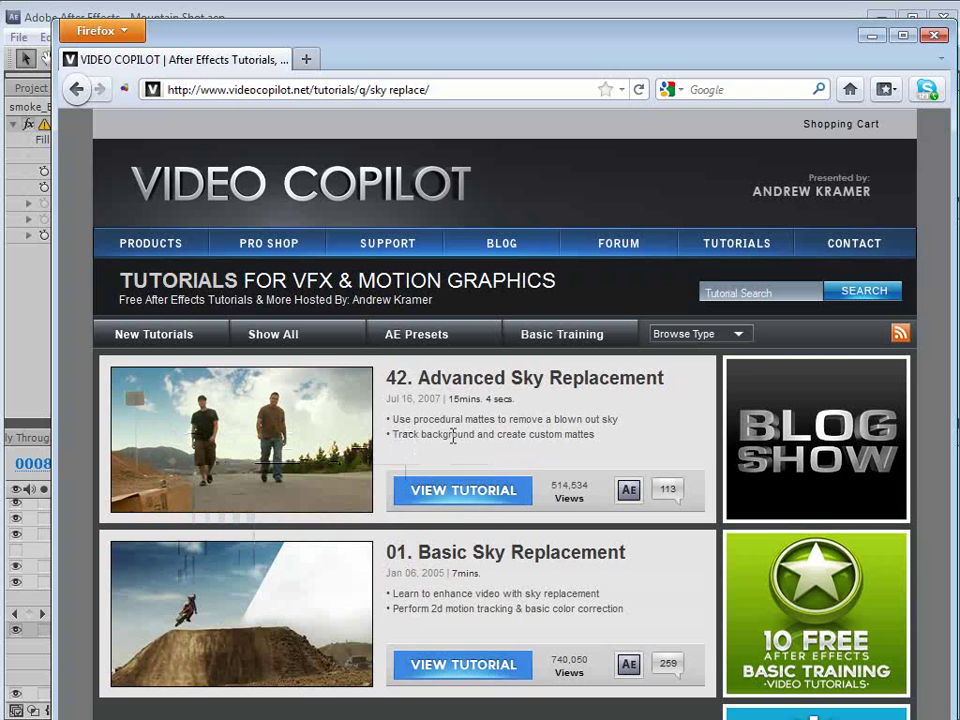
left_click_drag(388, 419, 459, 428)
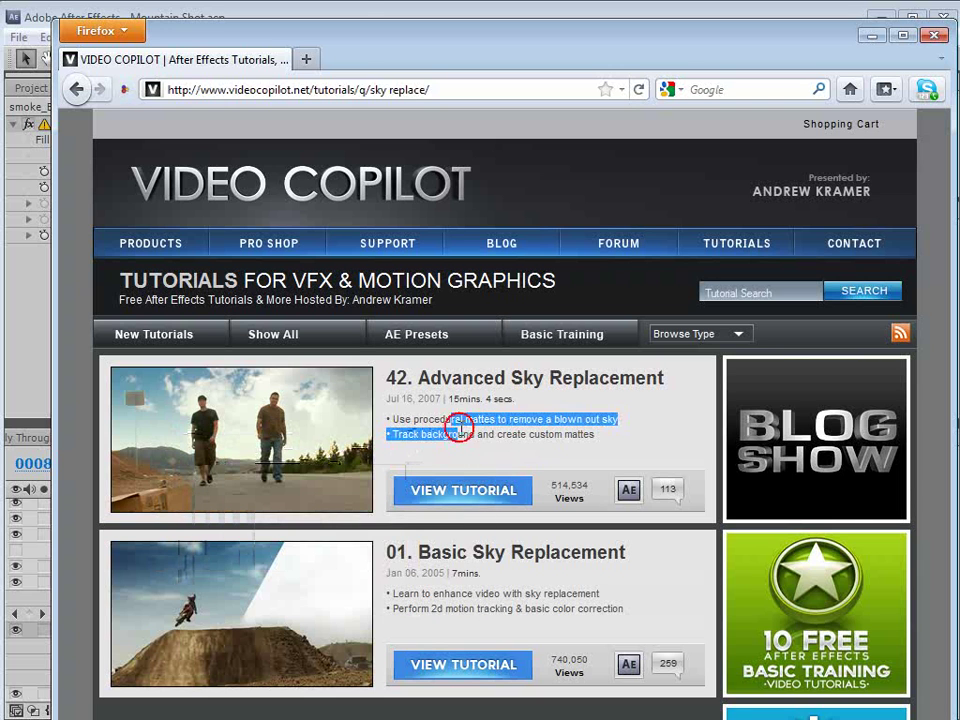
left_click(439, 396)
left_click(353, 7)
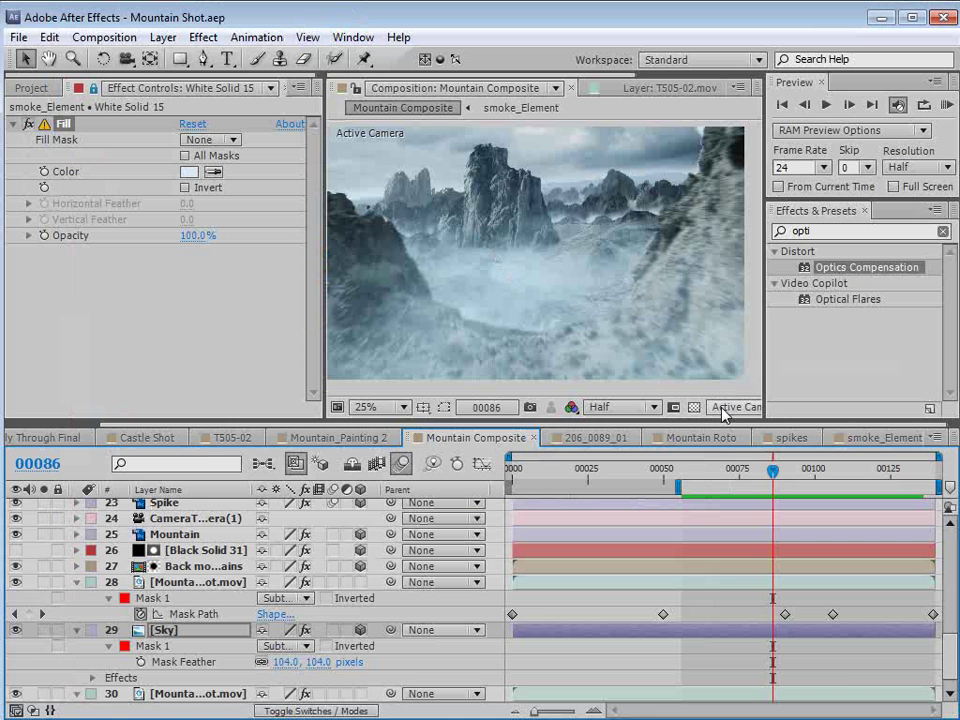
- Go to frame 90 and examine how the main mountain and valley blend with the smoke up close
mouse_move(773, 470)
left_mouse_down()
mouse_move(732, 480)
mouse_move(785, 478)
left_mouse_up()
scroll(557, 233, "up", 1)
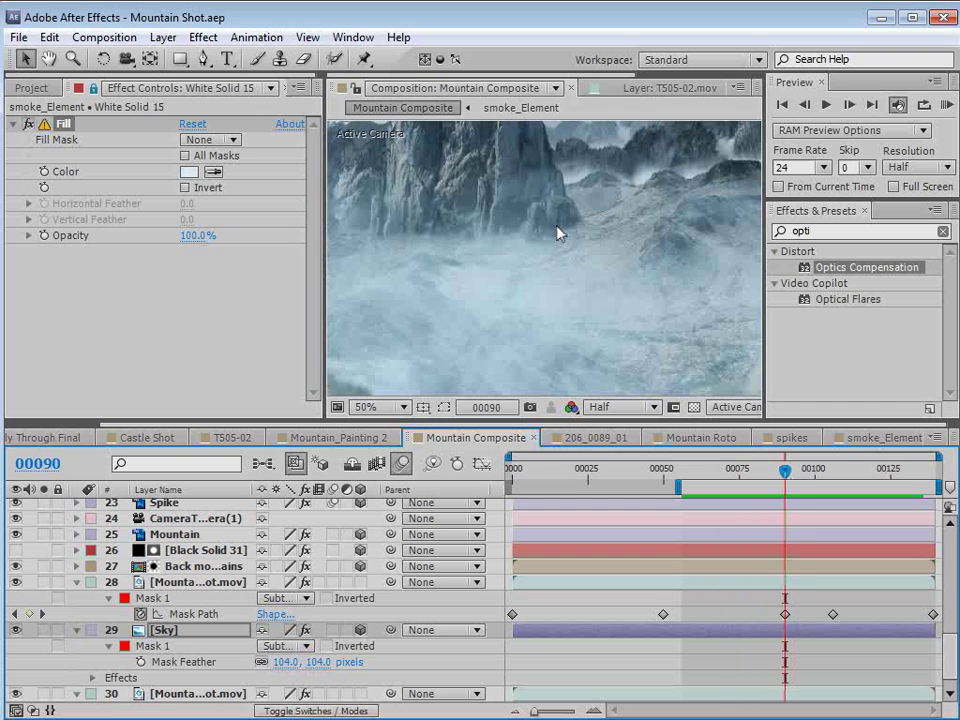
key("space")
left_click_drag(450, 204, 521, 330)
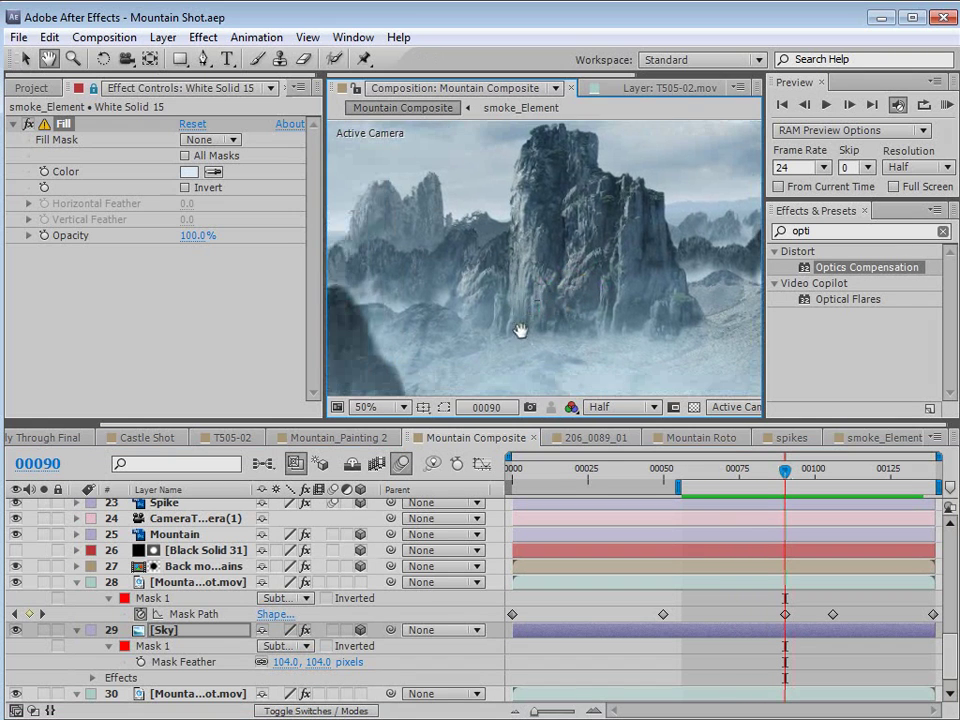
scroll(591, 320, "up", 1)
left_click_drag(591, 320, 519, 214)
scroll(574, 257, "down", 1)
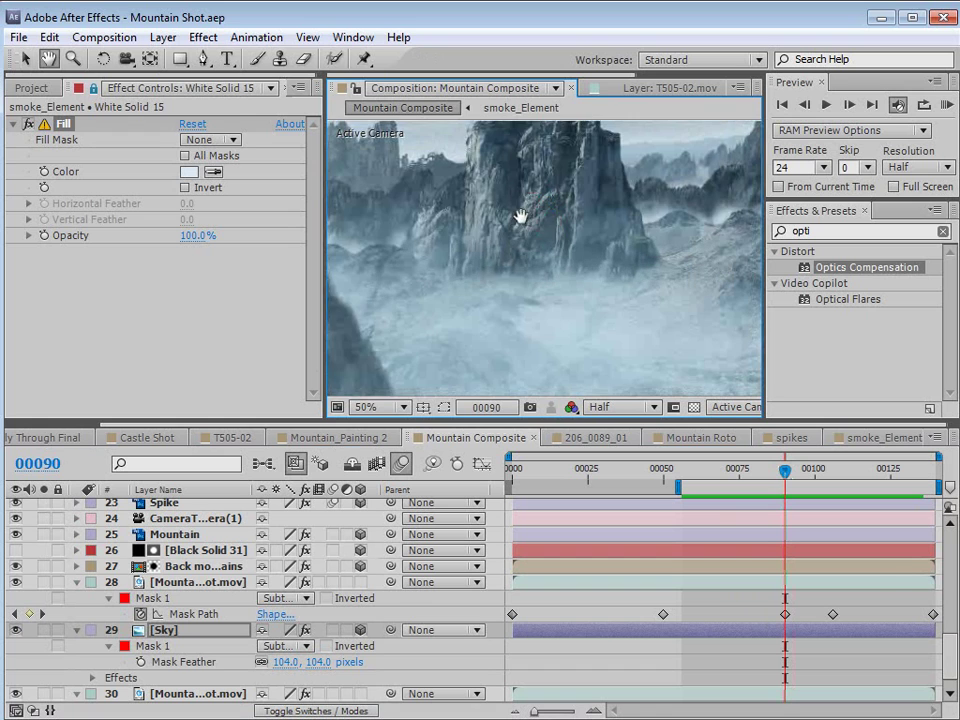
scroll(524, 222, "down", 1)
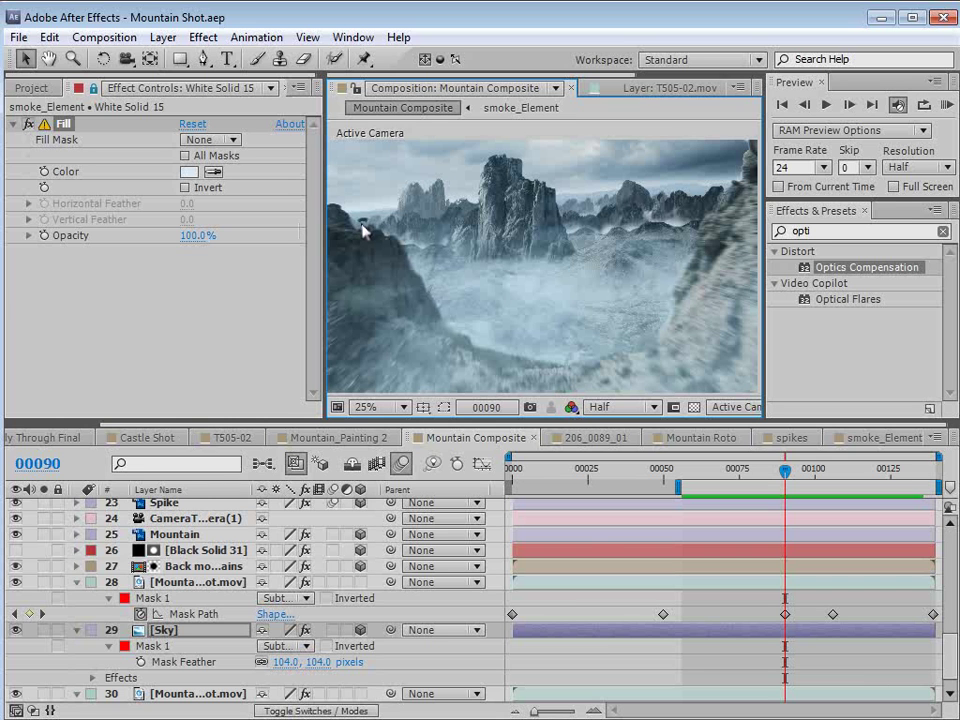
- Apply Add Grain to Adjustment Layer 88 and set its Viewing Mode to Final Output
scroll(634, 636, "up", 10)
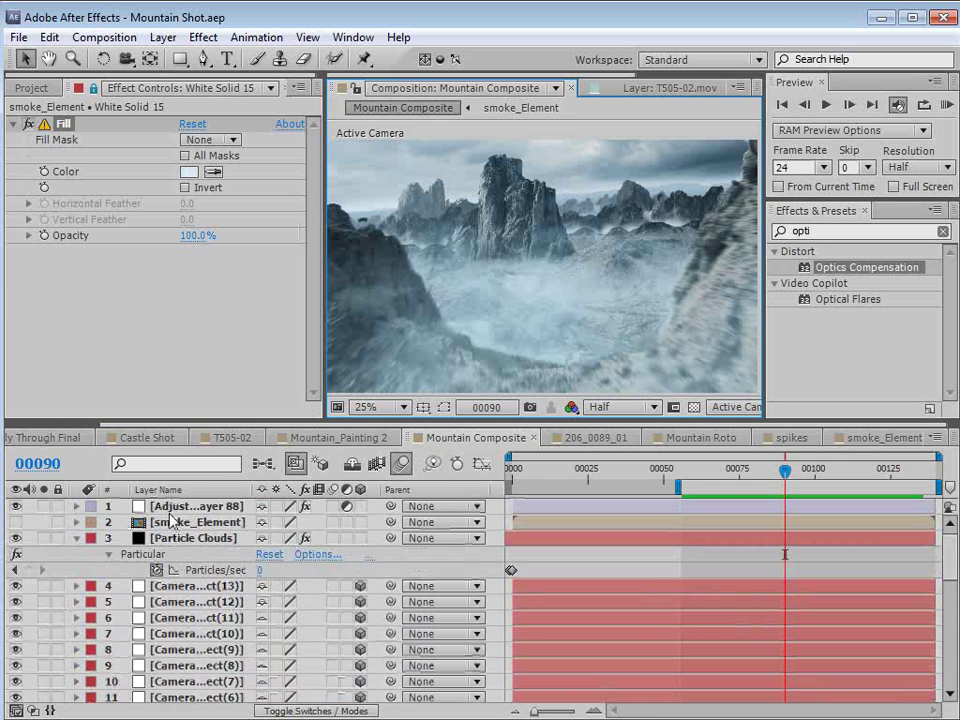
left_click(203, 37)
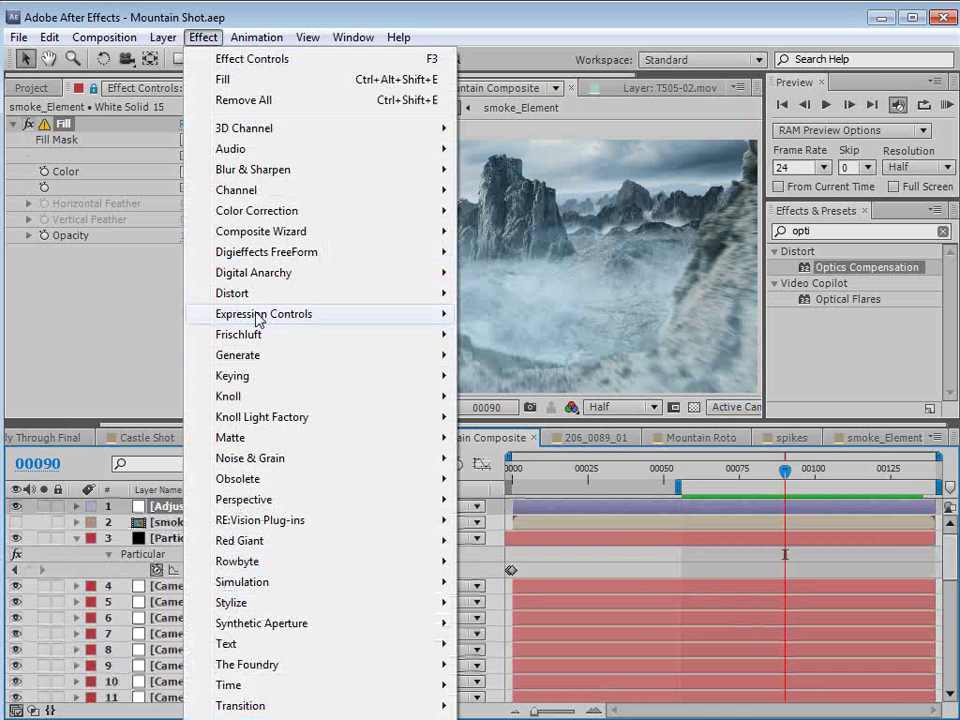
mouse_move(248, 457)
left_click(514, 458)
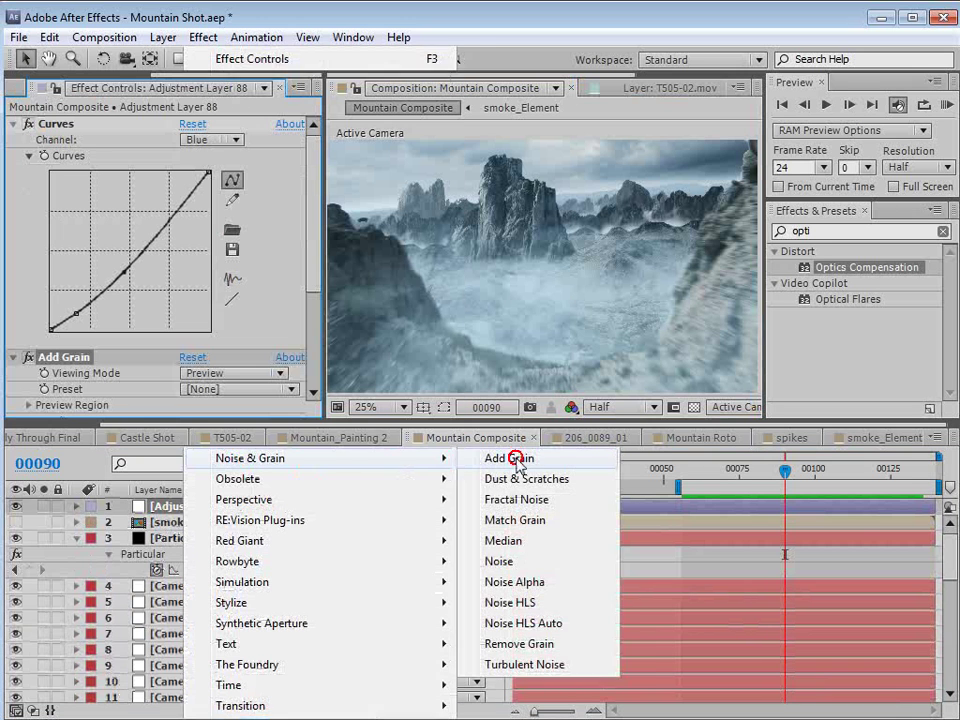
left_click(213, 389)
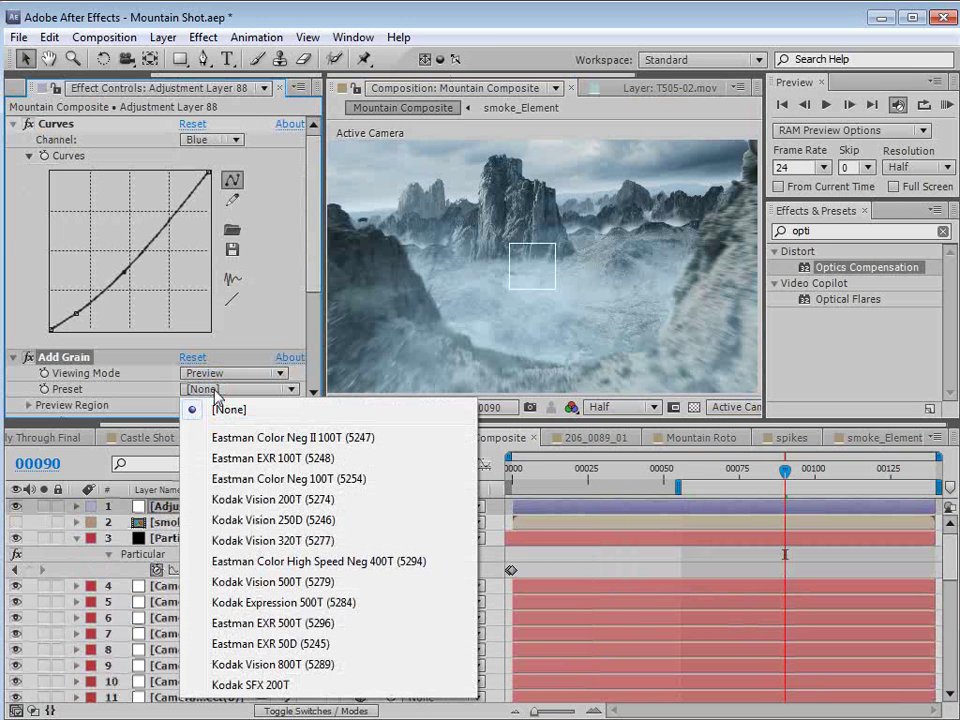
left_click(214, 373)
left_click(235, 435)
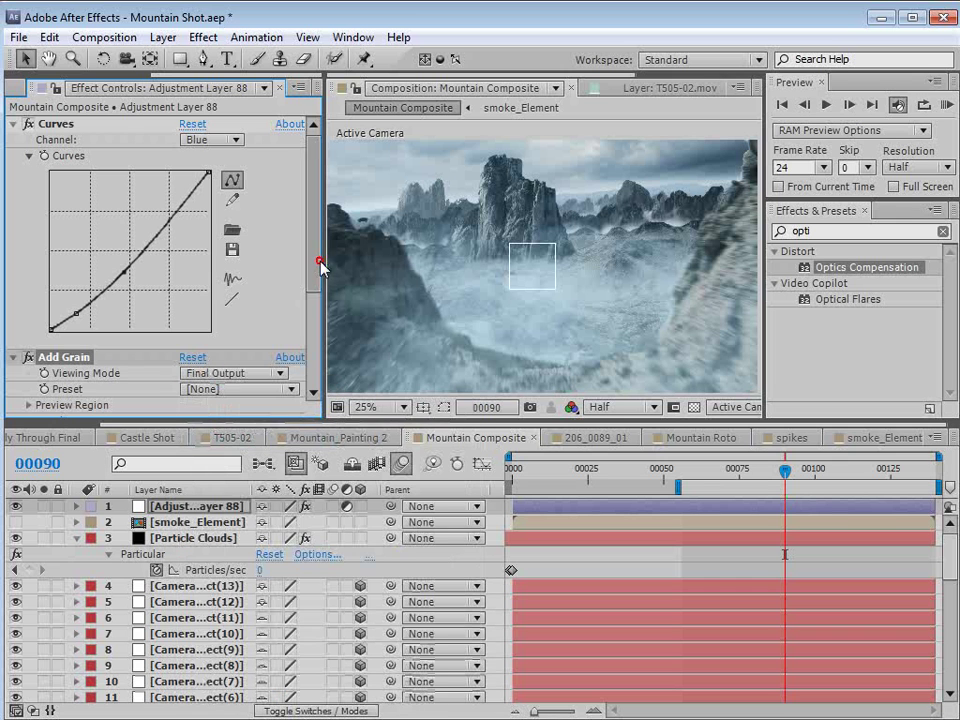
- Set the Add Grain preset to Kodak Vision 200T (5274)
left_click_drag(319, 262, 306, 317)
left_click(214, 268)
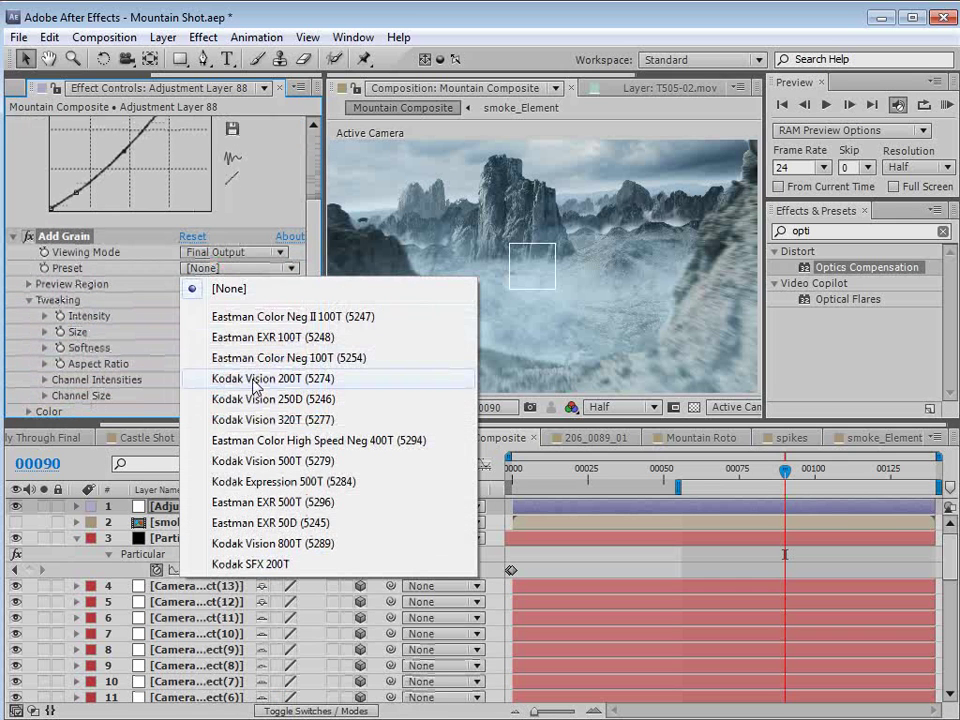
left_click(254, 381)
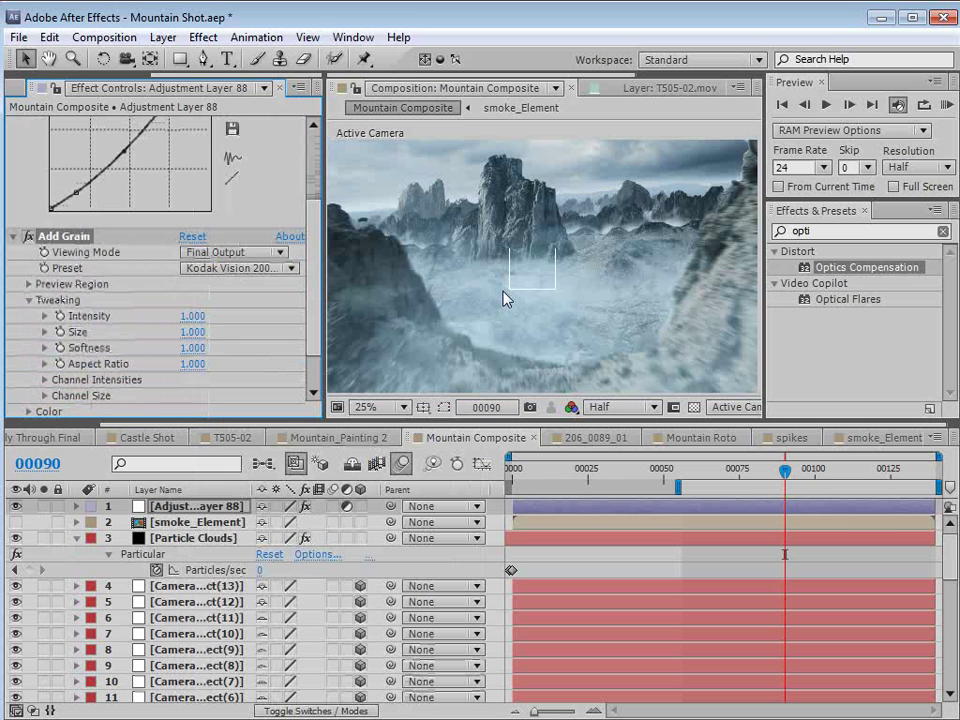
- Check the grain in the enlarged composition view, restore the layout and save the project
scroll(510, 293, "up", 2)
key("grave")
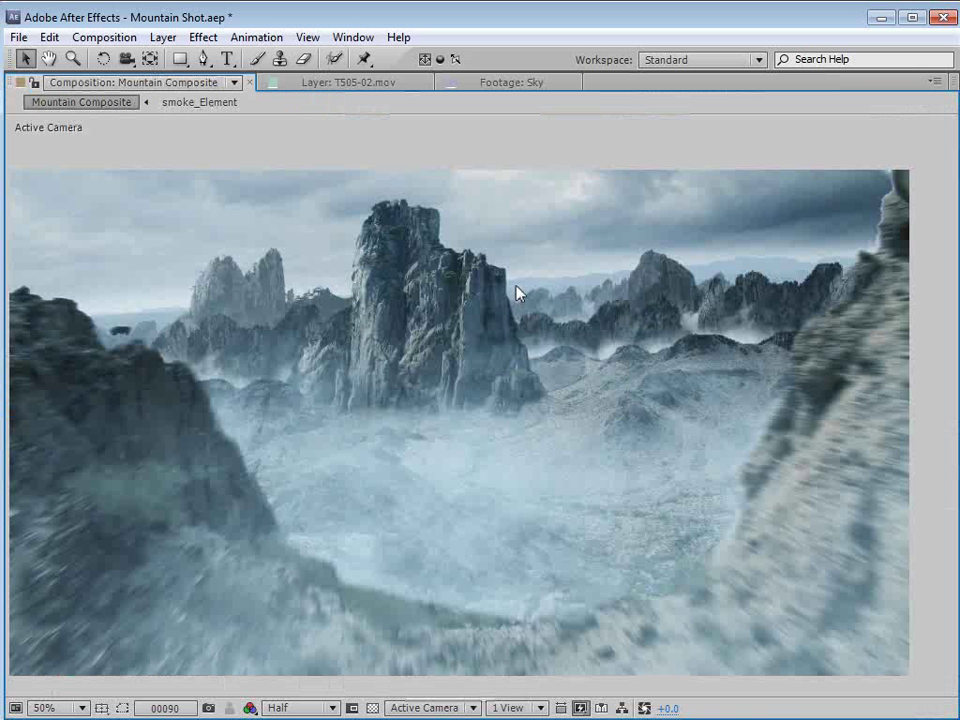
scroll(514, 285, "down", 2)
left_click(525, 289)
key("grave")
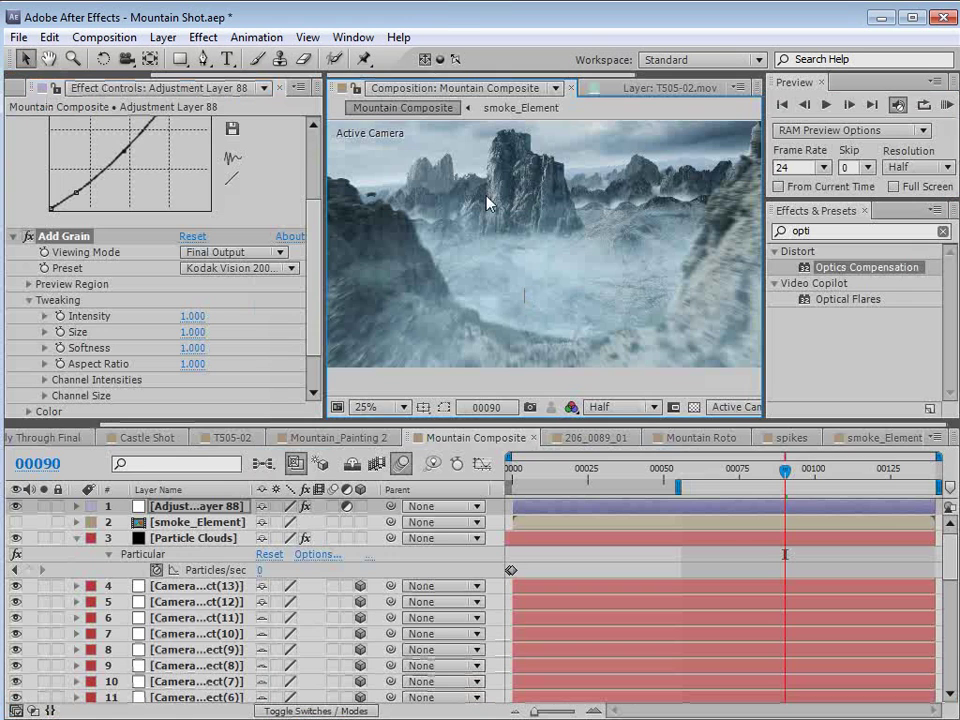
key("ctrl+s")
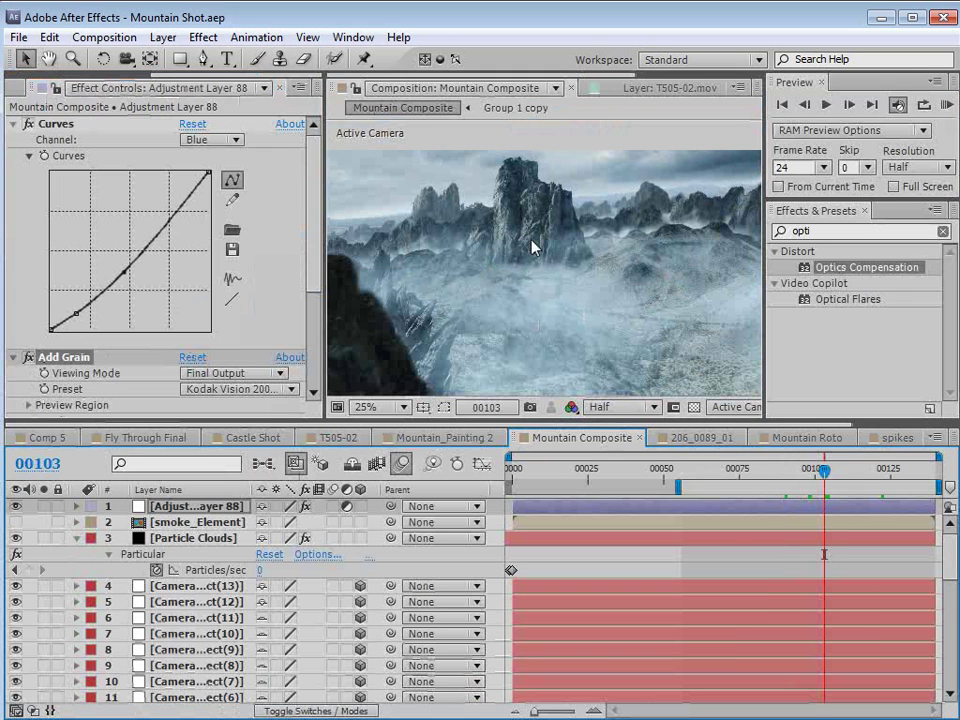
- Slightly raise the lower point of the RGB curve on the Back mountains layer to lift its shadows
scroll(193, 630, "down", 5)
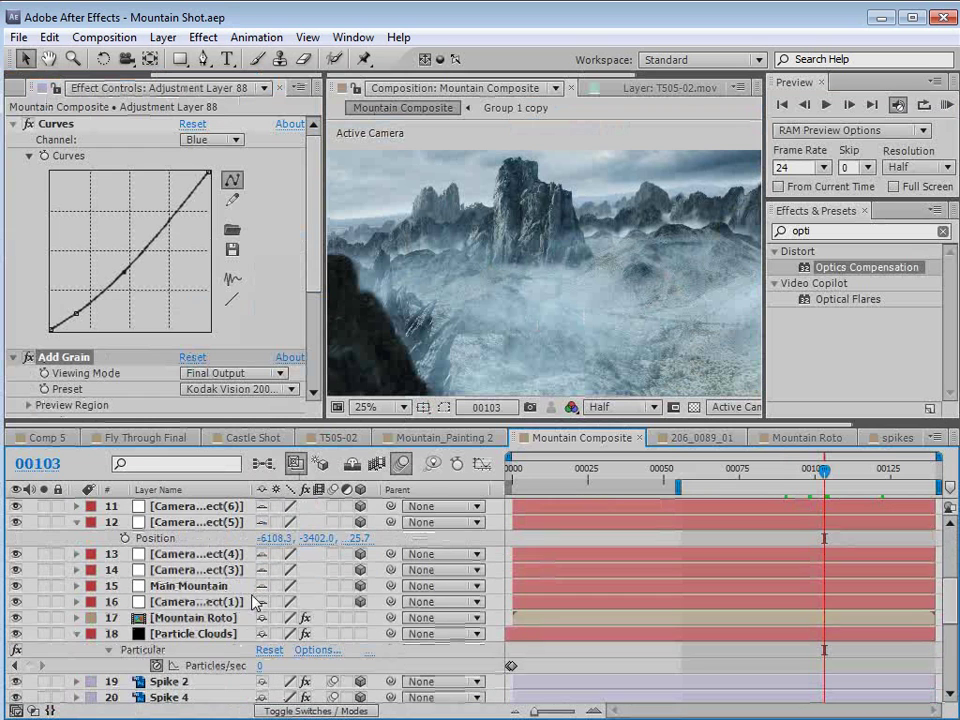
scroll(193, 621, "down", 2)
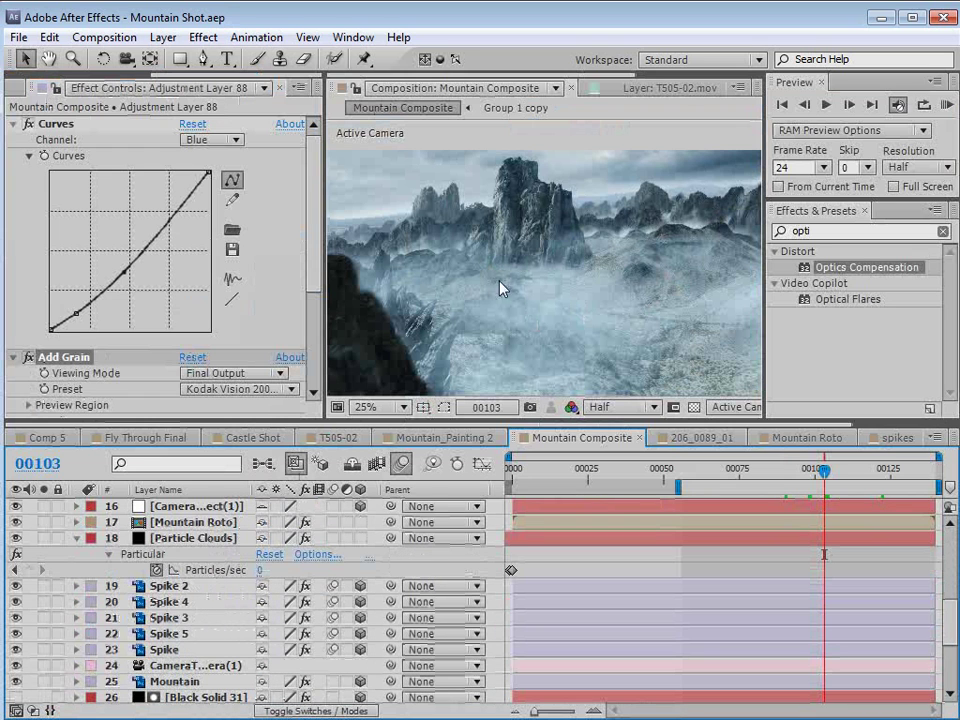
scroll(240, 638, "down", 3)
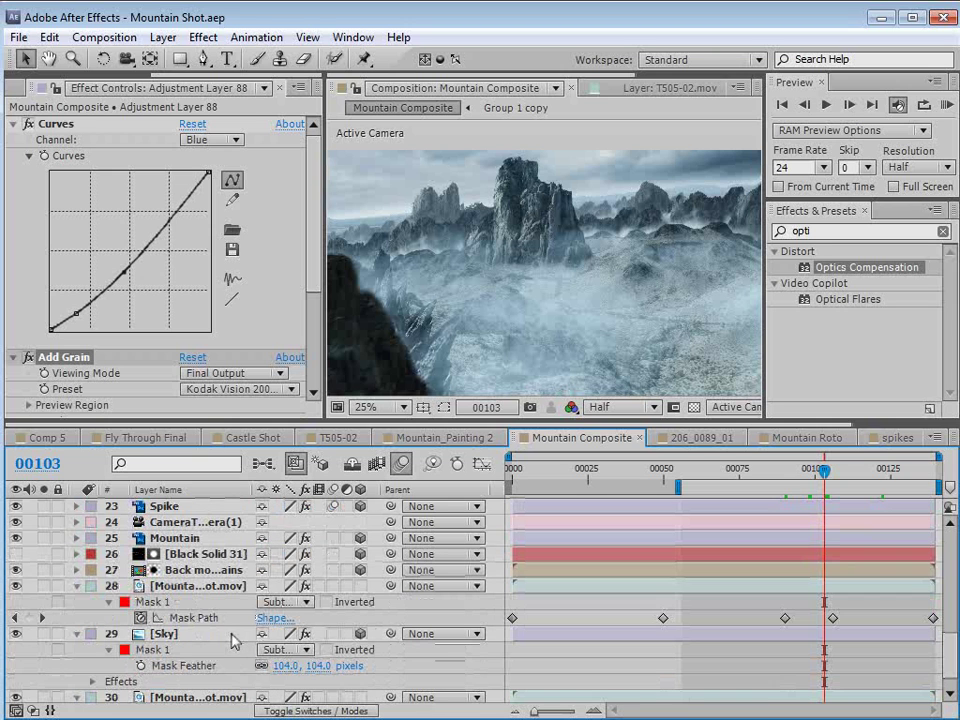
left_click(193, 570)
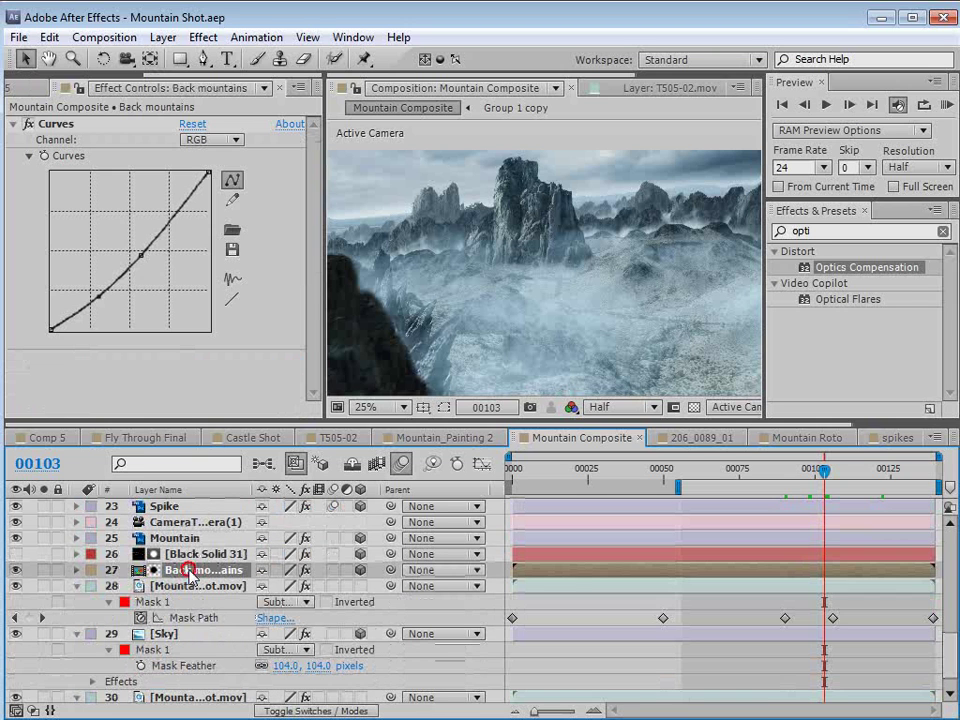
left_click(99, 296)
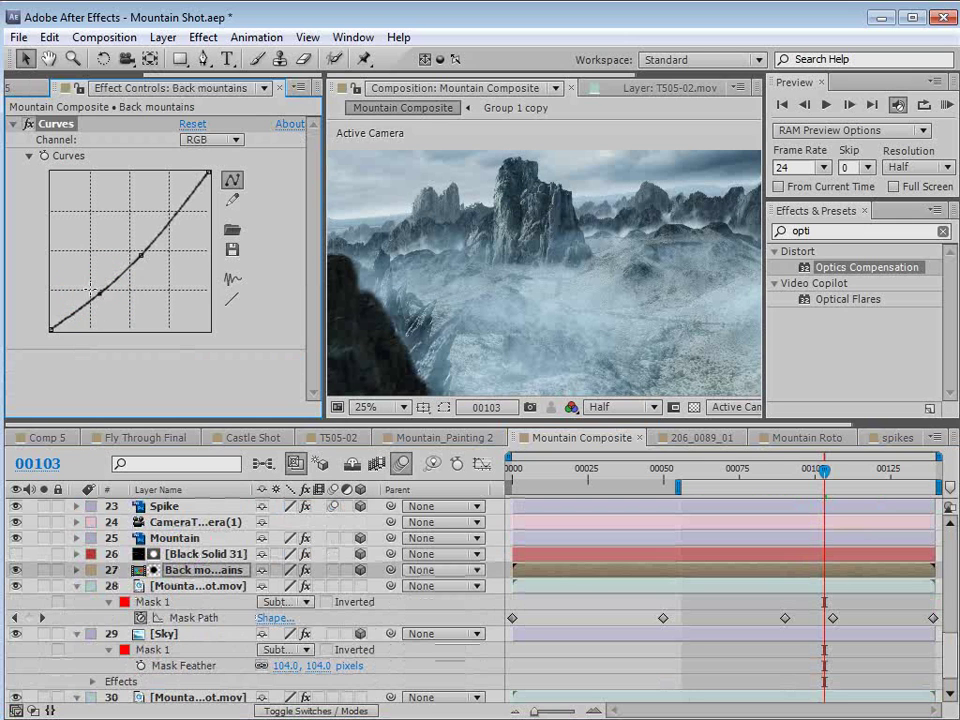
- Disable the Add Grain effect on Adjustment Layer 88
scroll(170, 518, "up", 10)
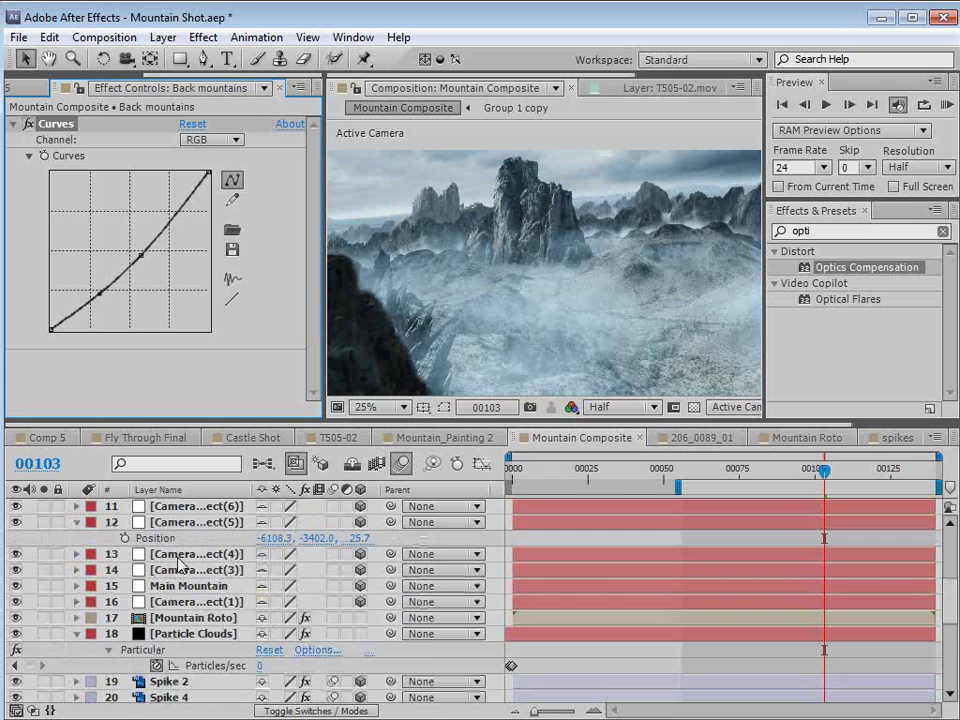
left_click(168, 508)
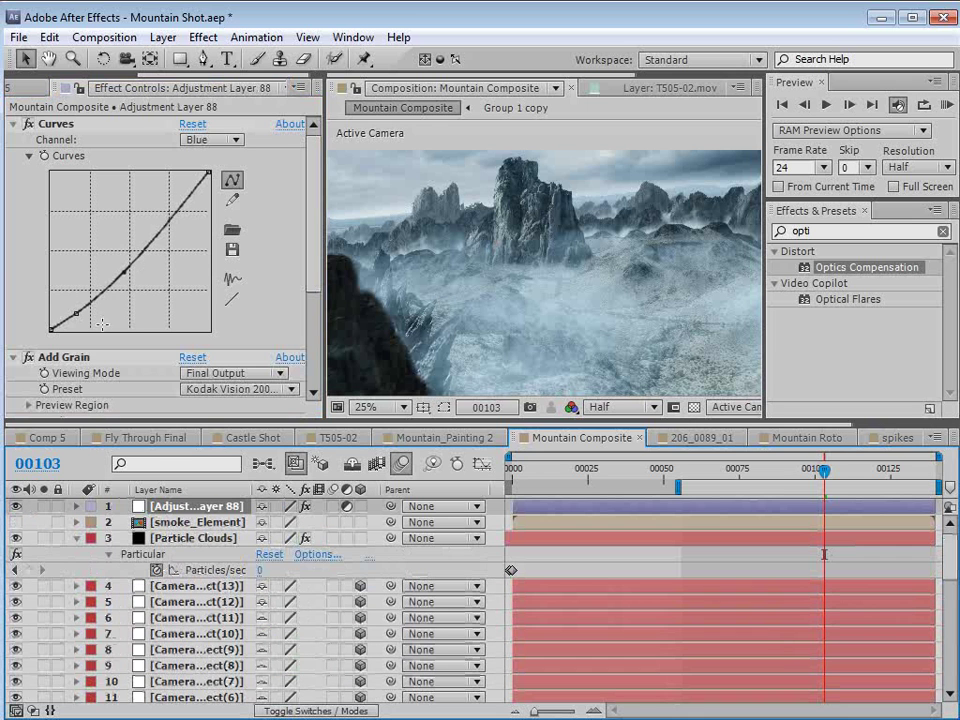
left_click(29, 357)
- Brighten the Back mountains layer's shadows further by moving the lower RGB curve point slightly toward the darker tones and up
scroll(936, 610, "down", 10)
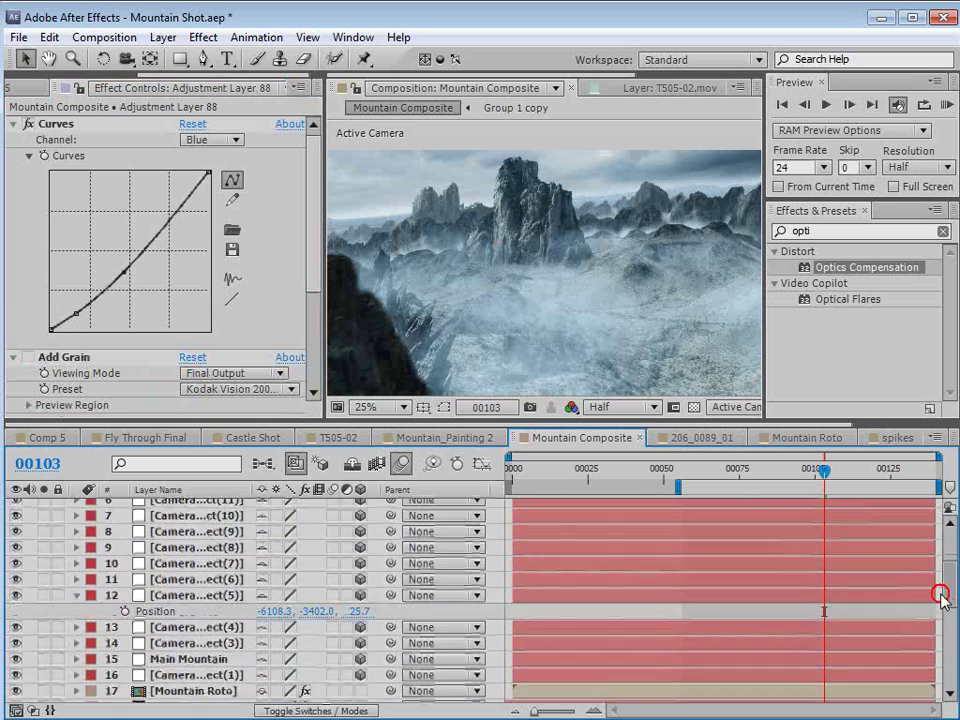
left_click(176, 633)
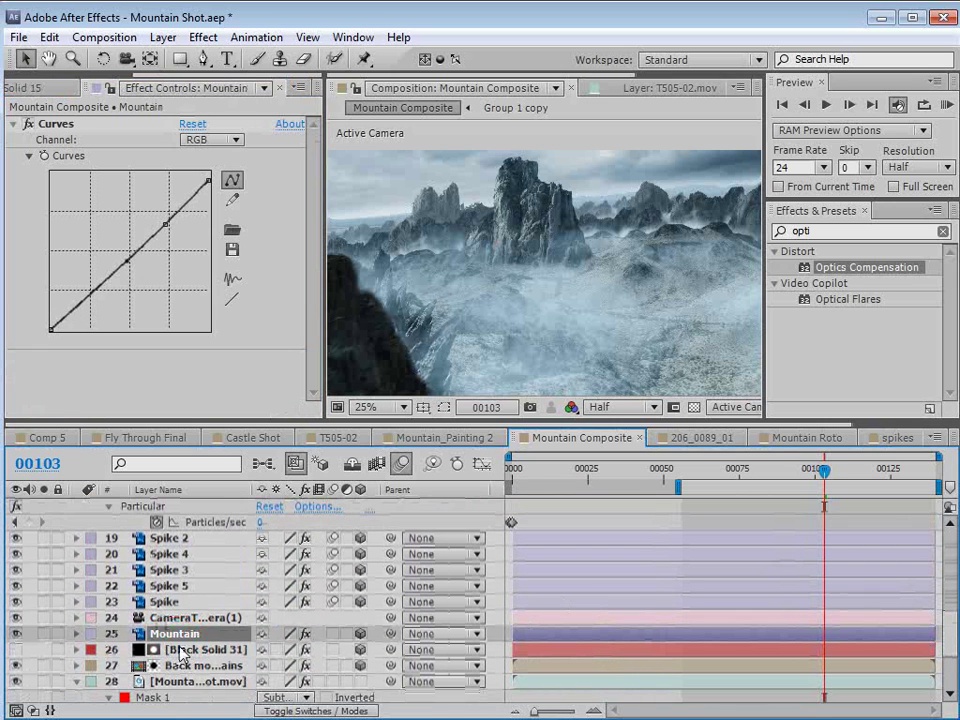
left_click(185, 665)
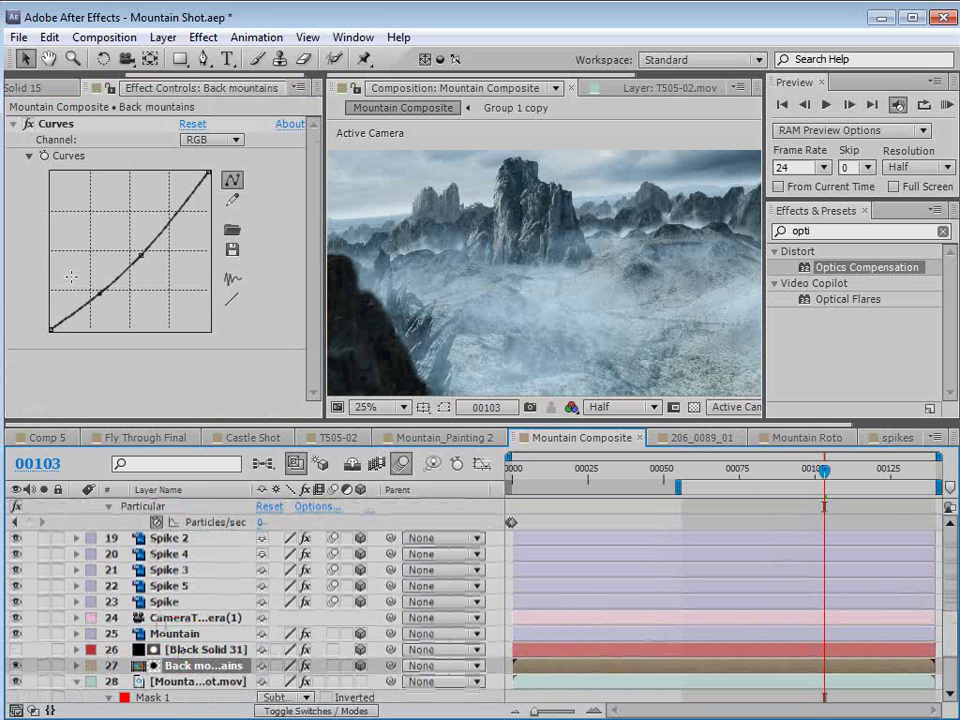
scroll(625, 230, "up", 2)
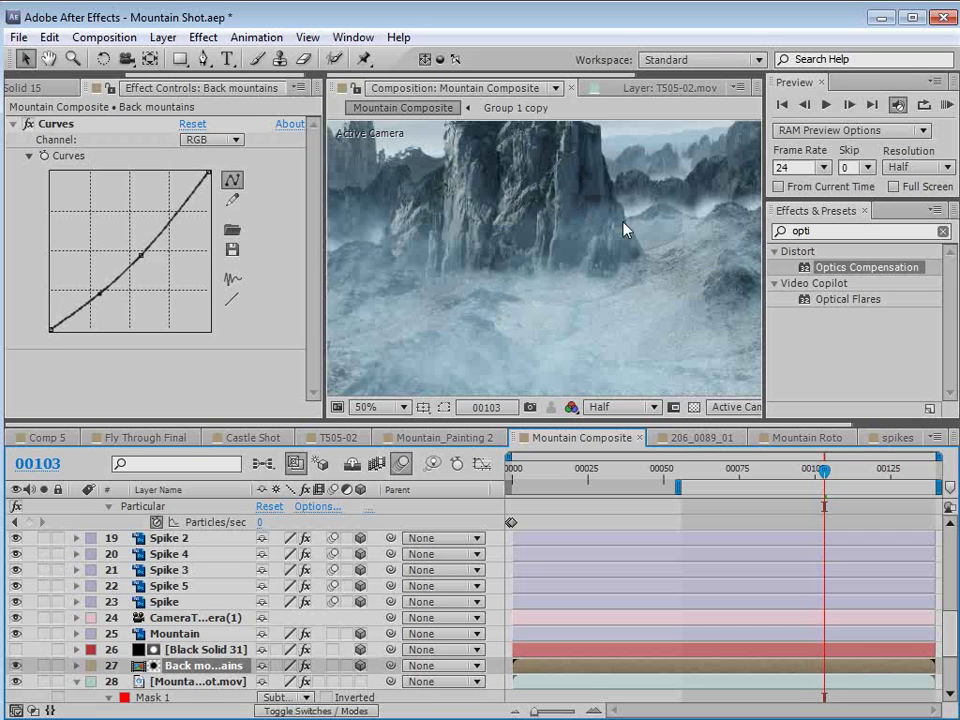
scroll(634, 231, "down", 2)
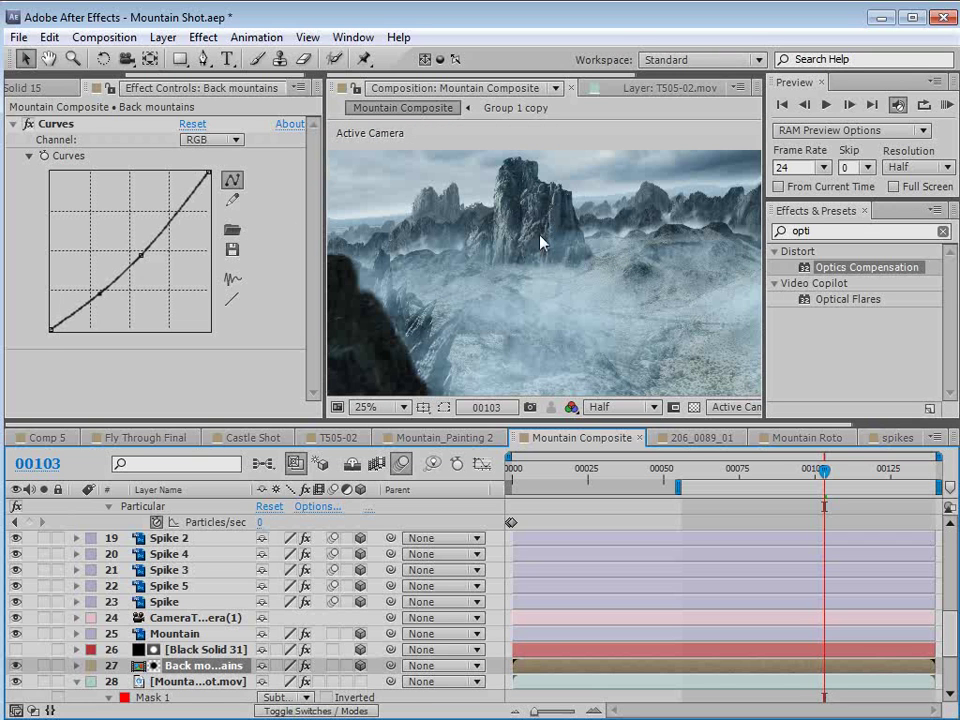
left_click_drag(100, 293, 93, 294)
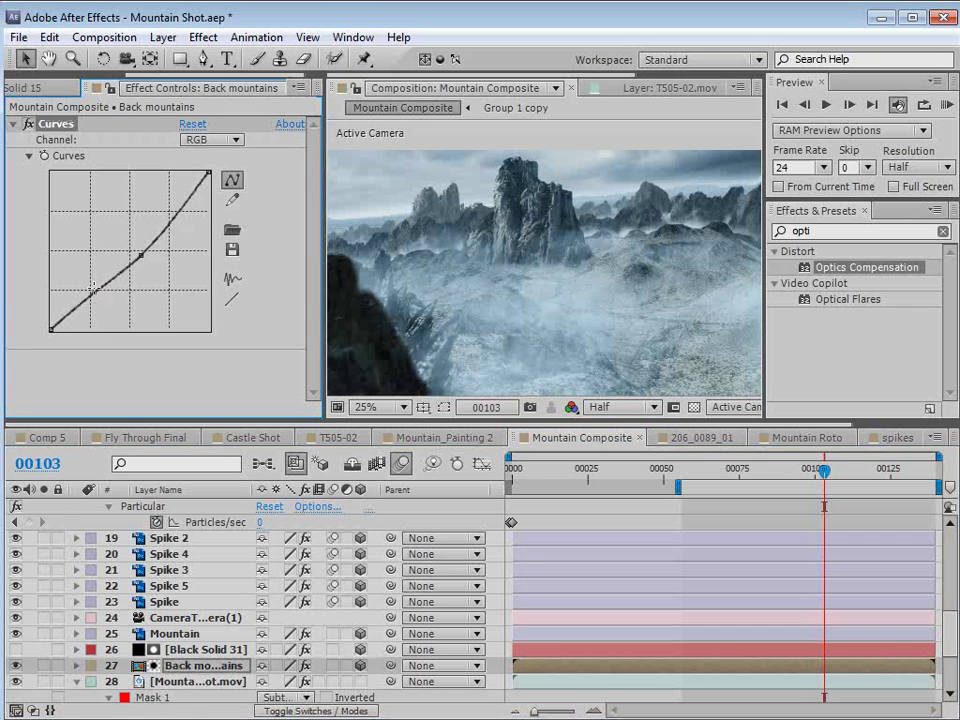
- Raise the middle RGB curve point on the Back mountains layer and nudge its lower point toward the darker tones
left_click_drag(141, 256, 139, 248)
left_click_drag(93, 293, 89, 291)
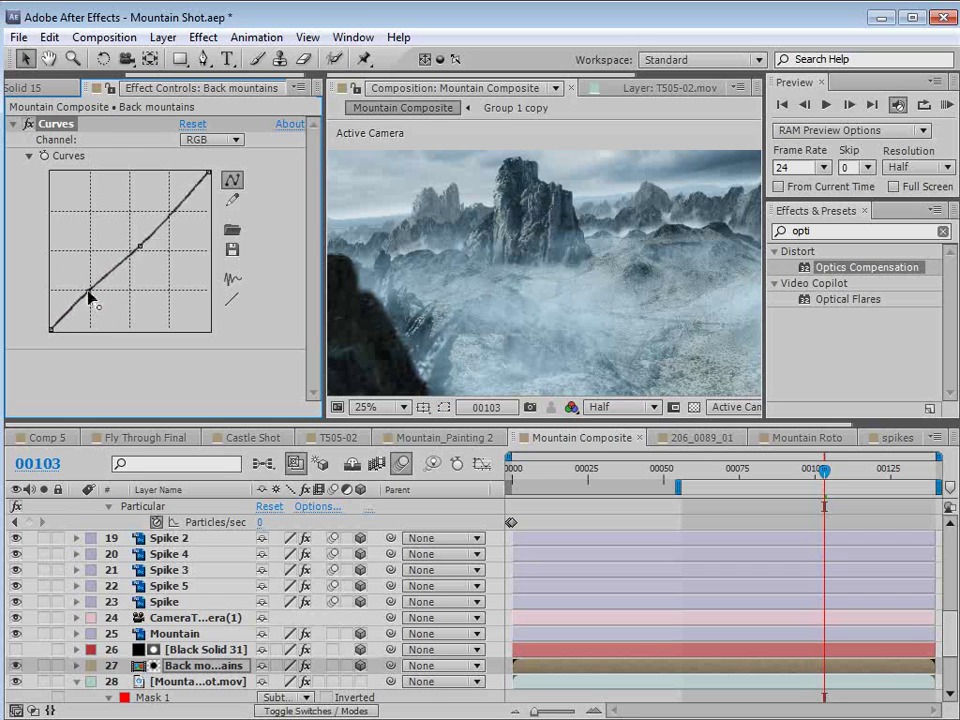
- Adjust the Mountain layer's RGB curve with slightly lifted shadows and raised midtones, and check the blend across other frames
left_click(185, 633)
mouse_move(77, 298)
left_mouse_down()
mouse_move(100, 302)
mouse_move(82, 288)
left_mouse_up()
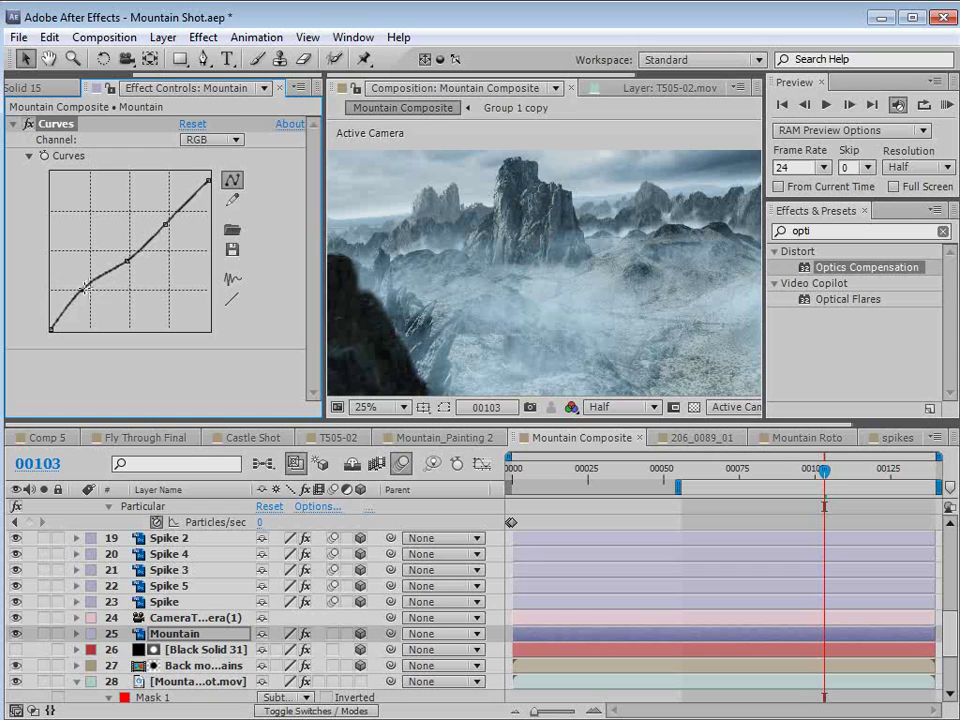
mouse_move(84, 288)
left_mouse_down()
mouse_move(90, 304)
mouse_move(92, 296)
left_mouse_up()
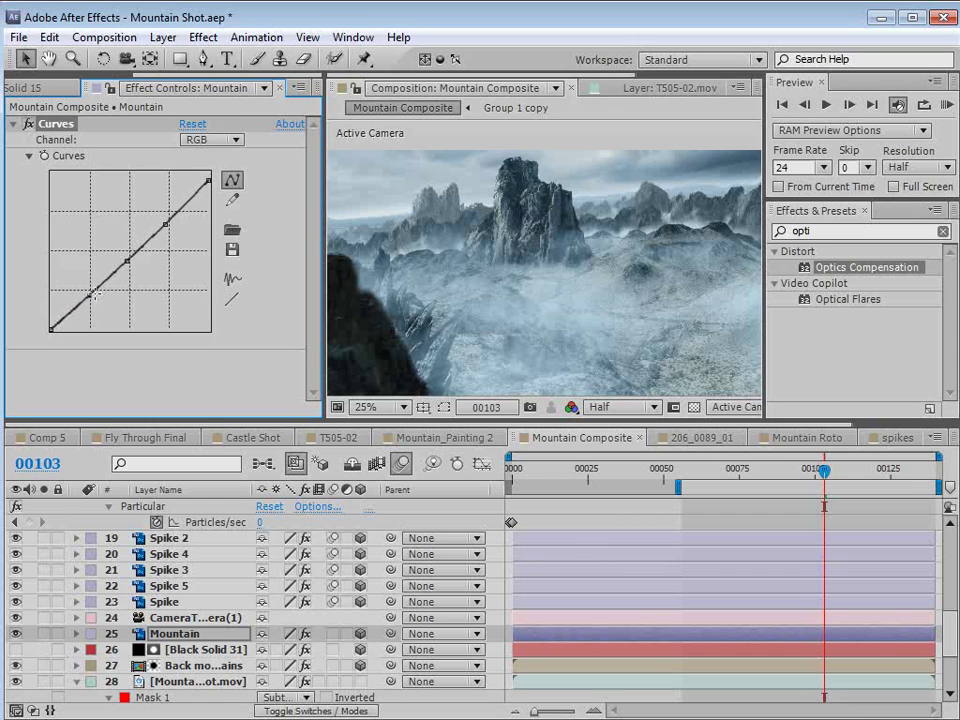
left_click_drag(88, 294, 85, 295)
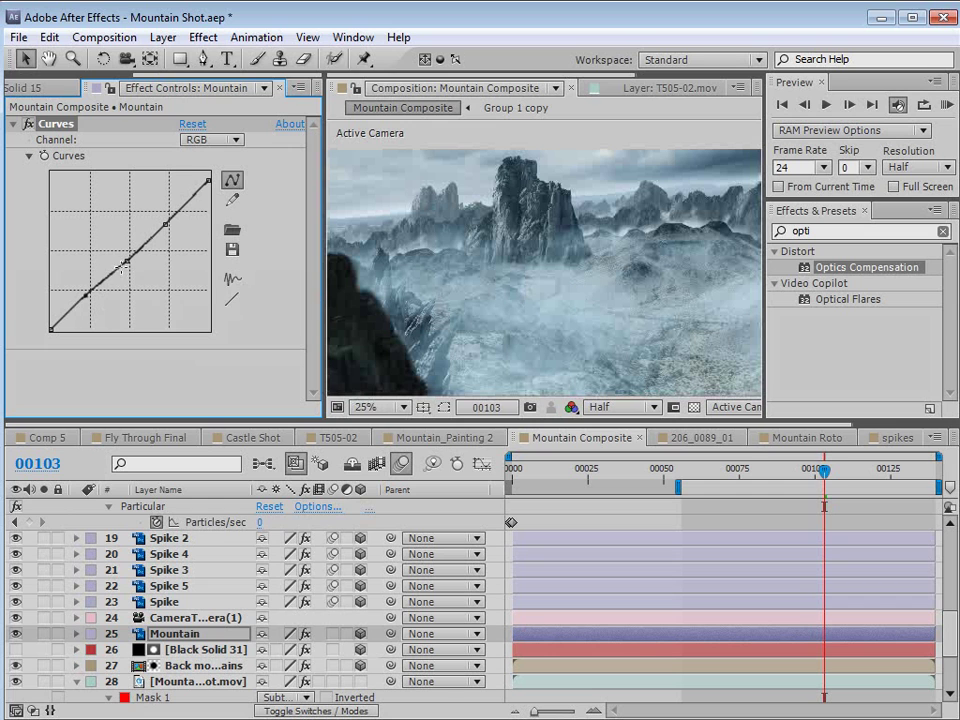
left_click_drag(127, 260, 122, 248)
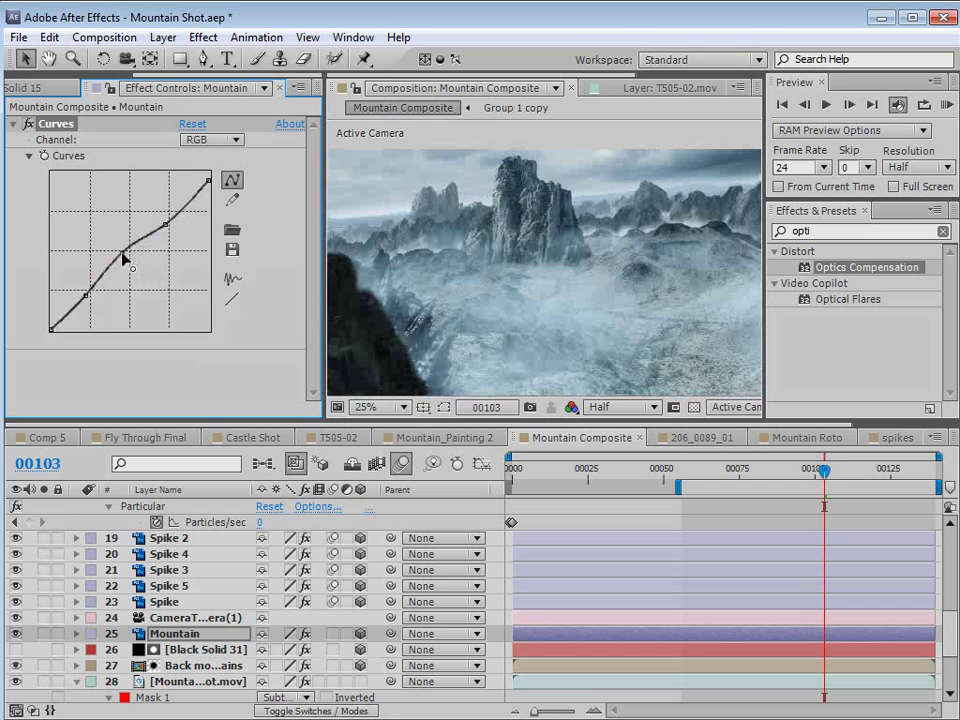
left_click(741, 475)
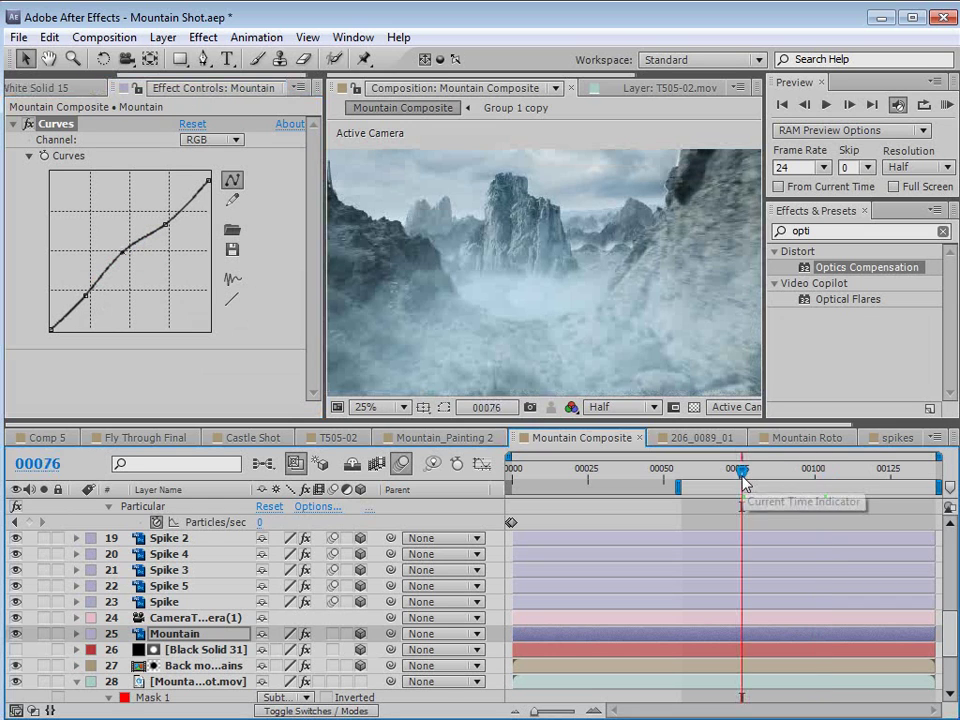
left_click_drag(760, 474, 851, 484)
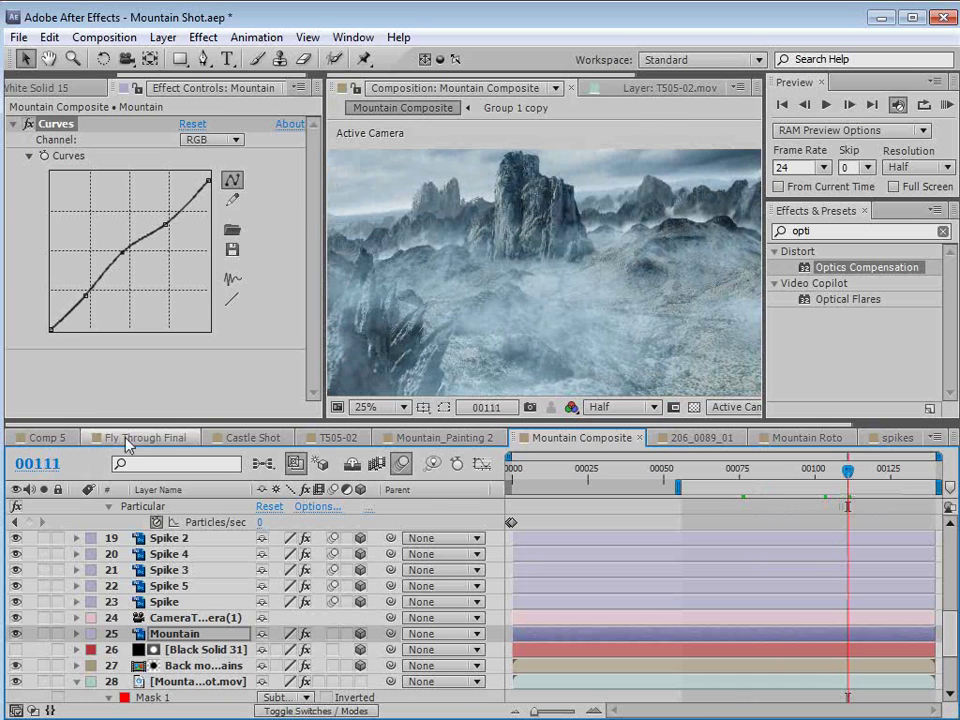
- Open the Castle Shot composition, show its whole duration in a shorter timeline, and view the castle at frame 38
left_click(250, 437)
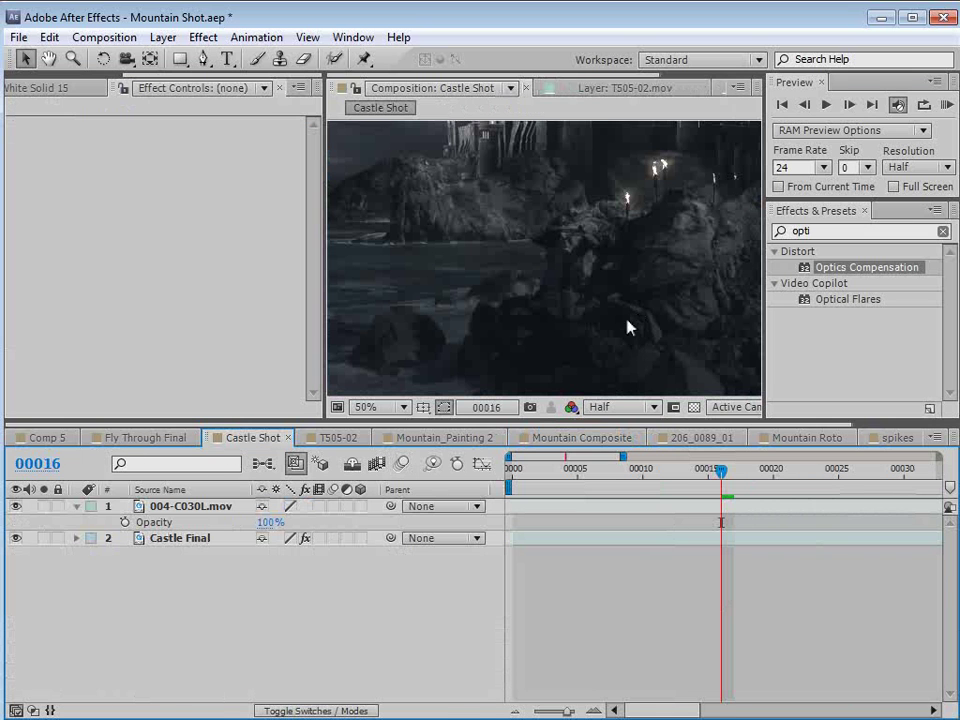
key("grave")
key("grave")
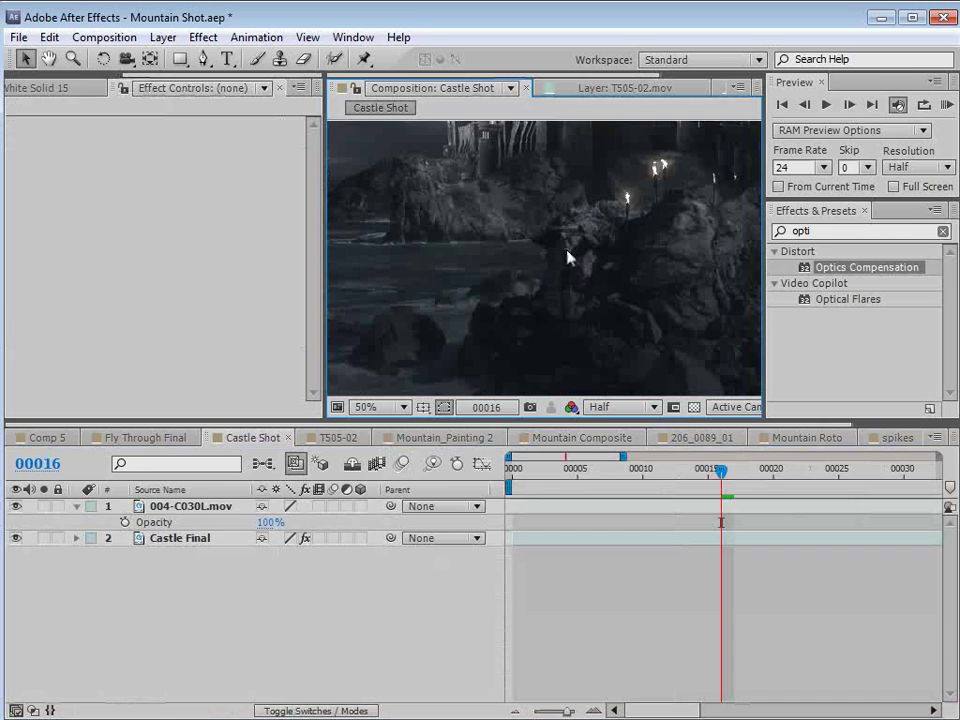
scroll(574, 268, "down", 2)
left_click_drag(722, 468, 772, 478)
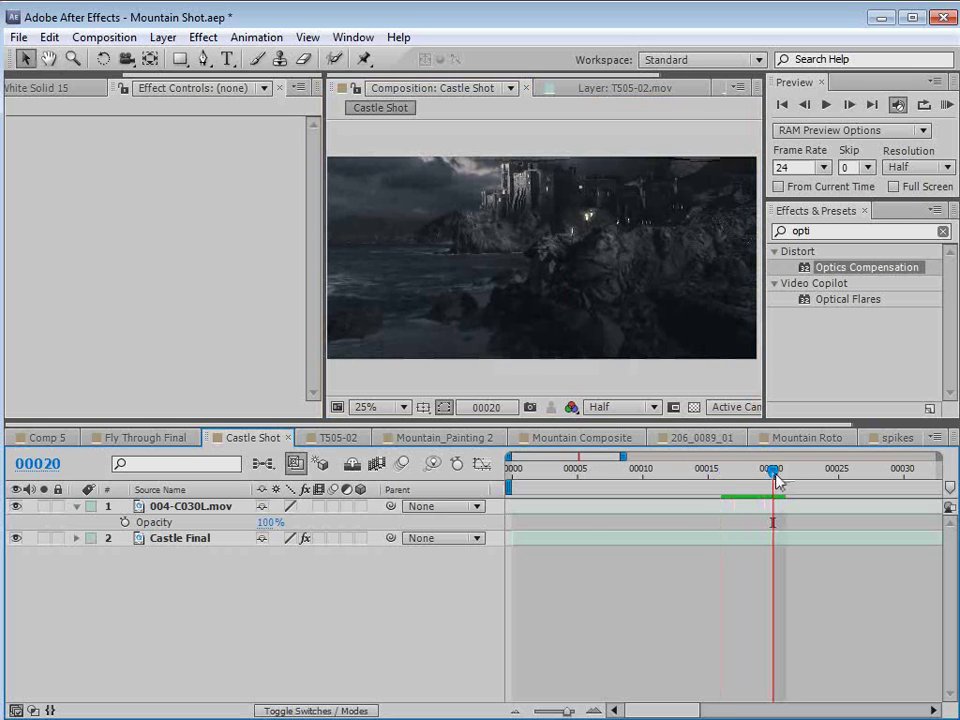
key("minus")
key("minus")
key("minus")
left_click_drag(598, 420, 590, 508)
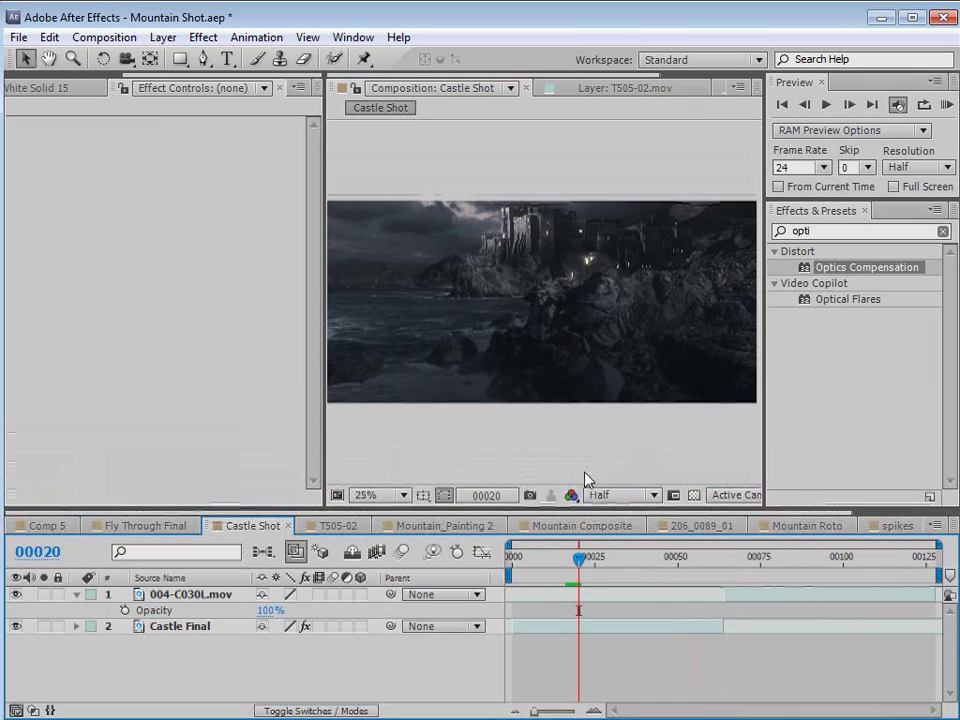
scroll(615, 315, "up", 2)
left_click(587, 557)
left_click_drag(587, 561, 636, 561)
- Widen the viewer to fit the whole frame and compare the raw 004-C030L.mov plate with the Castle Final render
key("grave")
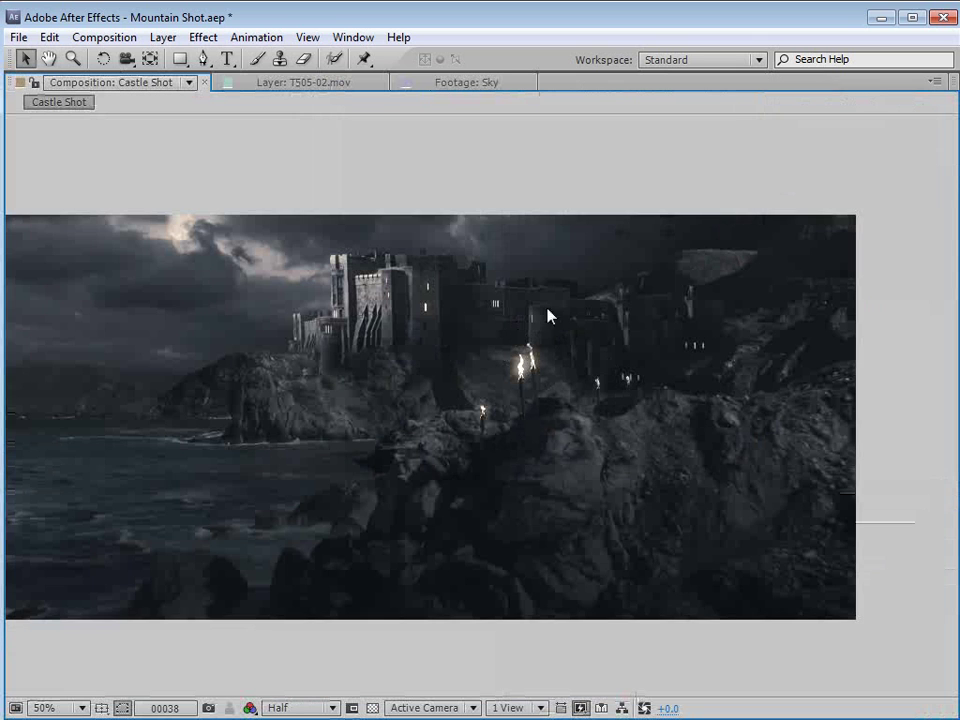
key("grave")
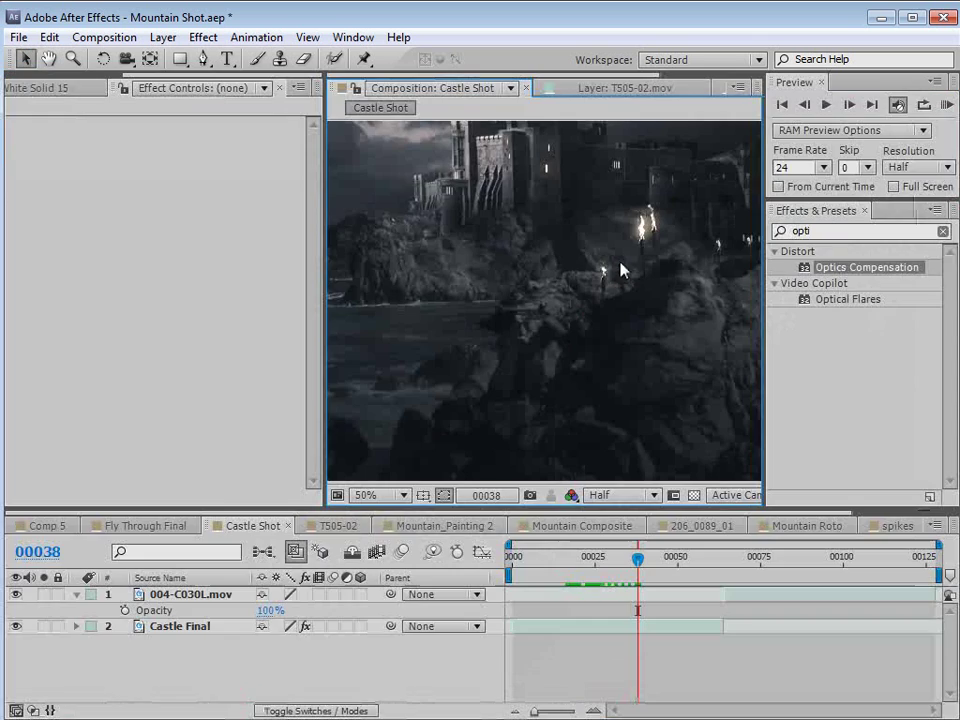
left_click_drag(324, 332, 45, 317)
scroll(456, 289, "down", 2)
left_click(100, 496)
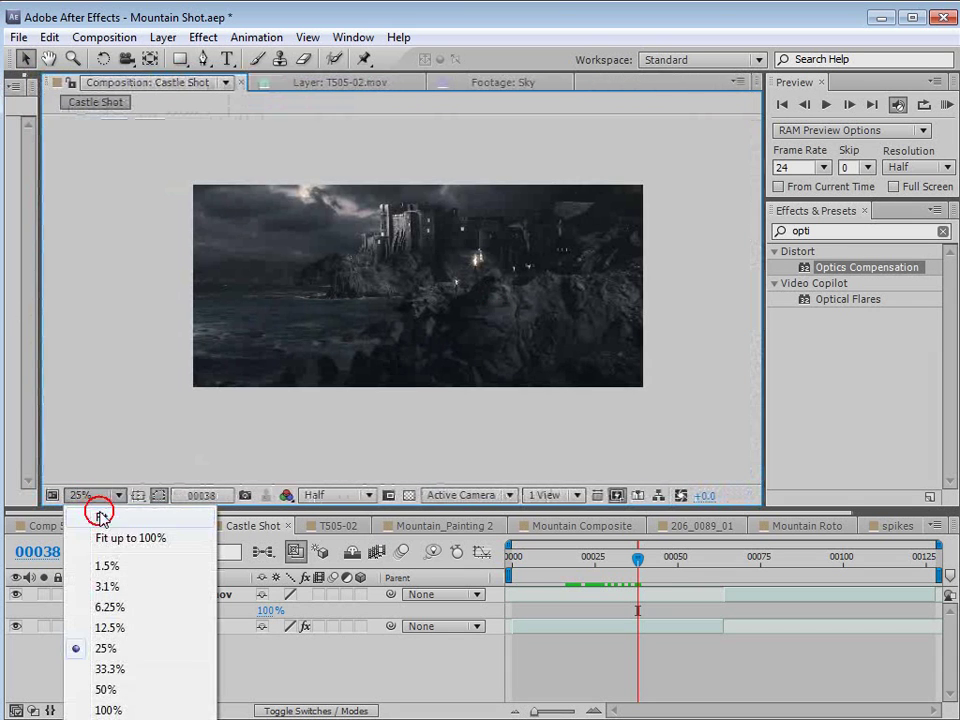
left_click(116, 536)
left_click_drag(743, 561, 836, 575)
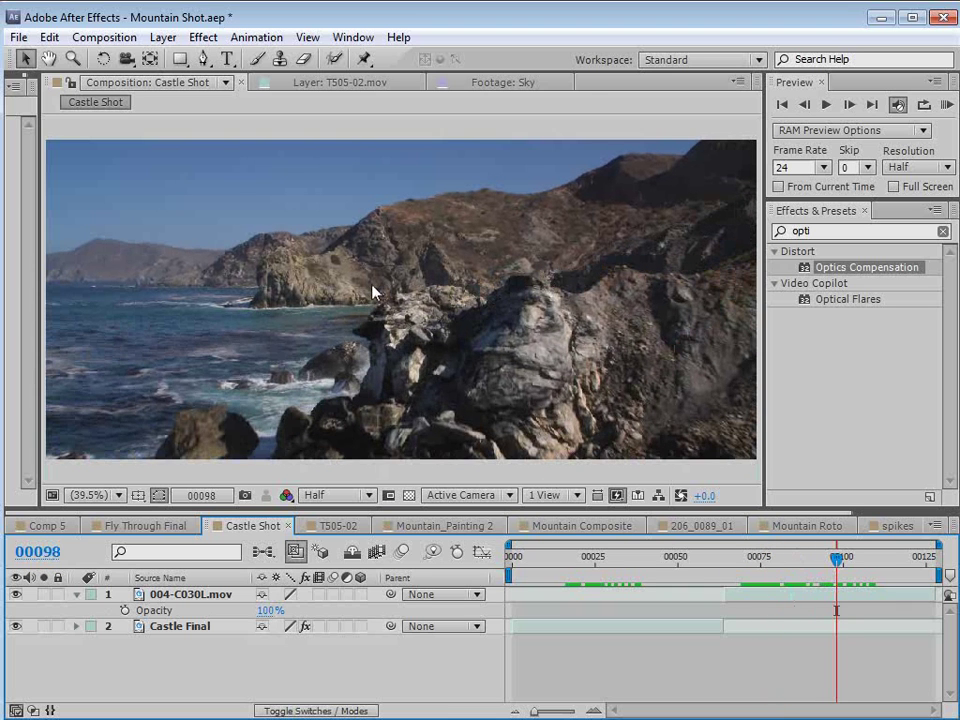
left_click_drag(813, 546, 666, 592)
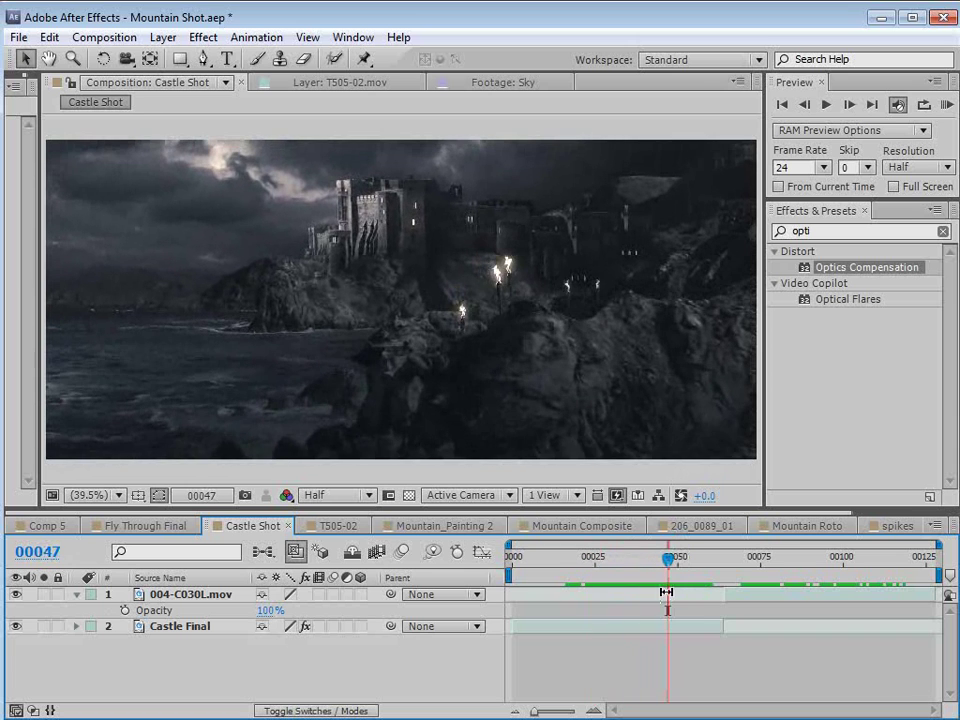
- Examine the castle walls, torches, sea and sky of Castle Final up close at several frames, and restore the effect controls area
left_click(628, 558)
key("/")
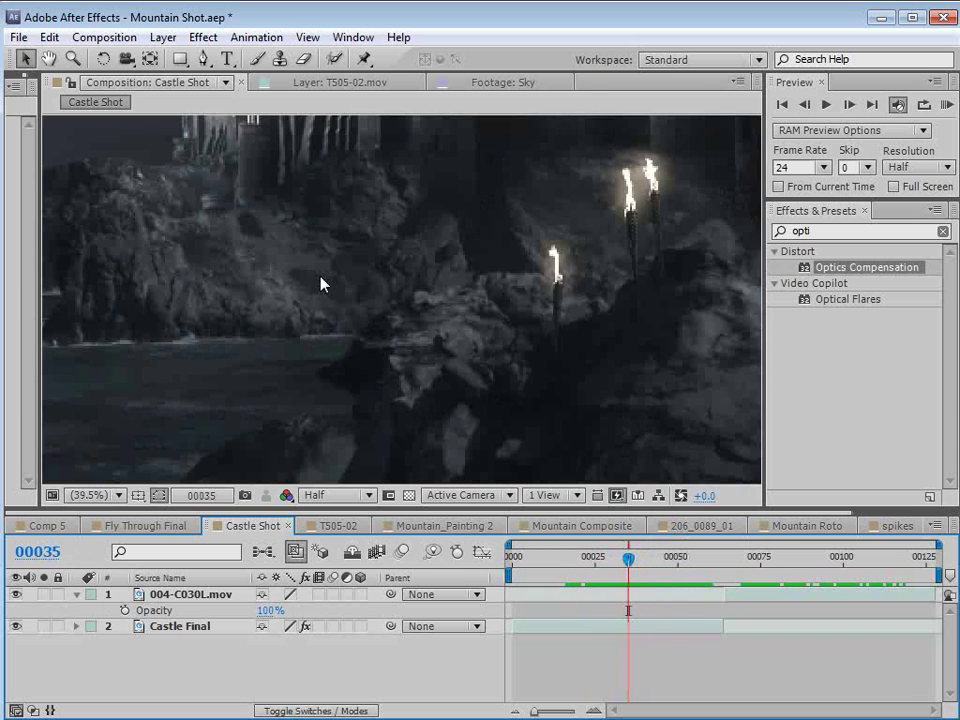
left_click_drag(251, 199, 375, 246)
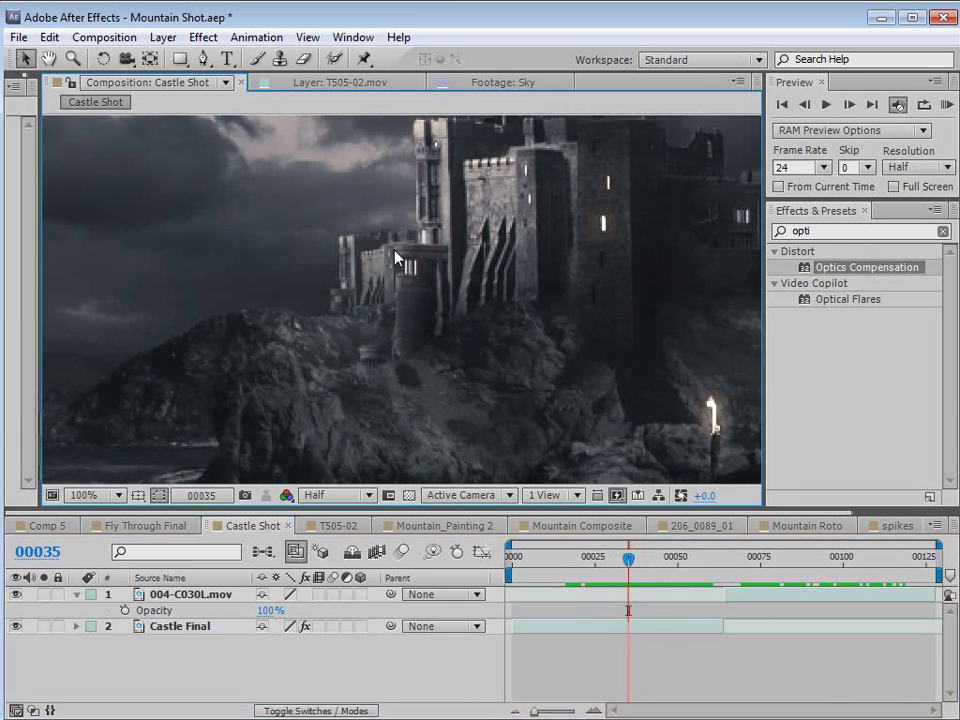
left_click_drag(628, 559, 607, 578)
scroll(513, 433, "down", 2)
left_click_drag(446, 364, 508, 313)
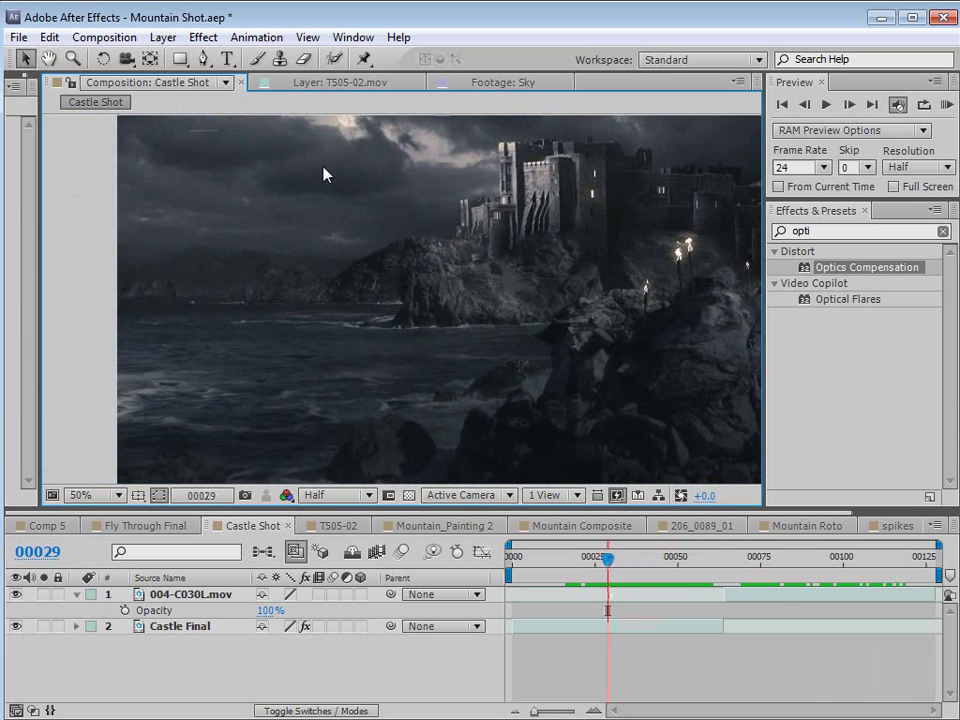
left_click_drag(593, 242, 519, 262)
left_click_drag(681, 565, 720, 562)
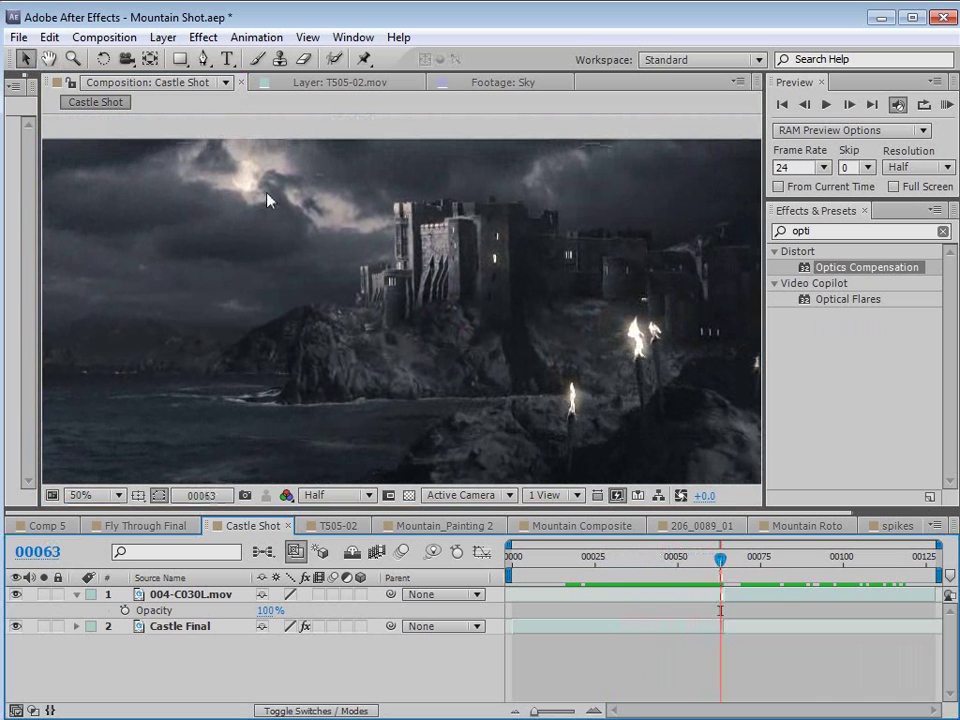
scroll(268, 200, "down", 2)
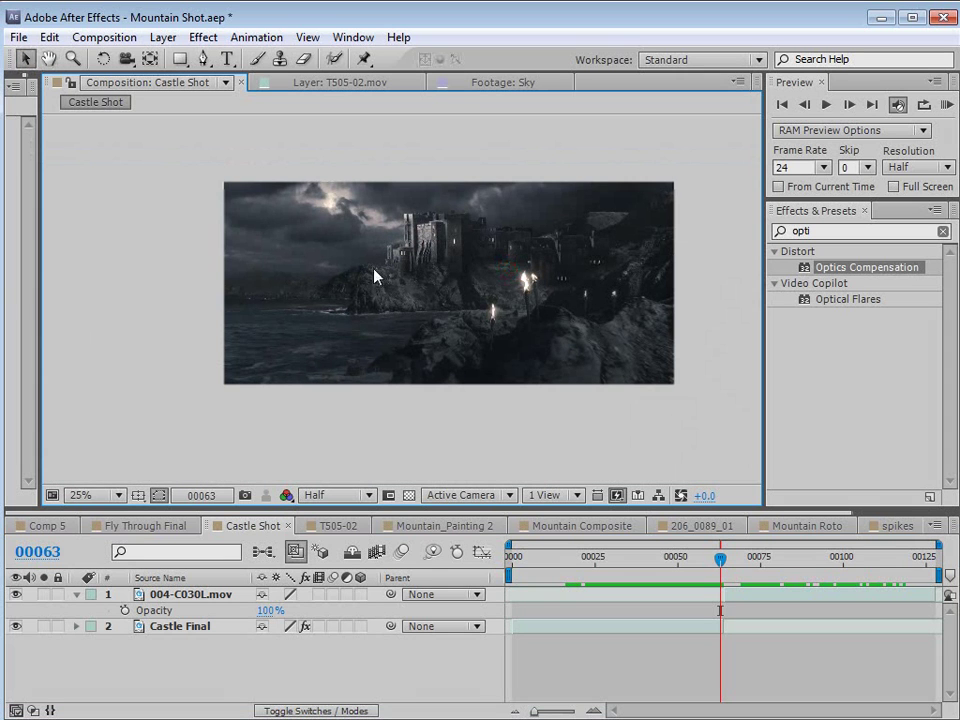
left_click_drag(39, 259, 197, 305)
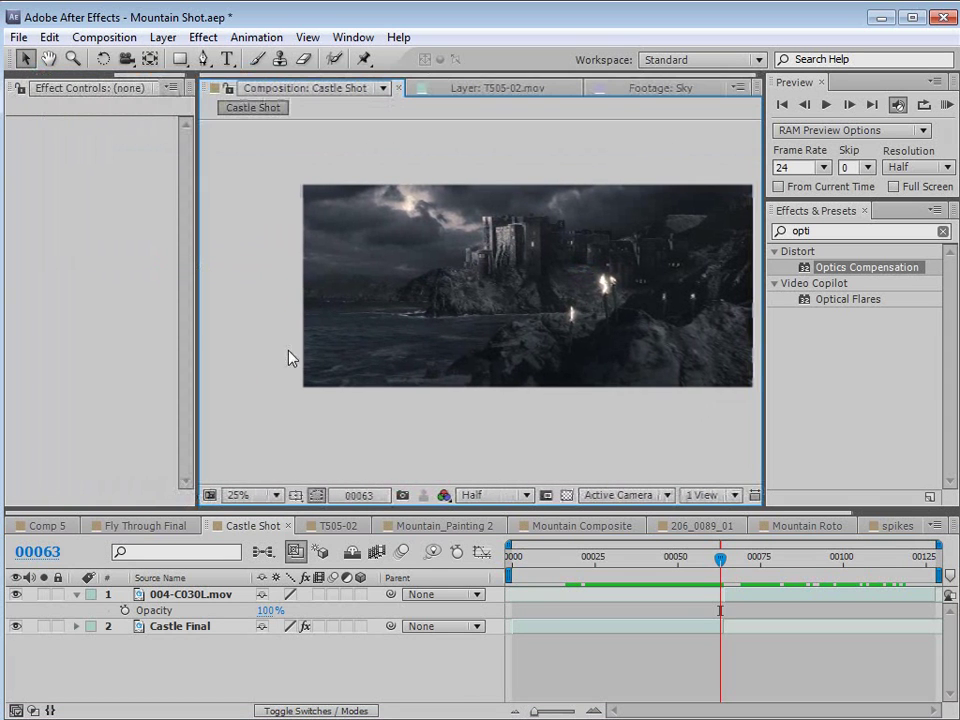
- In Mountain Composite, pull down the midtones and shadows of the blue curve on Adjustment Layer 88 and check frame 107
left_click(578, 525)
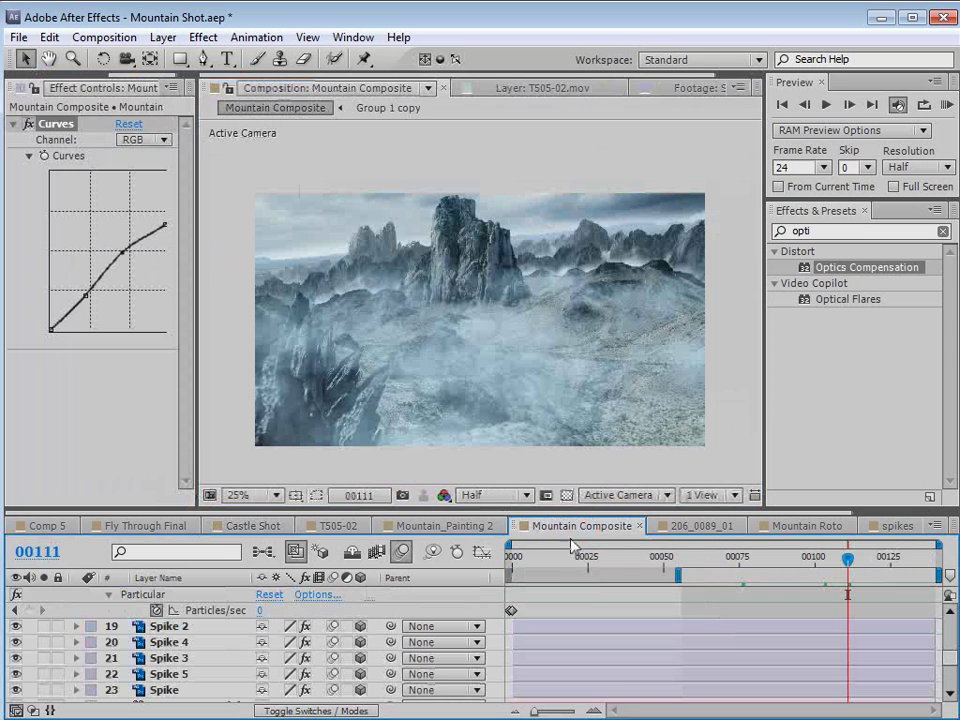
scroll(447, 622, "up", 6)
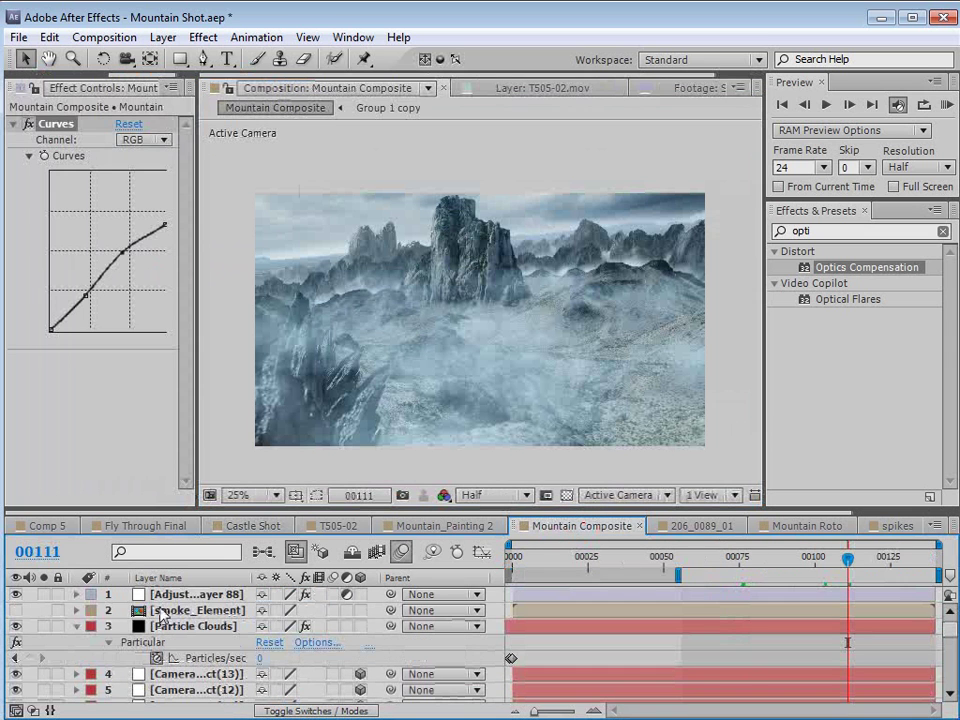
left_click(195, 594)
left_click_drag(198, 273, 293, 274)
mouse_move(152, 272)
left_mouse_down()
mouse_move(168, 260)
mouse_move(160, 259)
left_mouse_up()
mouse_move(76, 313)
left_mouse_down()
mouse_move(88, 324)
mouse_move(79, 318)
left_mouse_up()
mouse_move(153, 257)
left_mouse_down()
mouse_move(176, 264)
mouse_move(166, 253)
left_mouse_up()
left_click_drag(790, 567, 835, 567)
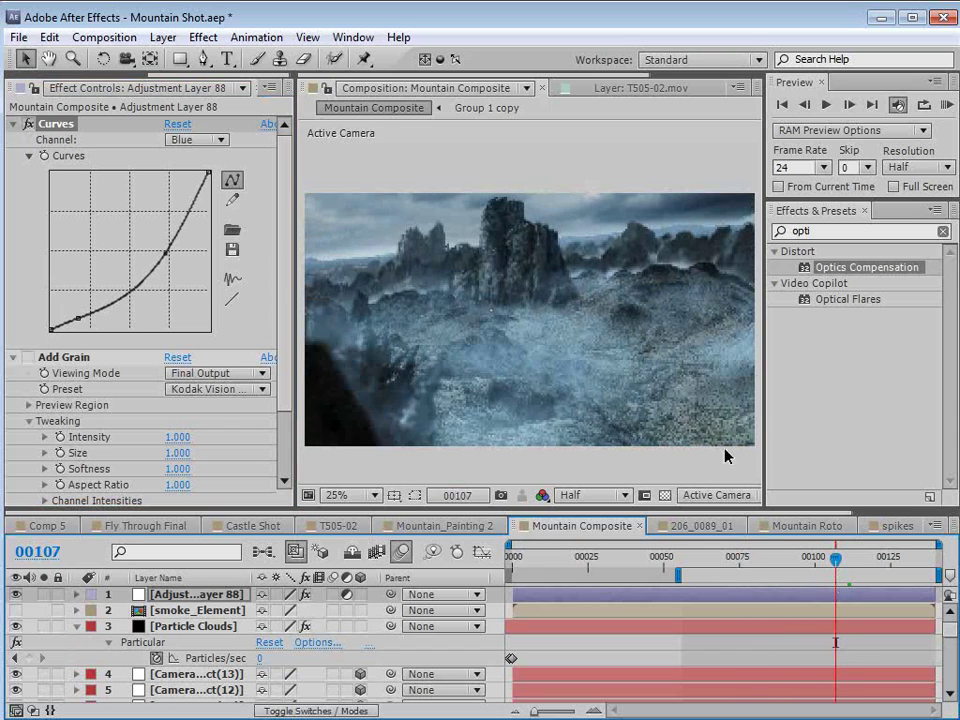
- Add a Tint effect to Adjustment Layer 88 with Amount to Tint at 22%
left_click(203, 37)
mouse_move(272, 220)
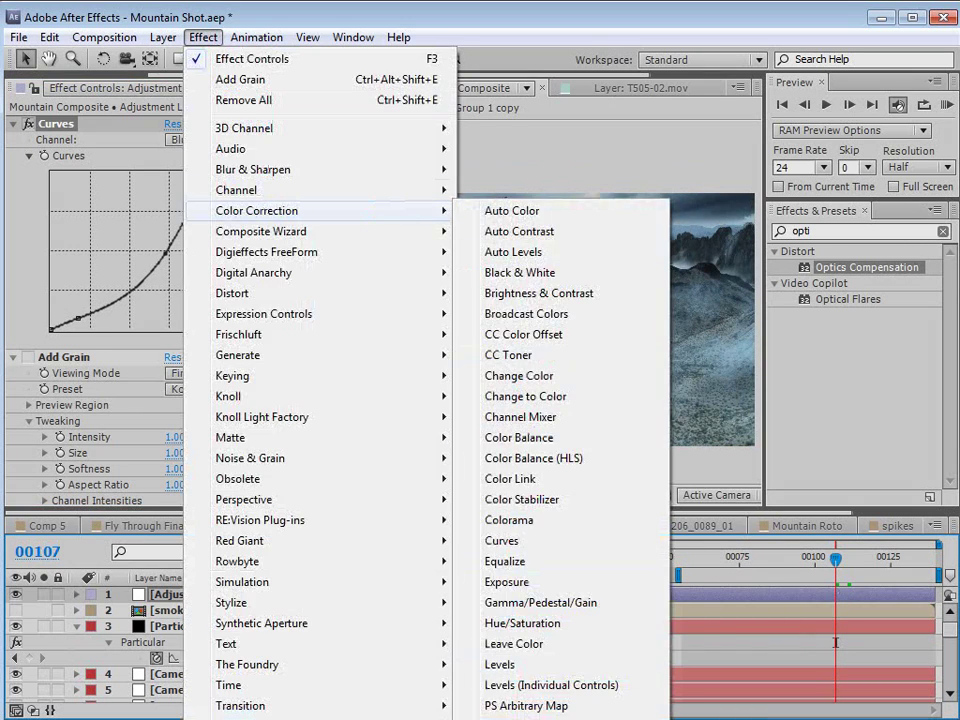
left_click(520, 712)
left_click(180, 497)
type("15")
key("Return")
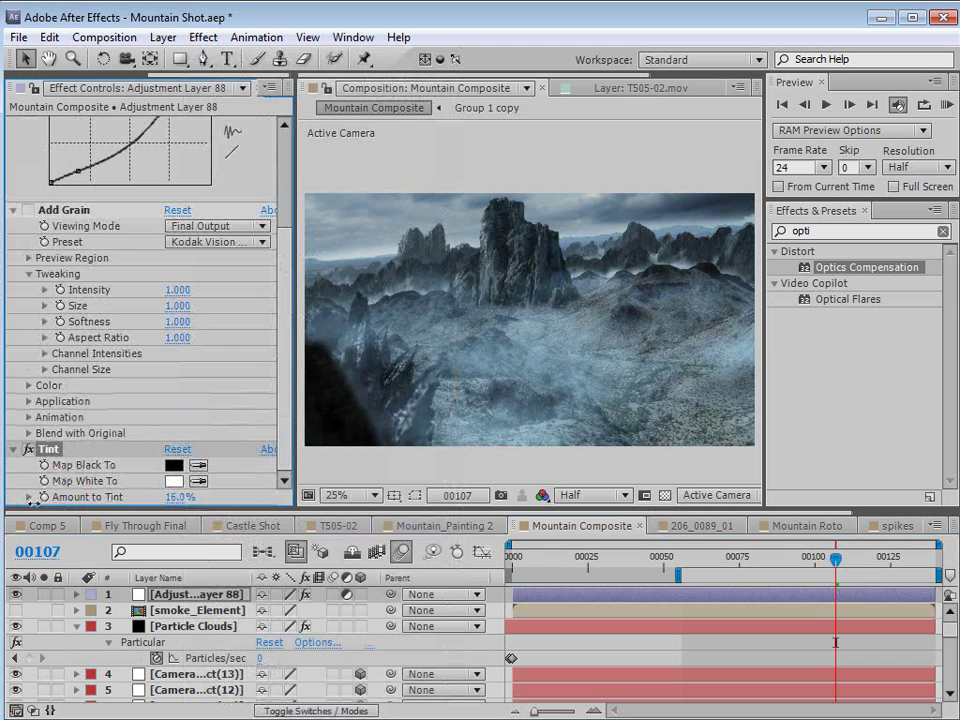
left_click_drag(180, 497, 195, 497)
- Raise the shadow and midtone points of the Mountain layer's RGB curve to brighten its dark tones
scroll(197, 650, "down", 8)
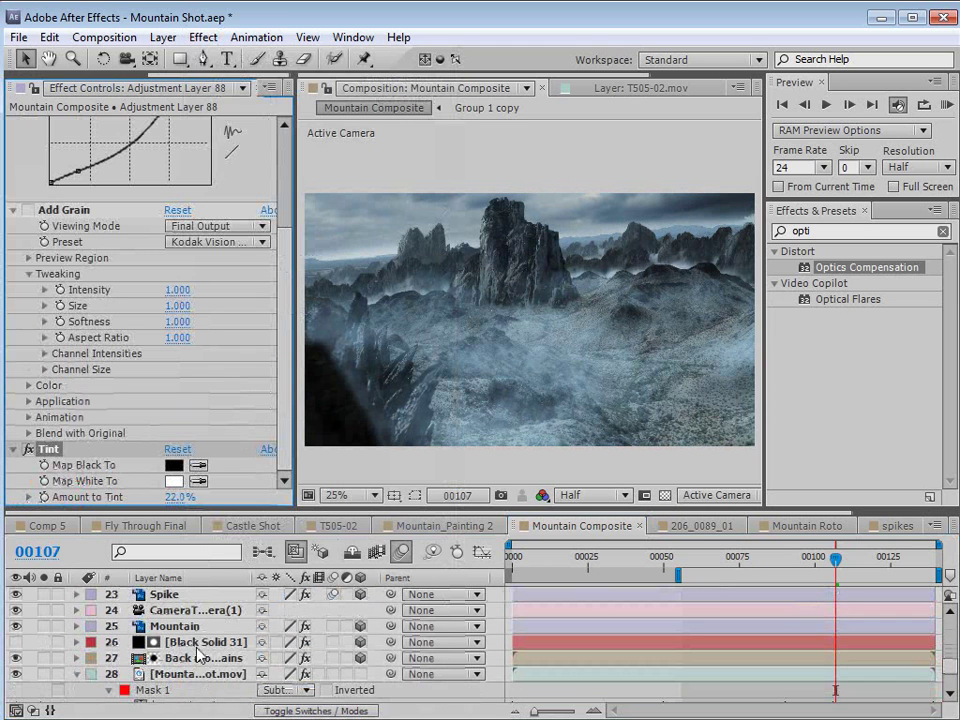
left_click(174, 626)
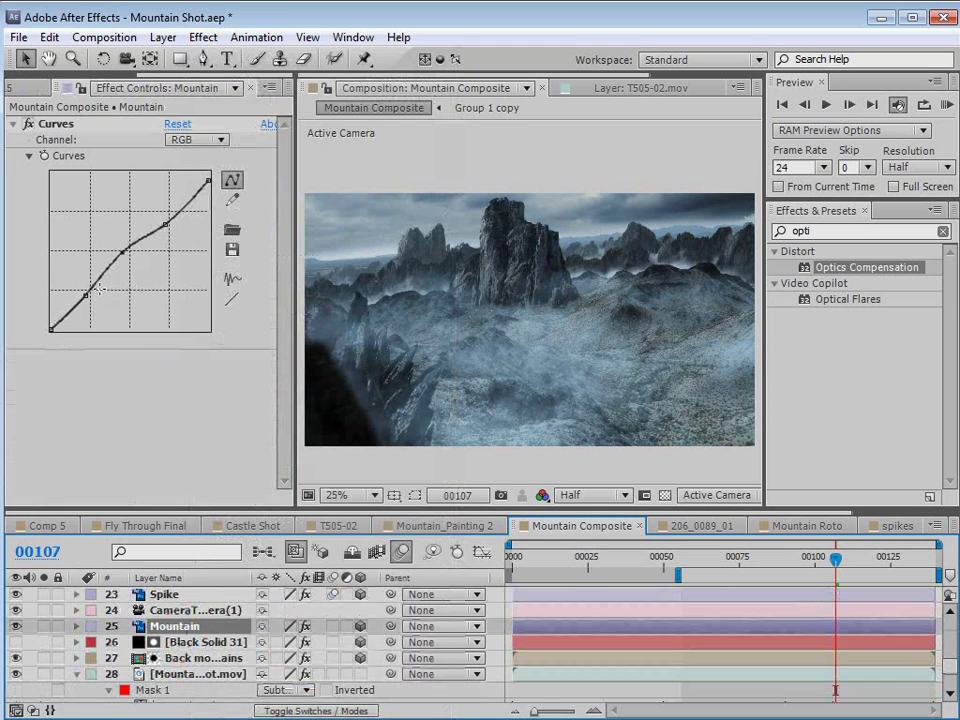
mouse_move(85, 290)
left_mouse_down()
mouse_move(81, 300)
mouse_move(72, 291)
left_mouse_up()
left_click_drag(119, 256, 117, 252)
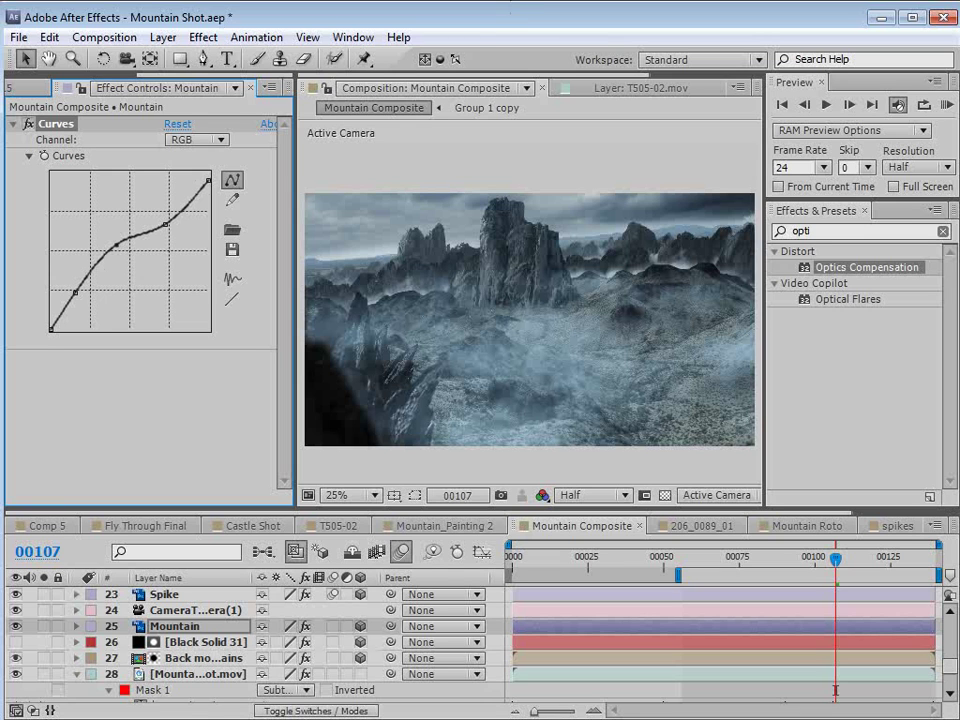
- Switch to Firefox and view the Video Copilot product store, including the Action Essentials 2: 720p feature
key("alt+Tab")
left_click(182, 250)
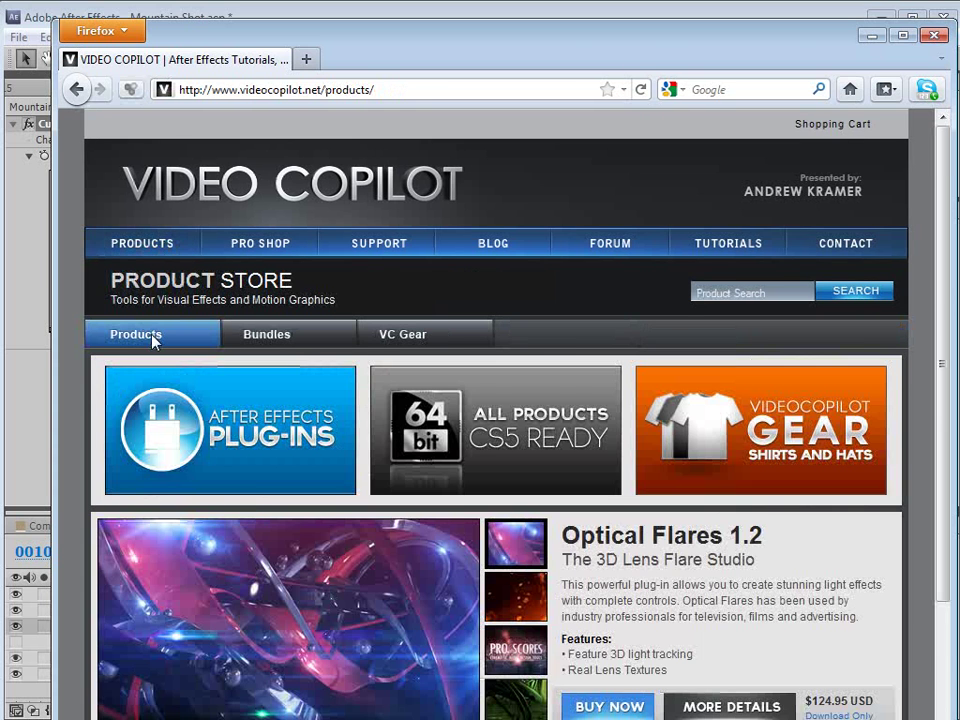
scroll(620, 530, "down", 2)
scroll(588, 493, "down", 2)
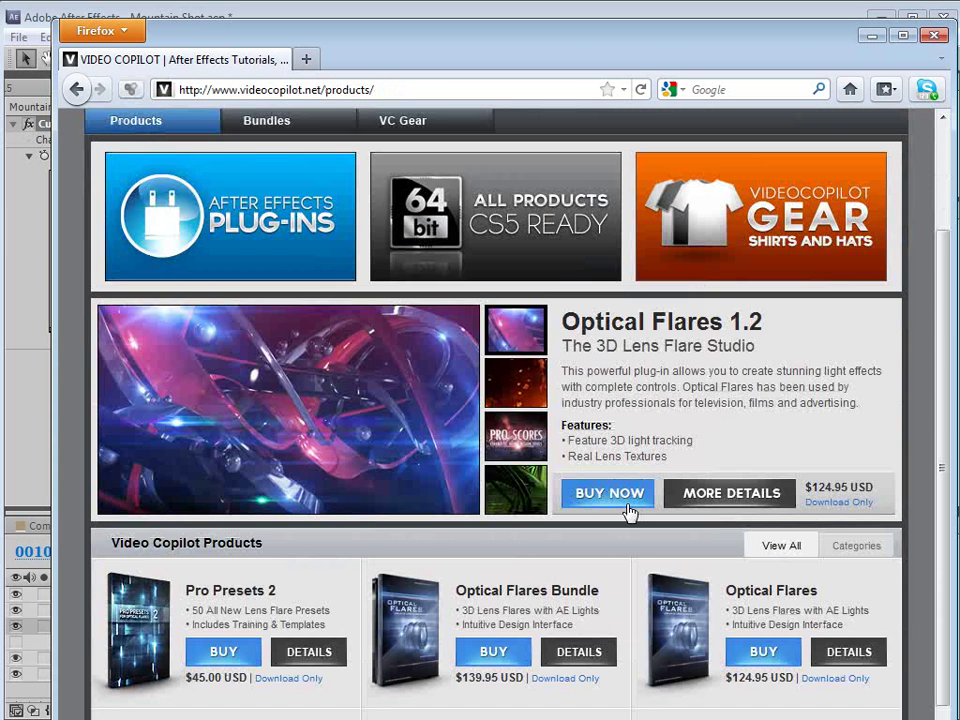
left_click(527, 393)
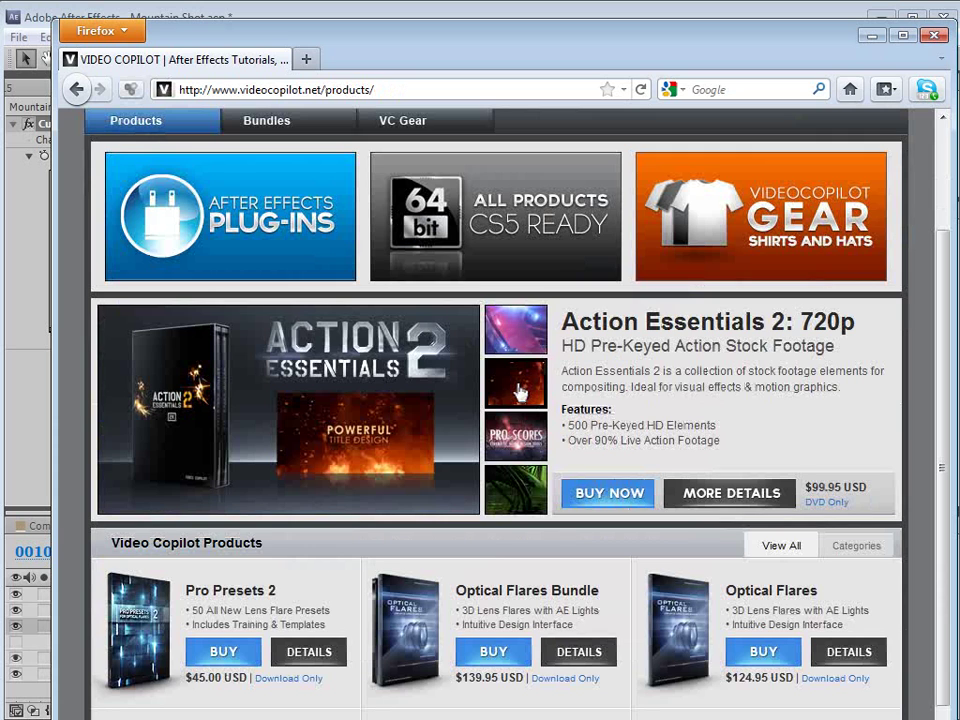
- Switch back to After Effects and examine the castle and torches in Castle Shot up close and as a whole at frame 59
left_click(396, 17)
left_click(47, 531)
left_click(168, 528)
left_click(253, 525)
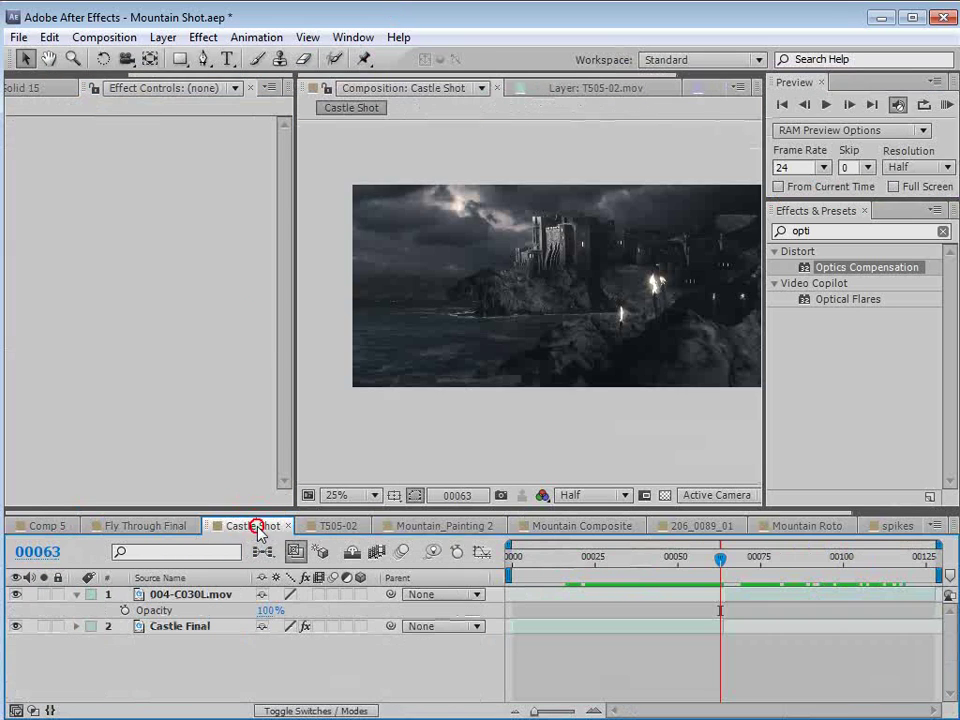
scroll(647, 369, "up", 1)
left_click_drag(647, 369, 604, 352)
key("v")
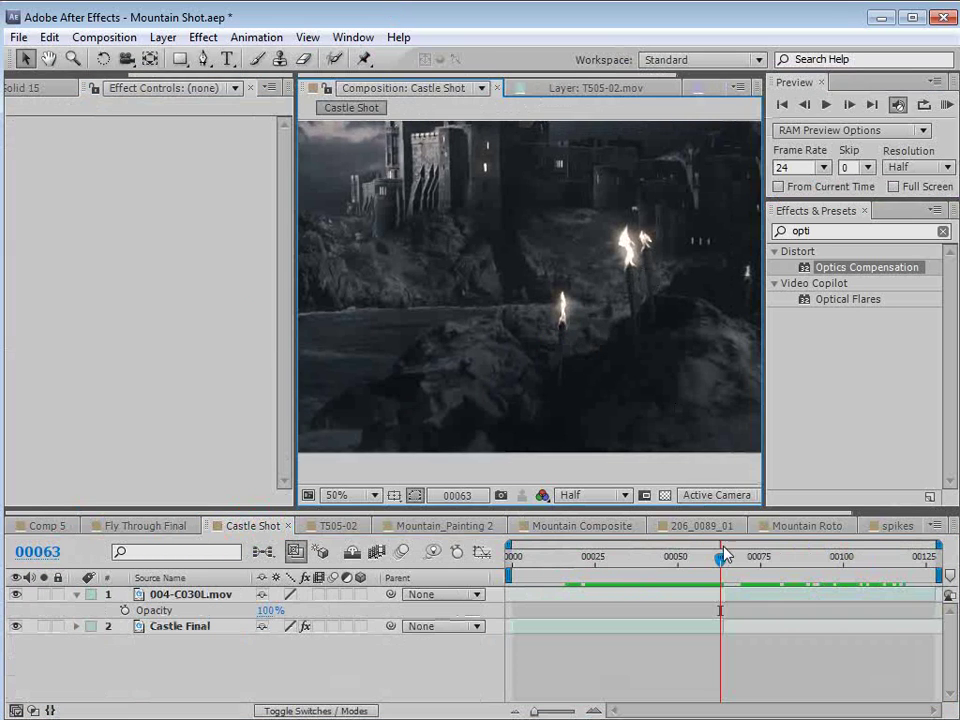
left_click_drag(720, 558, 707, 578)
key("h")
scroll(625, 297, "down", 2)
left_click_drag(629, 298, 640, 314)
key("v")
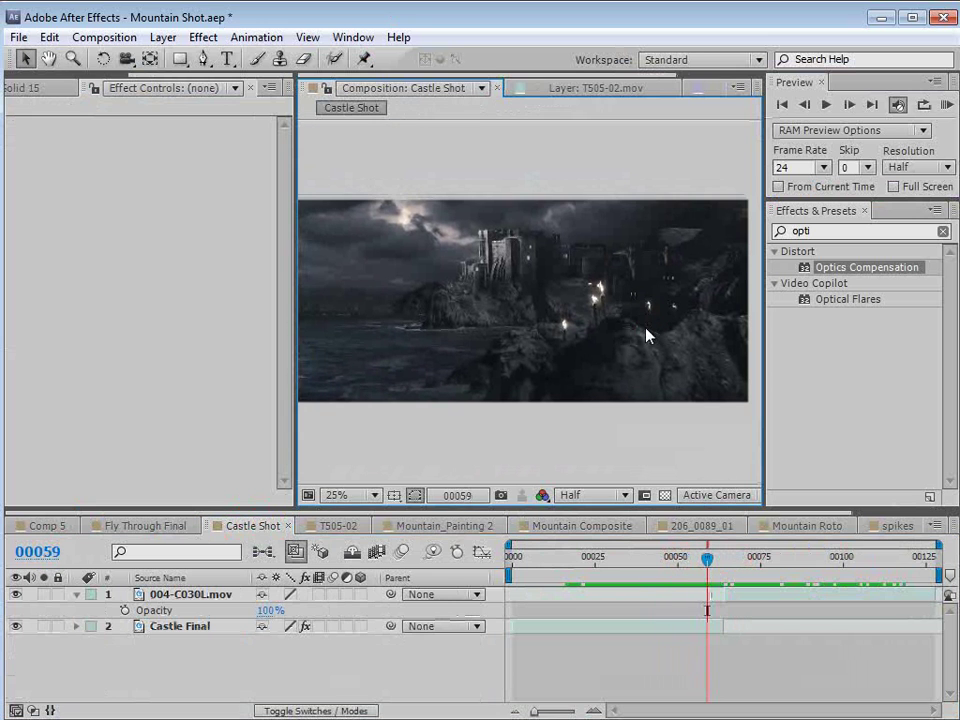